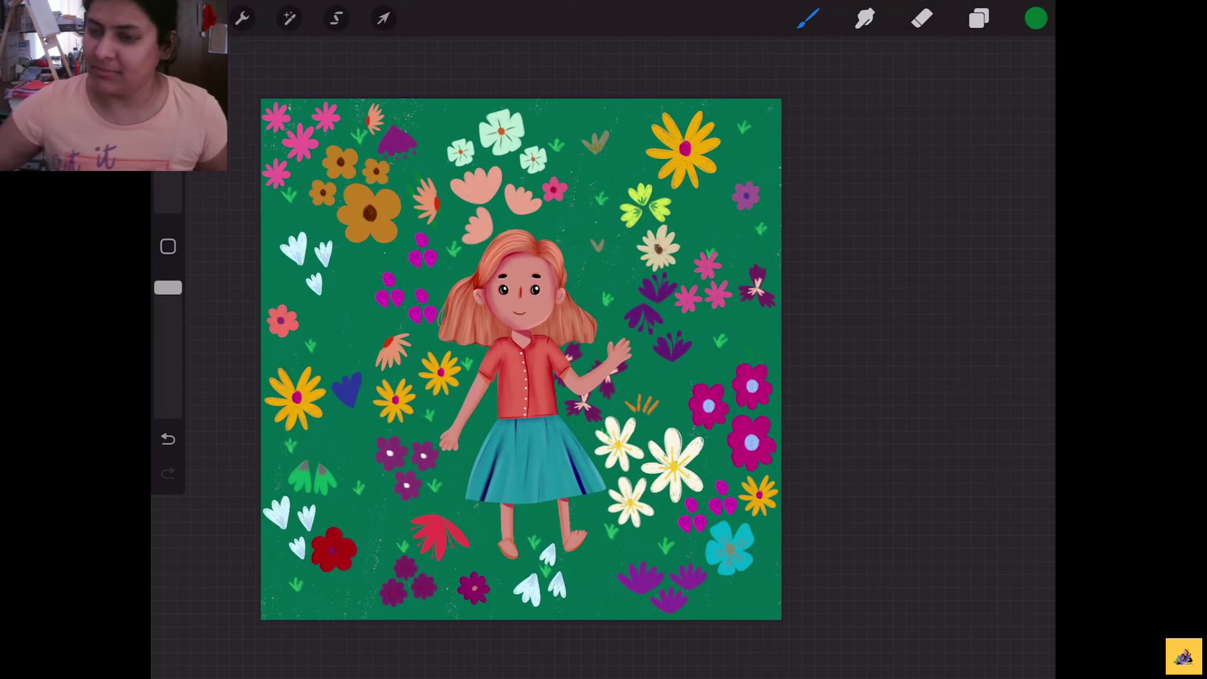
Undo the accidental green colour fill dropped onto the canvas
drag(1036, 18, 348, 330)
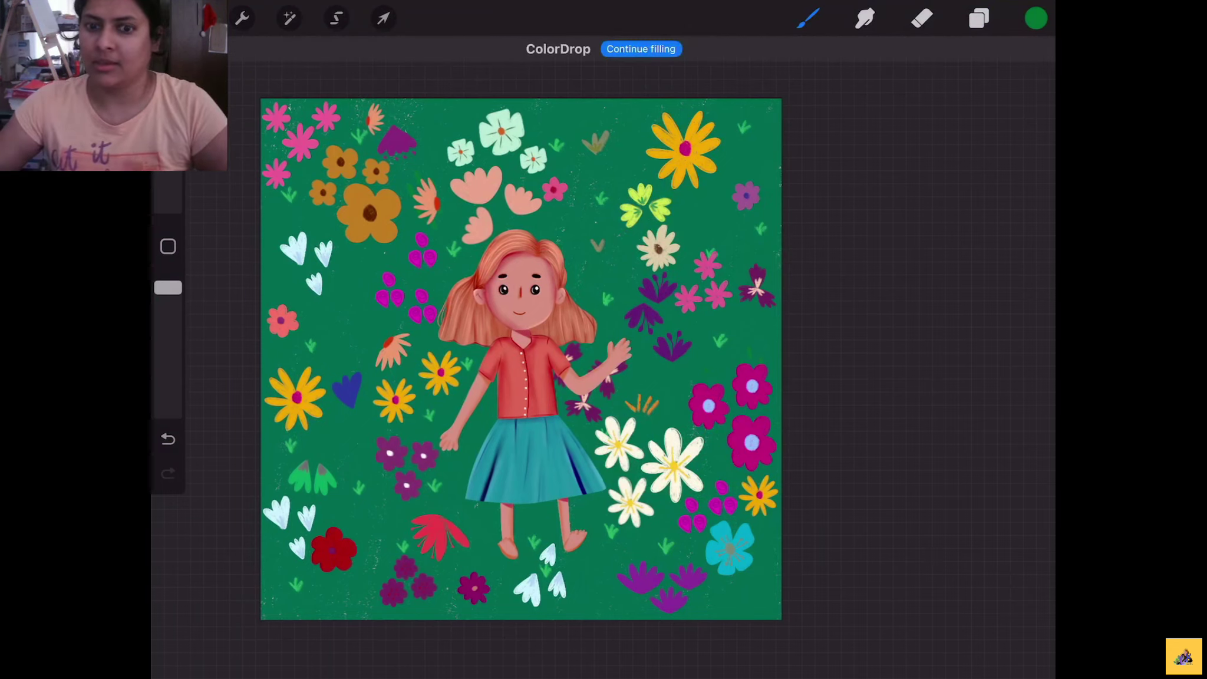
click(978, 19)
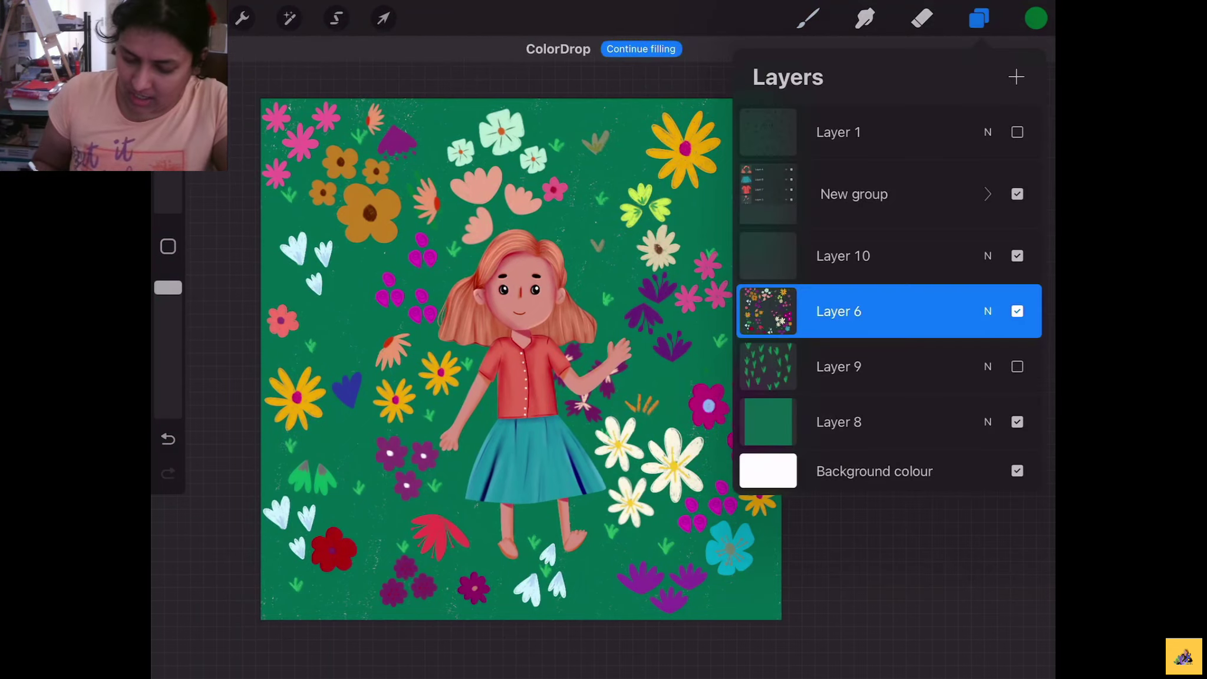
click(168, 439)
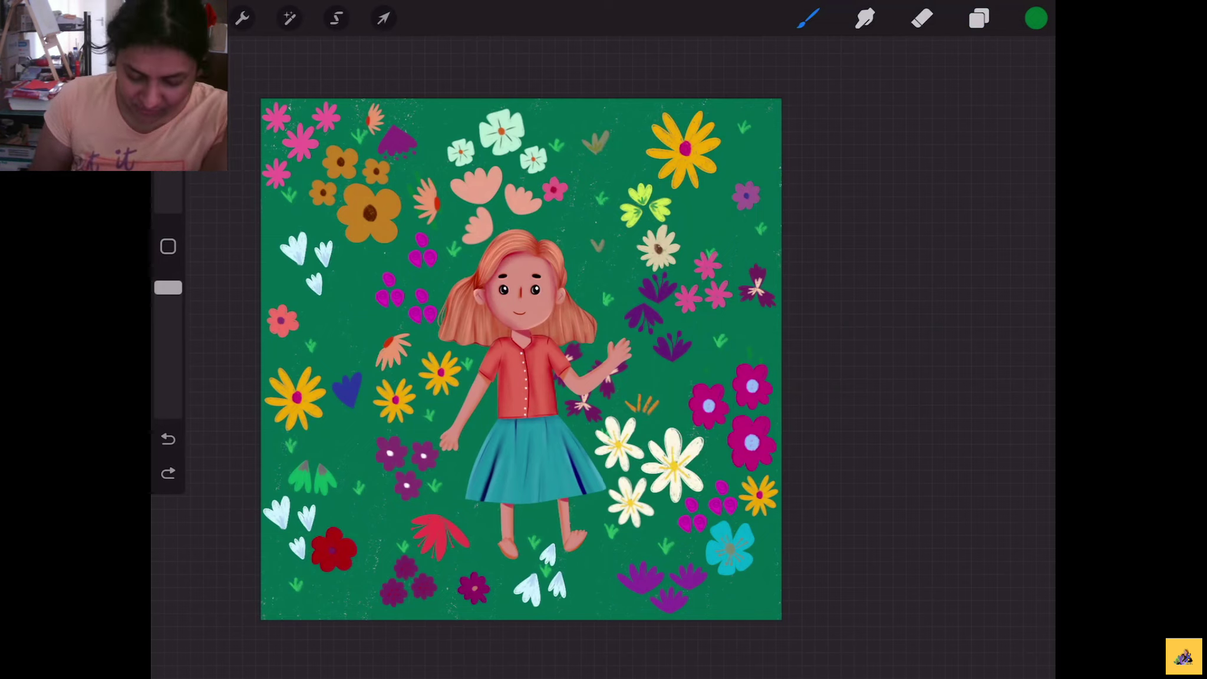
Freehand-select the small olive sprout, copy it to a new layer, and move the copy up-right
click(336, 18)
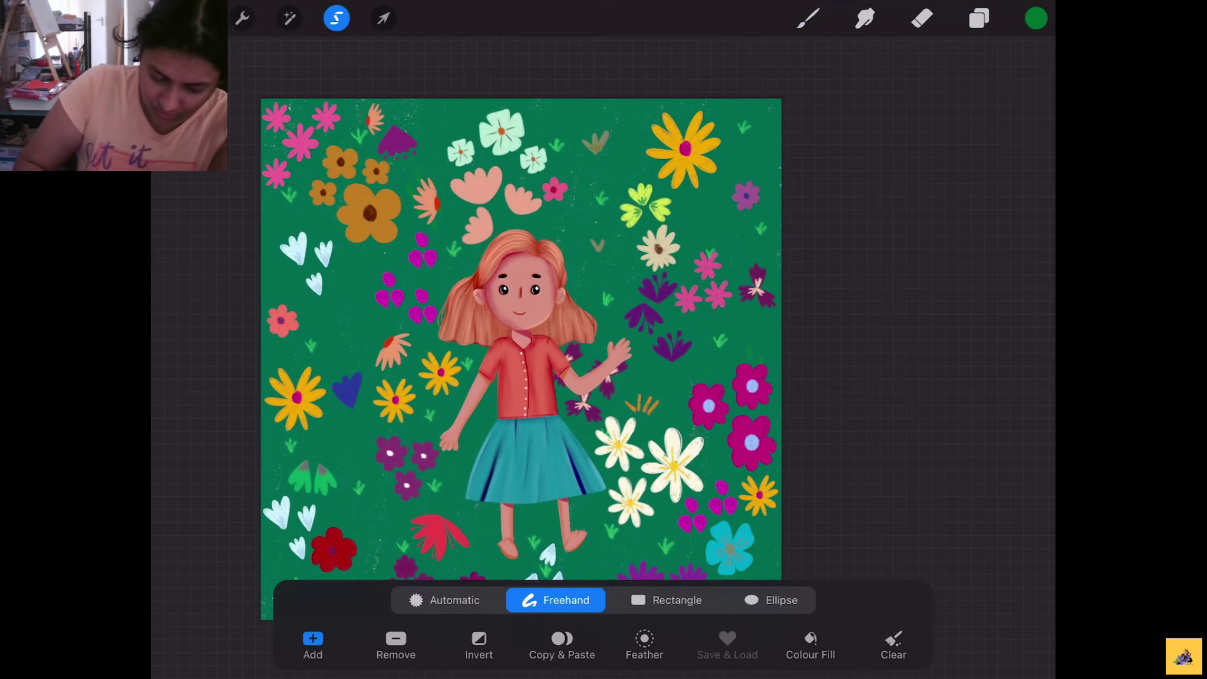
drag(597, 168, 580, 155)
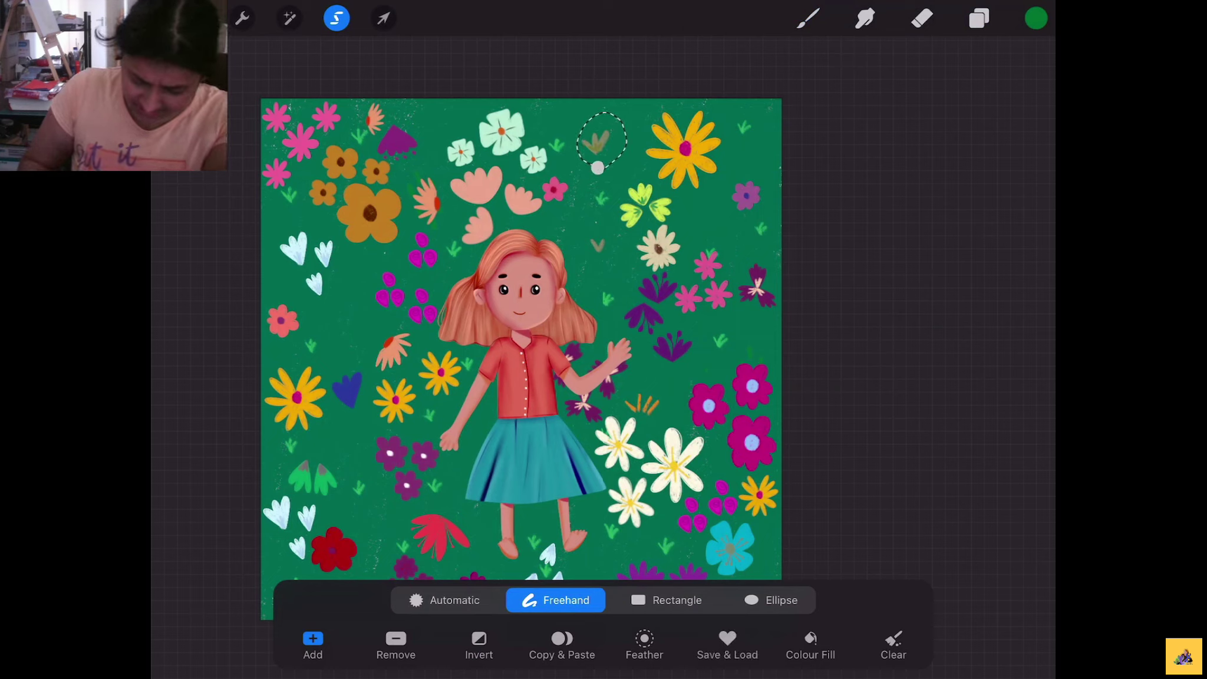
click(562, 639)
click(383, 19)
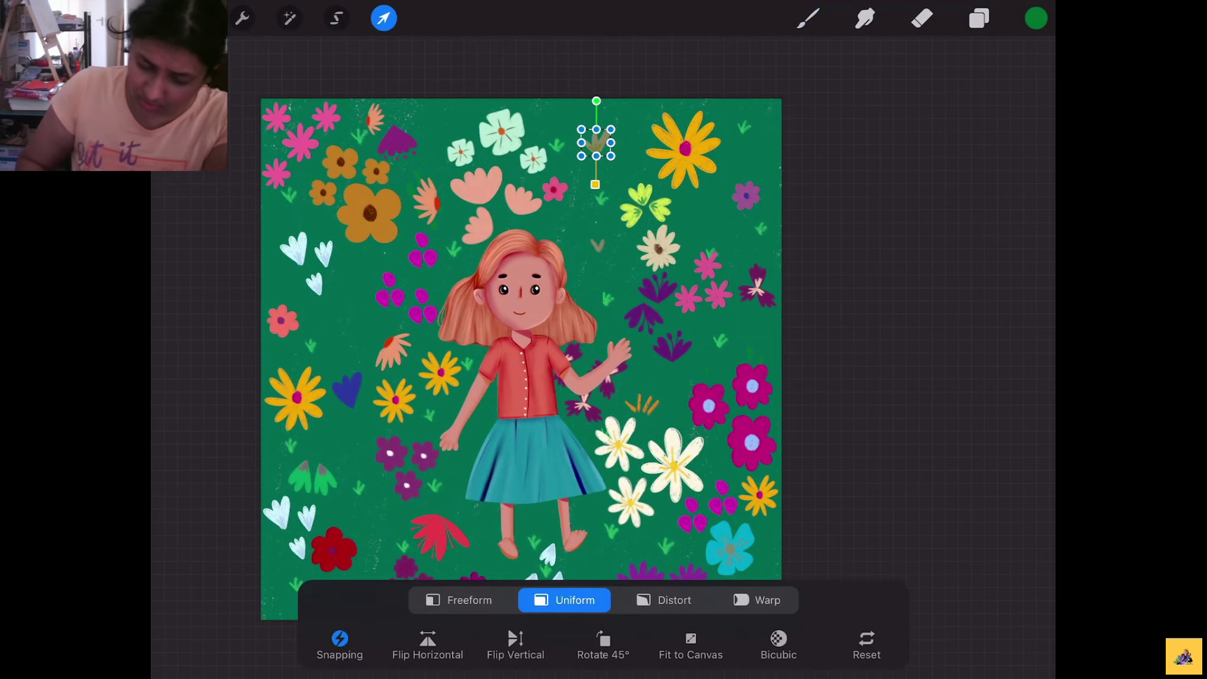
drag(596, 141, 627, 124)
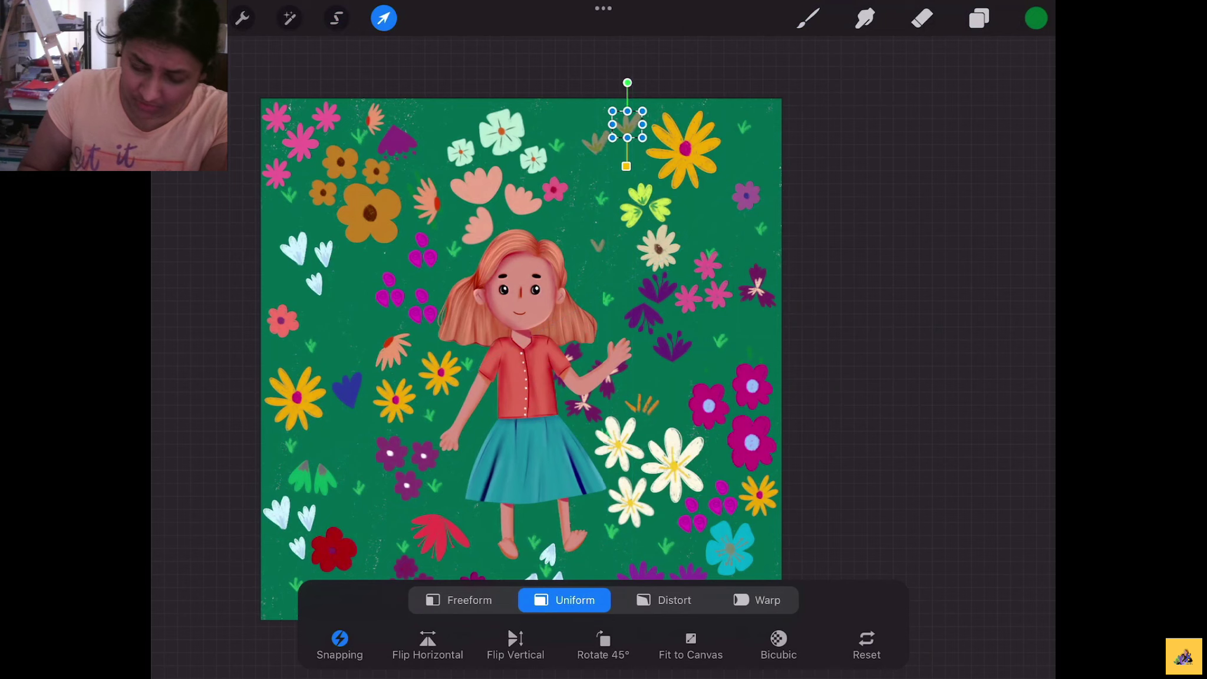
click(979, 19)
Duplicate the From selection layer and move the second sprout copy downward
drag(972, 311, 837, 311)
click(972, 311)
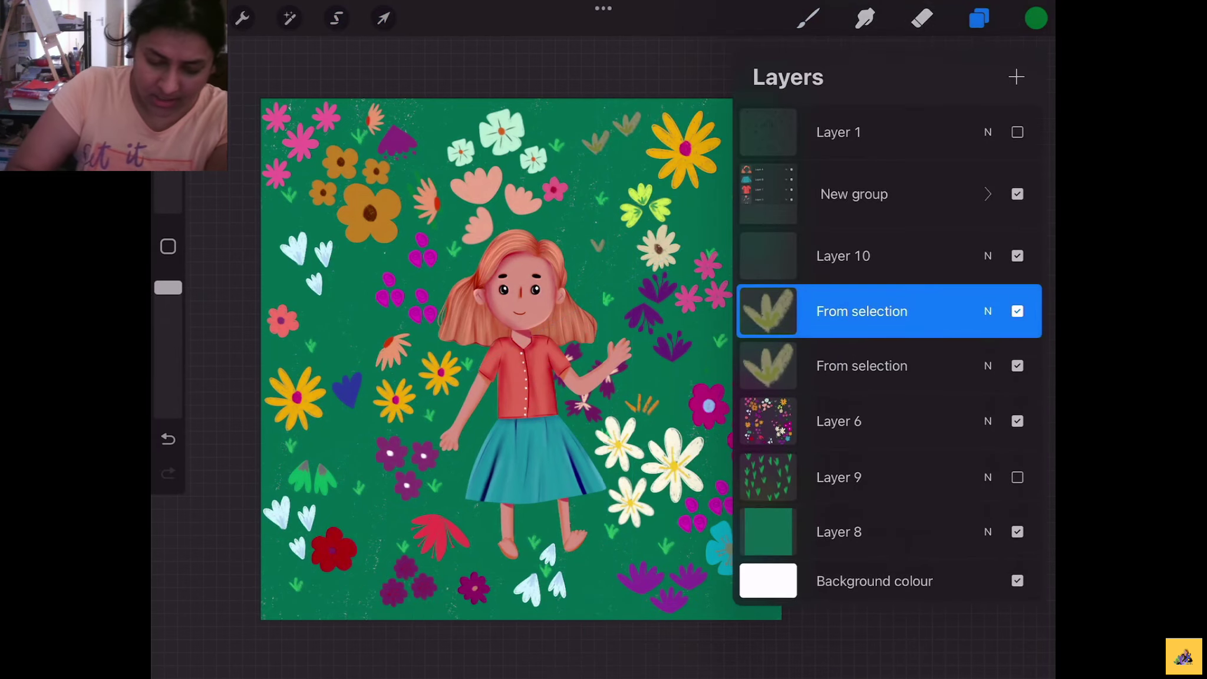
click(383, 18)
drag(627, 126, 623, 155)
click(808, 19)
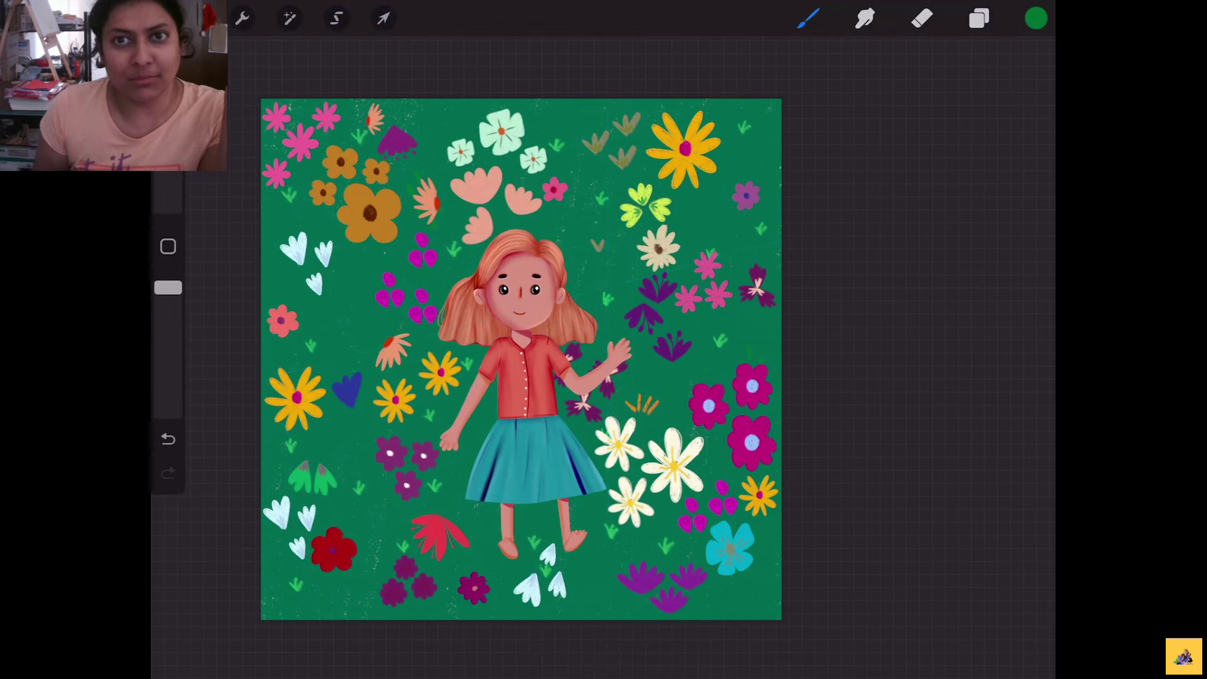
Merge both From selection sprout layers into Layer 6
click(979, 18)
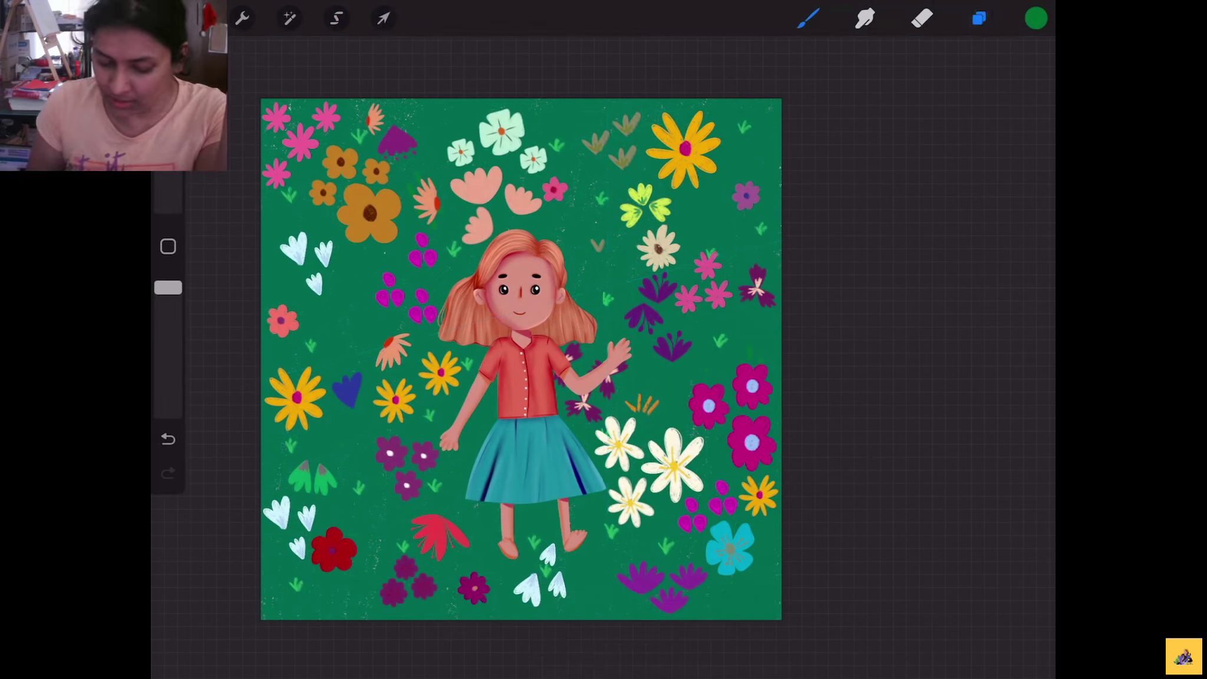
drag(860, 311, 861, 422)
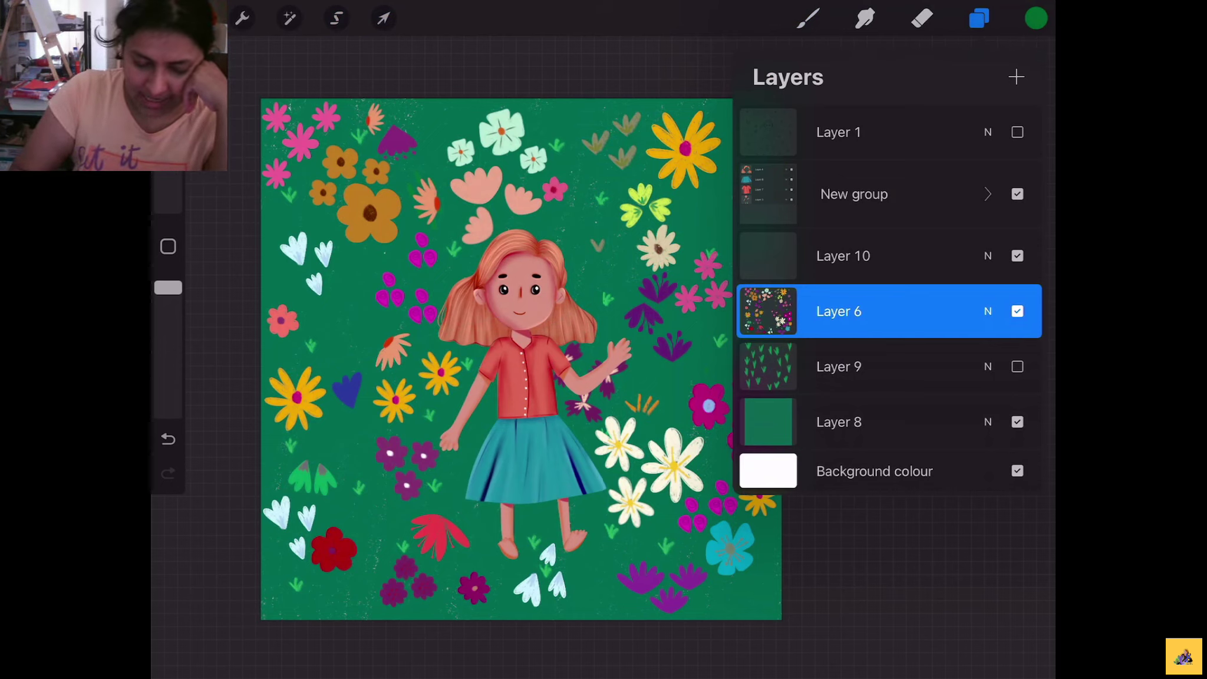
click(808, 18)
Freehand-select the big yellow flower at top right and nudge it slightly right
click(337, 18)
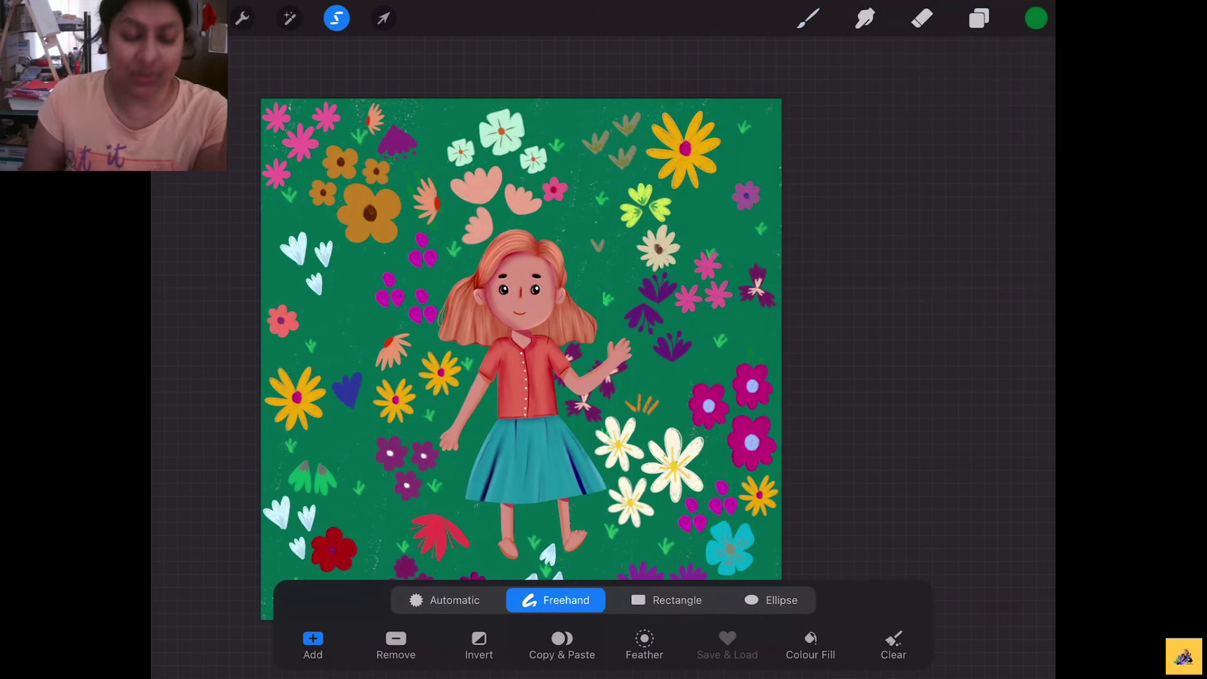
drag(699, 201, 652, 175)
mouse_move(665, 100)
mouse_down()
mouse_move(698, 200)
mouse_move(712, 180)
mouse_move(697, 149)
mouse_up()
click(383, 18)
click(807, 18)
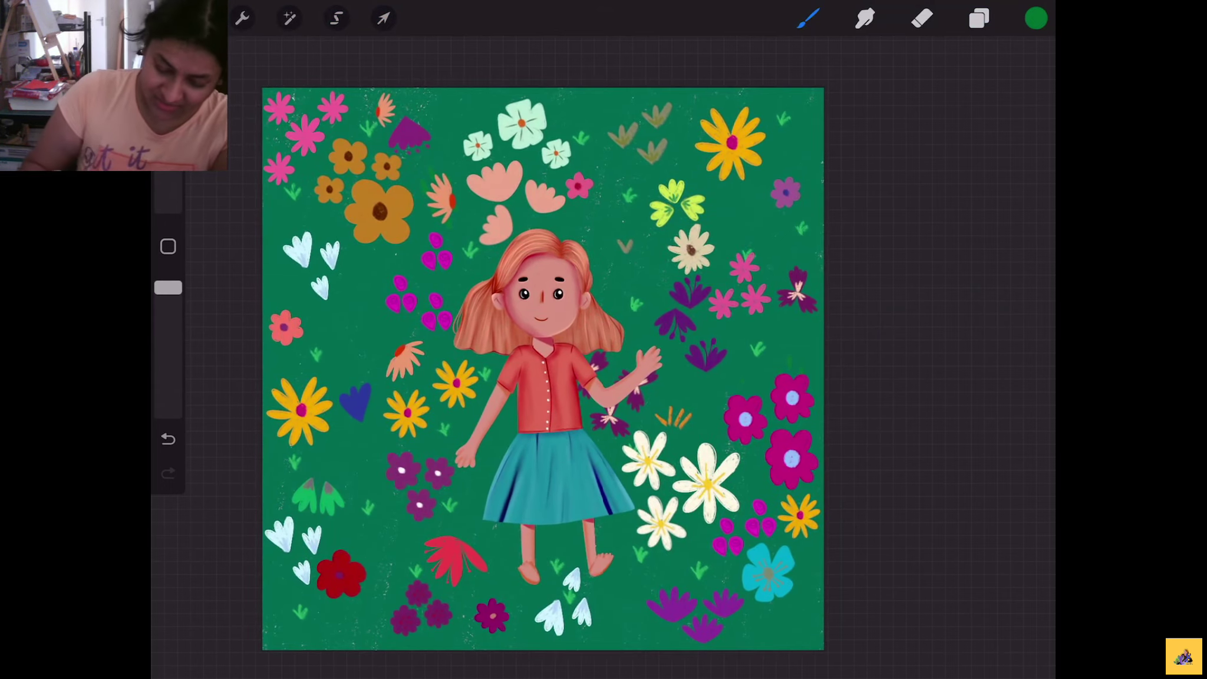
click(336, 18)
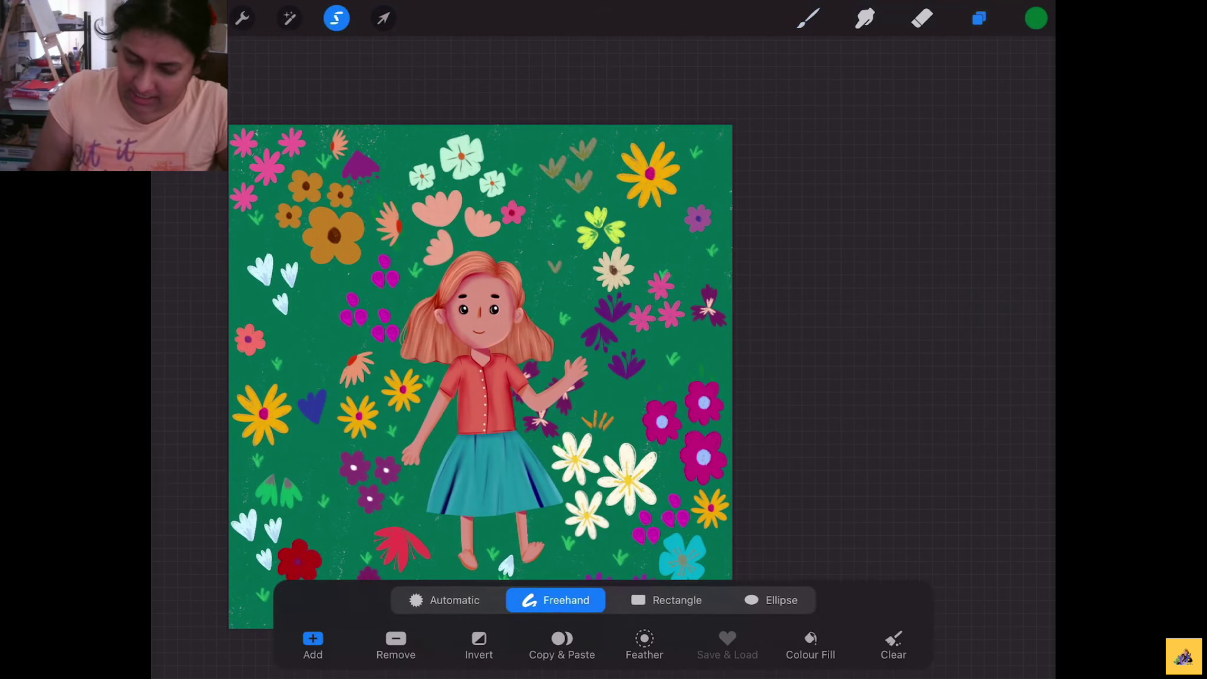
Switch to the Eraser and lower its size with the sidebar slider
click(979, 18)
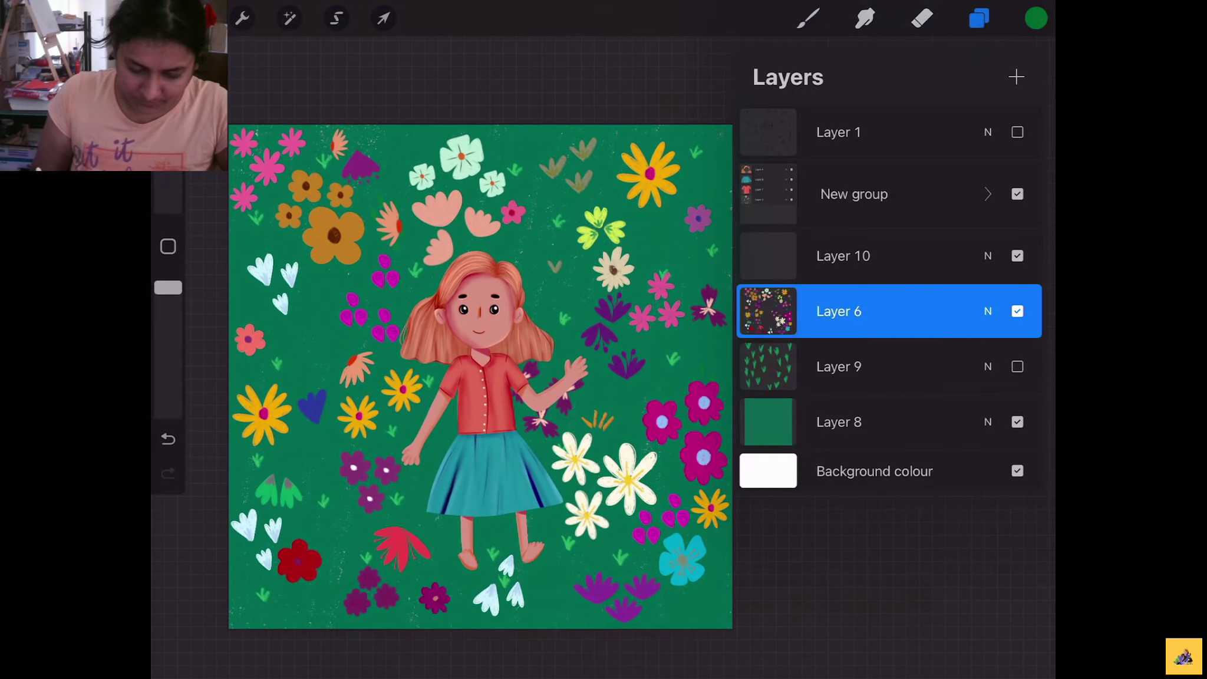
click(336, 18)
scroll(464, 330, up, 3)
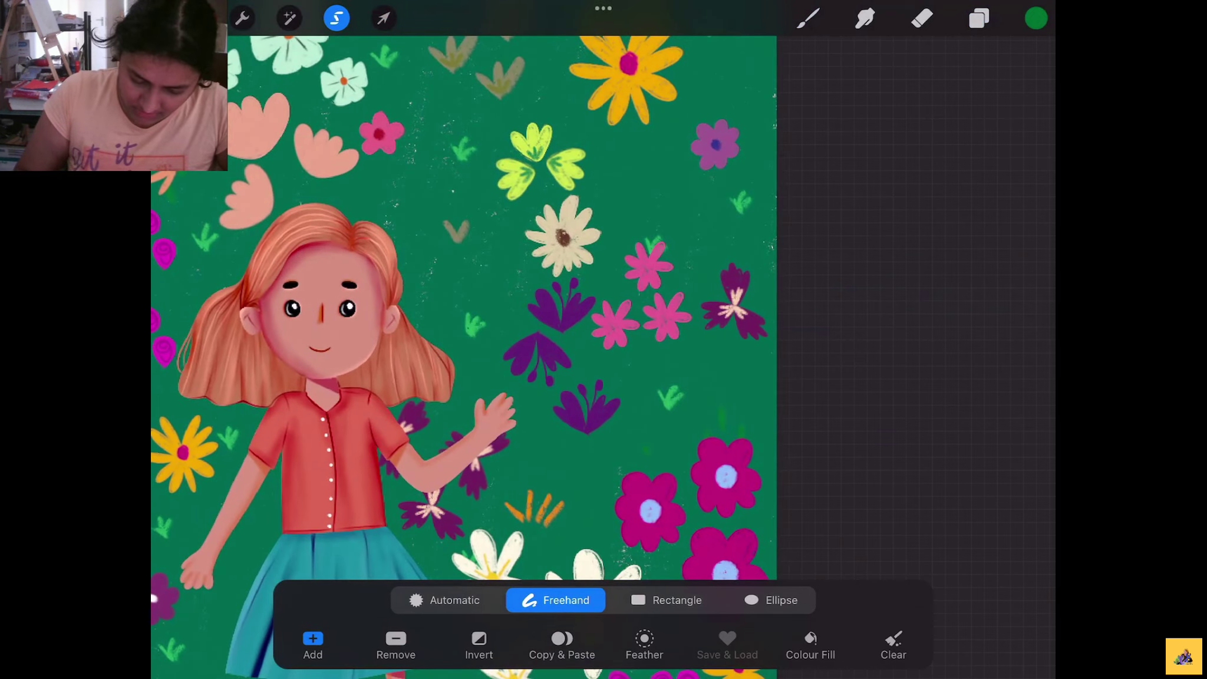
click(696, 330)
click(922, 18)
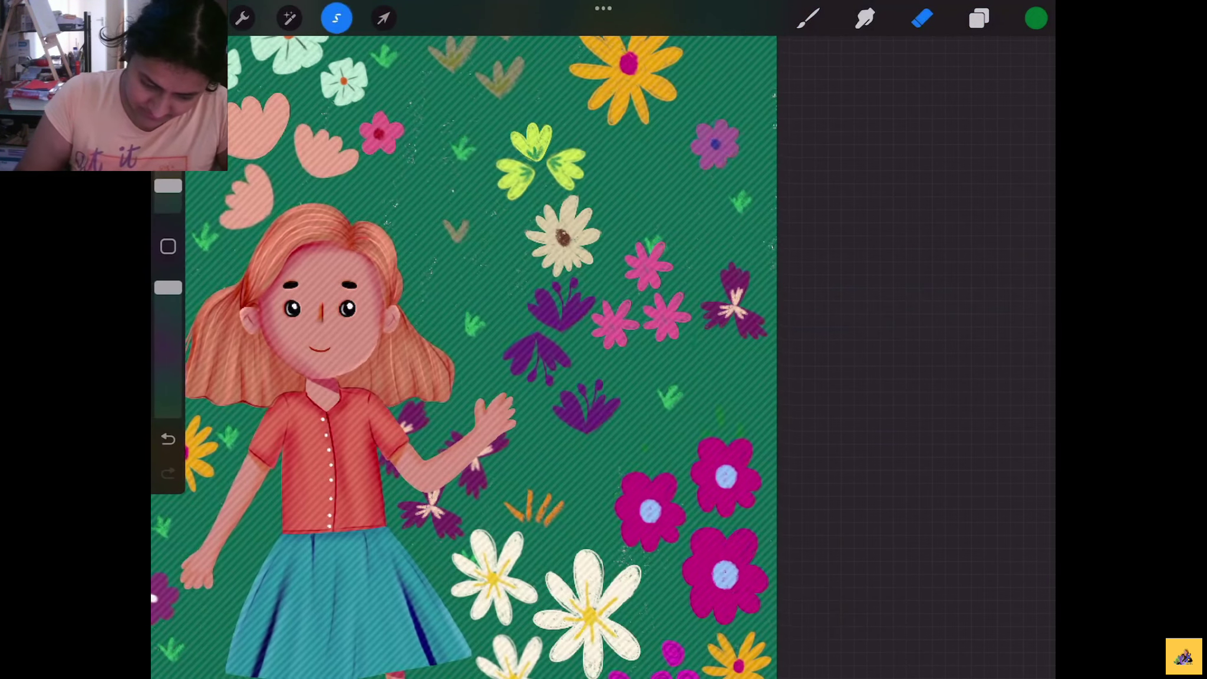
scroll(531, 354, up, 3)
scroll(531, 354, up, 2)
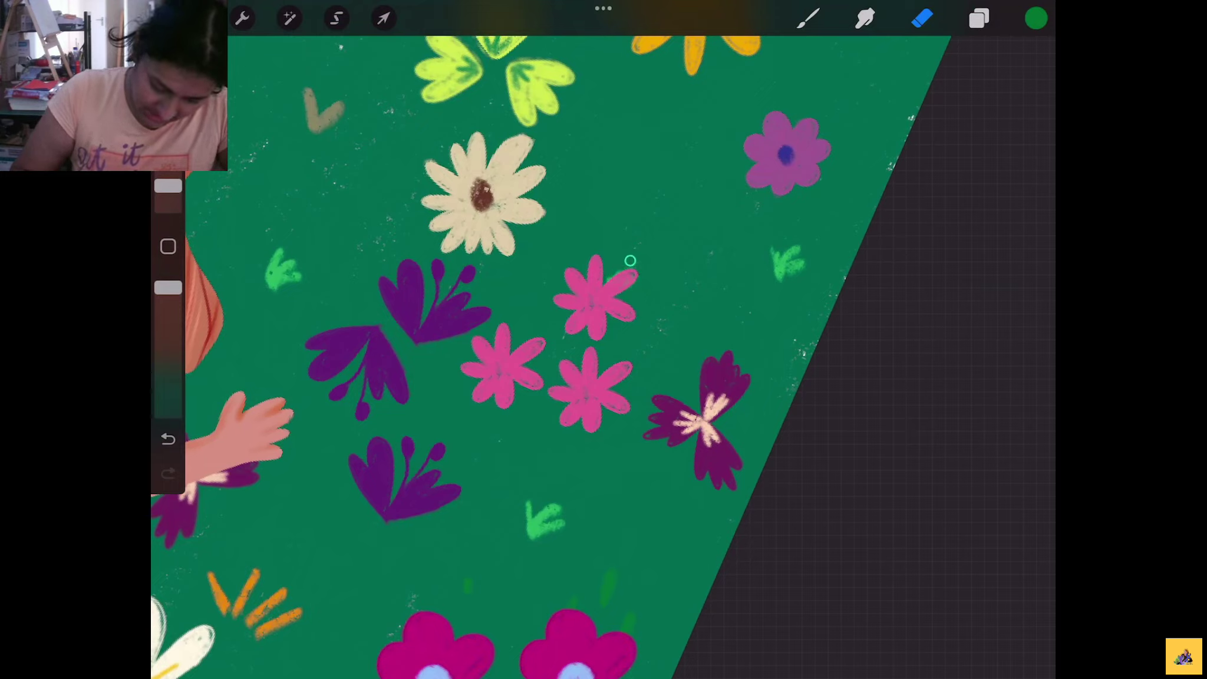
drag(168, 186, 168, 198)
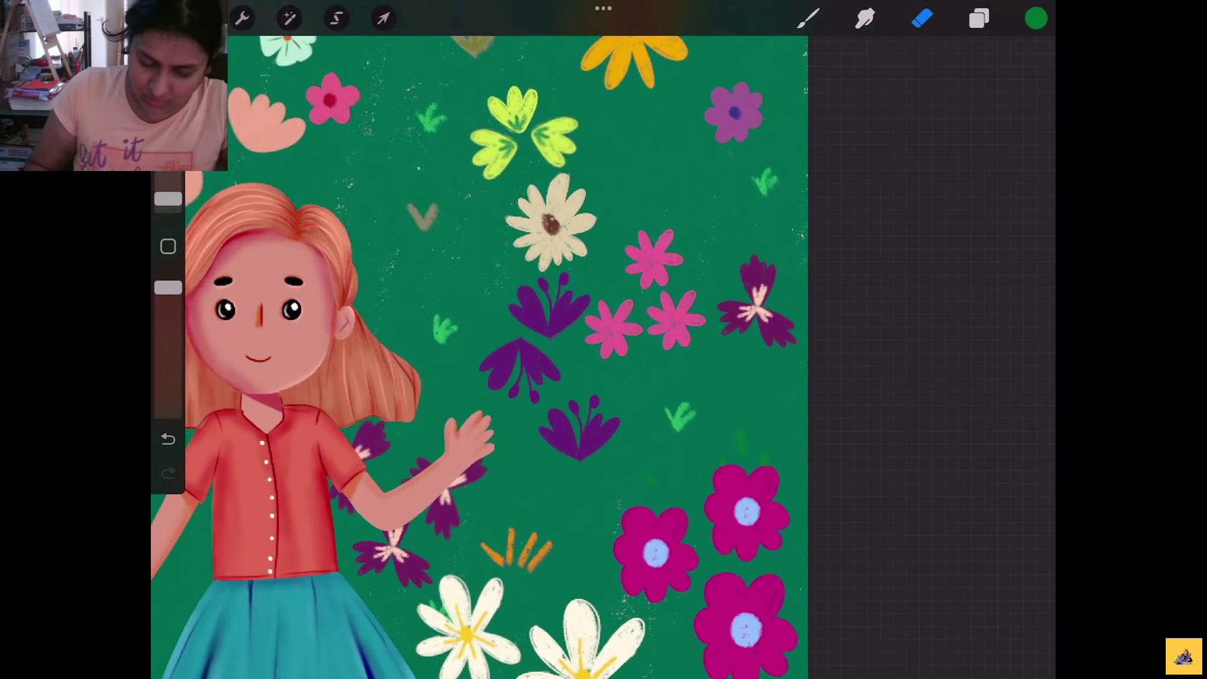
Shrink the three pink flowers slightly and move them up and to the right
click(336, 18)
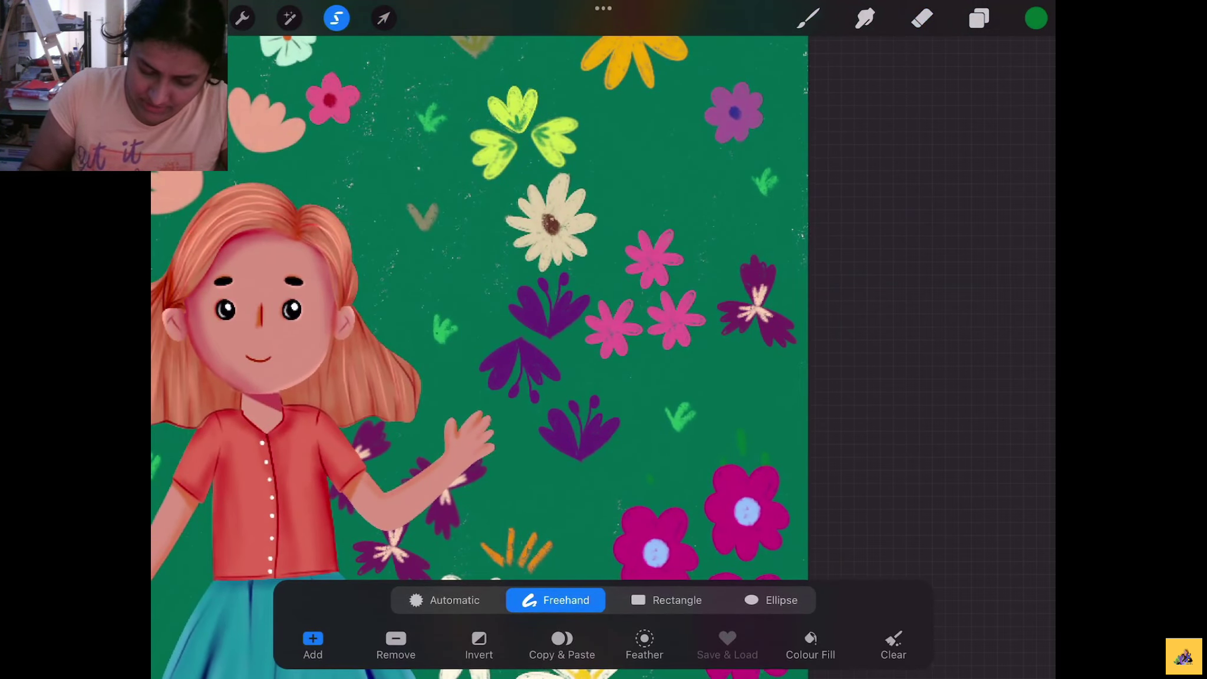
drag(633, 373, 616, 374)
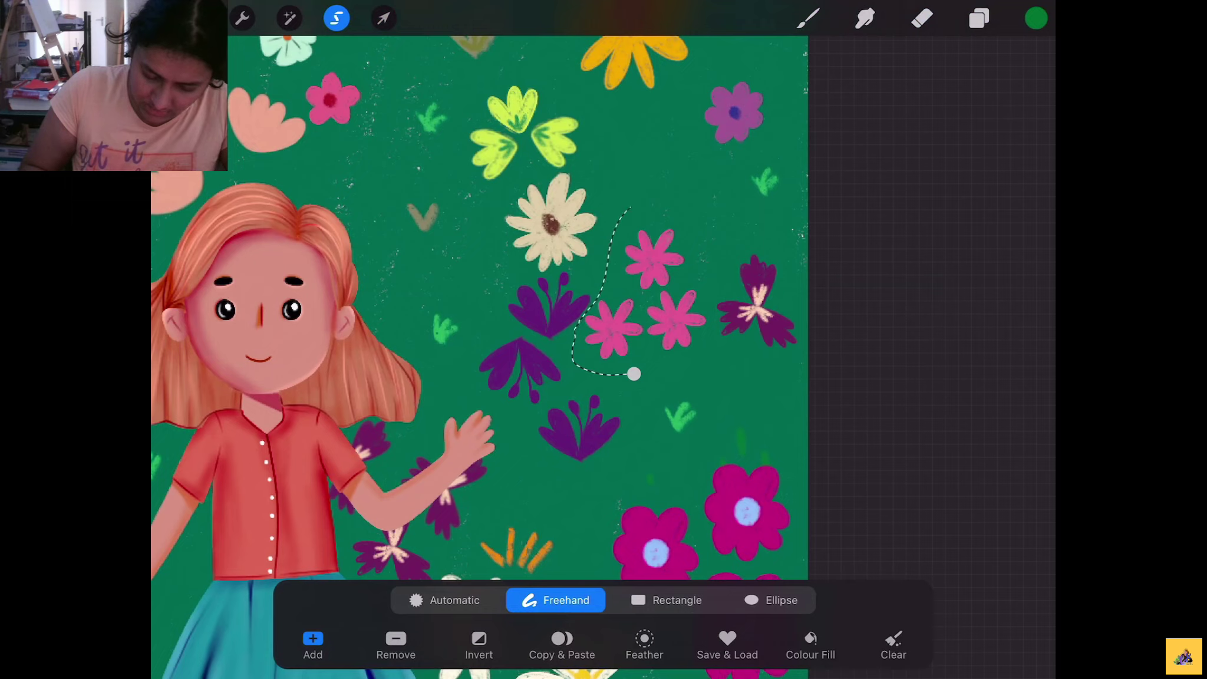
drag(629, 208, 634, 374)
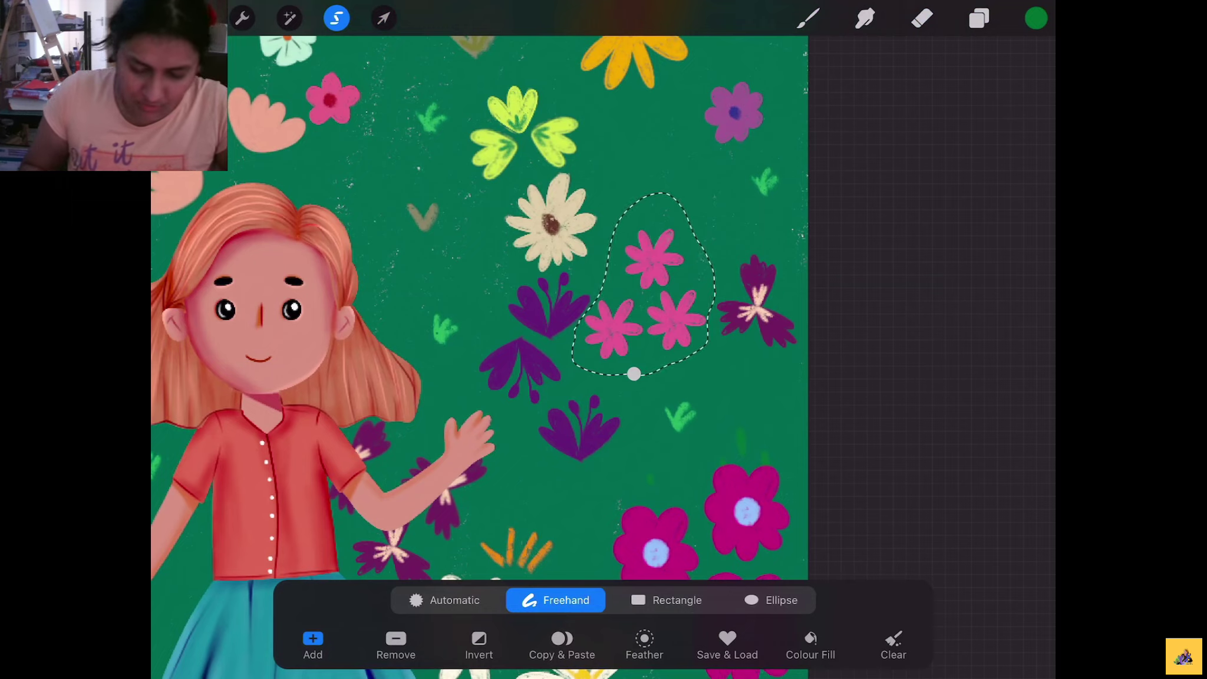
click(384, 18)
drag(649, 295, 664, 226)
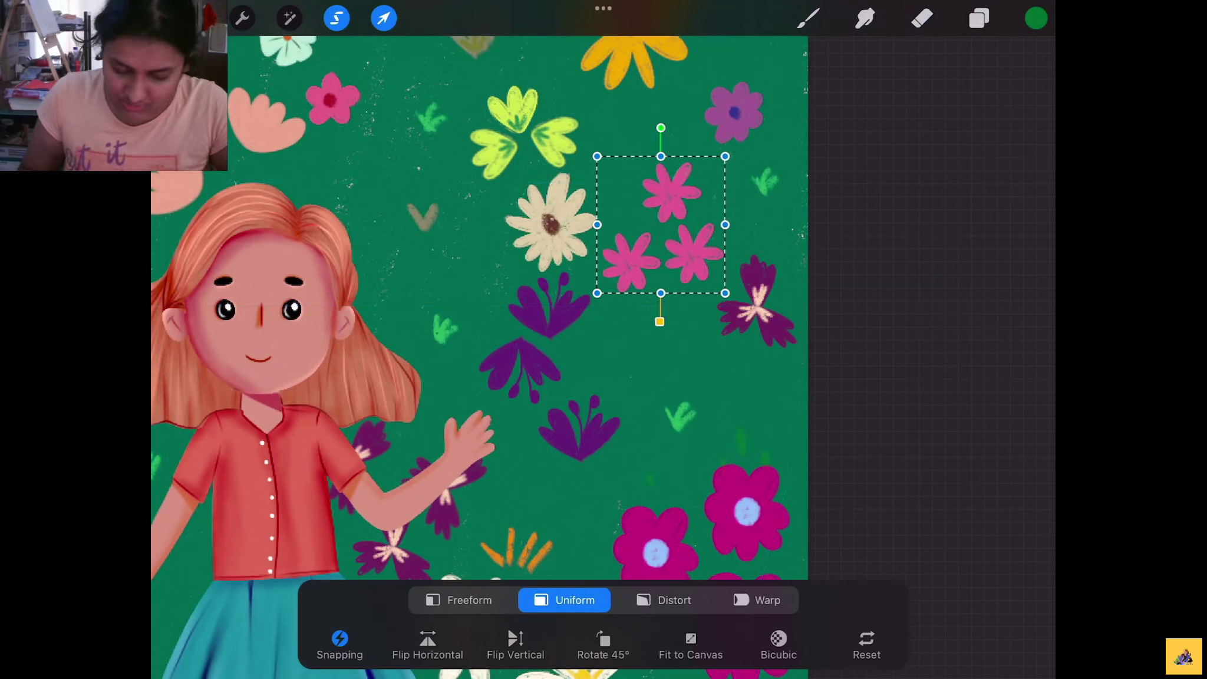
drag(725, 156, 709, 175)
drag(654, 236, 664, 218)
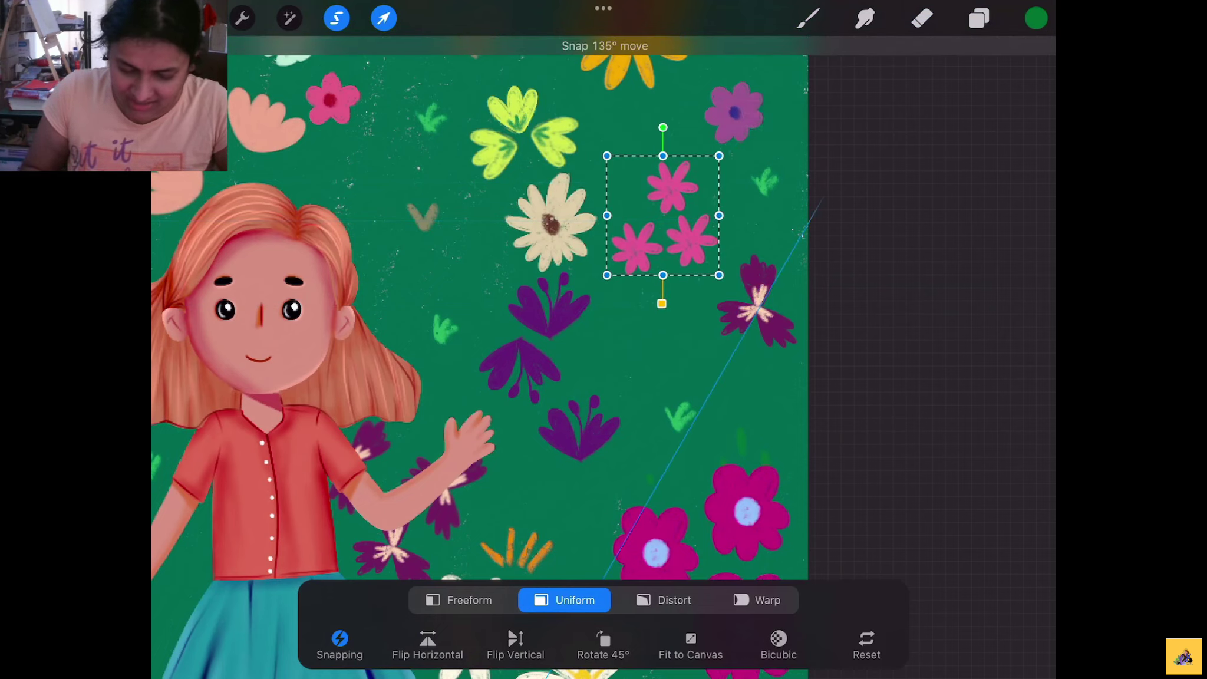
click(383, 19)
Move the purple flower below the pink ones up and to the right
scroll(483, 353, down, 3)
click(336, 18)
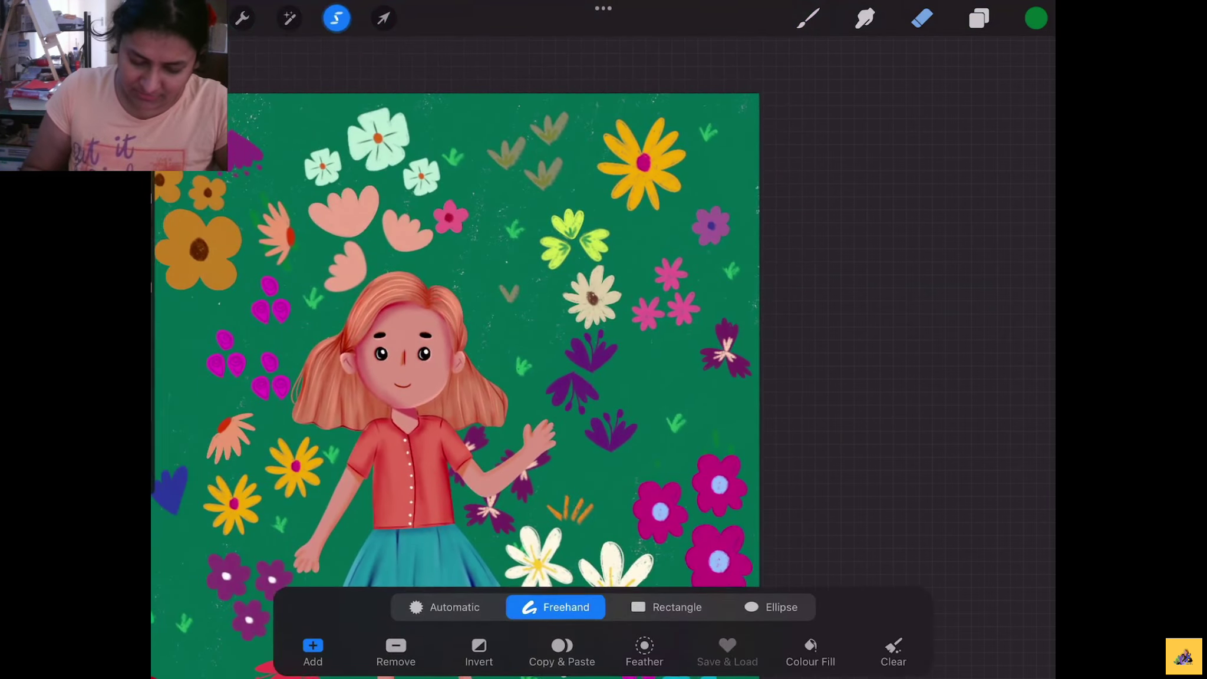
scroll(483, 330, up, 2)
drag(608, 451, 613, 375)
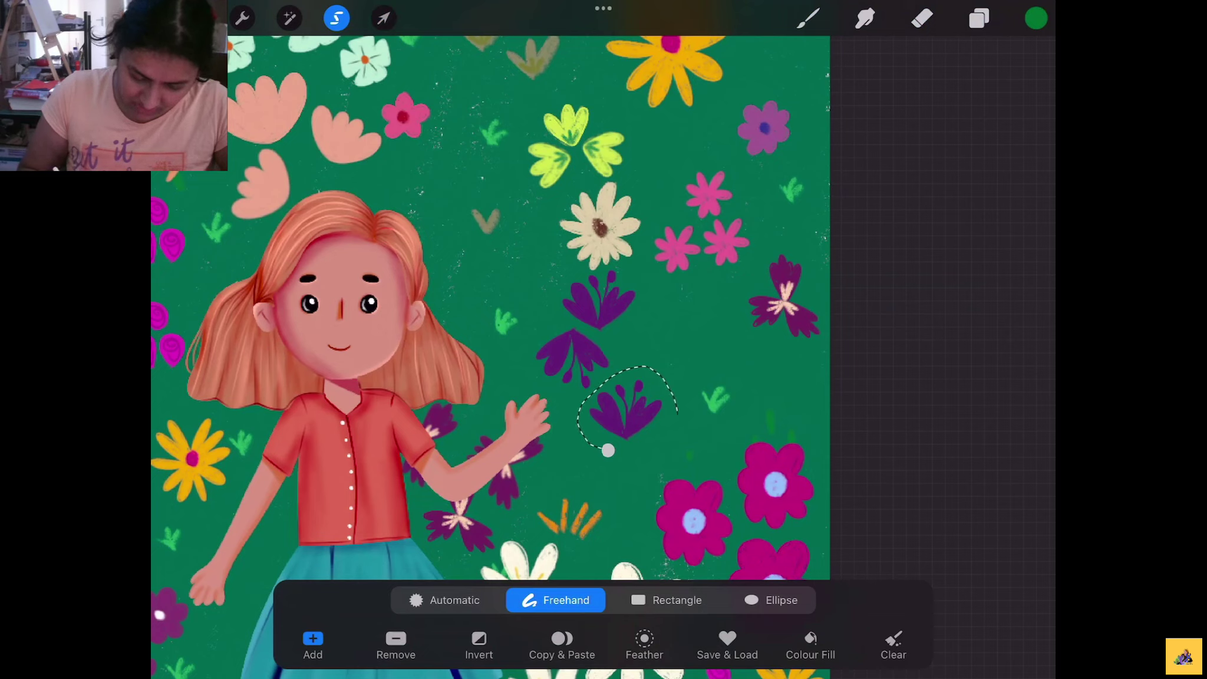
drag(677, 413, 607, 450)
click(383, 18)
mouse_move(623, 402)
mouse_down()
mouse_move(657, 357)
mouse_move(648, 348)
mouse_up()
click(383, 18)
Shrink the purple flower cluster slightly and shift it down and right
click(337, 18)
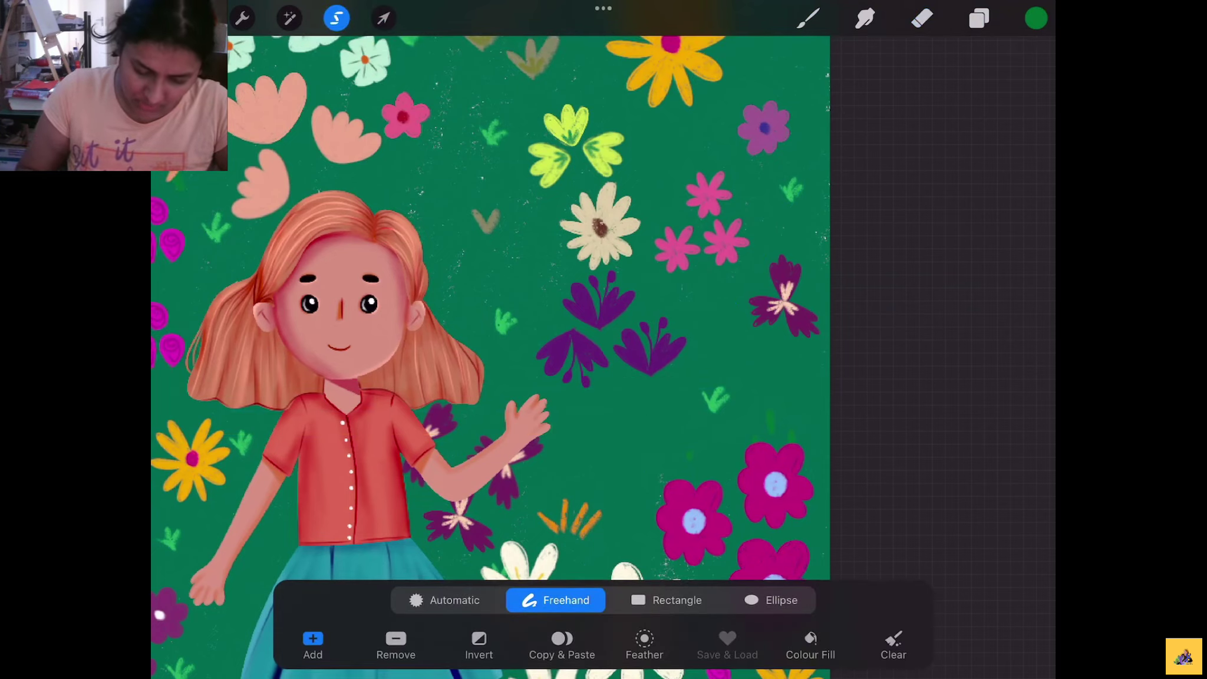
drag(606, 408, 546, 382)
scroll(589, 354, up, 2)
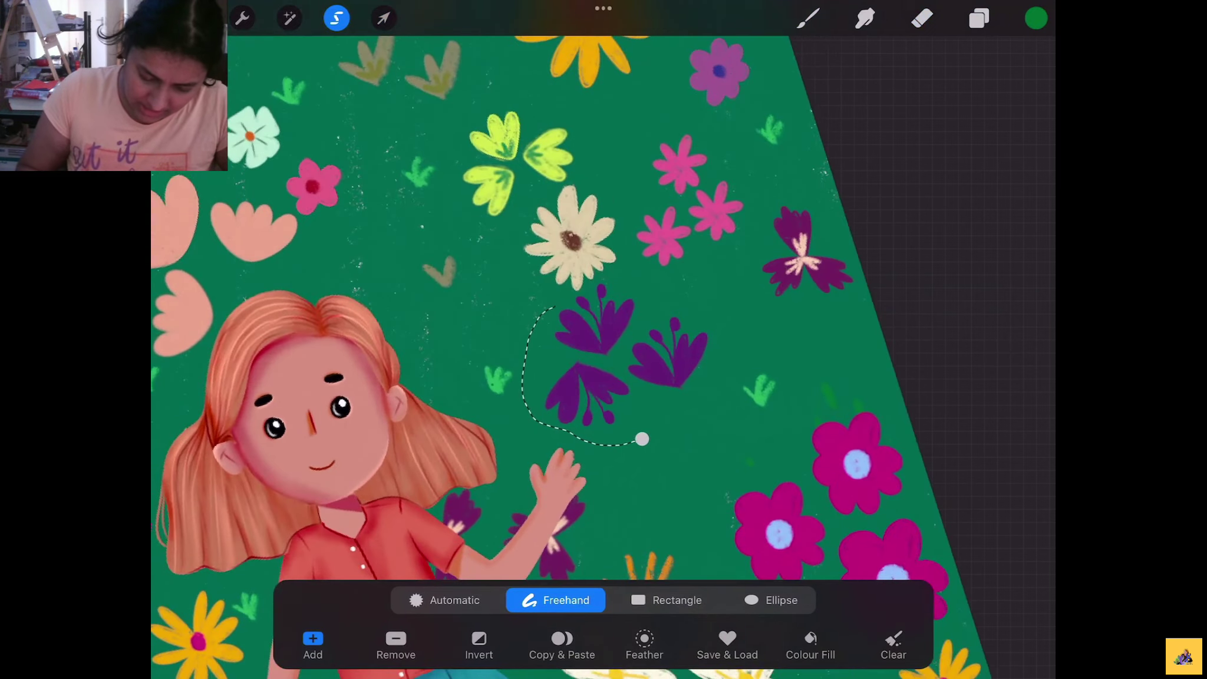
mouse_move(595, 285)
mouse_down()
mouse_move(707, 330)
mouse_move(642, 439)
mouse_up()
scroll(589, 353, down, 1)
click(383, 18)
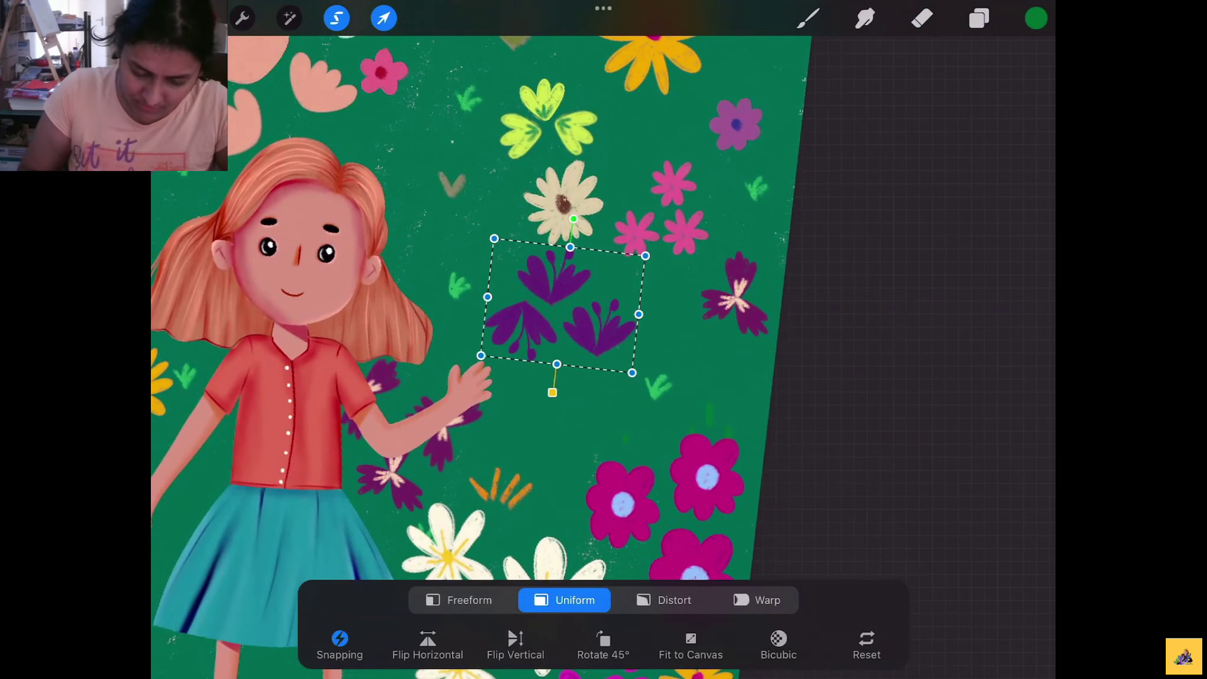
drag(494, 239, 505, 252)
drag(560, 307, 569, 323)
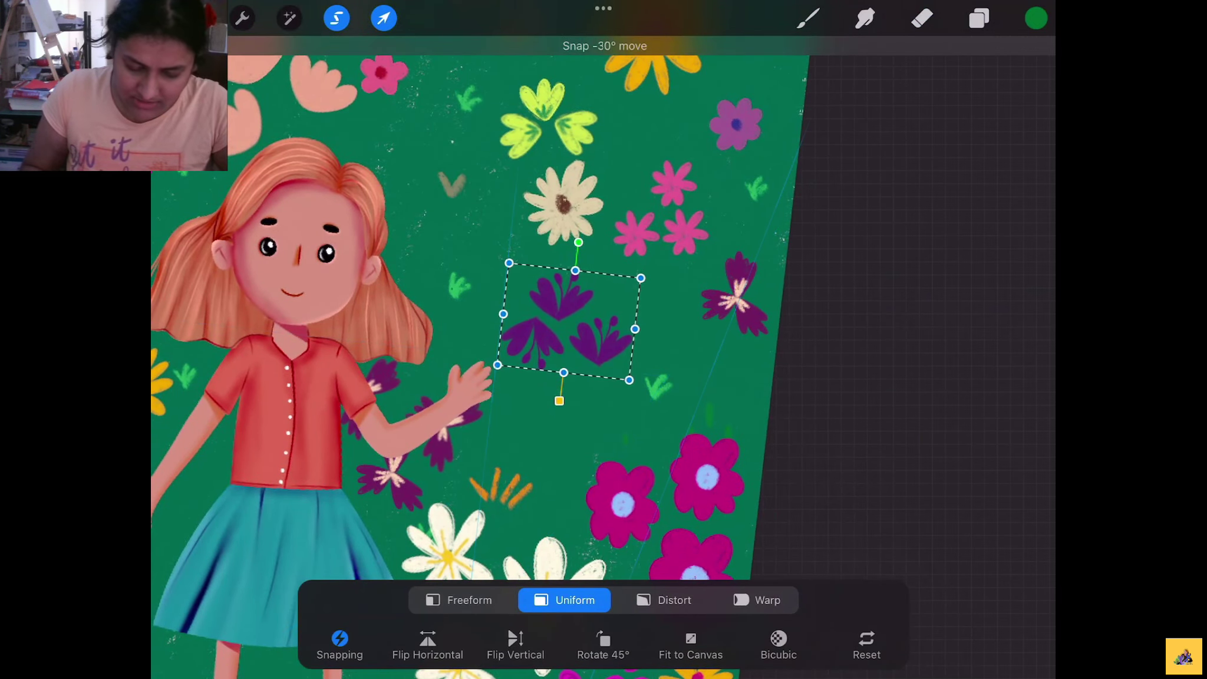
click(922, 18)
scroll(472, 353, down, 2)
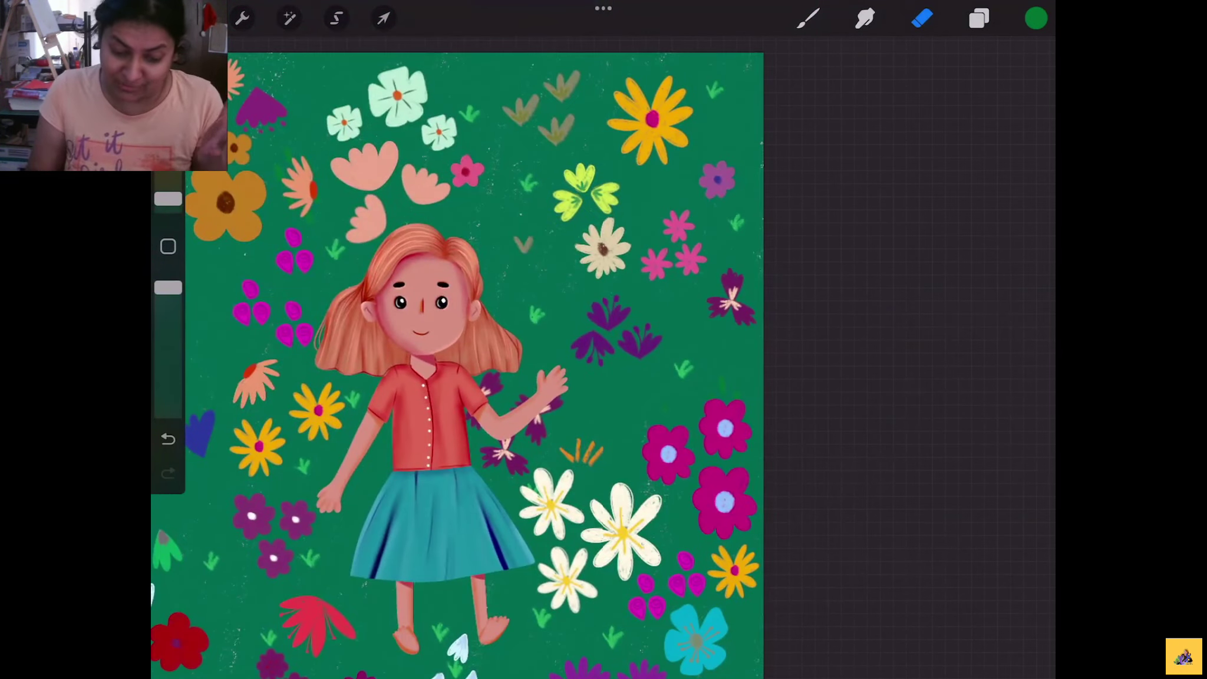
Nudge the pair of brown sprigs near the top up and to the left
scroll(471, 354, up, 2)
click(337, 18)
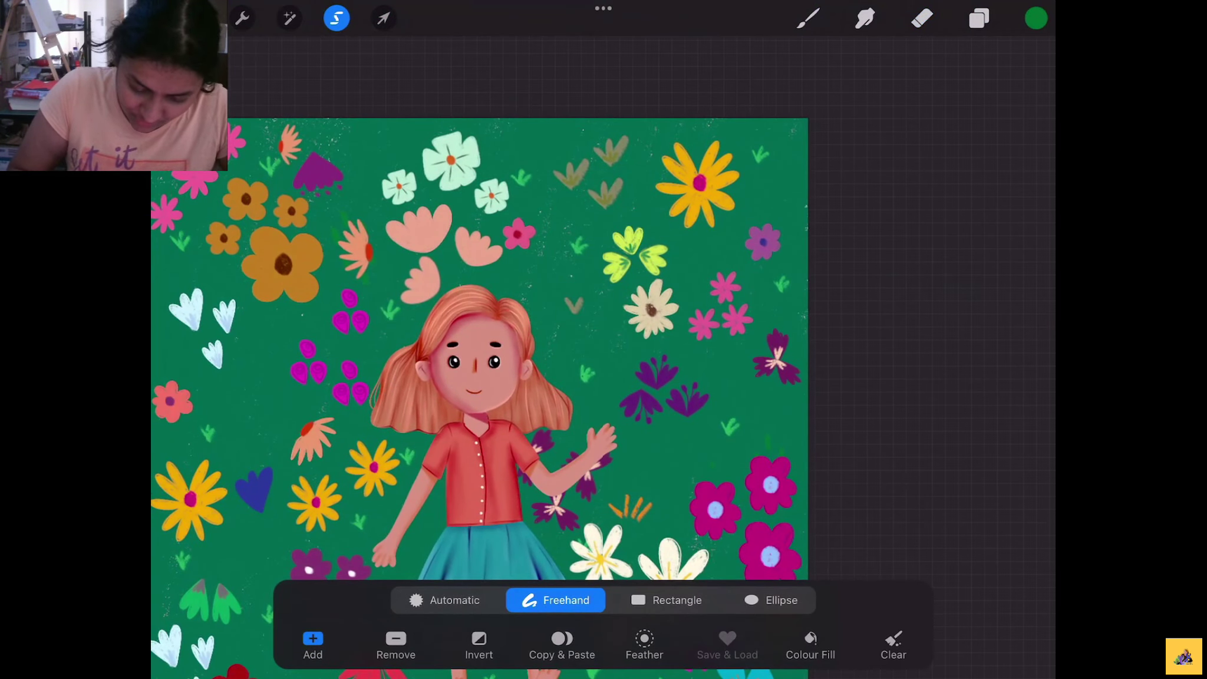
drag(582, 214, 610, 222)
click(383, 19)
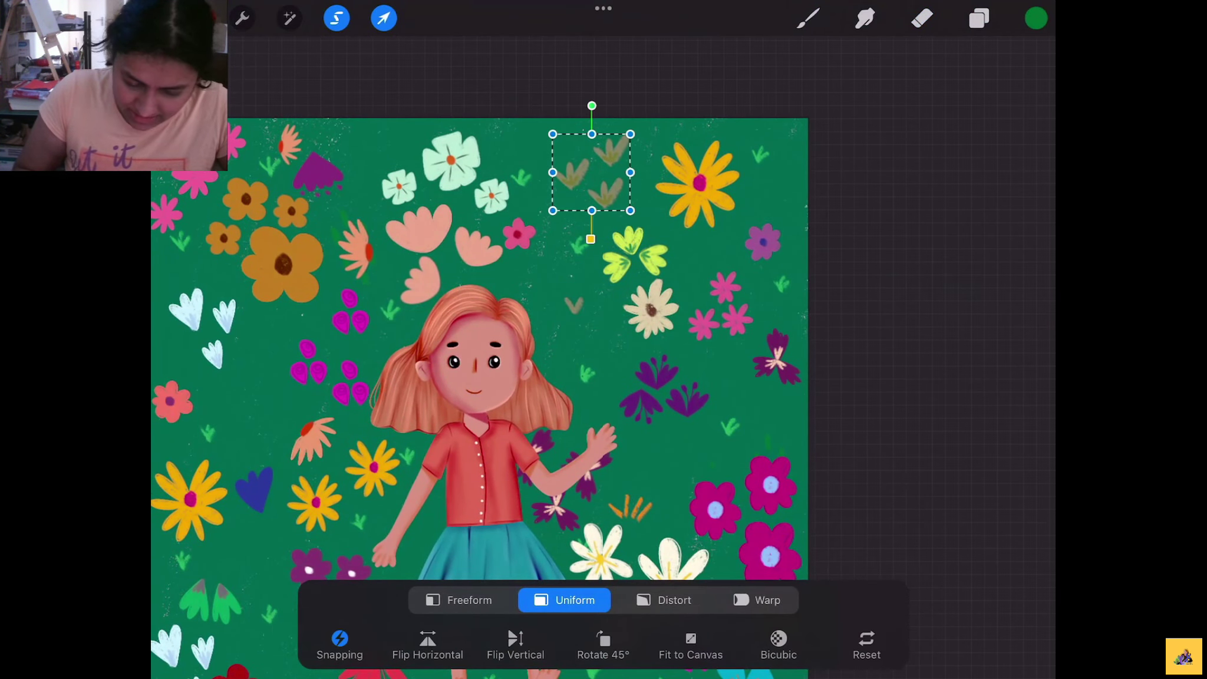
drag(588, 166, 585, 162)
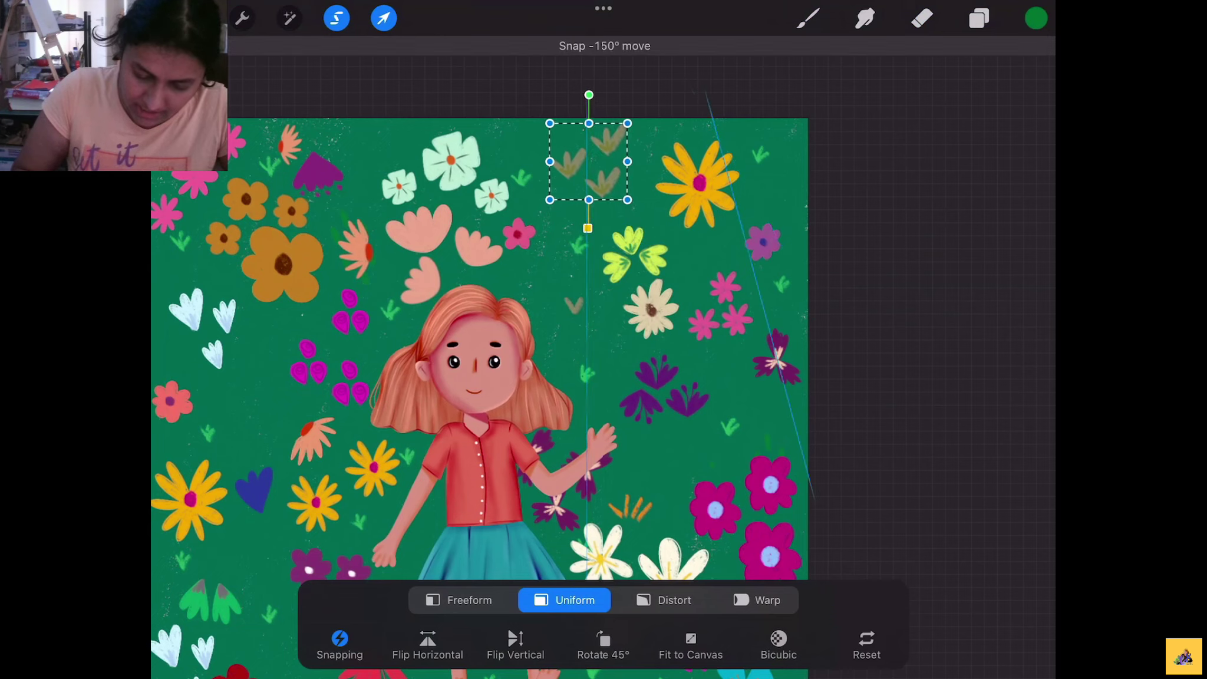
click(921, 18)
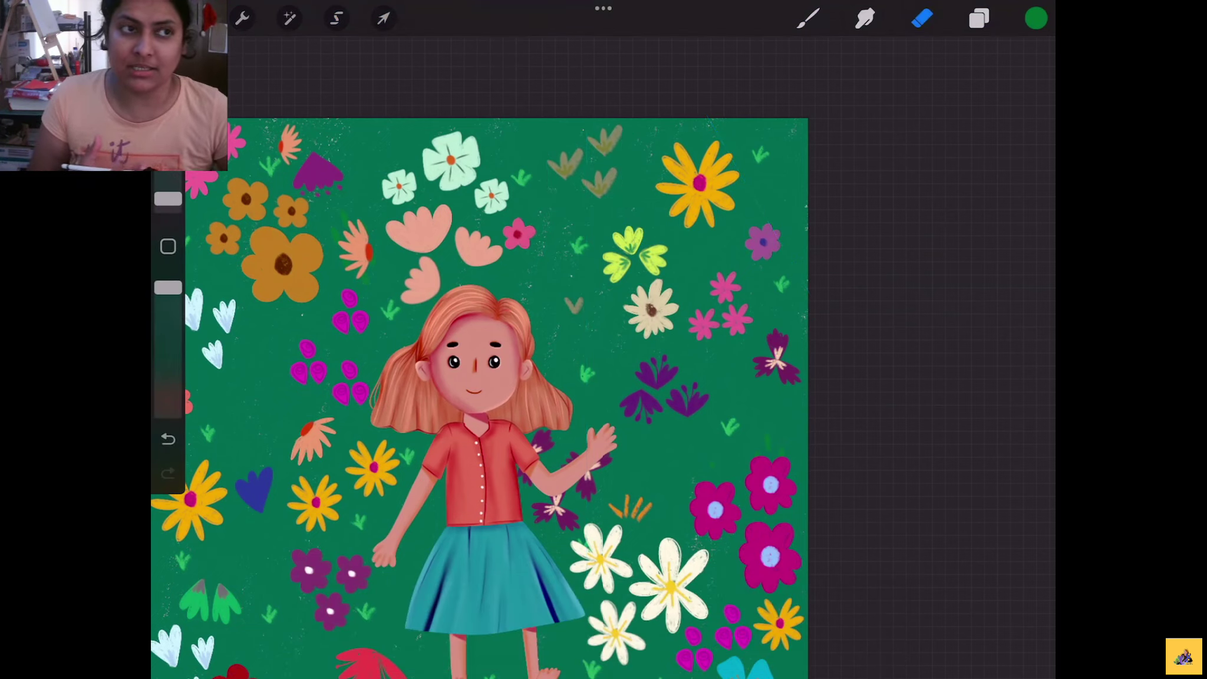
Lasso the cream daisy above the purple flowers and open Transform, leaving it in place
click(336, 19)
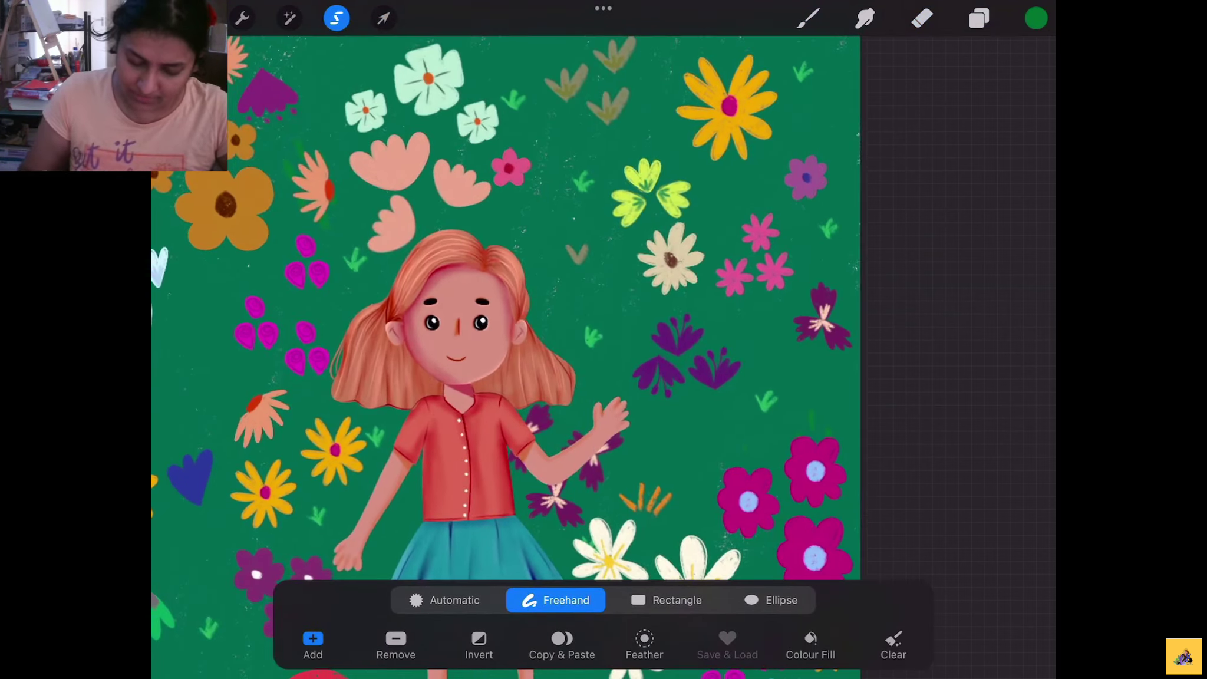
drag(656, 305, 639, 234)
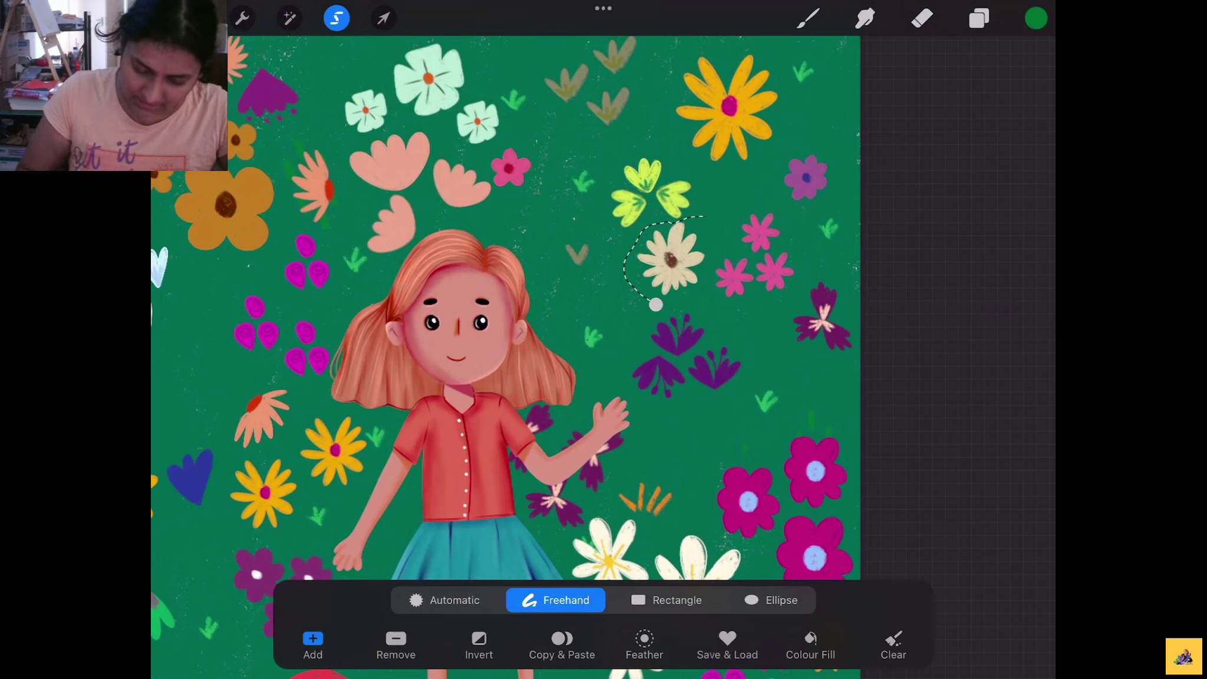
drag(715, 235, 656, 305)
click(383, 18)
click(921, 18)
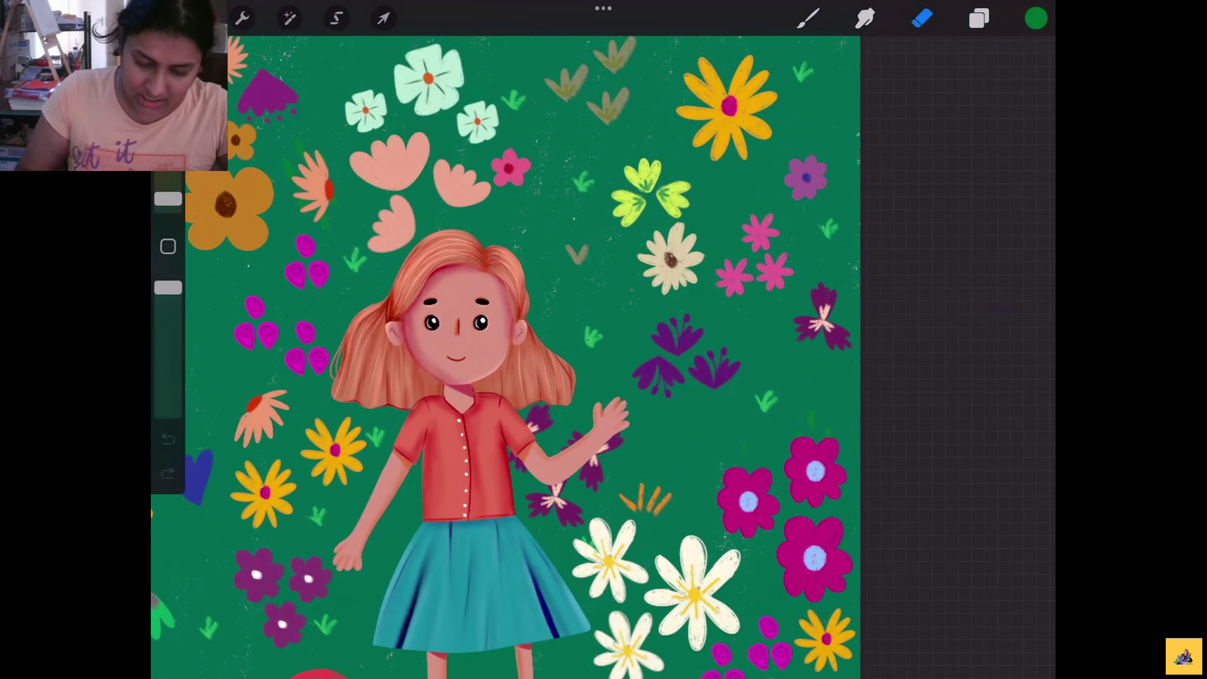
click(337, 18)
click(921, 18)
scroll(507, 354, down, 5)
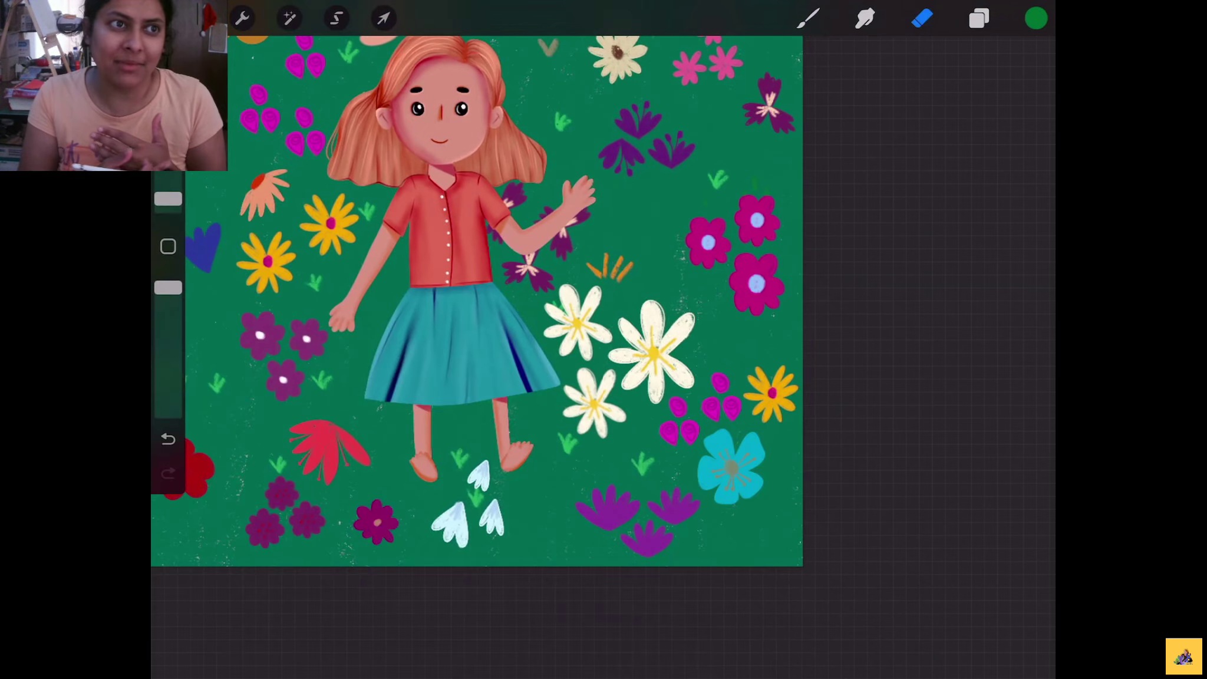
click(336, 18)
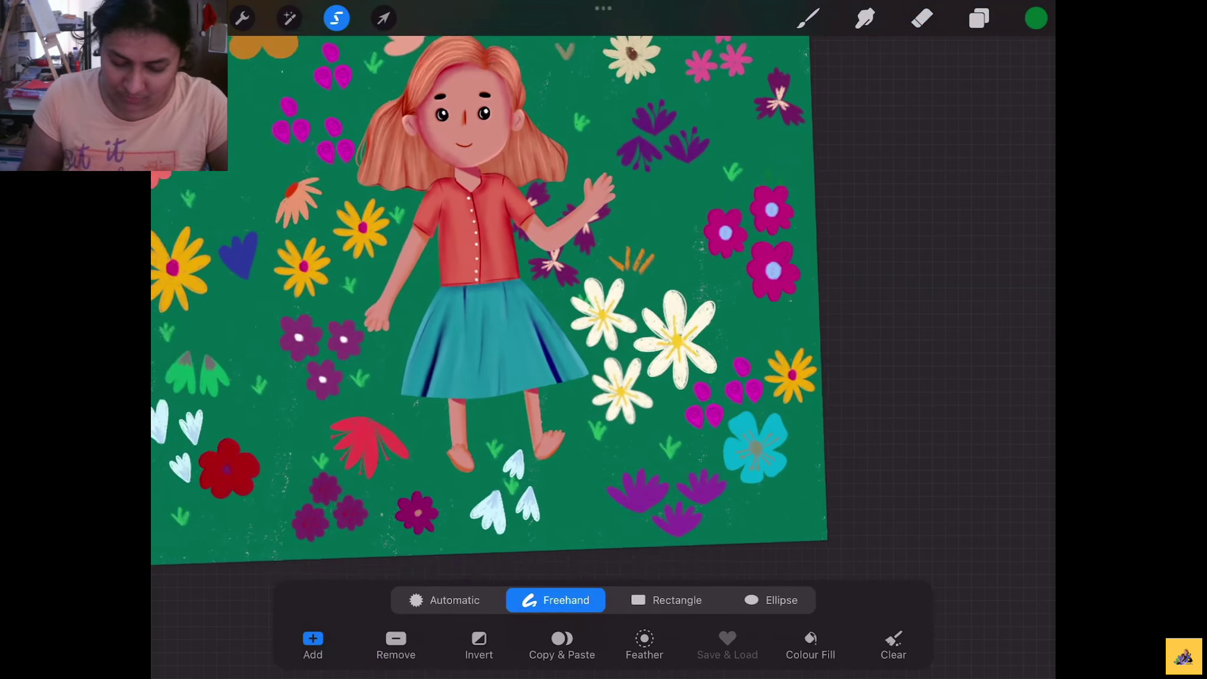
scroll(507, 295, up, 3)
click(922, 18)
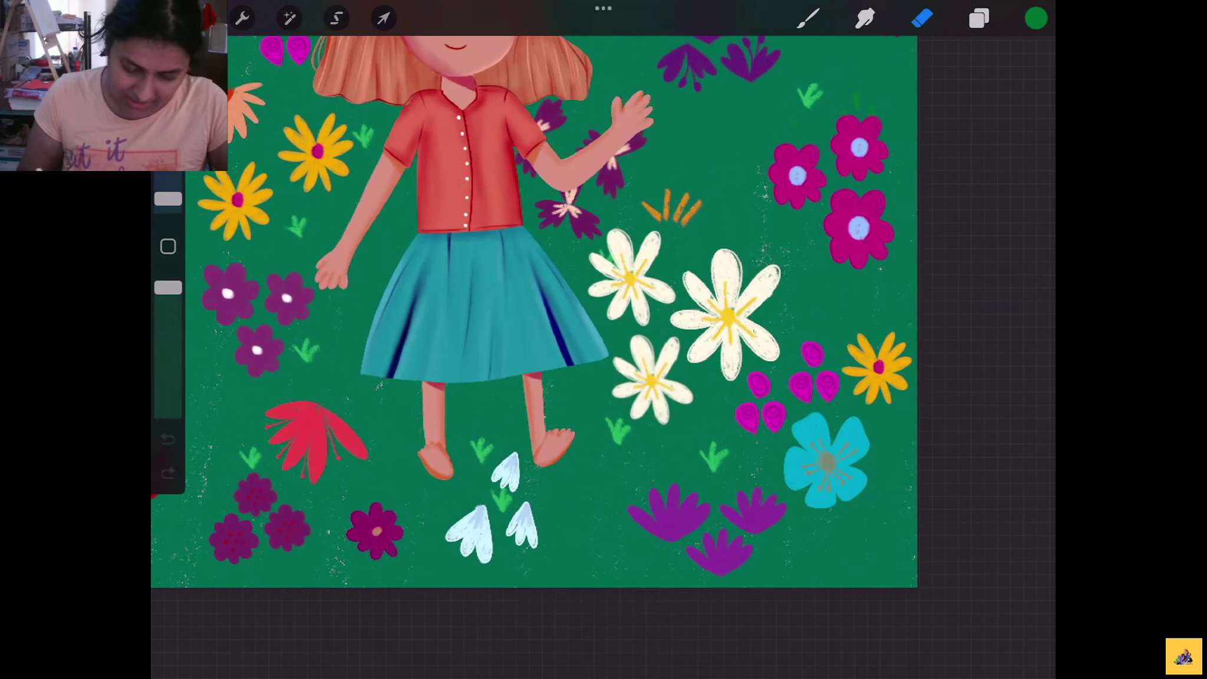
scroll(590, 295, up, 3)
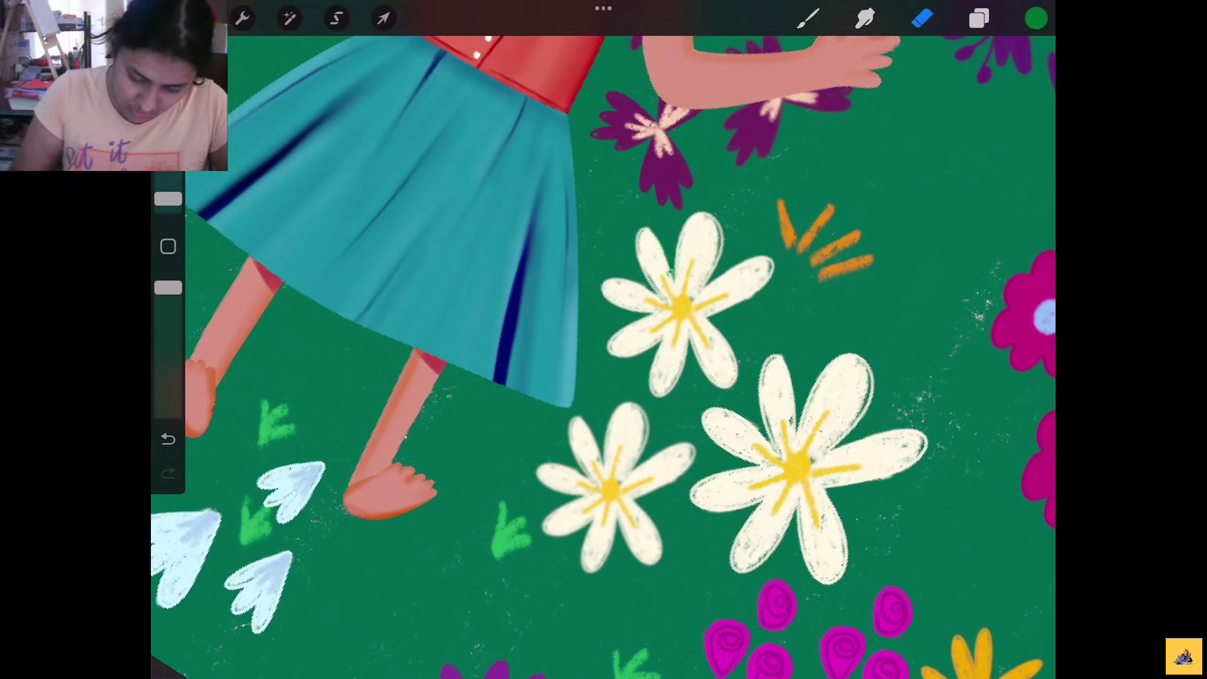
scroll(604, 353, down, 3)
scroll(589, 354, up, 3)
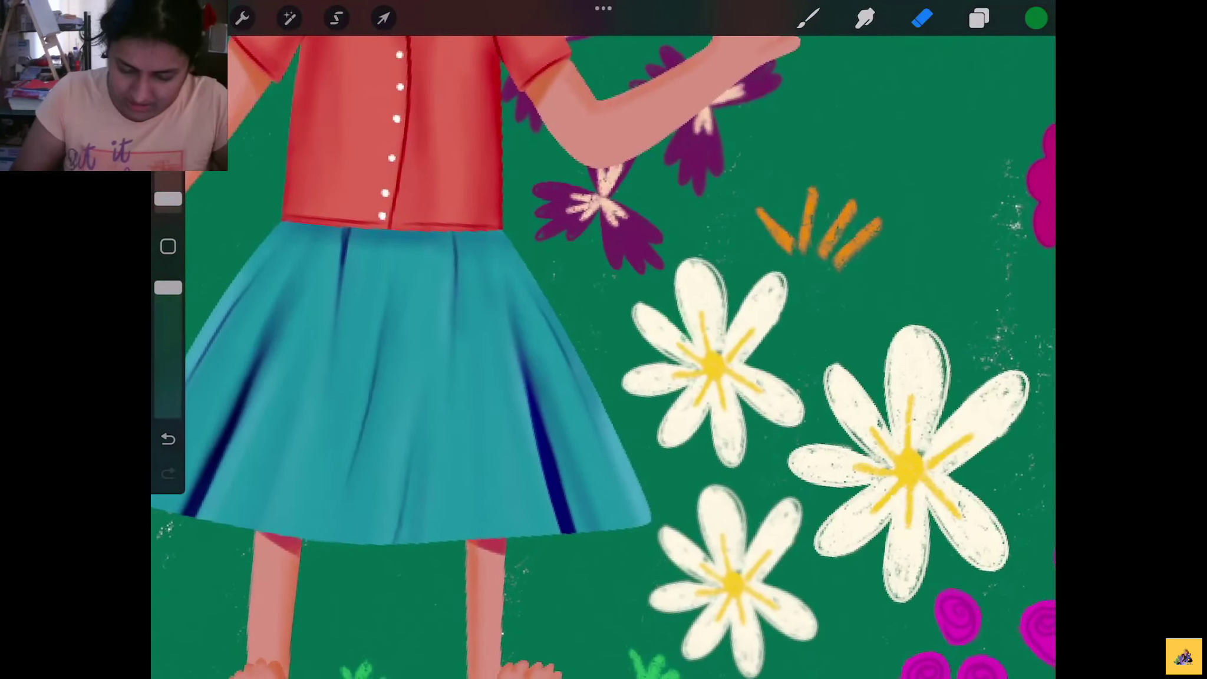
scroll(589, 353, up, 2)
scroll(603, 354, down, 3)
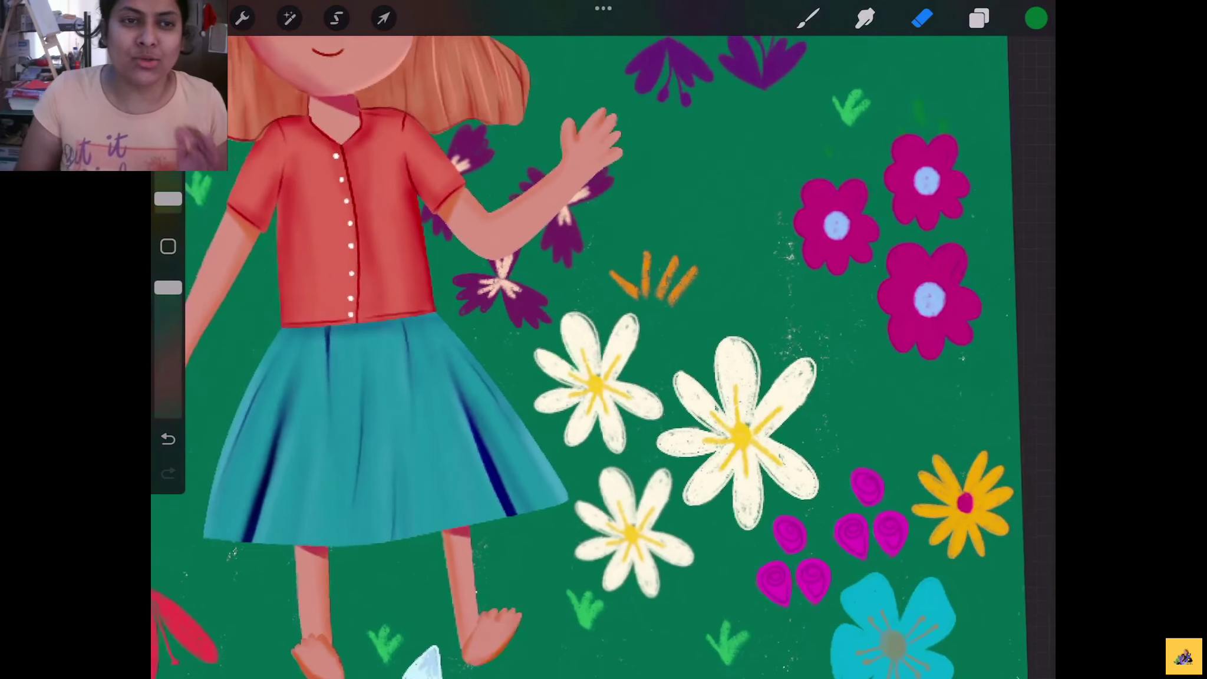
scroll(604, 354, down, 2)
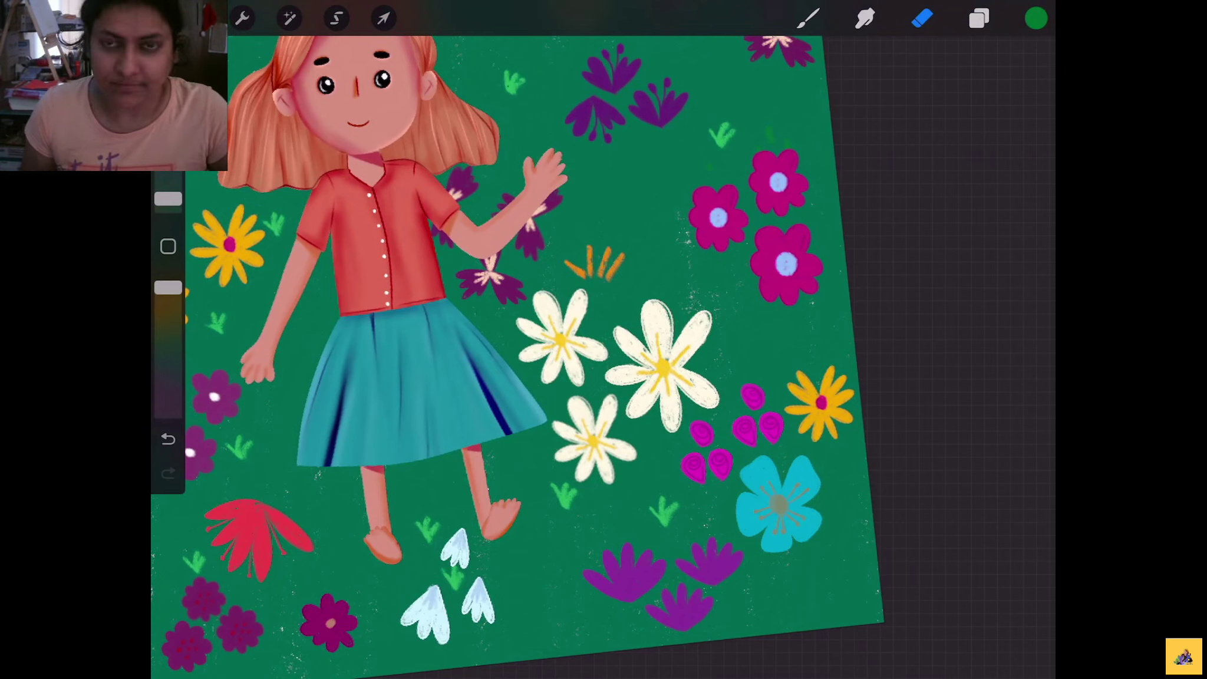
scroll(590, 354, down, 2)
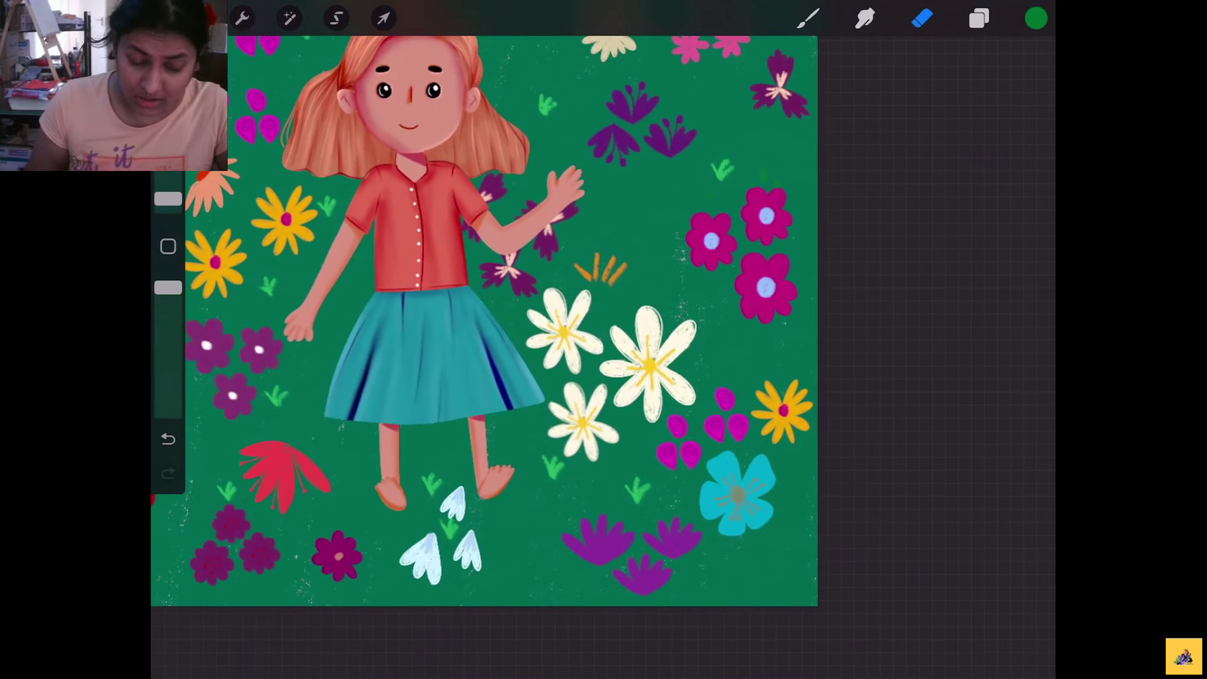
click(336, 18)
click(922, 18)
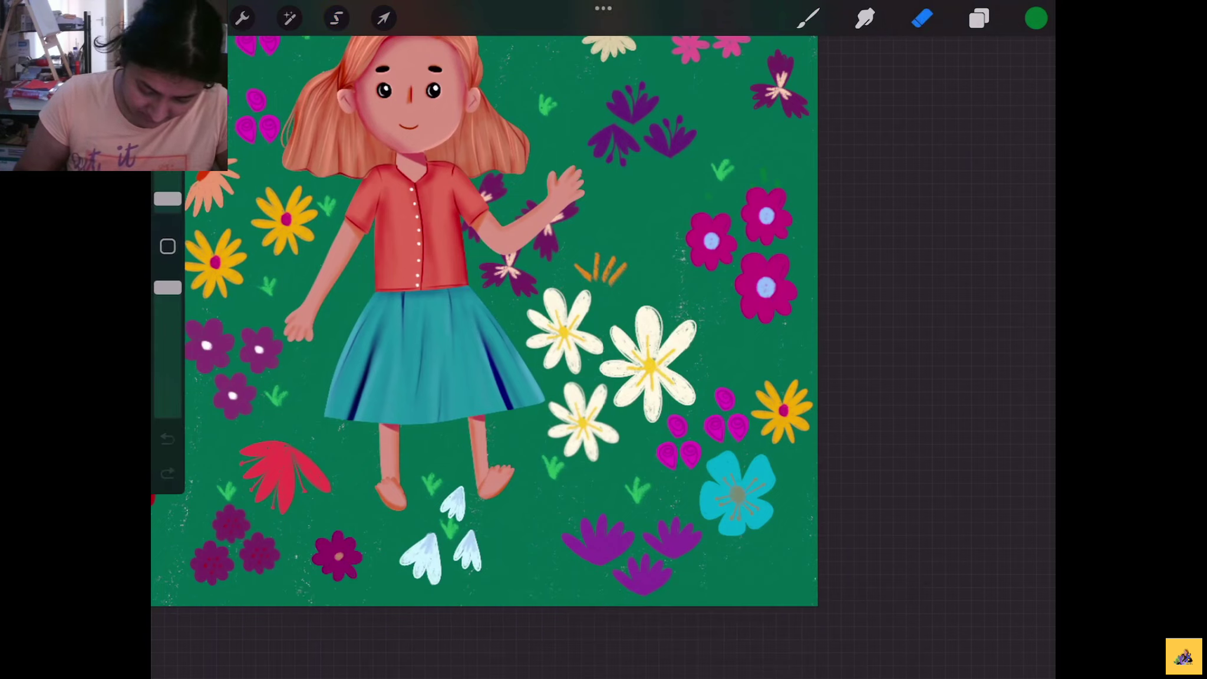
click(336, 18)
Shift the white daisies beside the girl's skirt slightly left
drag(582, 483, 569, 464)
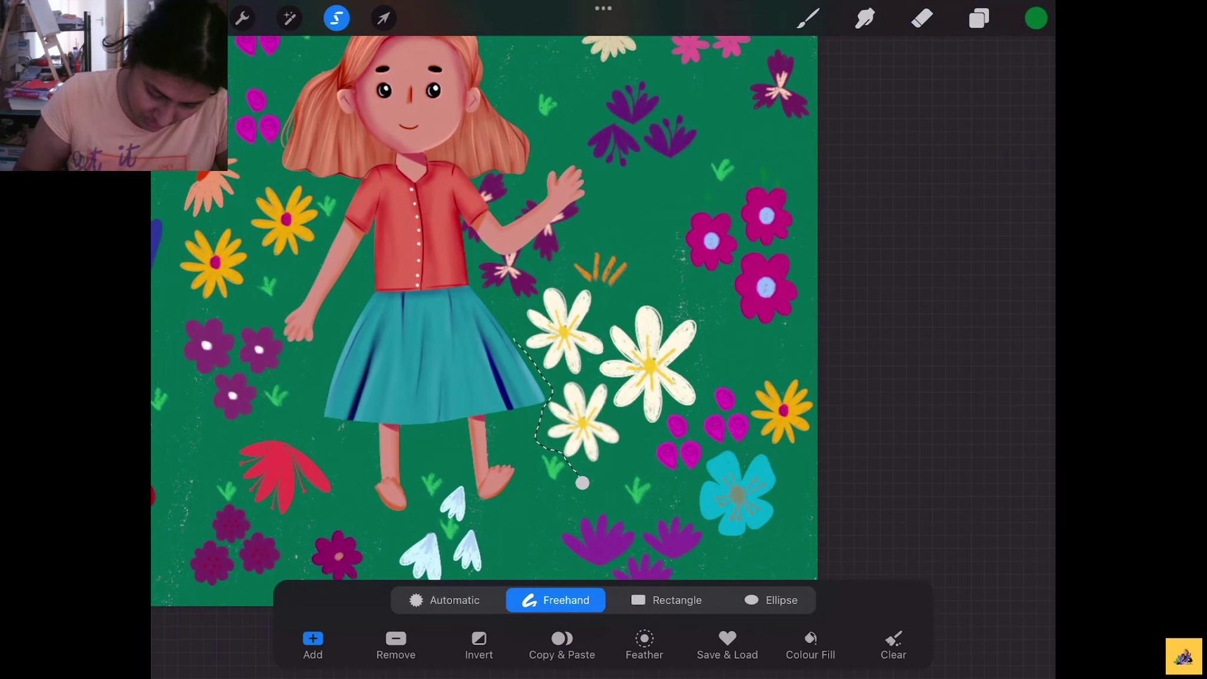
mouse_move(515, 339)
mouse_down()
mouse_move(514, 304)
mouse_move(543, 283)
mouse_move(690, 291)
mouse_move(714, 321)
mouse_move(690, 410)
mouse_move(582, 482)
mouse_move(539, 444)
mouse_move(562, 425)
mouse_up()
click(383, 18)
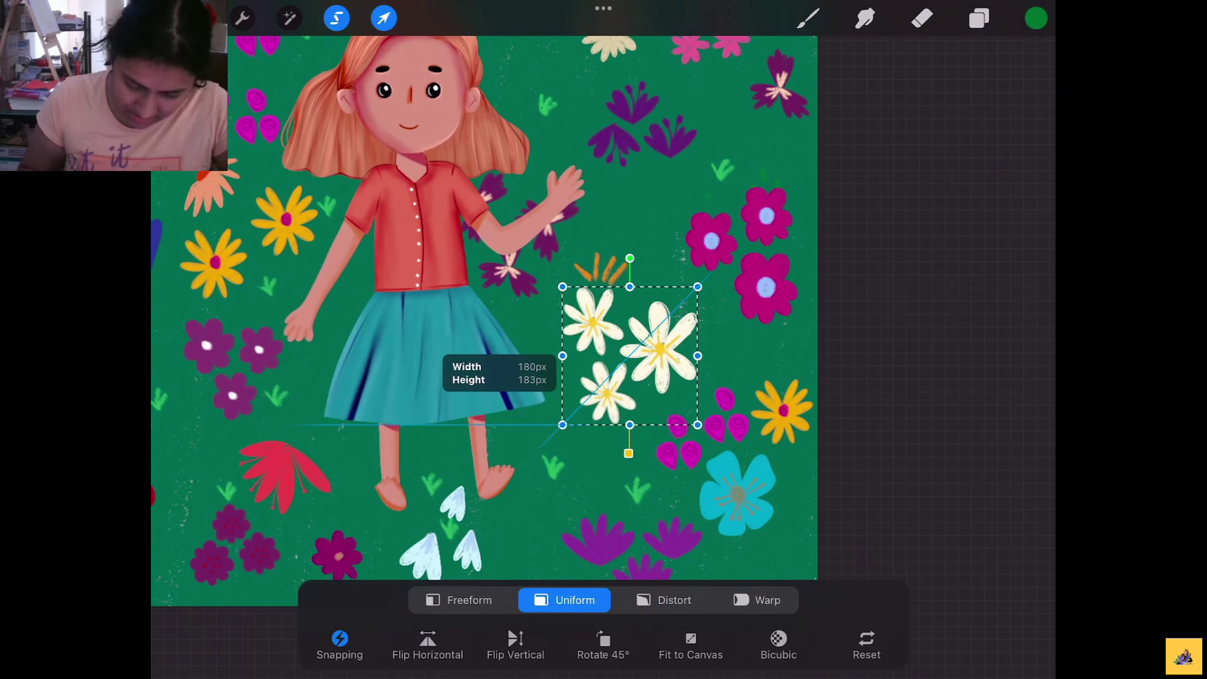
drag(648, 354, 634, 357)
click(922, 18)
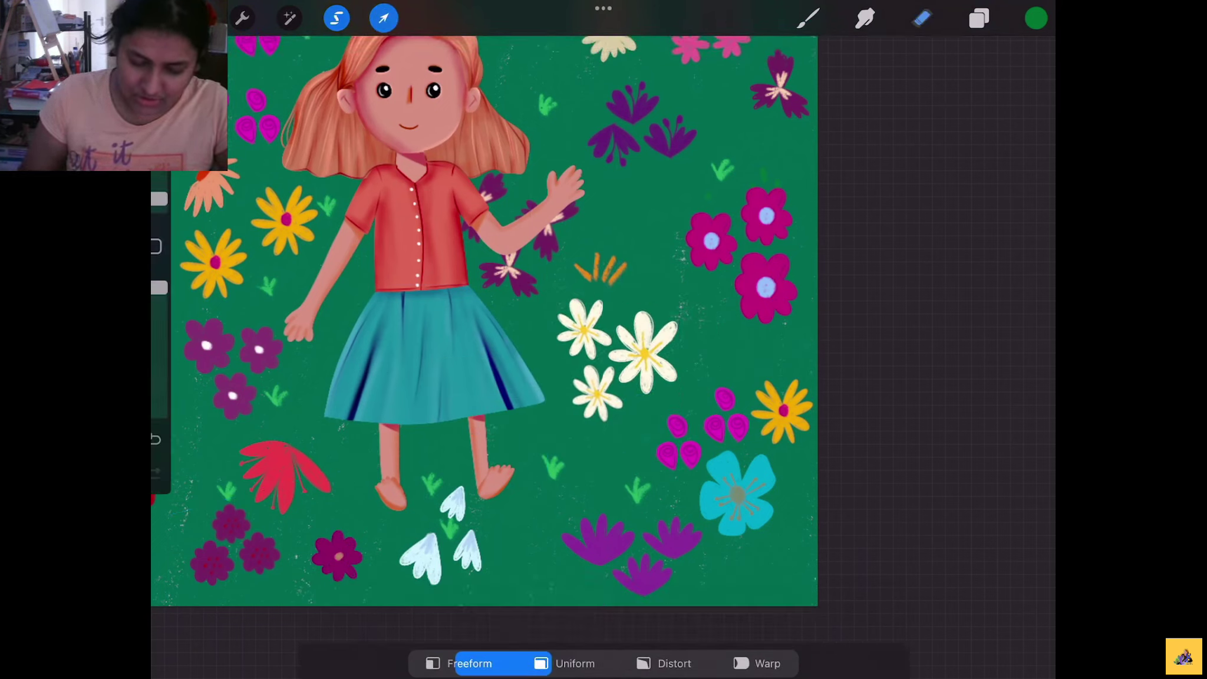
Select the orange sprigs above the daisies and open Transform without moving them
scroll(484, 318, down, 3)
click(336, 19)
scroll(590, 354, up, 3)
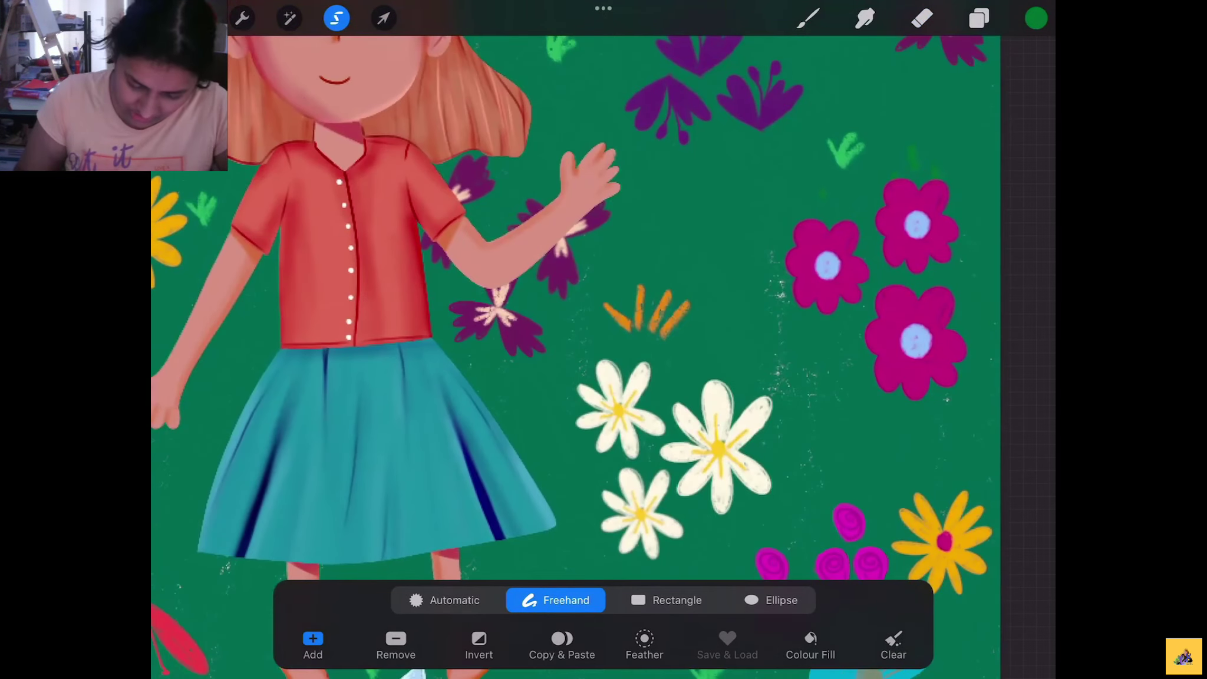
mouse_move(683, 353)
mouse_down()
mouse_move(625, 336)
mouse_move(684, 353)
mouse_up()
click(383, 18)
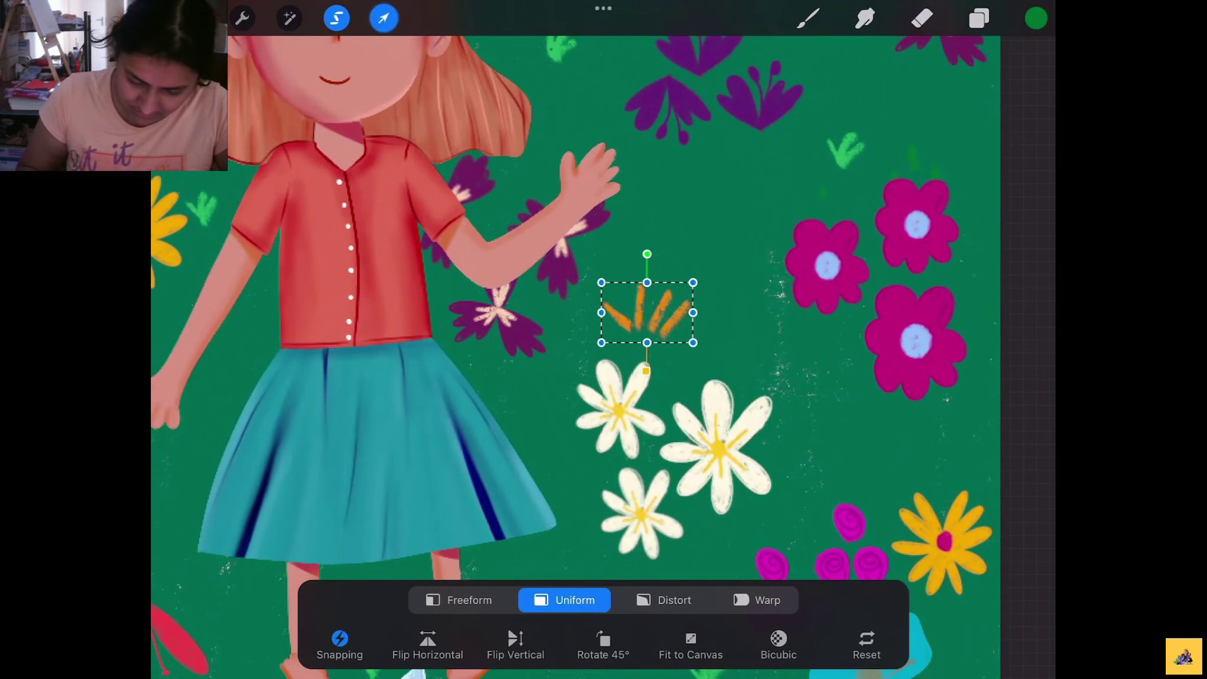
click(922, 19)
Move the cyan flower down and to the right
scroll(531, 330, down, 3)
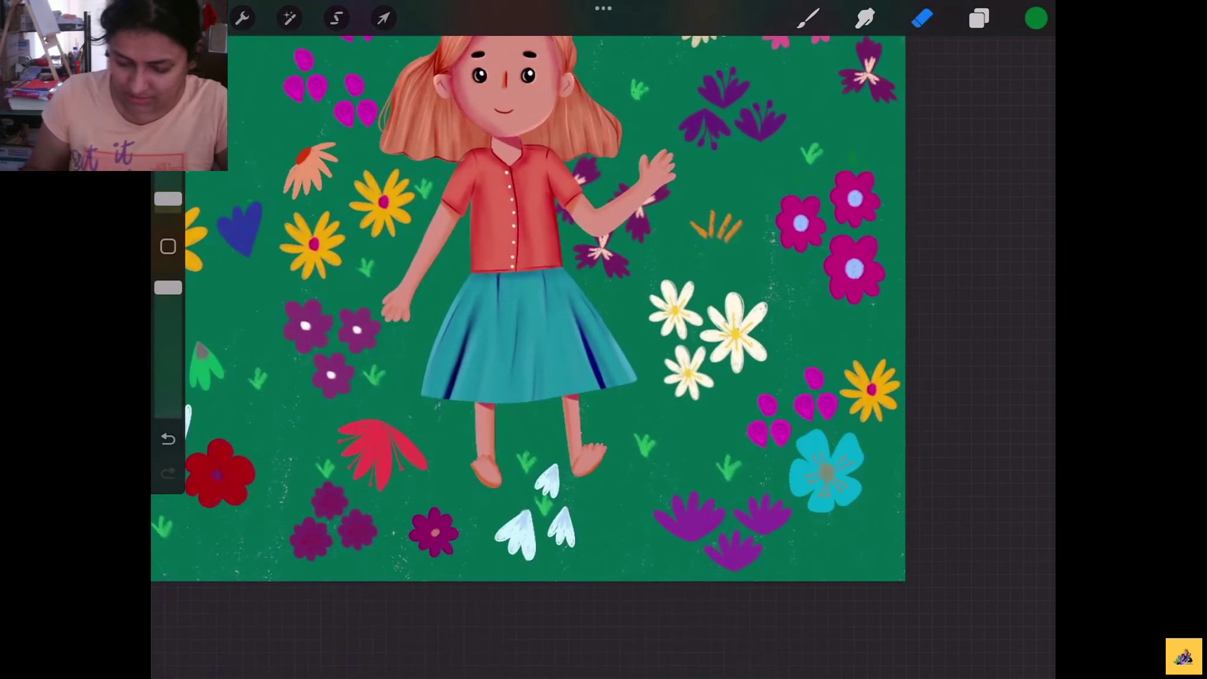
click(336, 18)
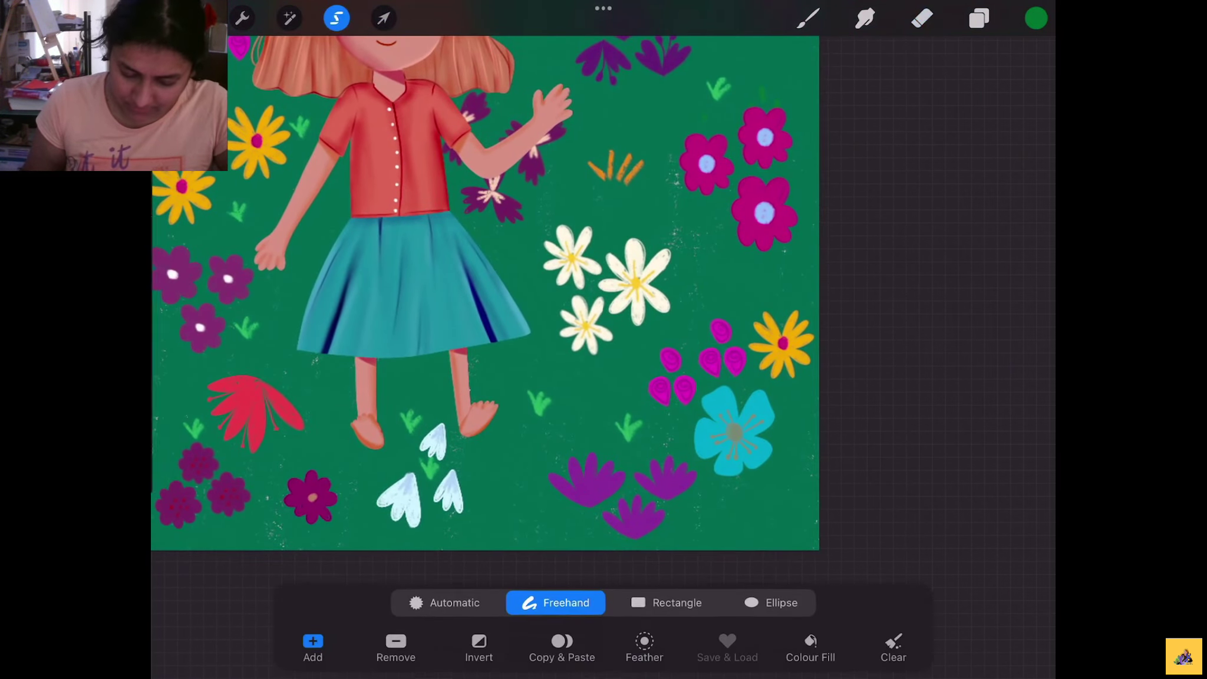
scroll(483, 294, down, 3)
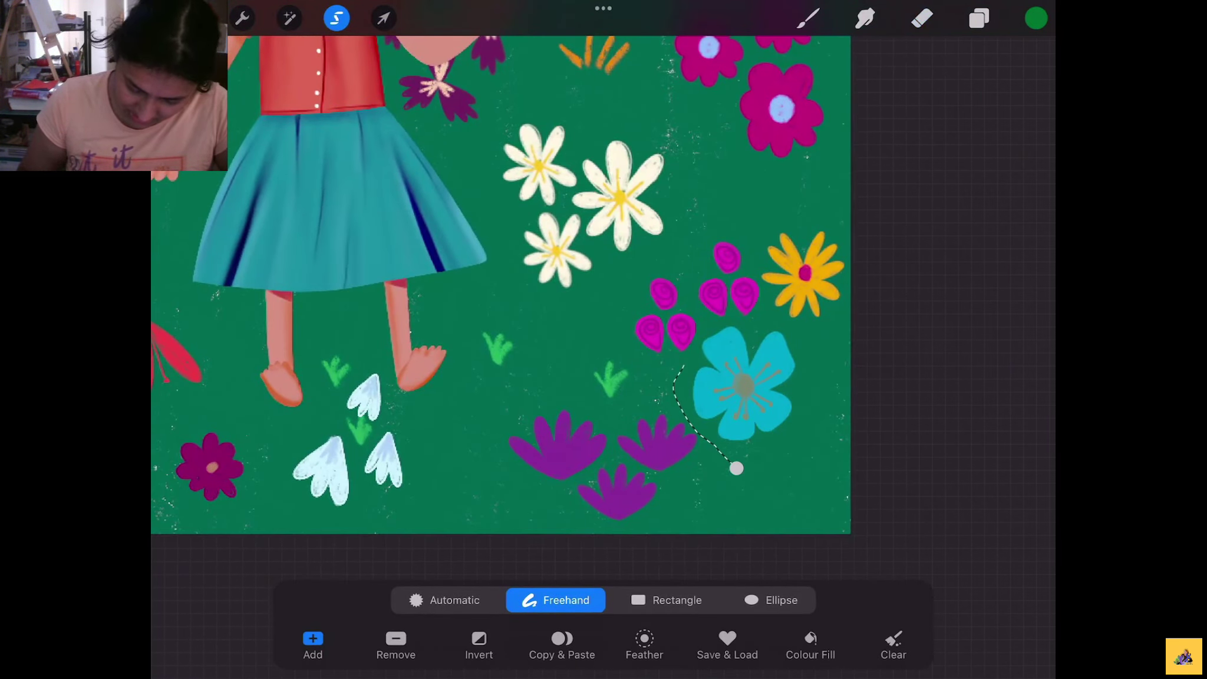
drag(707, 328, 737, 468)
click(383, 18)
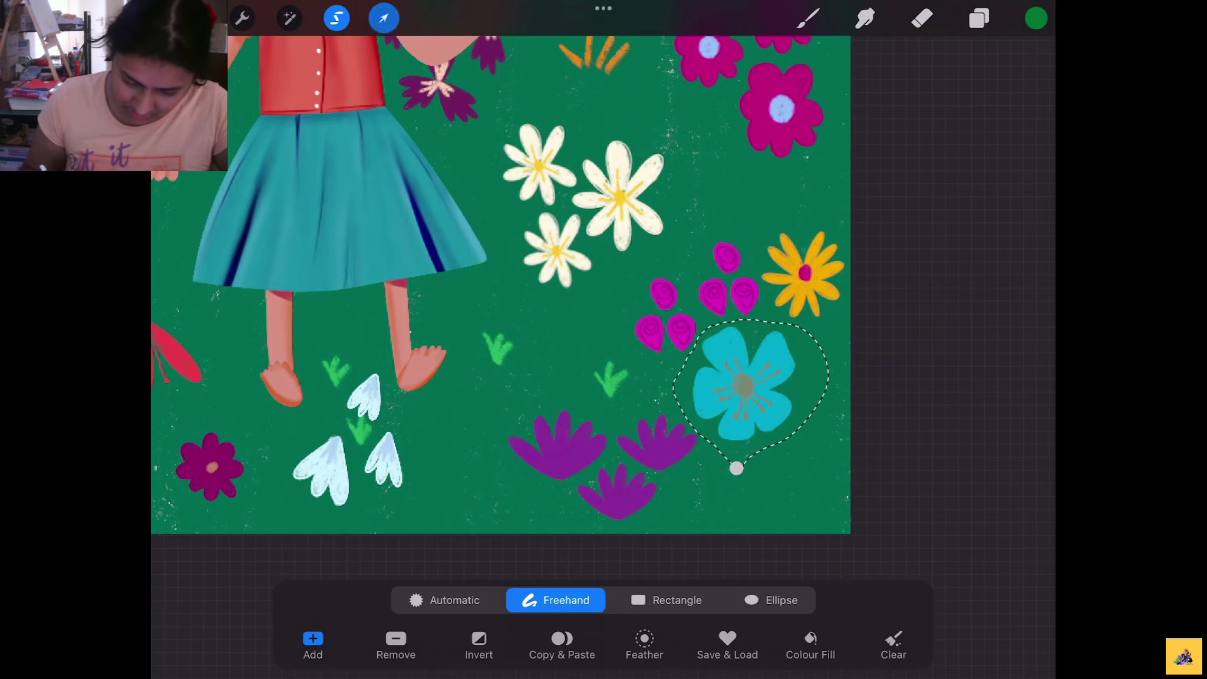
drag(744, 383, 775, 407)
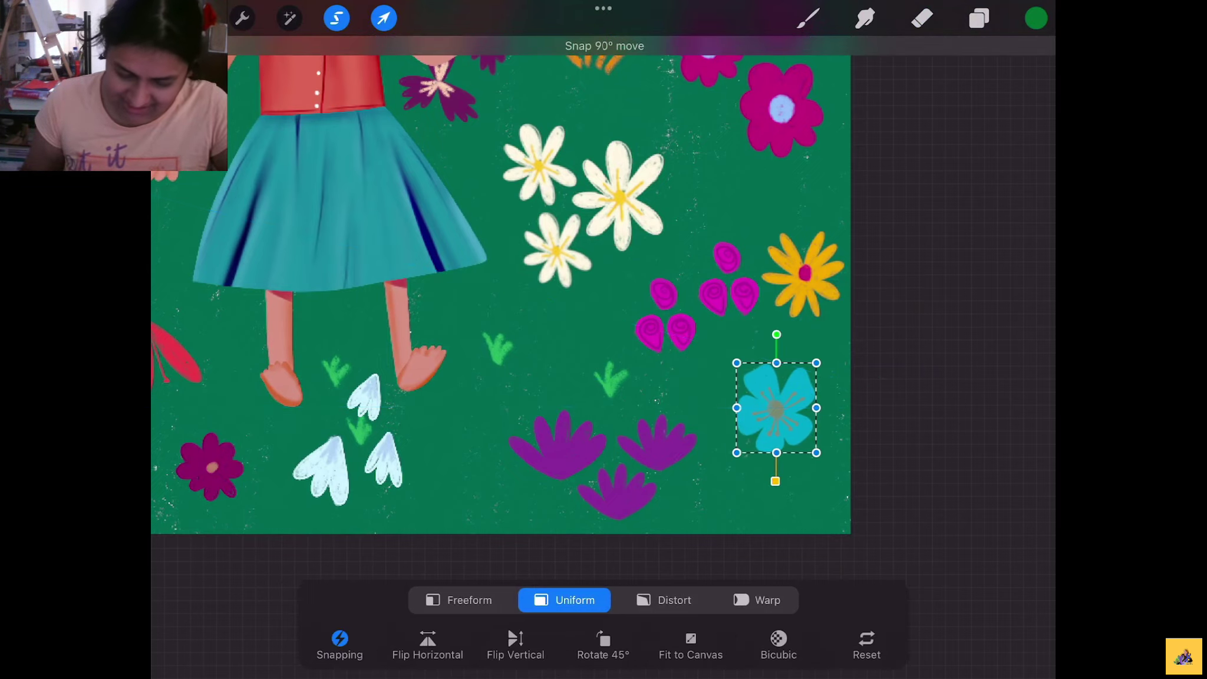
click(922, 18)
Shift the pink flower cluster slightly up and to the left
scroll(507, 295, up, 2)
click(336, 19)
drag(654, 417, 624, 303)
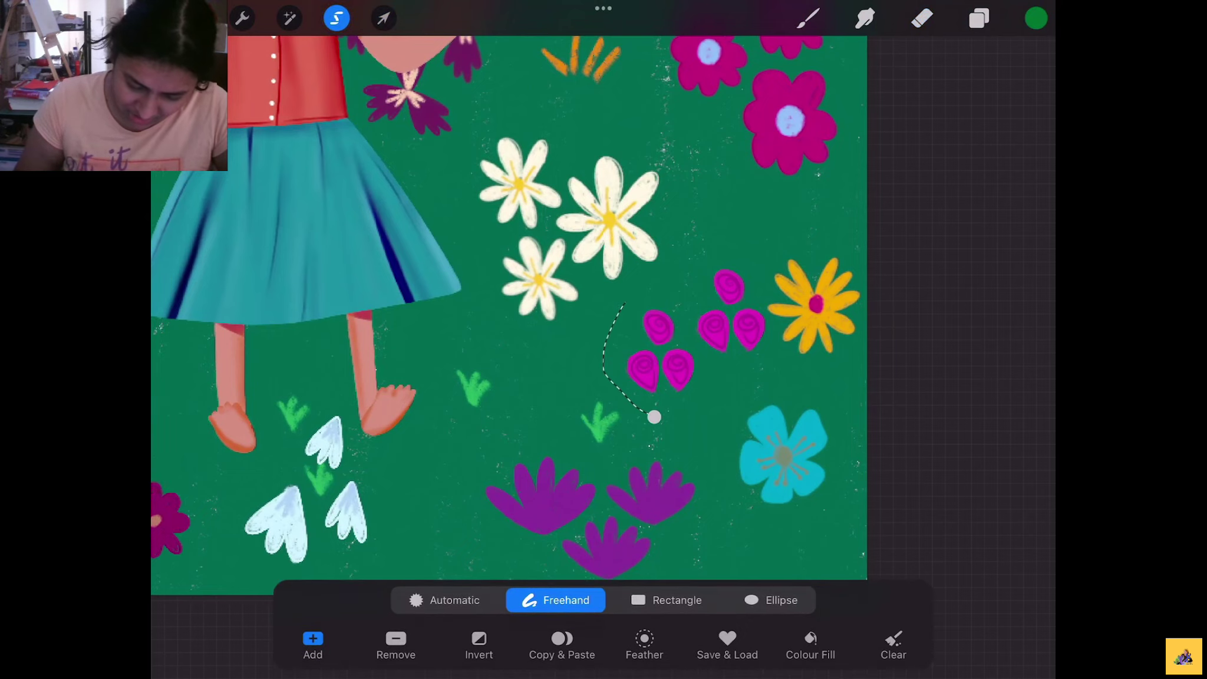
drag(751, 271, 654, 417)
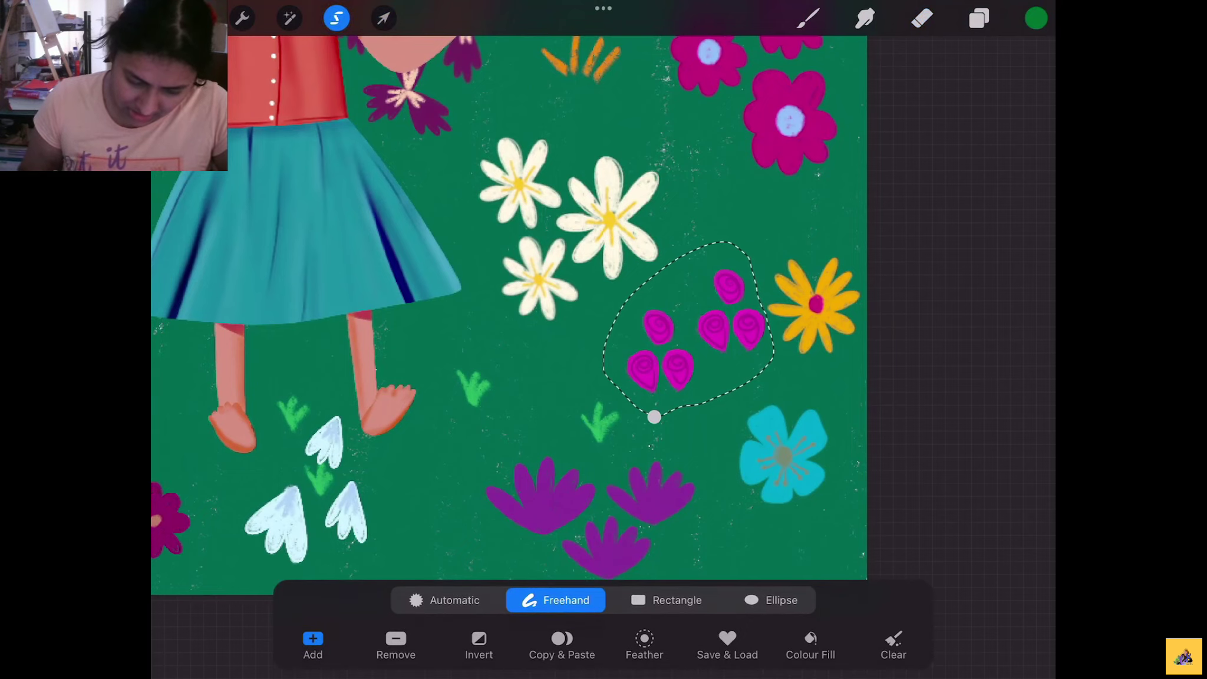
click(383, 18)
drag(694, 331, 677, 319)
click(921, 18)
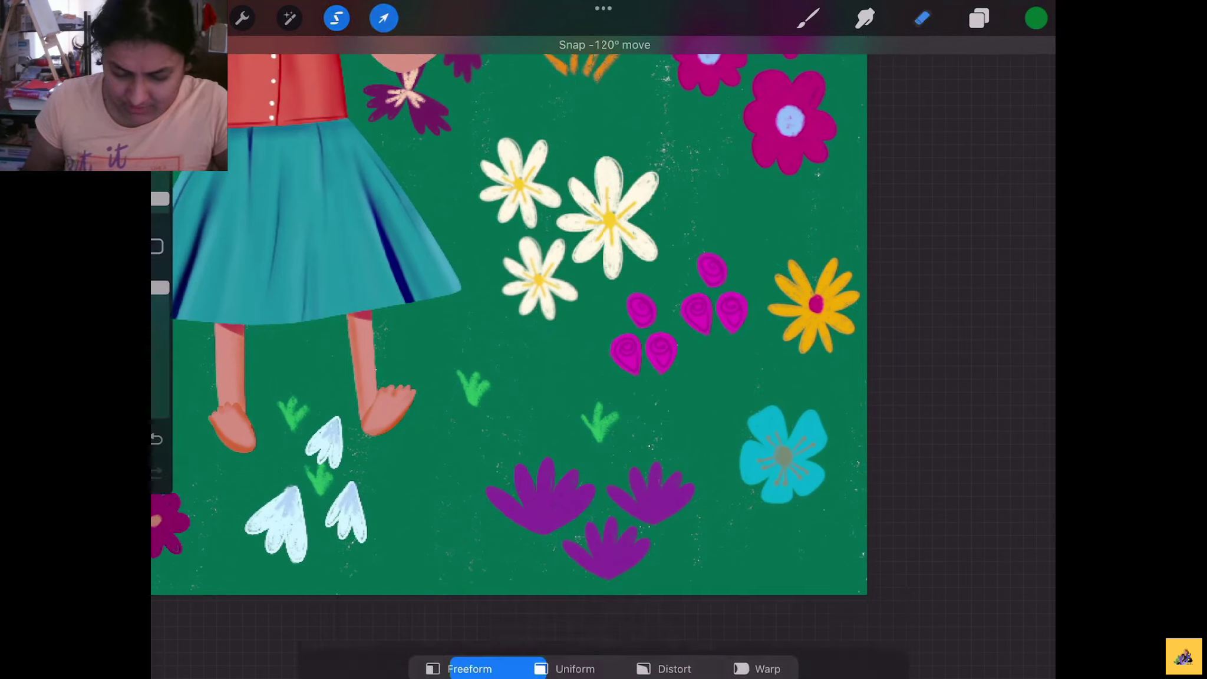
Move the yellow daisy up about 55 px
scroll(507, 295, down, 2)
scroll(501, 283, down, 2)
scroll(501, 283, up, 3)
click(336, 18)
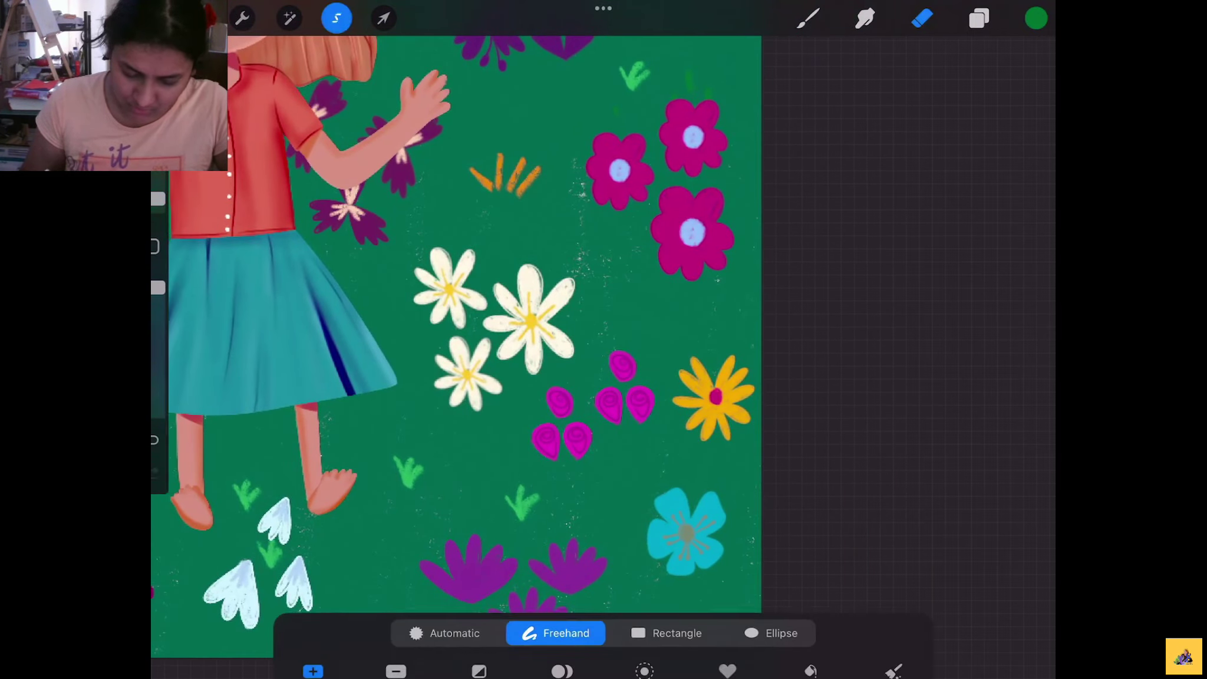
mouse_move(686, 454)
mouse_down()
mouse_move(678, 318)
mouse_move(689, 451)
mouse_up()
click(384, 19)
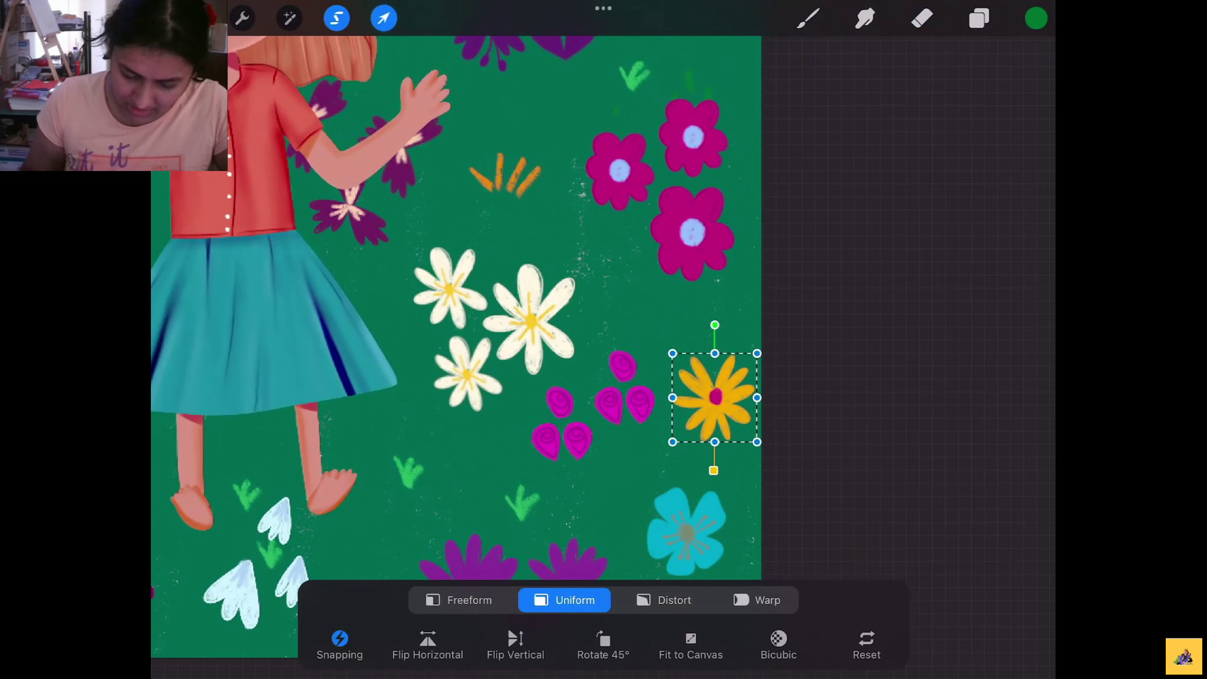
drag(715, 397, 713, 365)
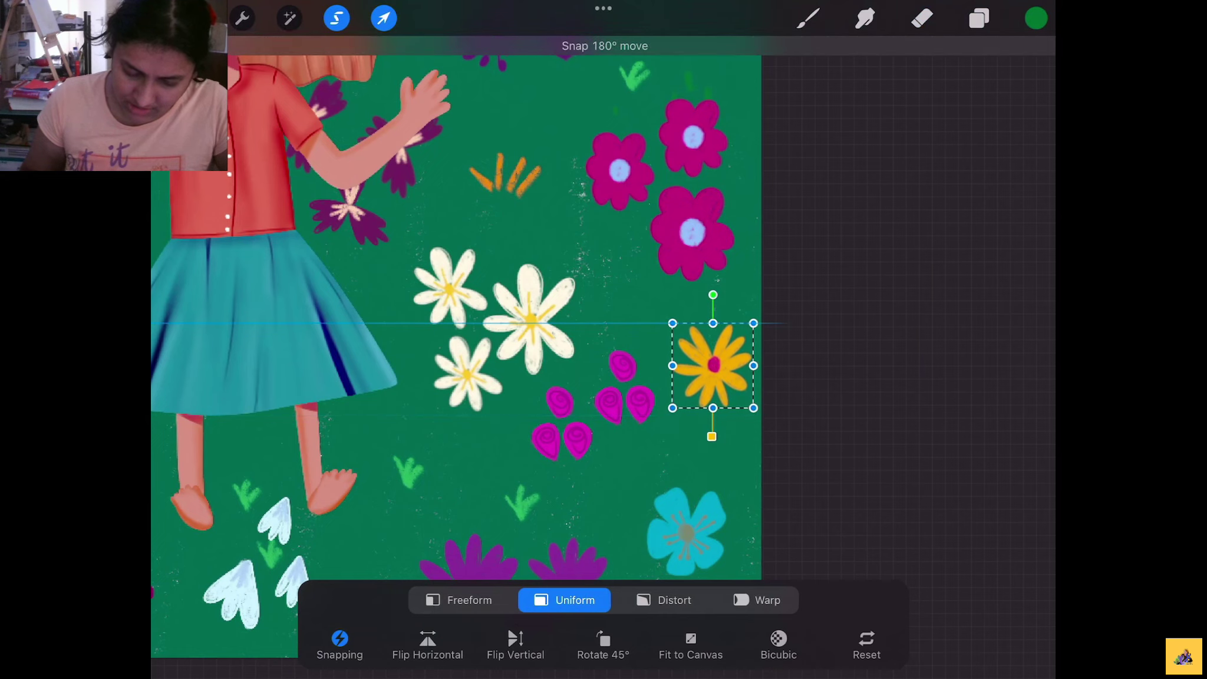
click(921, 19)
scroll(472, 295, down, 3)
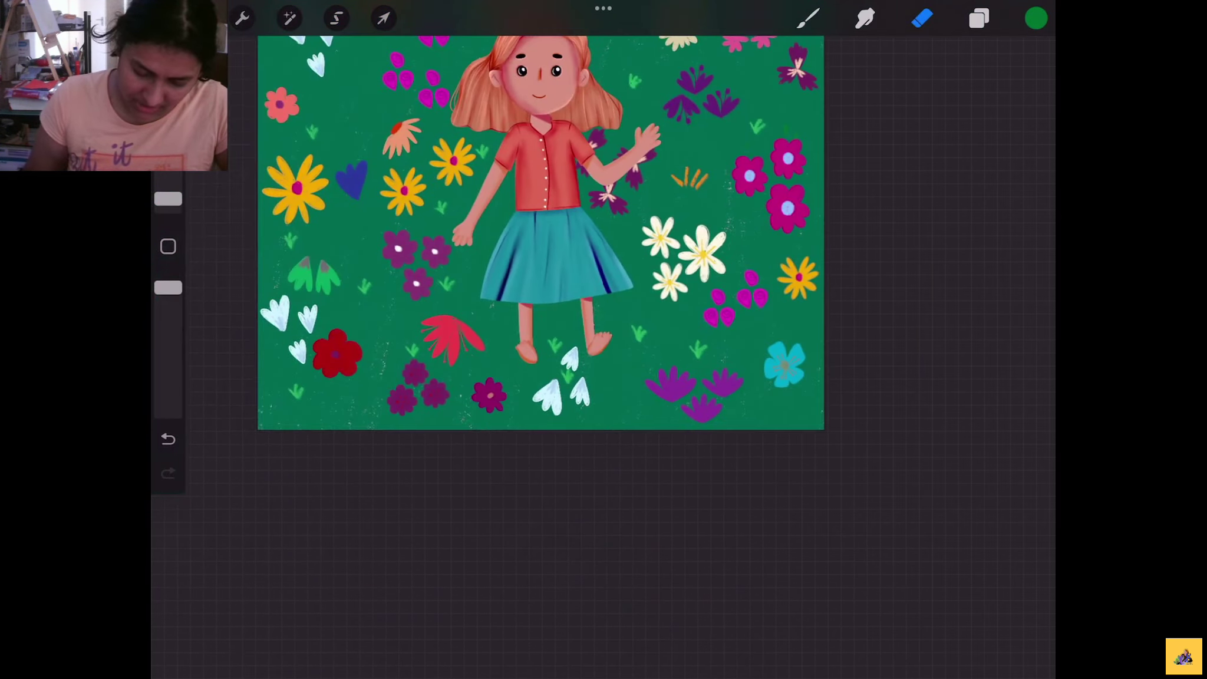
Undo the last erase, set the eraser to 1%, and erase the green sprig between the white leaves
scroll(590, 265, up, 3)
scroll(589, 265, up, 1)
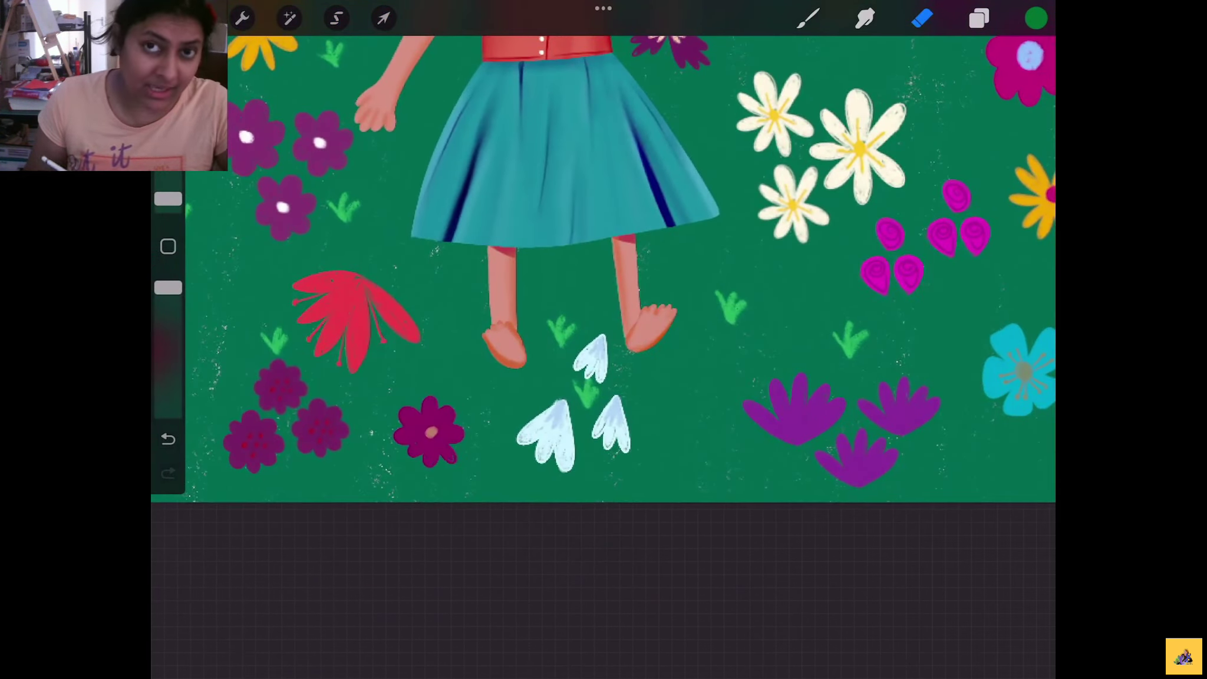
click(921, 18)
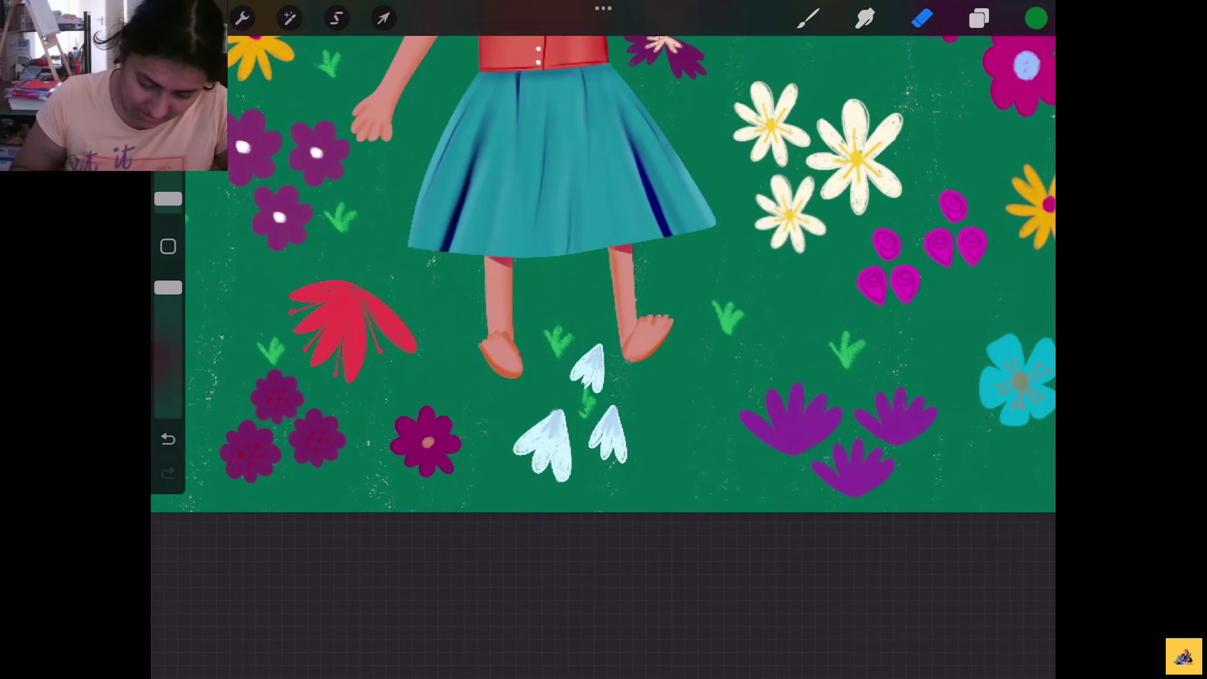
key(ctrl+z)
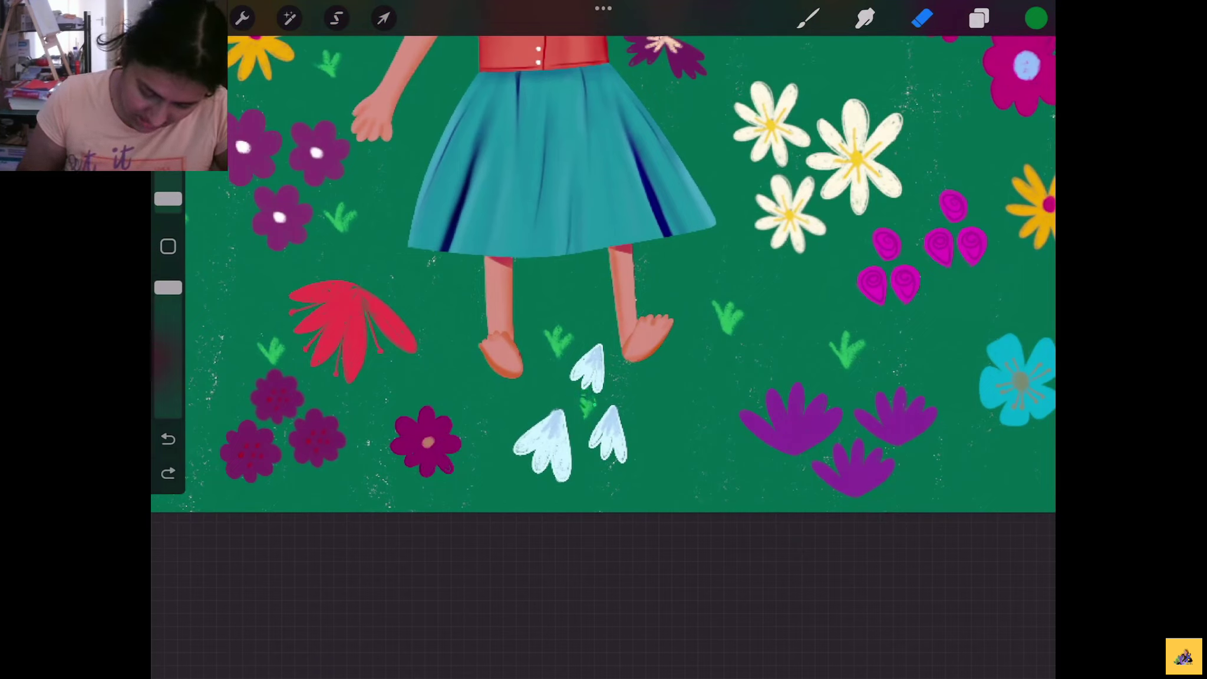
drag(168, 203, 168, 200)
click(594, 402)
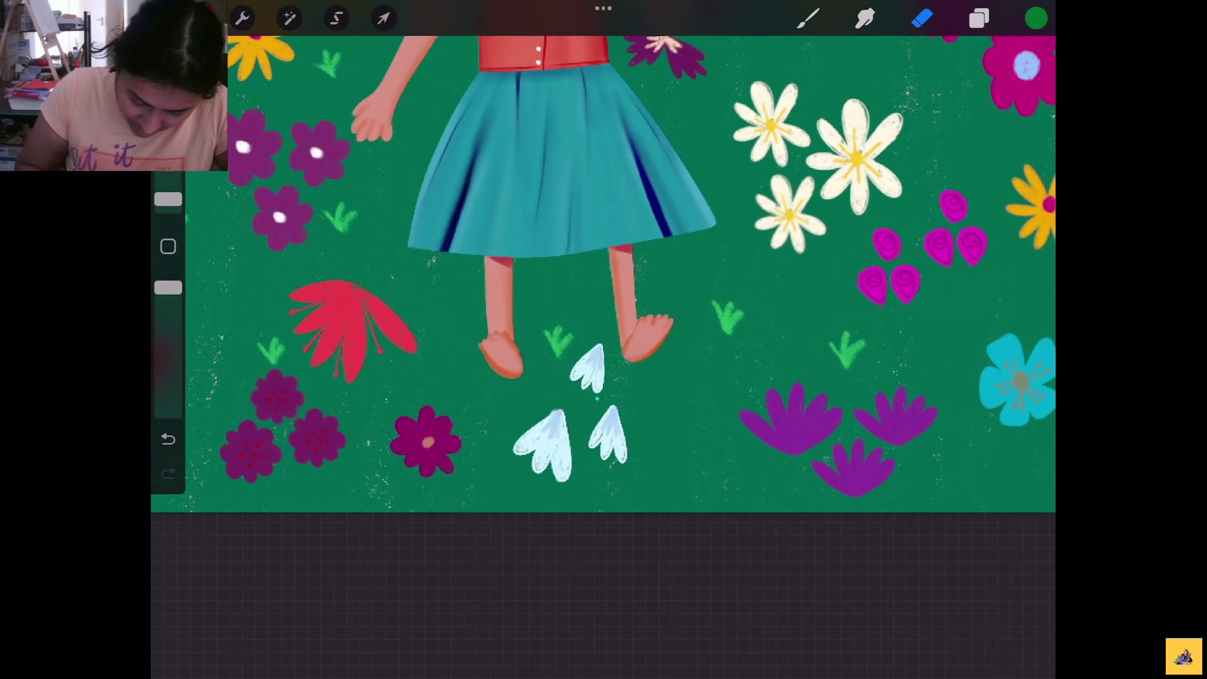
click(337, 18)
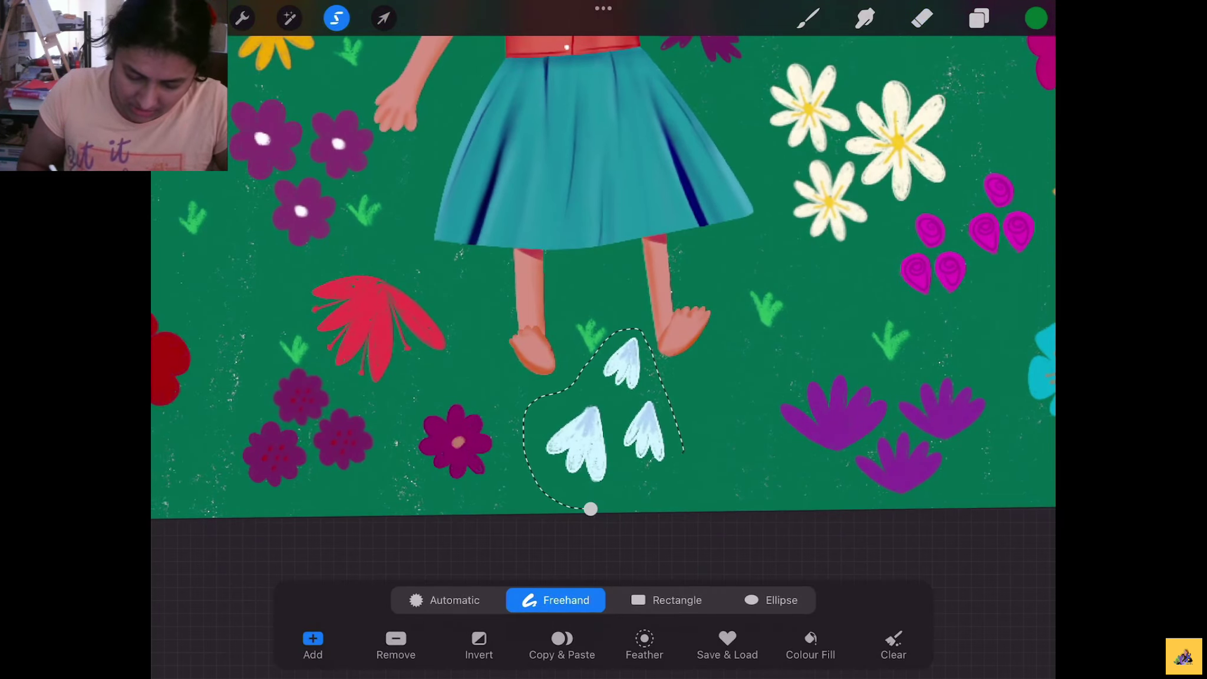
Move the white leaves below the girl's feet down and to the right
drag(615, 333, 590, 508)
click(384, 18)
drag(596, 413, 612, 429)
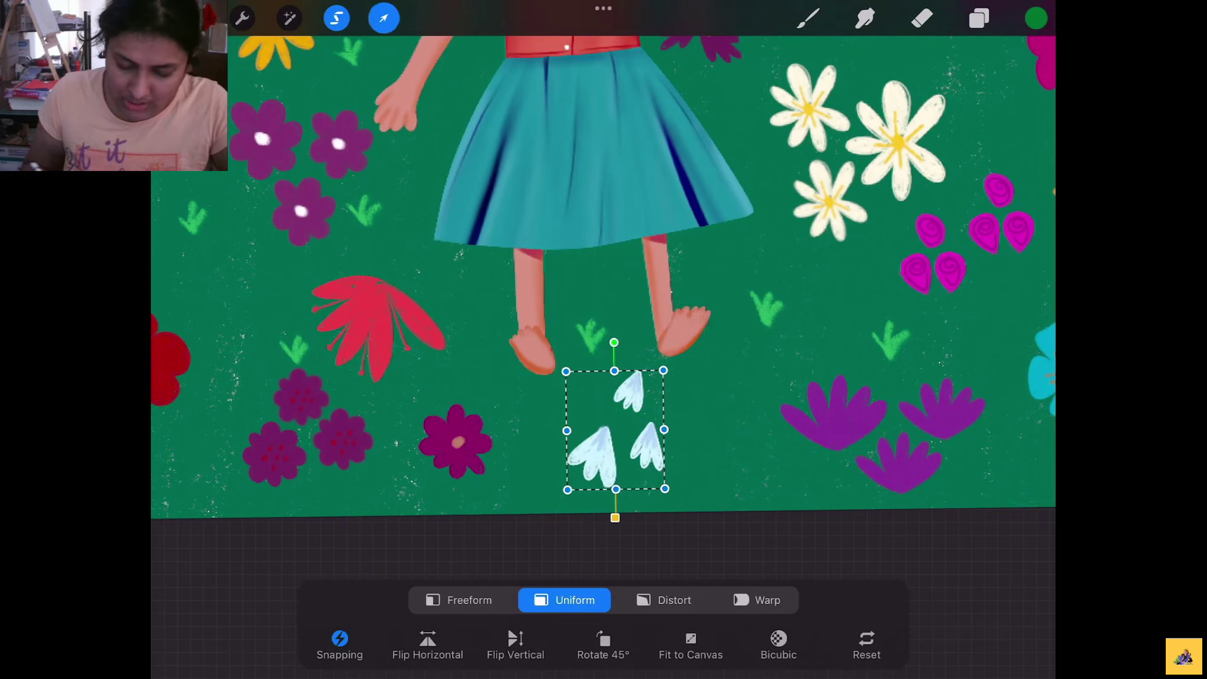
click(922, 19)
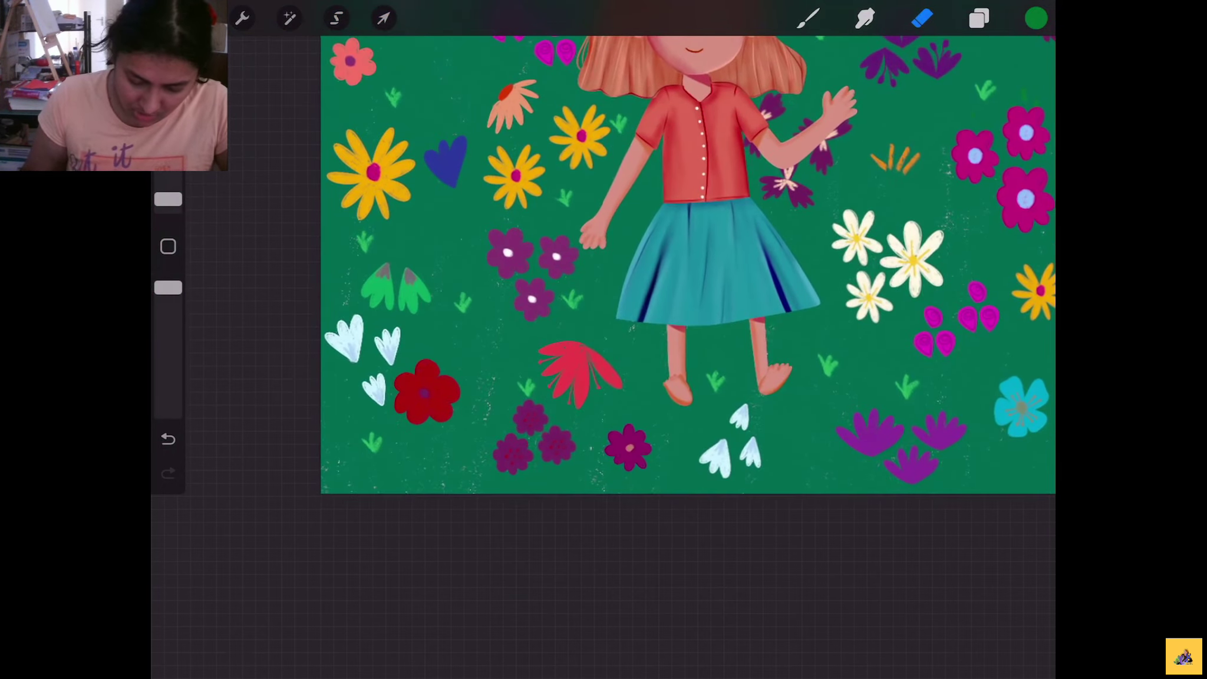
Scale down and reposition the red fan-shaped flower
click(336, 19)
drag(603, 413, 557, 387)
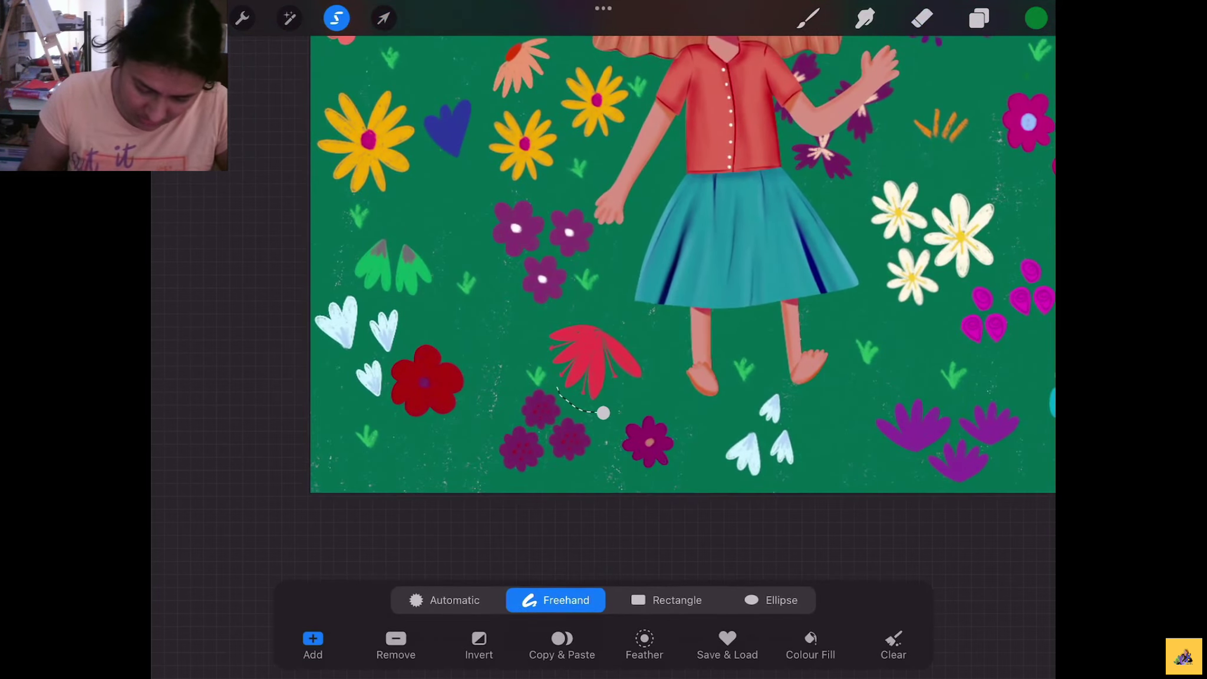
click(603, 412)
click(383, 19)
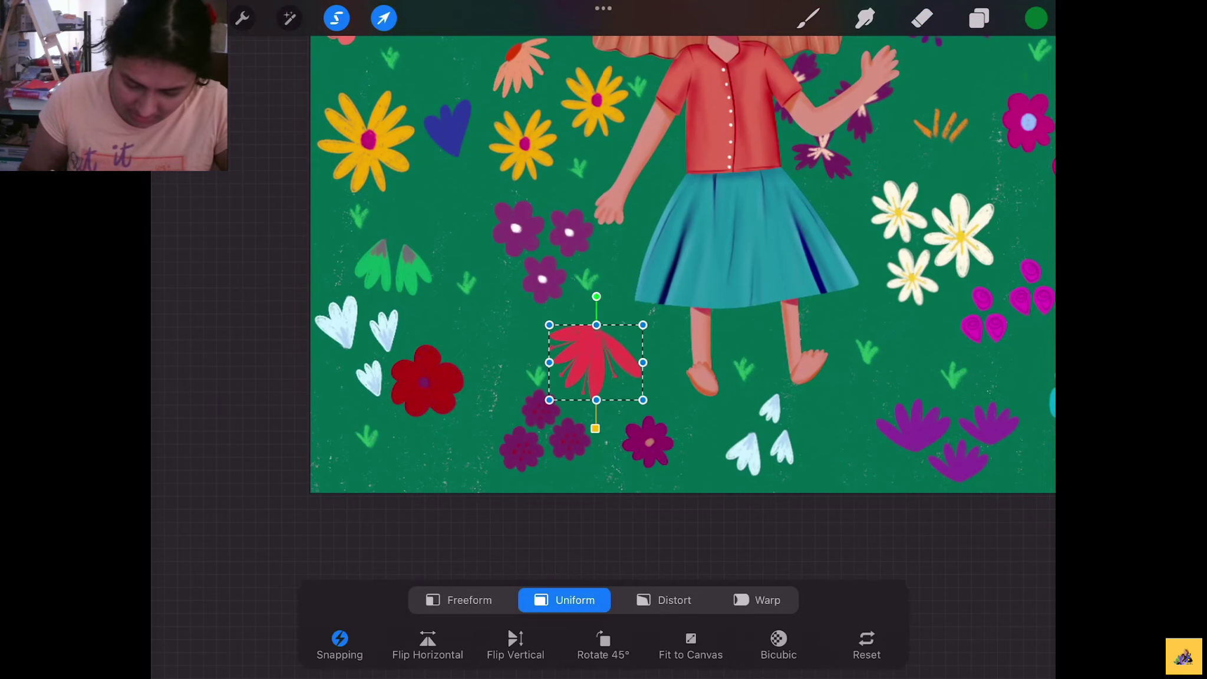
drag(647, 404, 601, 348)
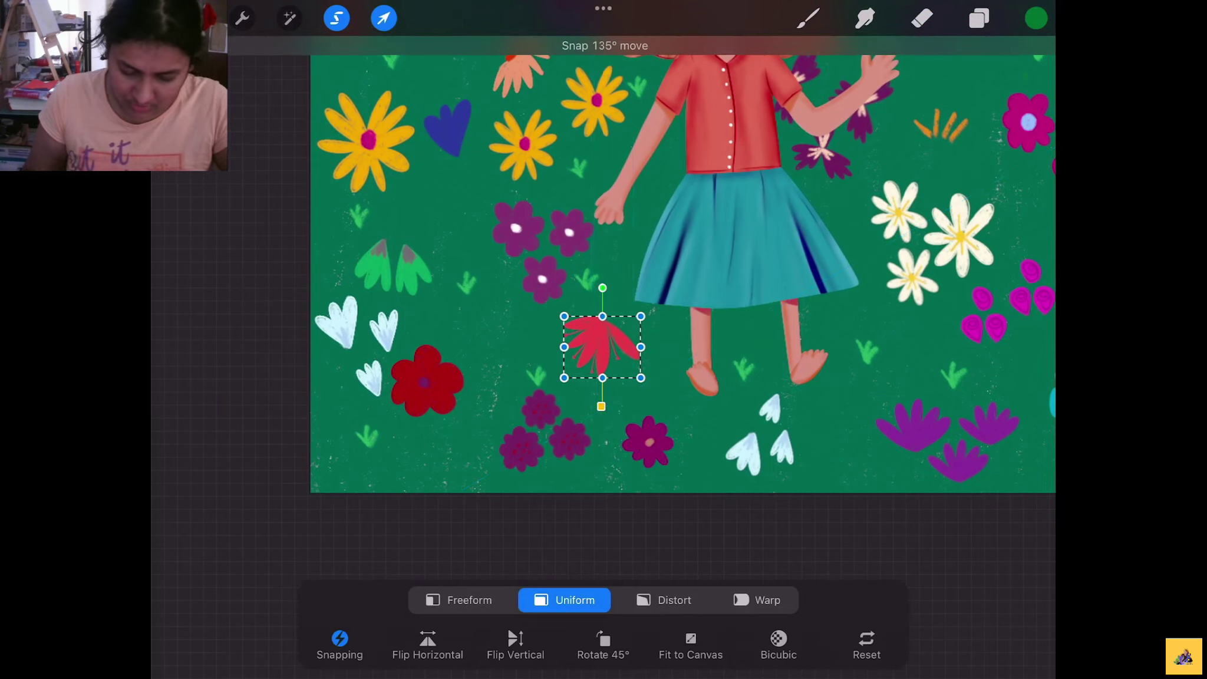
click(922, 18)
scroll(683, 263, down, 3)
scroll(683, 263, up, 4)
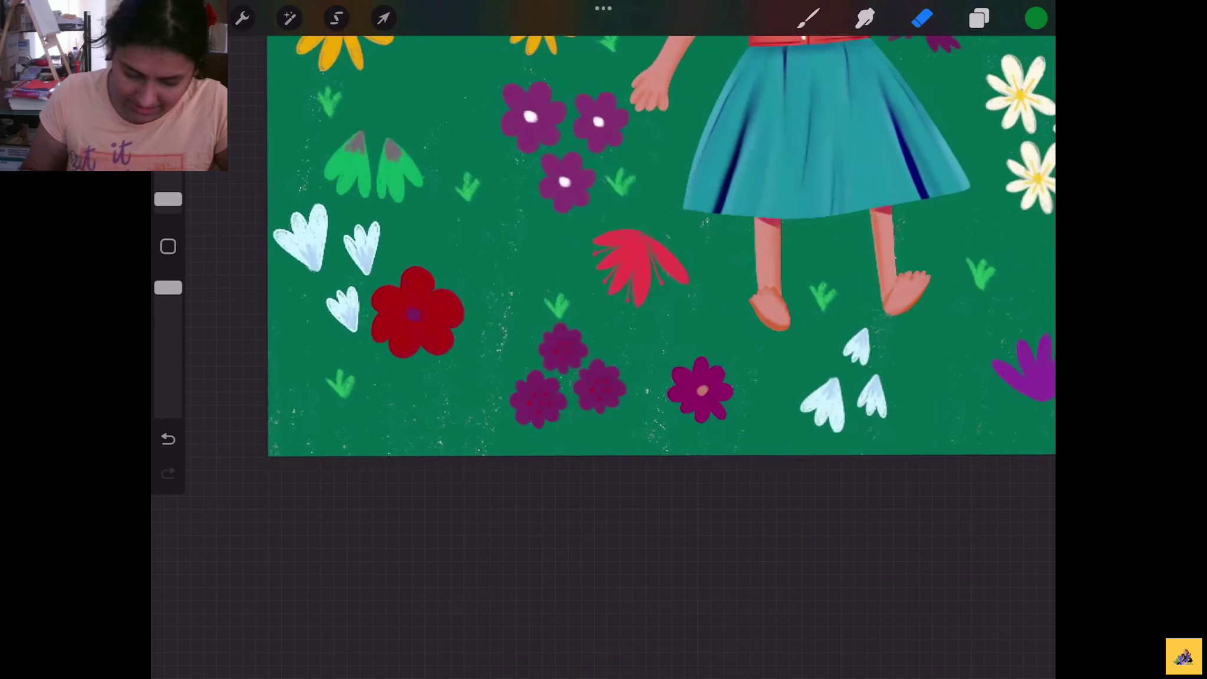
Shrink and shift the trio of purple flowers
key(s)
mouse_move(533, 452)
mouse_down()
mouse_move(542, 322)
mouse_move(534, 451)
mouse_up()
click(383, 18)
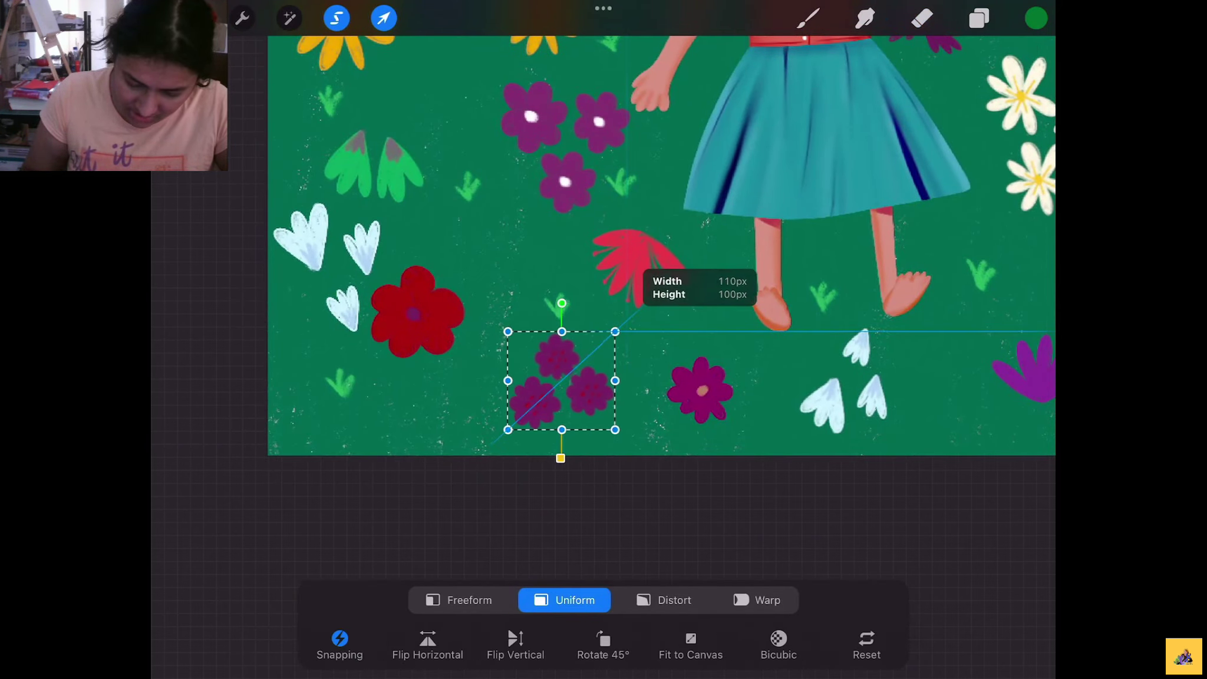
drag(562, 380, 545, 383)
click(922, 19)
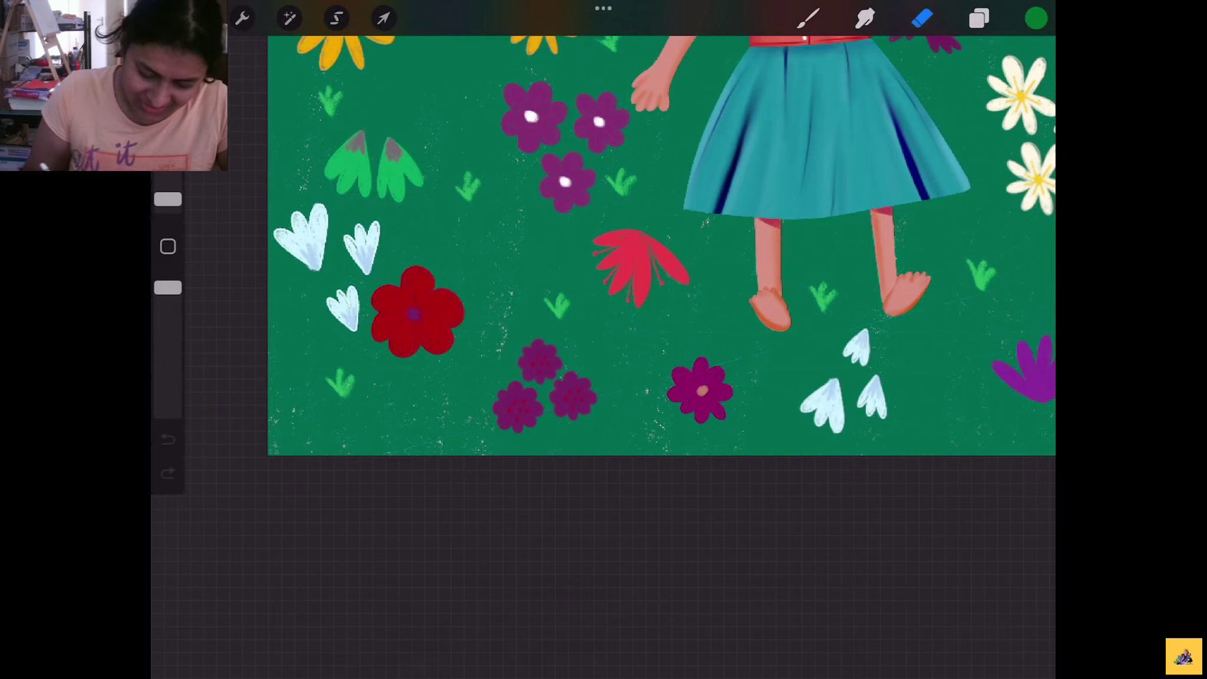
Move the dark red flower up and right, undoing an accidental shrink
click(336, 19)
drag(419, 389, 367, 327)
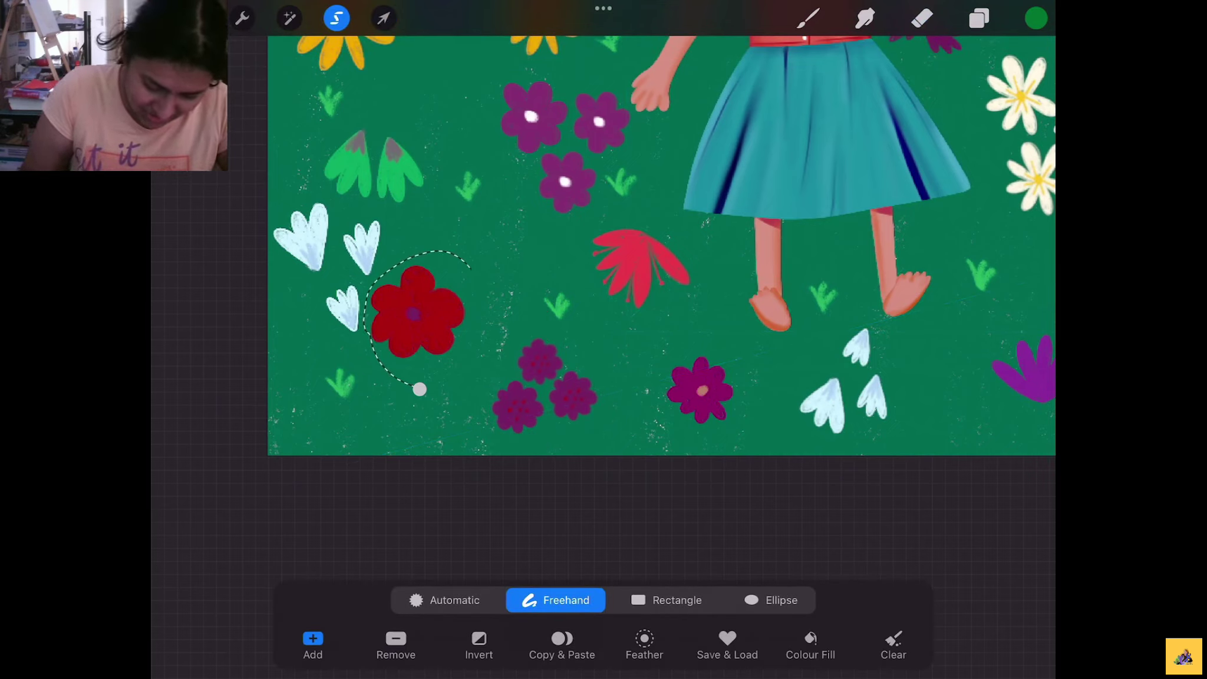
drag(470, 268, 419, 389)
click(384, 19)
click(458, 271)
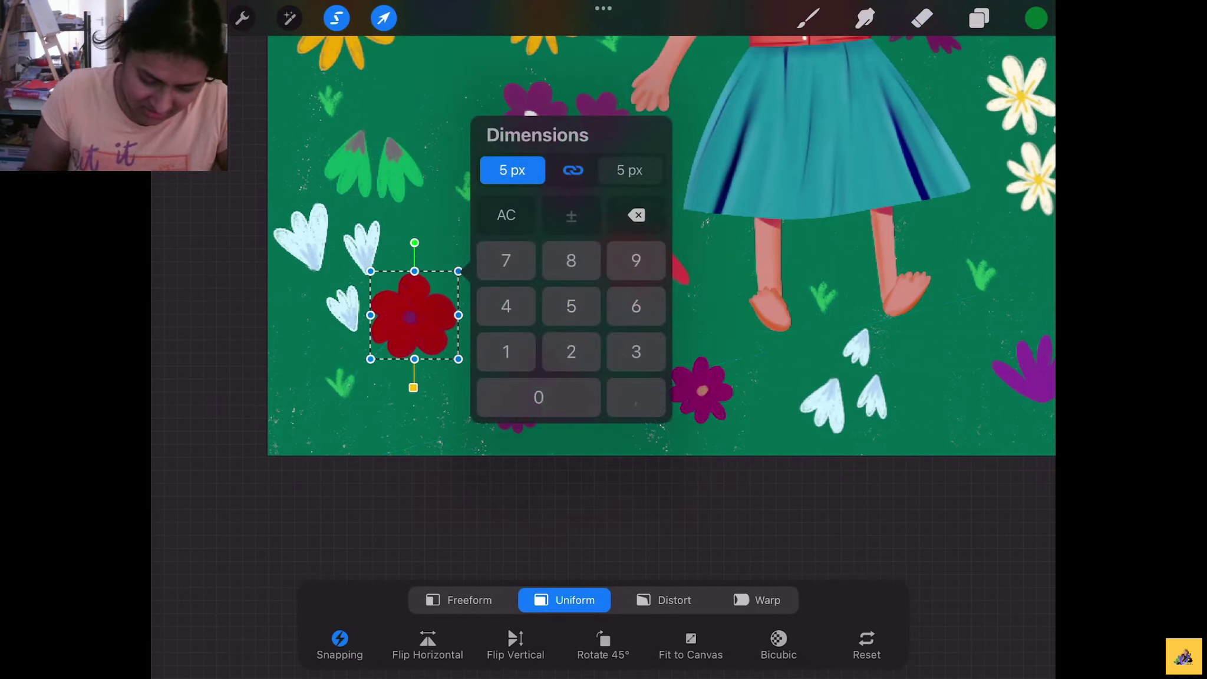
drag(371, 359, 455, 274)
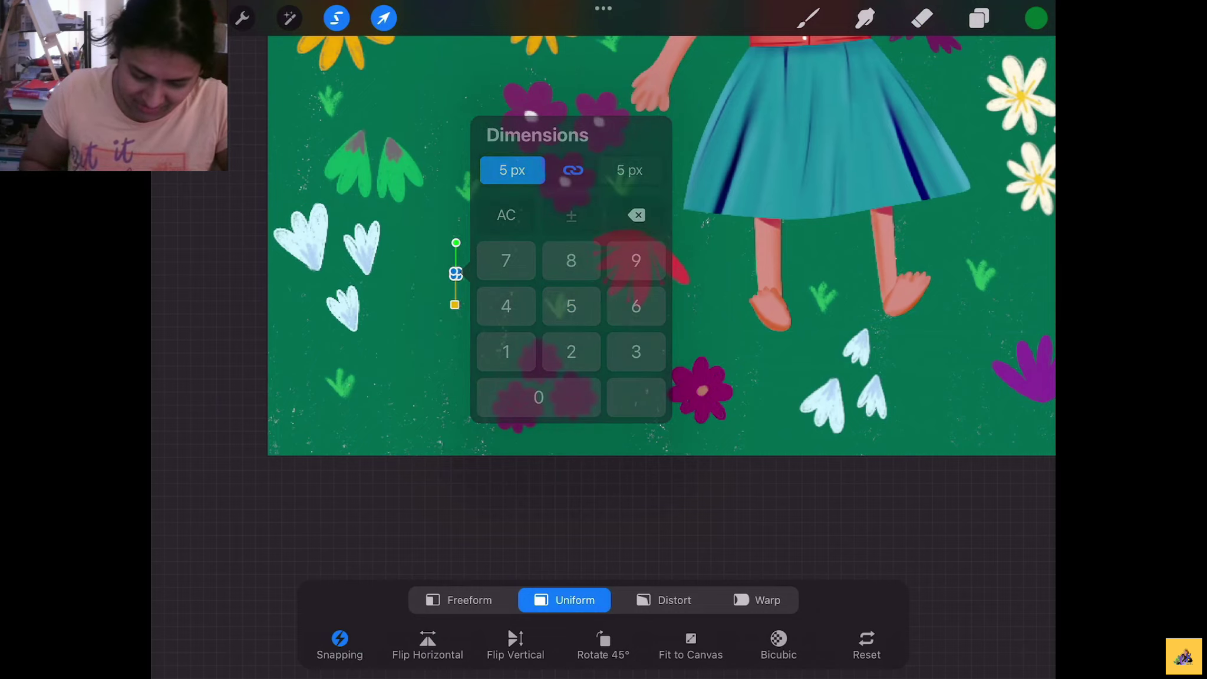
key(ctrl+z)
drag(412, 316, 458, 290)
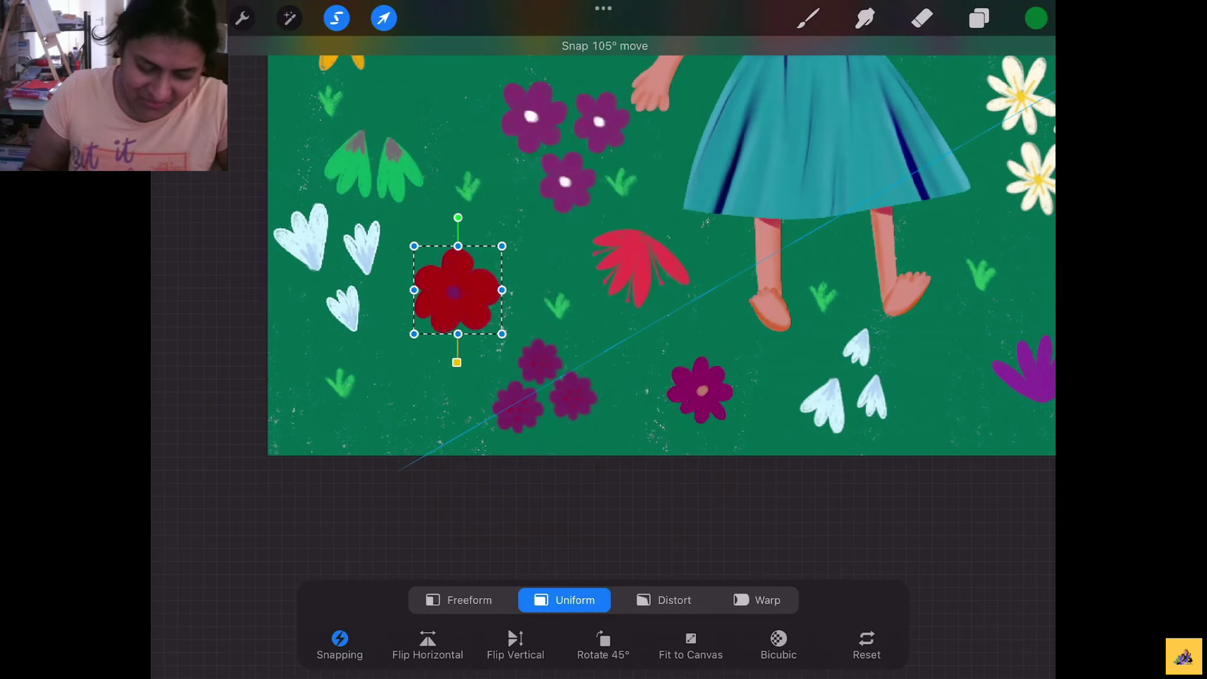
click(337, 19)
Raise the green leaf pair and tilt it 15°
scroll(648, 295, up, 3)
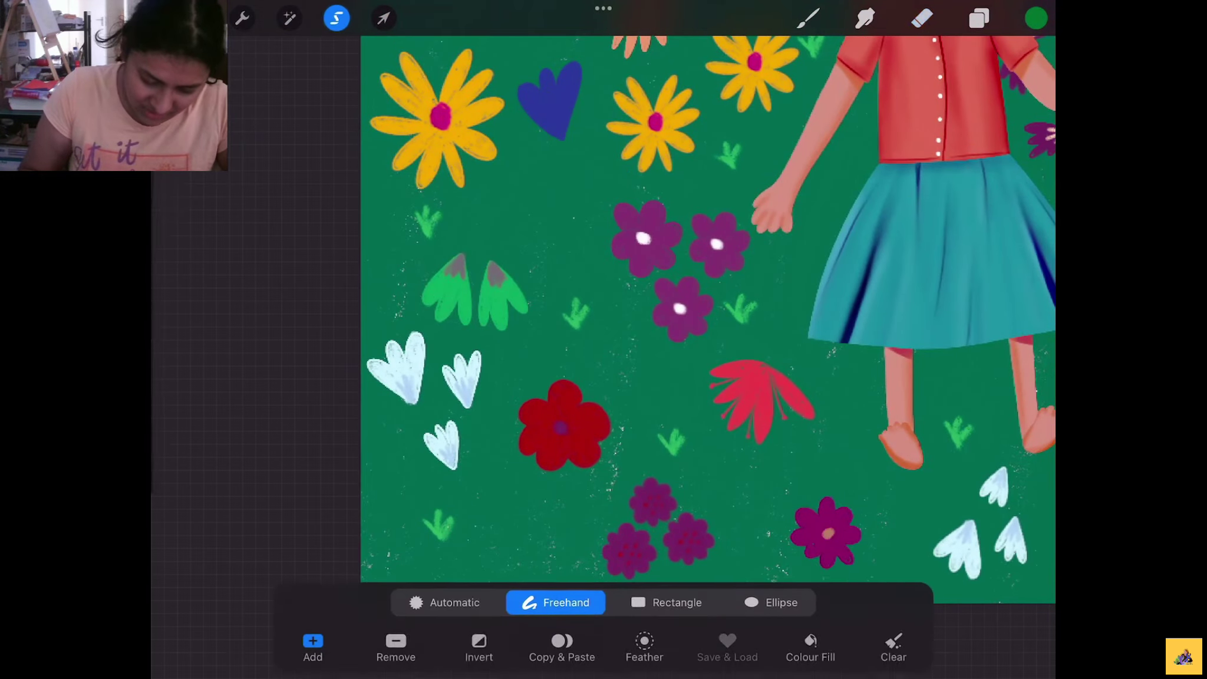
drag(516, 344, 497, 342)
drag(551, 264, 516, 344)
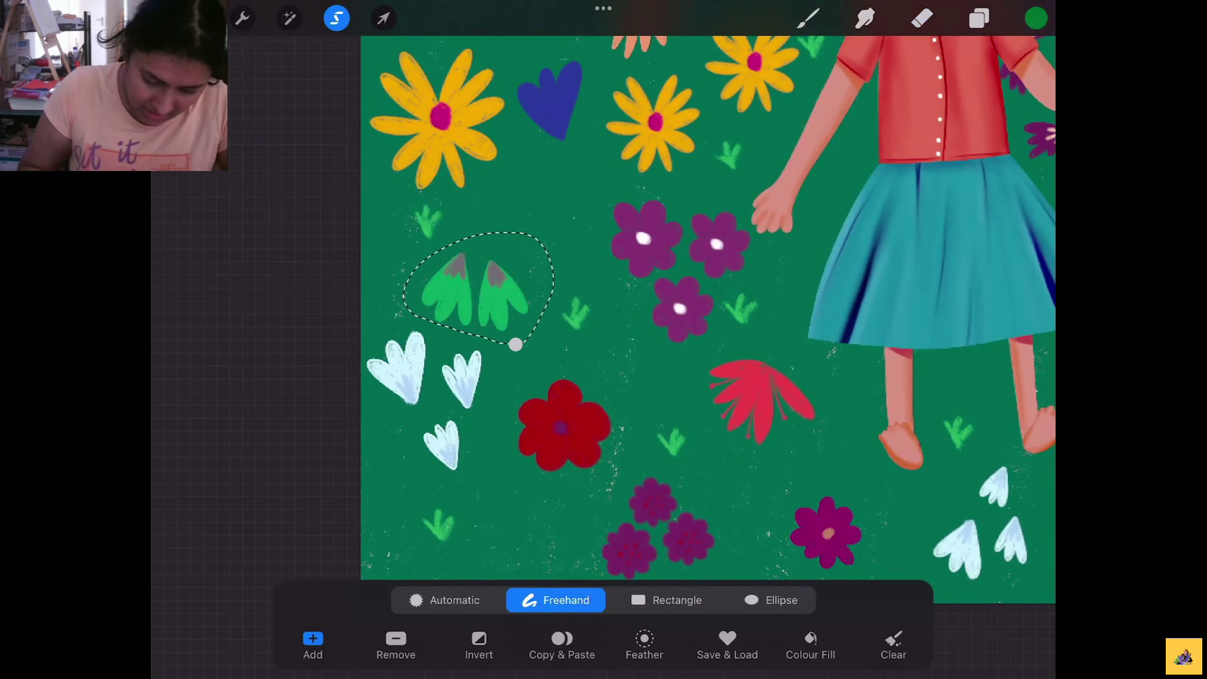
click(383, 18)
drag(472, 274, 520, 246)
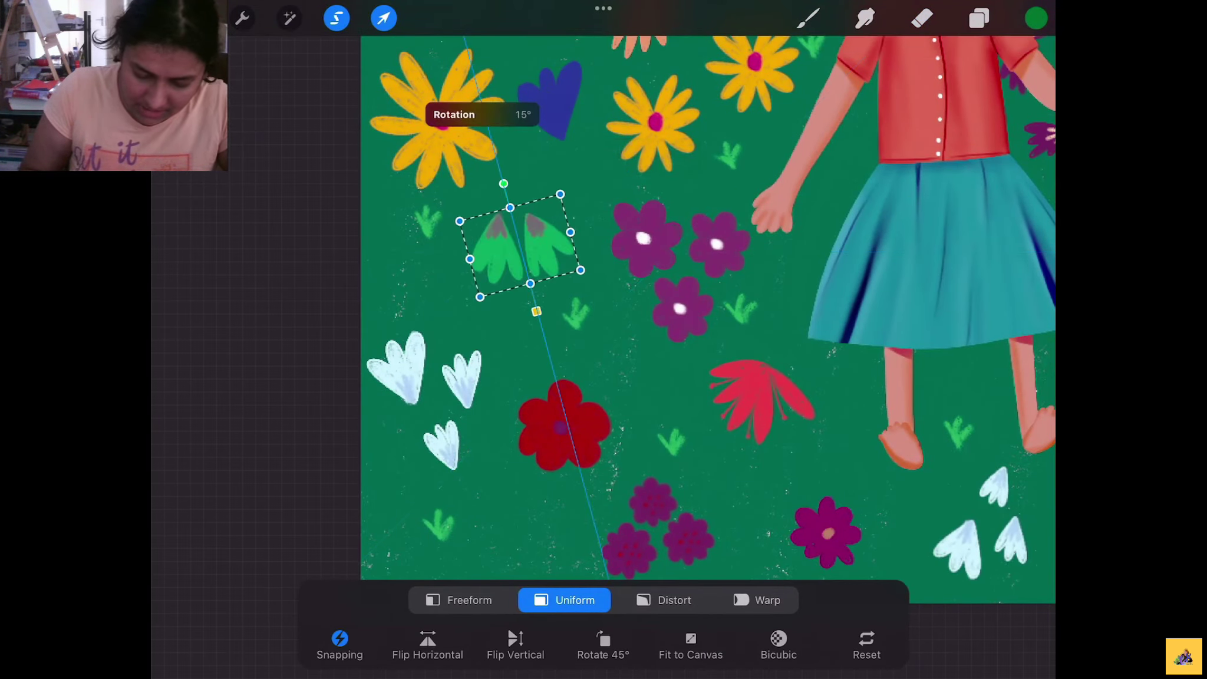
click(921, 18)
scroll(707, 312, down, 5)
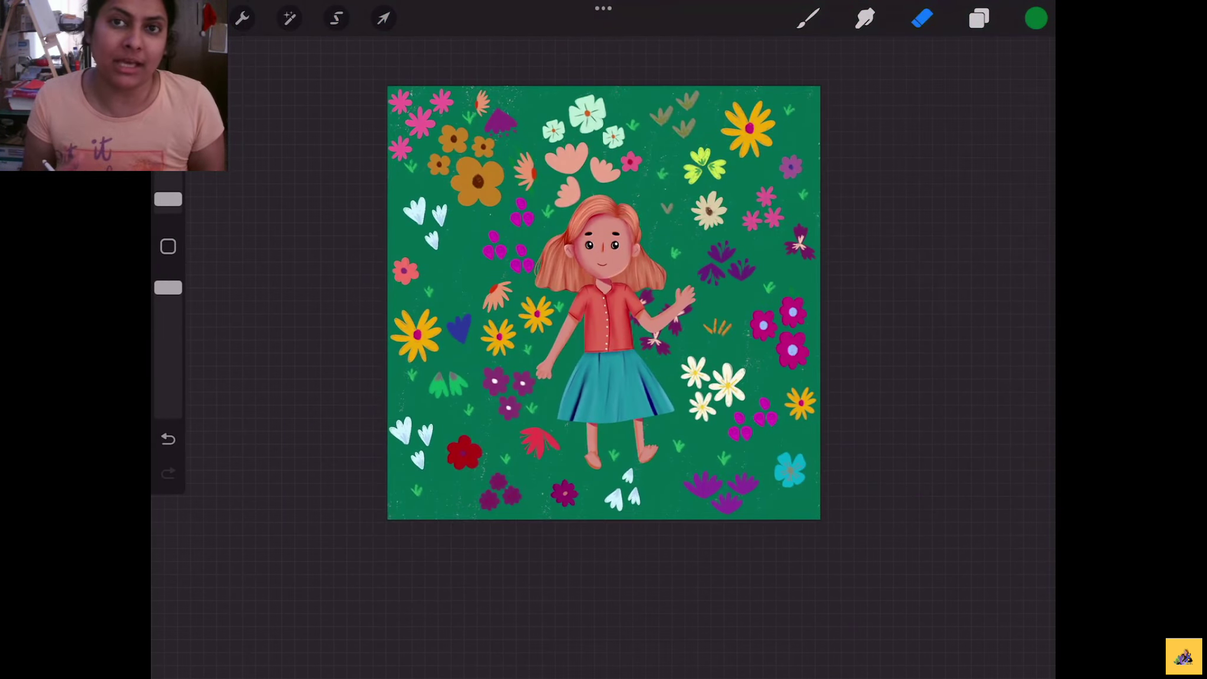
scroll(619, 306, up, 2)
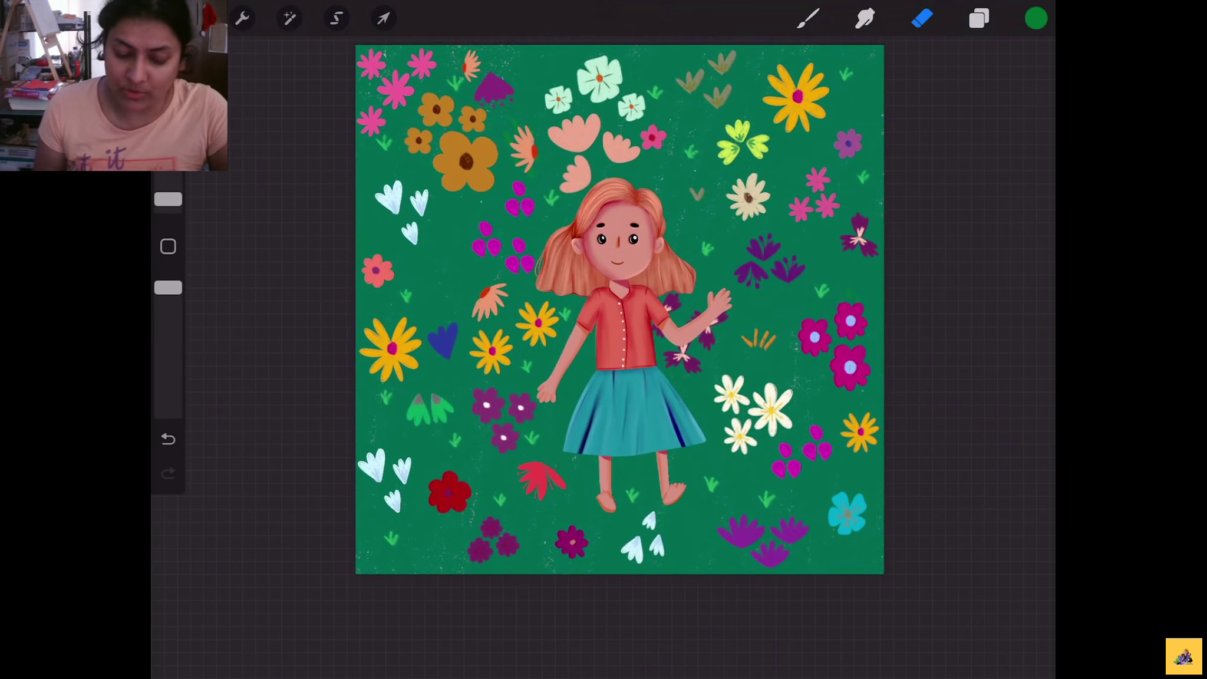
click(241, 18)
click(382, 118)
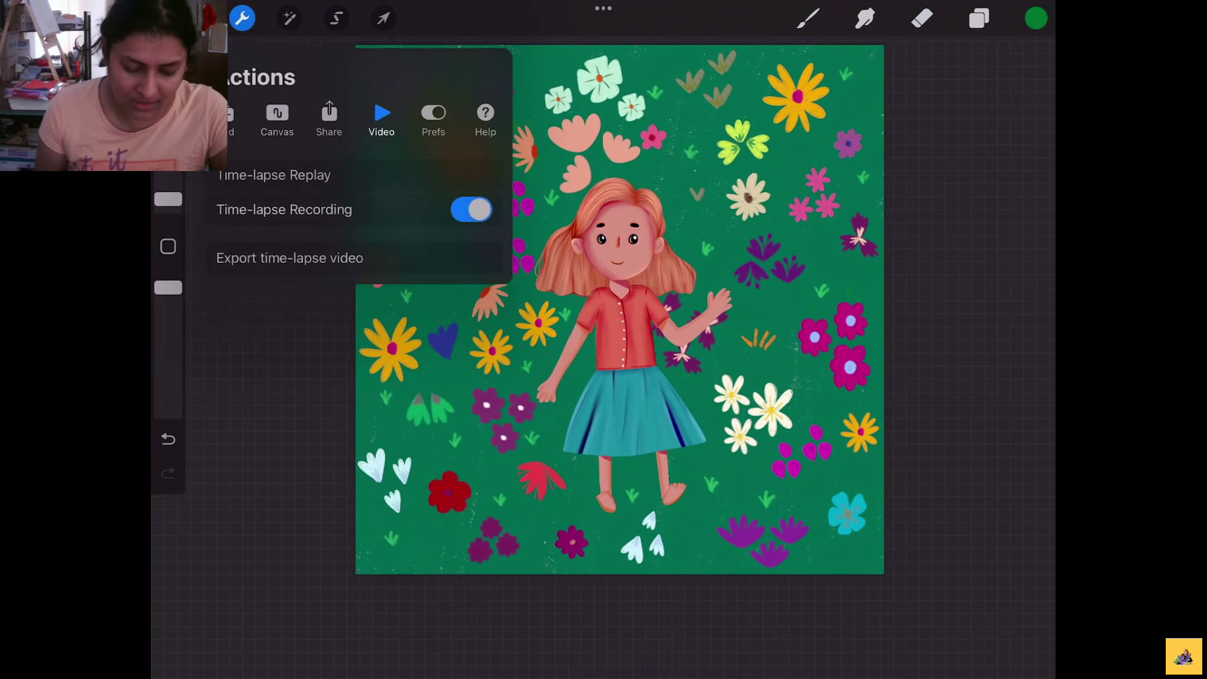
click(274, 175)
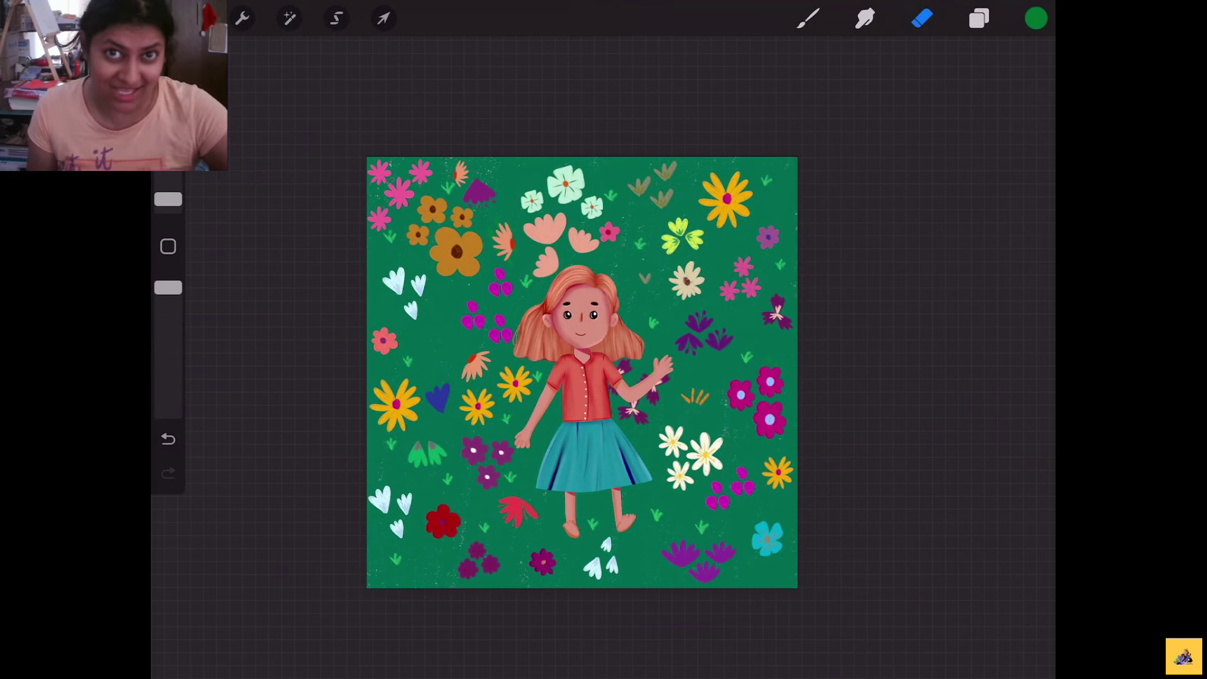
Shrink the mint flower cluster above the girl's head and move it up
click(337, 18)
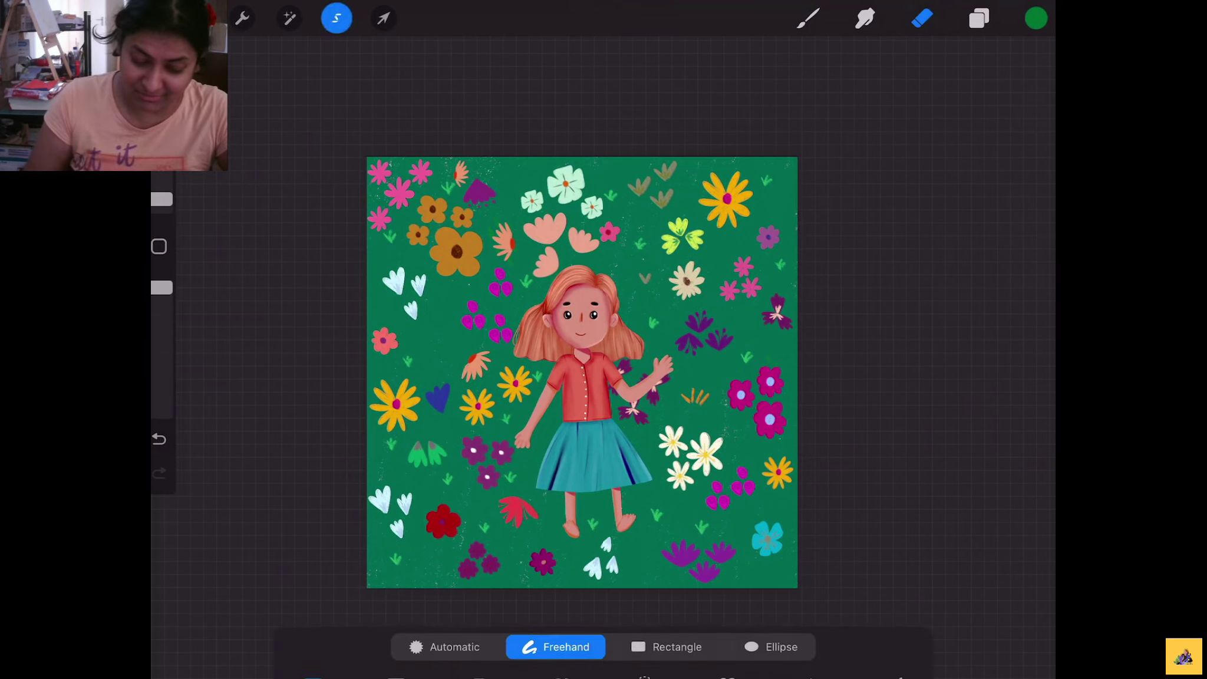
scroll(582, 373, up, 5)
click(636, 157)
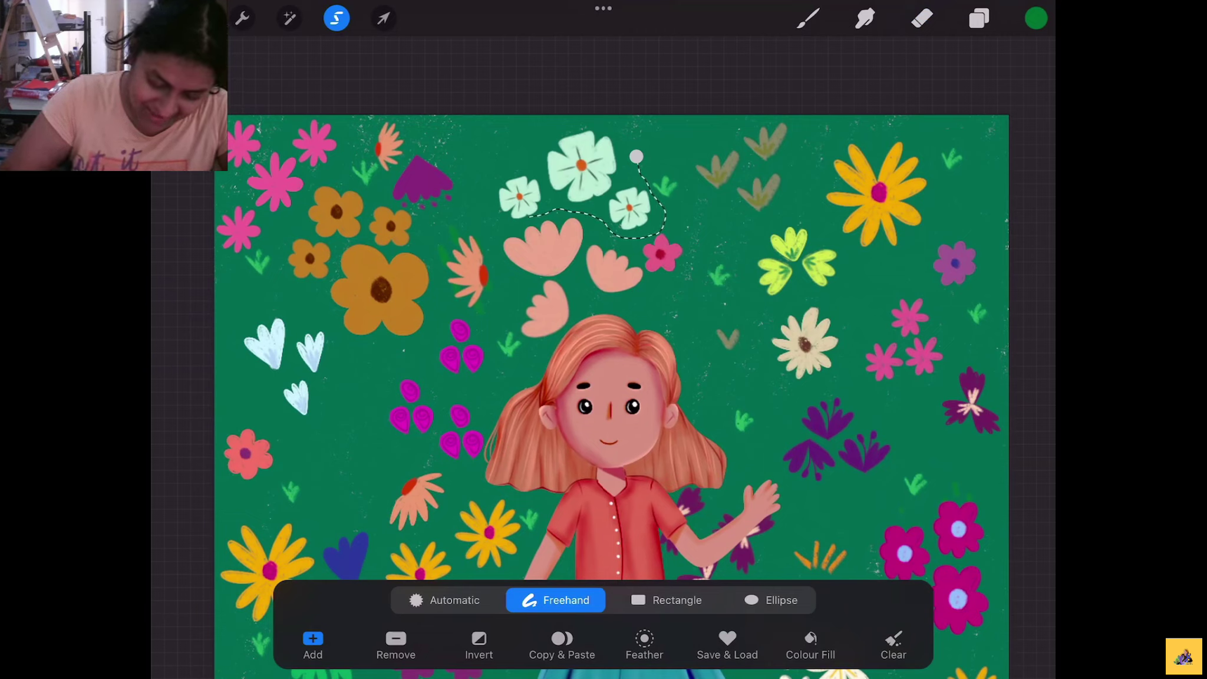
drag(531, 216, 635, 158)
click(384, 18)
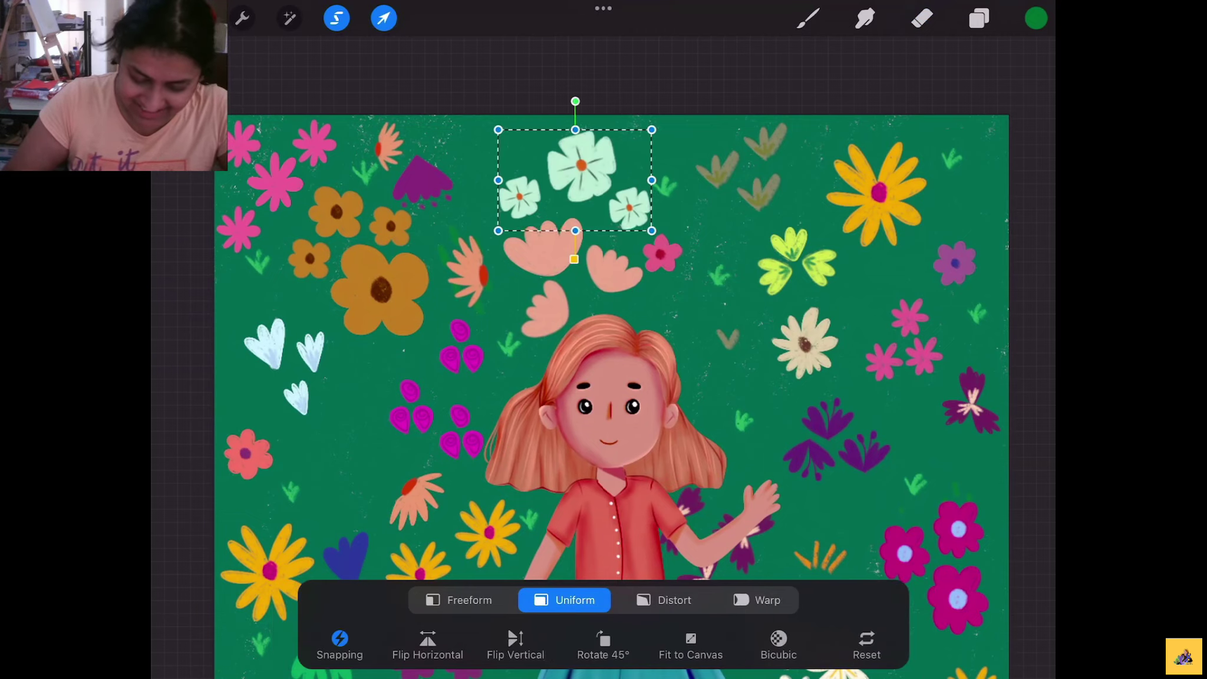
drag(651, 231, 627, 207)
click(922, 18)
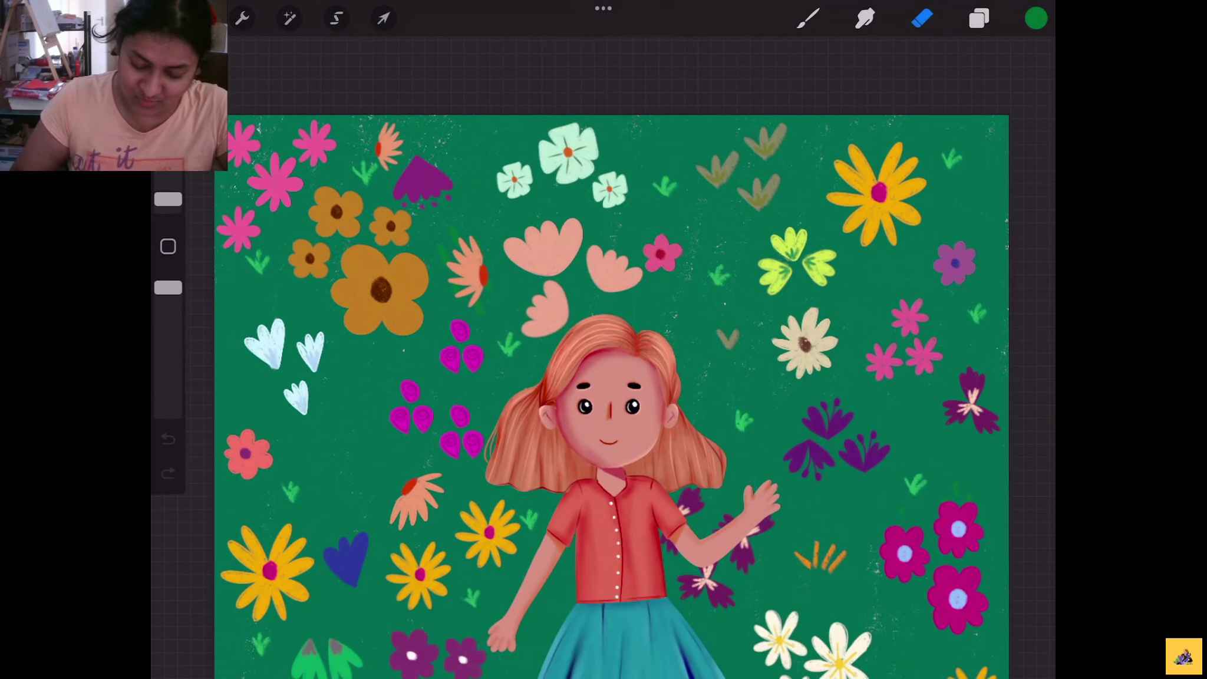
Scale down the three peach petals so they sit just above her hair
click(337, 18)
drag(567, 347, 613, 287)
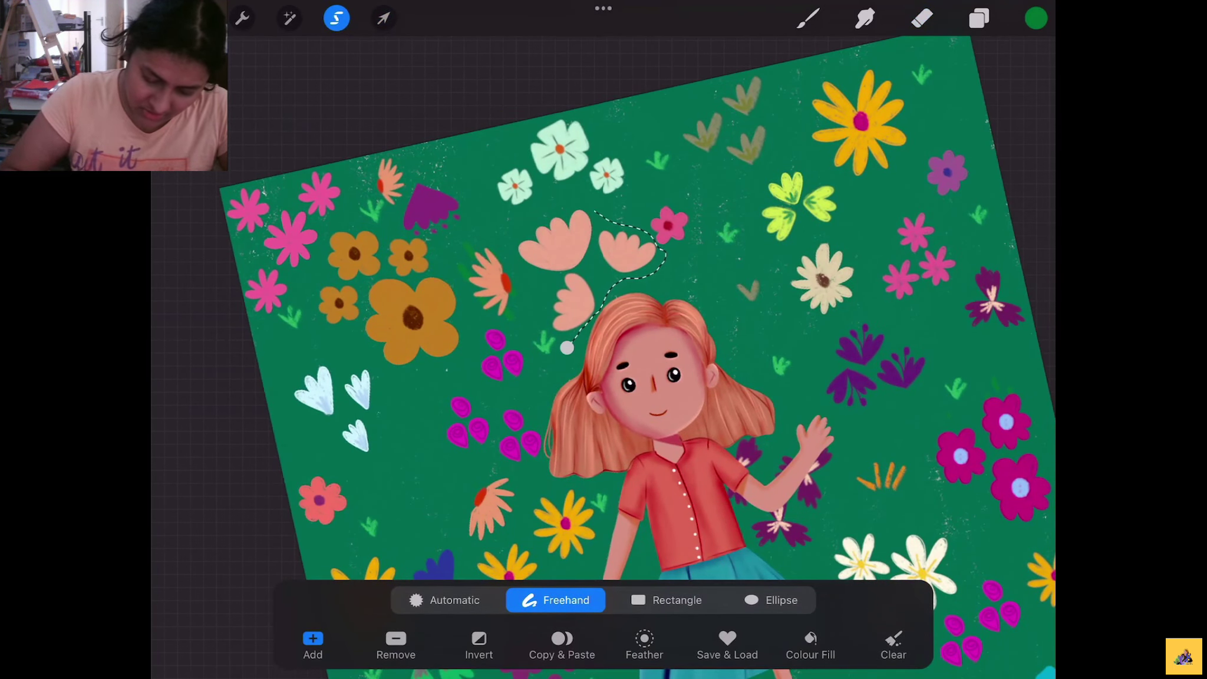
drag(518, 222, 566, 347)
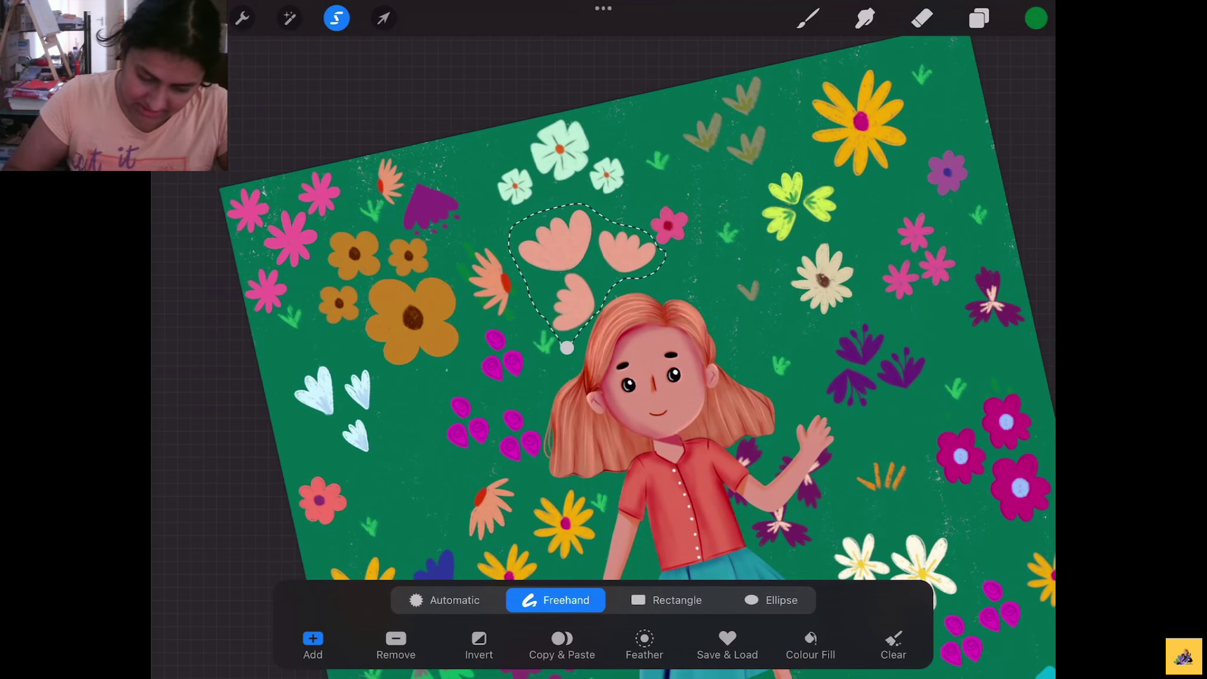
click(383, 18)
drag(616, 230, 549, 225)
click(922, 18)
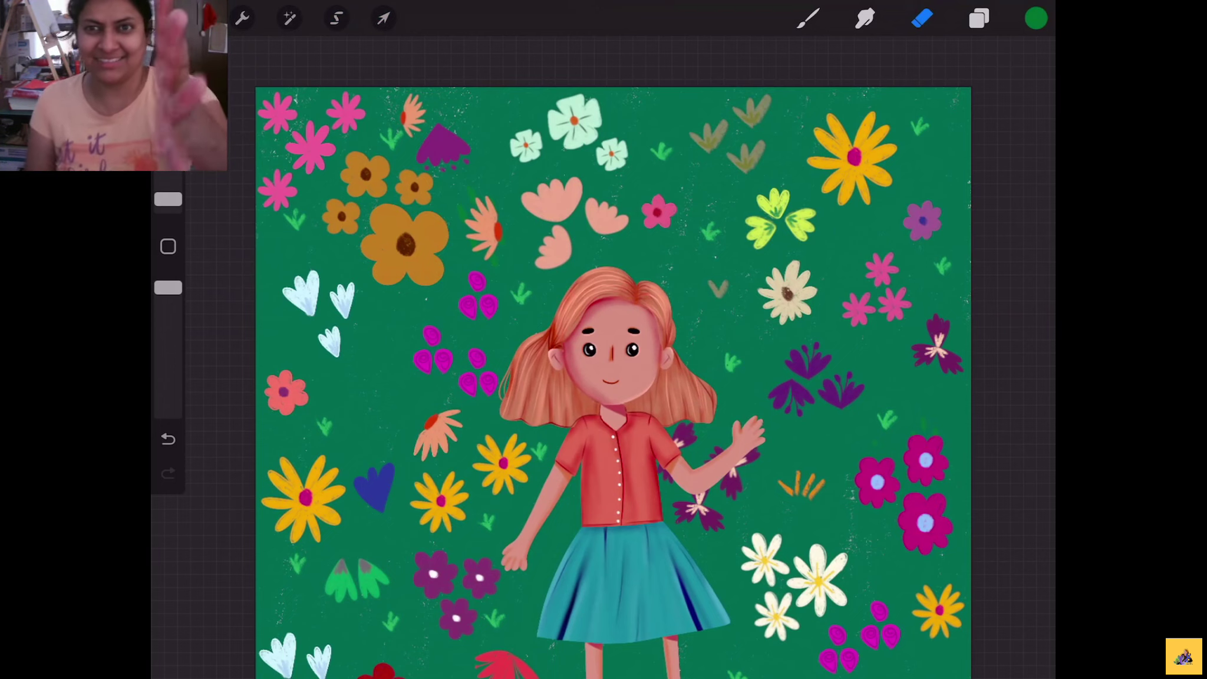
Copy the small pink flower and place the copy below the original
scroll(663, 201, up, 3)
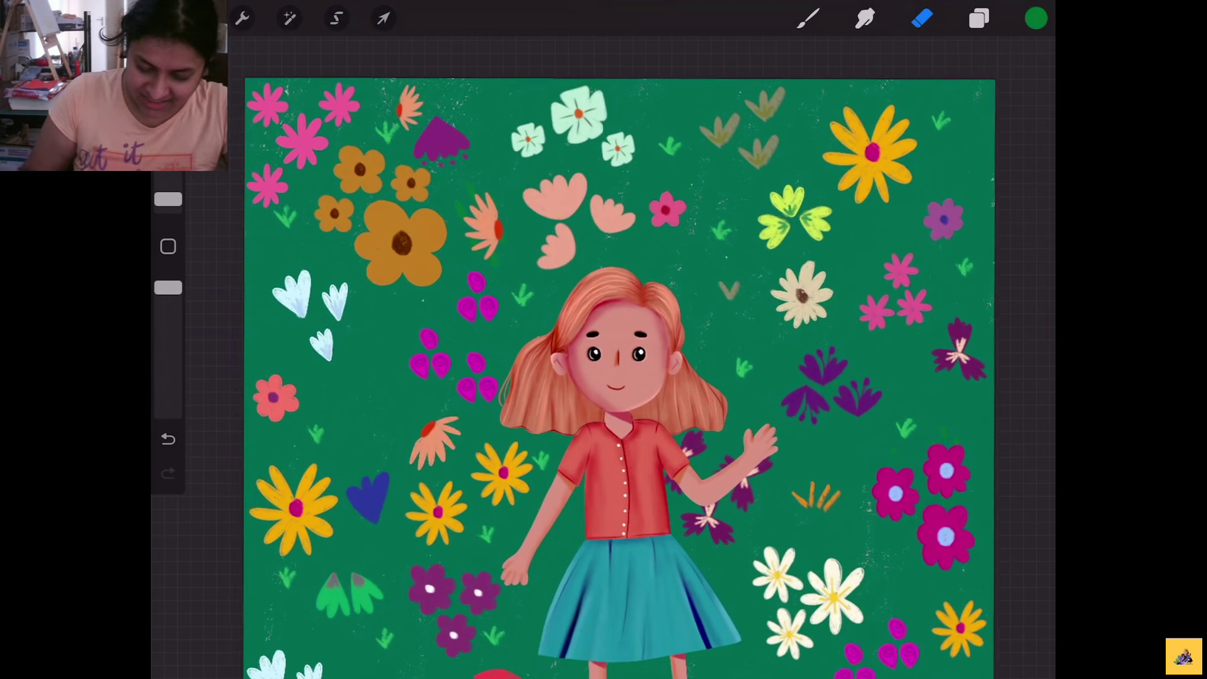
click(337, 19)
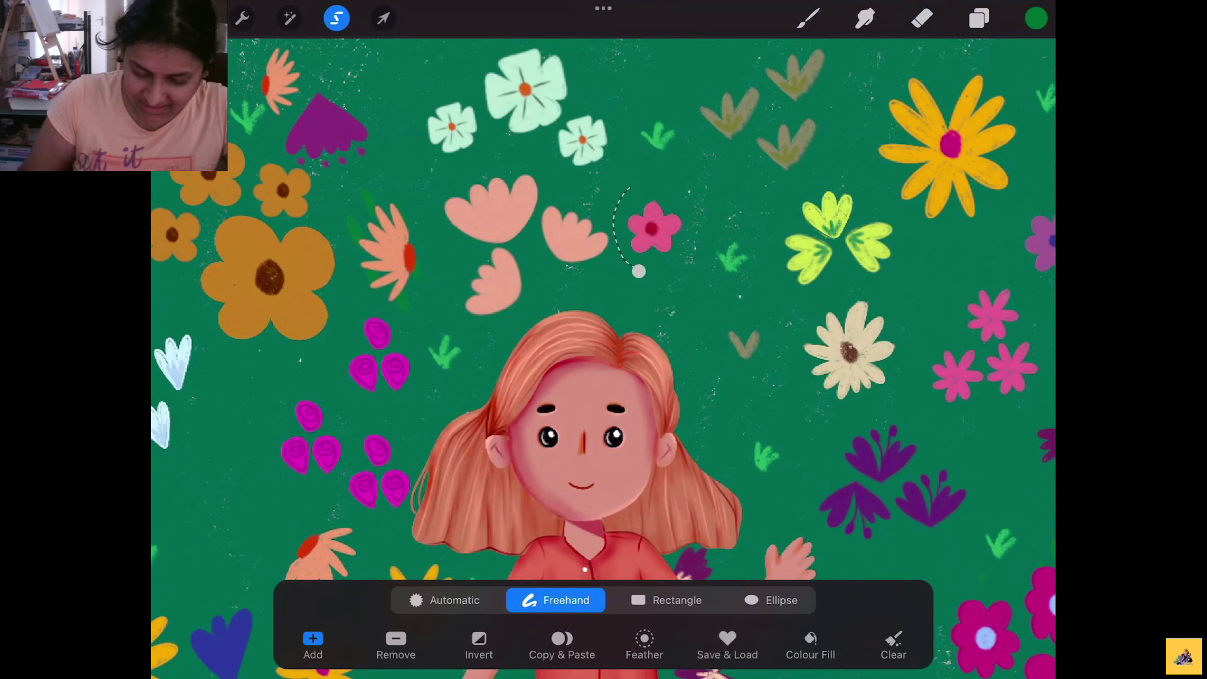
click(639, 271)
click(562, 643)
click(384, 18)
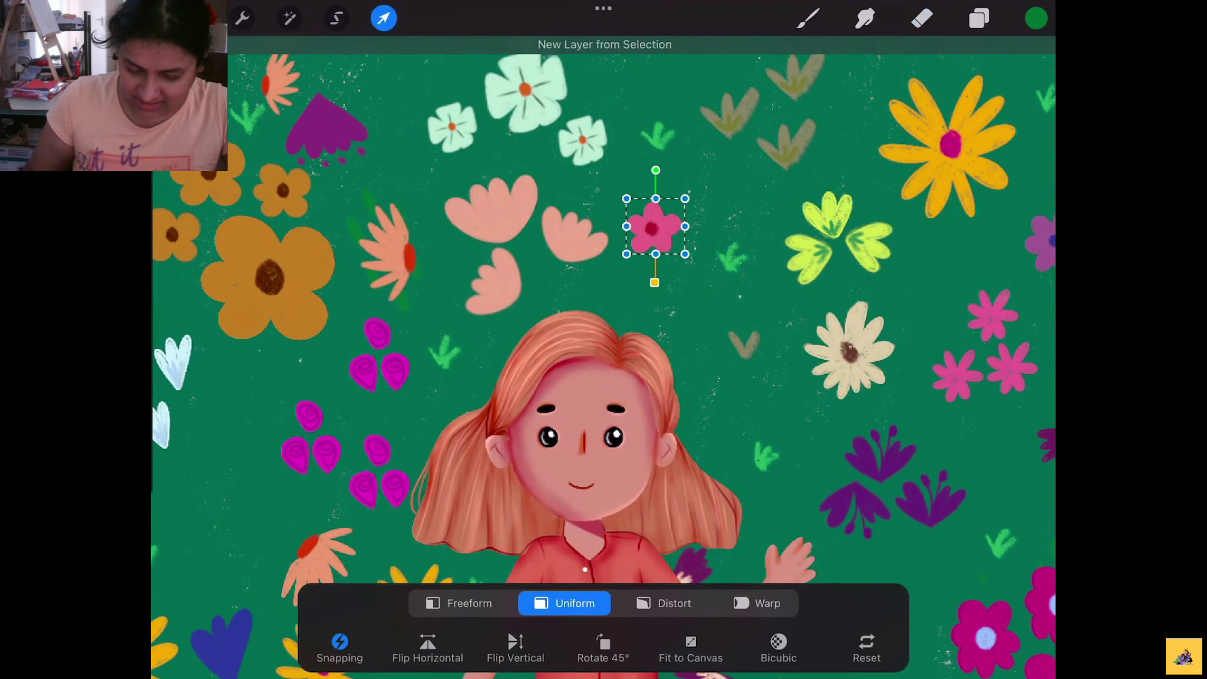
drag(653, 227, 623, 282)
click(922, 18)
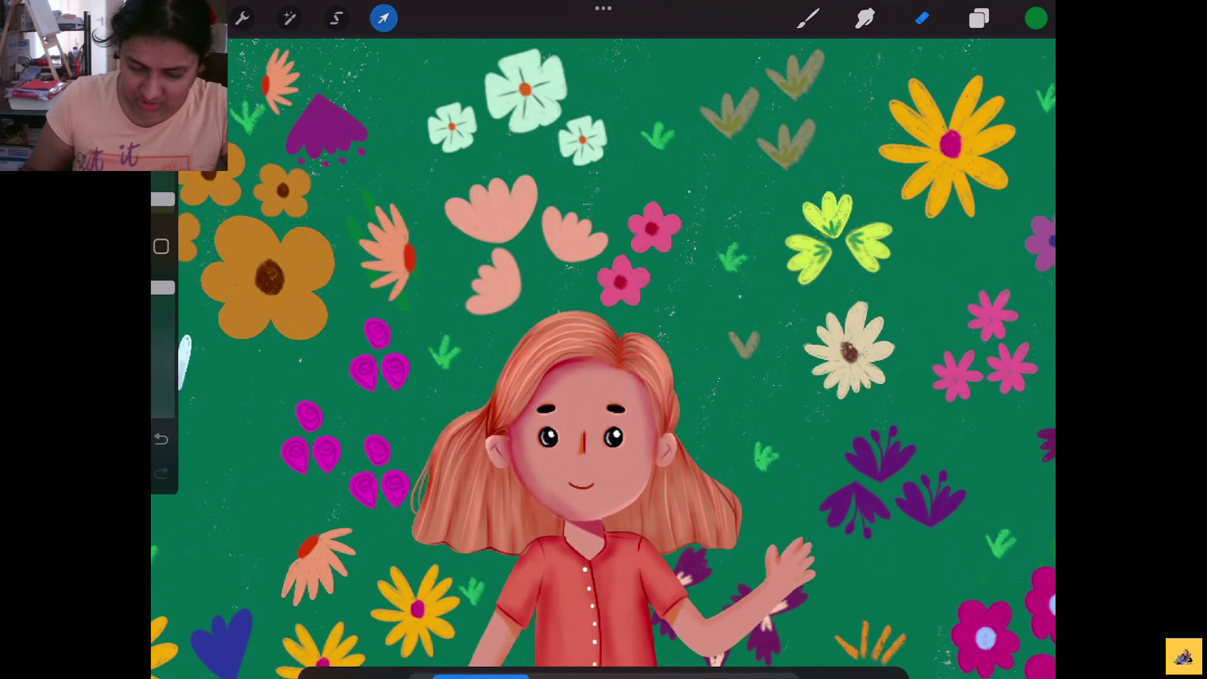
Duplicate the pink flower layer and move the third flower to the right
click(979, 18)
drag(885, 311, 767, 311)
click(966, 311)
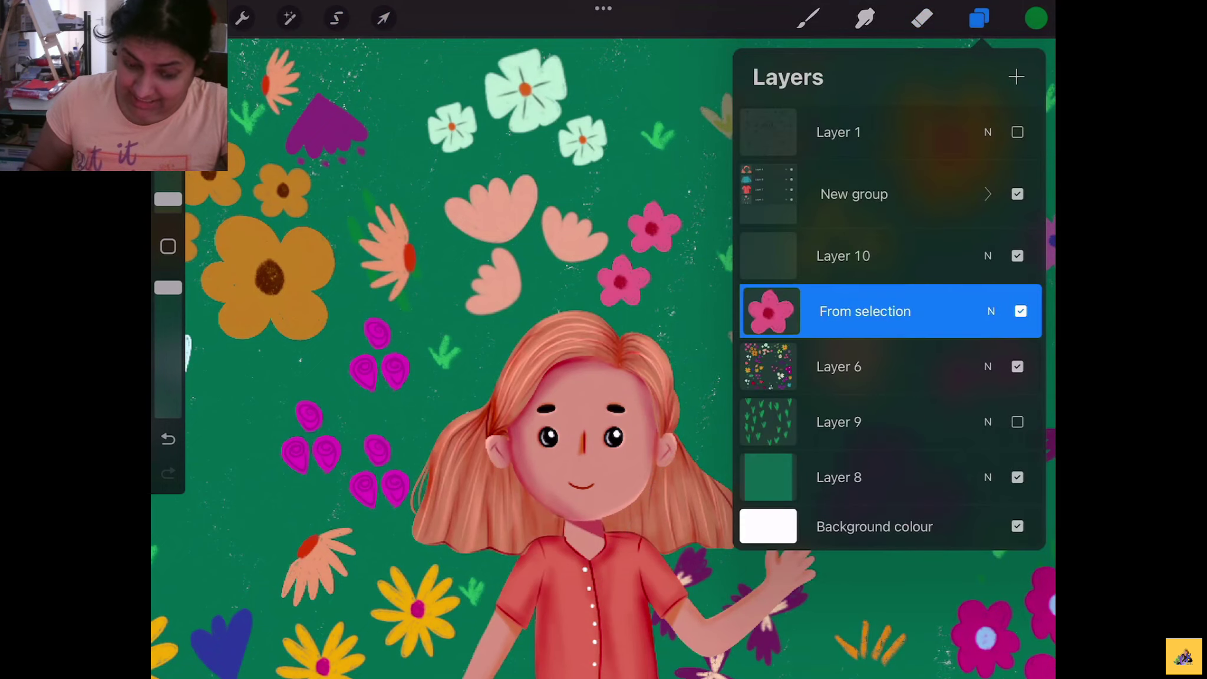
click(384, 18)
drag(623, 279, 689, 271)
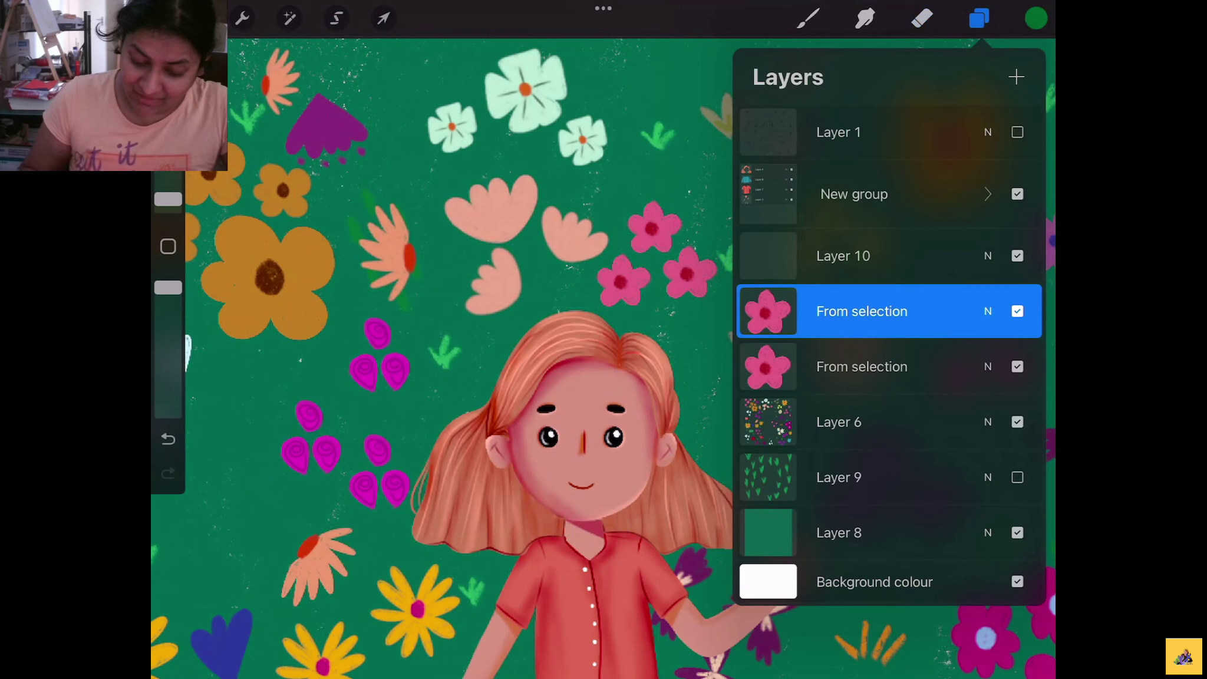
Merge the pink flower copies into Layer 6 and nudge all three up and right
click(337, 18)
drag(661, 317, 622, 319)
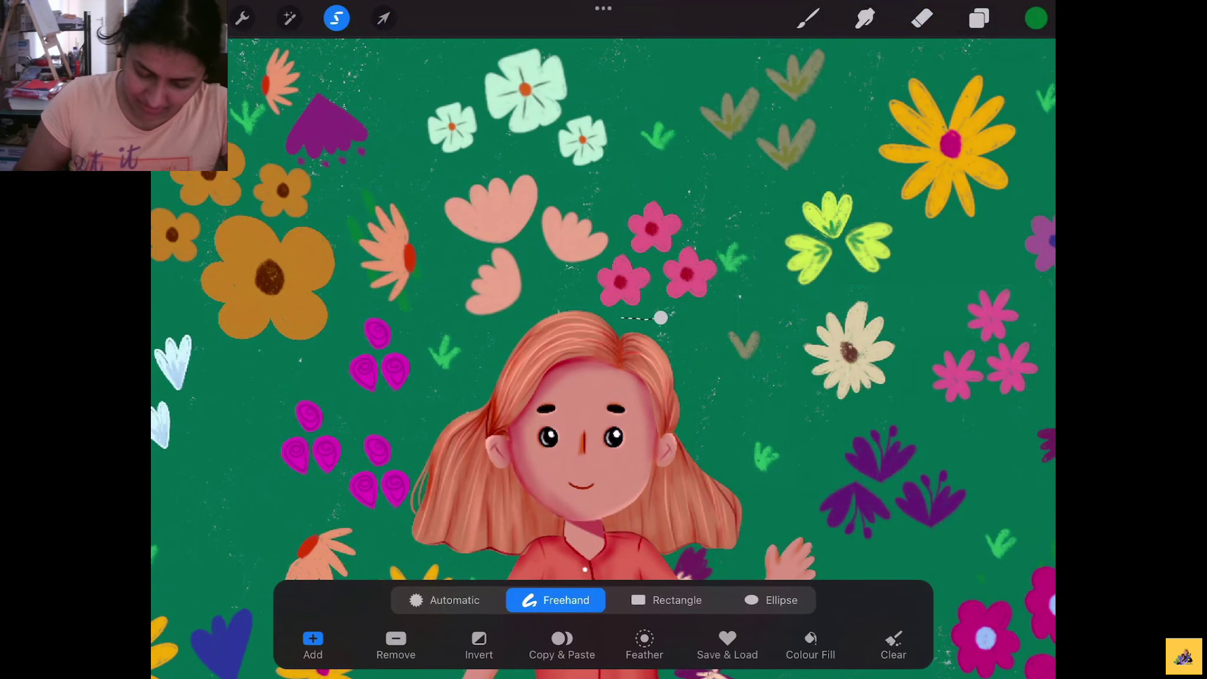
drag(602, 261, 669, 317)
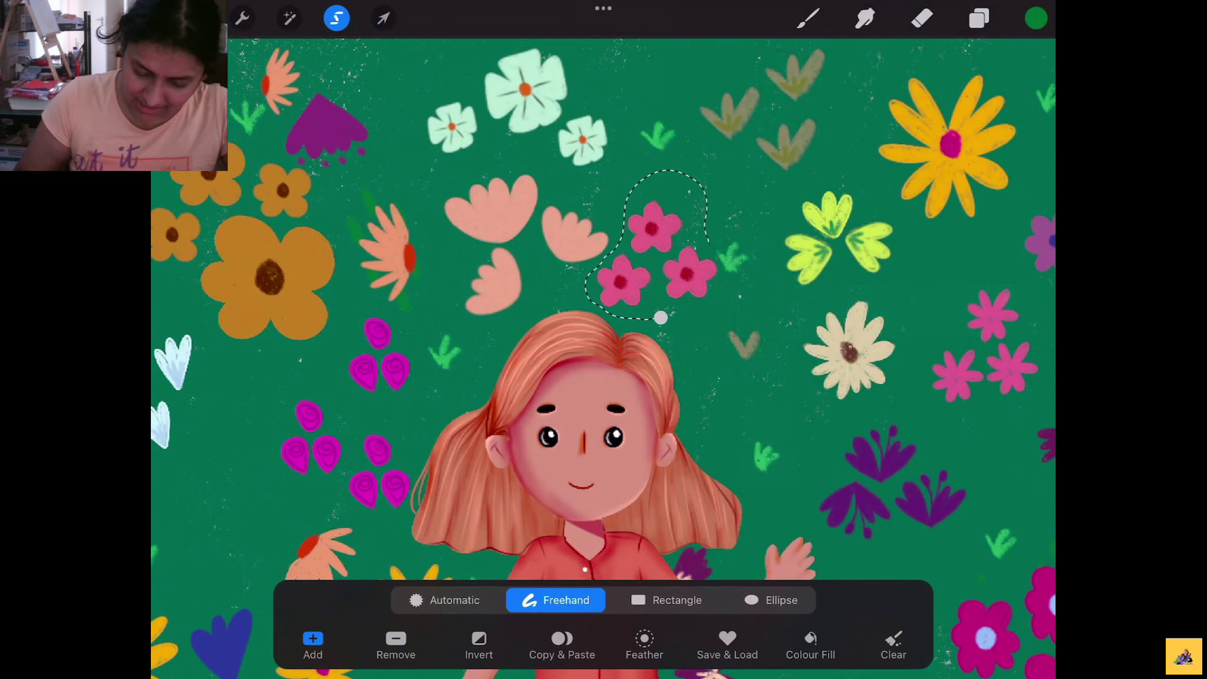
click(383, 18)
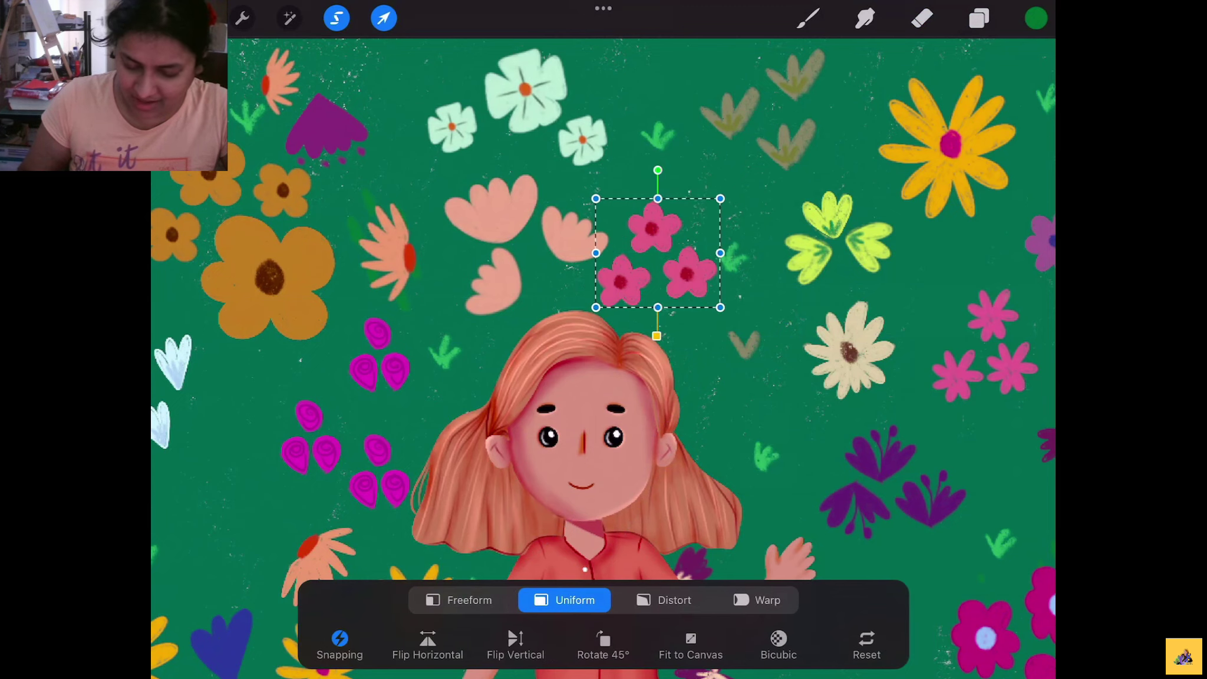
drag(655, 259, 659, 250)
click(921, 18)
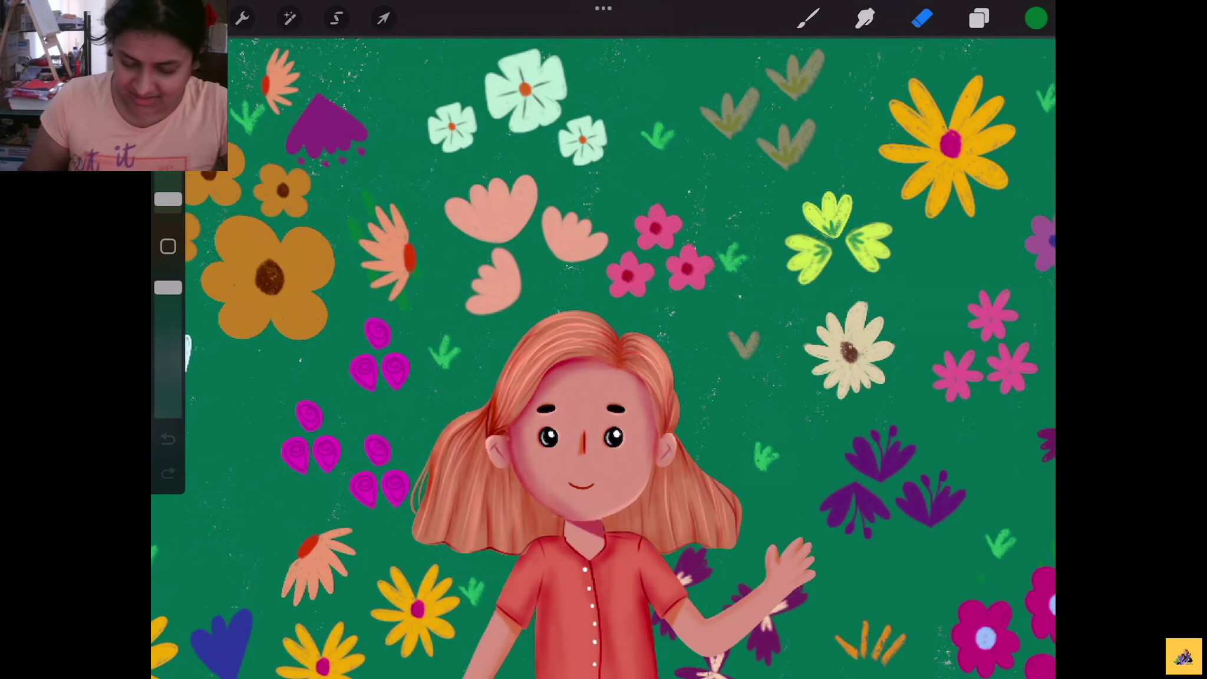
scroll(638, 395, down, 3)
Shrink the large orange flower to about 95 by 88 px
scroll(639, 394, down, 3)
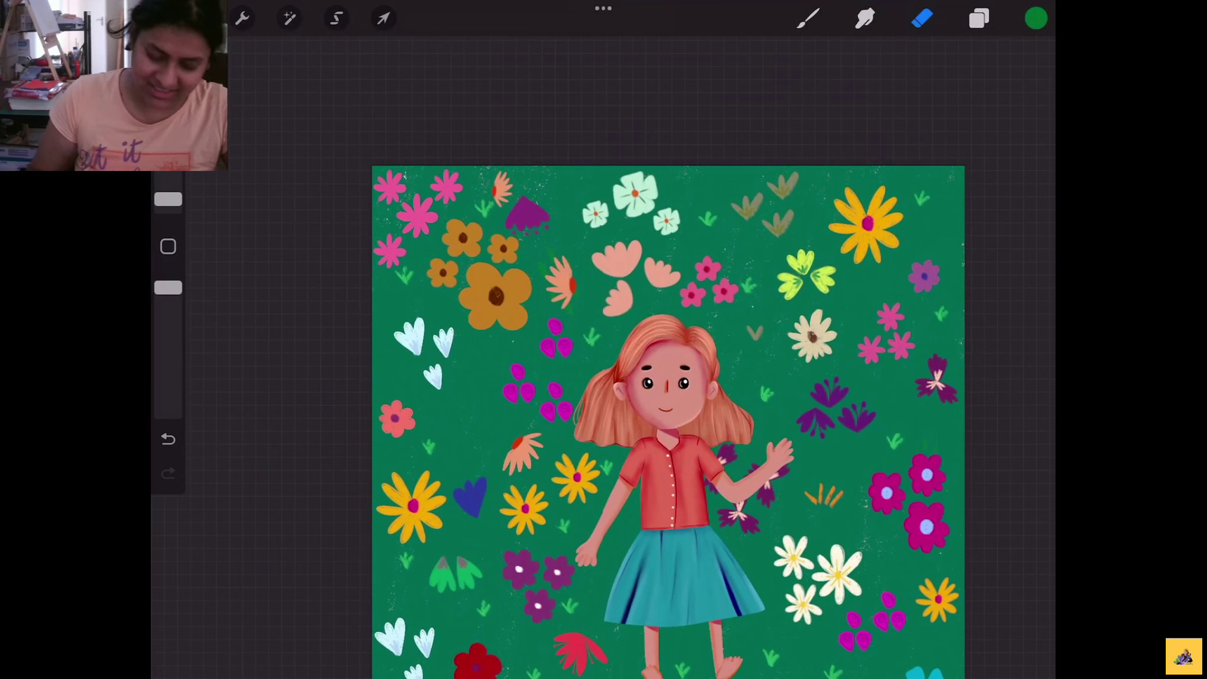
scroll(667, 422, down, 2)
scroll(570, 301, up, 2)
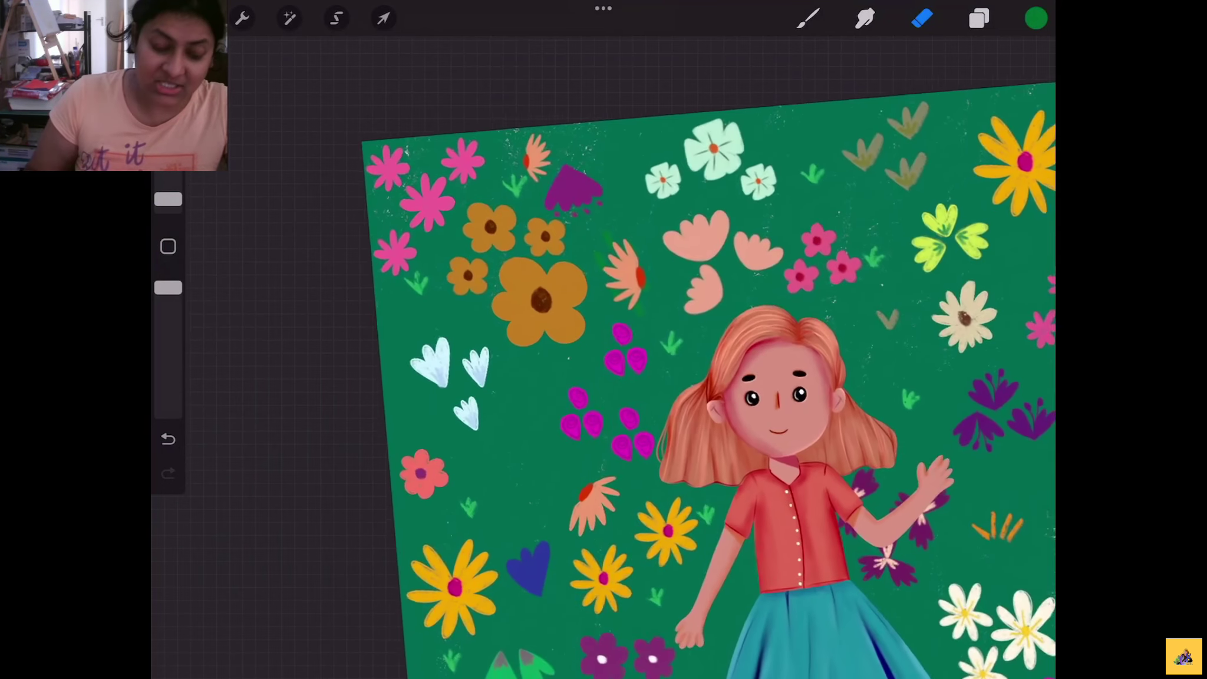
scroll(570, 302, up, 1)
scroll(570, 302, up, 2)
scroll(569, 302, up, 1)
click(336, 18)
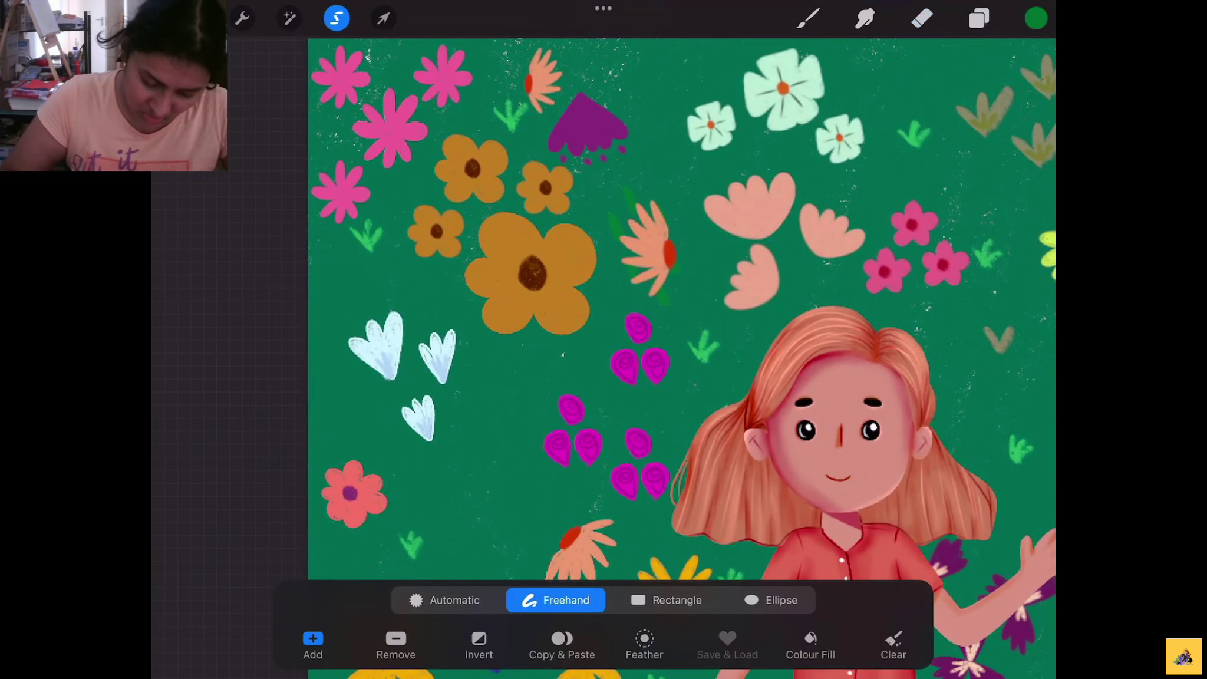
drag(498, 365, 458, 308)
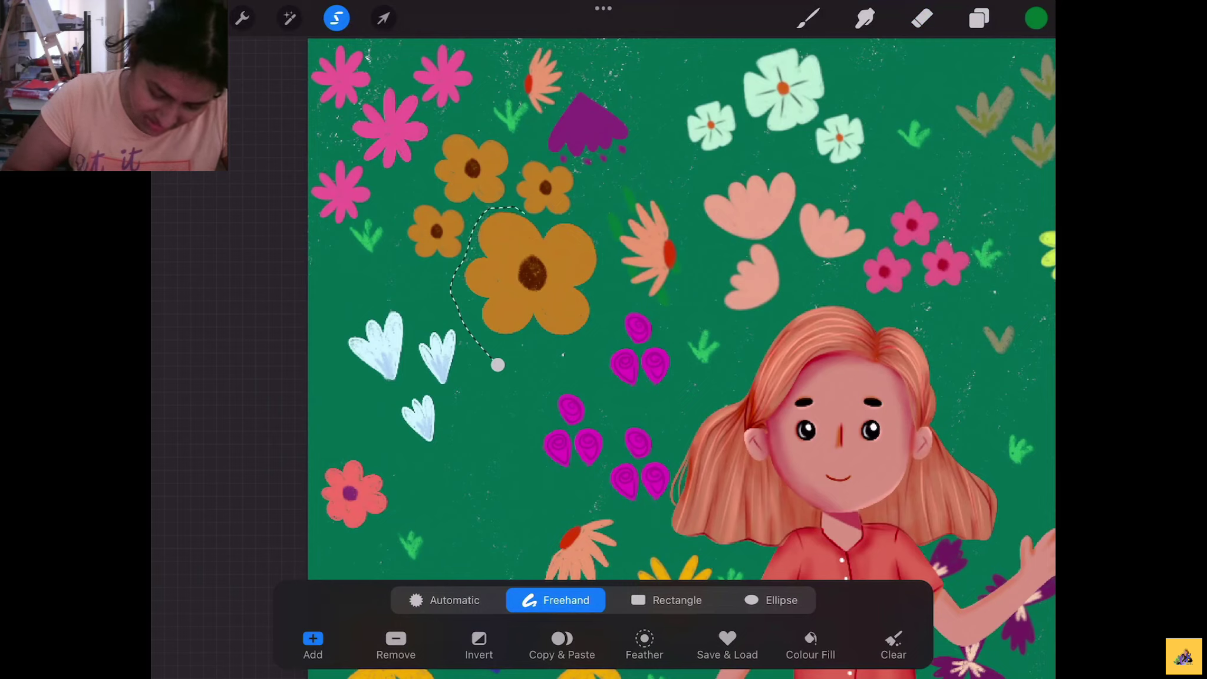
drag(586, 219, 522, 372)
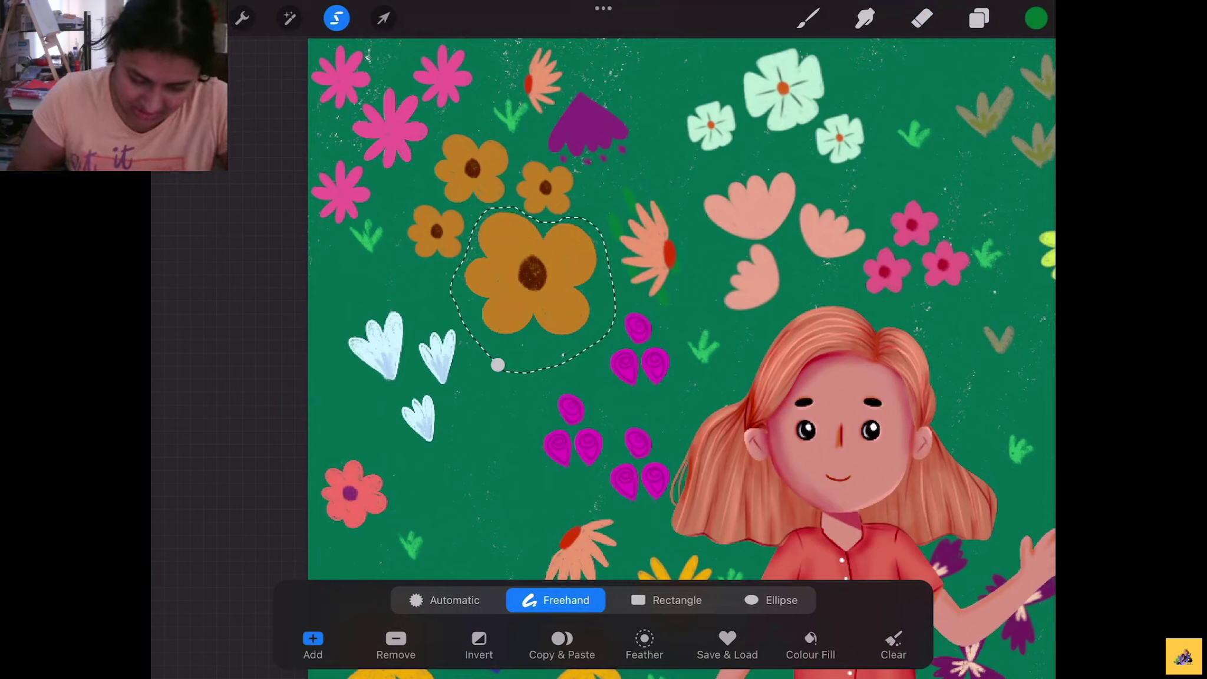
click(383, 18)
click(599, 272)
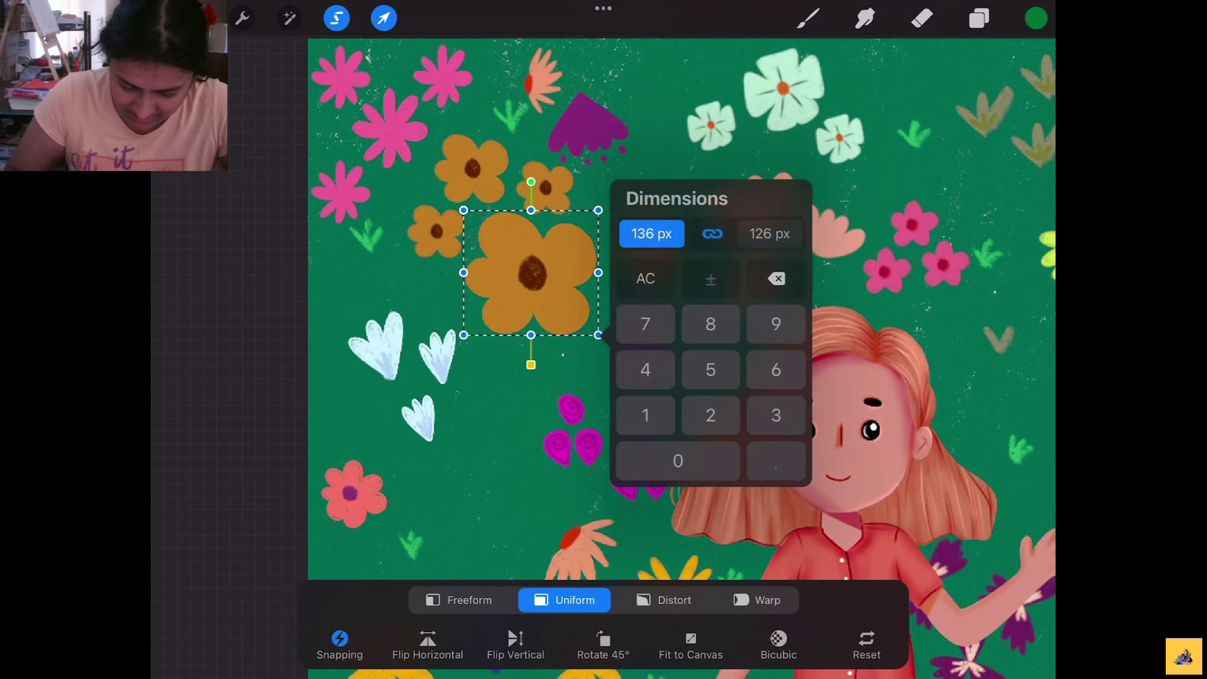
click(598, 272)
drag(598, 335, 555, 295)
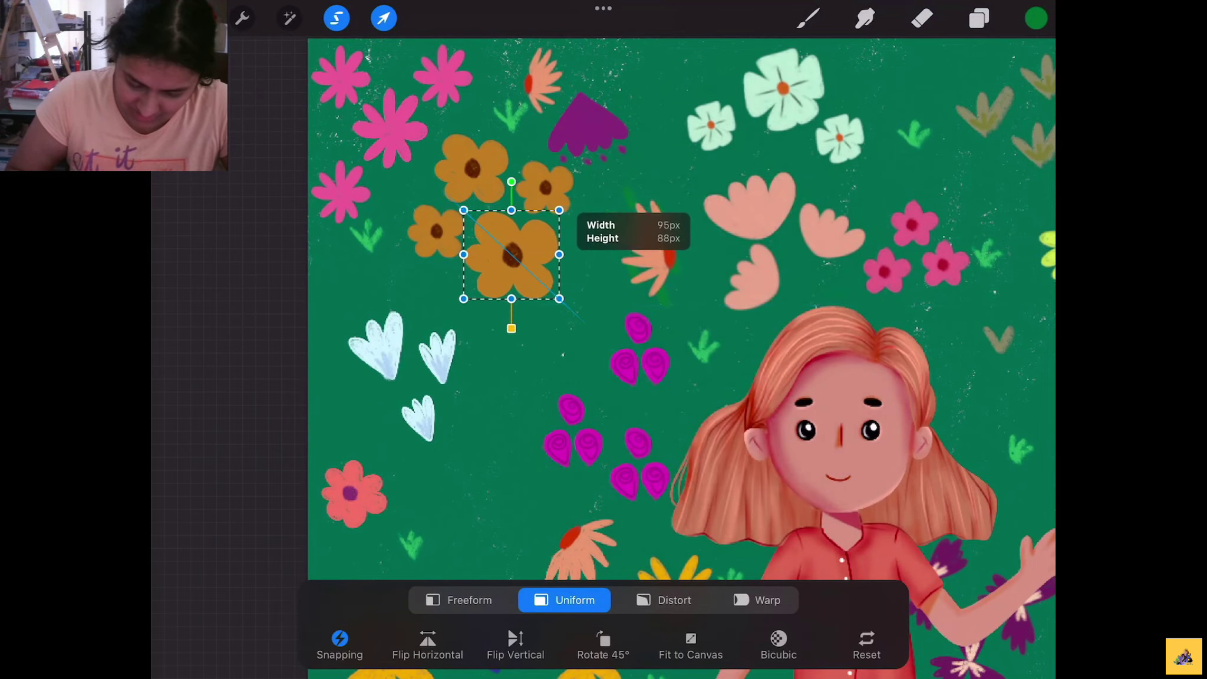
click(922, 18)
Move the orange flower group down and right and shrink it slightly
click(336, 19)
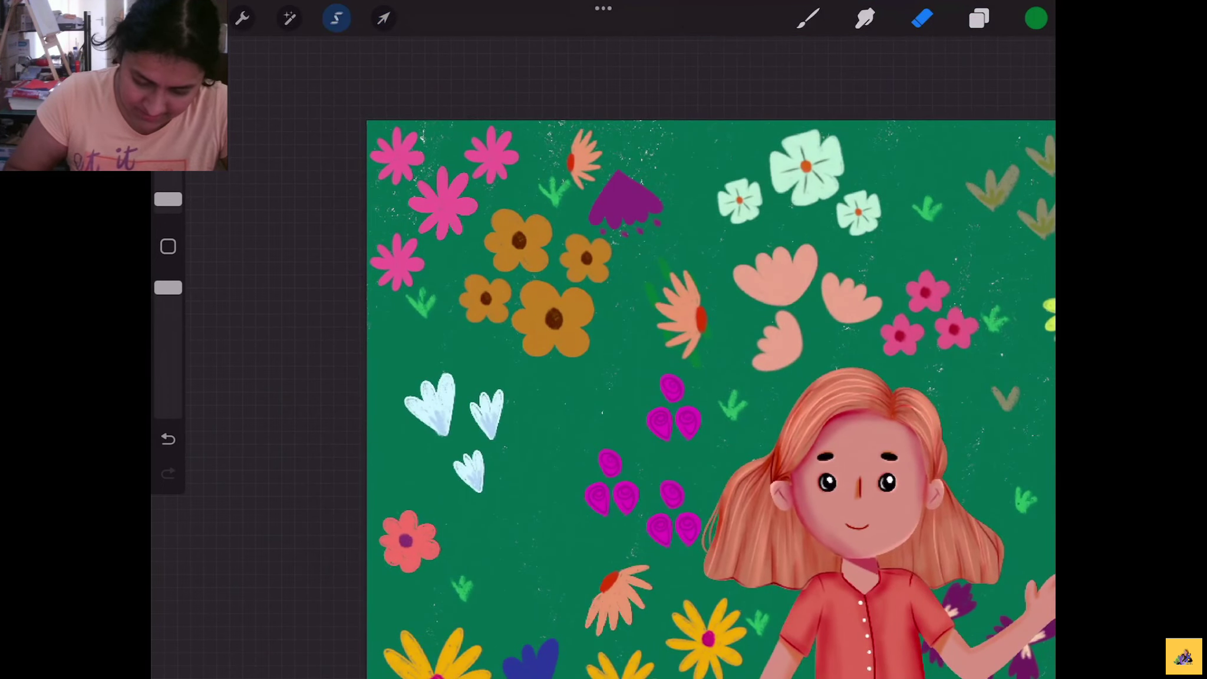
drag(553, 387, 452, 320)
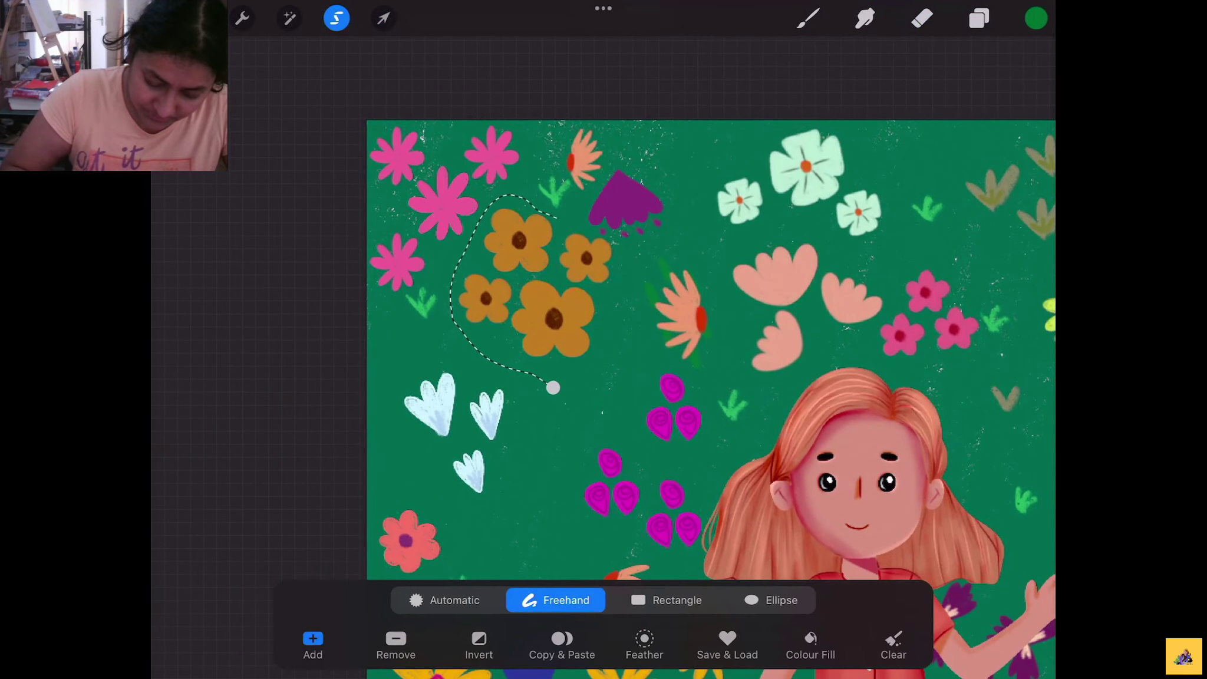
mouse_move(557, 217)
mouse_down()
mouse_move(601, 235)
mouse_move(553, 387)
mouse_up()
click(383, 19)
drag(554, 300, 573, 320)
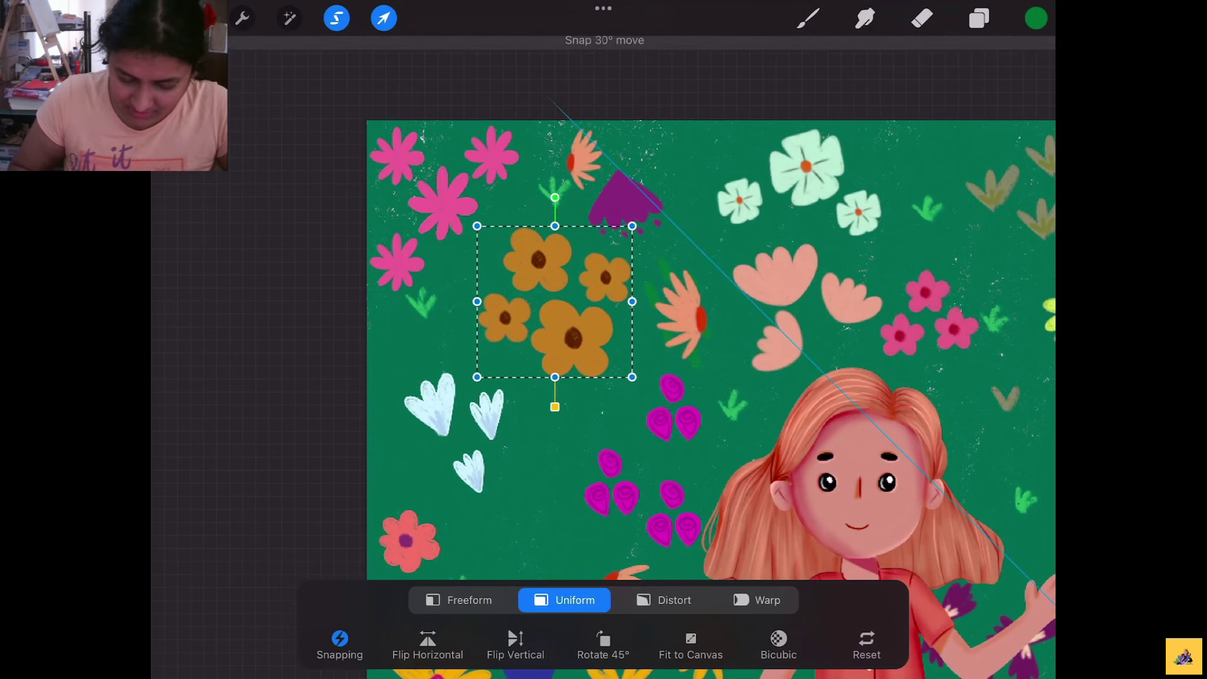
mouse_move(632, 226)
mouse_down()
mouse_move(617, 234)
mouse_move(627, 155)
mouse_move(635, 260)
mouse_up()
click(384, 18)
Move the purple shape up and to the right
click(336, 19)
click(383, 18)
drag(625, 201, 673, 190)
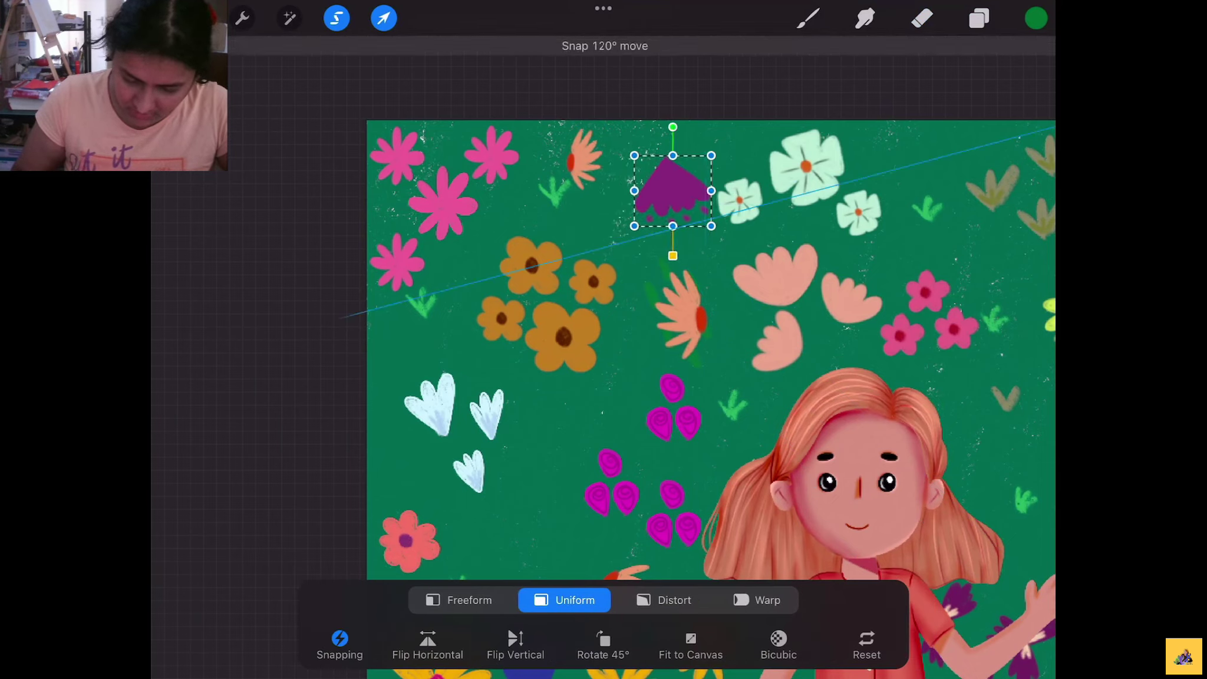
click(383, 19)
Move the small orange flower near the top up and to the right
click(337, 18)
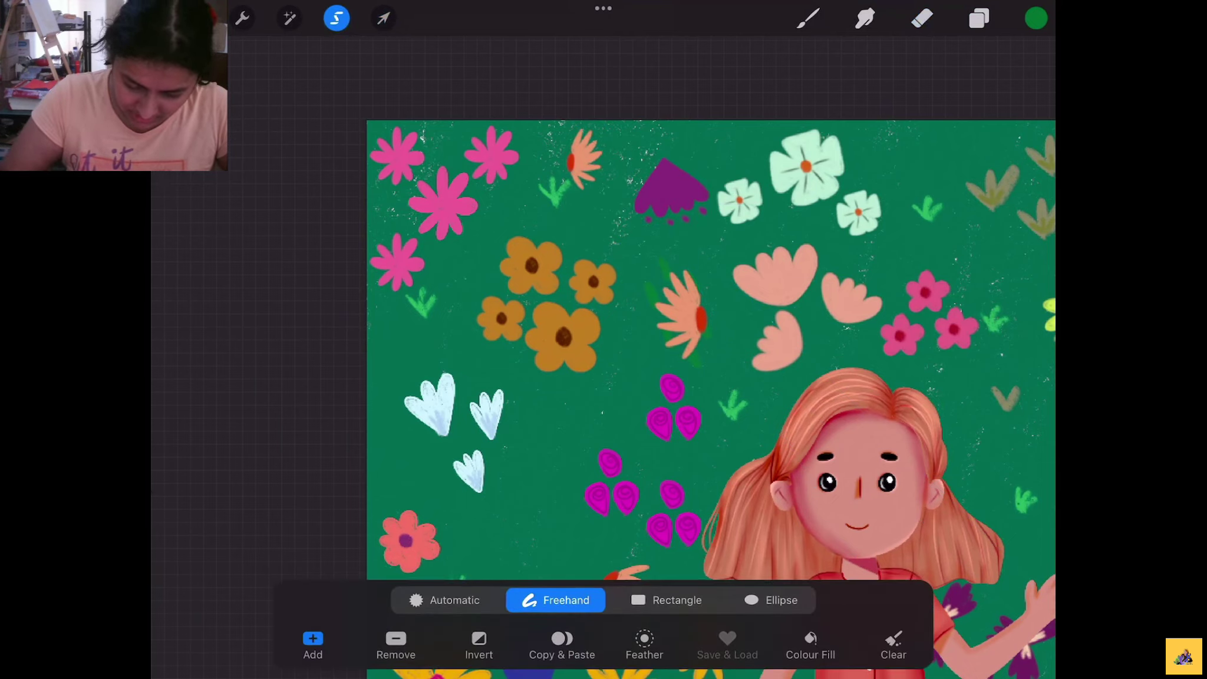
click(581, 207)
drag(610, 121, 583, 204)
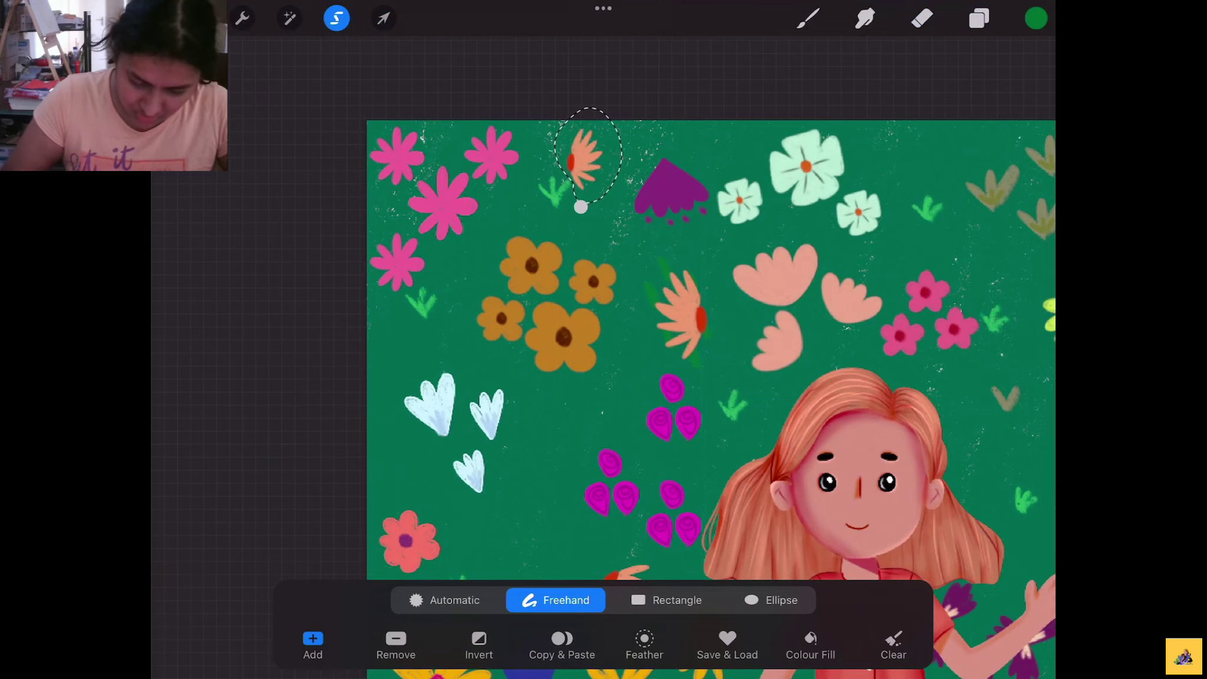
click(383, 18)
drag(582, 159, 601, 151)
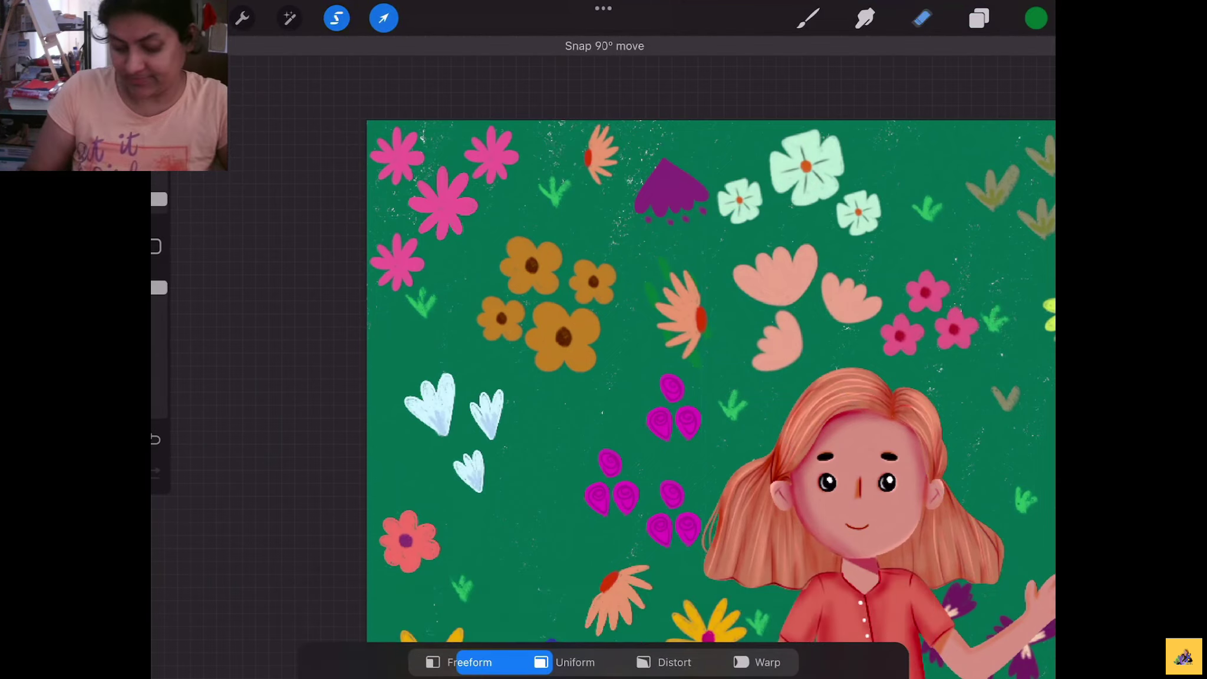
click(383, 18)
scroll(596, 359, down, 3)
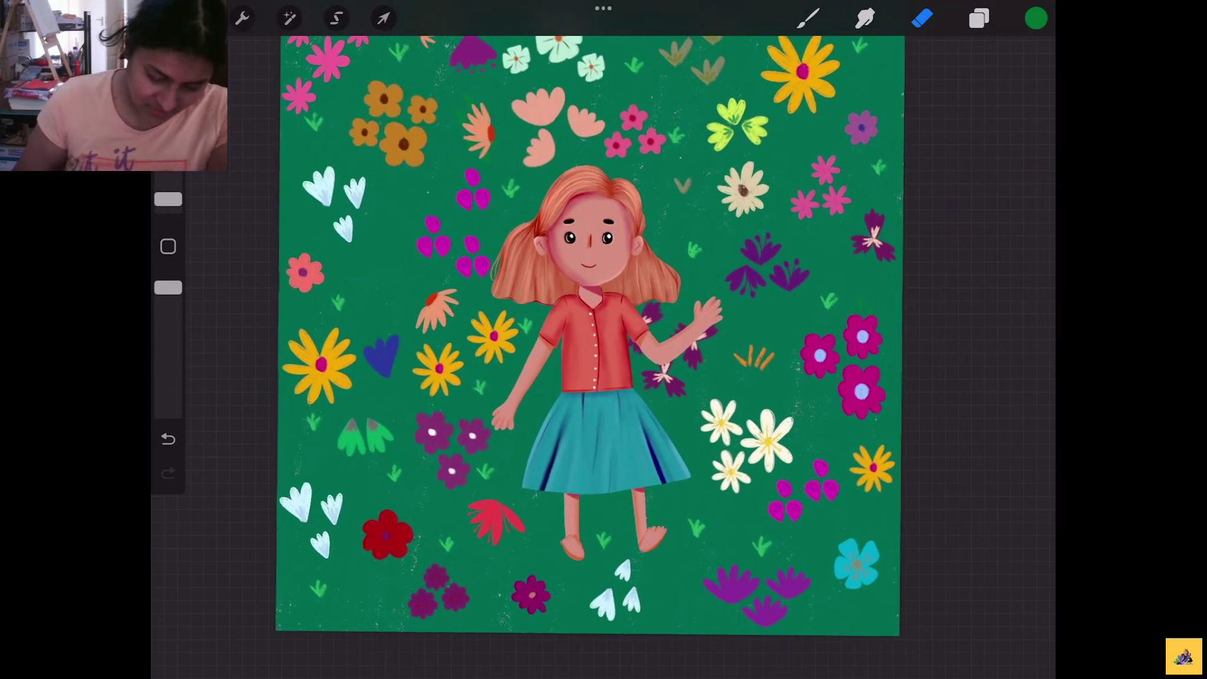
Lasso the orange flower on the left and transform it
scroll(596, 360, up, 2)
click(289, 18)
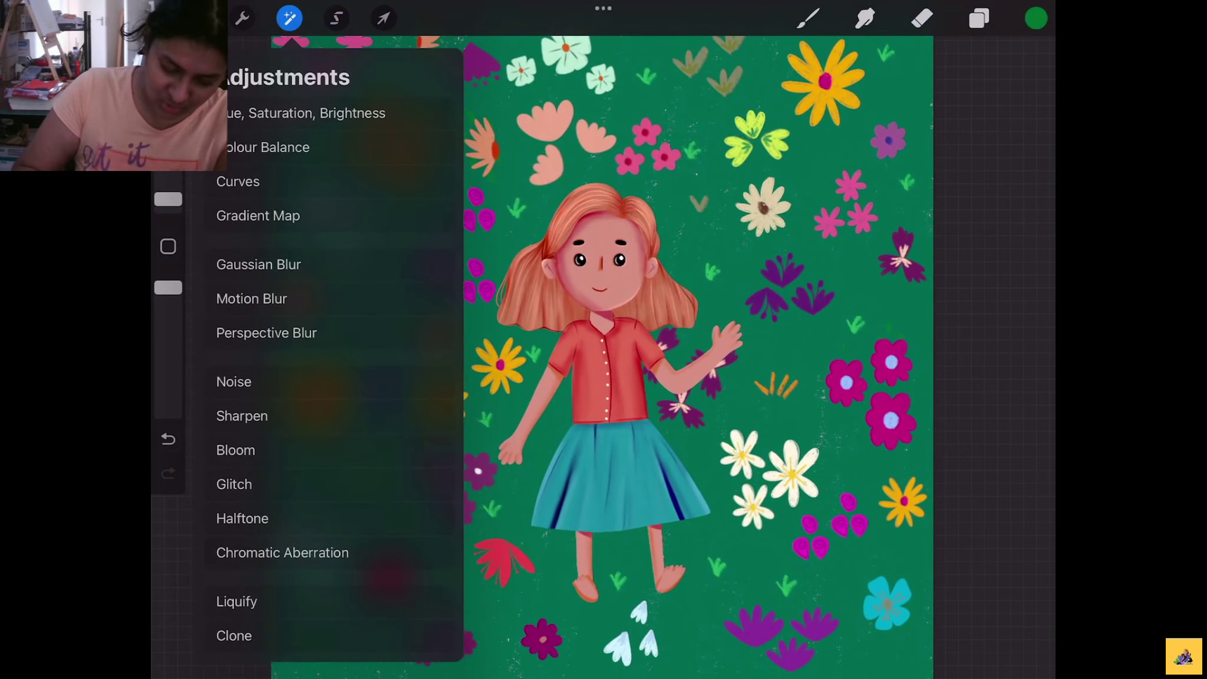
click(336, 18)
scroll(666, 306, up, 2)
drag(530, 321, 423, 293)
click(384, 19)
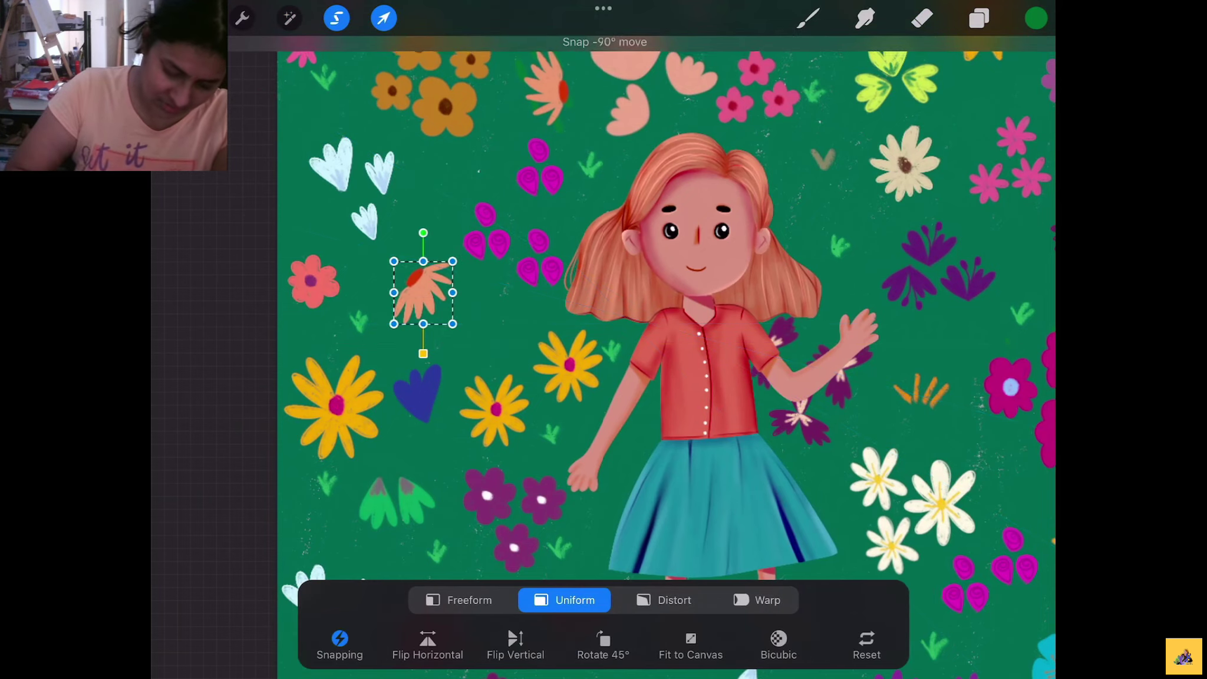
click(336, 18)
Move the small yellow flower up and to the right
scroll(666, 306, up, 2)
drag(515, 442, 530, 436)
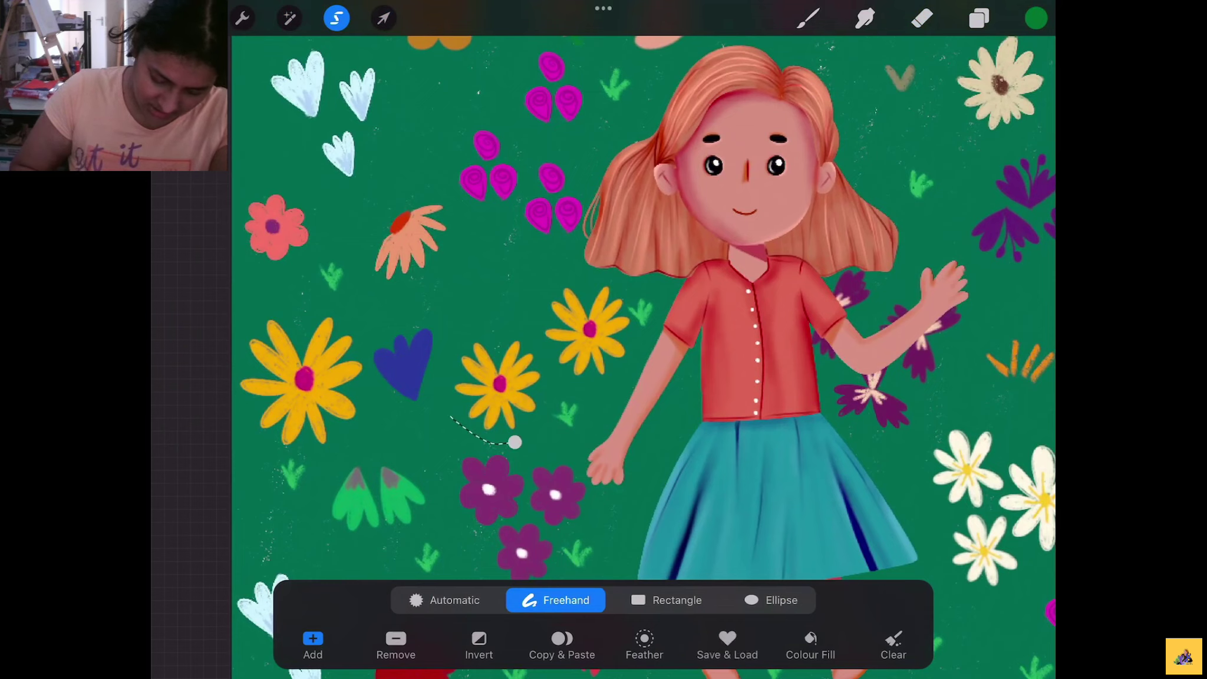
click(384, 19)
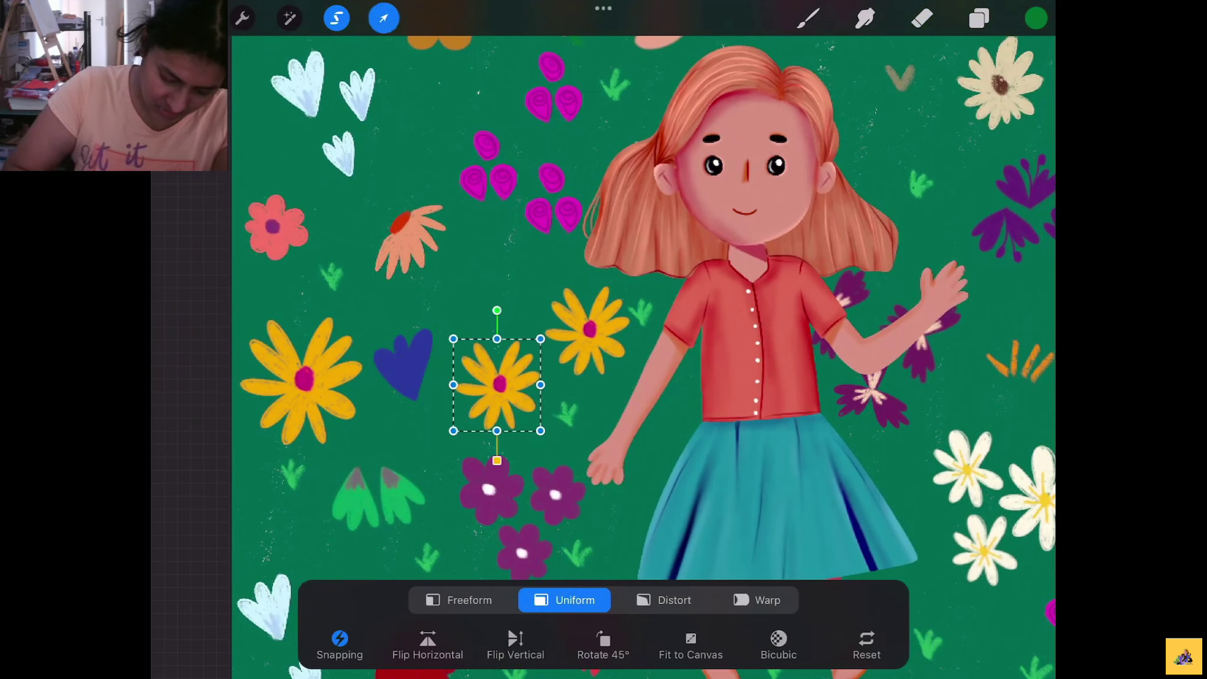
drag(495, 387, 504, 352)
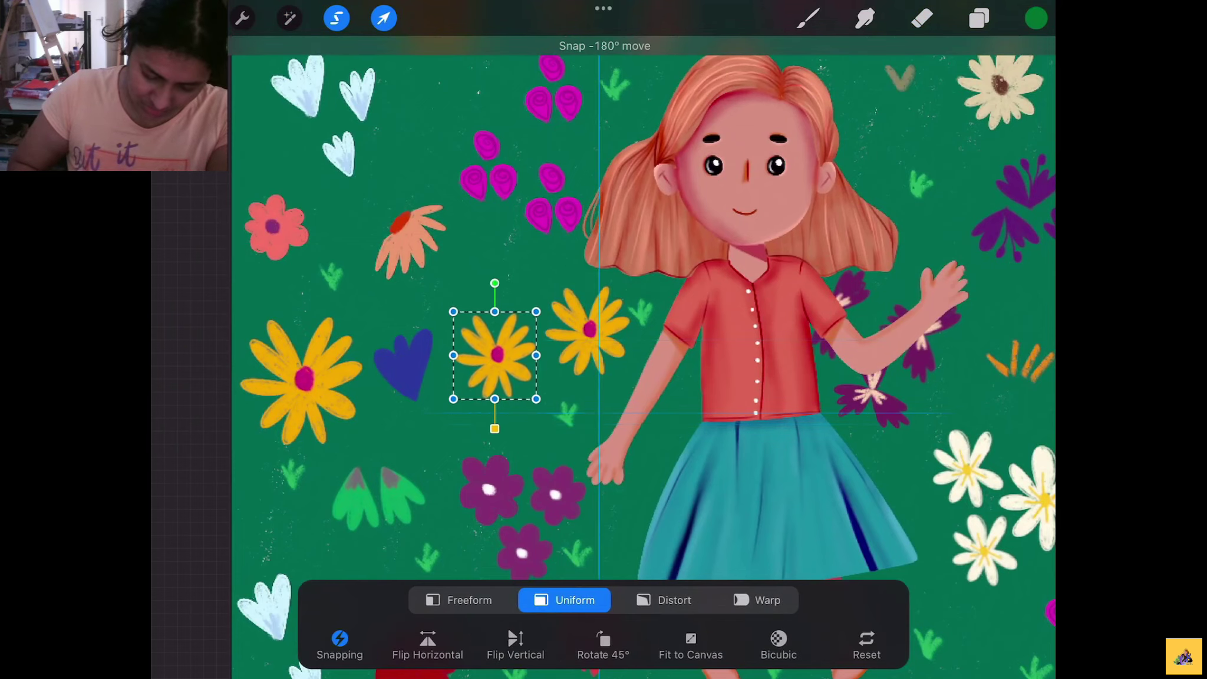
click(922, 18)
Shift the pair of yellow daisies beside the blue heart slightly left
click(337, 19)
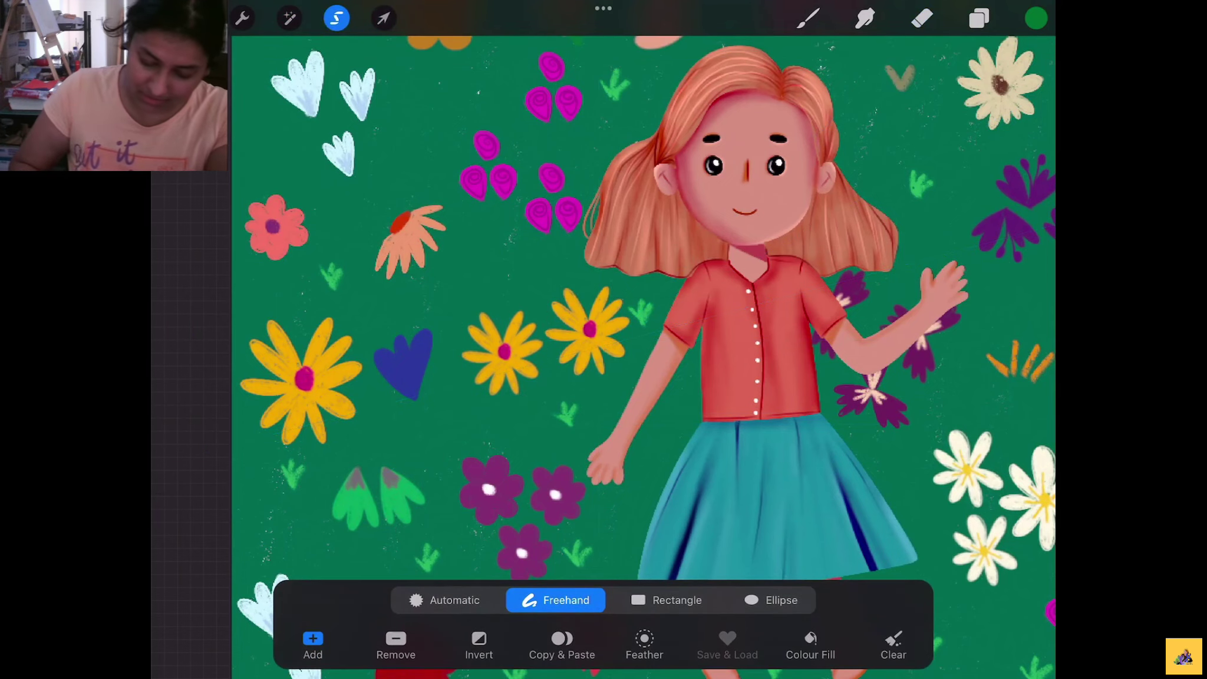
scroll(603, 340, up, 3)
drag(563, 387, 627, 365)
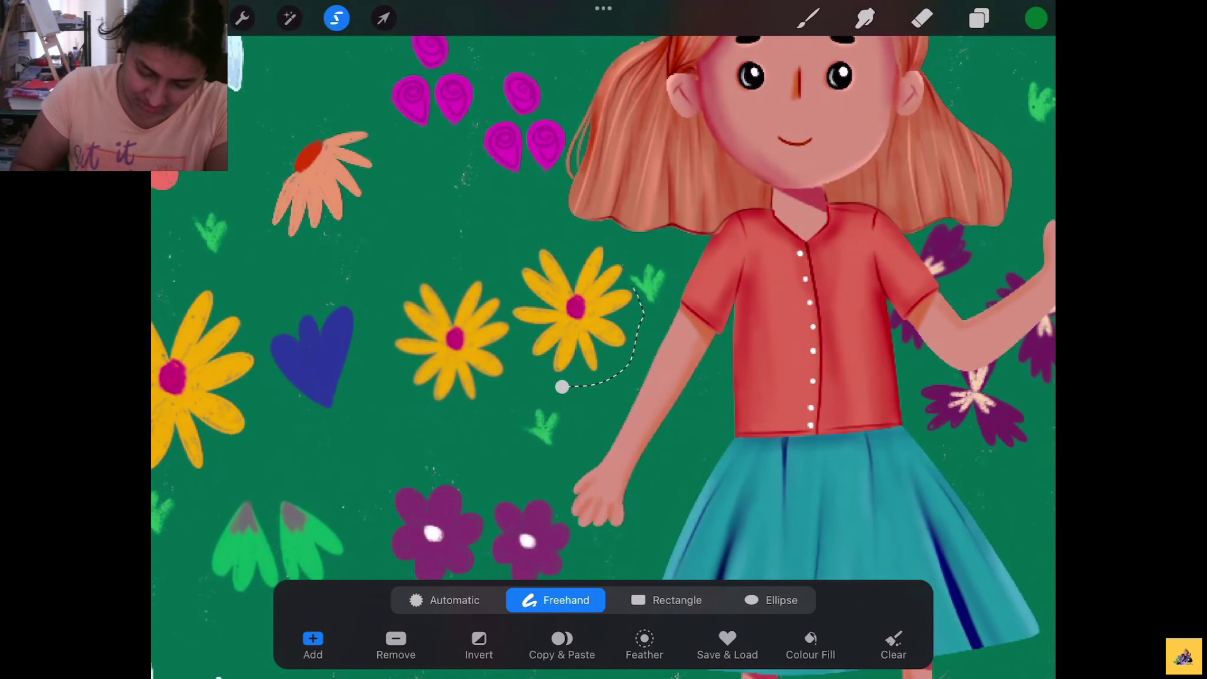
mouse_move(641, 303)
mouse_down()
mouse_move(459, 432)
mouse_move(562, 386)
mouse_up()
click(384, 18)
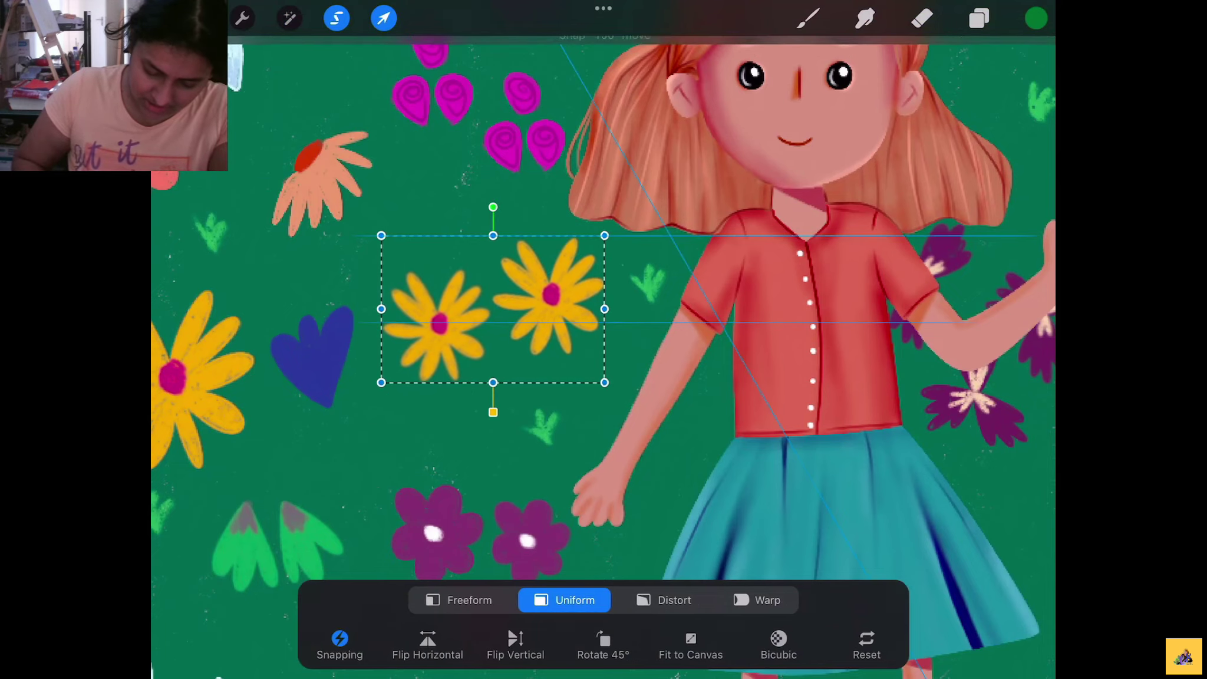
key(e)
scroll(604, 340, down, 3)
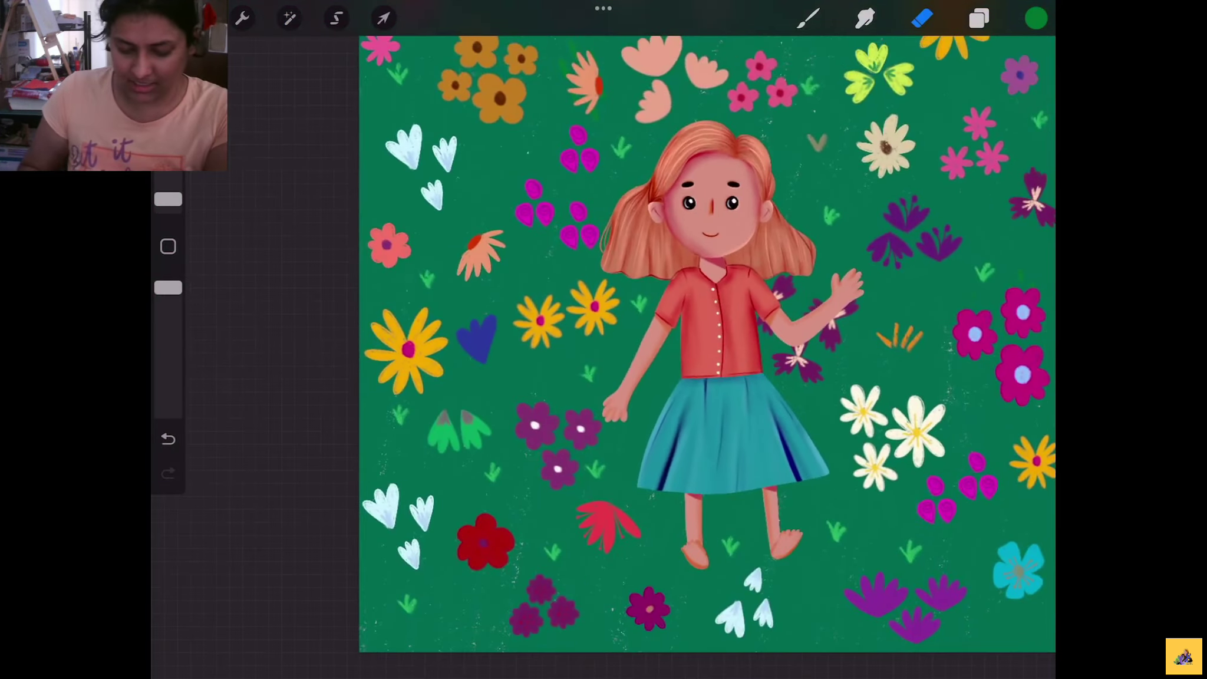
Move the big yellow flower upward
click(337, 18)
scroll(422, 386, up, 5)
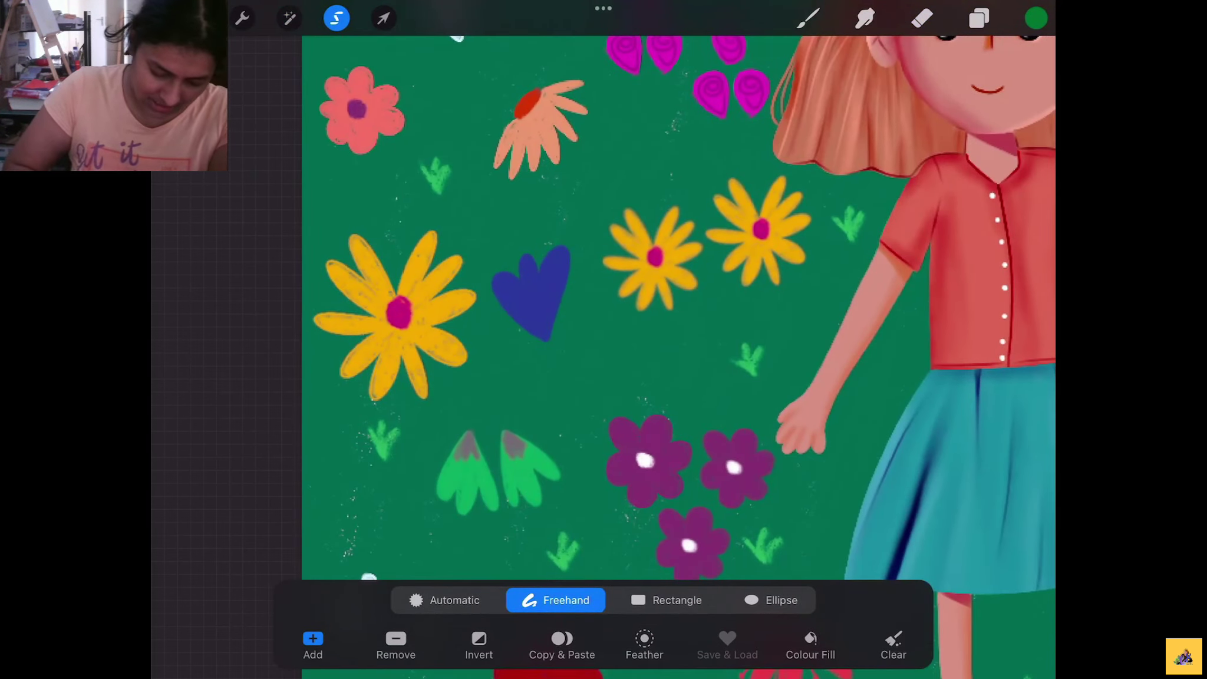
mouse_move(431, 410)
mouse_down()
mouse_move(469, 384)
mouse_move(431, 410)
mouse_up()
click(383, 19)
drag(399, 312, 399, 288)
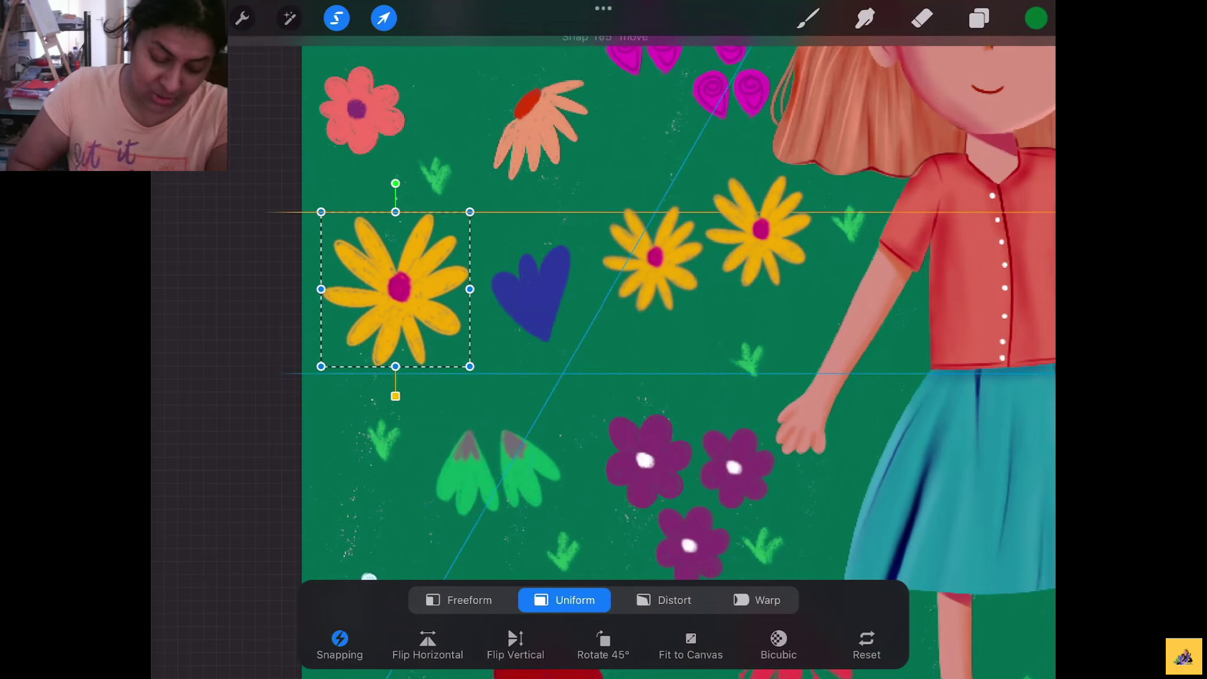
click(922, 18)
scroll(752, 333, down, 5)
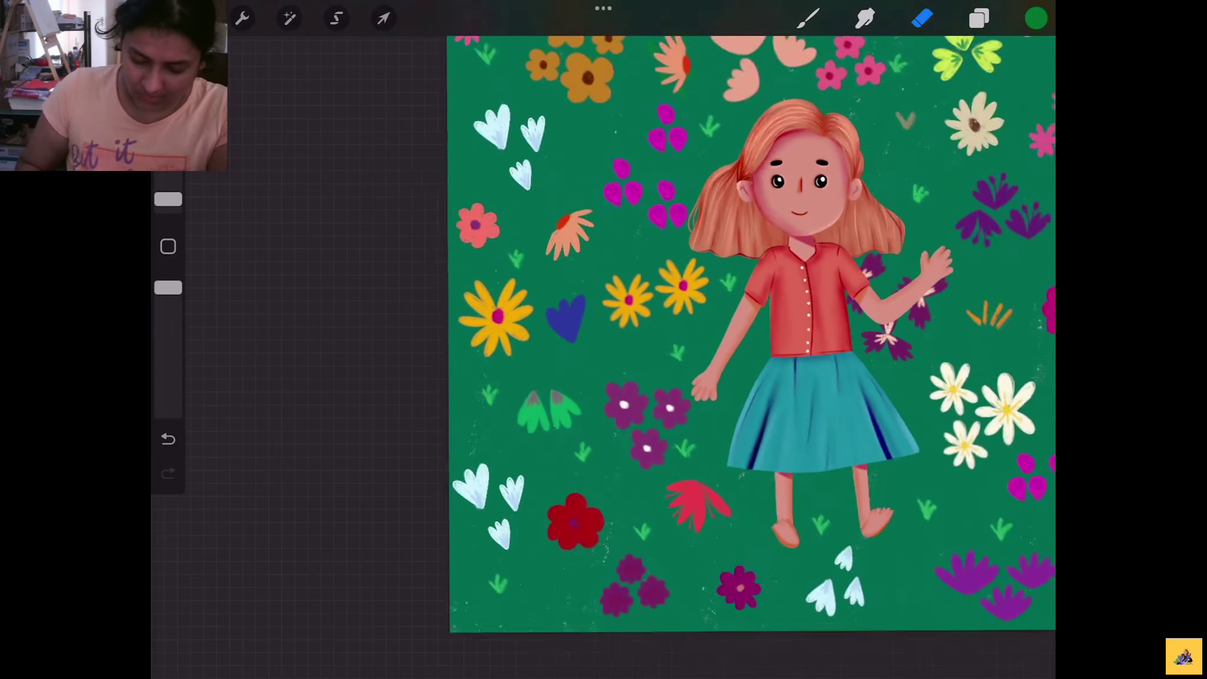
scroll(752, 333, down, 3)
scroll(689, 327, down, 2)
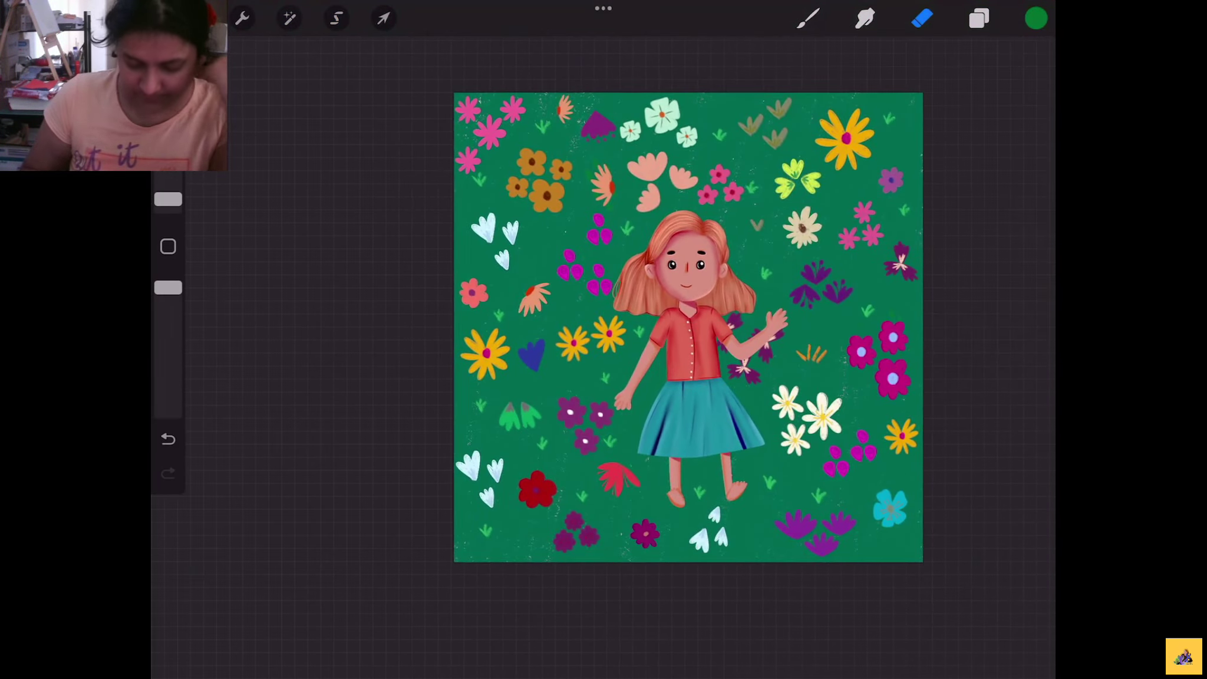
scroll(635, 512, up, 3)
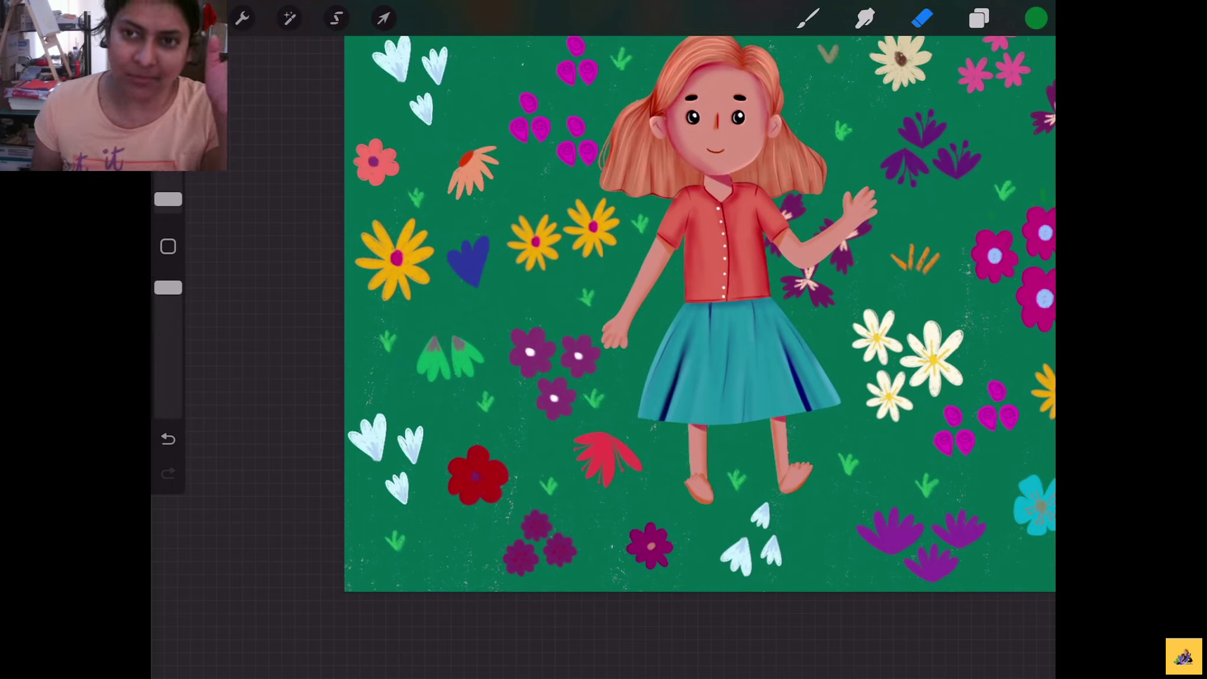
Move the small grass sprig further right
scroll(630, 427, up, 3)
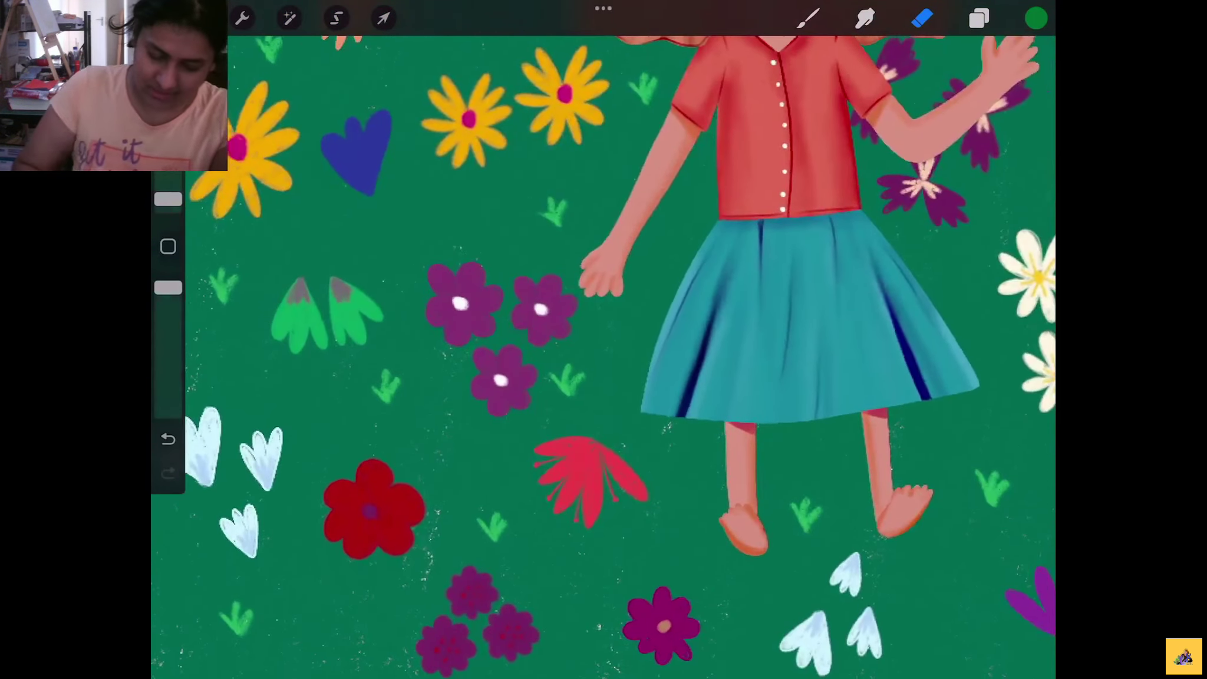
click(336, 18)
mouse_move(574, 410)
mouse_down()
mouse_move(598, 407)
mouse_move(574, 289)
mouse_up()
click(383, 18)
click(337, 19)
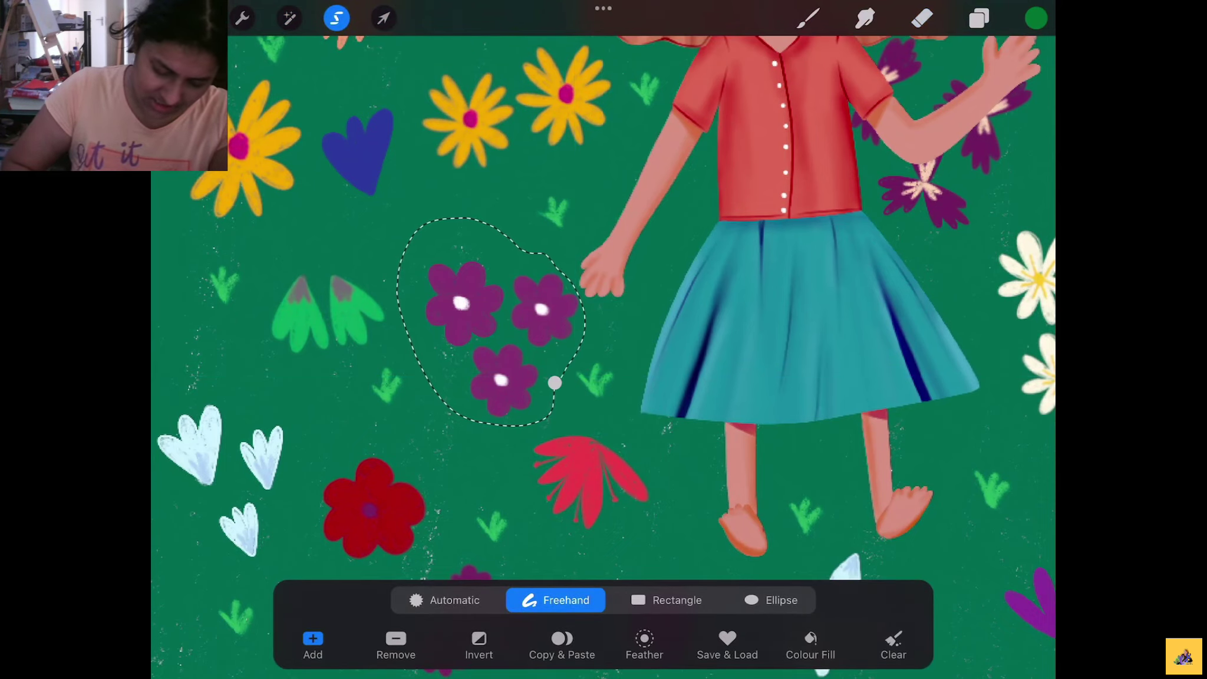
Move the three purple flowers beside the girl's hand up and left
click(384, 18)
drag(501, 341, 483, 308)
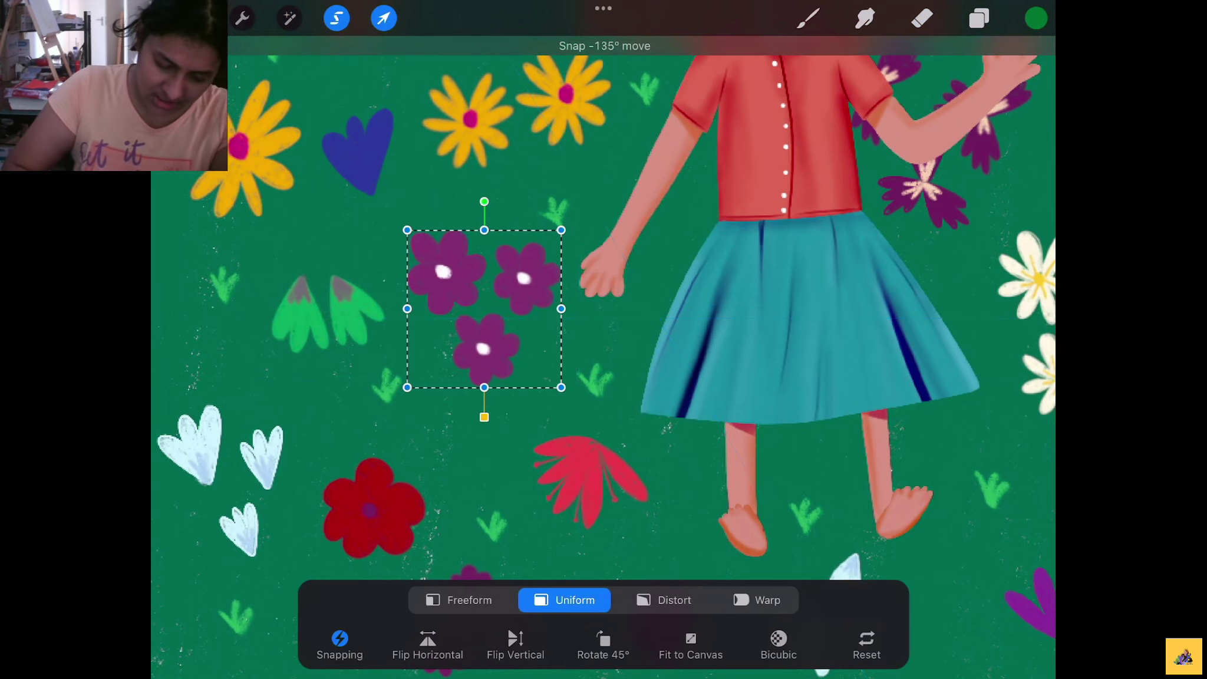
click(921, 19)
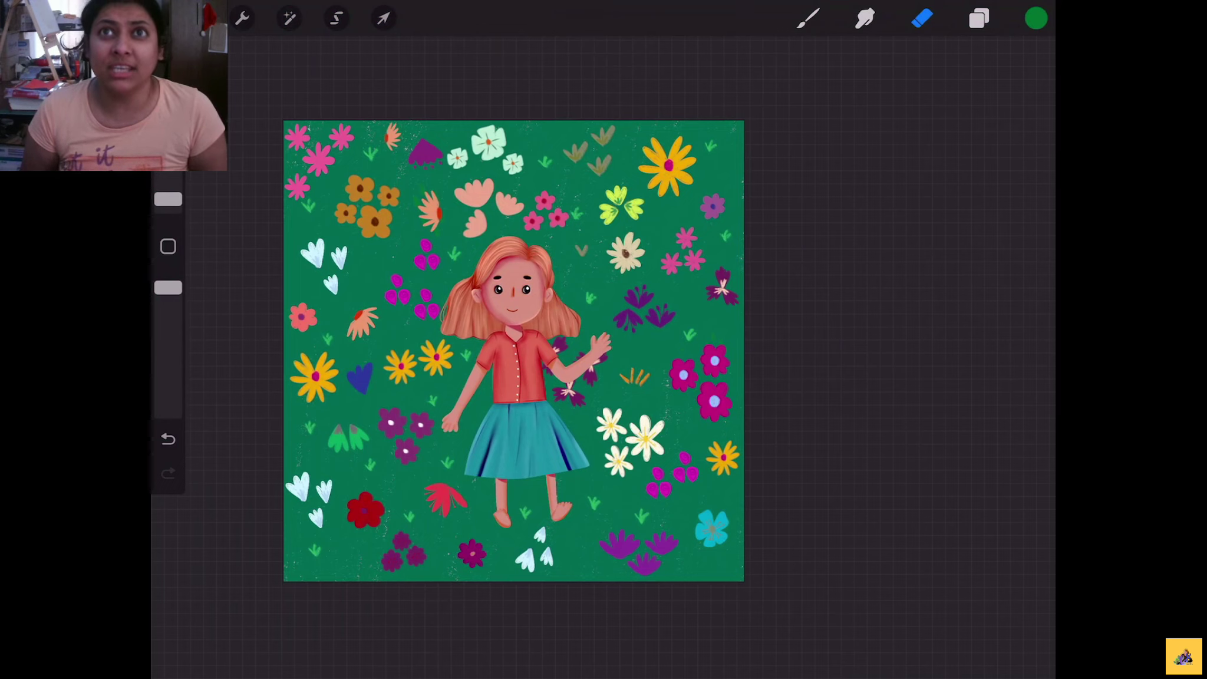
Paint small dark-green leaf sprigs among the meadow flowers with the brush
scroll(513, 350, up, 3)
click(808, 18)
drag(687, 248, 682, 260)
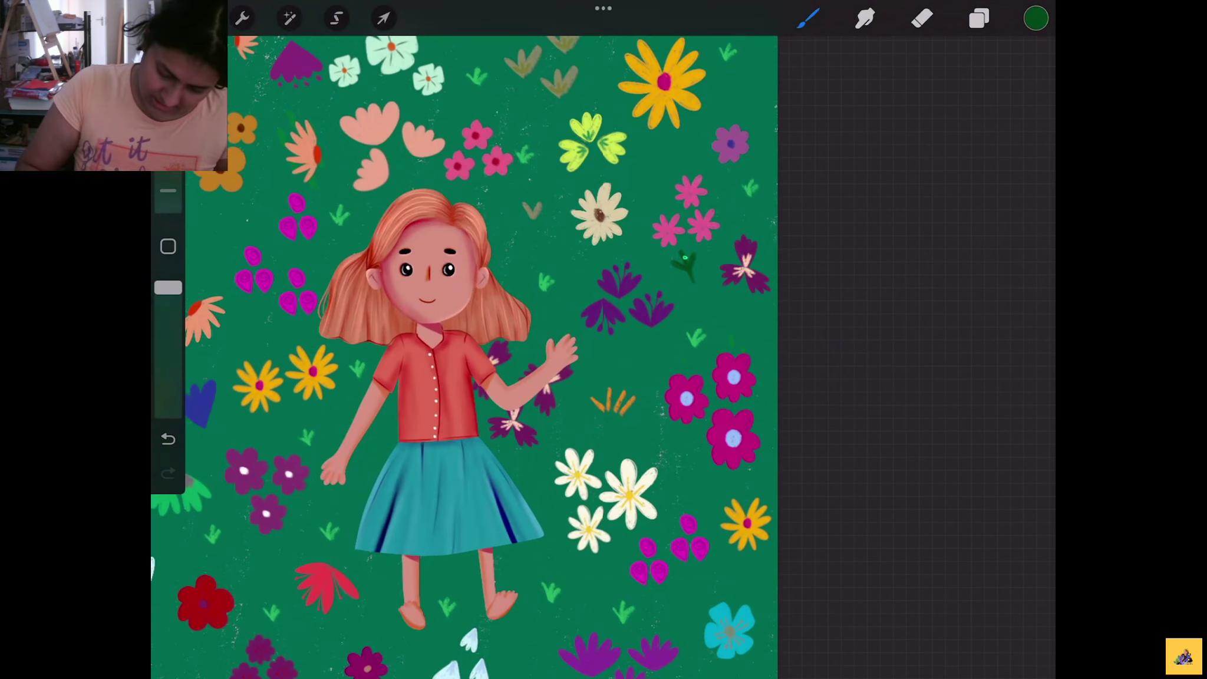
click(657, 158)
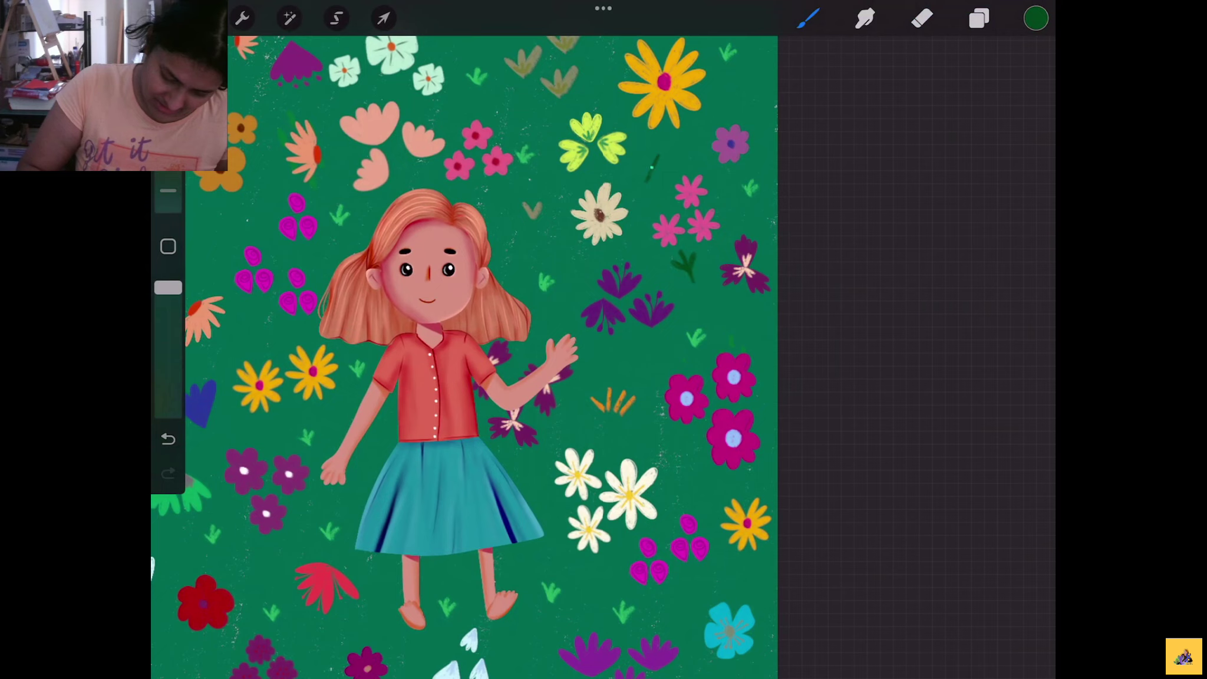
drag(655, 169, 655, 181)
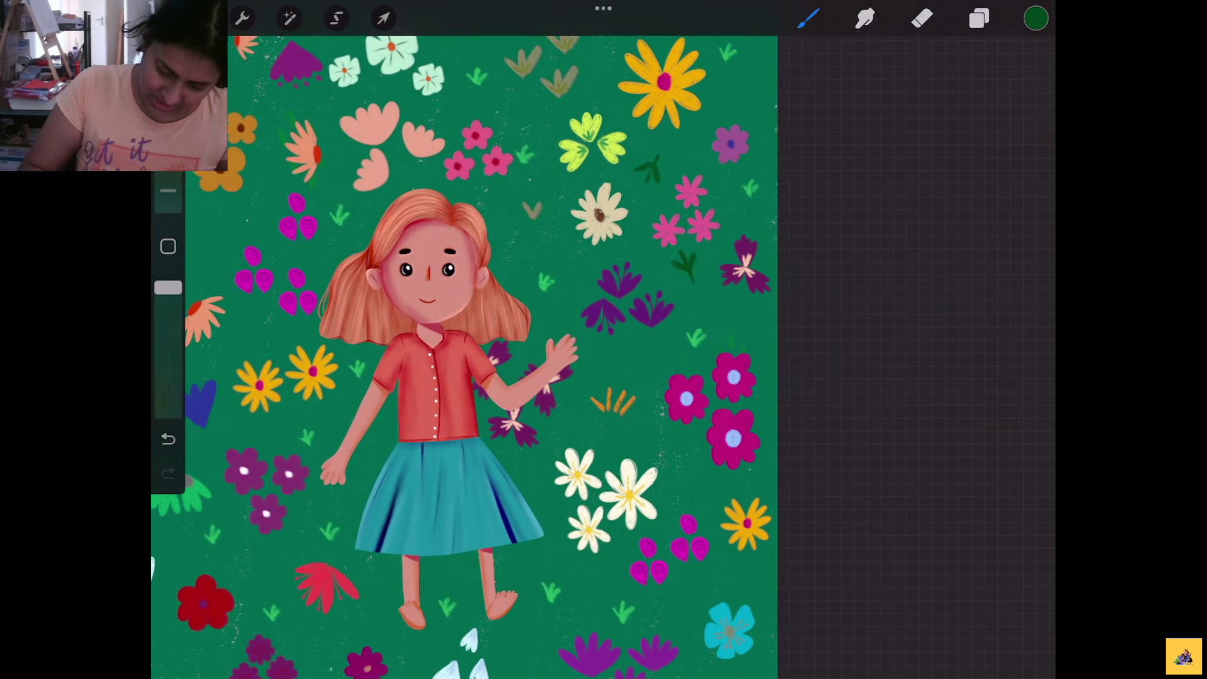
scroll(513, 353, down, 3)
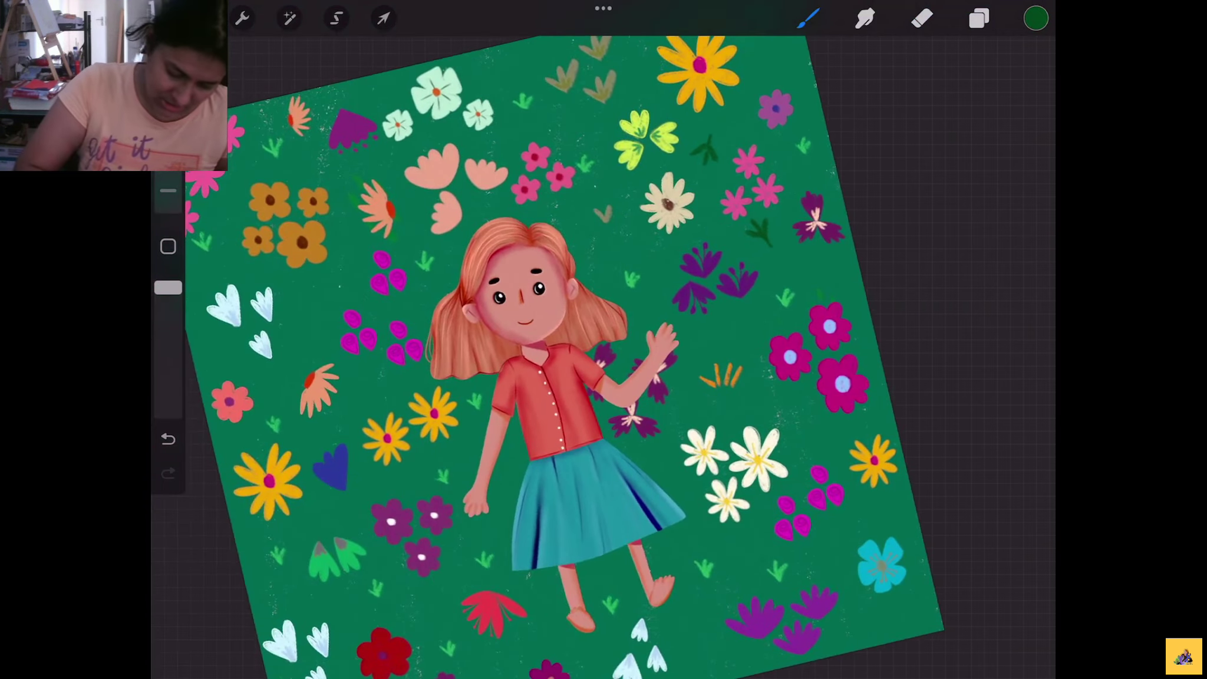
mouse_move(305, 296)
mouse_down()
mouse_move(306, 318)
mouse_move(291, 324)
mouse_up()
scroll(548, 354, down, 2)
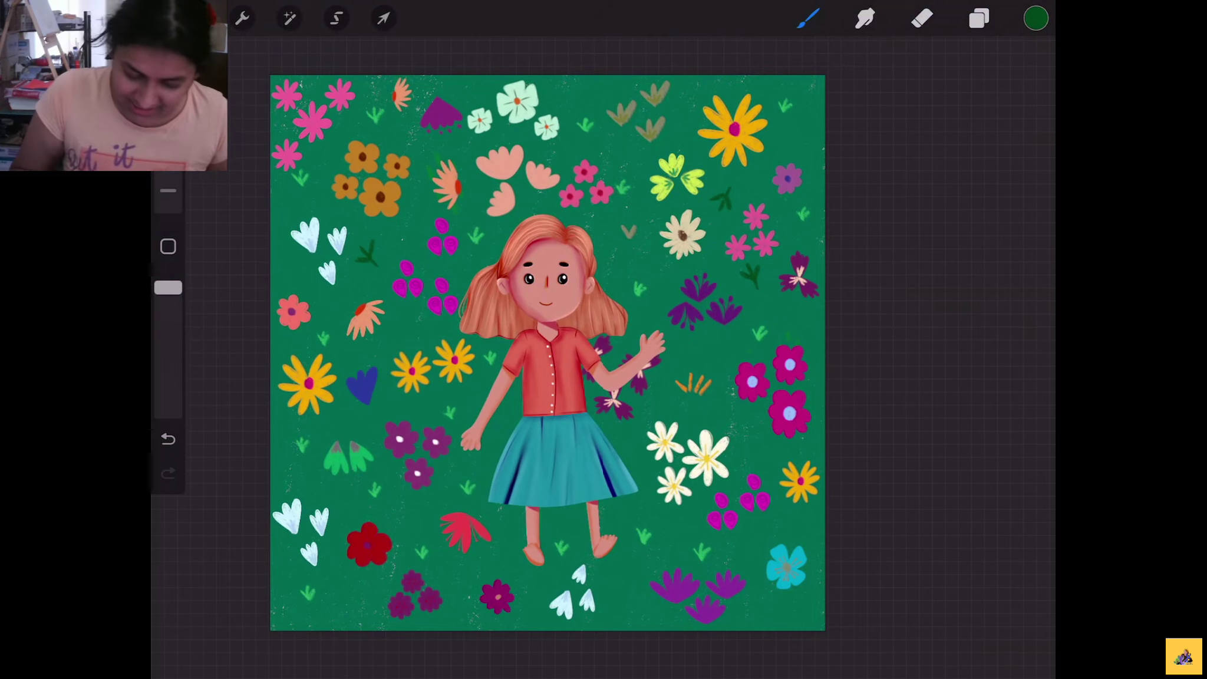
Add dark-green grass tufts and blades across the meadow, rotating the canvas to comfortable angles
mouse_move(548, 353)
mouse_down()
mouse_move(666, 319)
mouse_move(531, 413)
mouse_up()
mouse_move(571, 147)
mouse_down()
mouse_move(552, 115)
mouse_move(567, 112)
mouse_move(550, 124)
mouse_up()
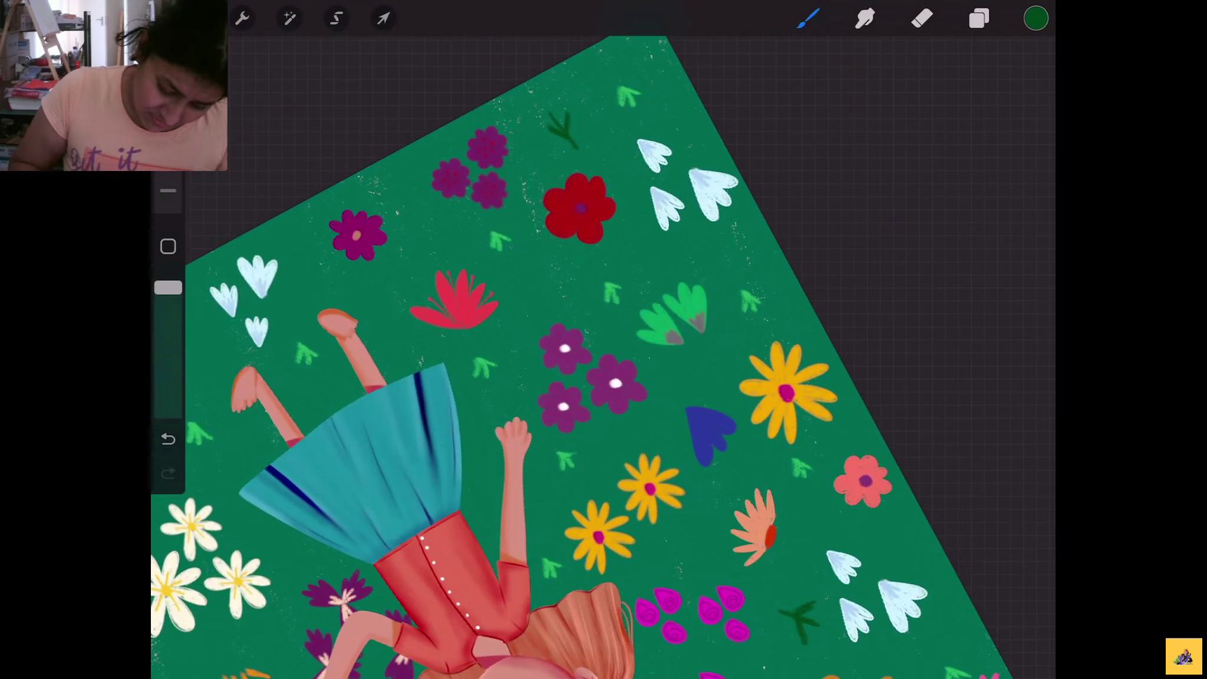
mouse_move(530, 354)
mouse_down()
mouse_move(448, 330)
mouse_move(442, 295)
mouse_up()
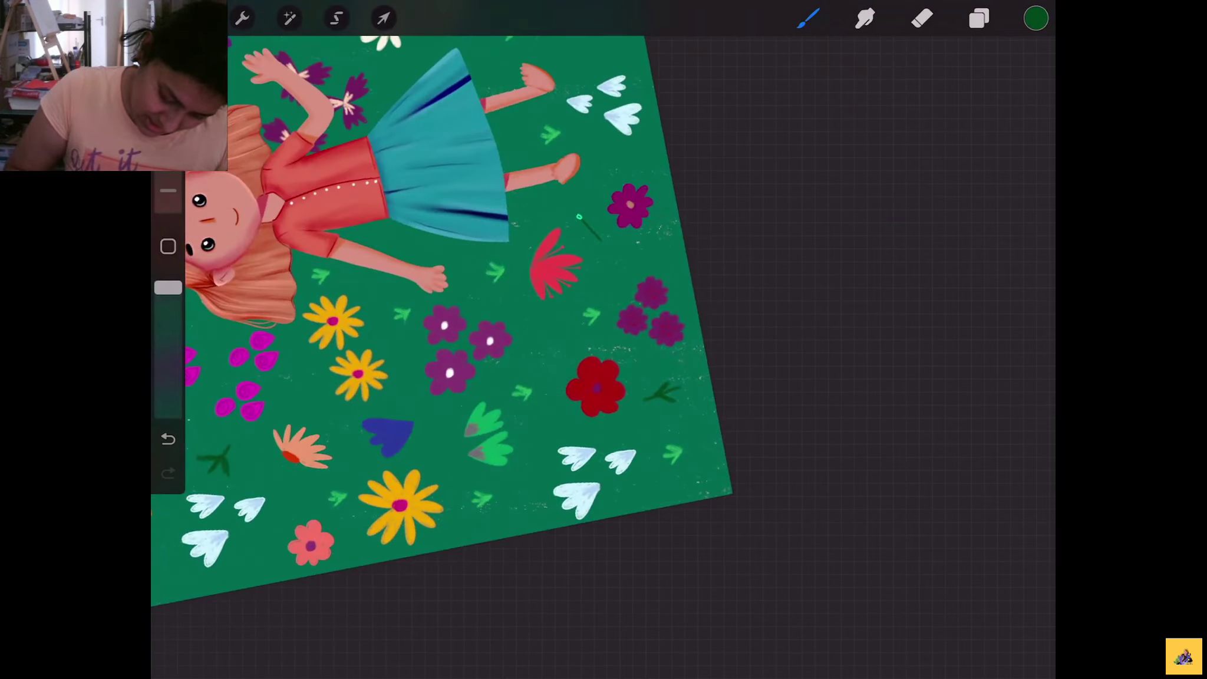
drag(593, 231, 589, 214)
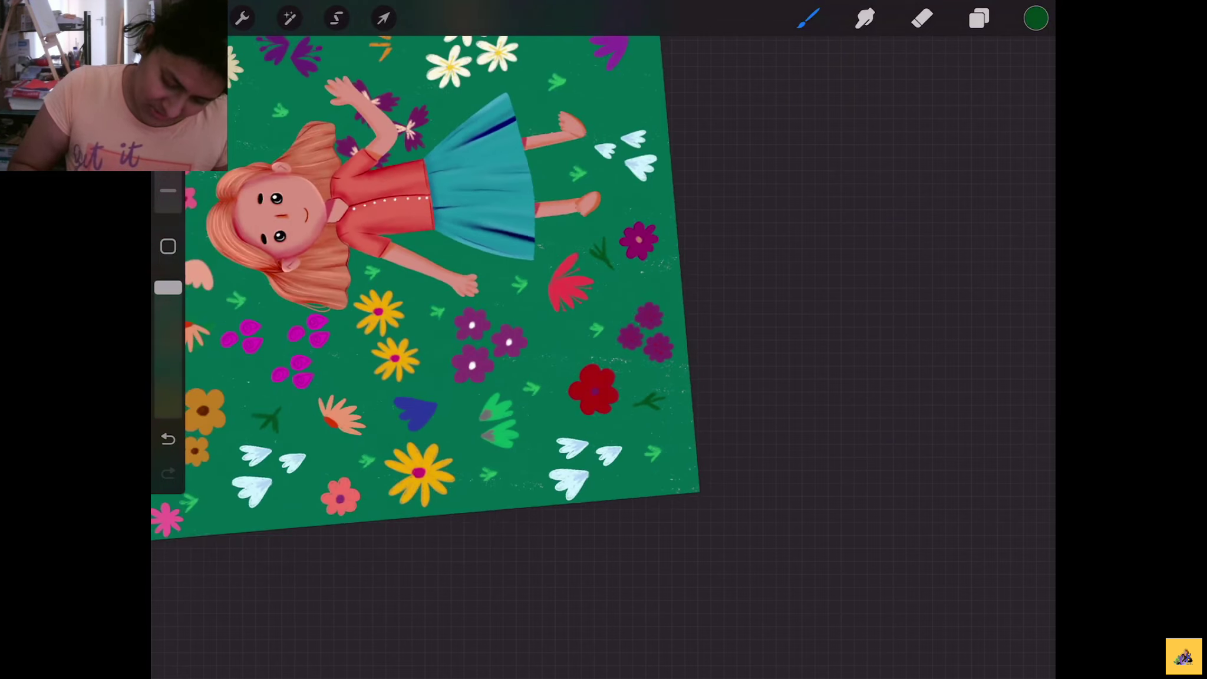
mouse_move(448, 295)
mouse_down()
mouse_move(472, 330)
mouse_move(460, 448)
mouse_up()
mouse_move(496, 276)
mouse_down()
mouse_move(519, 297)
mouse_move(448, 377)
mouse_move(554, 412)
mouse_up()
drag(507, 199, 529, 212)
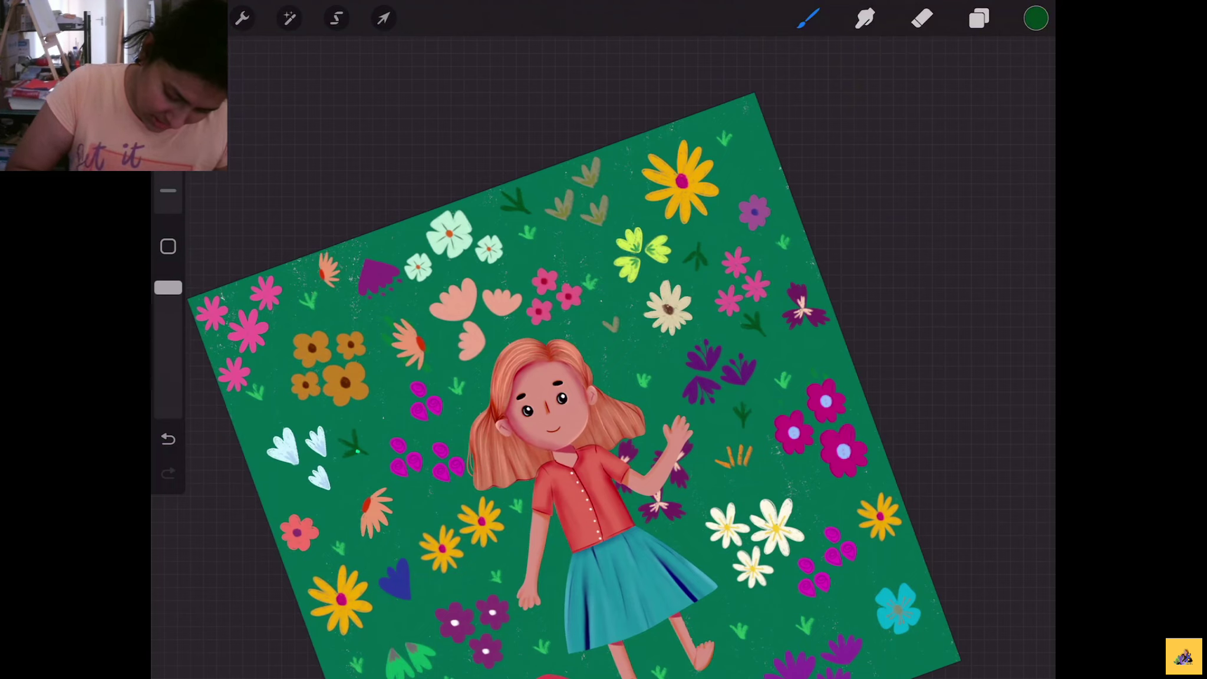
scroll(572, 383, down, 3)
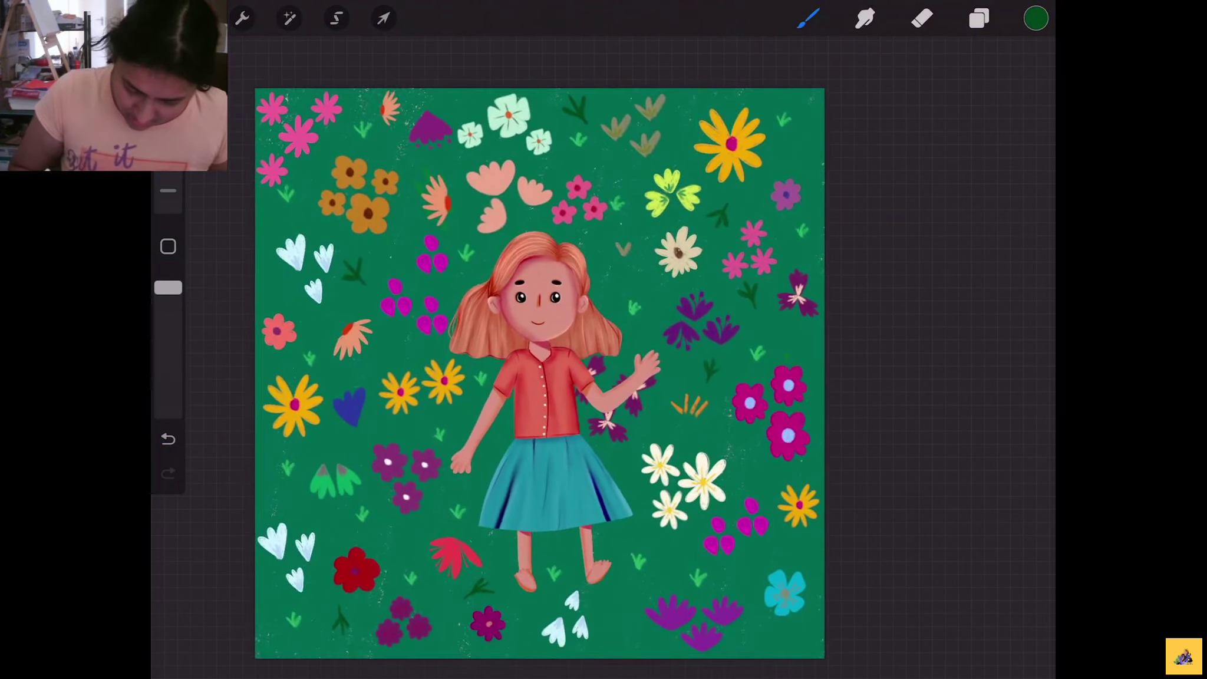
scroll(540, 371, up, 3)
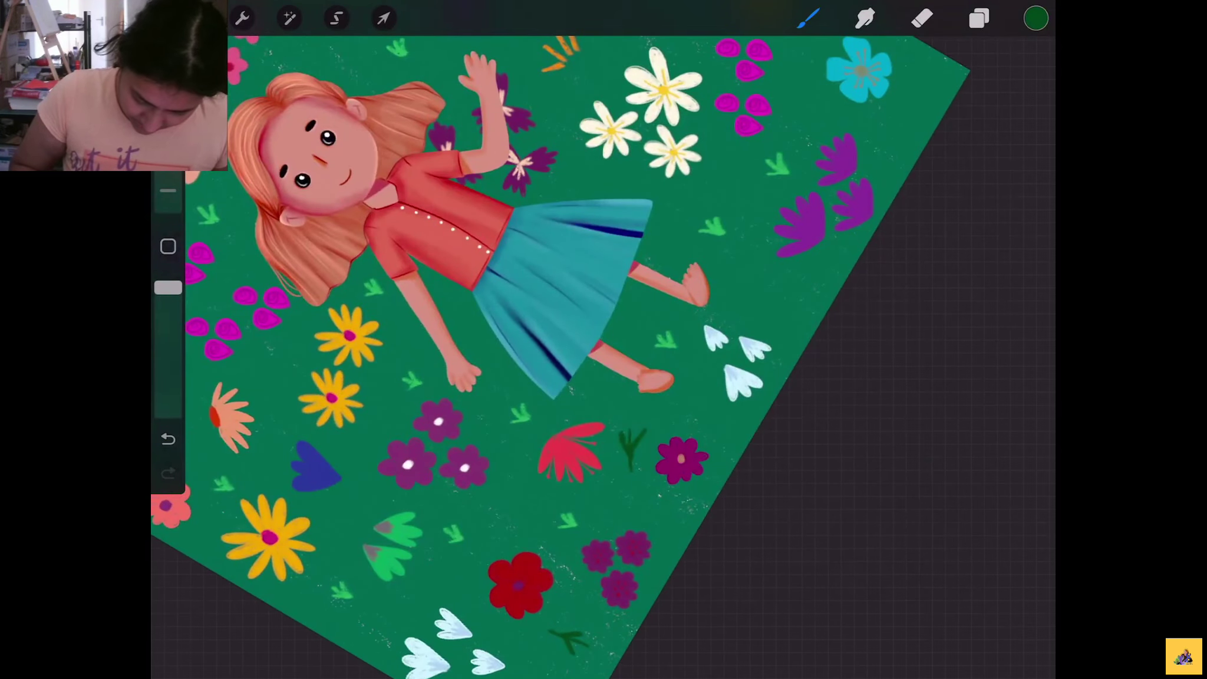
Add grass sprigs right of the girl's foot, beside the green tulips and in the upper flowers
mouse_move(791, 303)
mouse_down()
mouse_move(788, 274)
mouse_move(773, 282)
mouse_up()
scroll(566, 354, down, 3)
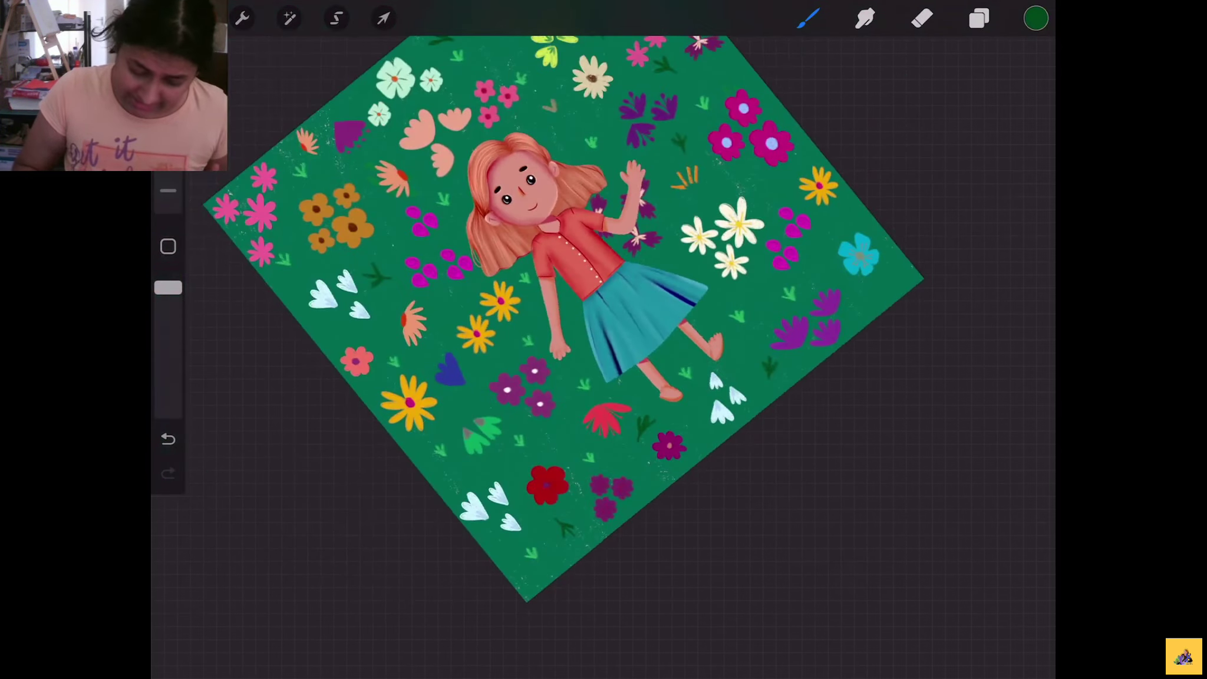
scroll(530, 353, up, 3)
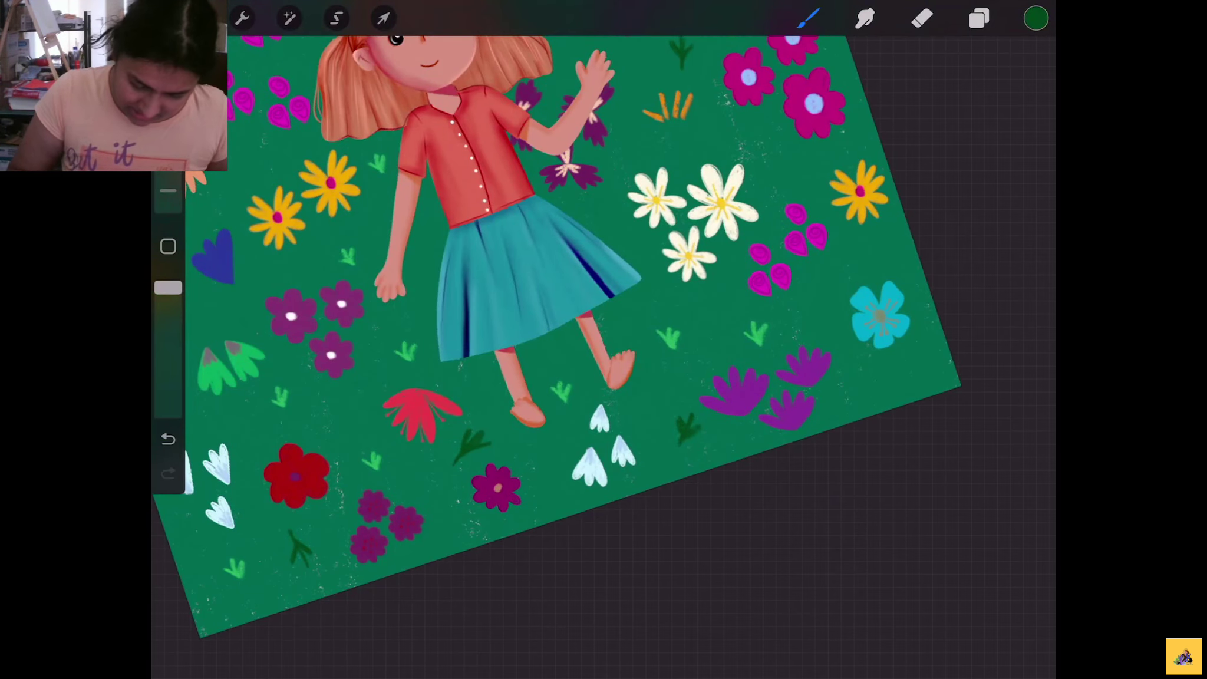
scroll(590, 354, down, 2)
scroll(589, 354, up, 5)
mouse_move(519, 317)
mouse_down()
mouse_move(513, 291)
mouse_move(524, 294)
mouse_up()
scroll(517, 308, down, 3)
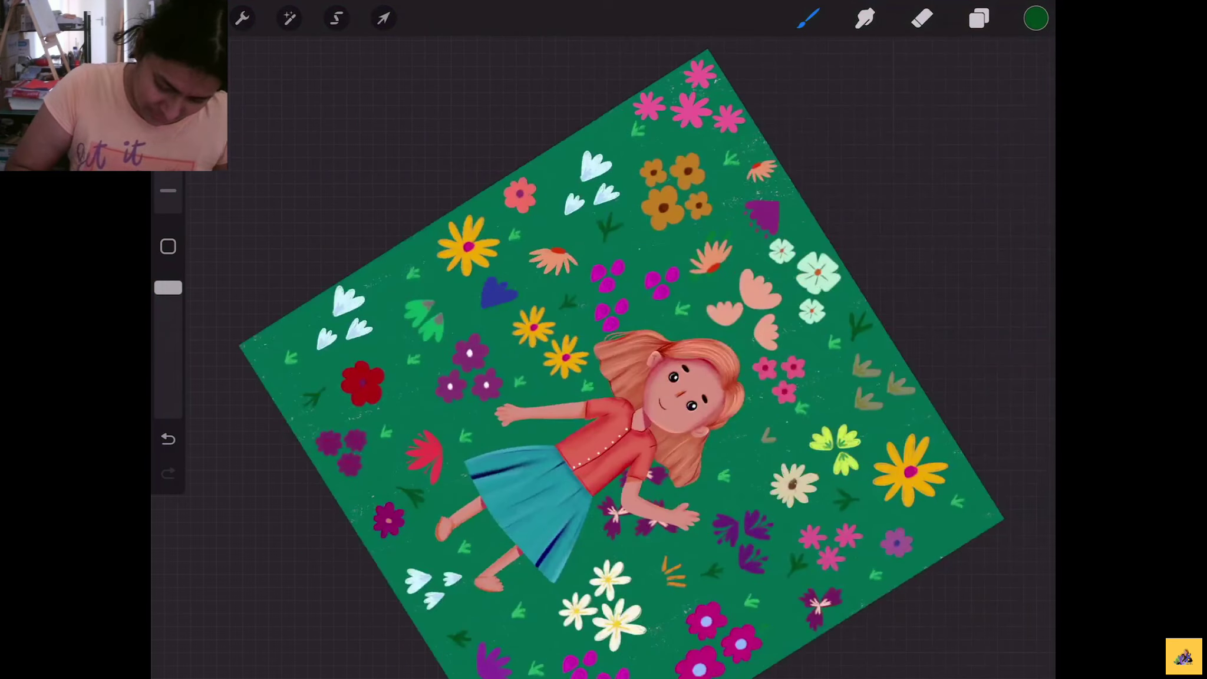
scroll(517, 307, up, 4)
mouse_move(492, 337)
mouse_down()
mouse_move(488, 292)
mouse_move(497, 300)
mouse_move(472, 306)
mouse_up()
drag(589, 354, 651, 355)
mouse_move(413, 354)
mouse_down()
mouse_move(572, 354)
mouse_move(517, 354)
mouse_move(520, 382)
mouse_move(589, 330)
mouse_up()
Undo a stray stroke, then add a grass sprig beside the orange flowers at top
key(ctrl+z)
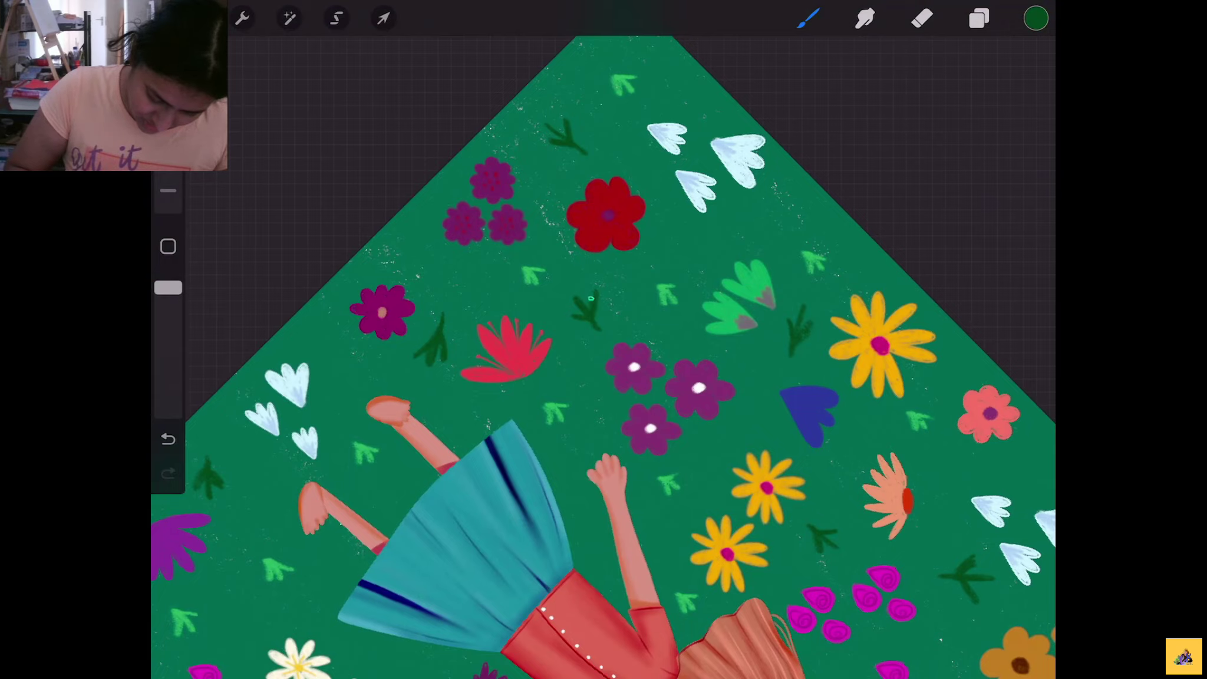
drag(570, 316, 607, 241)
mouse_move(876, 458)
mouse_down()
mouse_move(762, 377)
mouse_move(755, 337)
mouse_move(466, 515)
mouse_move(460, 540)
mouse_up()
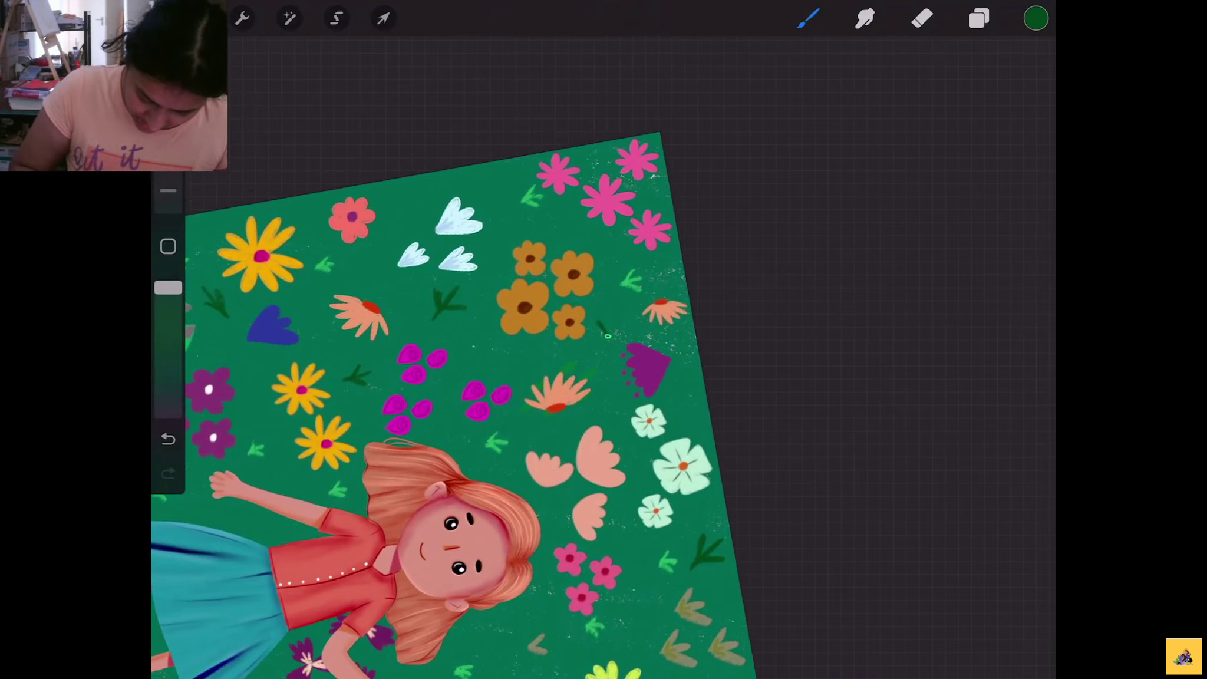
mouse_move(608, 336)
mouse_down()
mouse_move(605, 316)
mouse_move(617, 316)
mouse_up()
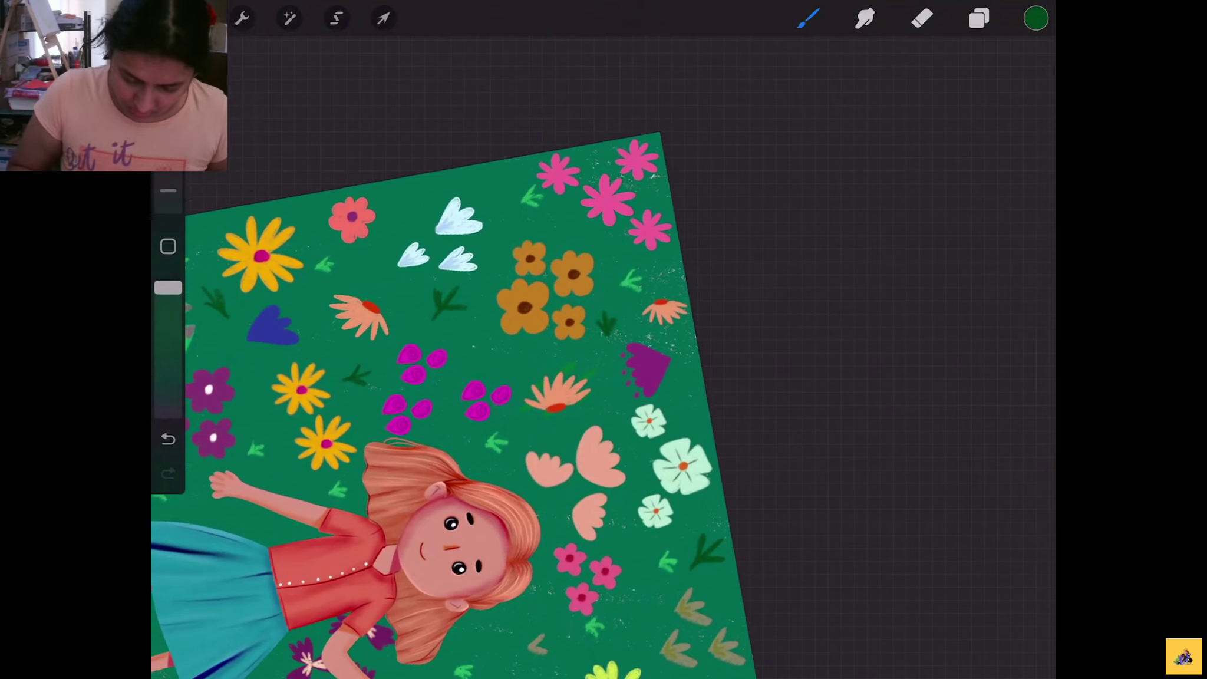
mouse_move(448, 413)
mouse_down()
mouse_move(528, 405)
mouse_move(566, 385)
mouse_move(579, 330)
mouse_move(526, 298)
mouse_up()
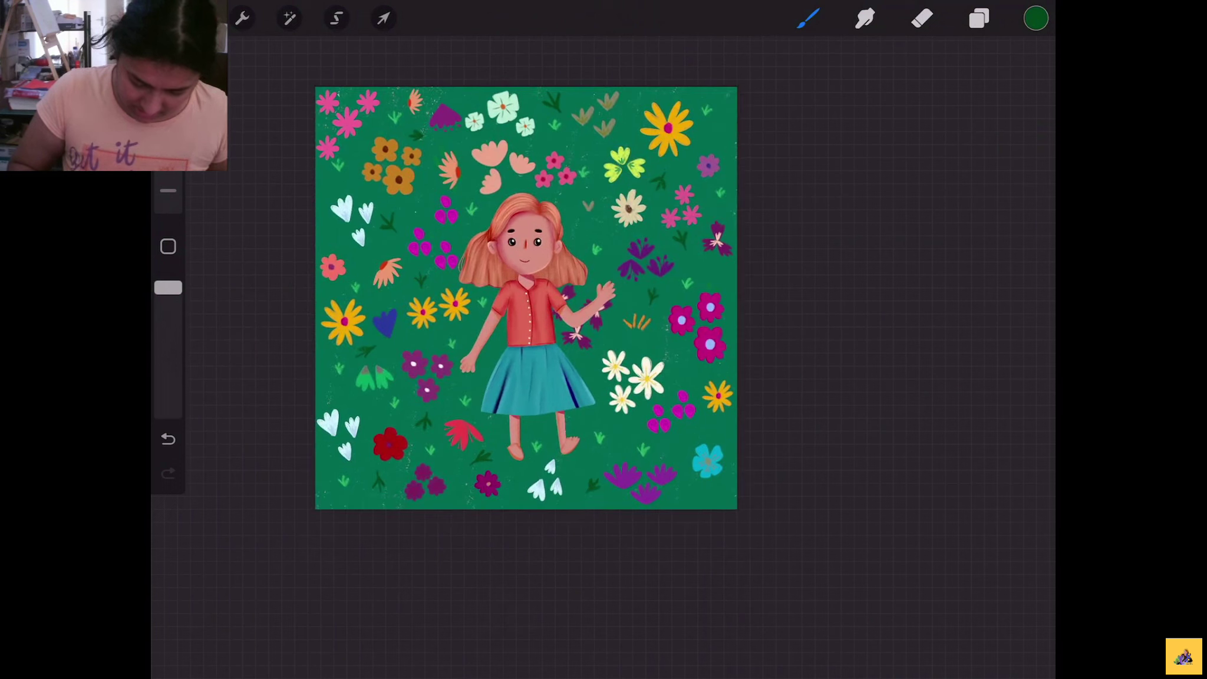
Zoom in, undo a stray stroke, and add grass strokes near the cyan flower
mouse_move(524, 242)
mouse_down()
mouse_move(485, 242)
mouse_move(351, 65)
mouse_up()
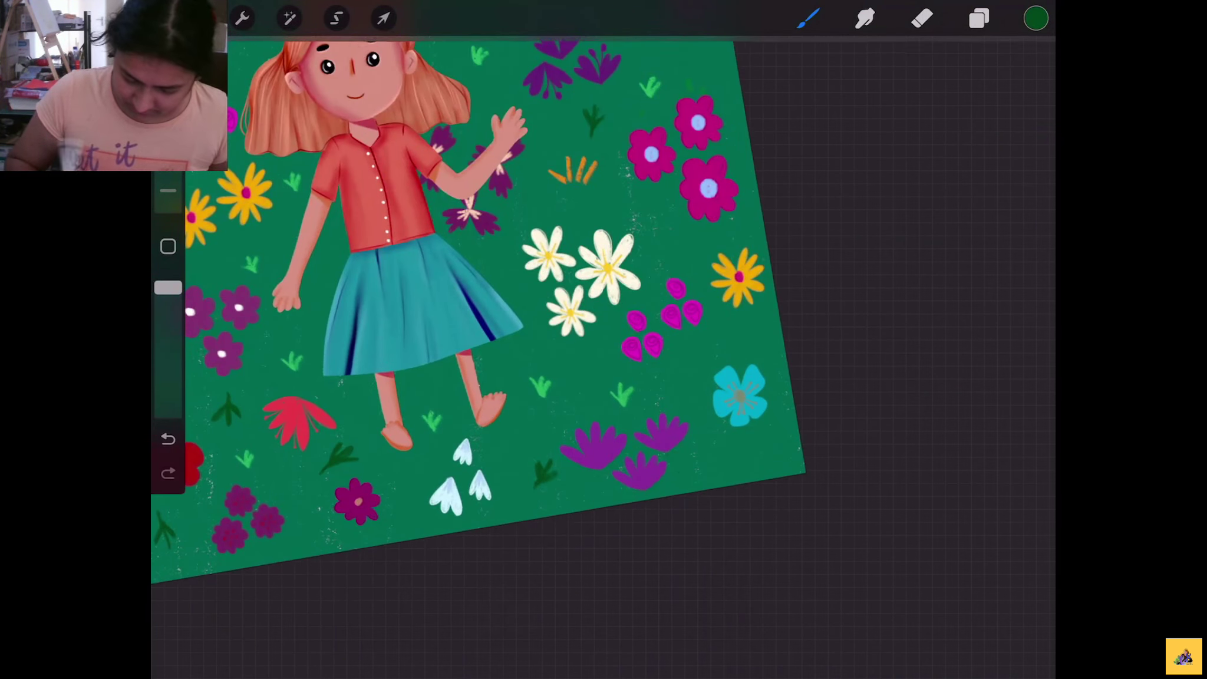
key(ctrl+z)
mouse_move(728, 469)
mouse_down()
mouse_move(708, 454)
mouse_move(726, 470)
mouse_move(711, 471)
mouse_up()
mouse_move(697, 349)
mouse_down()
mouse_move(683, 384)
mouse_move(688, 366)
mouse_up()
Add thin grass strokes among the flowers and along the meadow's right side
drag(512, 270, 636, 317)
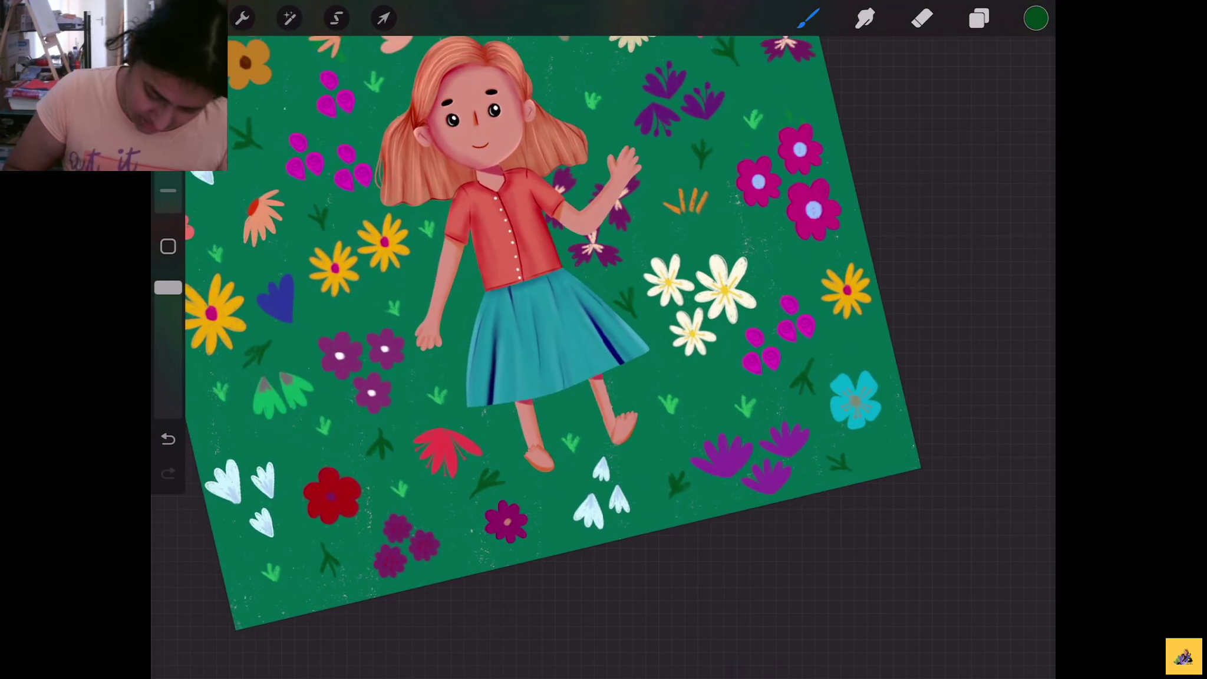
scroll(553, 330, down, 3)
scroll(495, 372, up, 3)
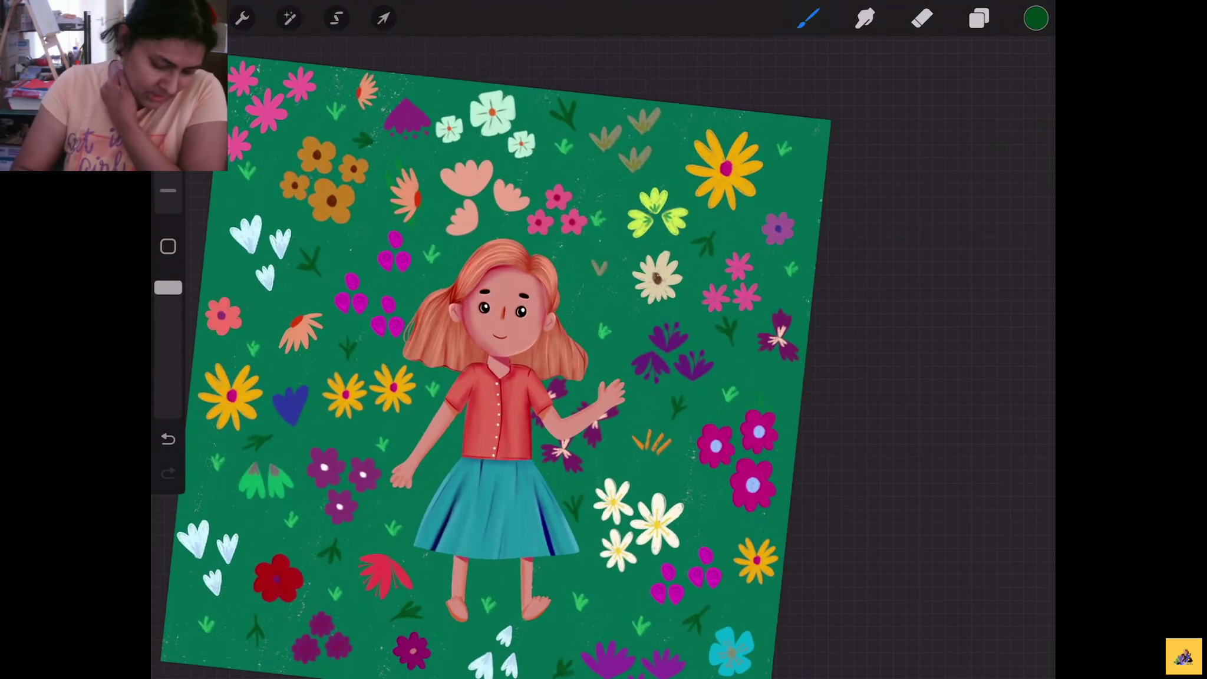
drag(589, 302, 583, 283)
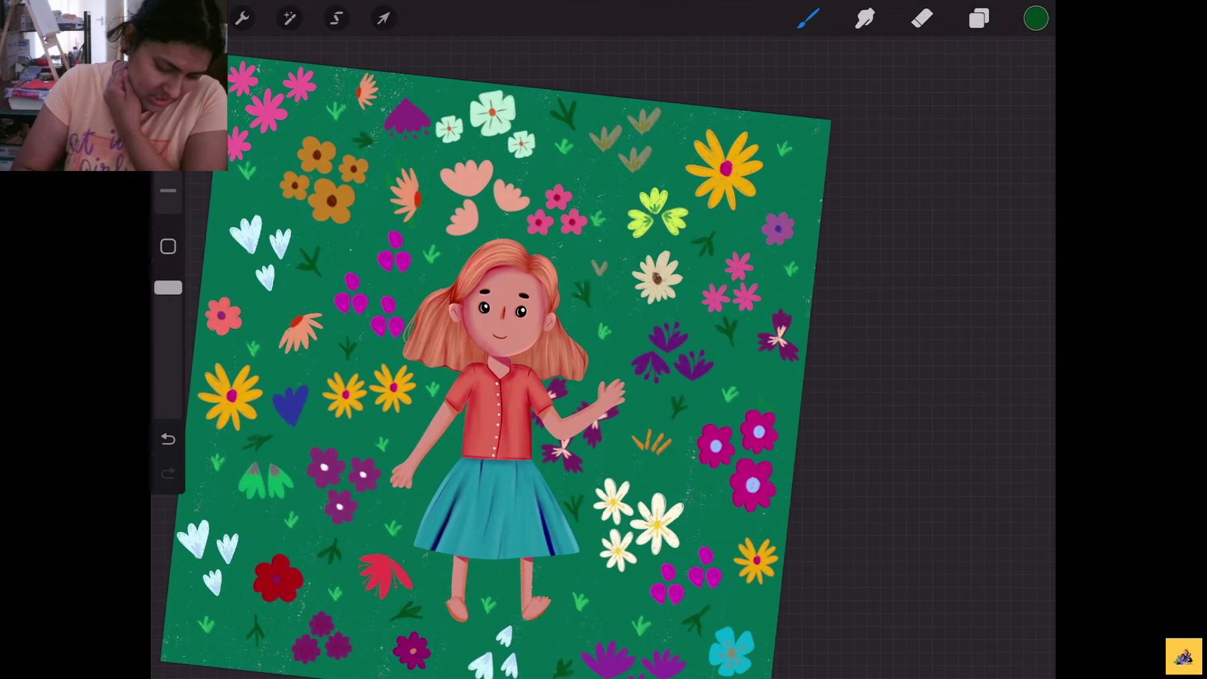
drag(799, 153, 801, 175)
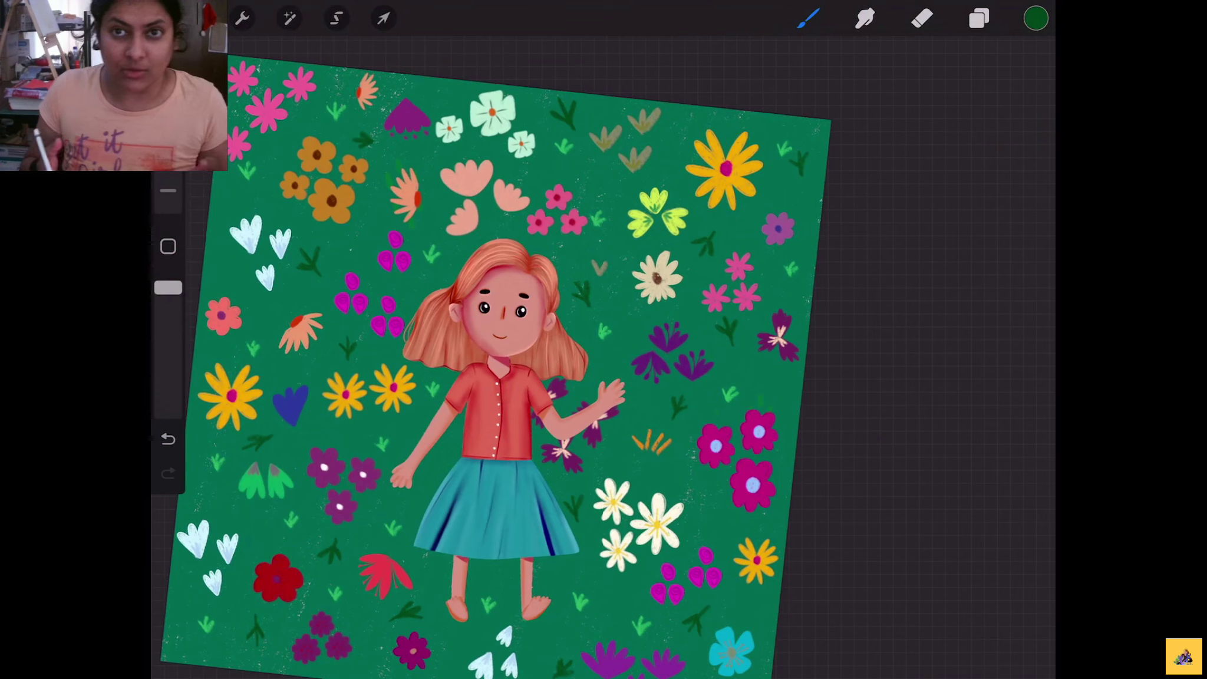
scroll(513, 366, down, 3)
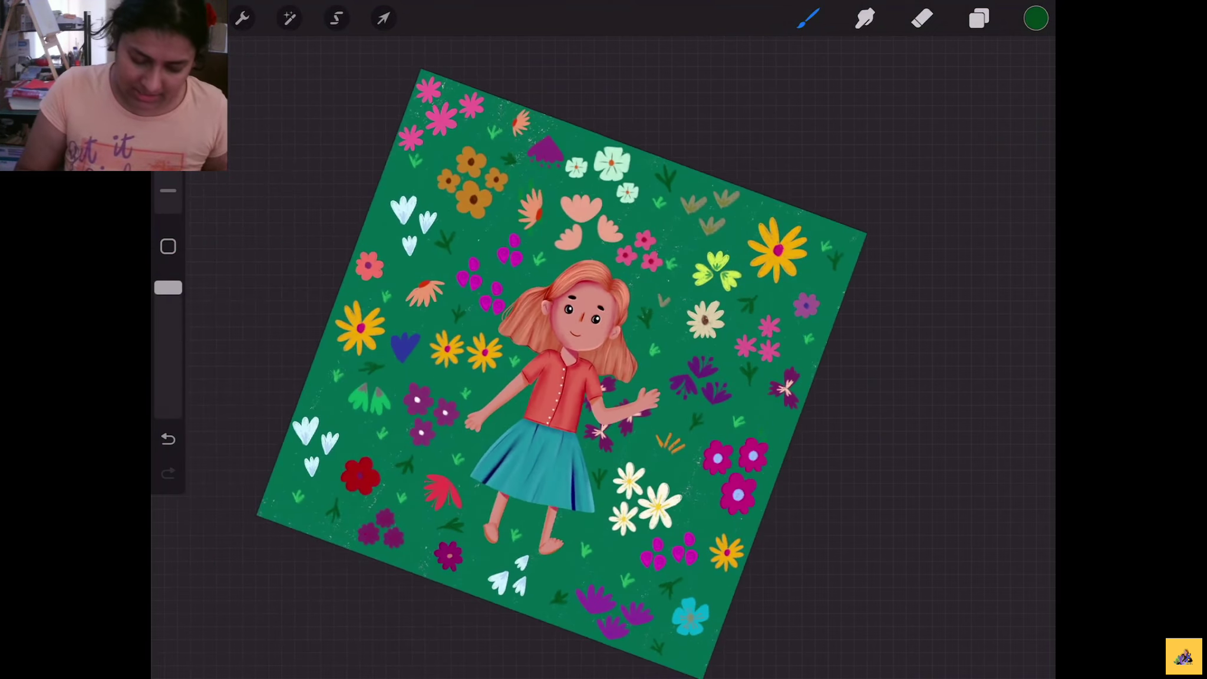
scroll(707, 324, up, 3)
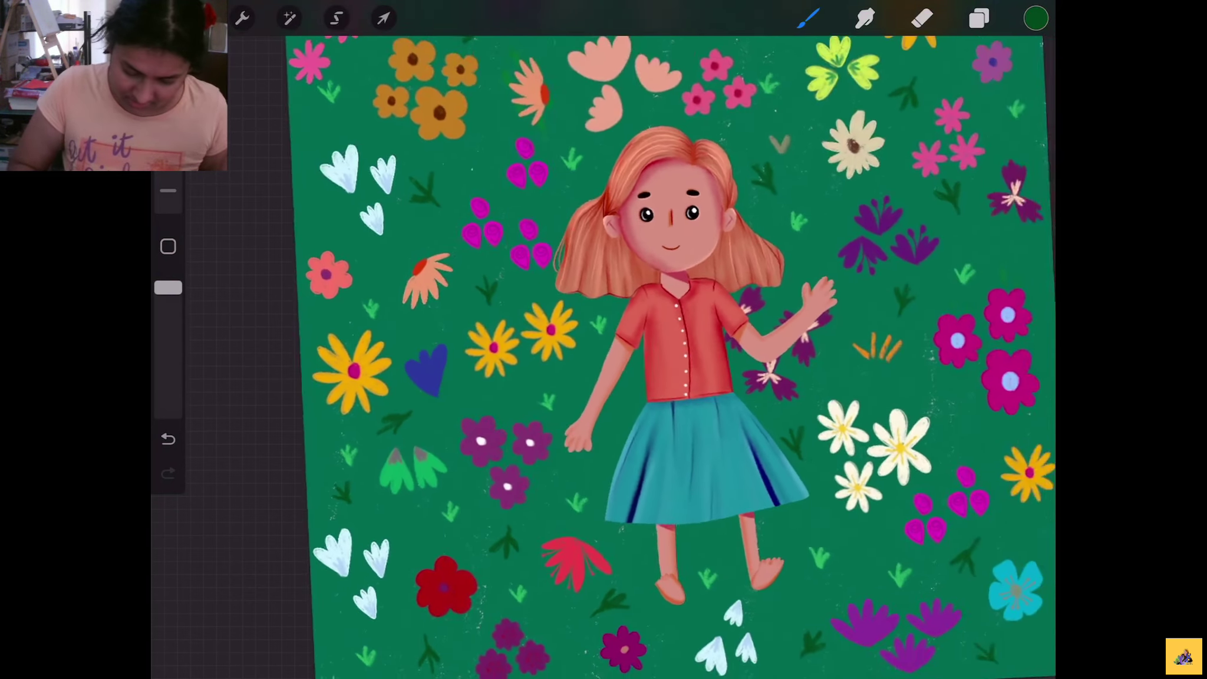
Add small grass sprigs beside the girl's arm and near the meadow's top-left edge
scroll(672, 353, up, 1)
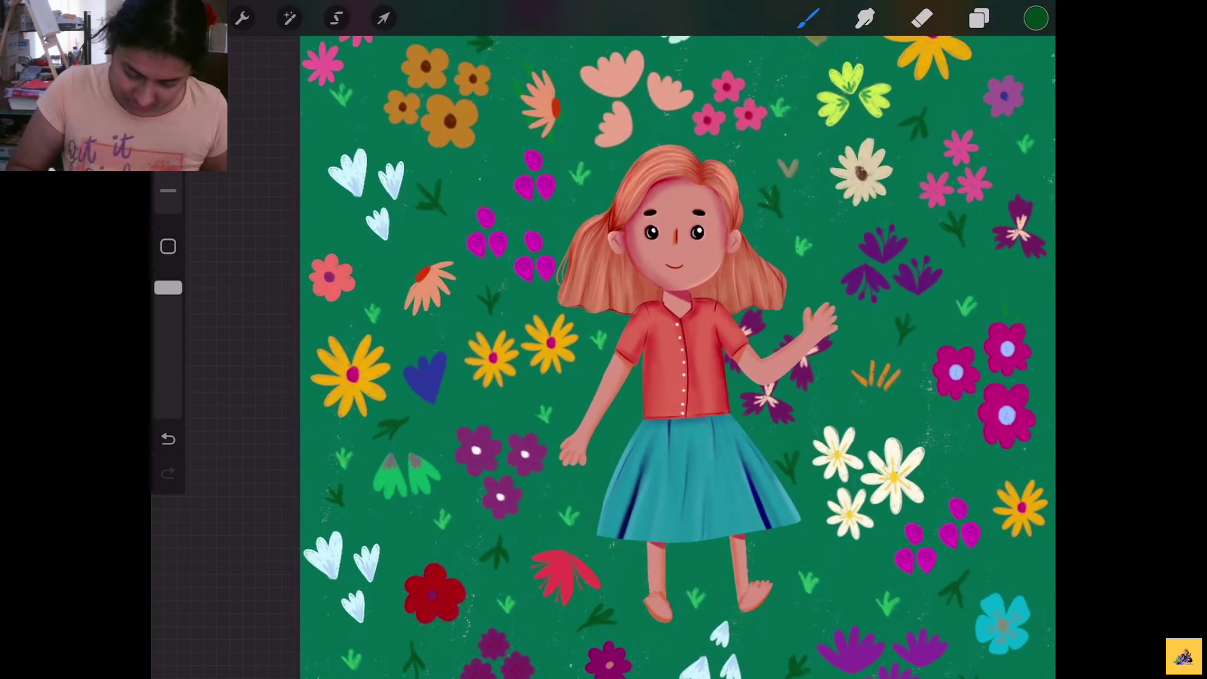
drag(620, 408, 625, 428)
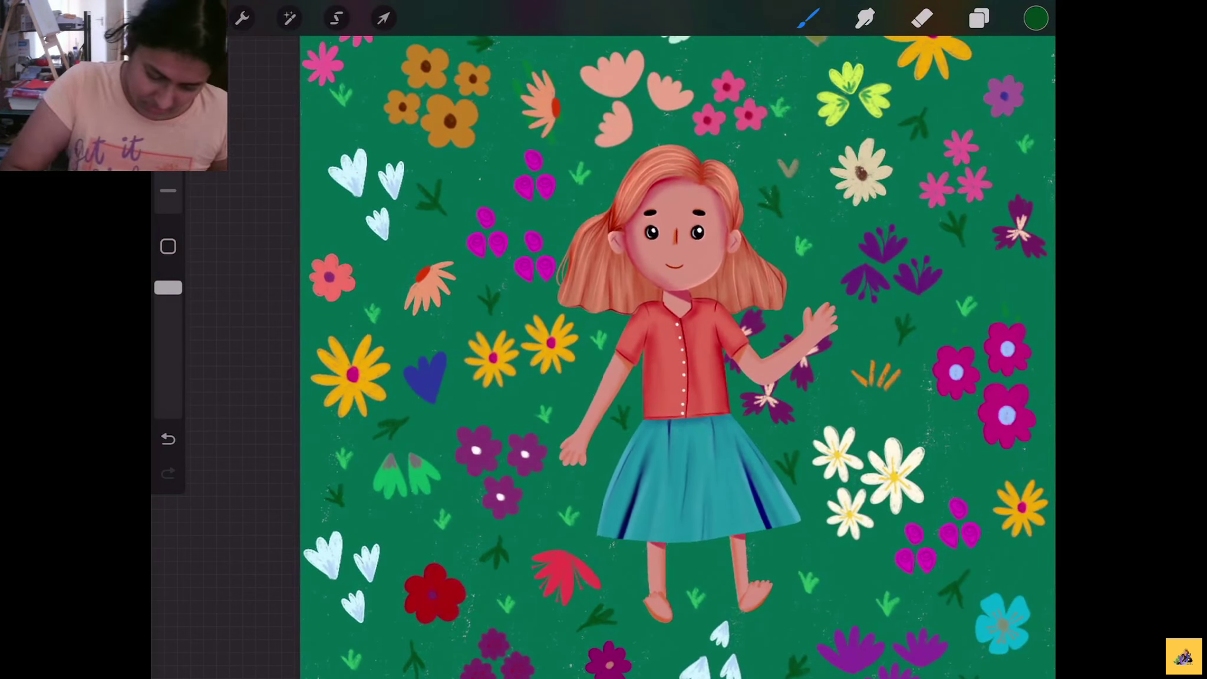
drag(320, 129, 338, 145)
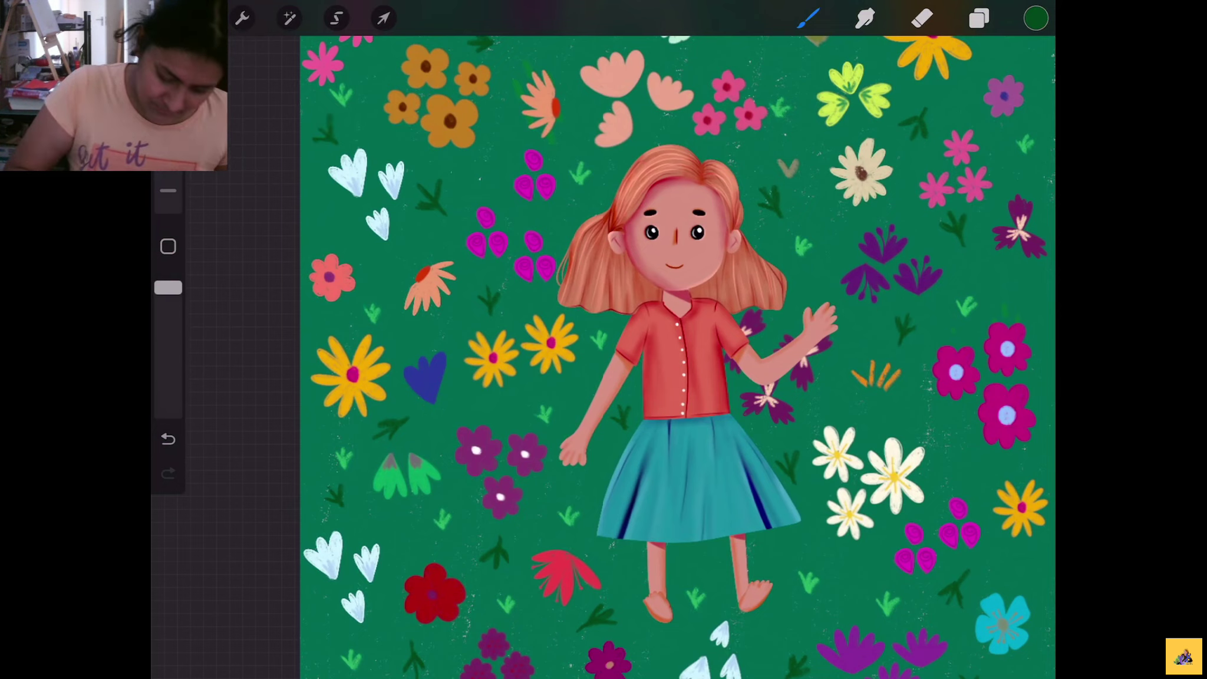
mouse_move(677, 354)
mouse_down()
mouse_move(660, 377)
mouse_move(589, 389)
mouse_move(501, 359)
mouse_up()
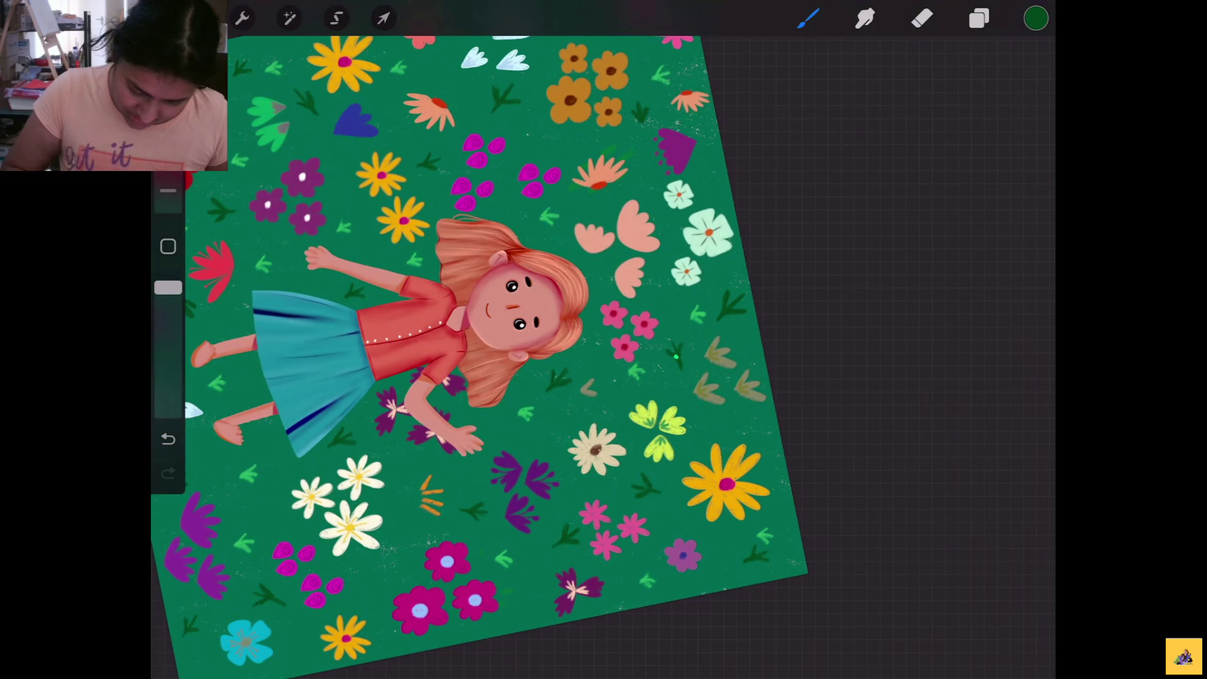
mouse_move(519, 304)
mouse_down()
mouse_move(568, 304)
mouse_move(678, 372)
mouse_up()
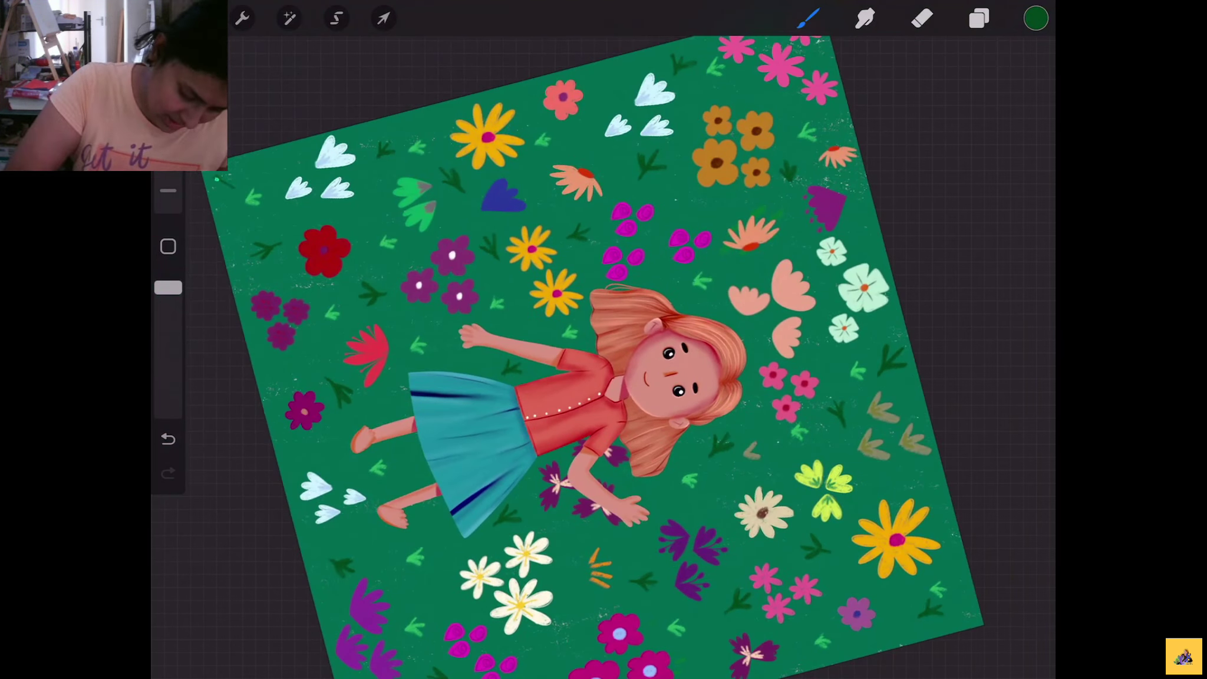
drag(219, 175, 227, 182)
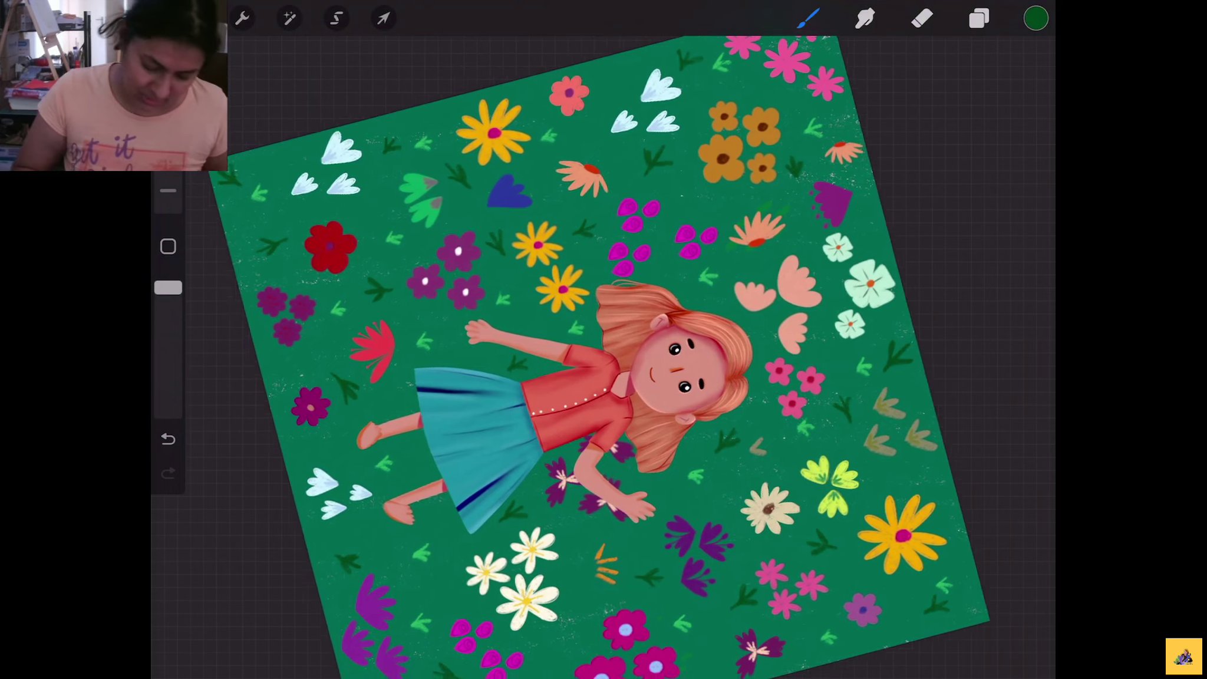
Enlarge the view around the girl and turn the canvas back upright and centred
mouse_move(678, 366)
mouse_down()
mouse_move(648, 360)
mouse_move(819, 224)
mouse_up()
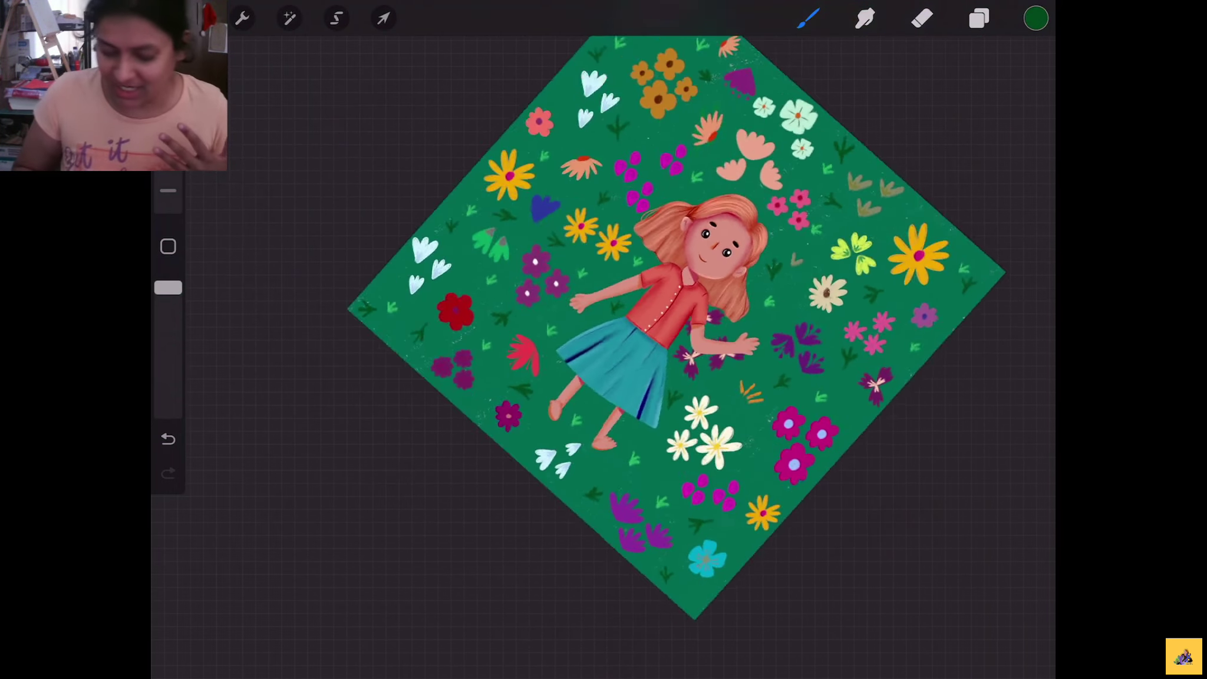
drag(678, 353, 548, 353)
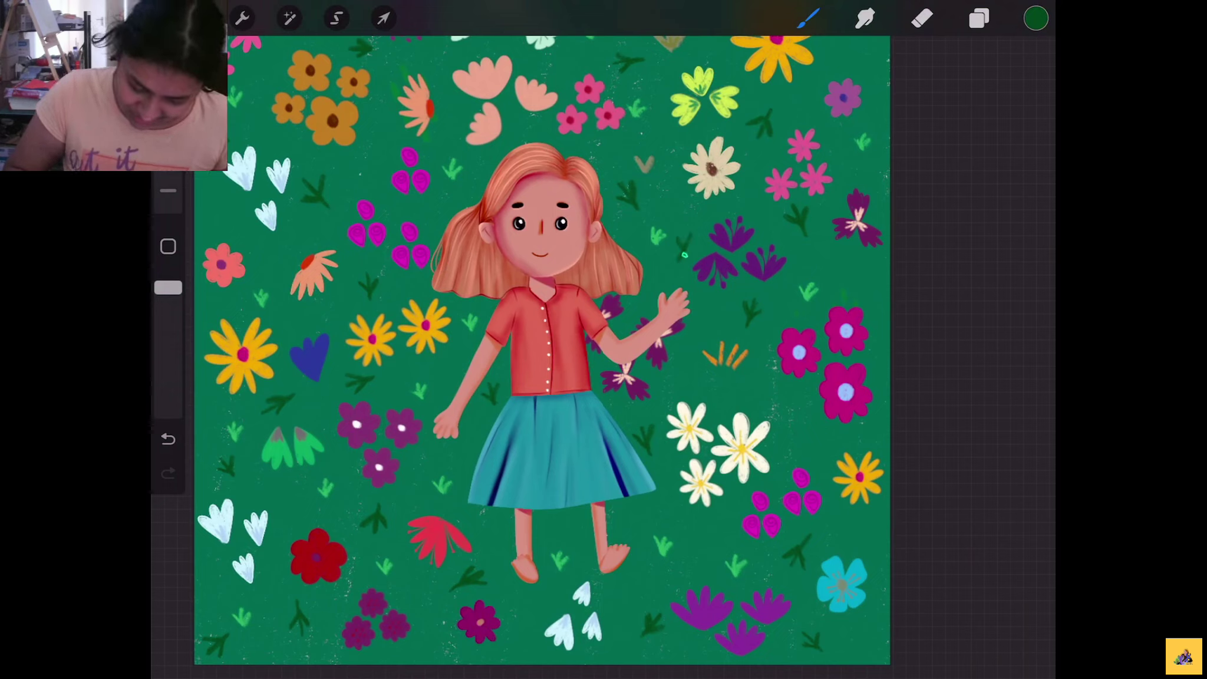
key(ctrl+z)
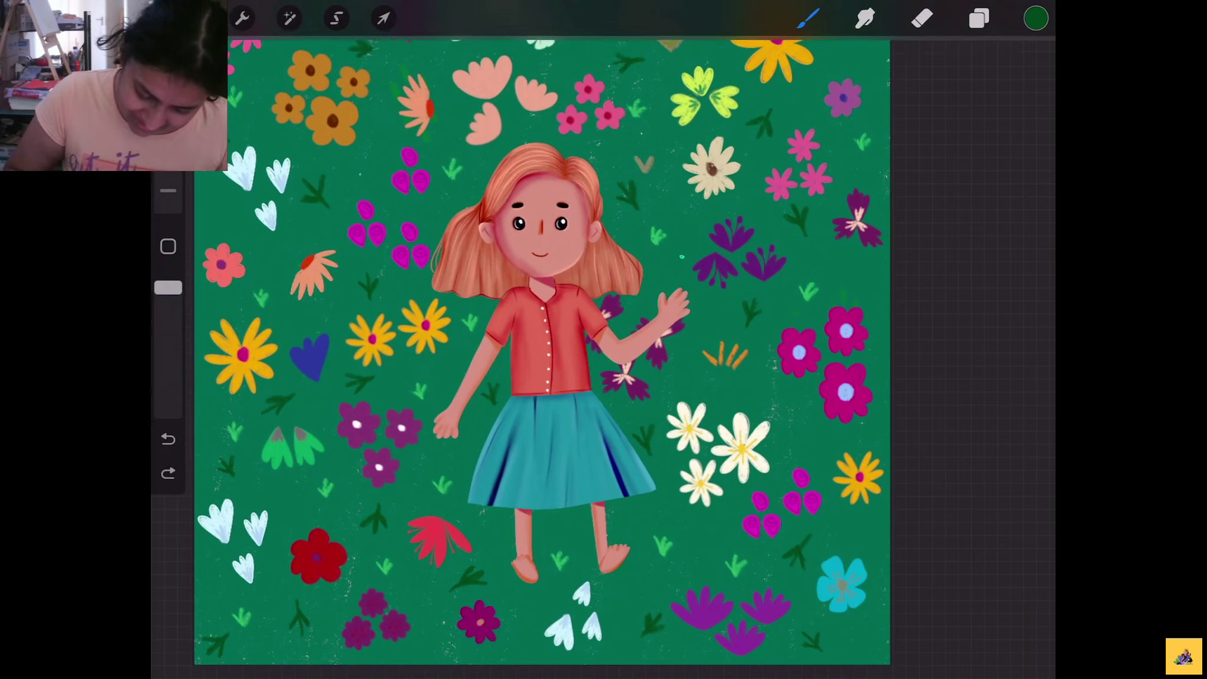
key(ctrl+shift+z)
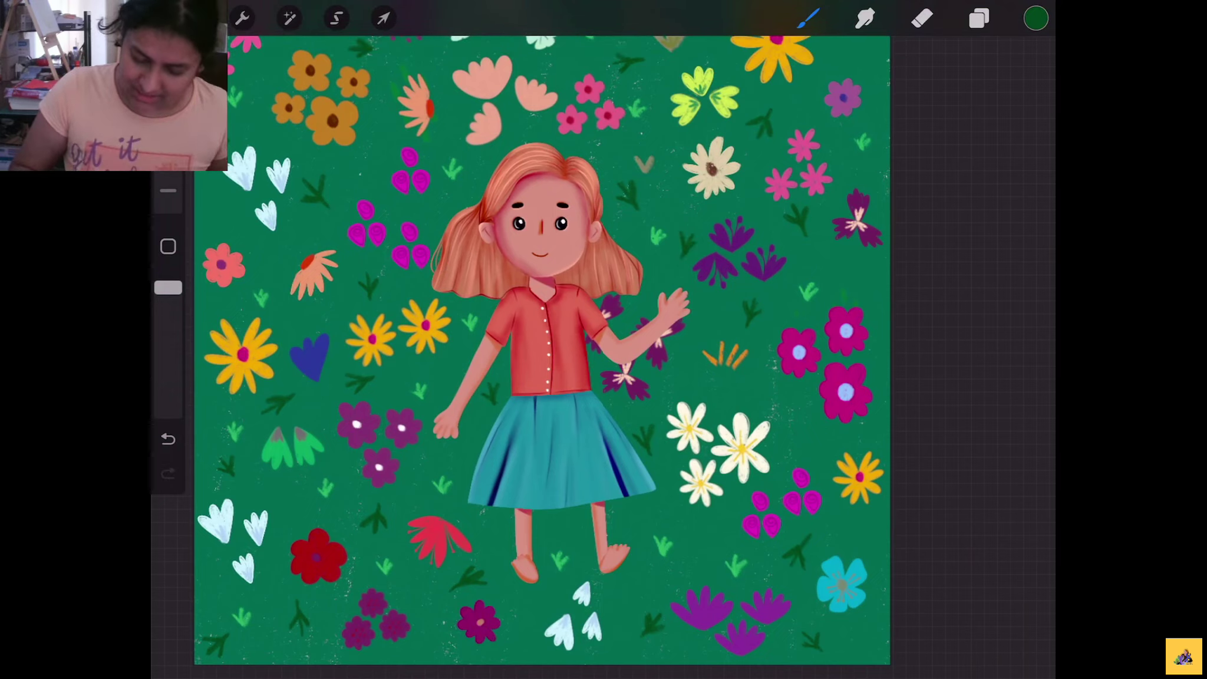
Add a V-shaped grass blade on the right of the meadow and review the whole illustration
drag(858, 275, 864, 257)
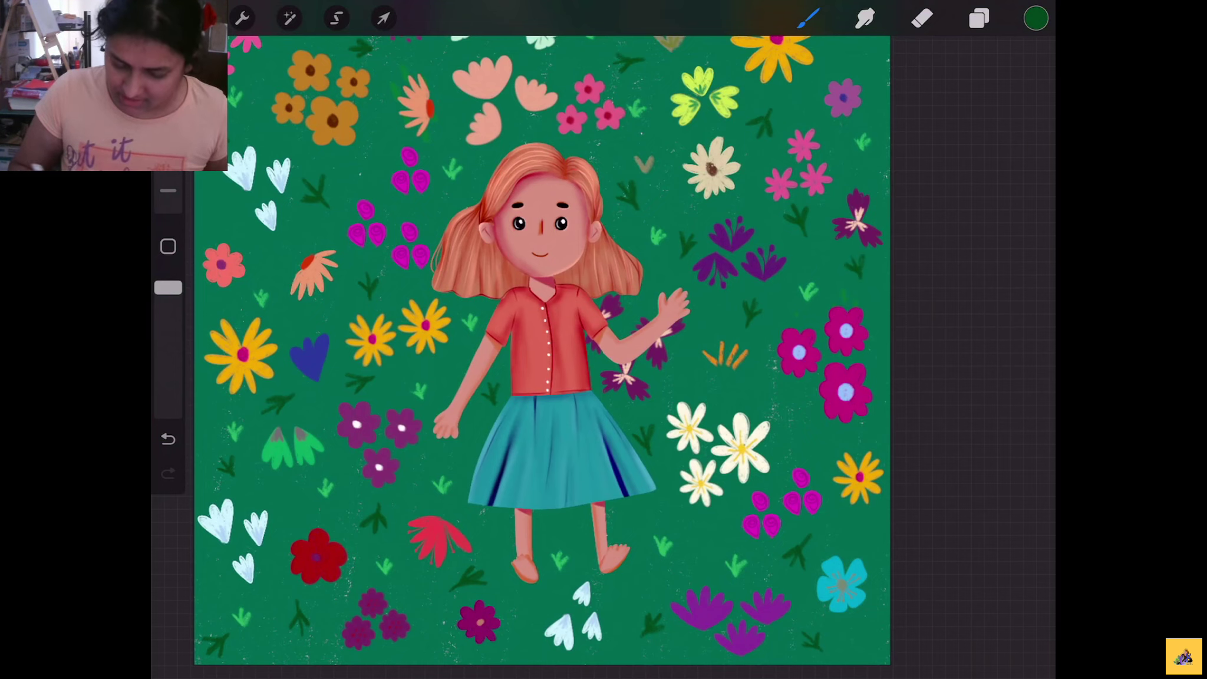
scroll(542, 347, down, 3)
scroll(678, 389, up, 5)
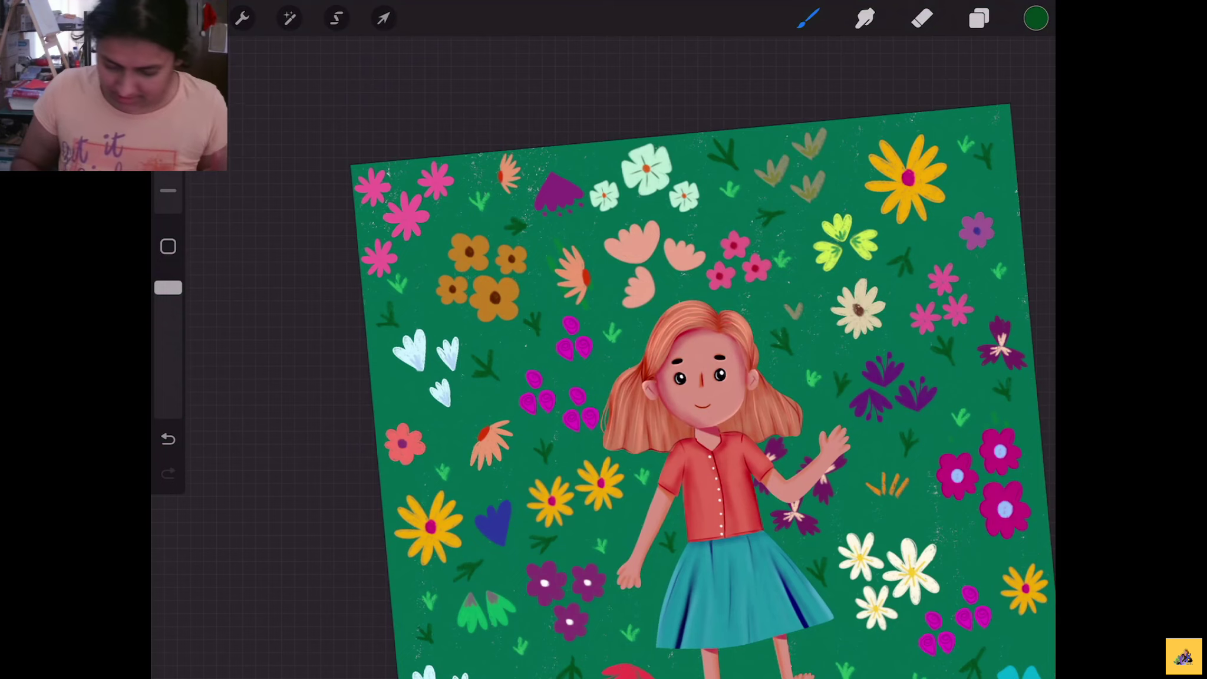
scroll(589, 354, down, 4)
scroll(589, 354, down, 3)
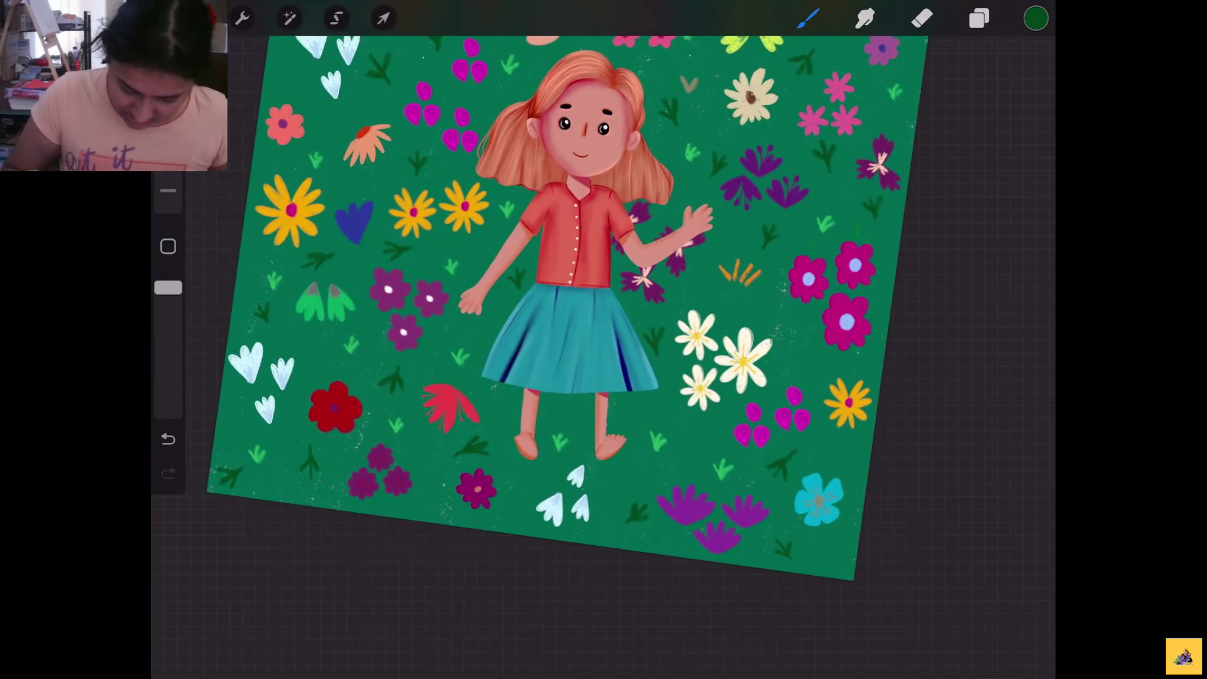
scroll(589, 324, down, 3)
scroll(648, 354, down, 2)
scroll(666, 353, down, 2)
scroll(660, 354, down, 2)
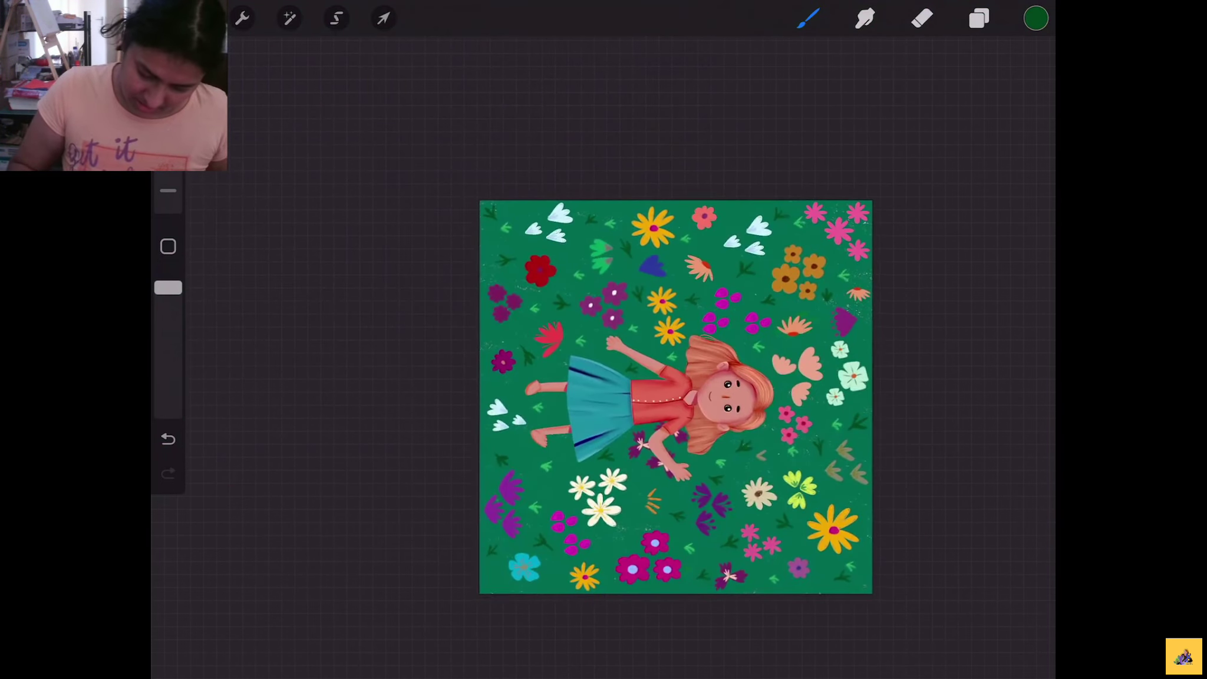
scroll(604, 353, up, 5)
scroll(604, 354, up, 3)
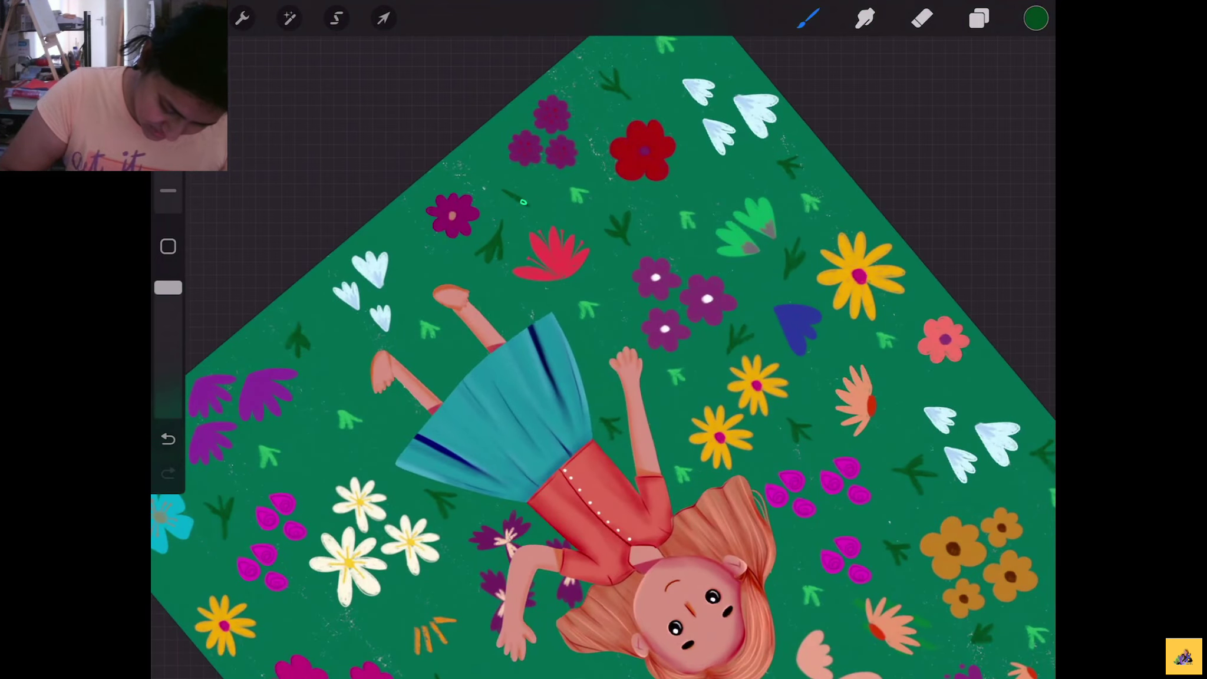
scroll(603, 354, down, 4)
scroll(604, 354, up, 2)
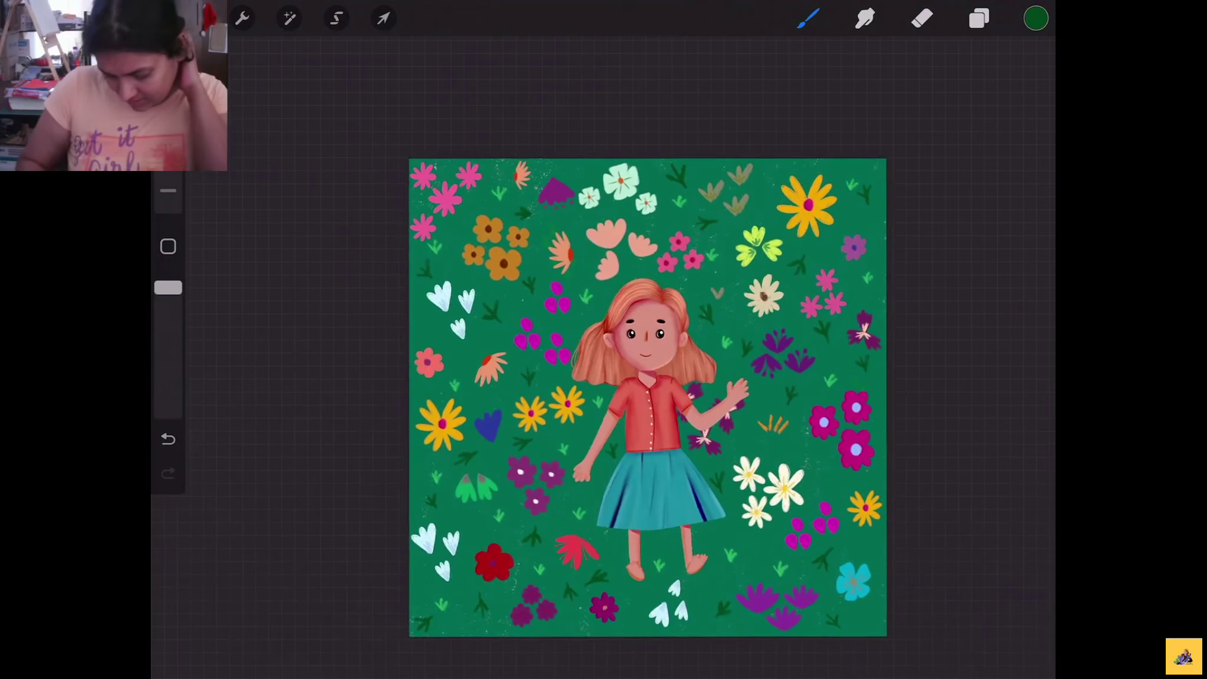
scroll(603, 354, up, 3)
scroll(595, 353, down, 1)
scroll(589, 353, up, 2)
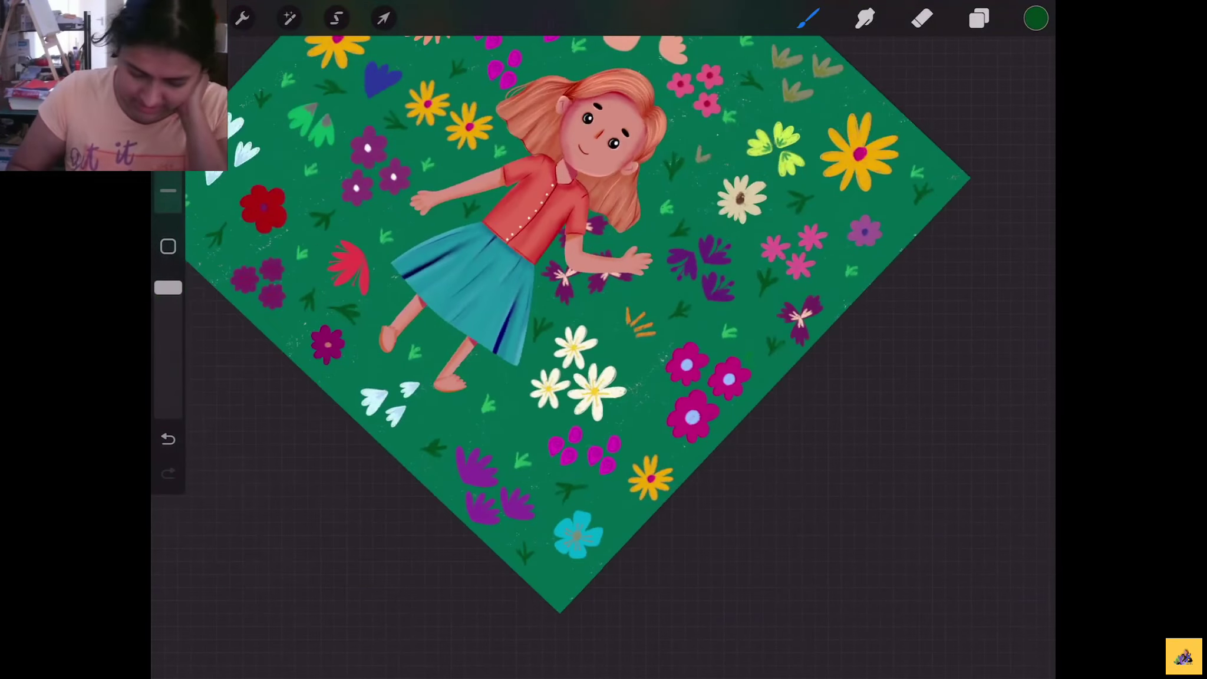
scroll(619, 324, up, 3)
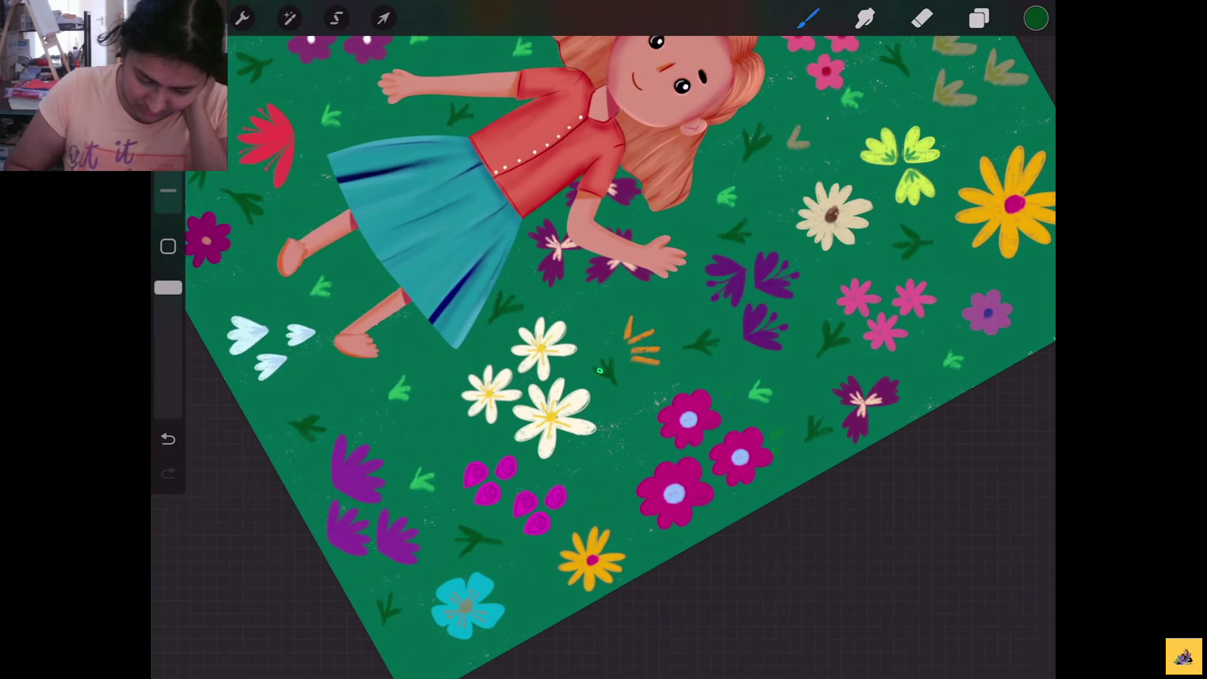
scroll(604, 354, down, 3)
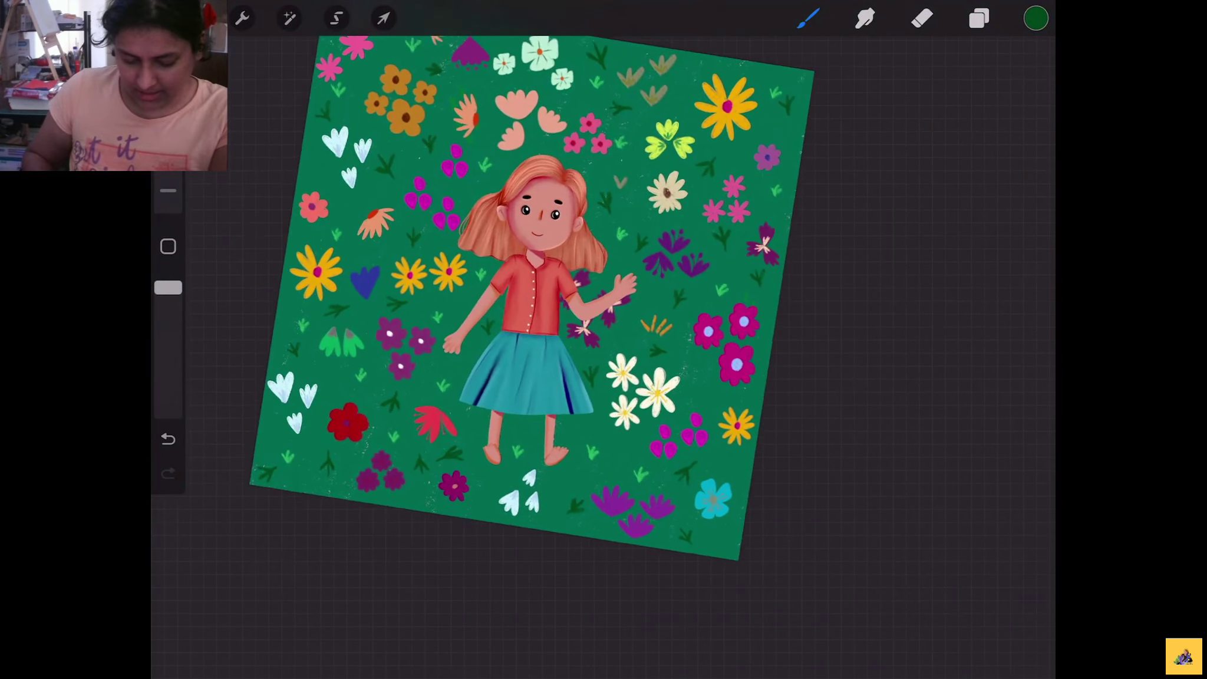
scroll(603, 339, down, 2)
scroll(613, 345, up, 1)
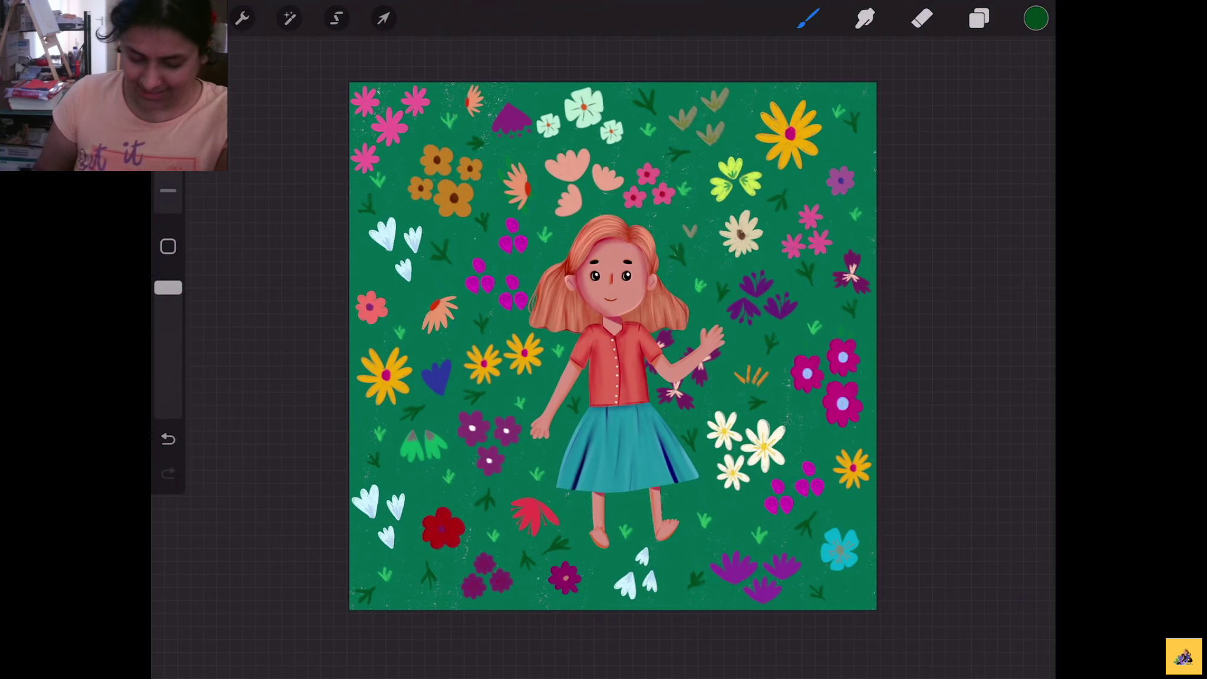
Delete hidden Layer 9 and add a new Colour Burn layer above Layer 8
click(978, 19)
click(884, 422)
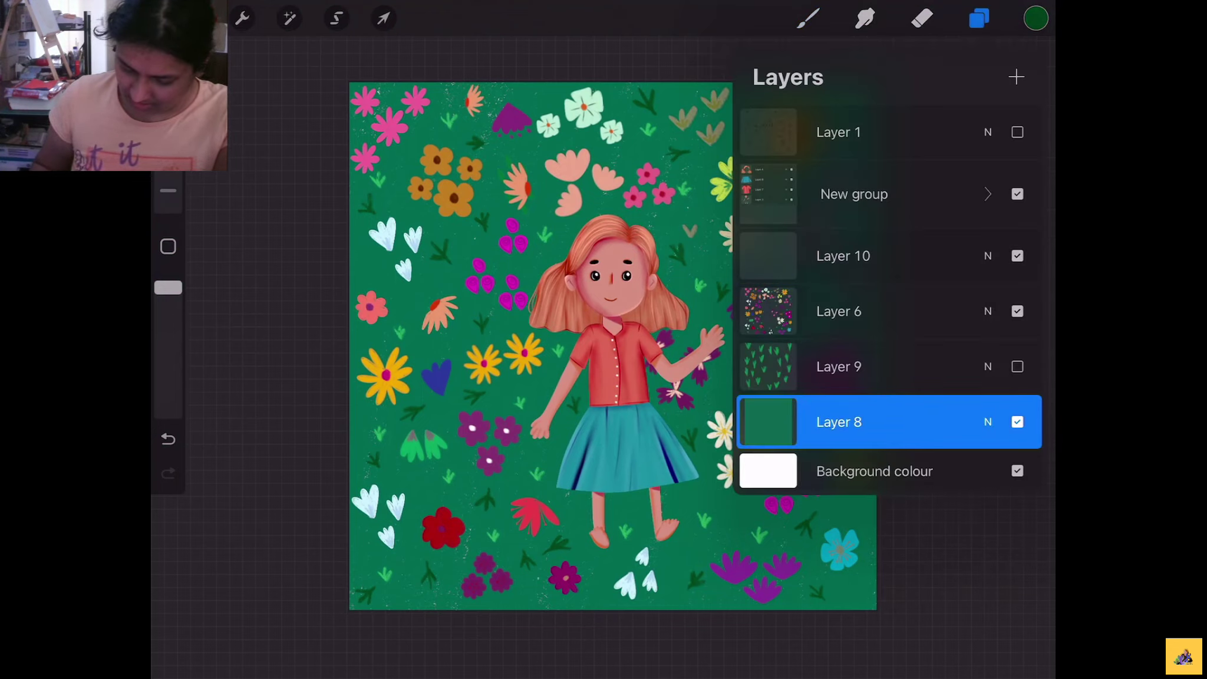
drag(943, 366, 796, 366)
click(1029, 366)
click(1016, 77)
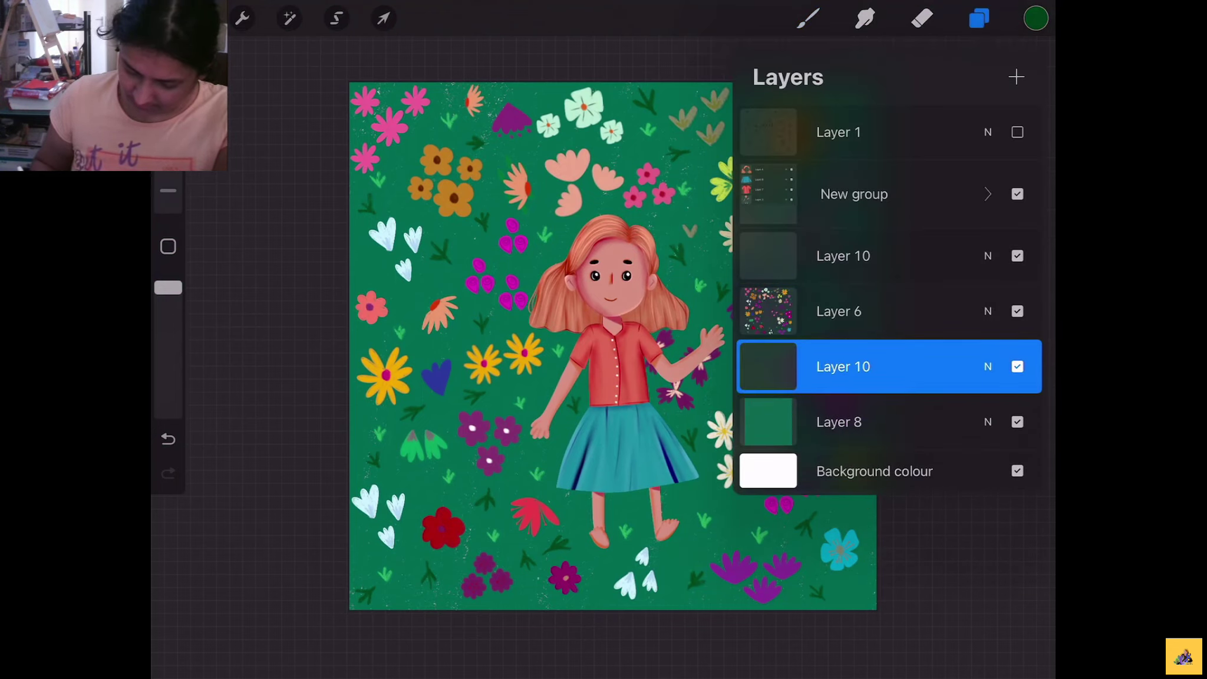
click(987, 364)
mouse_move(884, 422)
mouse_down()
mouse_move(884, 590)
mouse_move(884, 517)
mouse_up()
click(988, 283)
Pick a muted purple colour and the Gouache 1 brush for shading
click(1036, 18)
click(790, 546)
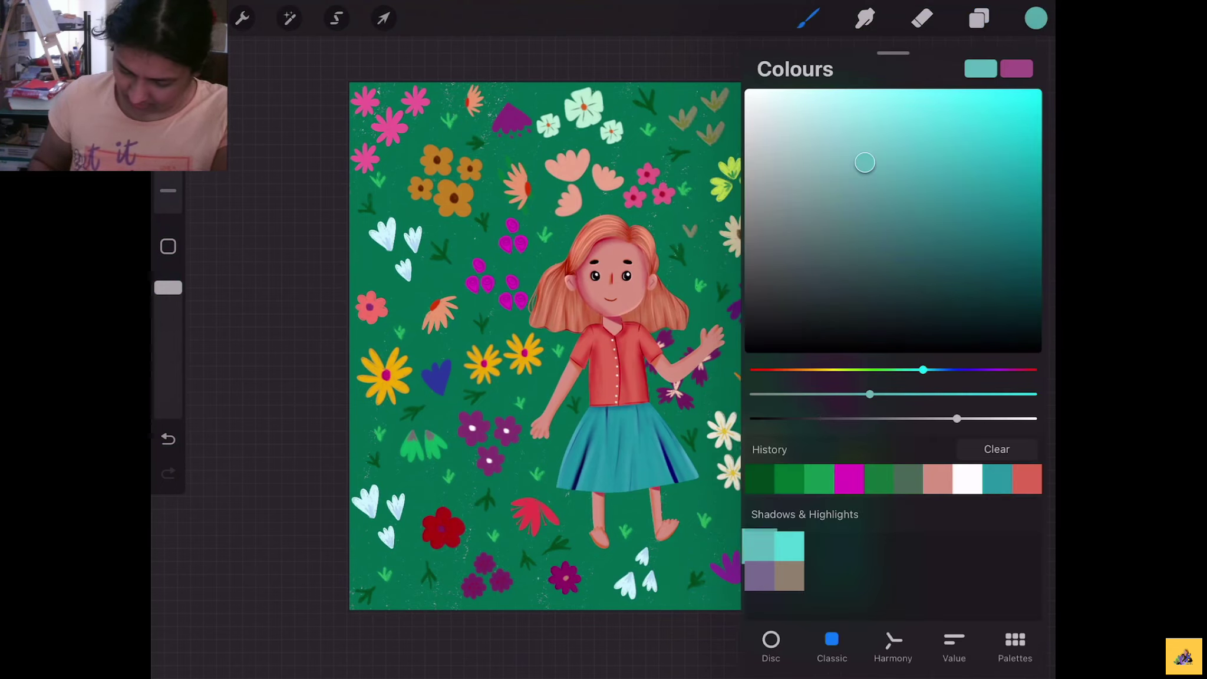
click(759, 575)
click(808, 18)
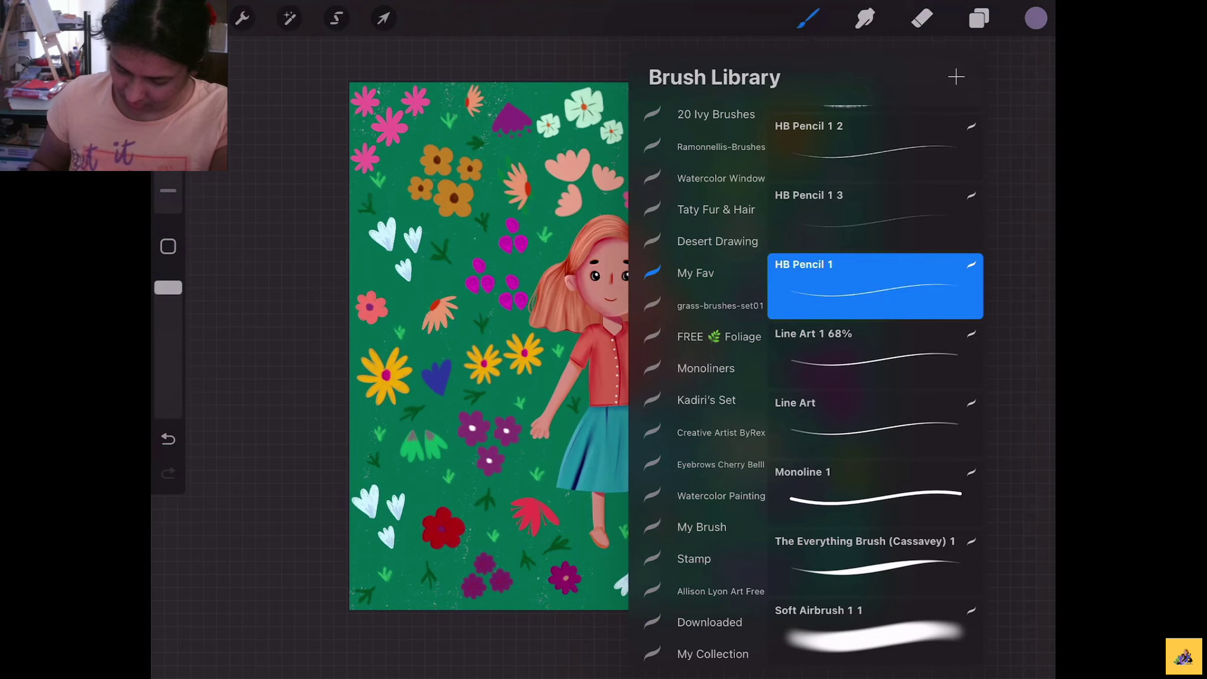
scroll(875, 377, up, 5)
click(875, 326)
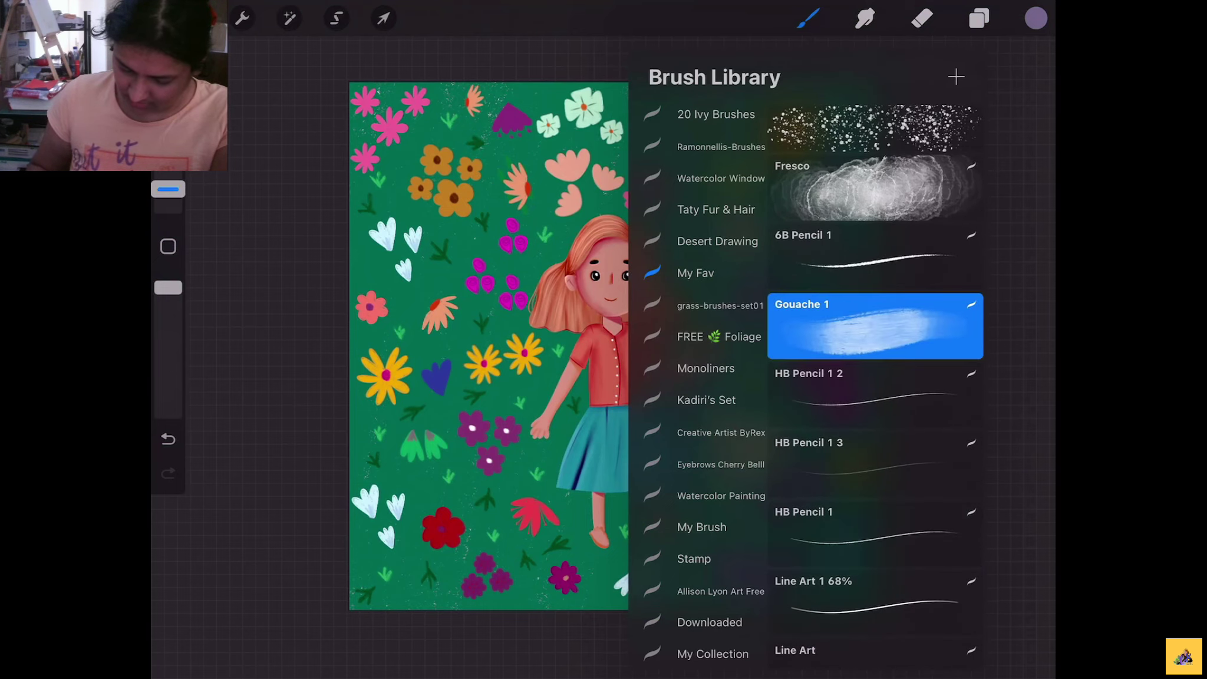
click(979, 18)
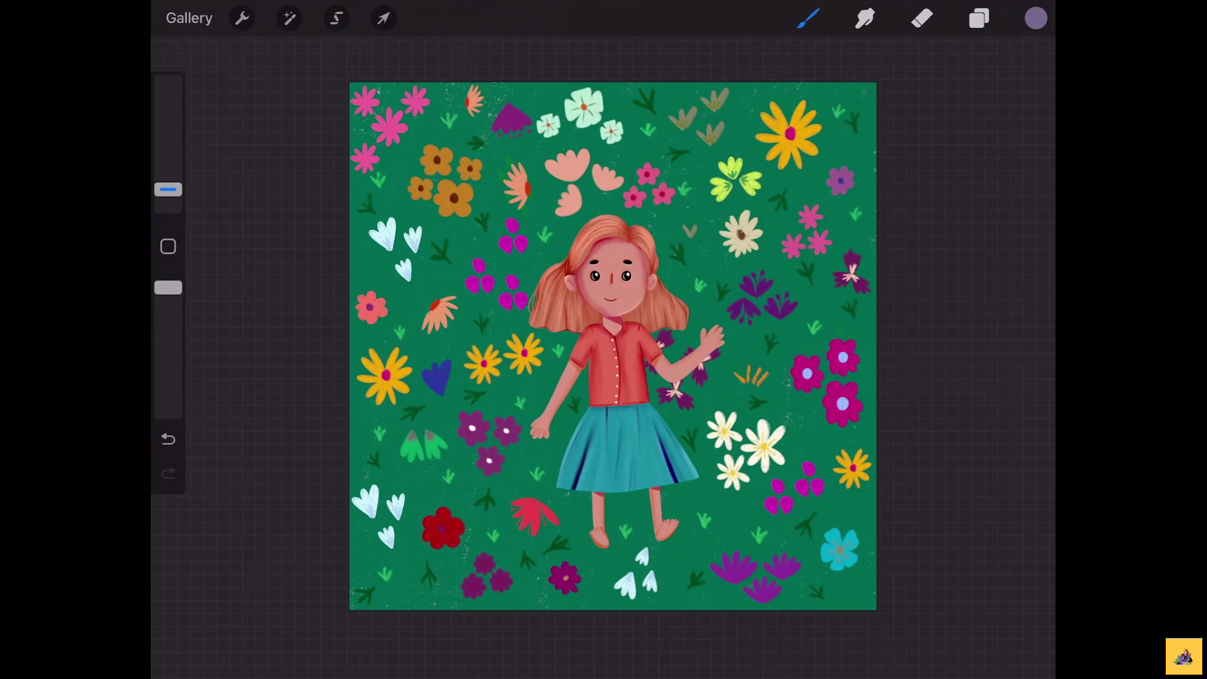
Paint purple shadow strokes along the top and right side of the girl's hair
scroll(613, 346, up, 2)
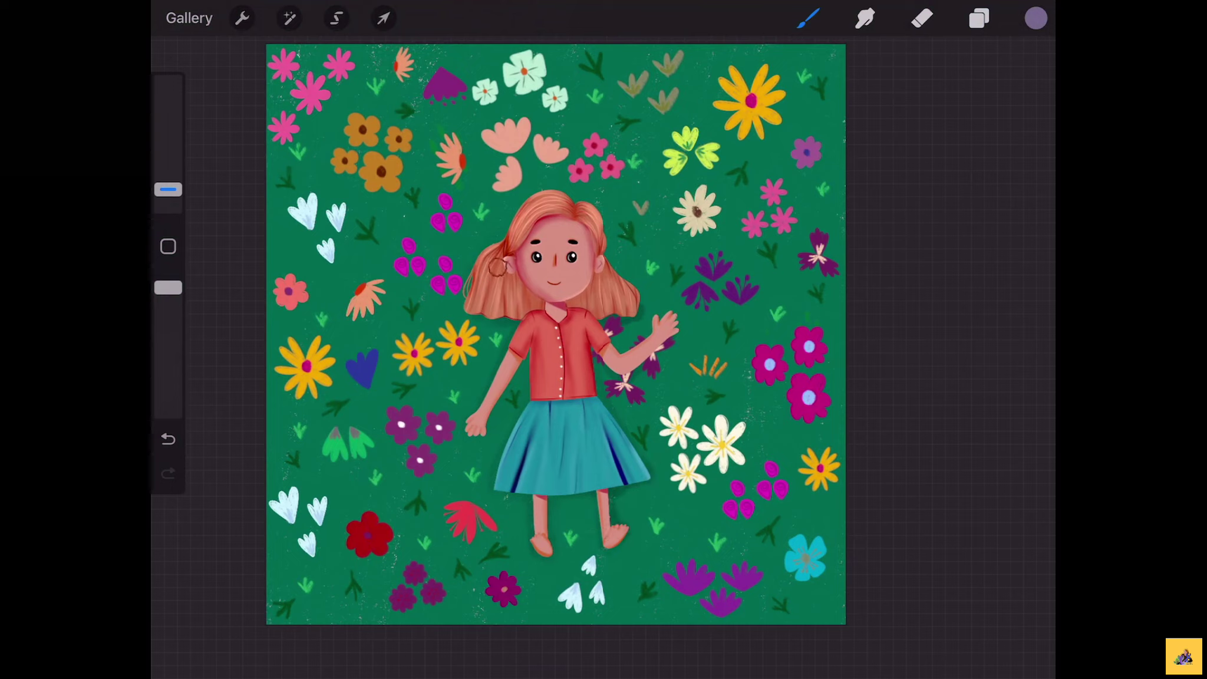
drag(548, 204, 585, 206)
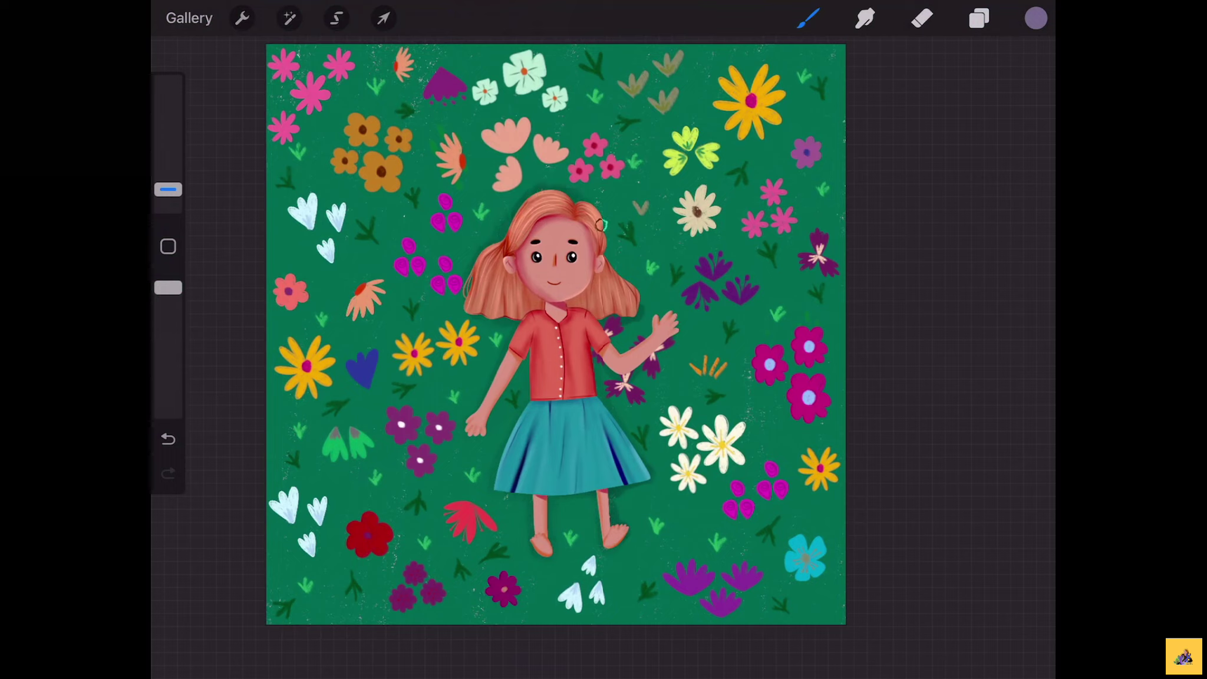
drag(600, 224, 645, 303)
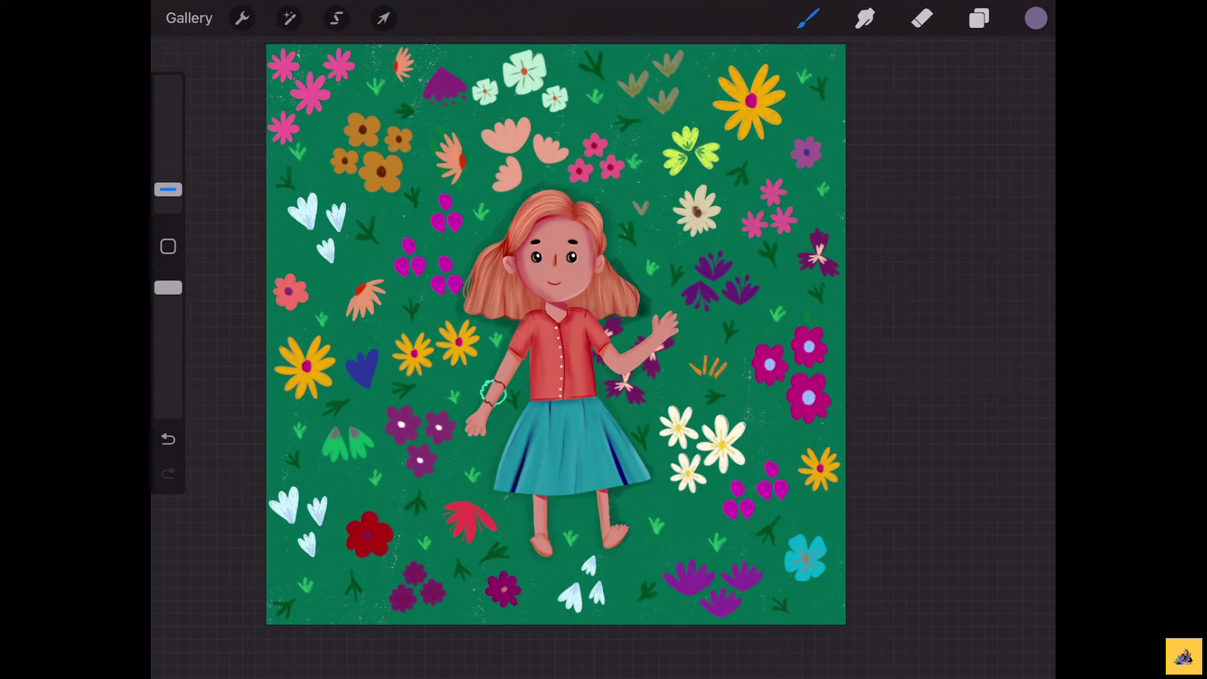
scroll(555, 334, down, 5)
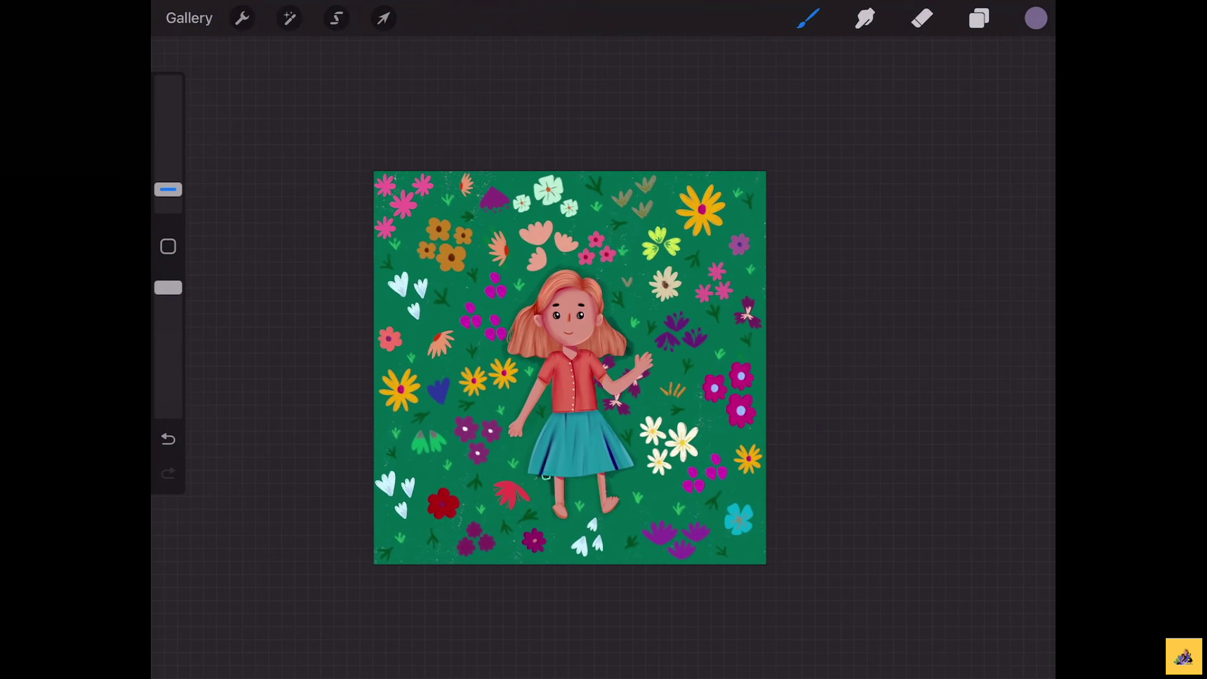
key(ctrl+z)
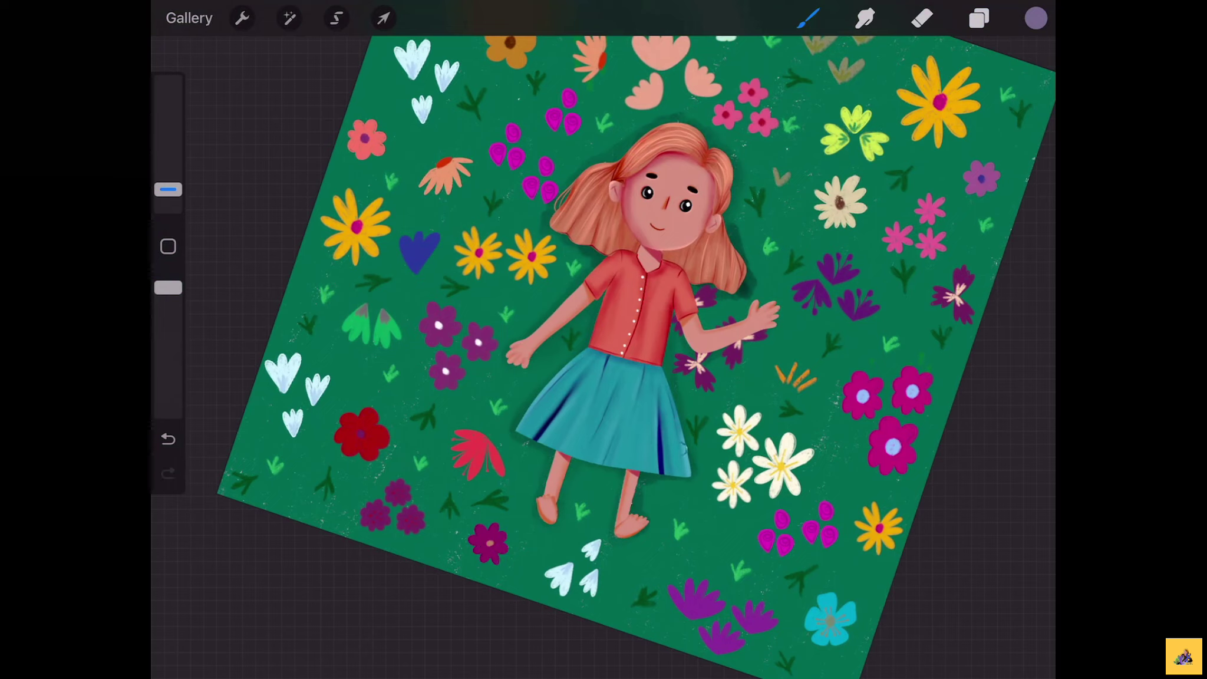
key(ctrl+0)
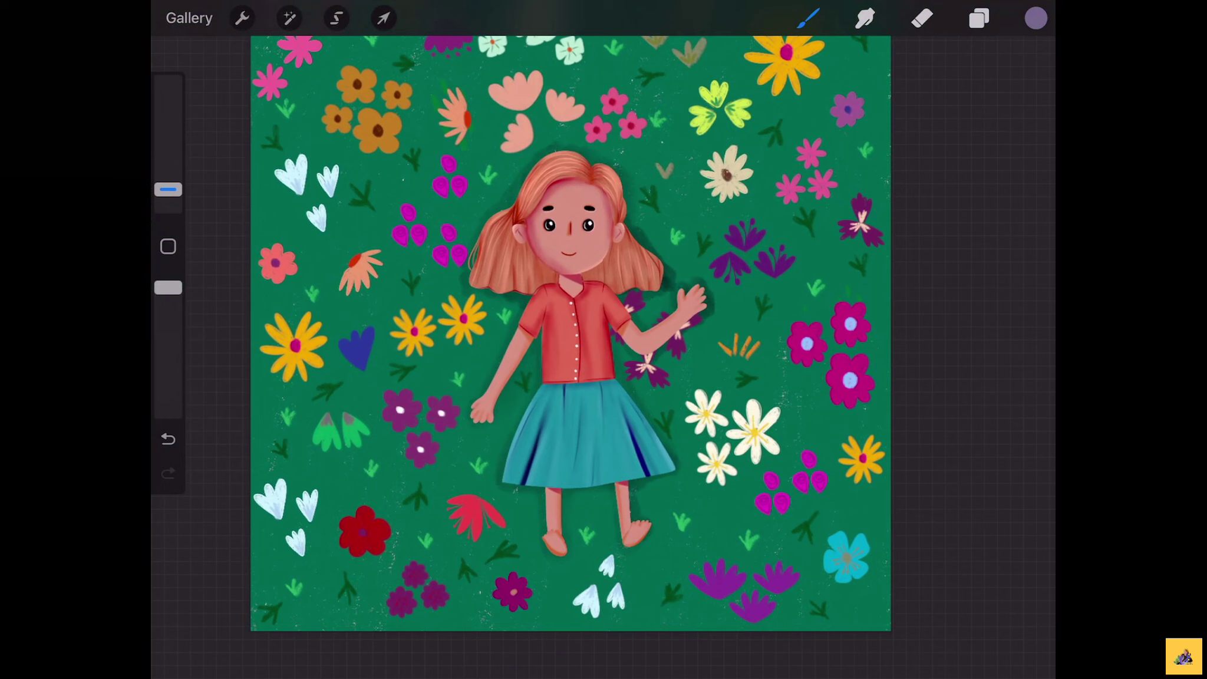
Choose the Gaussian Blur adjustment for the shadow layer
scroll(570, 333, down, 3)
click(289, 17)
click(258, 264)
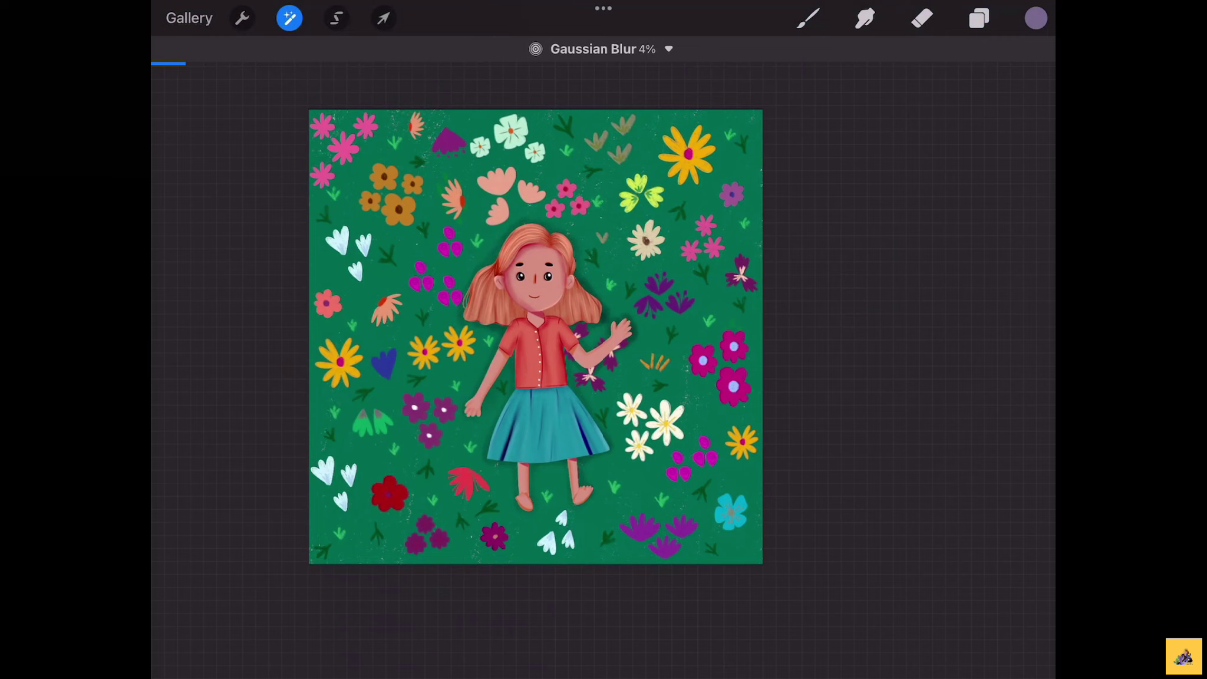
Apply the Gaussian Blur to the shadow and undo stray paint strokes
key(b)
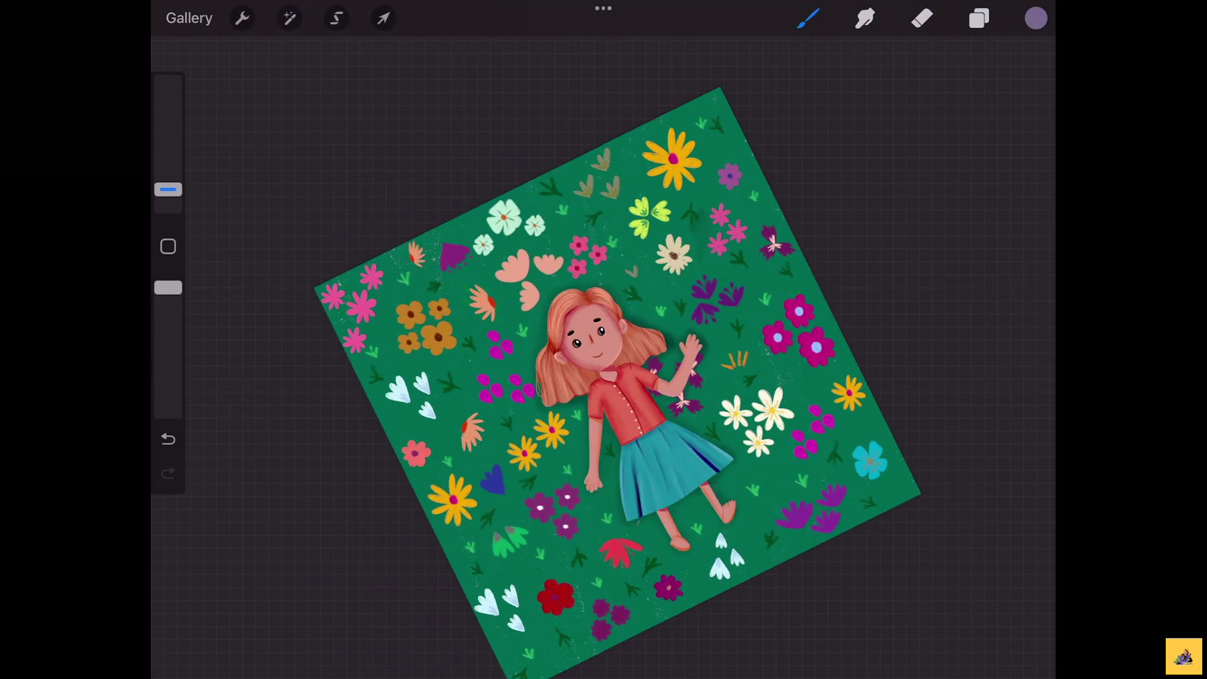
key(ctrl+z)
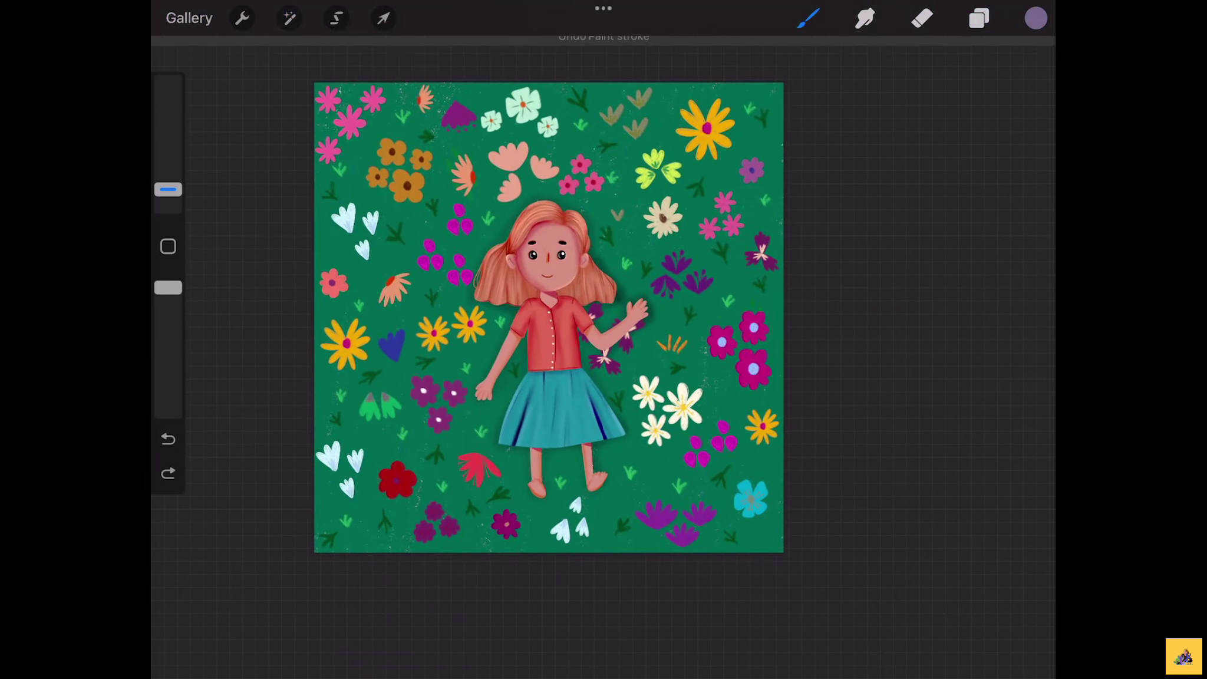
click(406, 163)
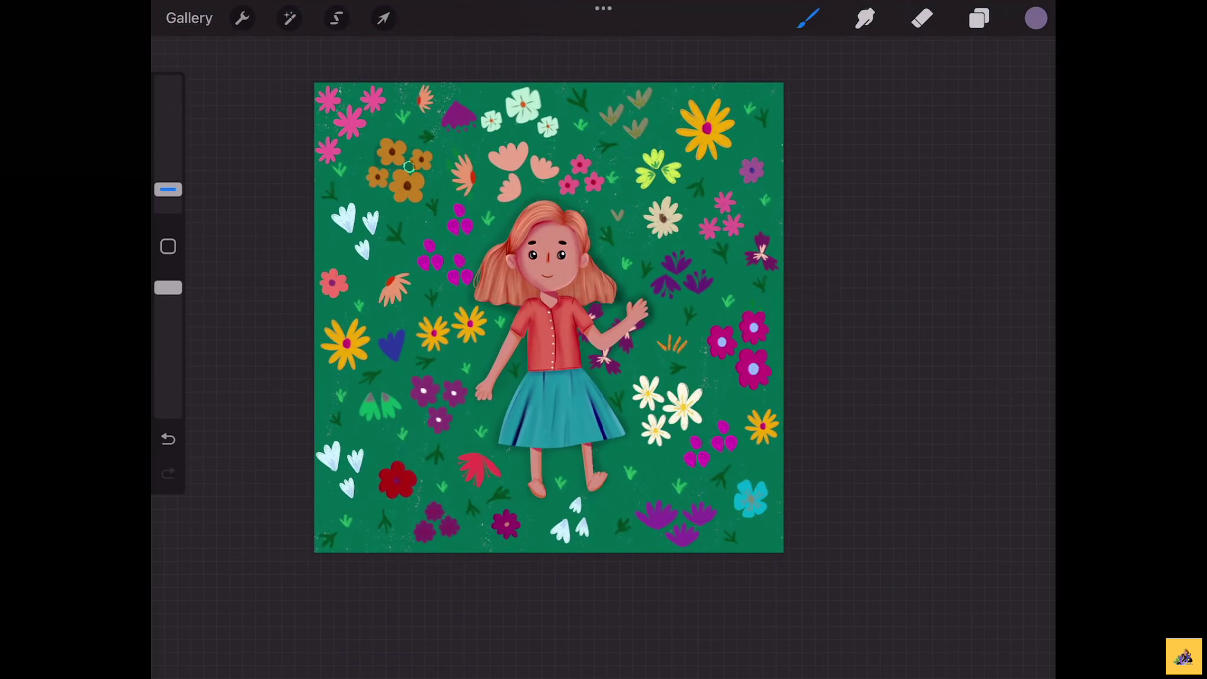
key(ctrl+z)
key(ctrl+z)
Add a Colour Burn Layer 11 and brush a dark shadow beside the cream daisy
click(979, 18)
click(1016, 76)
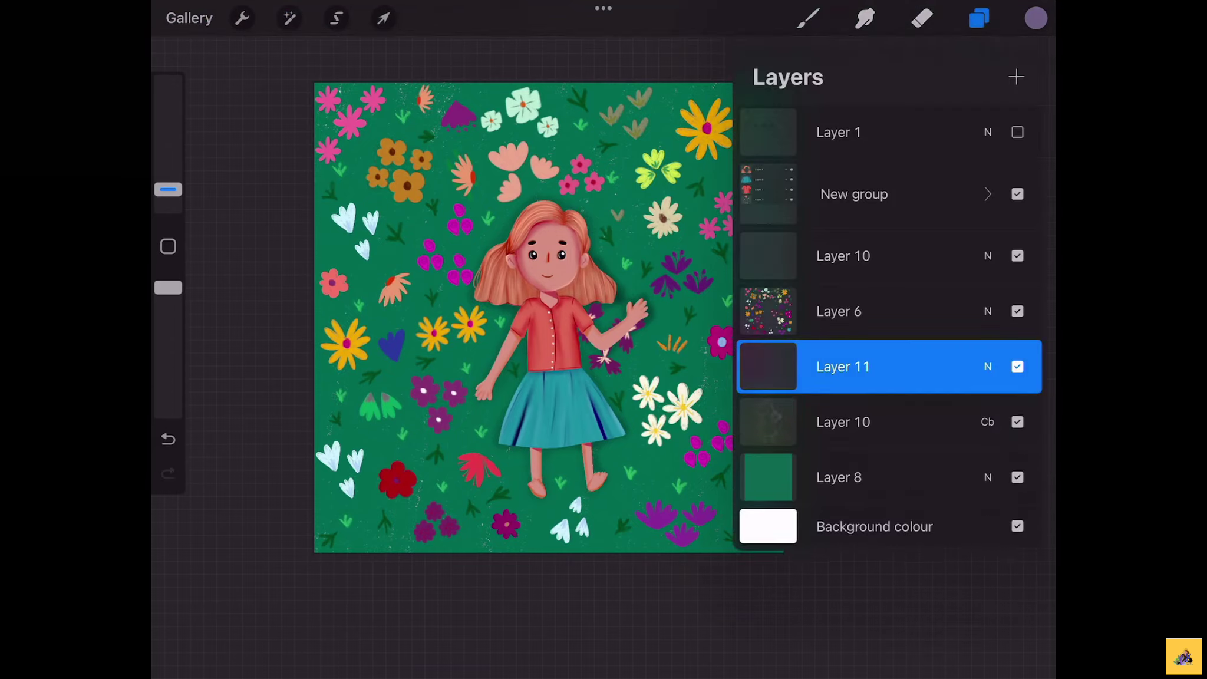
click(987, 364)
click(786, 517)
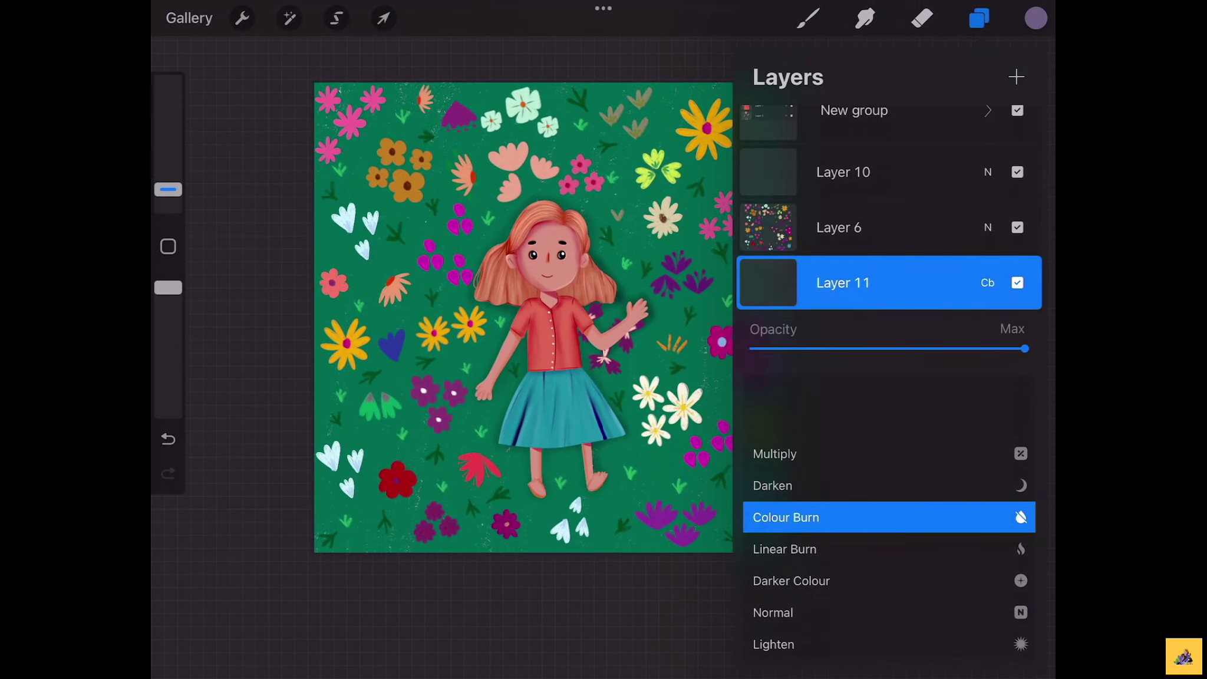
click(988, 283)
click(808, 18)
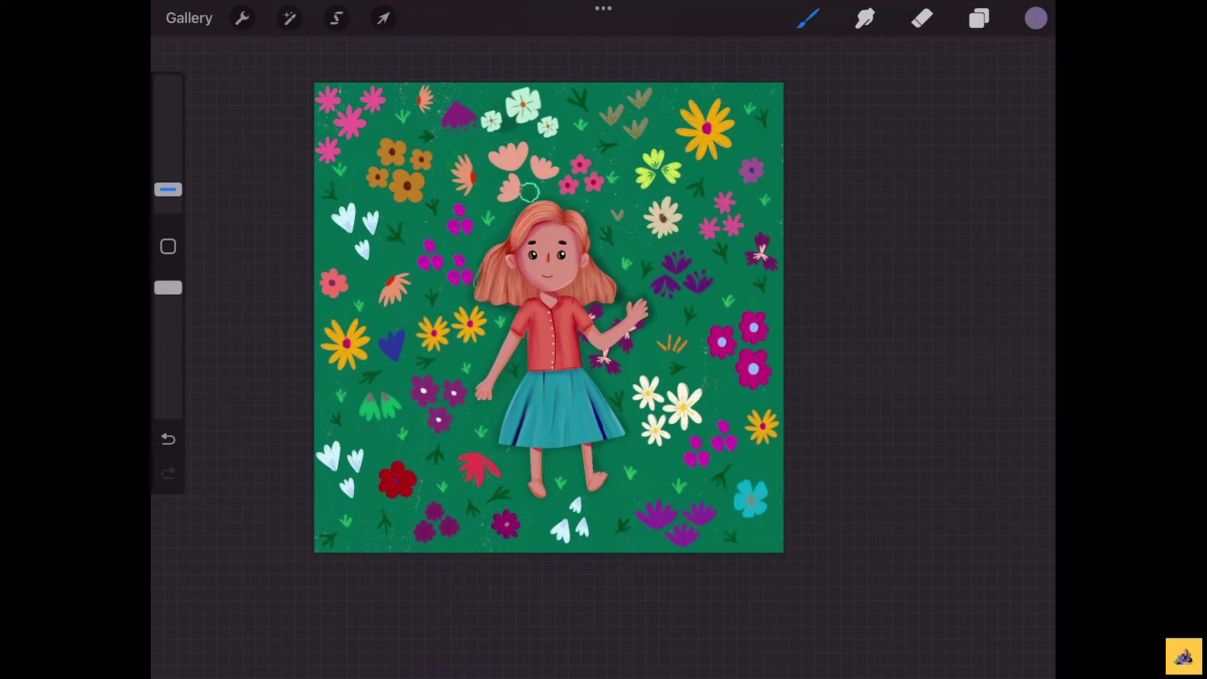
key(ctrl+z)
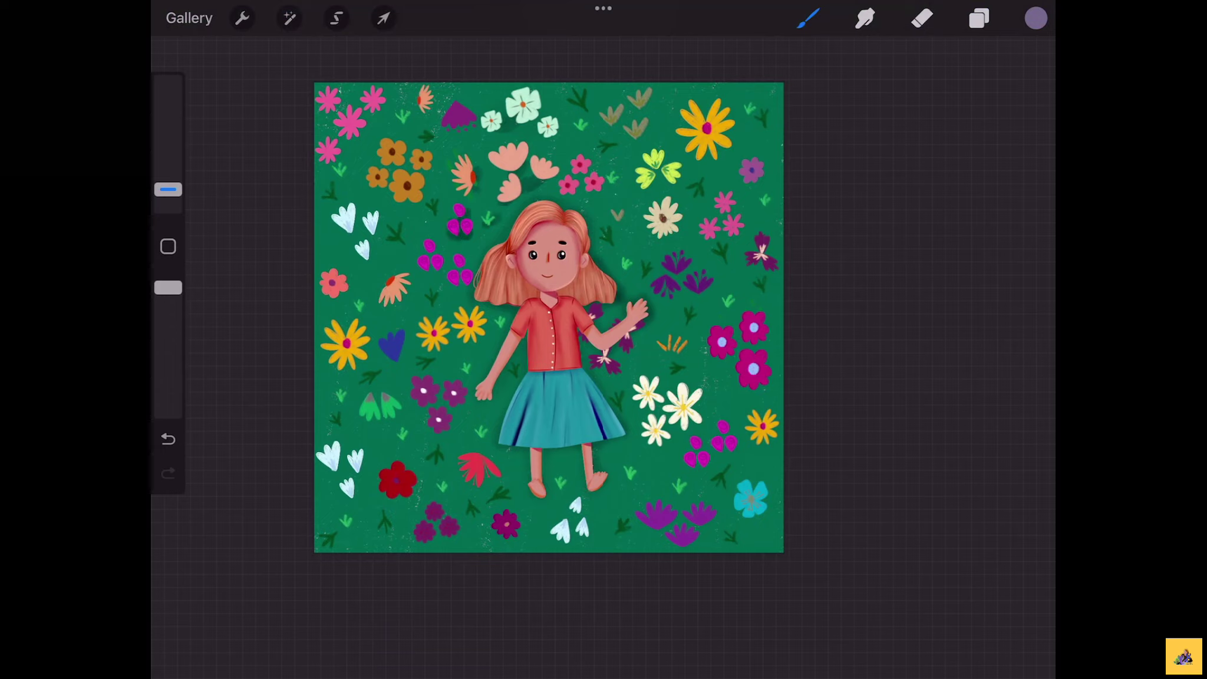
drag(678, 223, 733, 165)
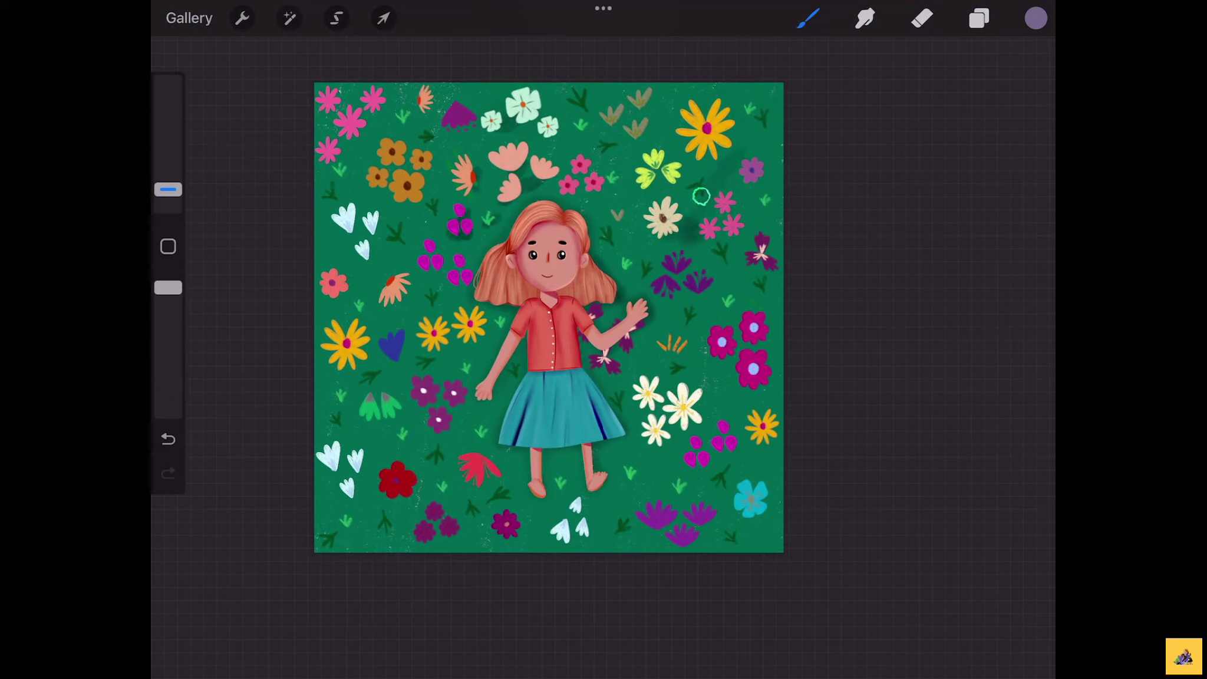
Sample the dark green from the grass and shade the grass near the purple flowers
click(312, 202)
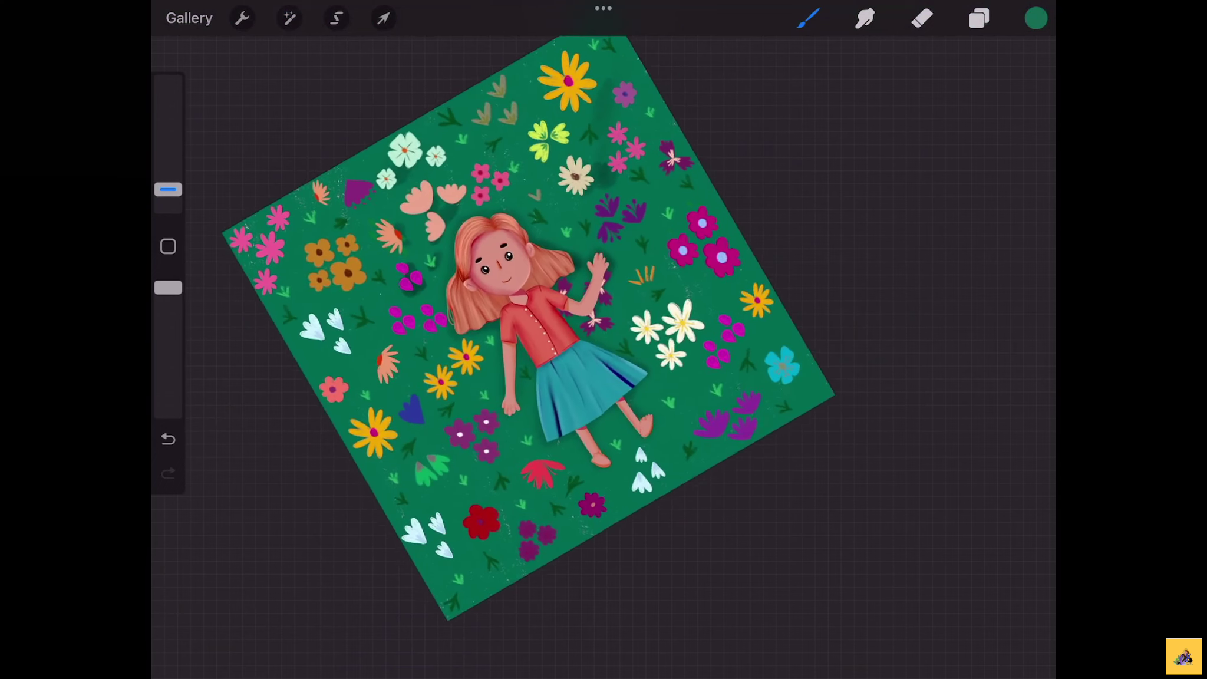
click(1035, 18)
click(1017, 68)
click(1036, 18)
click(808, 18)
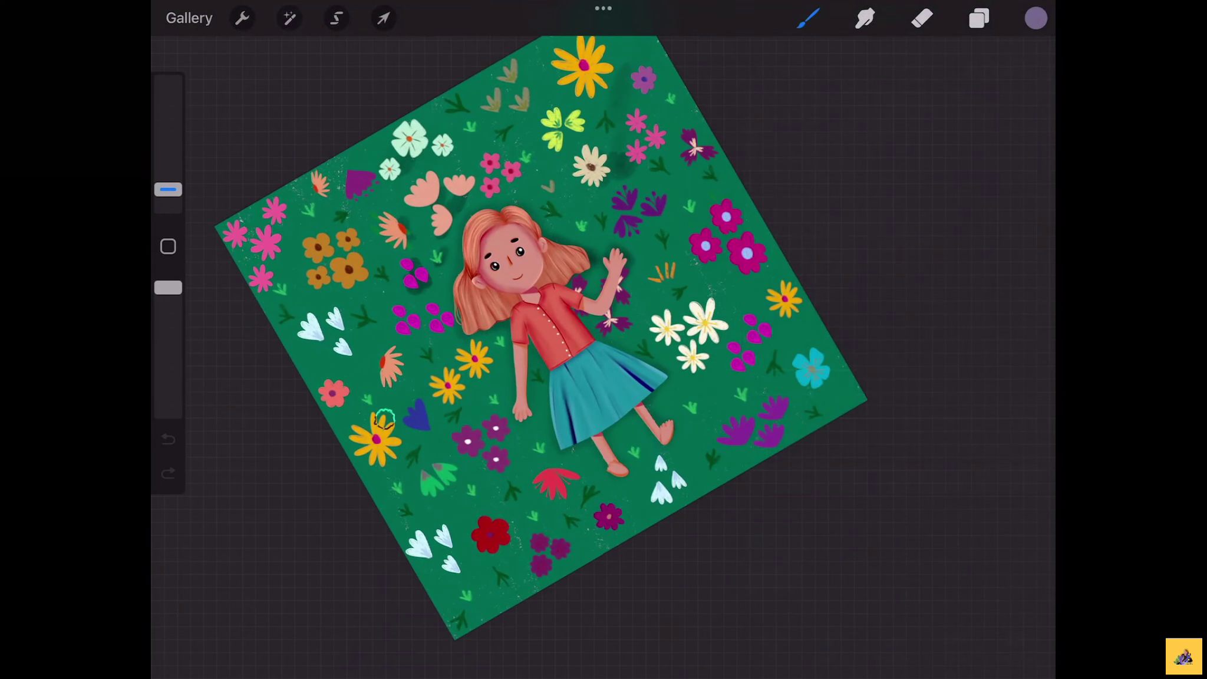
drag(451, 424, 461, 433)
Dab dark shading on the lower grass, below the feet, around the orange tuft and pink flowers
click(542, 455)
click(505, 488)
click(455, 525)
click(466, 558)
click(549, 520)
drag(594, 486, 639, 516)
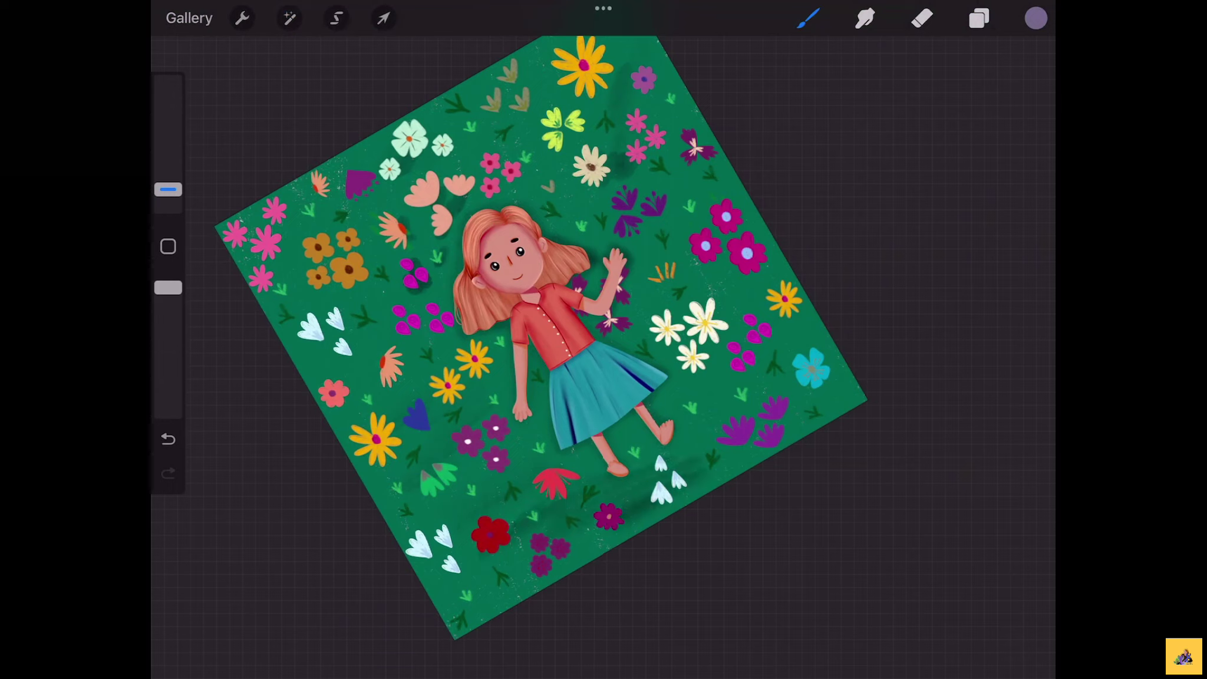
drag(675, 289, 678, 297)
mouse_move(701, 149)
mouse_down()
mouse_move(623, 172)
mouse_move(672, 177)
mouse_up()
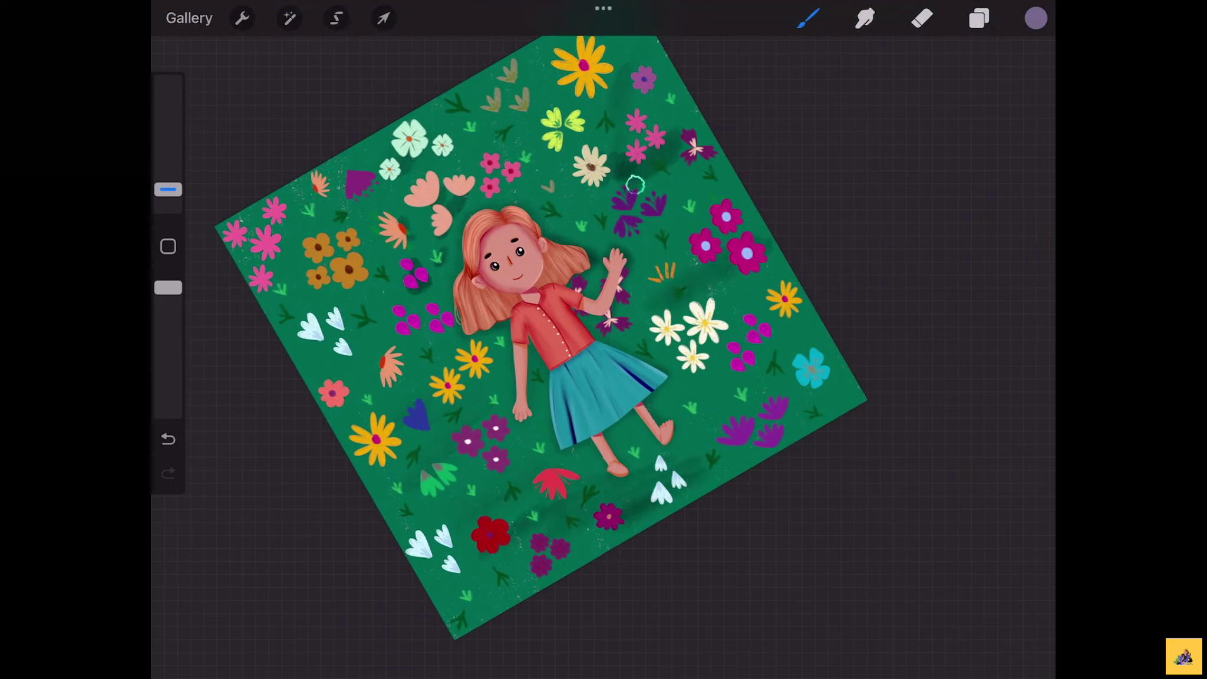
Shade around the upper-left orange flowers, purple and pink petals, peach petals and orange fan flower
drag(354, 221, 313, 233)
drag(371, 188, 256, 263)
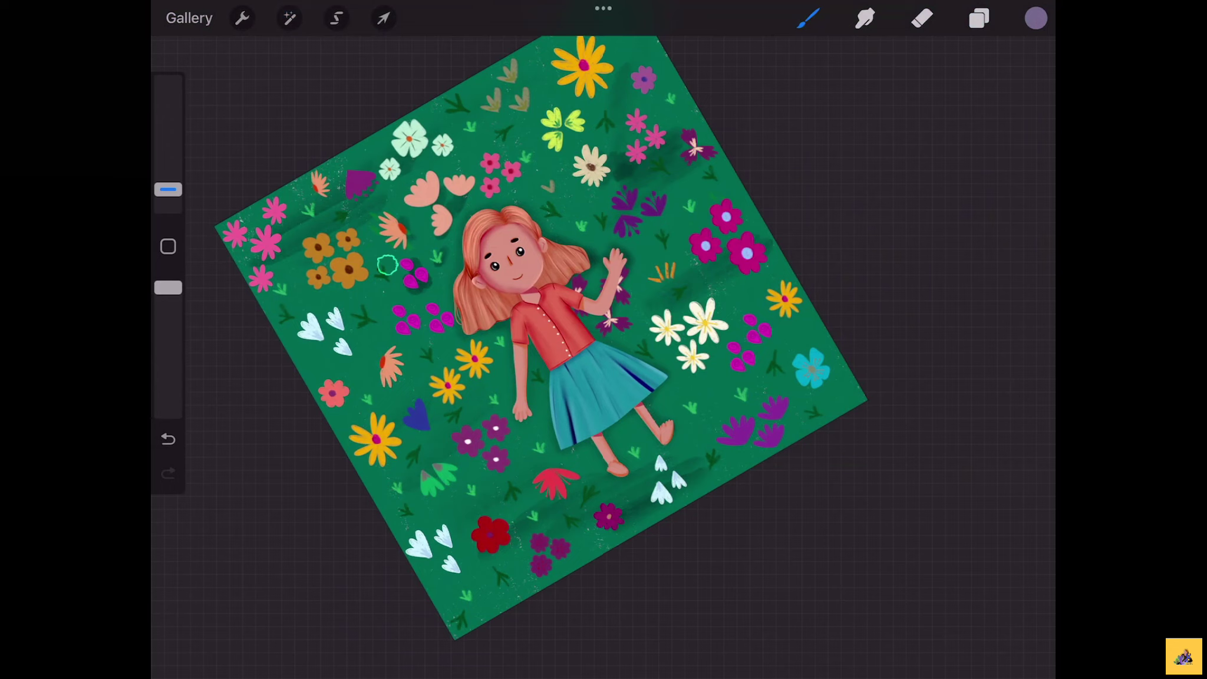
drag(319, 354, 673, 383)
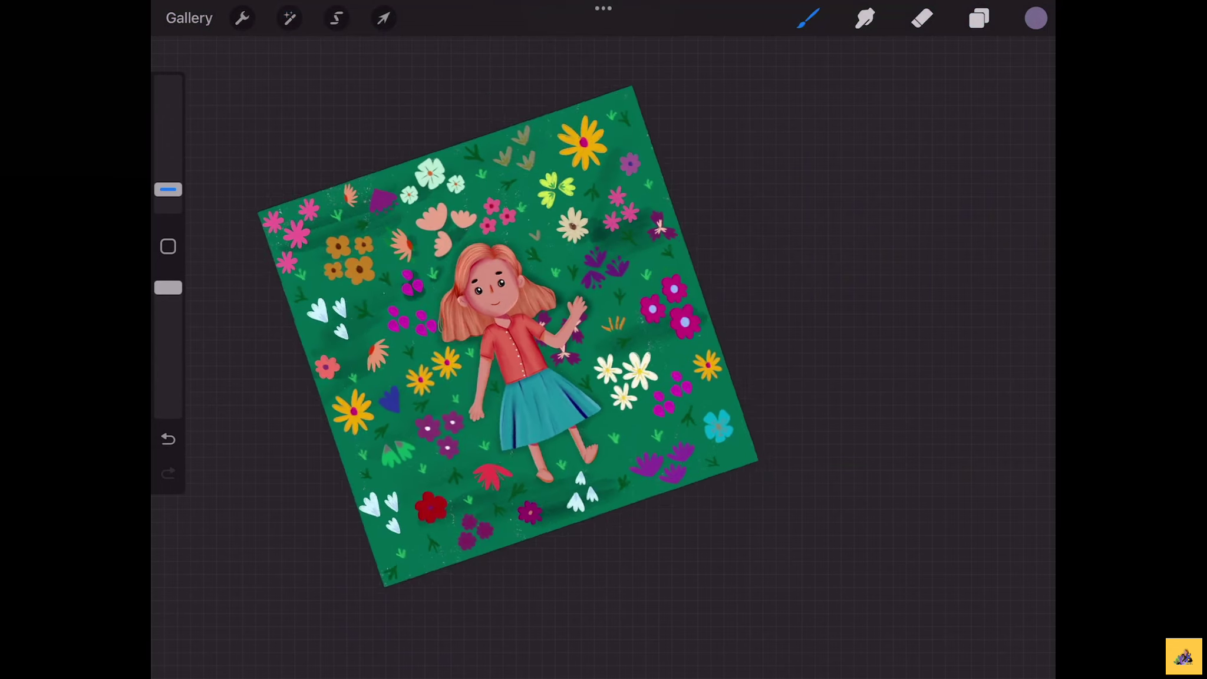
drag(696, 472, 637, 498)
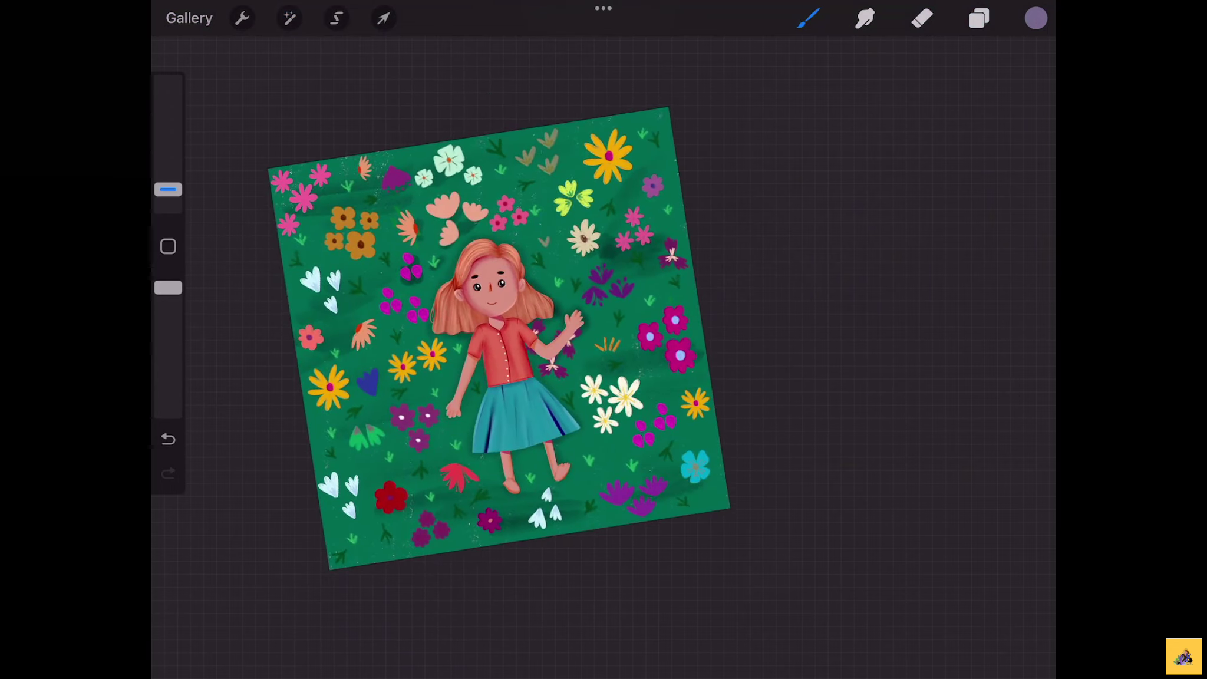
drag(615, 432, 649, 412)
drag(646, 148, 421, 200)
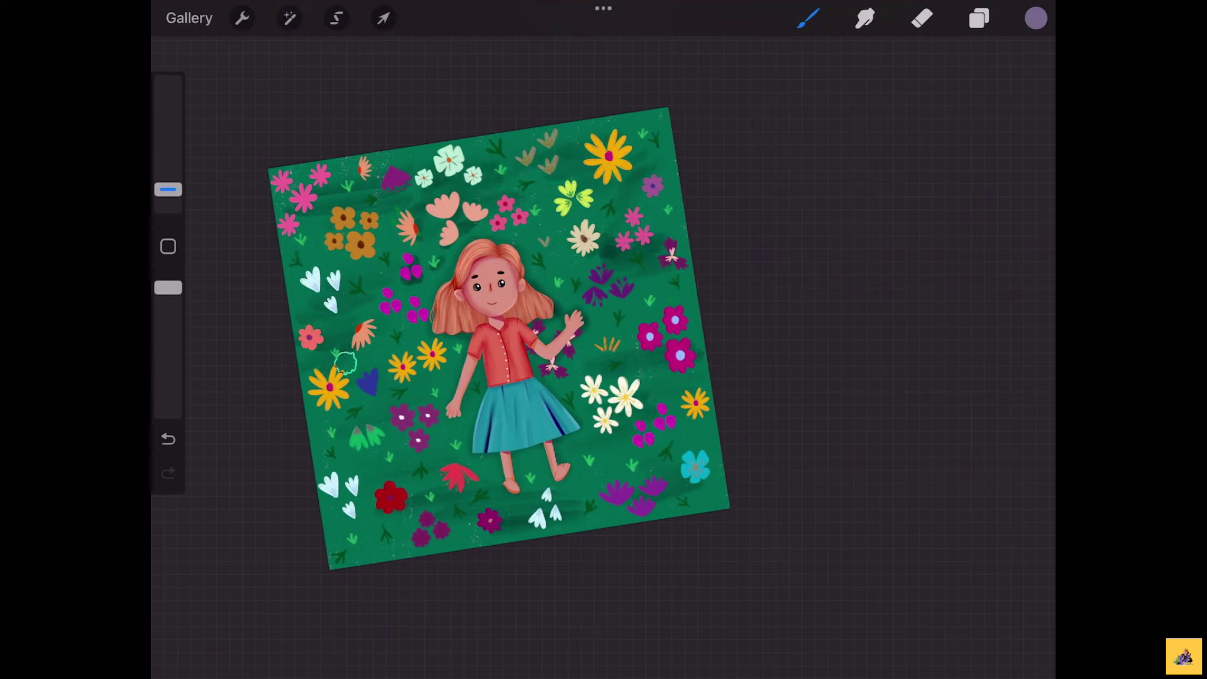
drag(340, 354, 389, 371)
Shade around the pink and cream flowers, the left corner and the bottom edges
drag(413, 427, 478, 416)
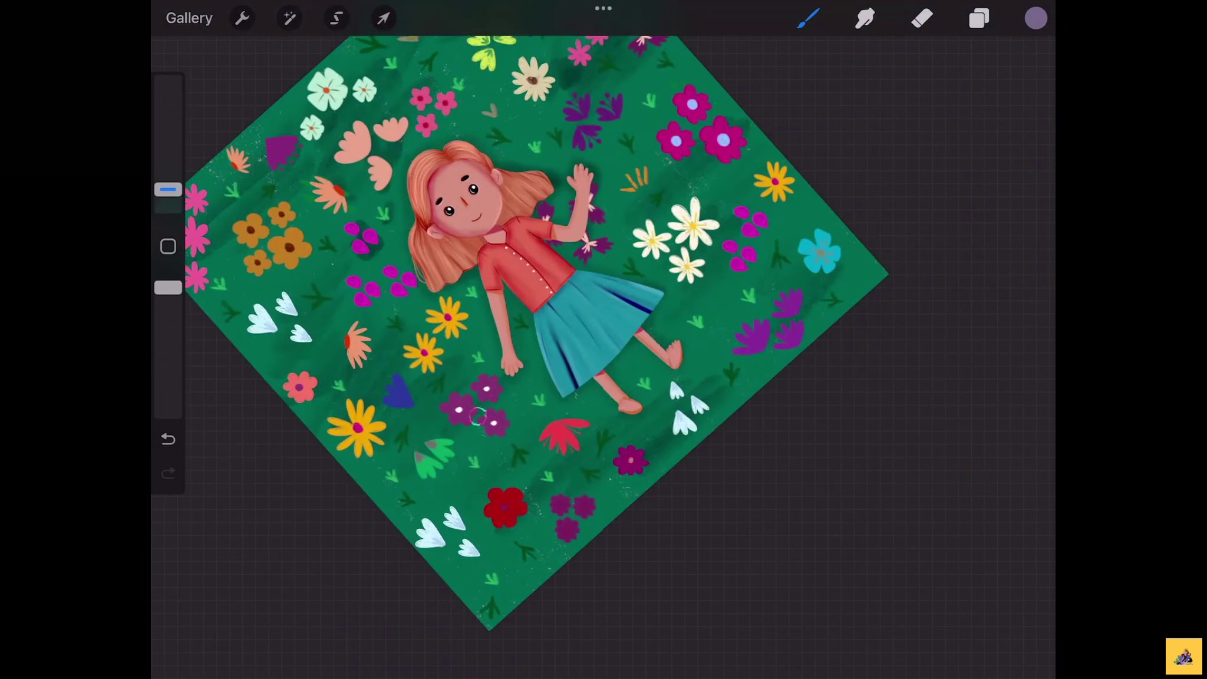
drag(486, 566, 653, 248)
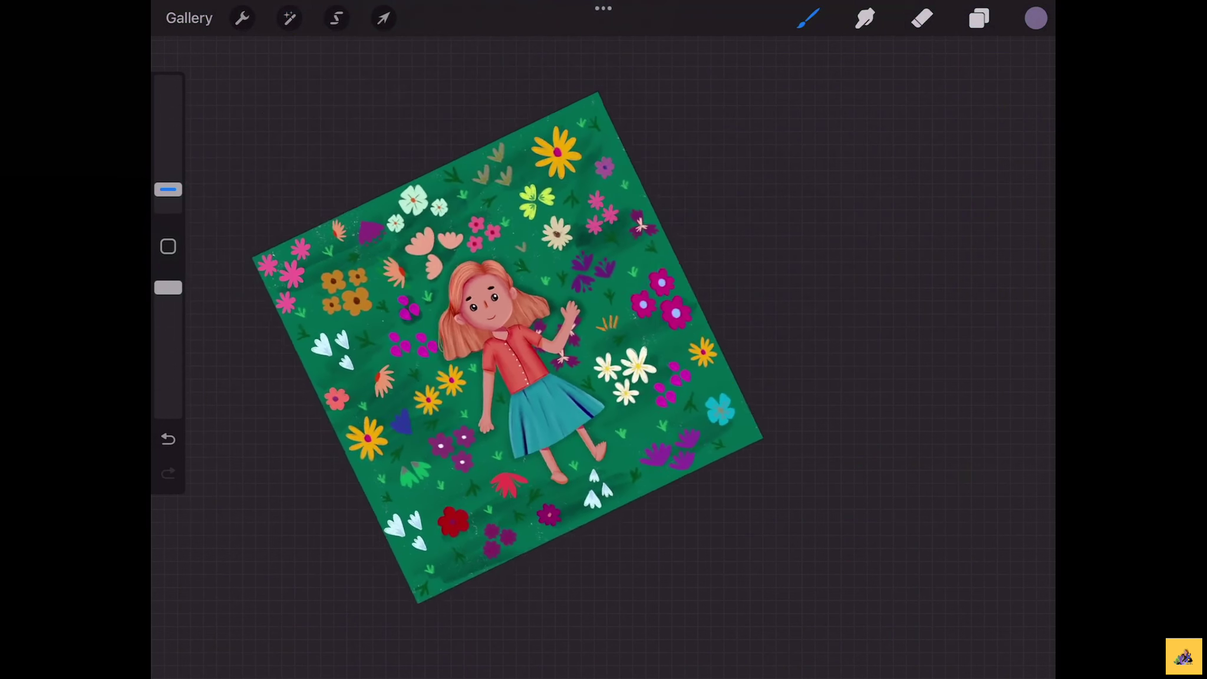
drag(548, 235, 483, 200)
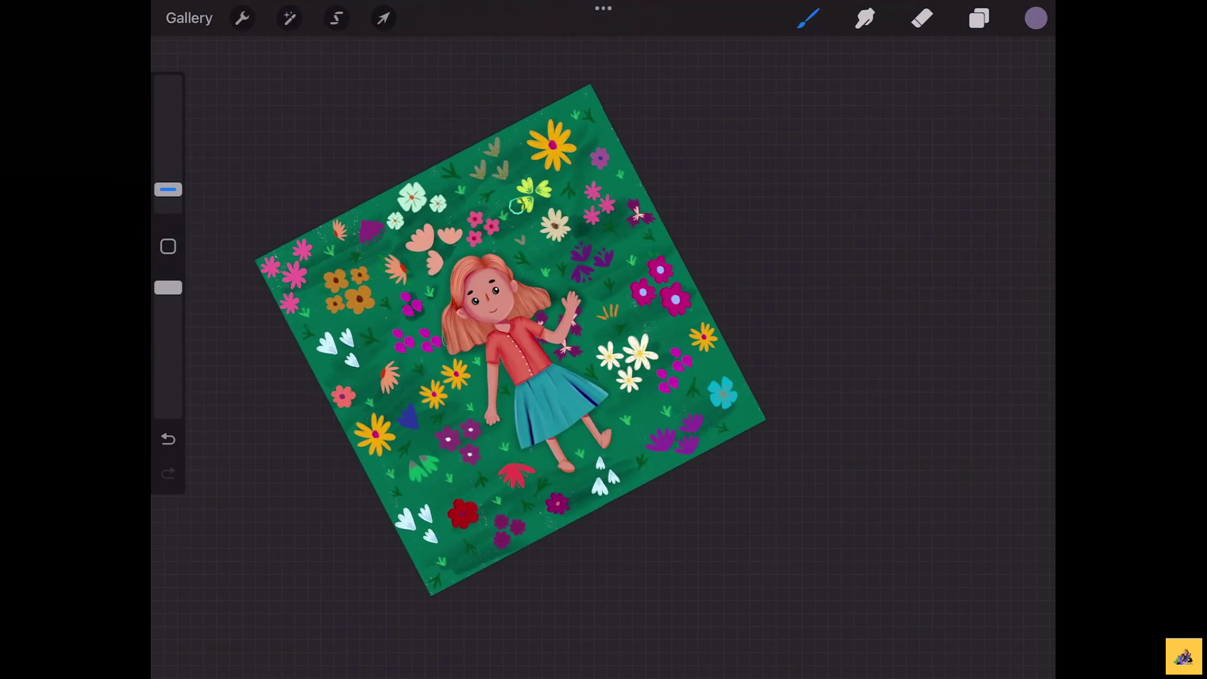
drag(327, 227, 277, 283)
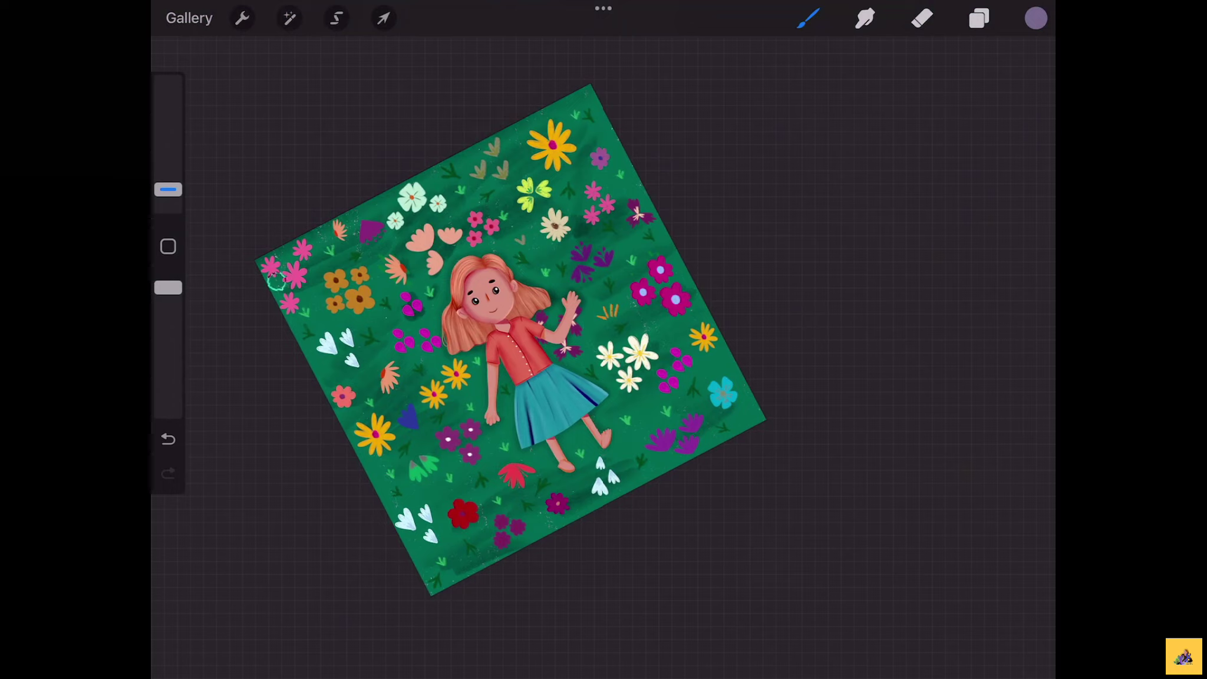
mouse_move(599, 496)
mouse_down()
mouse_move(679, 477)
mouse_move(768, 420)
mouse_move(495, 542)
mouse_up()
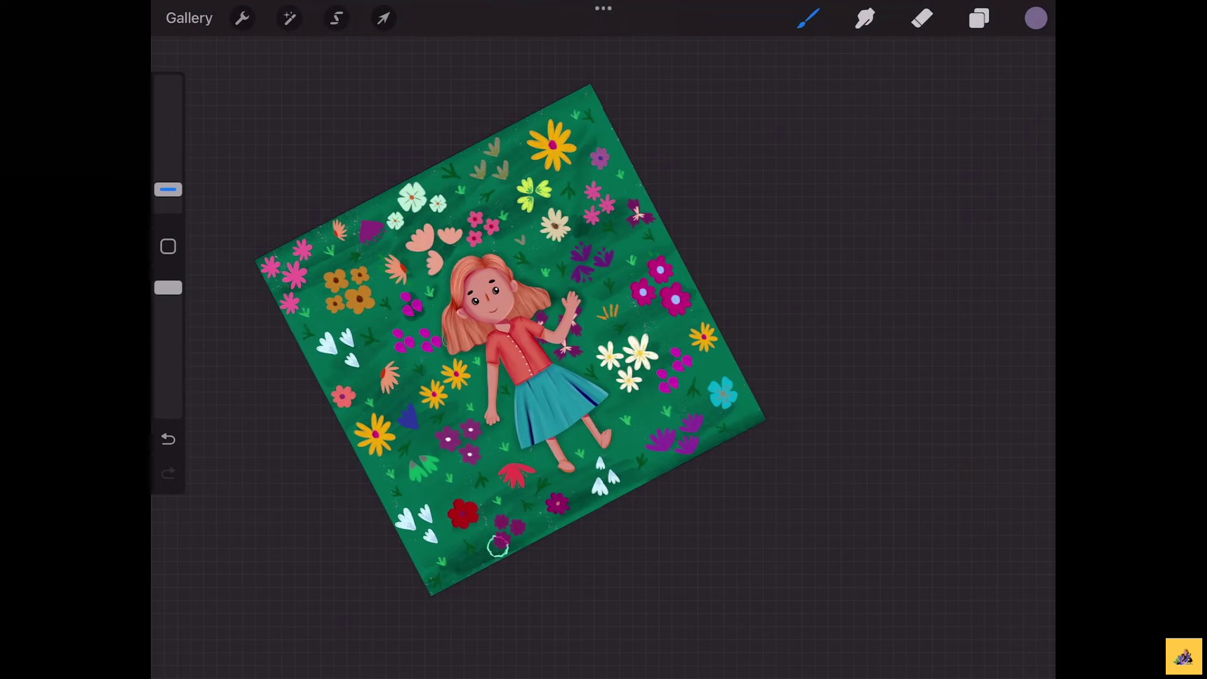
scroll(507, 336, up, 2)
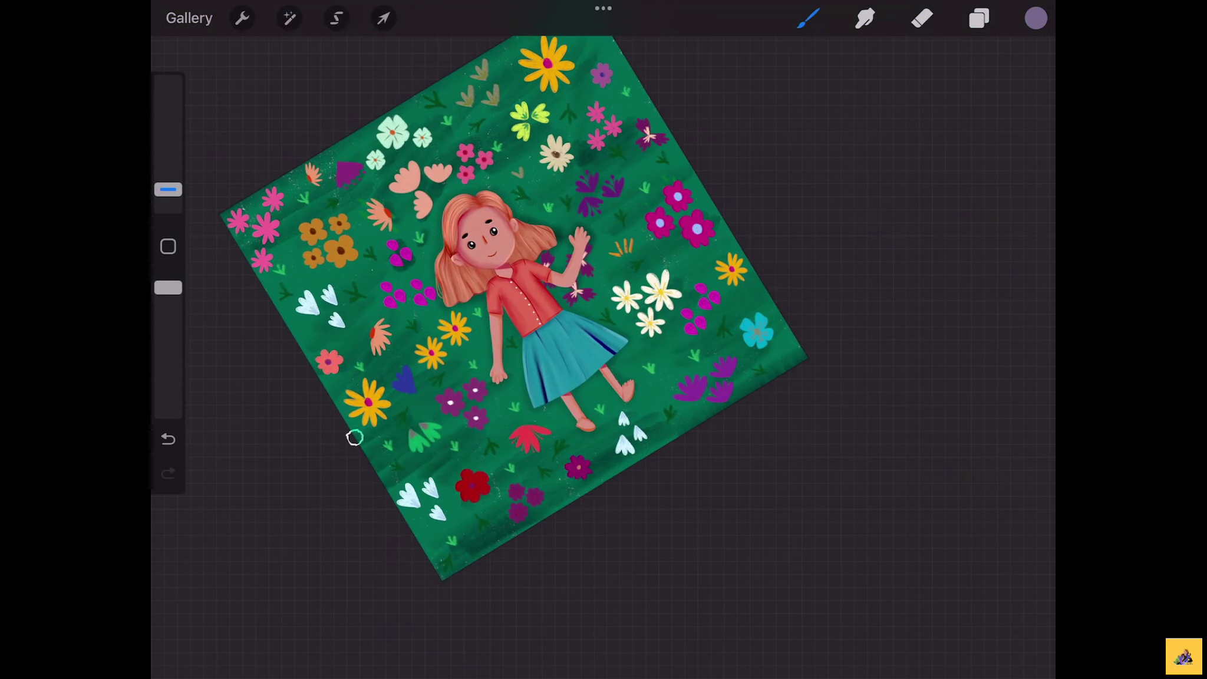
drag(354, 434, 448, 447)
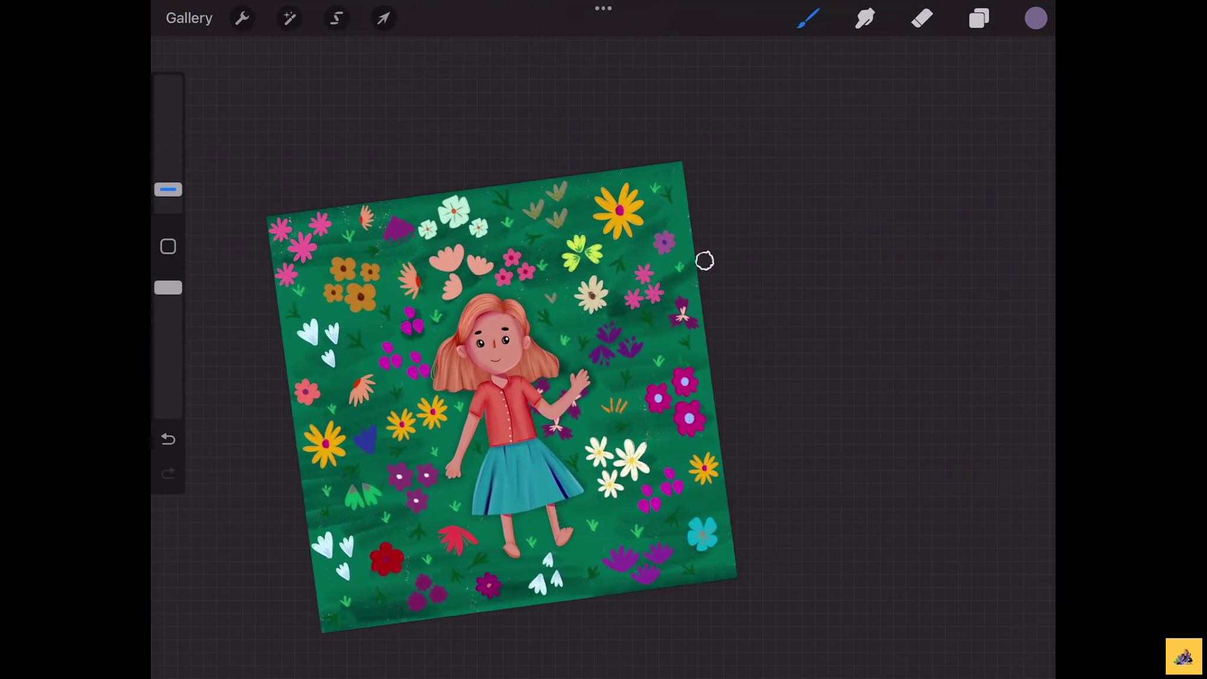
drag(670, 270, 599, 208)
drag(490, 412, 501, 354)
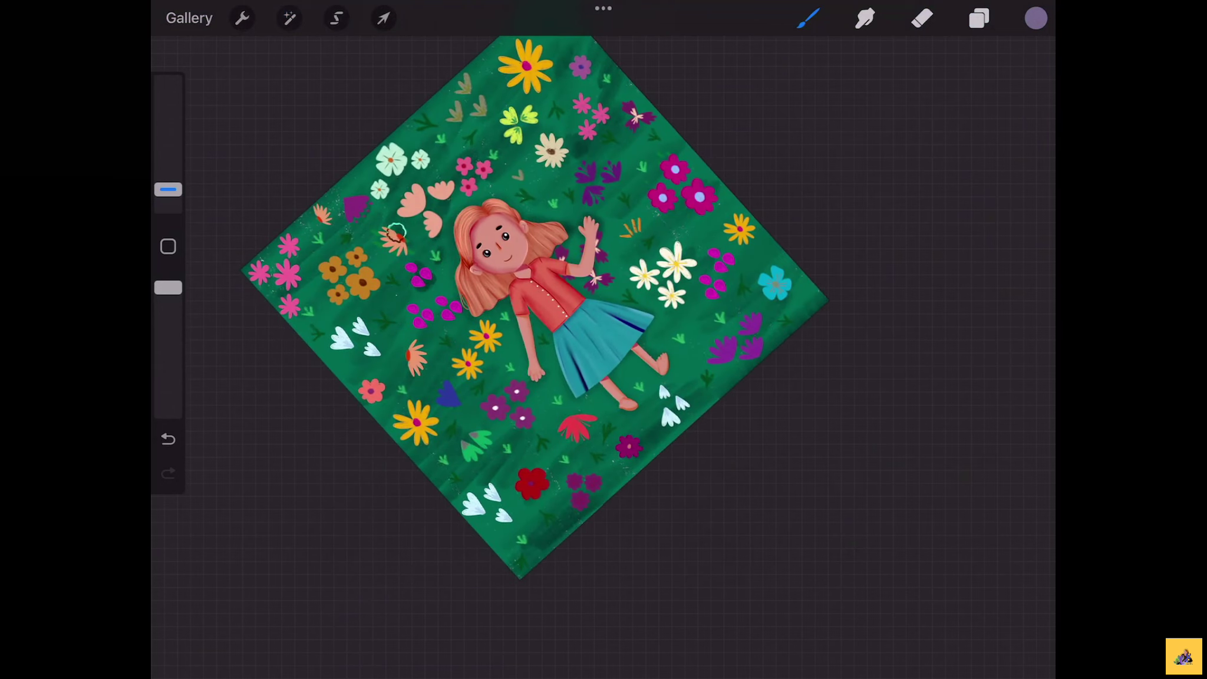
Choose the top brush in the Smudge brush library and set its size to 5%
click(865, 18)
scroll(931, 383, up, 5)
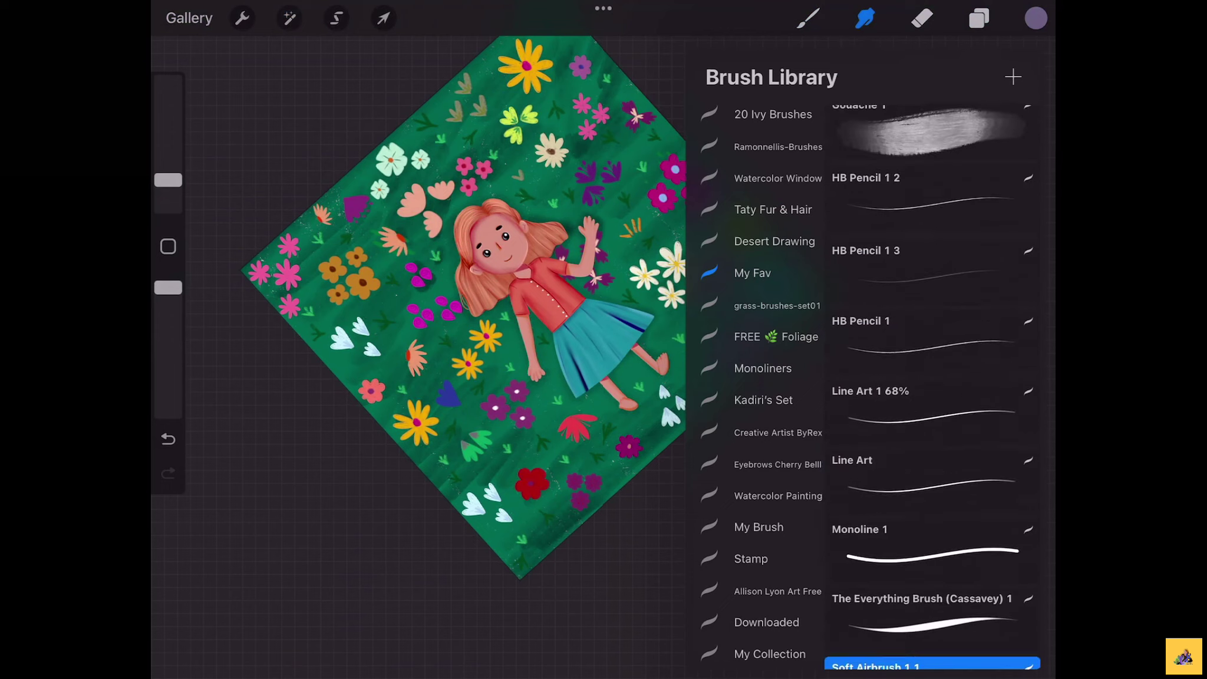
click(932, 130)
click(865, 19)
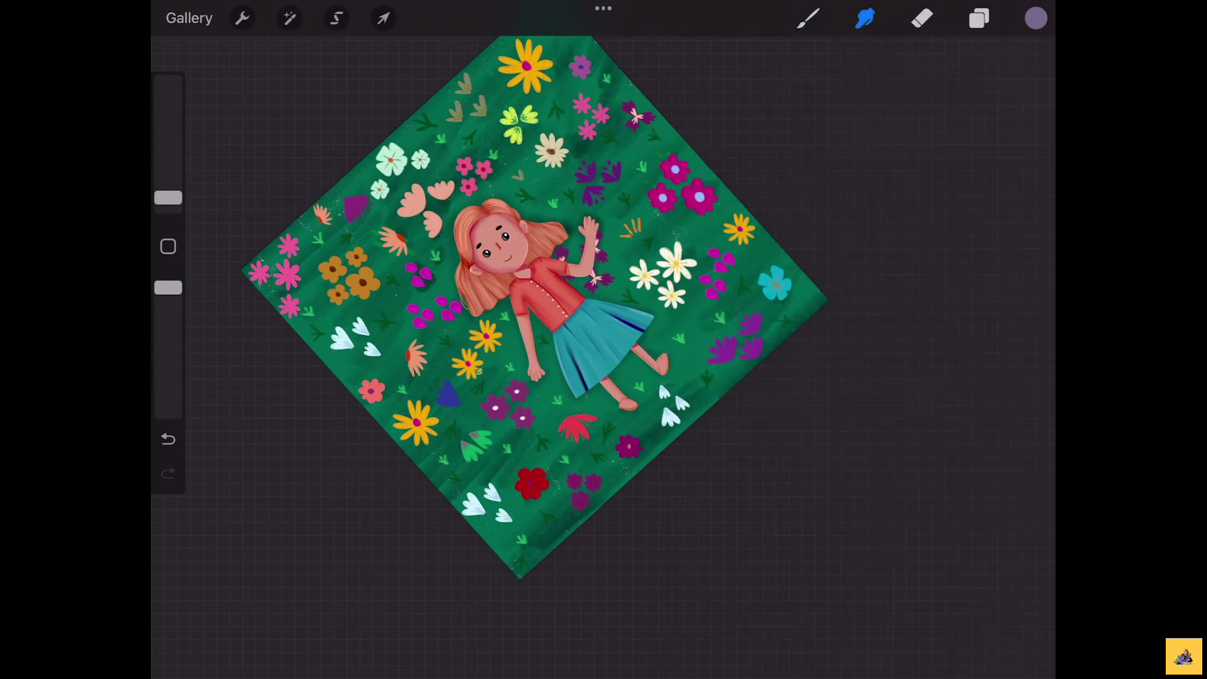
drag(168, 180, 168, 179)
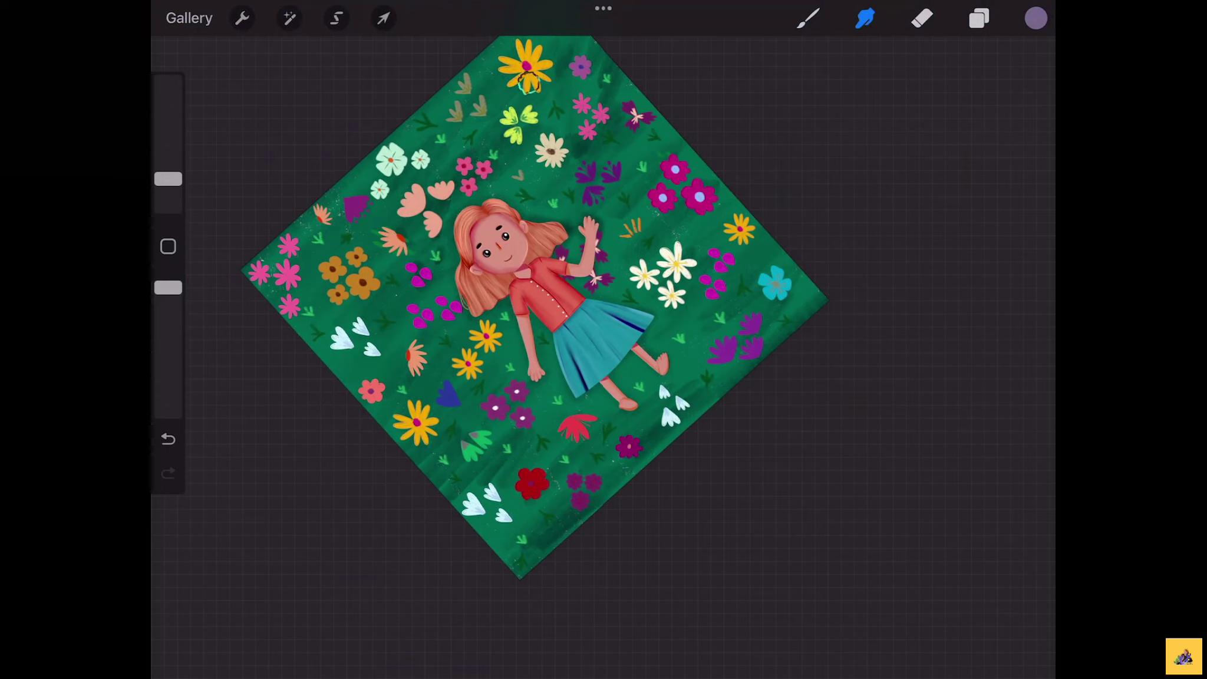
drag(630, 121, 581, 165)
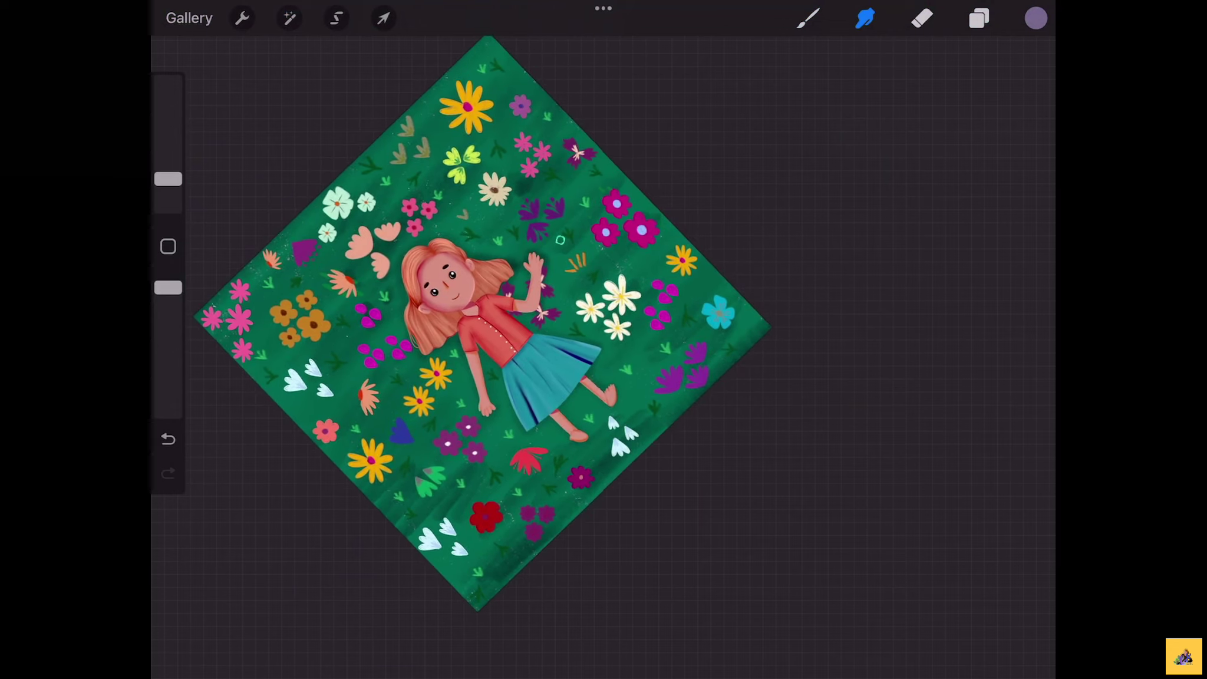
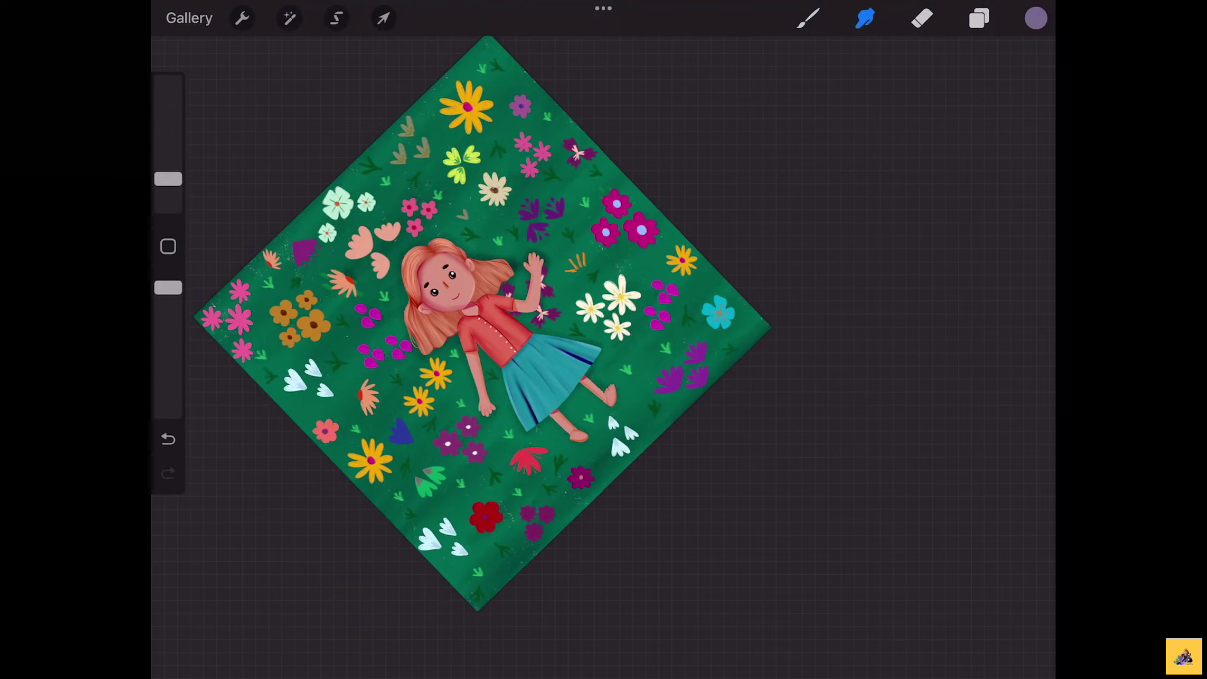
Paint a dark shadow along the canvas's upper-left edge and soften it with Smudge
mouse_move(482, 323)
mouse_down()
mouse_move(566, 354)
mouse_move(506, 369)
mouse_up()
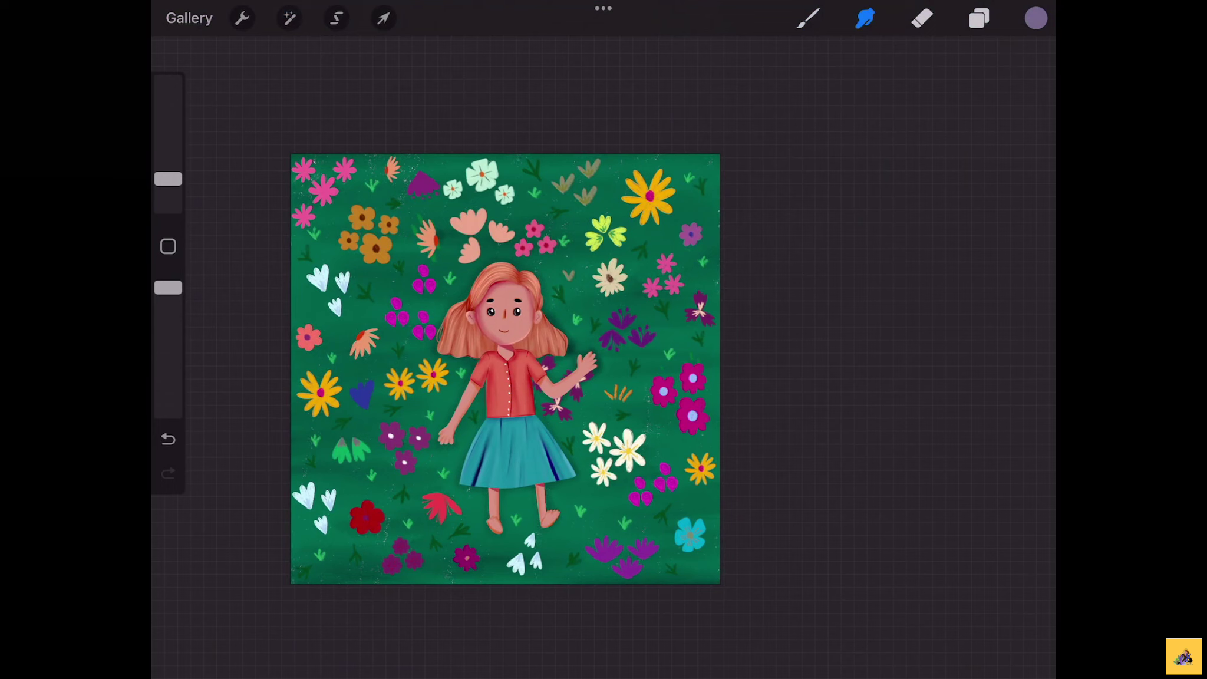
key(b)
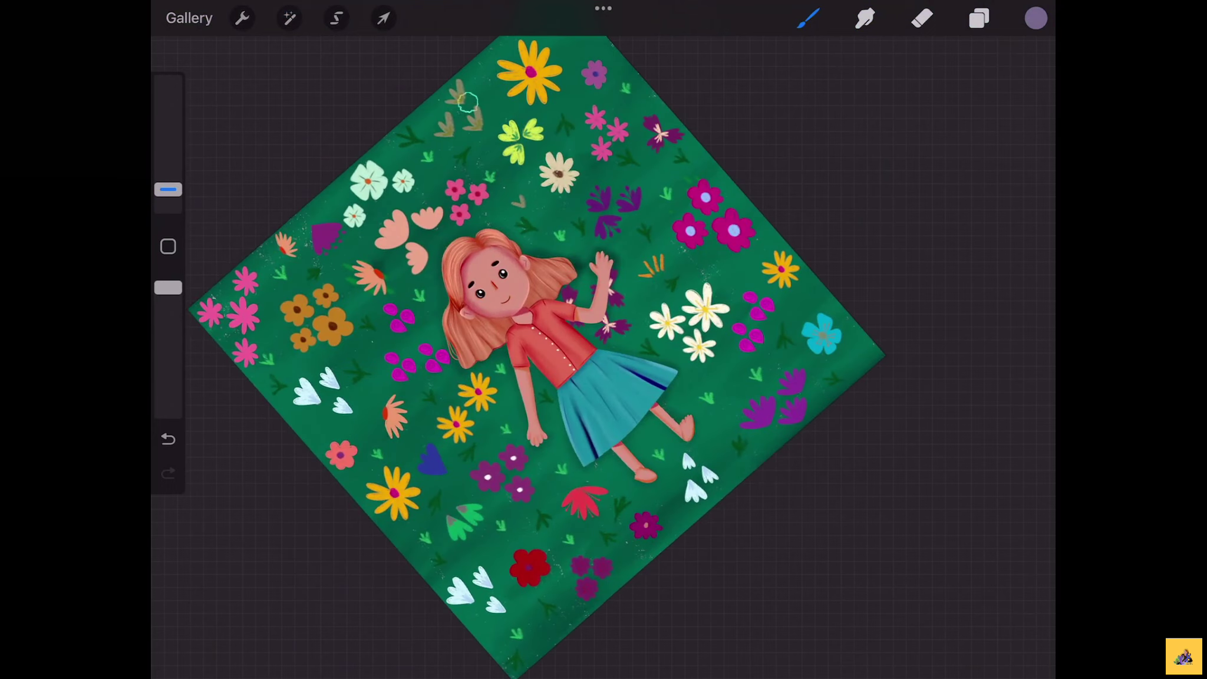
scroll(536, 353, up, 3)
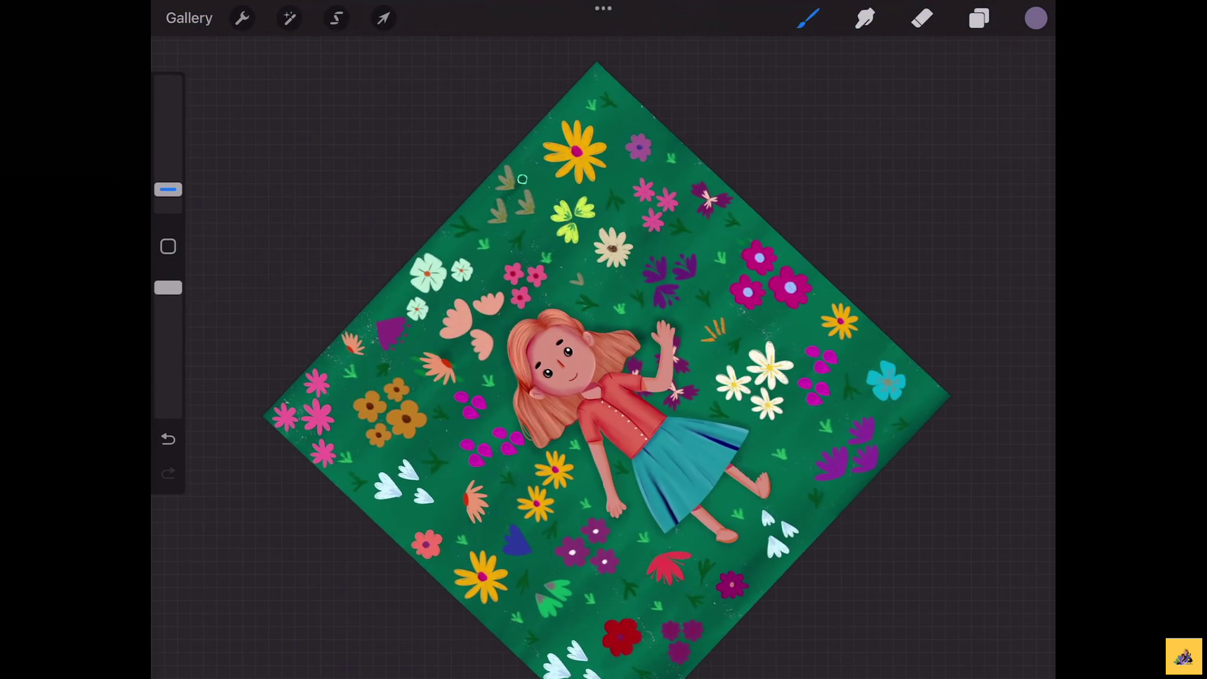
mouse_move(522, 179)
mouse_down()
mouse_move(539, 155)
mouse_move(454, 250)
mouse_up()
drag(545, 159, 471, 239)
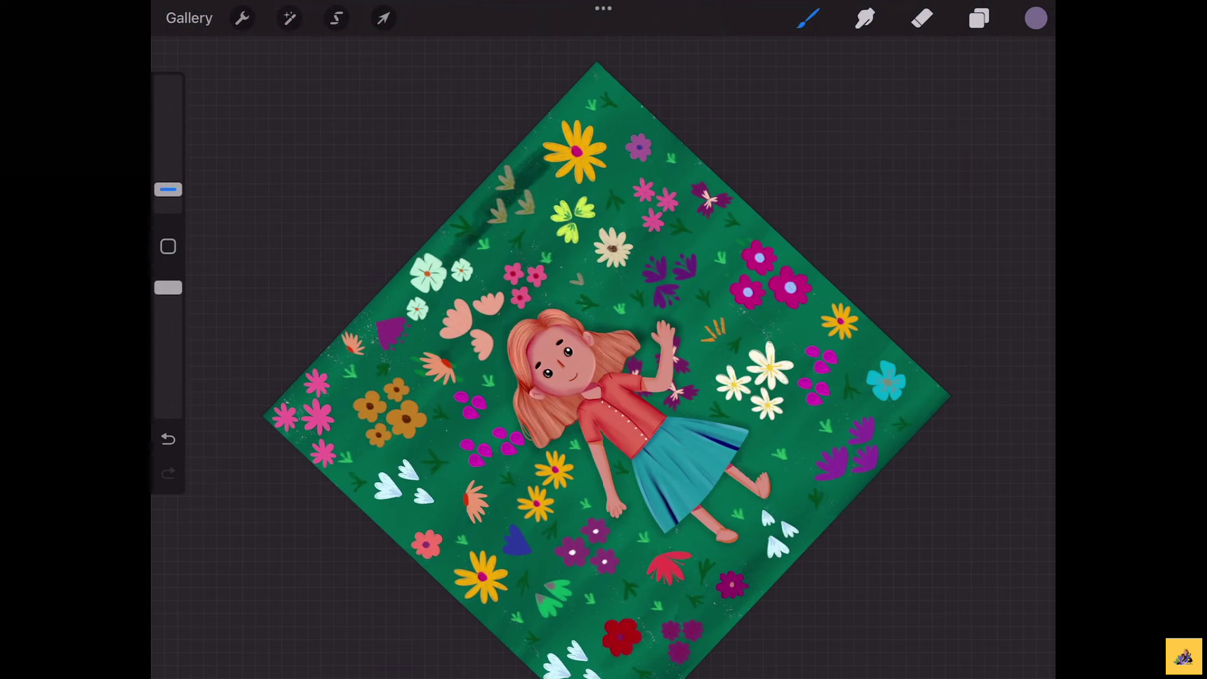
key(s)
mouse_move(533, 166)
mouse_down()
mouse_move(566, 121)
mouse_move(504, 184)
mouse_move(508, 212)
mouse_move(575, 141)
mouse_up()
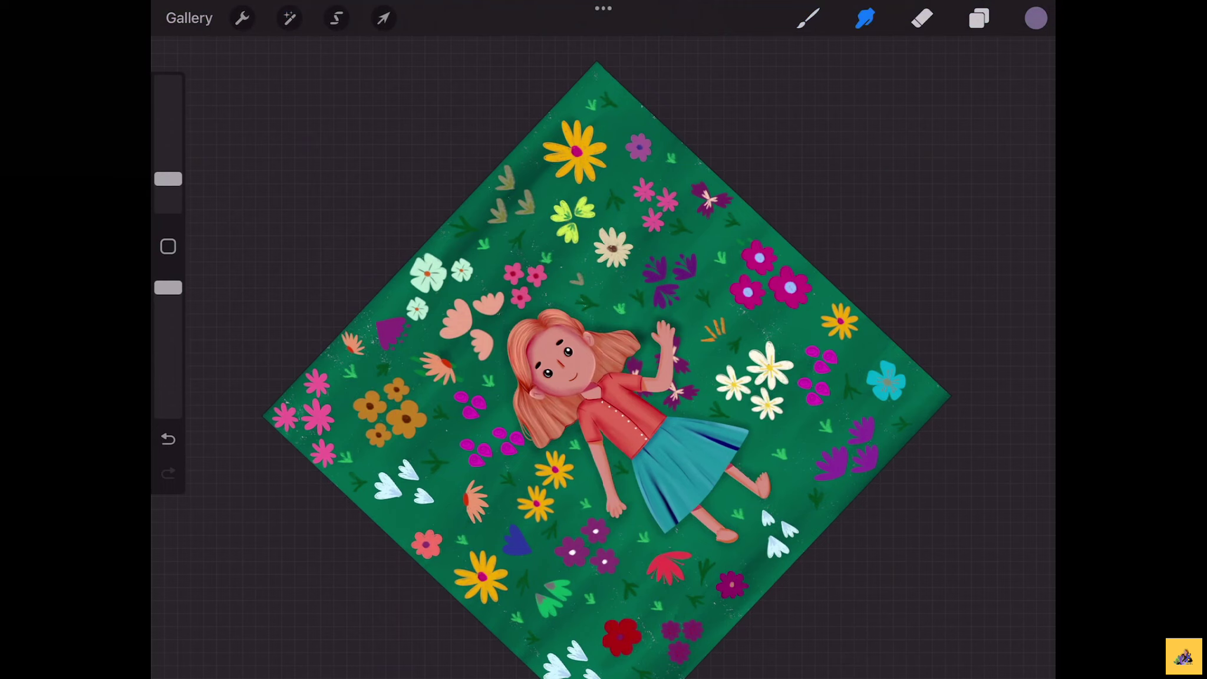
Paint a dark shadow below the pink flowers and blend it with Smudge
key(b)
drag(607, 377, 524, 330)
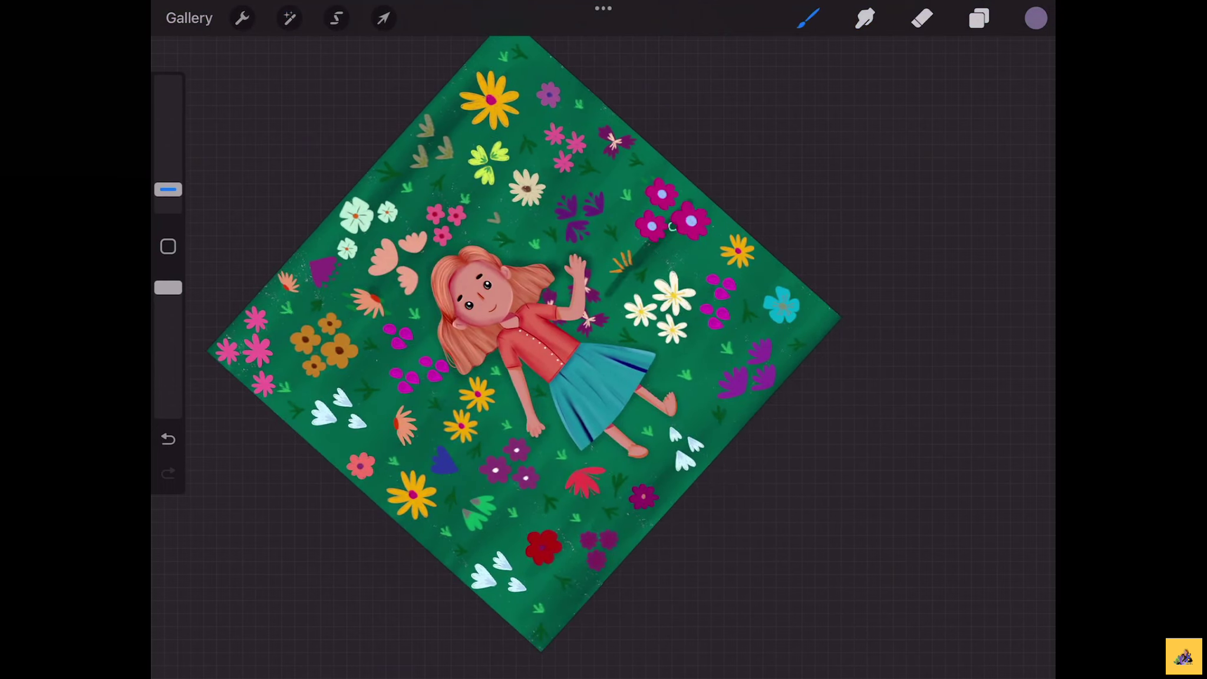
drag(672, 226, 625, 289)
key(s)
mouse_move(710, 215)
mouse_down()
mouse_move(683, 242)
mouse_move(689, 197)
mouse_move(625, 283)
mouse_move(672, 266)
mouse_move(631, 289)
mouse_move(624, 333)
mouse_up()
With a smaller brush, darken the skirt's left edge and blend under the hair, undoing the leg smudge
key(b)
drag(168, 179, 168, 189)
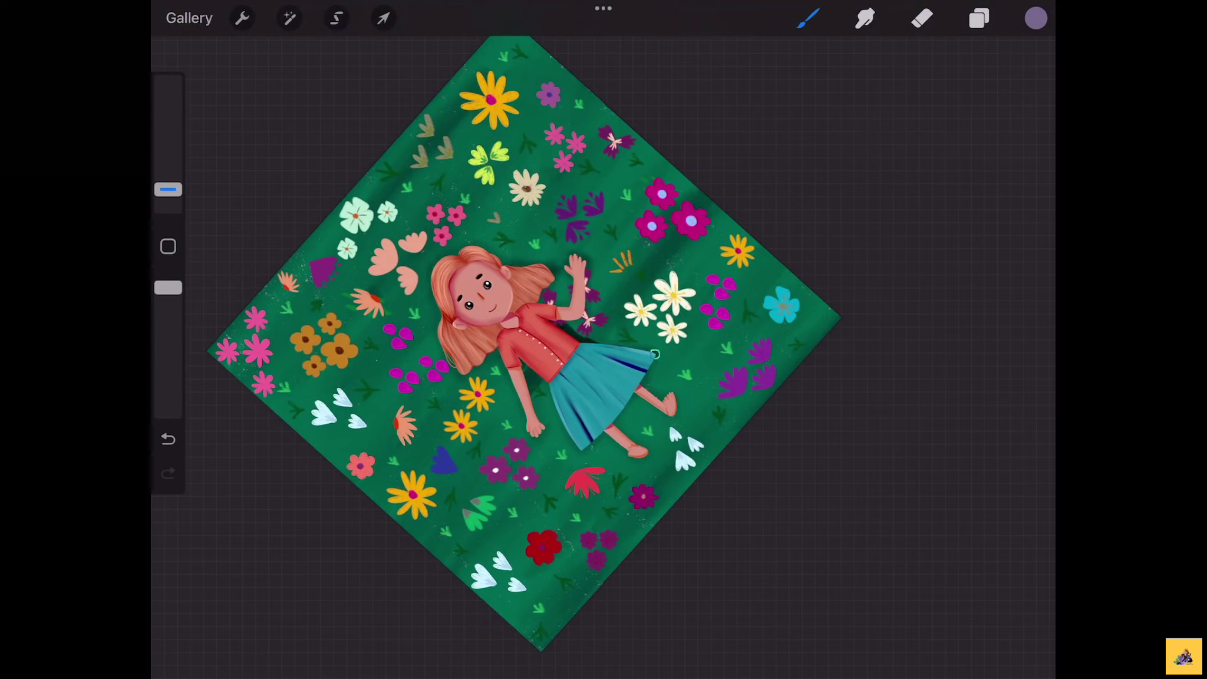
mouse_move(573, 444)
mouse_down()
mouse_move(526, 366)
mouse_move(460, 354)
mouse_move(439, 320)
mouse_up()
key(s)
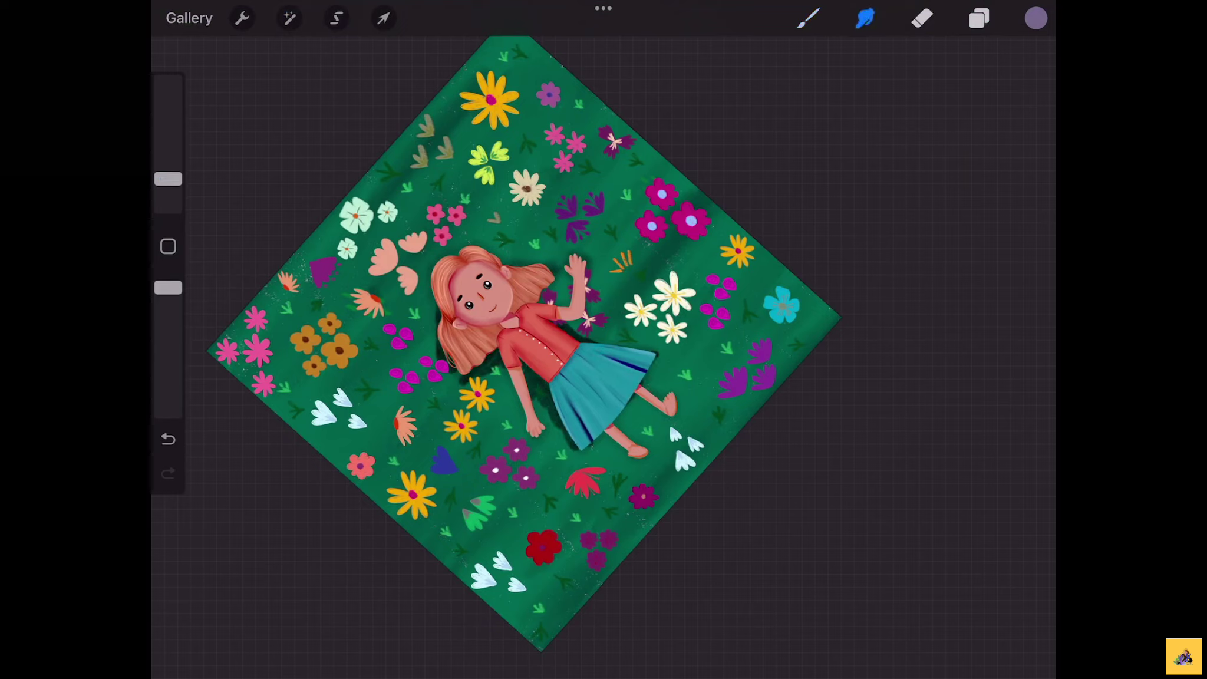
drag(445, 372, 451, 304)
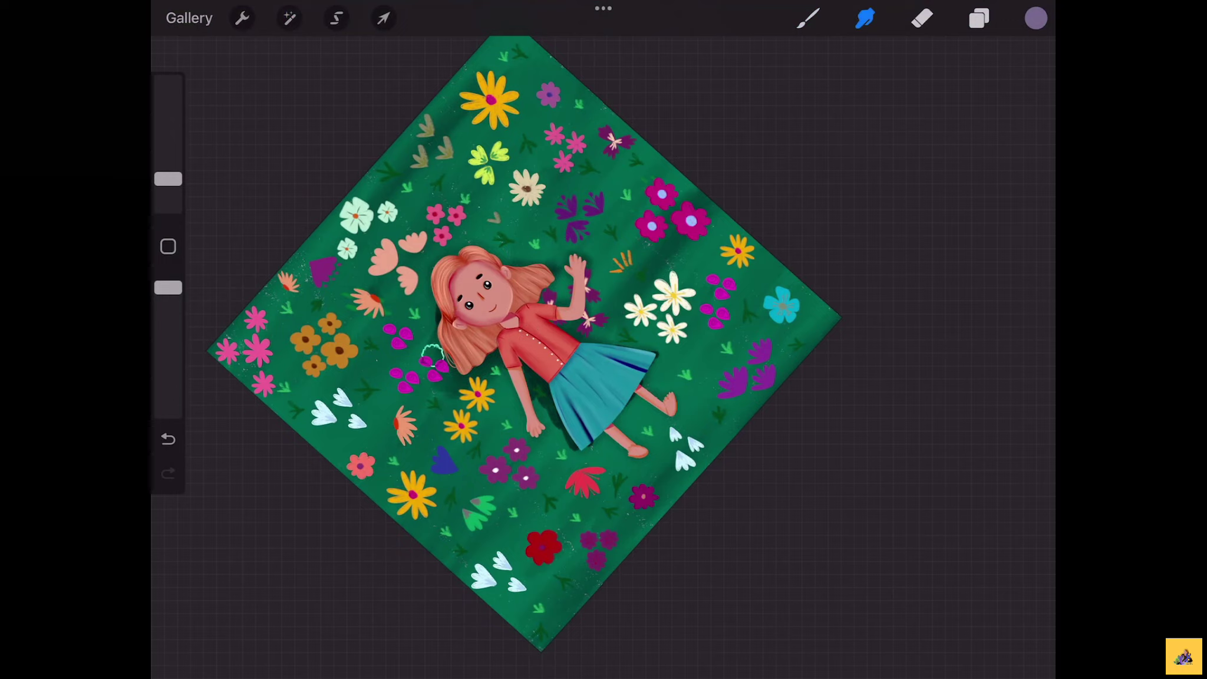
mouse_move(540, 414)
mouse_down()
mouse_move(581, 449)
mouse_move(672, 406)
mouse_up()
scroll(525, 341, down, 2)
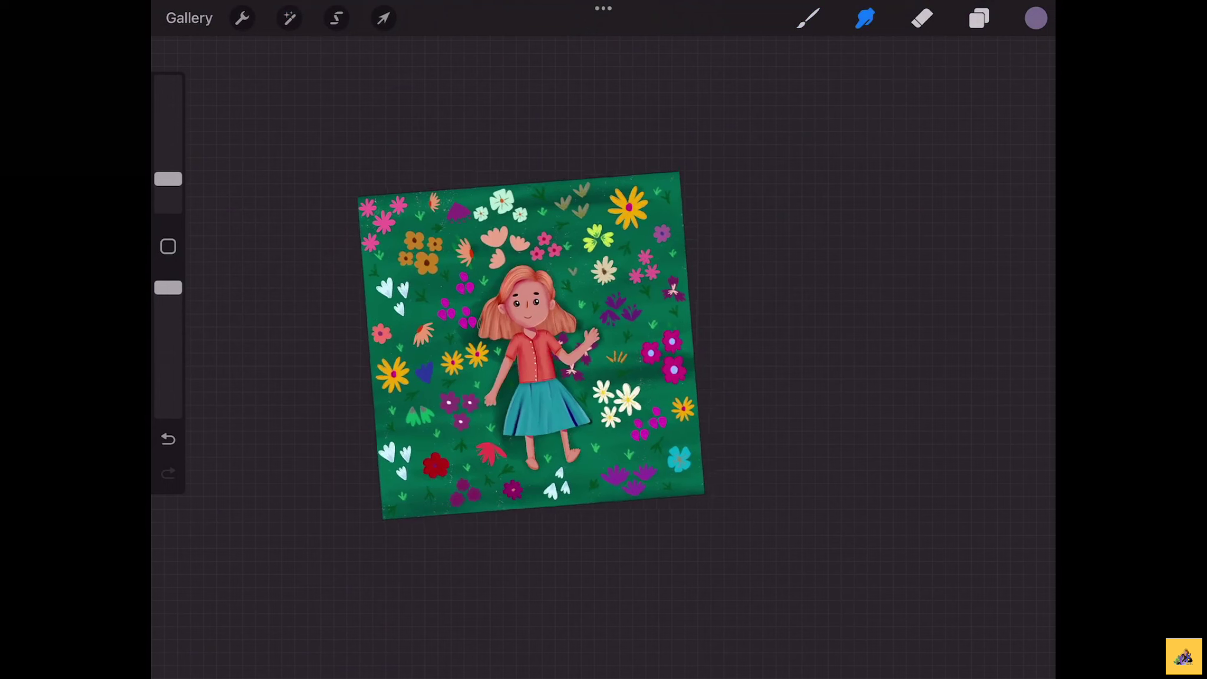
key(ctrl+z)
key(ctrl+z)
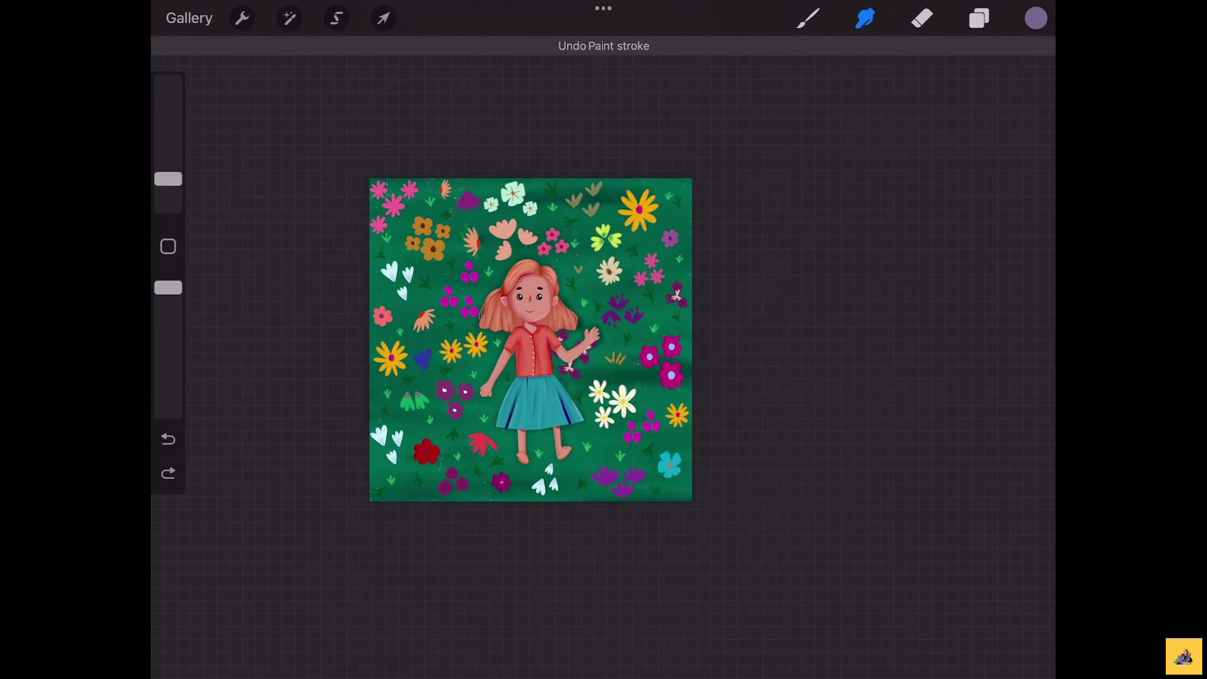
Shade the hair's left edge and the skirt's left edge down to the hem
key(b)
scroll(568, 310, up, 2)
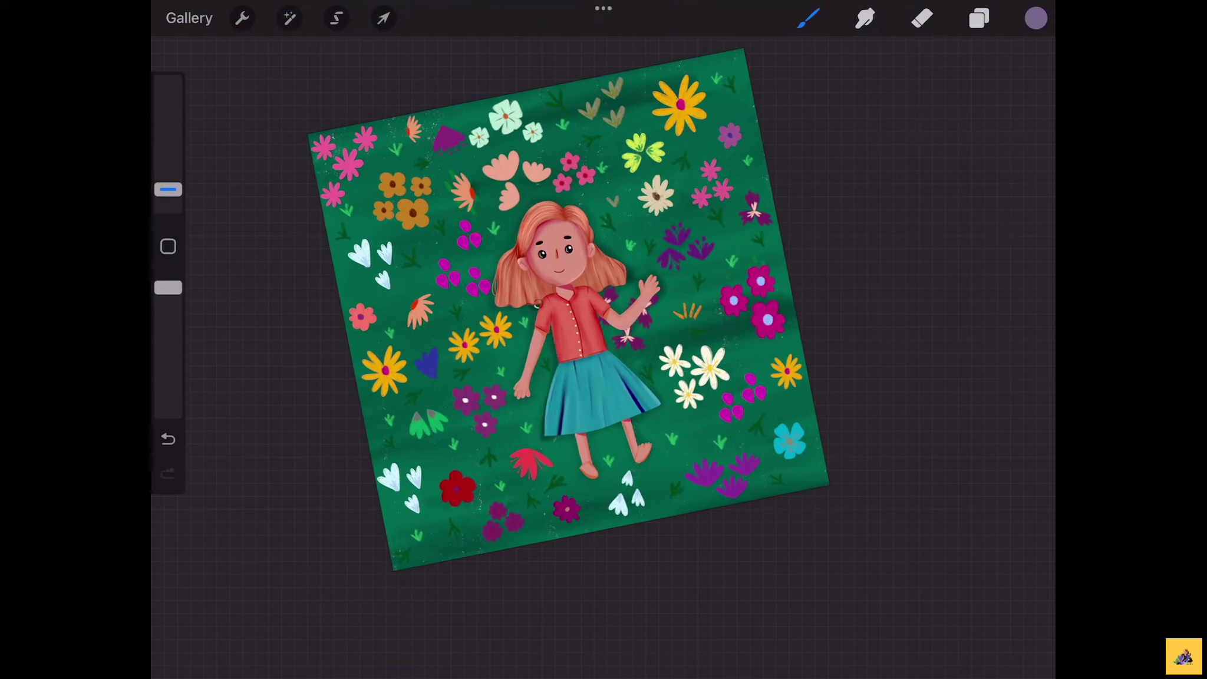
drag(496, 289, 529, 214)
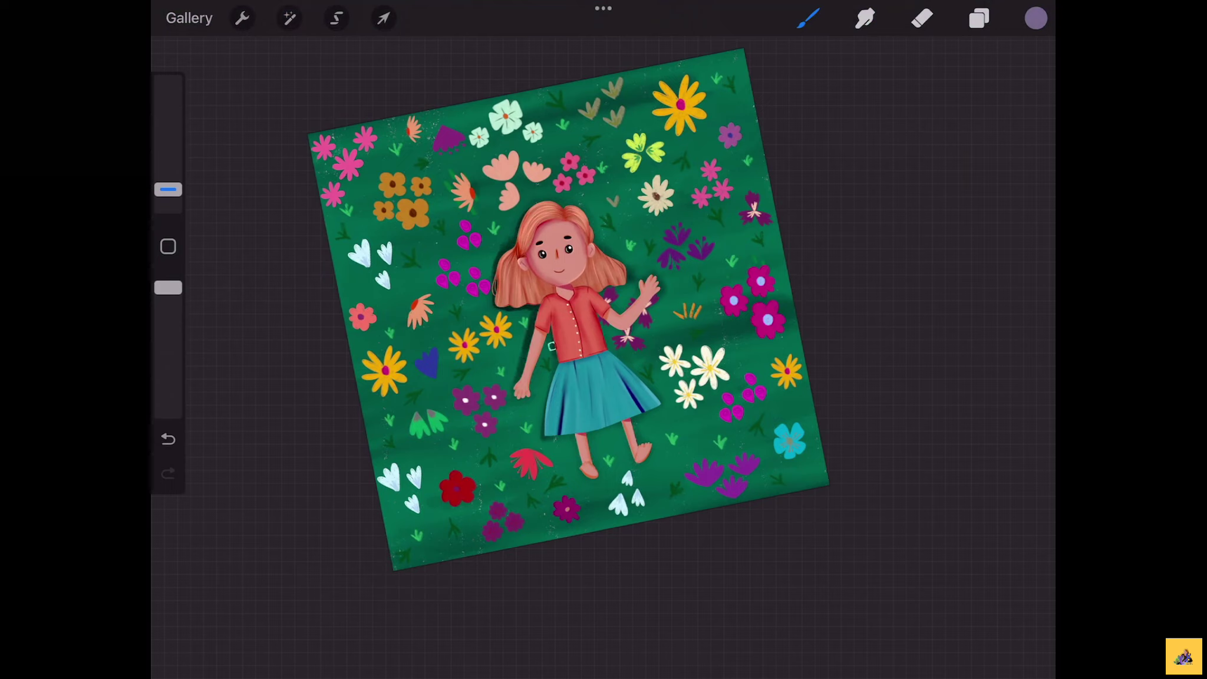
drag(557, 361, 544, 432)
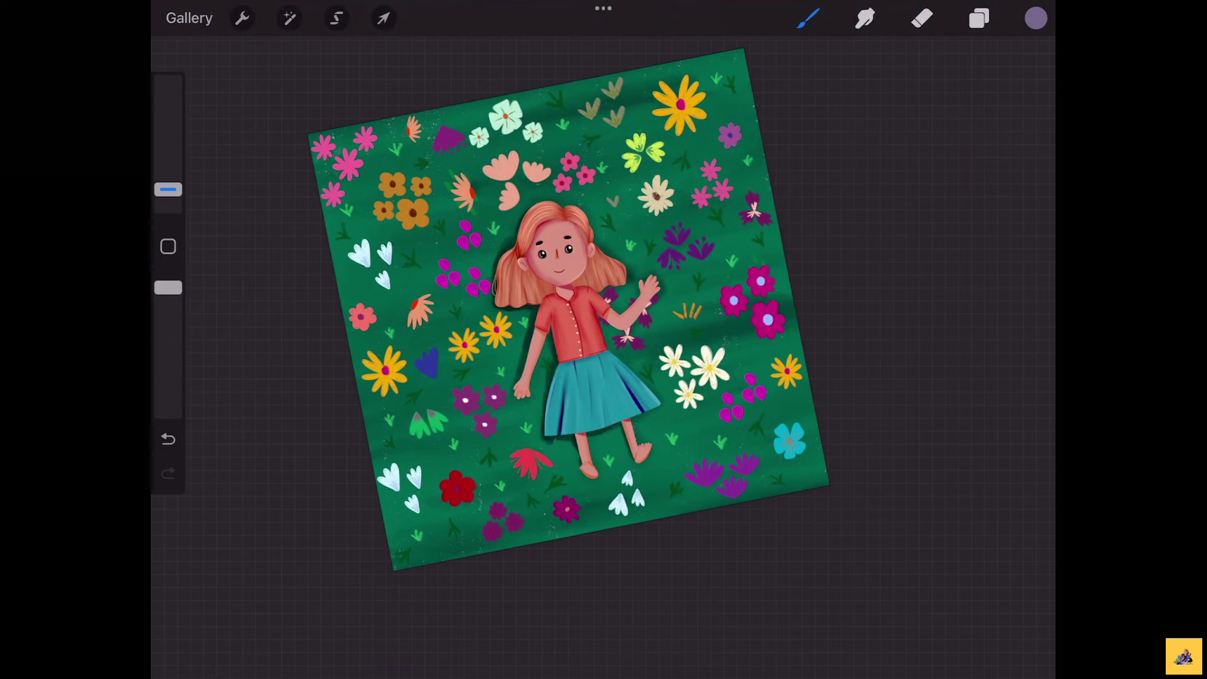
Smudge the shading along the hair, arm, skirt hem and legs, then straighten the view
click(864, 18)
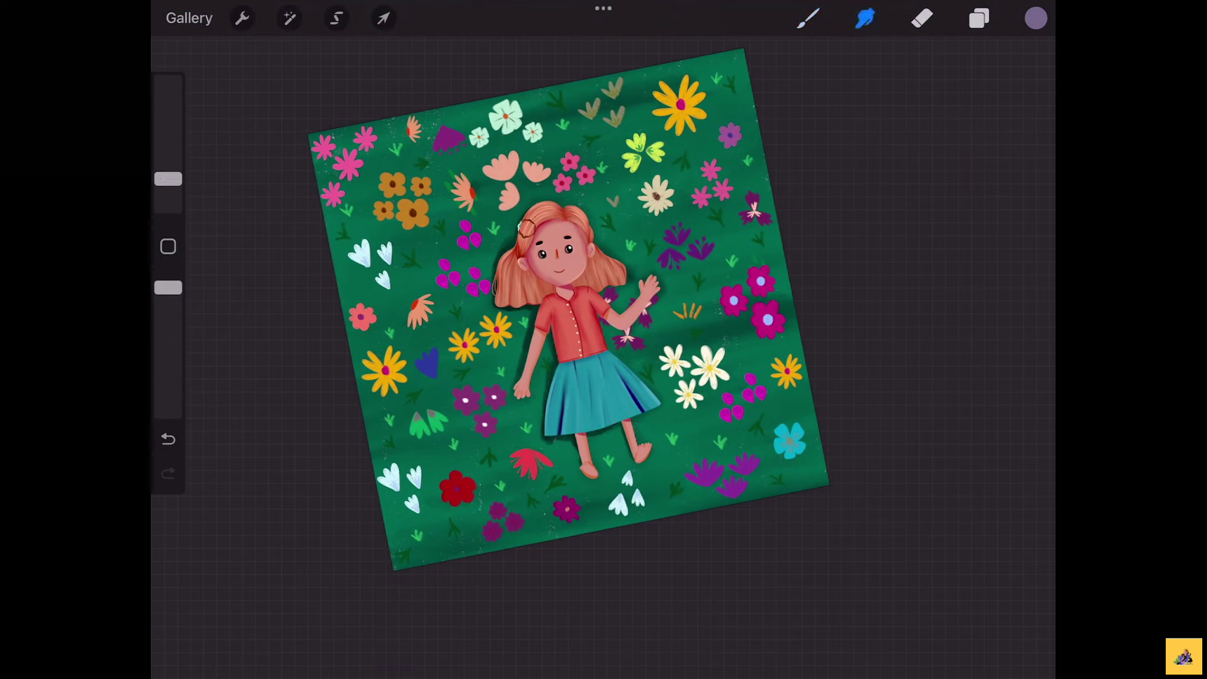
mouse_move(514, 238)
mouse_down()
mouse_move(533, 212)
mouse_move(500, 286)
mouse_move(528, 342)
mouse_move(510, 391)
mouse_up()
mouse_move(552, 330)
mouse_down()
mouse_move(547, 407)
mouse_move(560, 442)
mouse_move(583, 472)
mouse_move(597, 435)
mouse_move(622, 445)
mouse_up()
scroll(589, 324, down, 3)
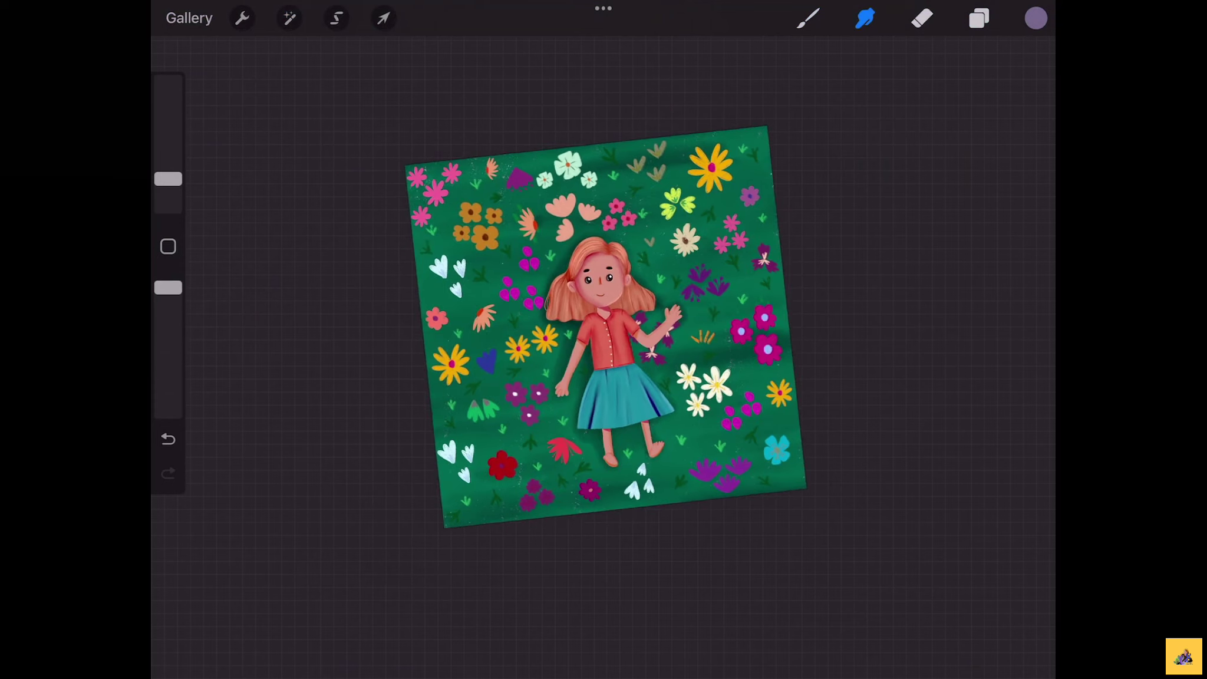
drag(606, 327, 557, 345)
Add a new layer above New group and select the HB Pencil 1 brush
click(808, 19)
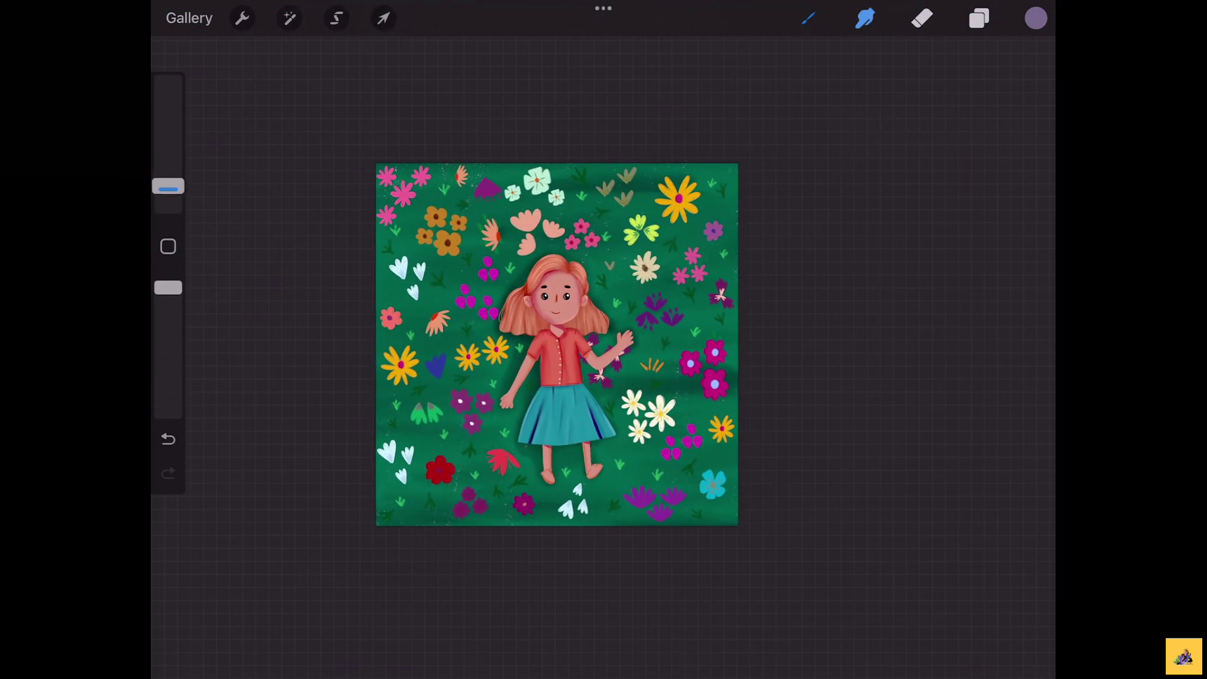
click(979, 18)
click(854, 194)
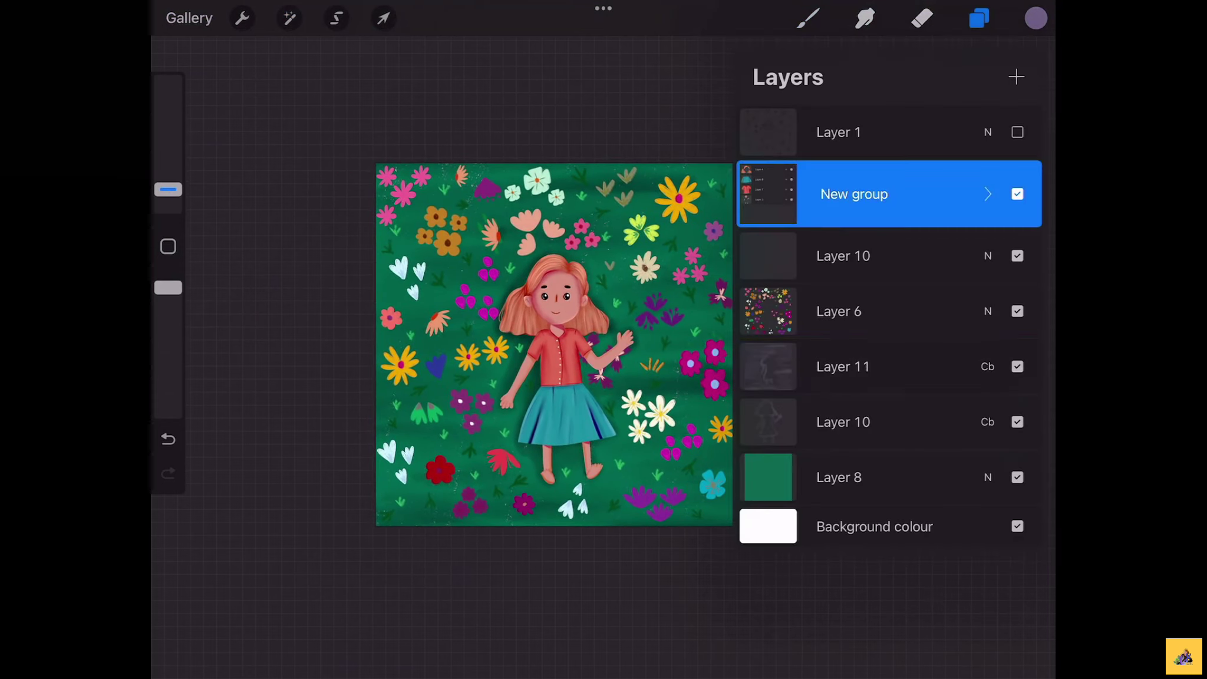
click(1016, 77)
click(808, 18)
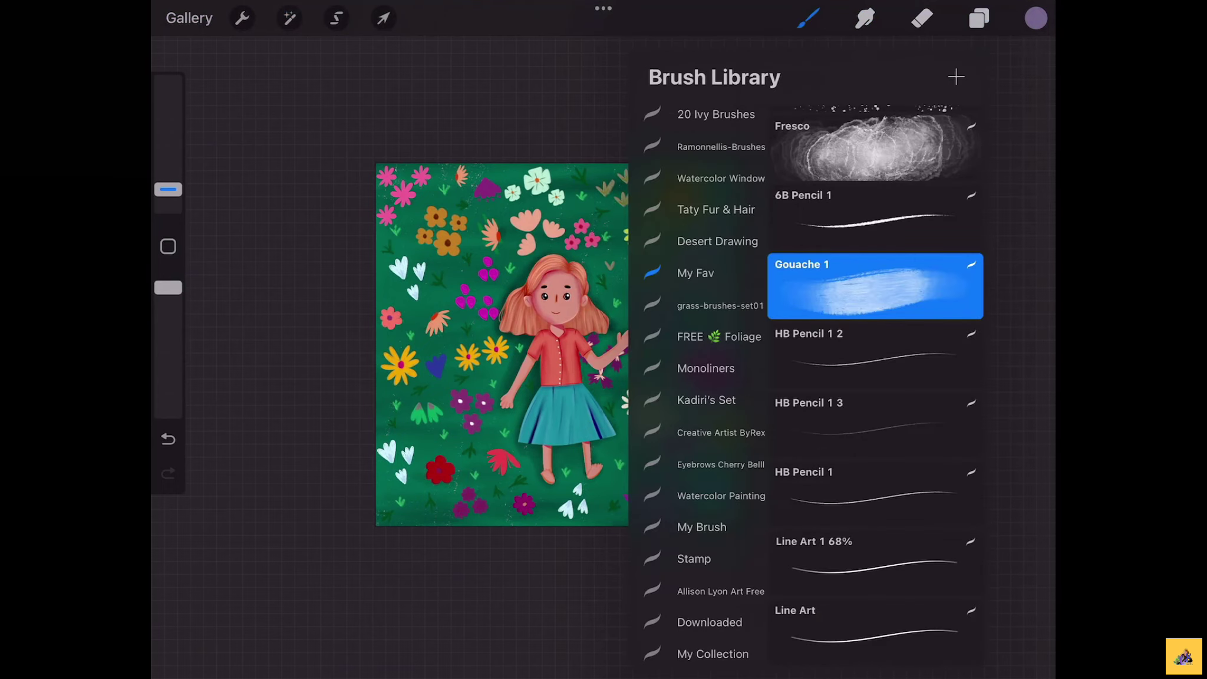
click(876, 563)
click(875, 493)
click(979, 18)
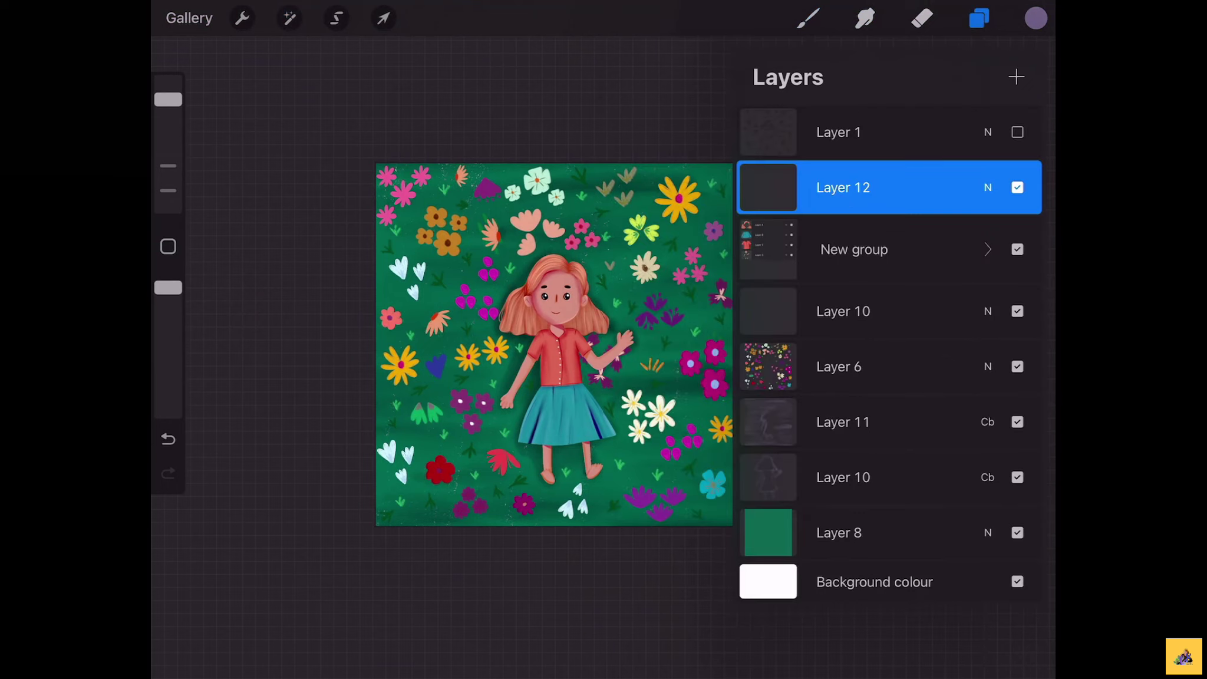
click(979, 19)
Choose lime green from the saved palettes and undo a test stroke
click(1036, 18)
click(1015, 645)
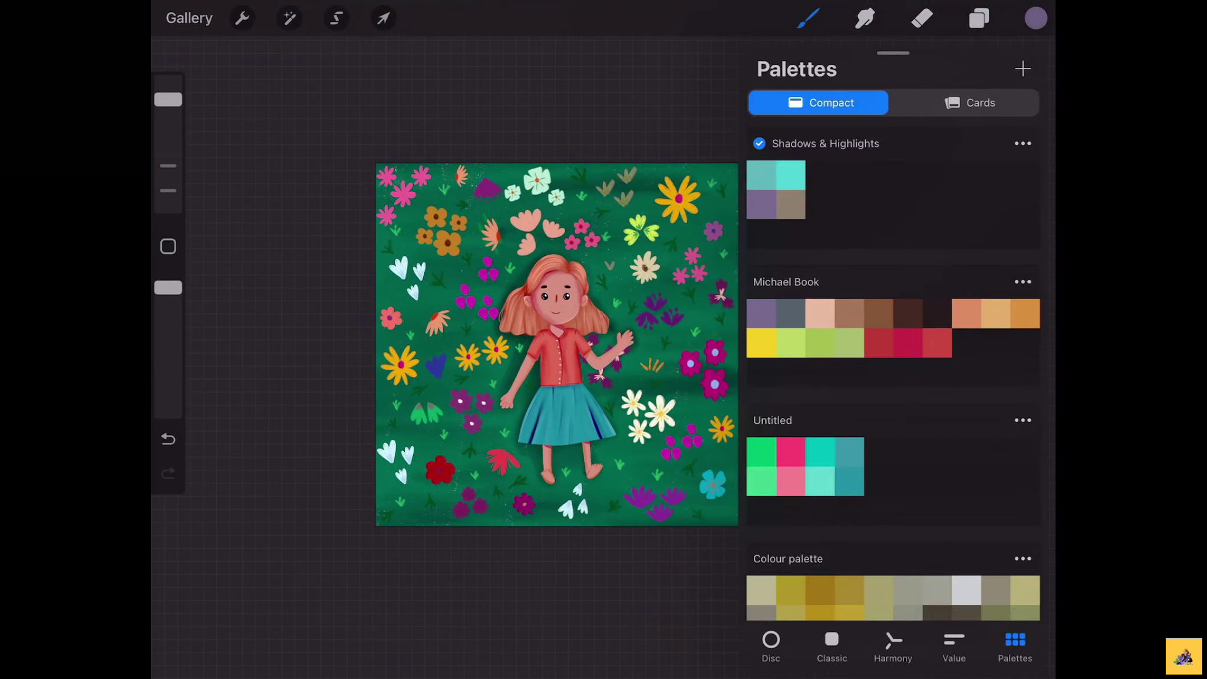
scroll(893, 372, down, 5)
scroll(893, 372, down, 5)
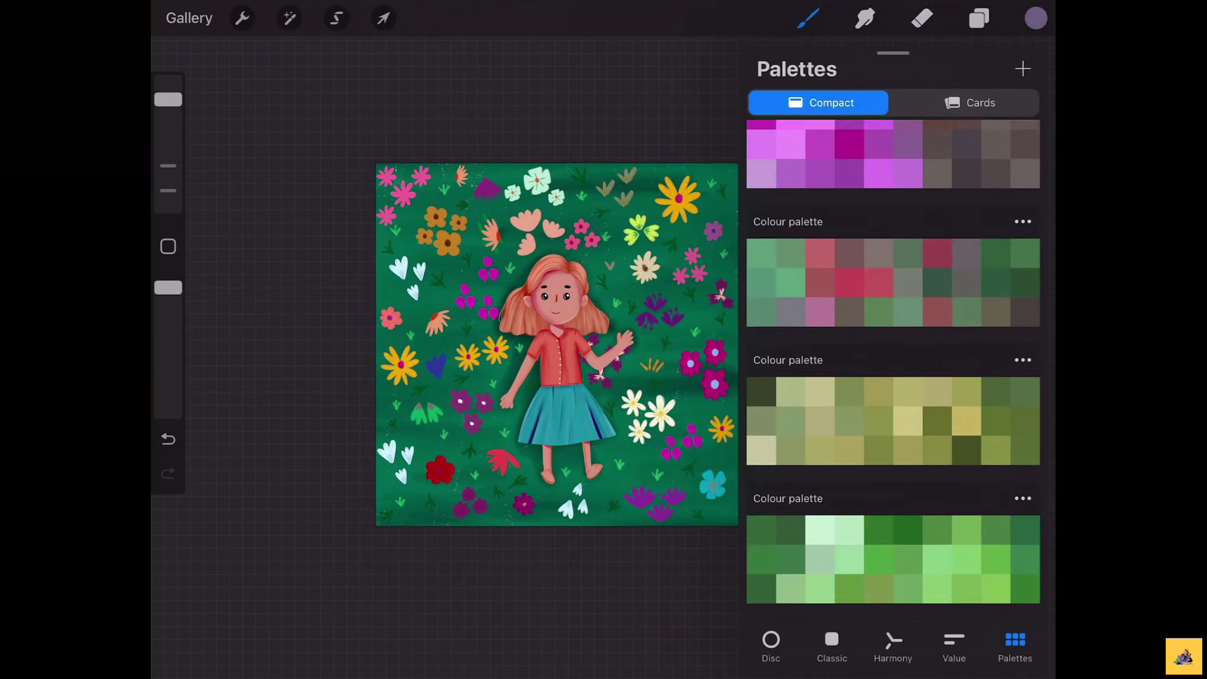
scroll(893, 371, down, 3)
scroll(893, 371, up, 5)
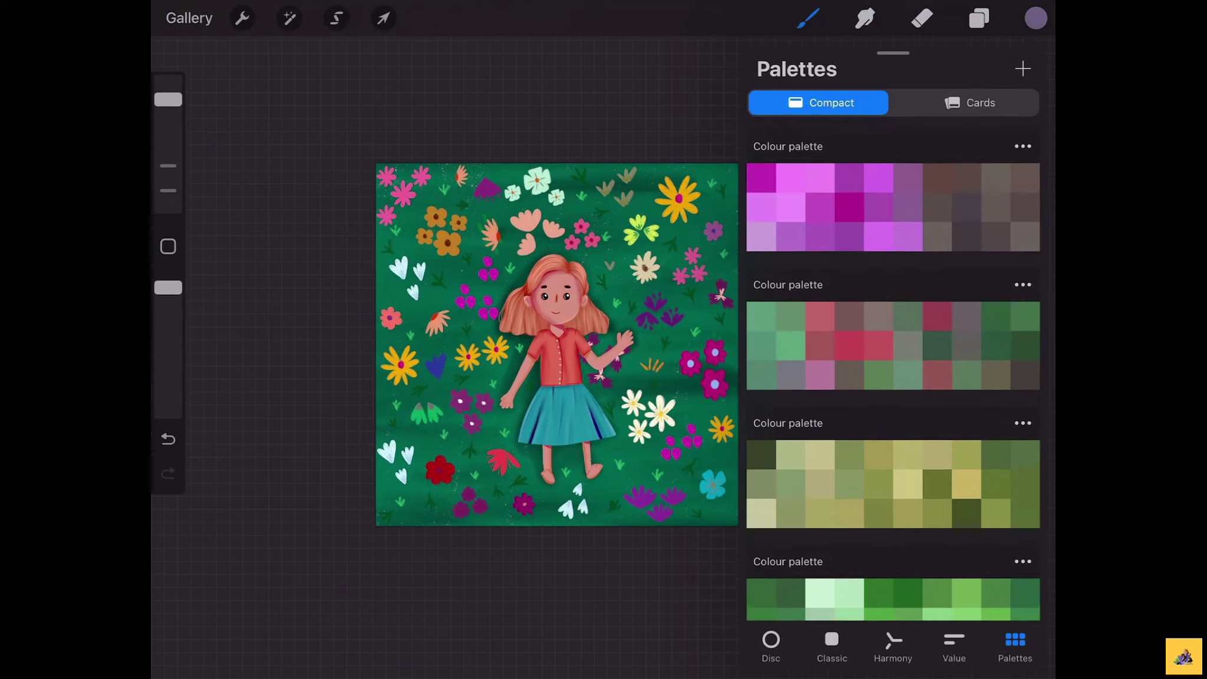
scroll(893, 371, up, 5)
scroll(893, 372, up, 2)
scroll(893, 371, down, 3)
scroll(893, 371, down, 3)
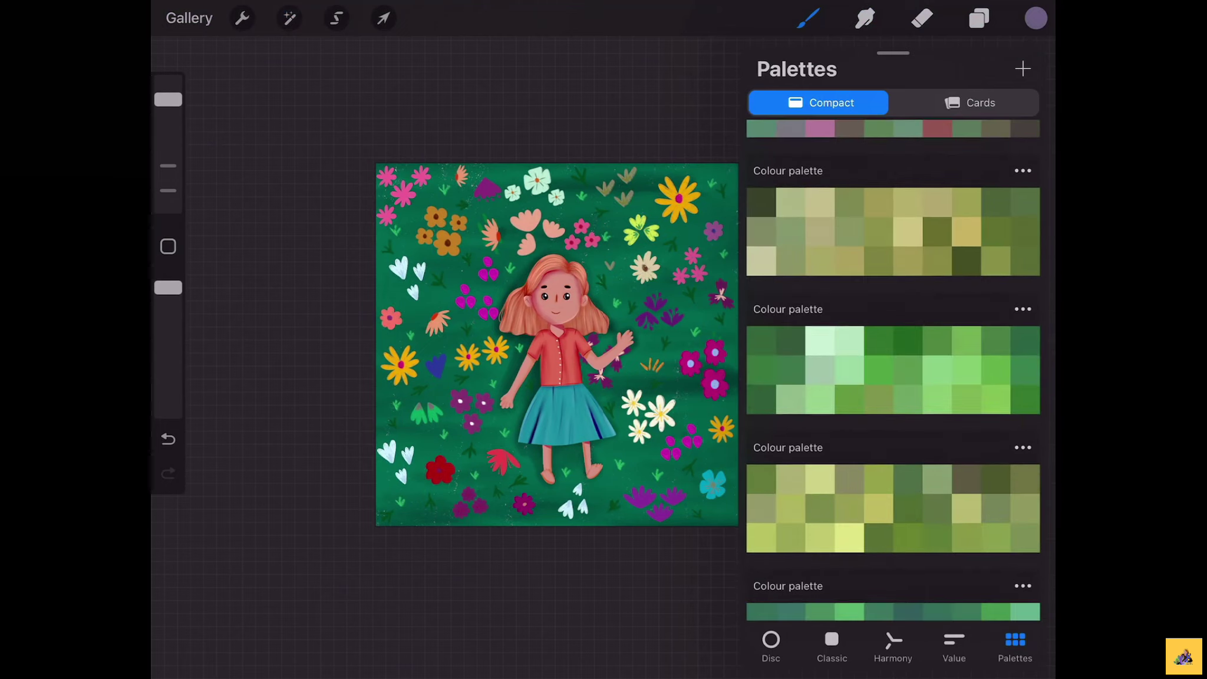
scroll(893, 371, down, 2)
scroll(893, 371, down, 4)
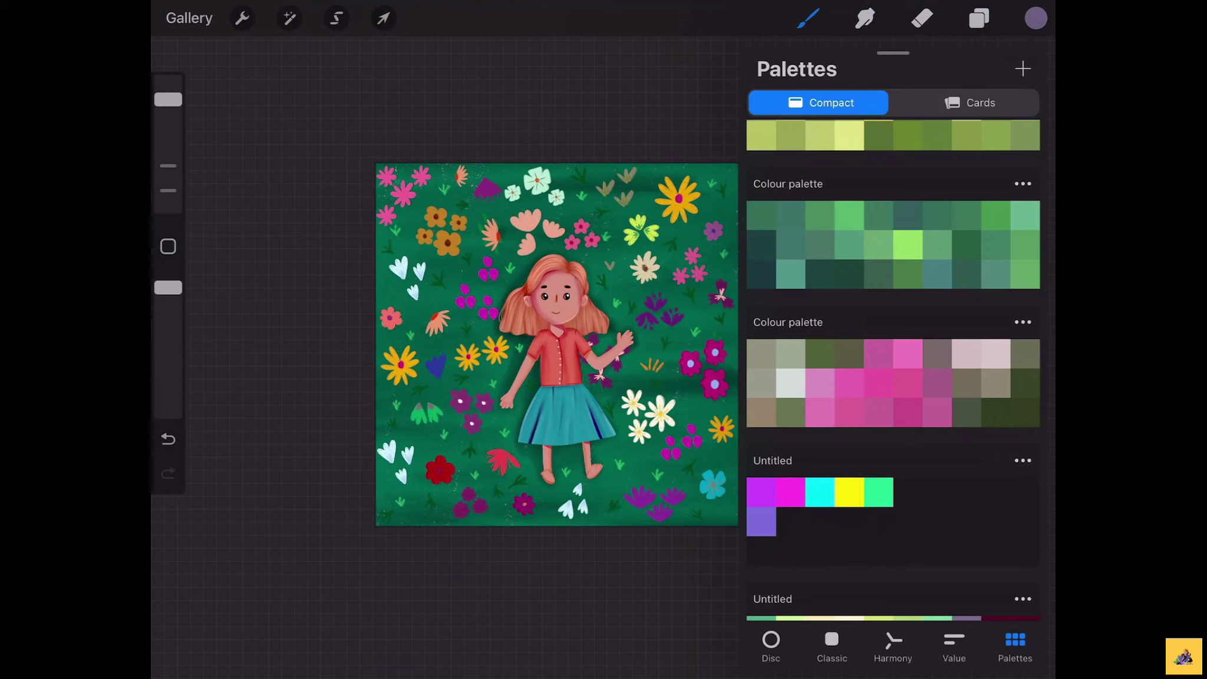
scroll(893, 371, down, 7)
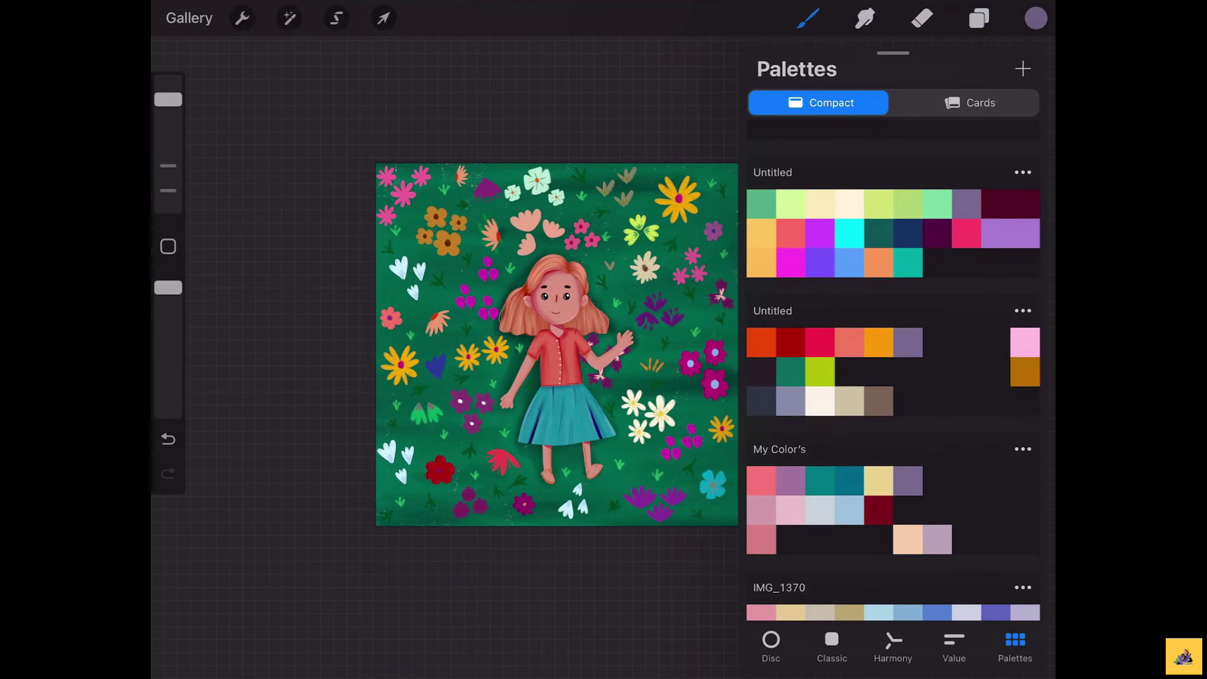
click(820, 371)
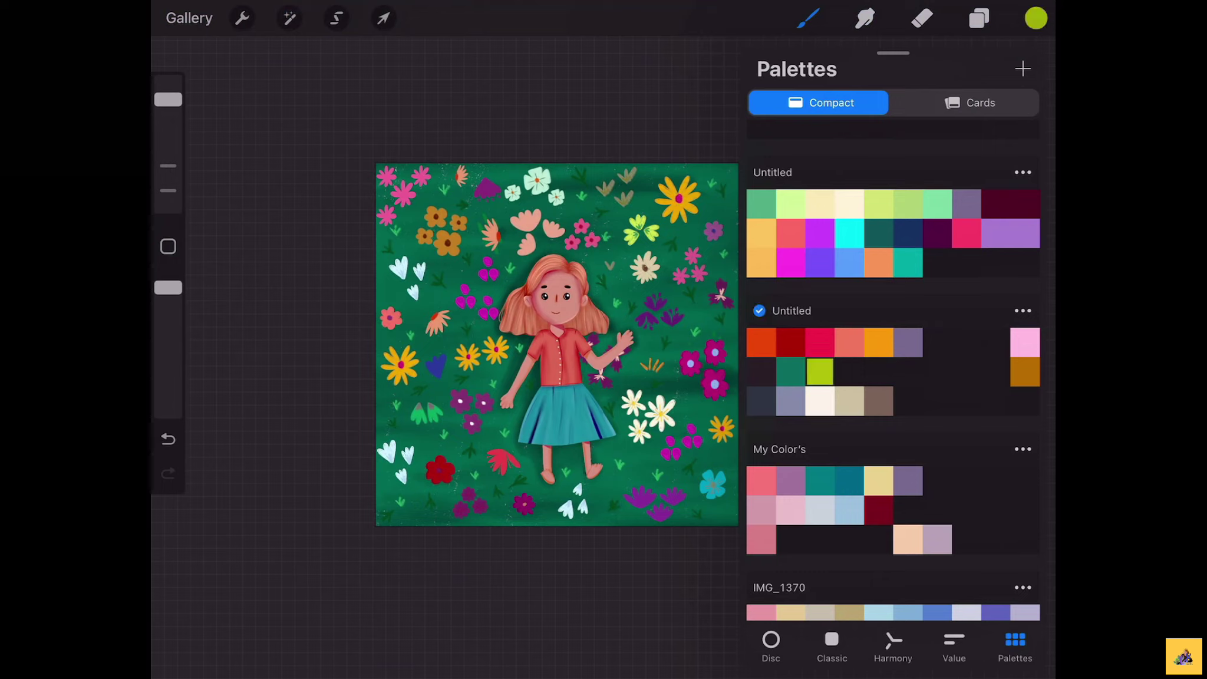
mouse_move(484, 260)
mouse_down()
mouse_move(486, 371)
mouse_move(509, 384)
mouse_up()
click(168, 439)
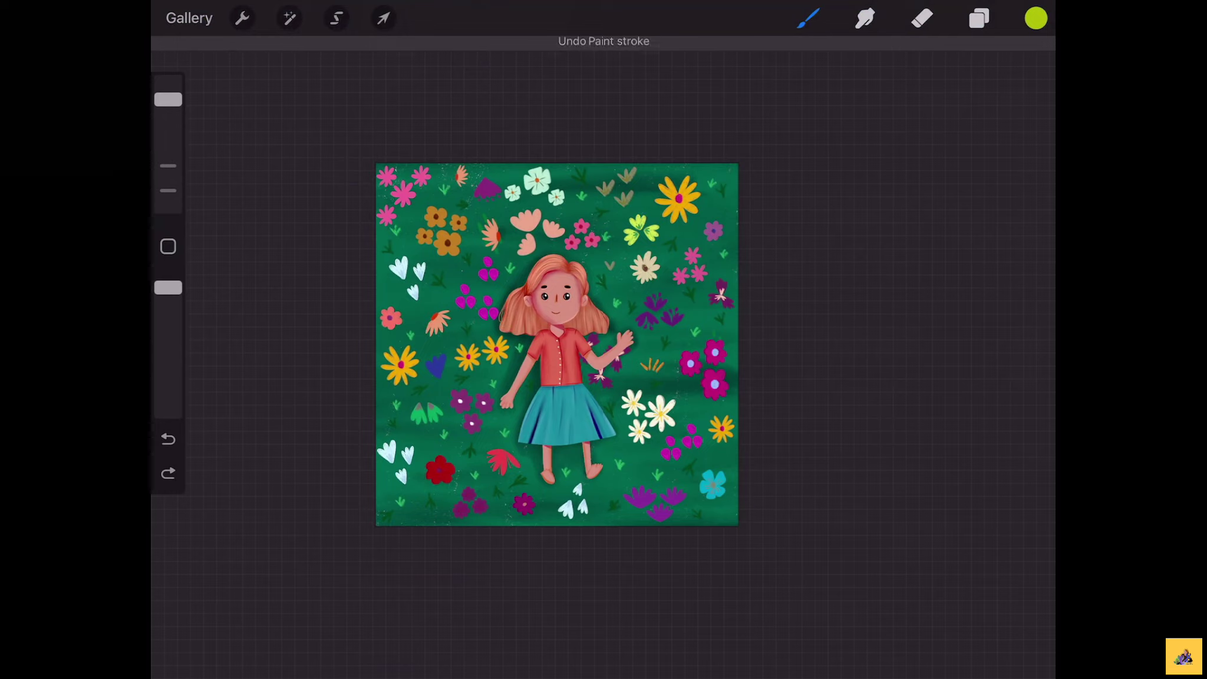
Insert the hand-lettering practice grid image via Actions > Add > Insert a file
click(242, 18)
click(226, 118)
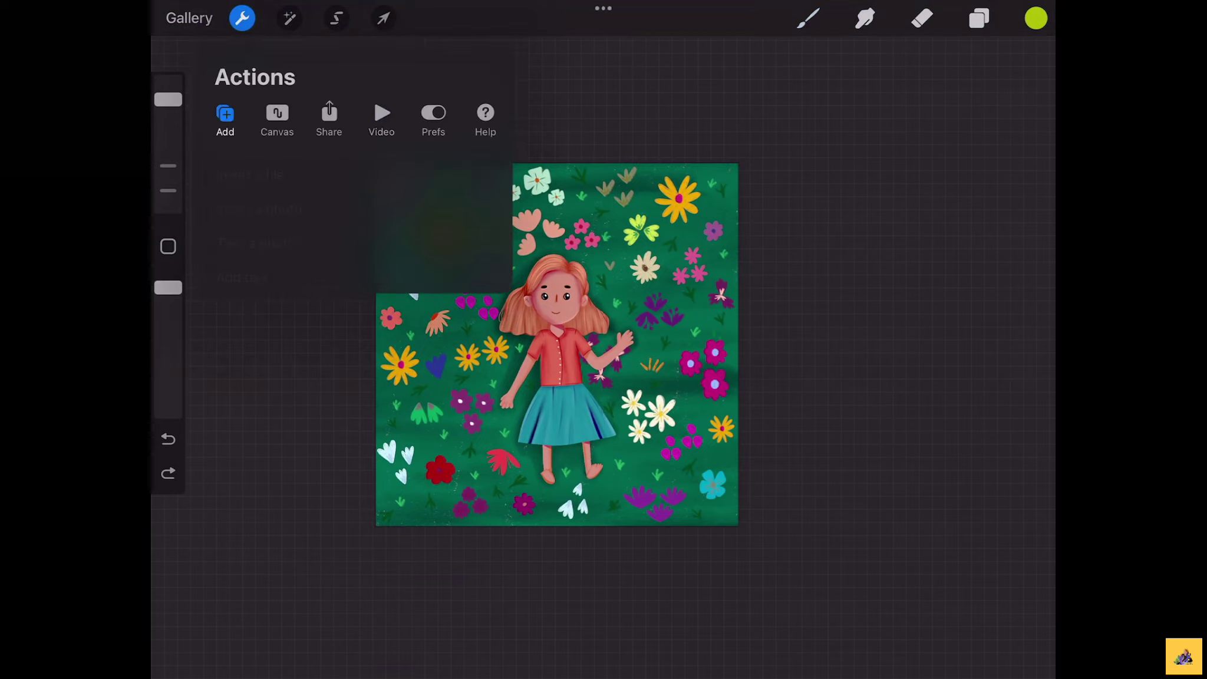
click(259, 175)
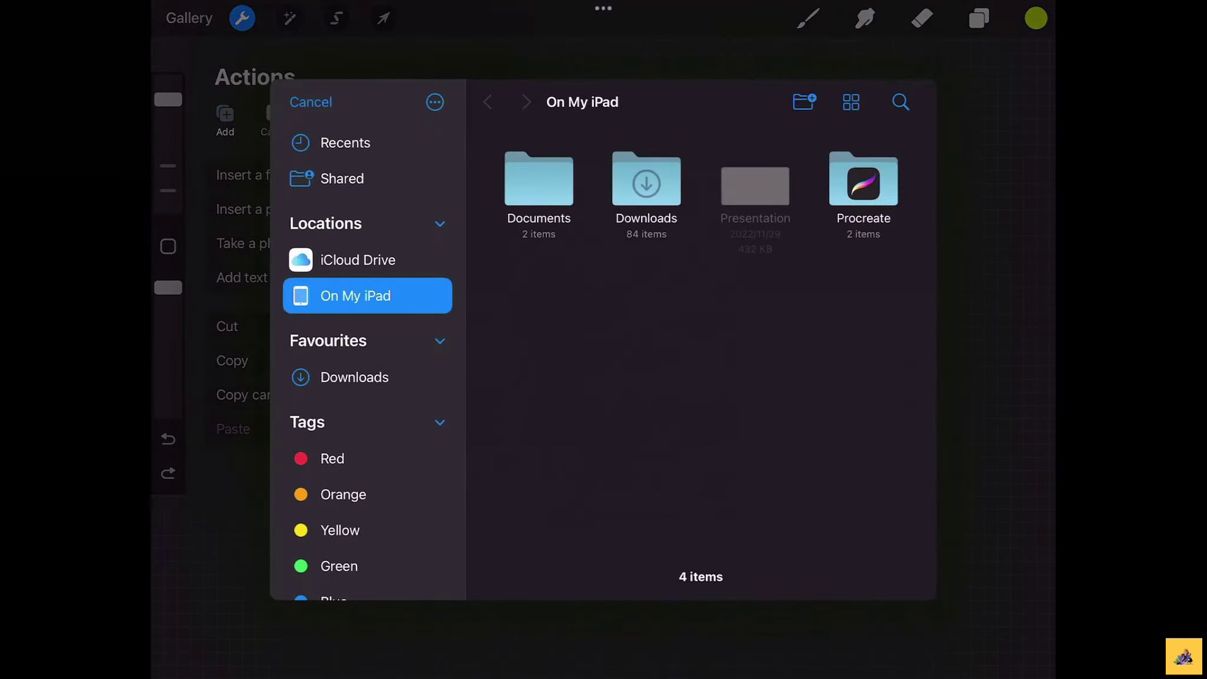
click(755, 186)
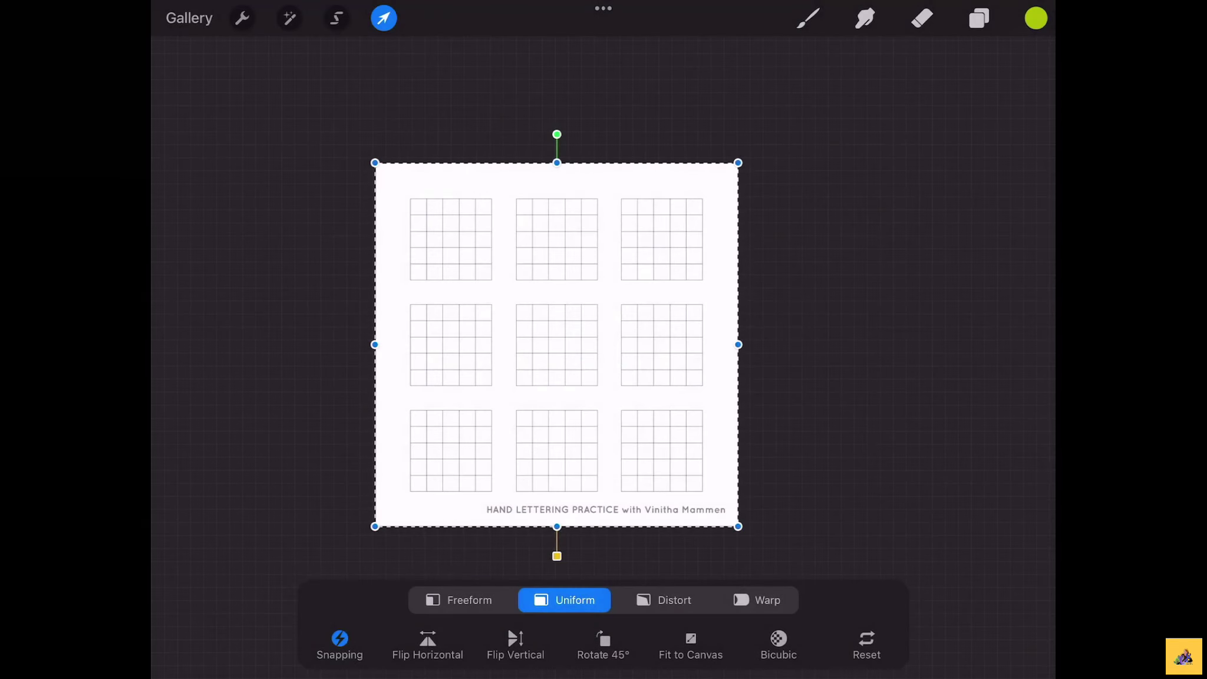
Confirm the grid placement, add a layer above it, and test green strokes along the grid
click(978, 18)
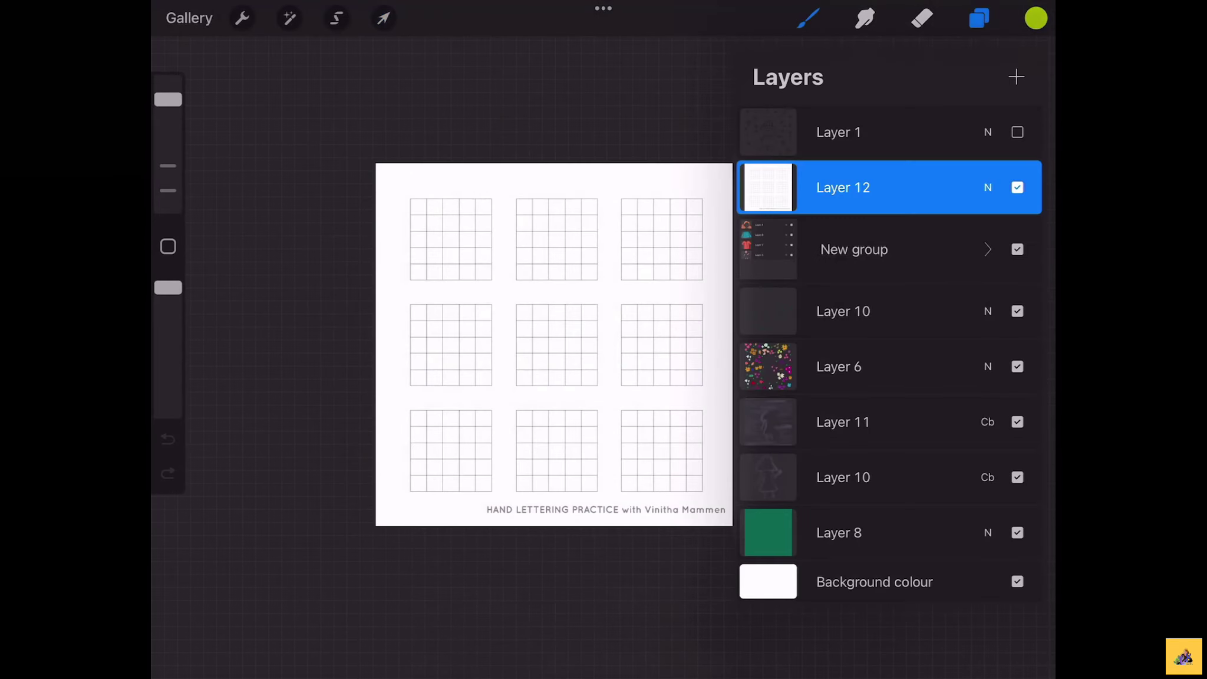
click(1016, 77)
click(808, 18)
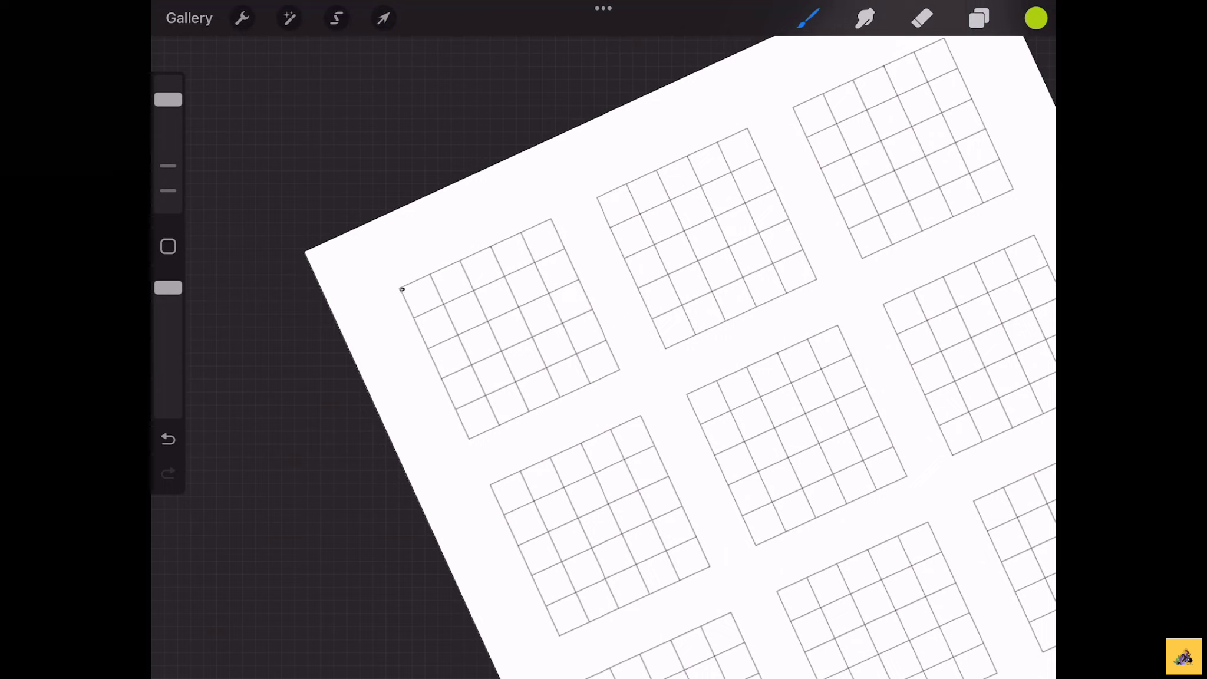
key(ctrl+z)
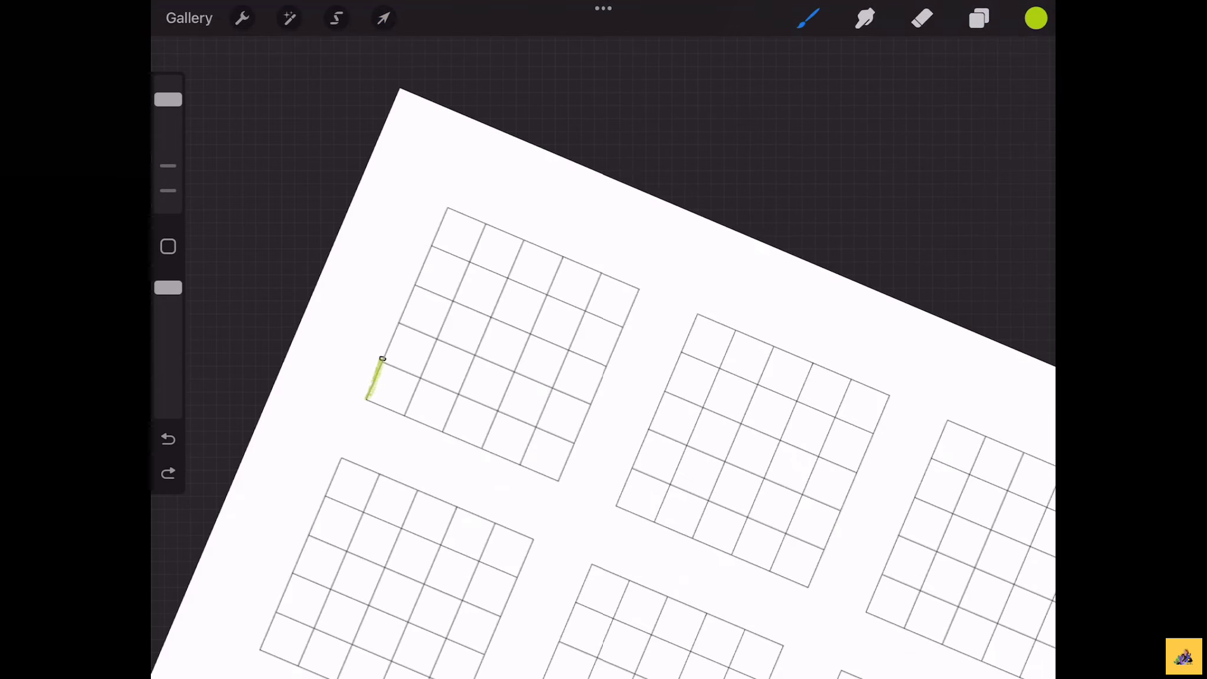
drag(383, 359, 446, 210)
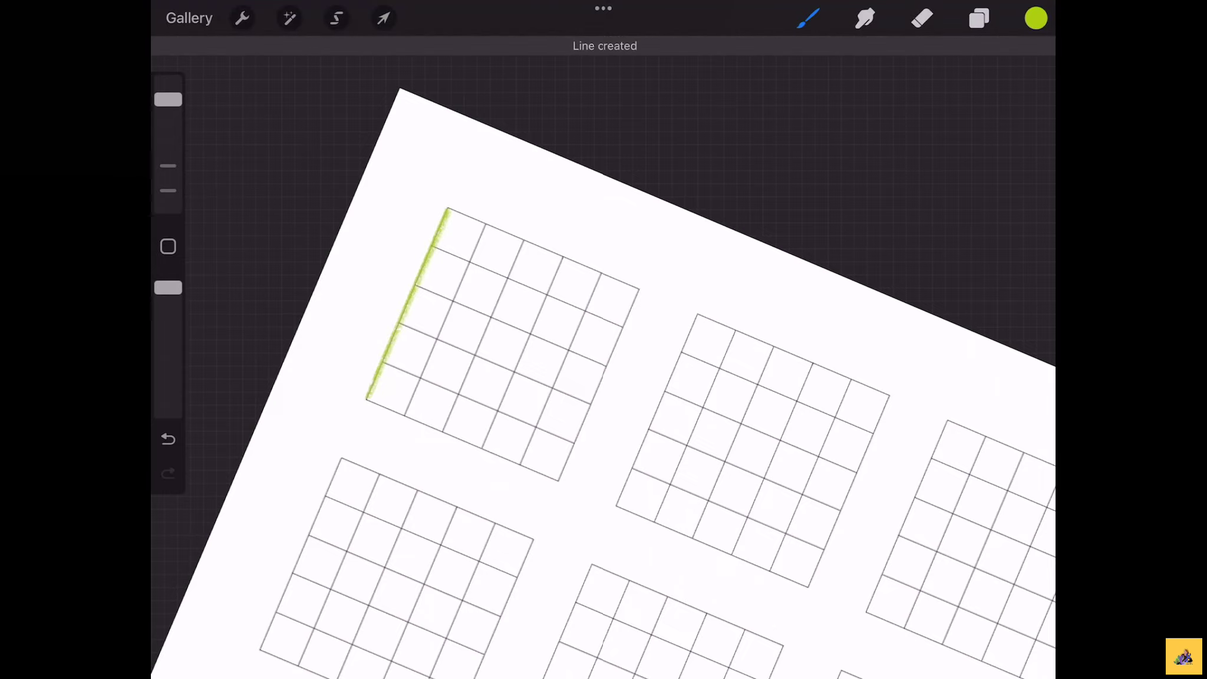
drag(603, 354, 649, 294)
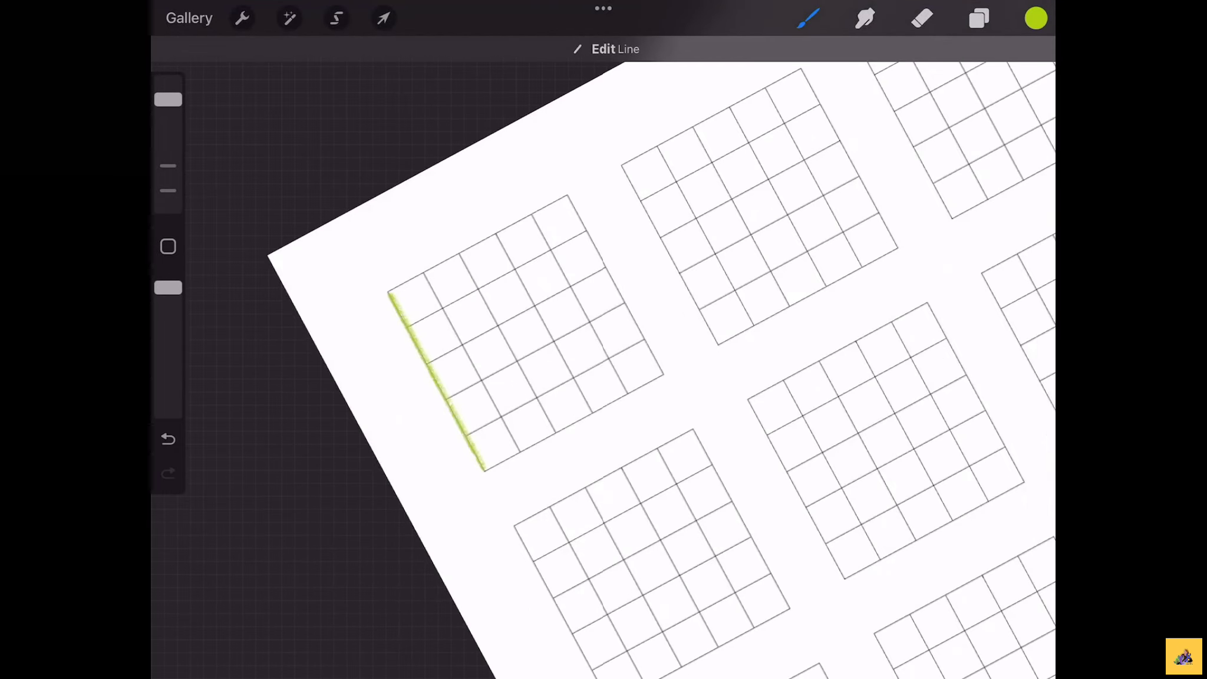
mouse_move(447, 396)
mouse_down()
mouse_move(471, 372)
mouse_move(474, 243)
mouse_up()
key(ctrl+z)
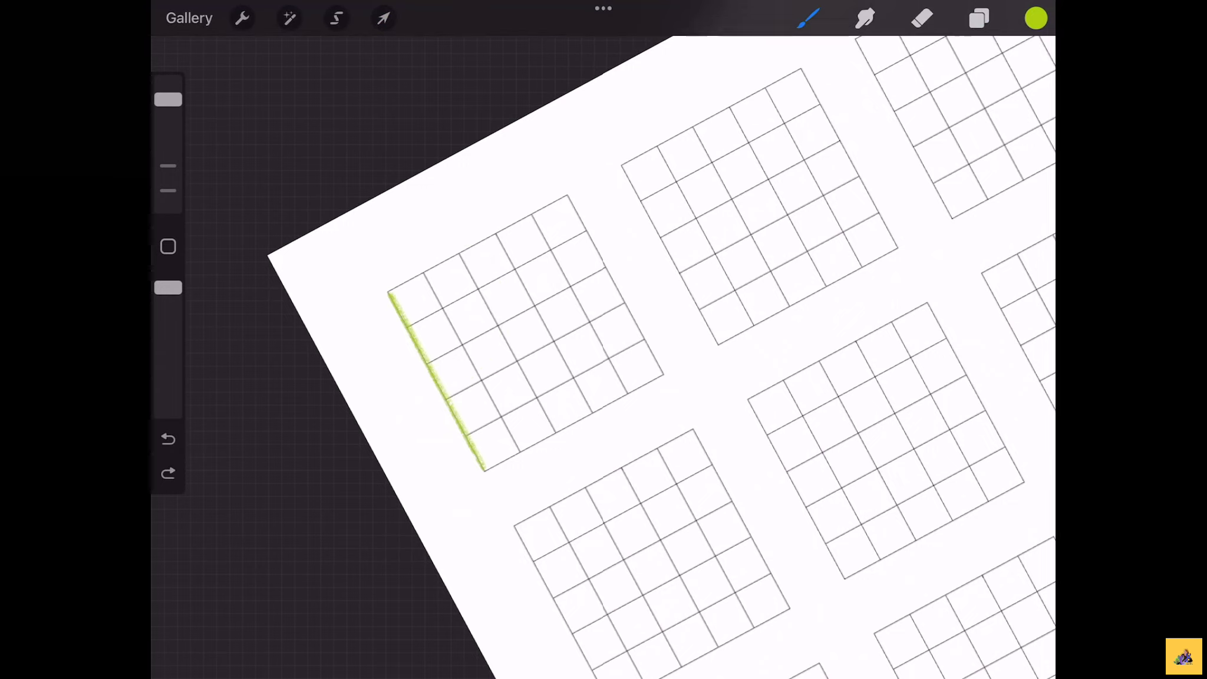
Switch to the HB Pencil 1 2 brush and sketch 'hello' across the first grids
click(808, 19)
scroll(875, 383, up, 2)
click(872, 242)
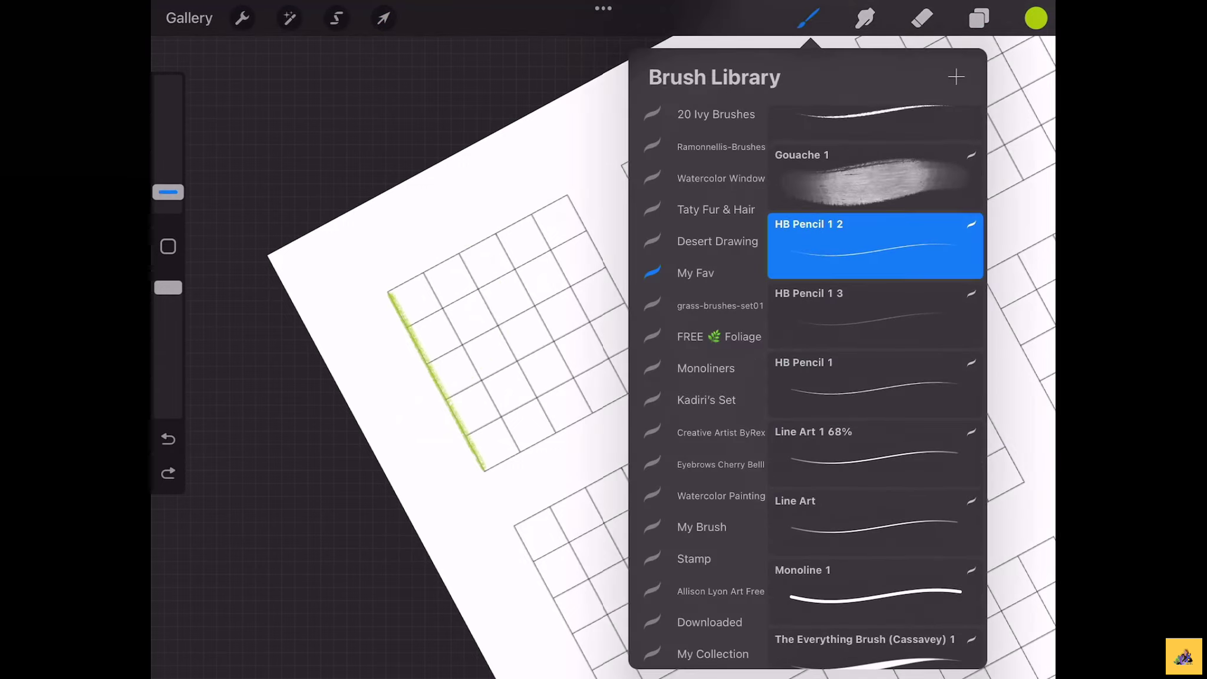
click(354, 147)
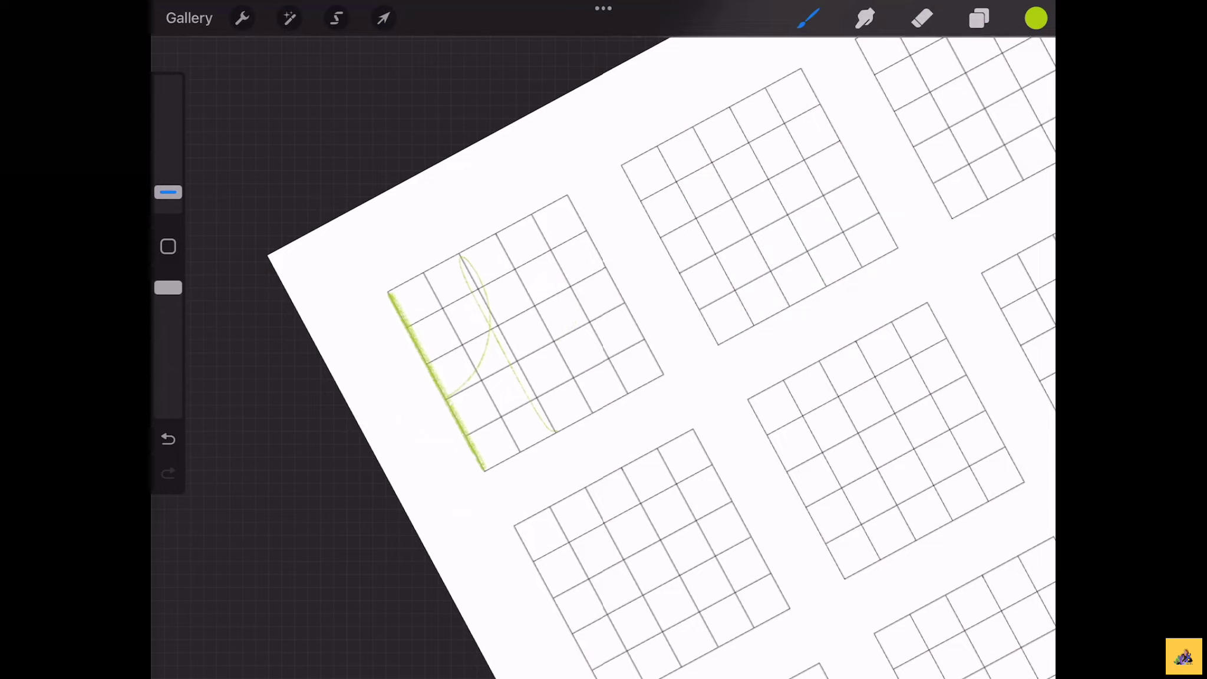
key(ctrl+z)
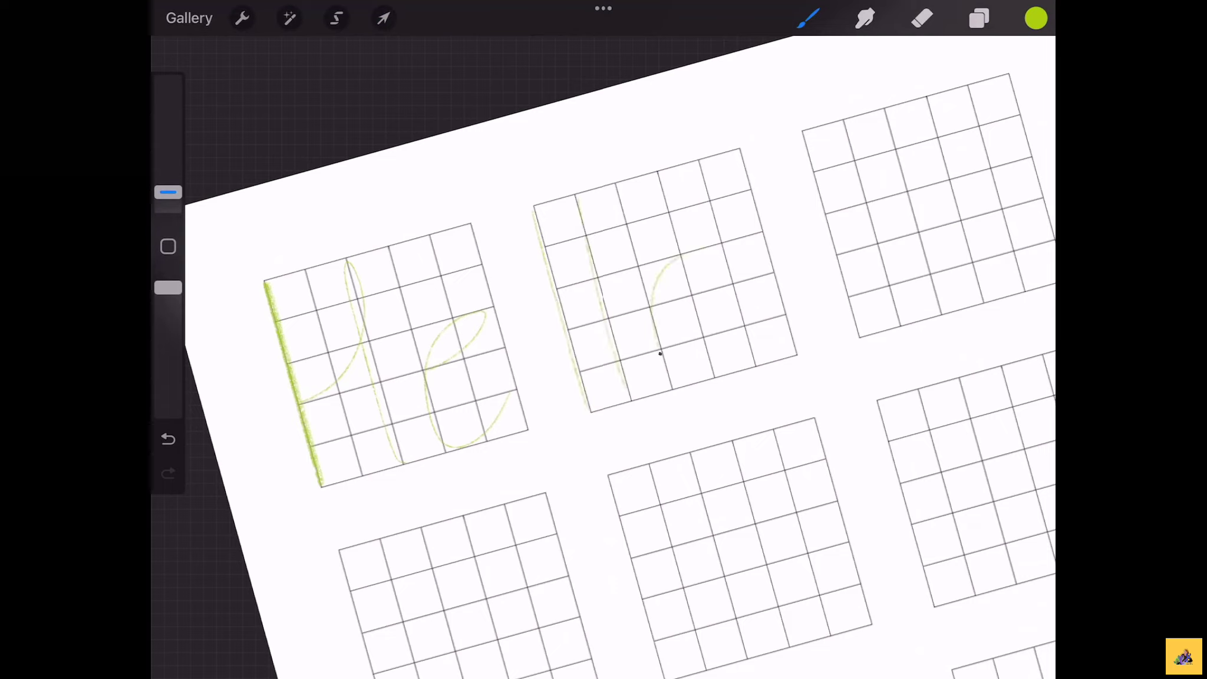
drag(700, 241, 673, 331)
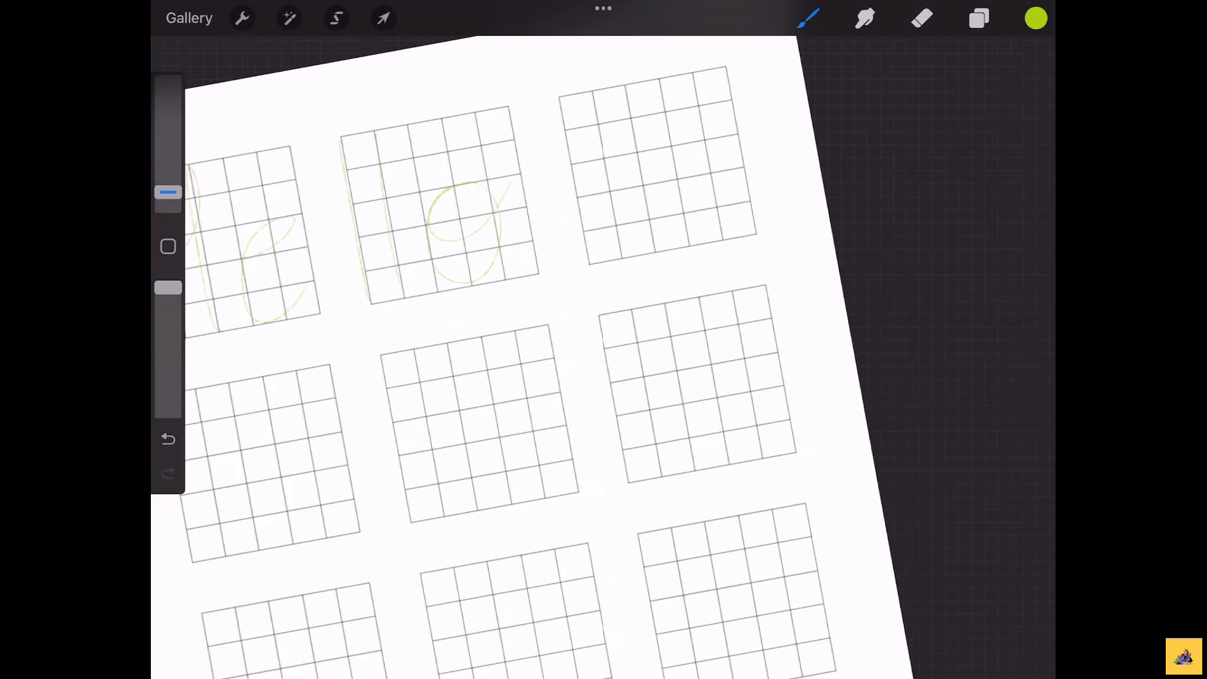
Add a new layer, hide the hello sketch Layer 13, and pick the Calligraphy Shale Brush
click(979, 18)
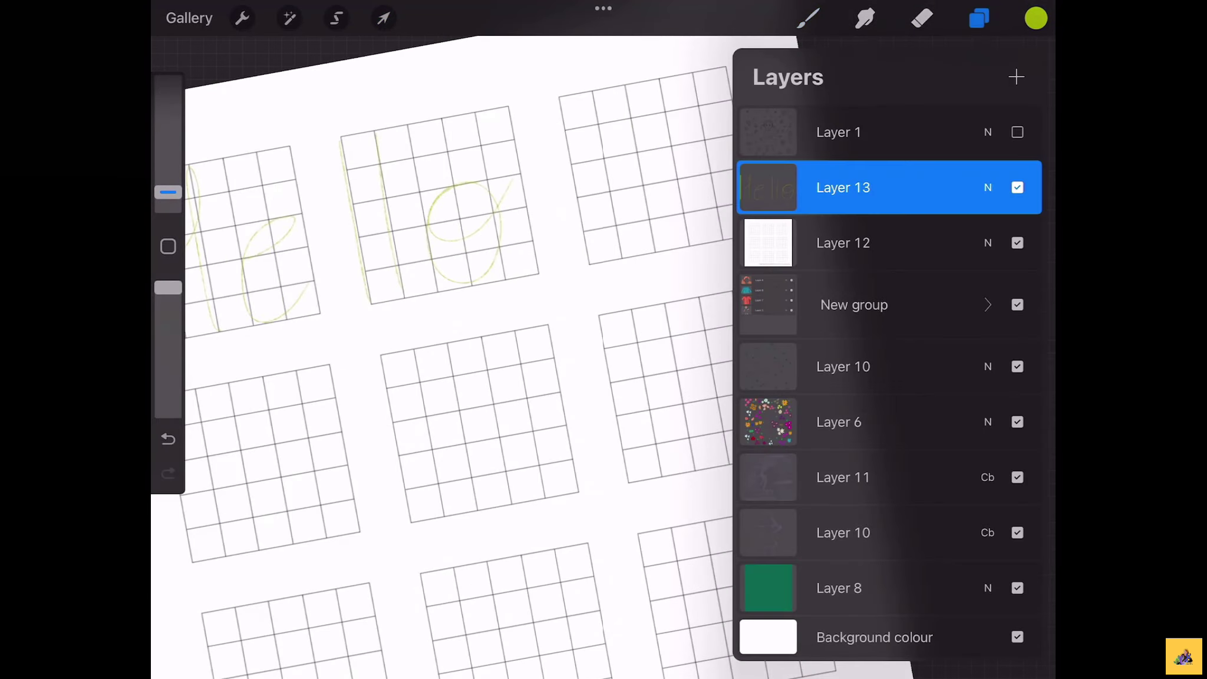
click(855, 242)
click(843, 187)
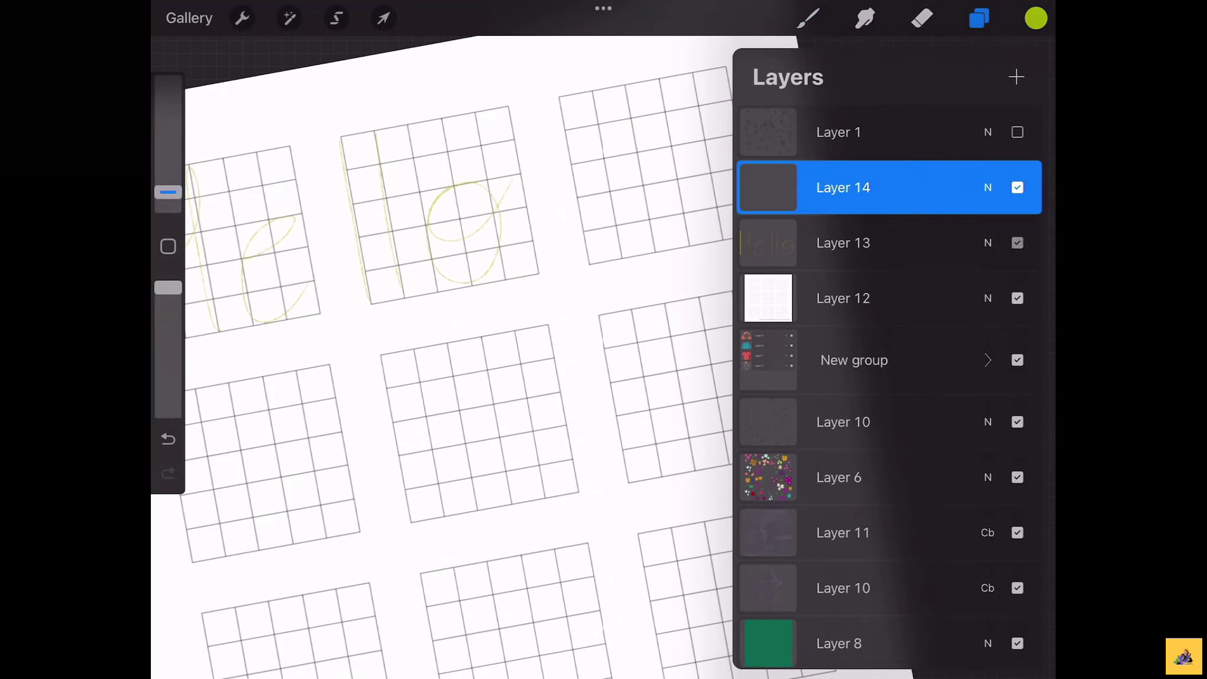
click(808, 19)
scroll(702, 354, down, 6)
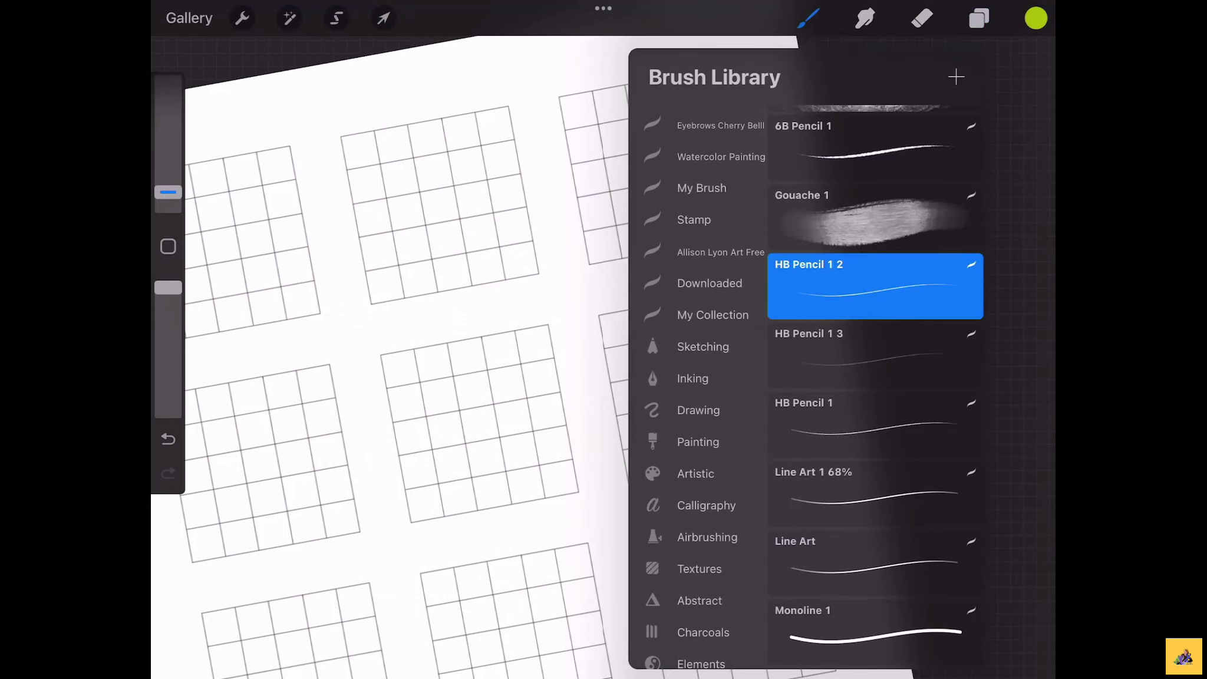
click(701, 503)
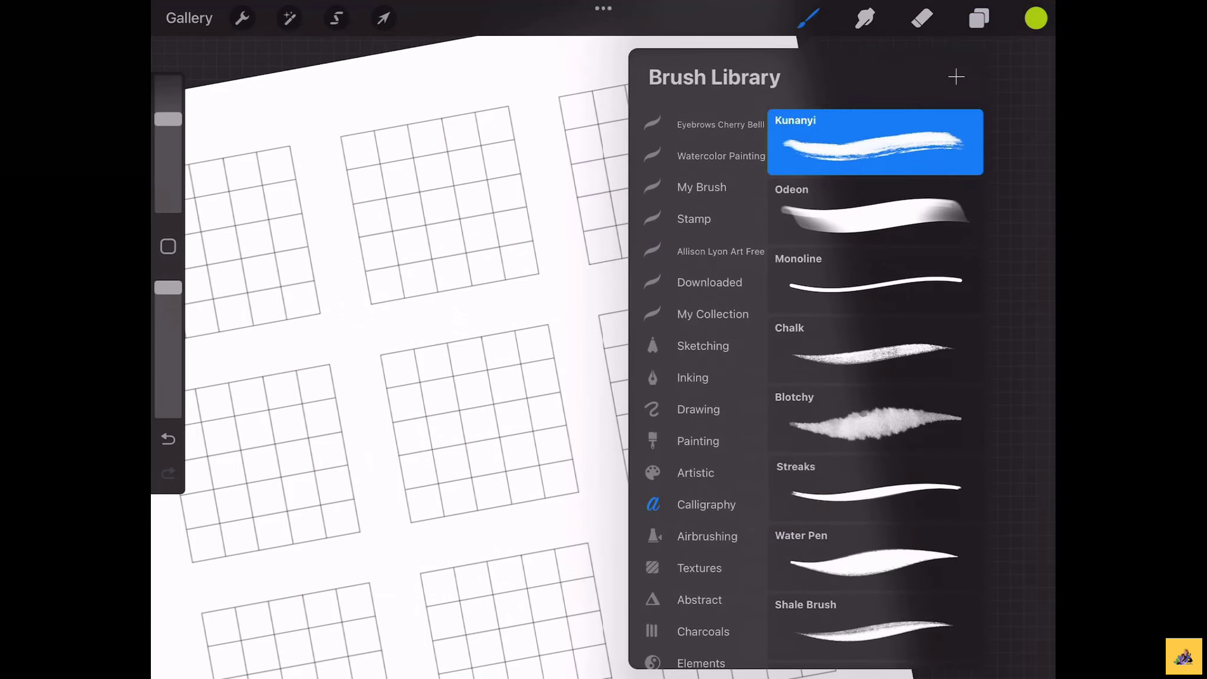
scroll(875, 365, down, 3)
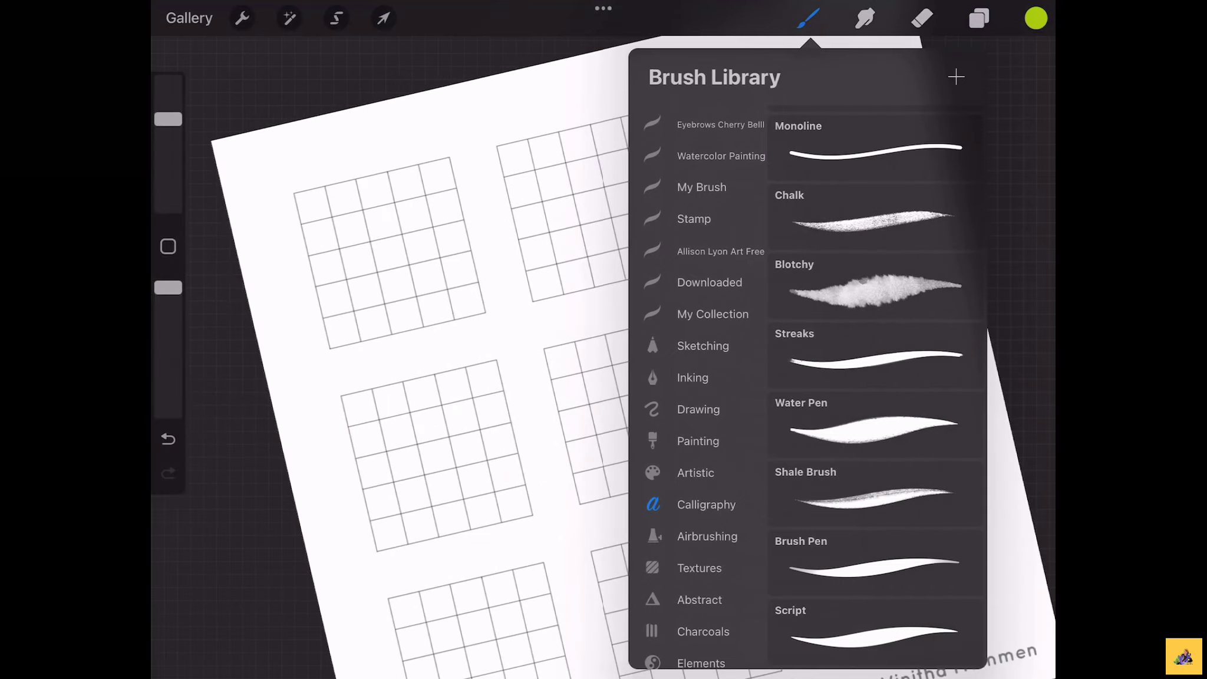
click(873, 496)
click(413, 354)
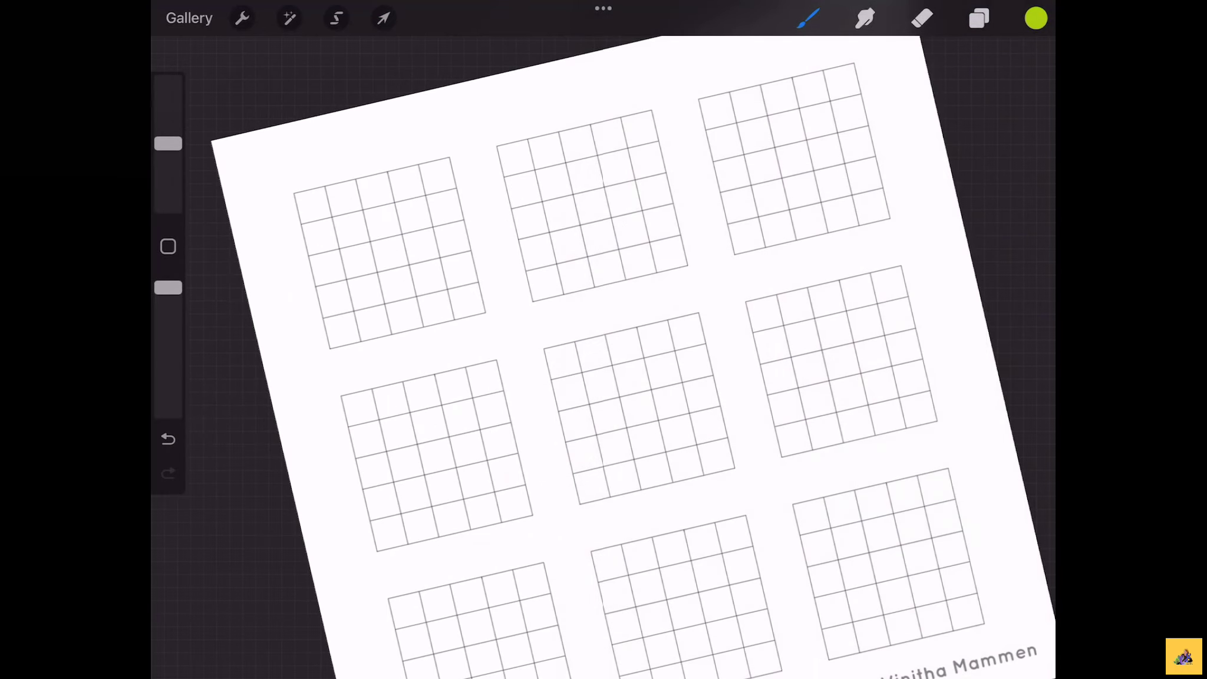
Paint a thick S at 14% brush size, undoing the following P and R
mouse_move(364, 485)
mouse_down()
mouse_move(419, 443)
mouse_move(377, 495)
mouse_up()
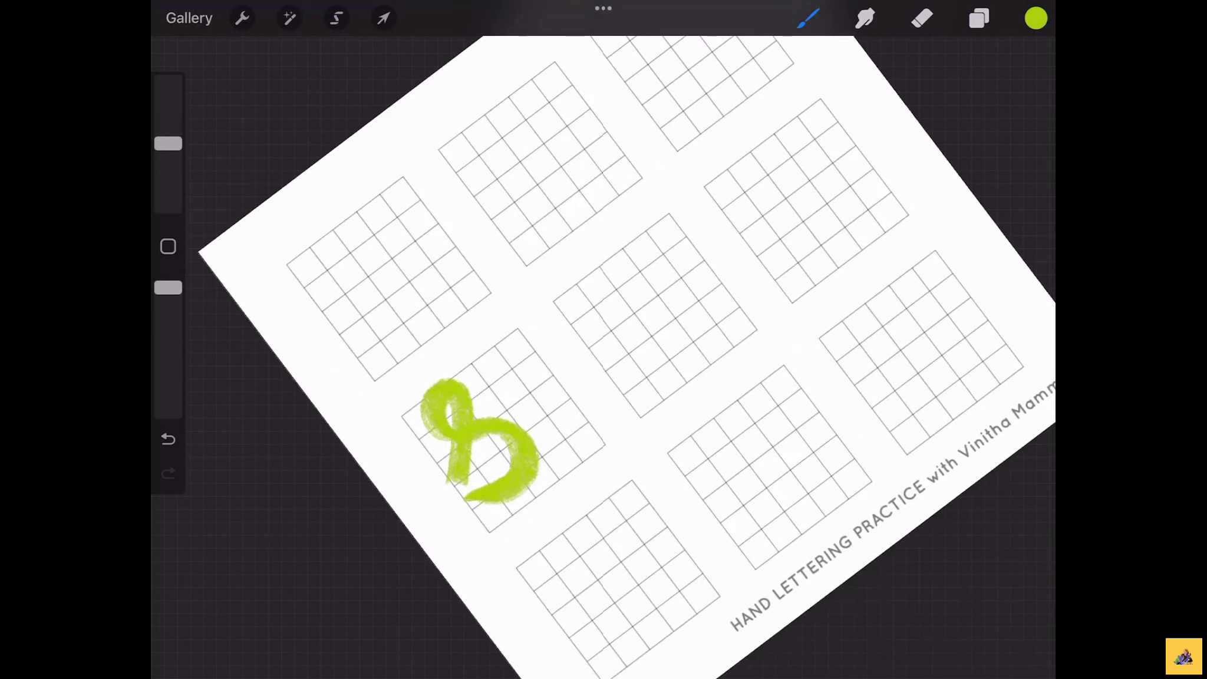
key(ctrl+z)
drag(168, 143, 168, 159)
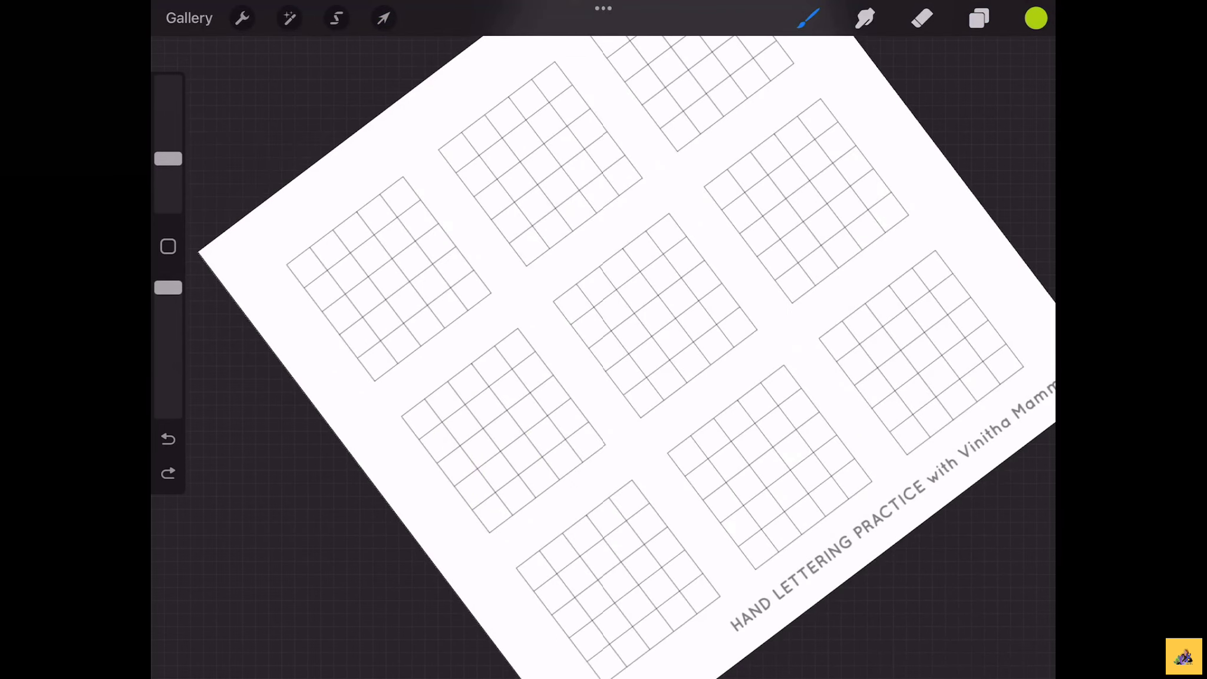
mouse_move(436, 461)
mouse_down()
mouse_move(480, 370)
mouse_move(437, 416)
mouse_move(513, 419)
mouse_move(519, 477)
mouse_move(481, 489)
mouse_up()
mouse_move(554, 303)
mouse_down()
mouse_move(625, 393)
mouse_move(602, 261)
mouse_move(597, 352)
mouse_move(478, 324)
mouse_up()
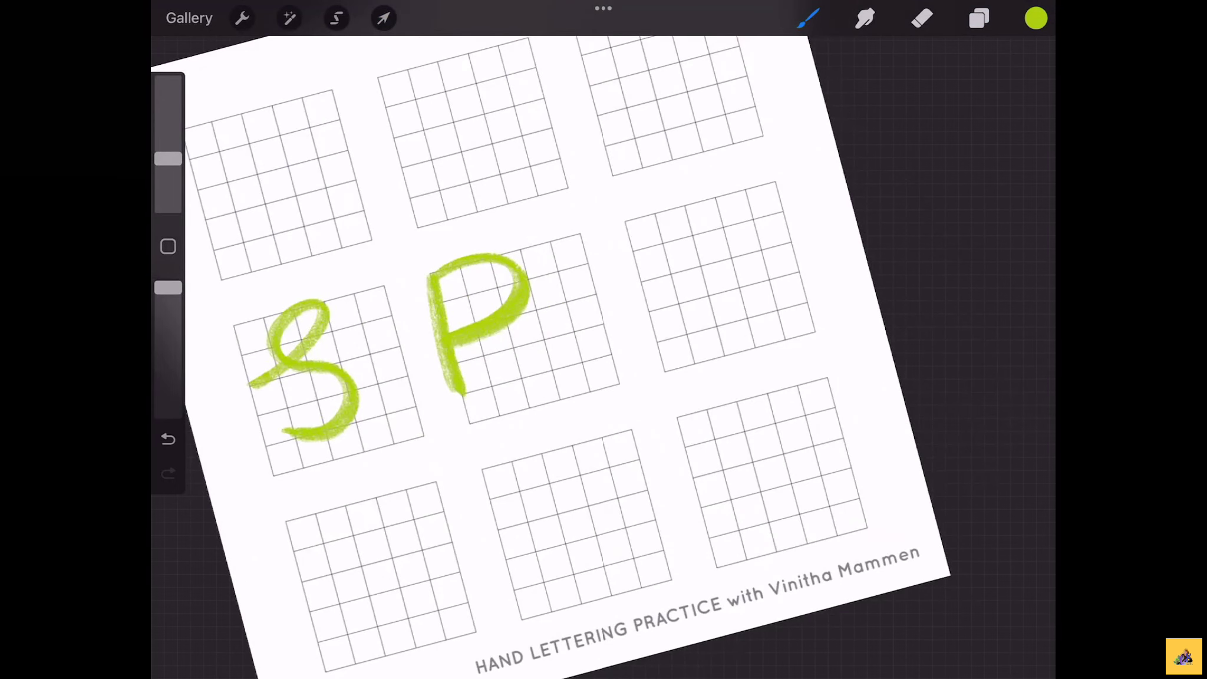
mouse_move(659, 339)
mouse_down()
mouse_move(626, 224)
mouse_move(695, 237)
mouse_move(644, 283)
mouse_move(704, 260)
mouse_move(729, 326)
mouse_up()
drag(601, 324, 531, 354)
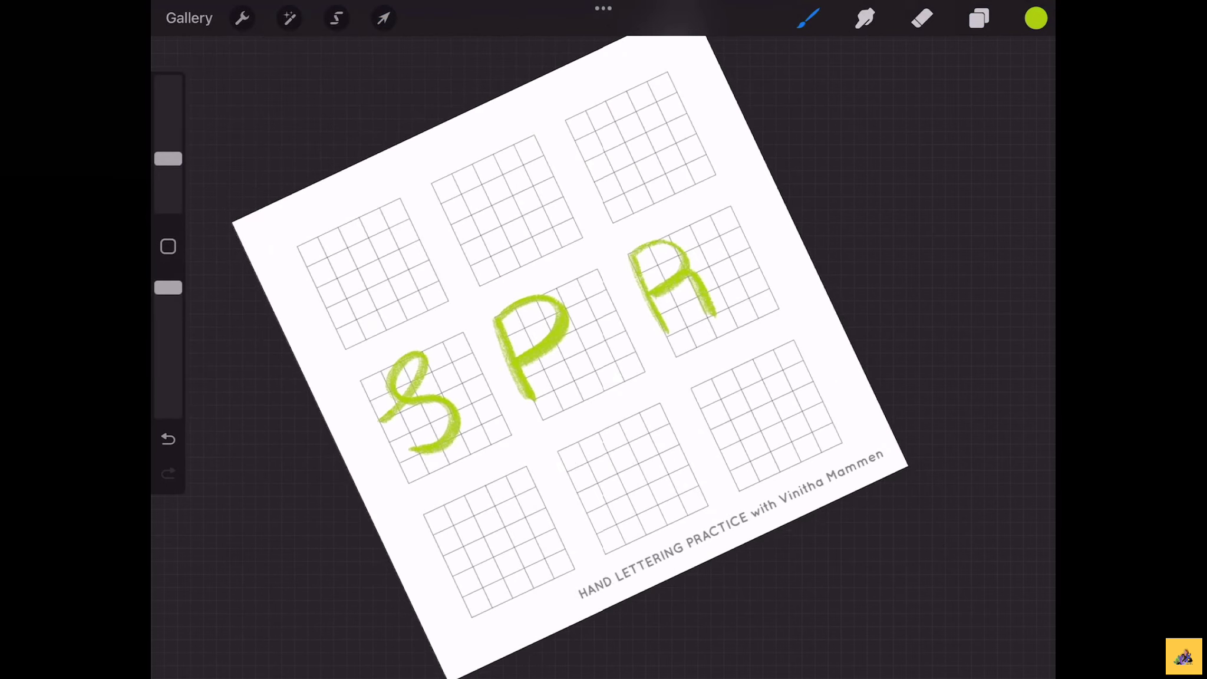
key(ctrl+z)
key(ctrl+z)
key(ctrl+z)
key(ctrl+z)
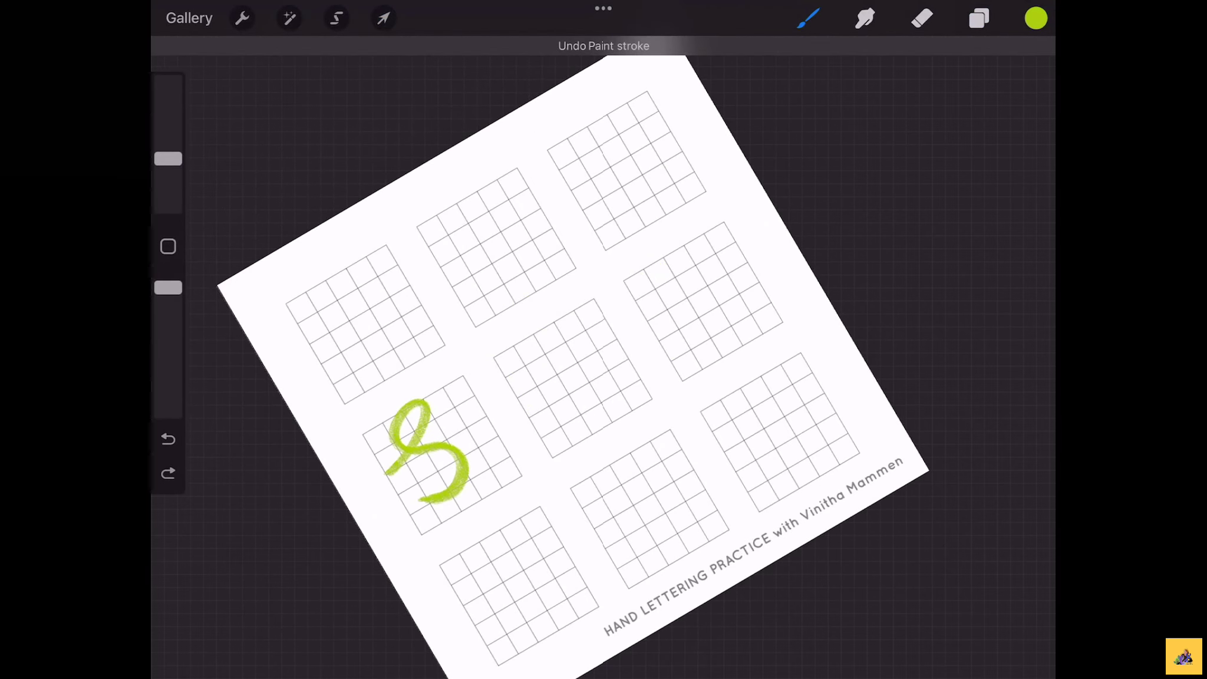
key(ctrl+z)
Select a brush from the Imported 1 brush set
click(808, 18)
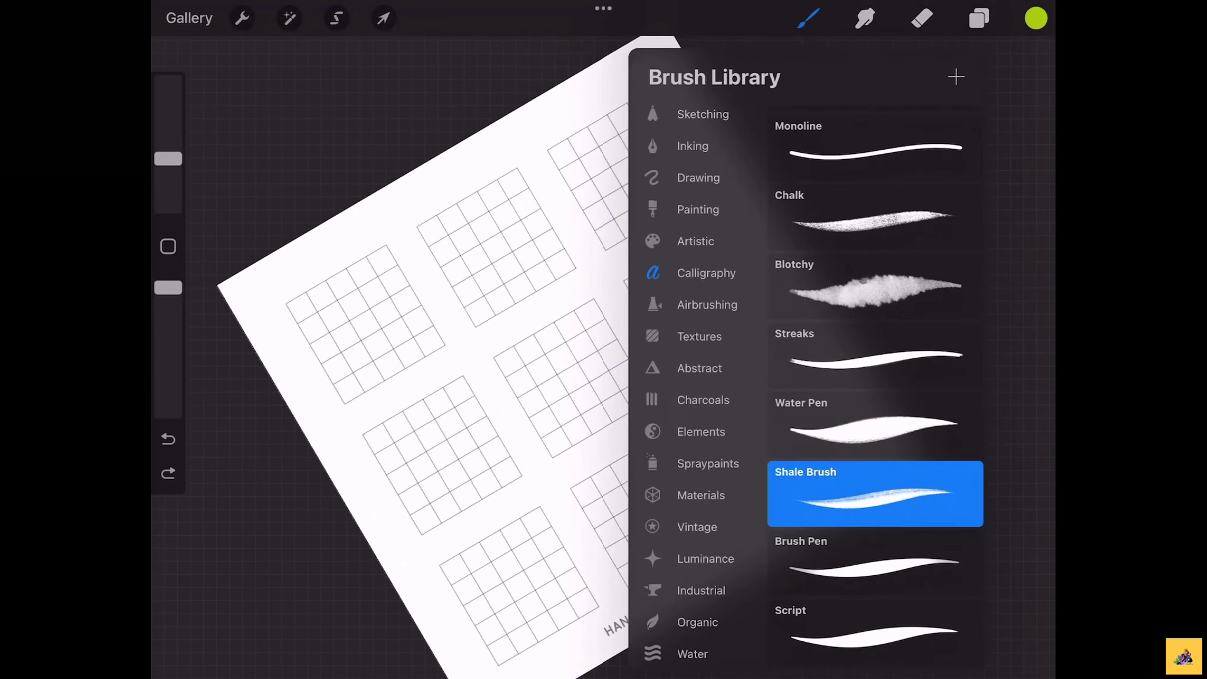
scroll(696, 383, up, 1)
scroll(695, 383, down, 3)
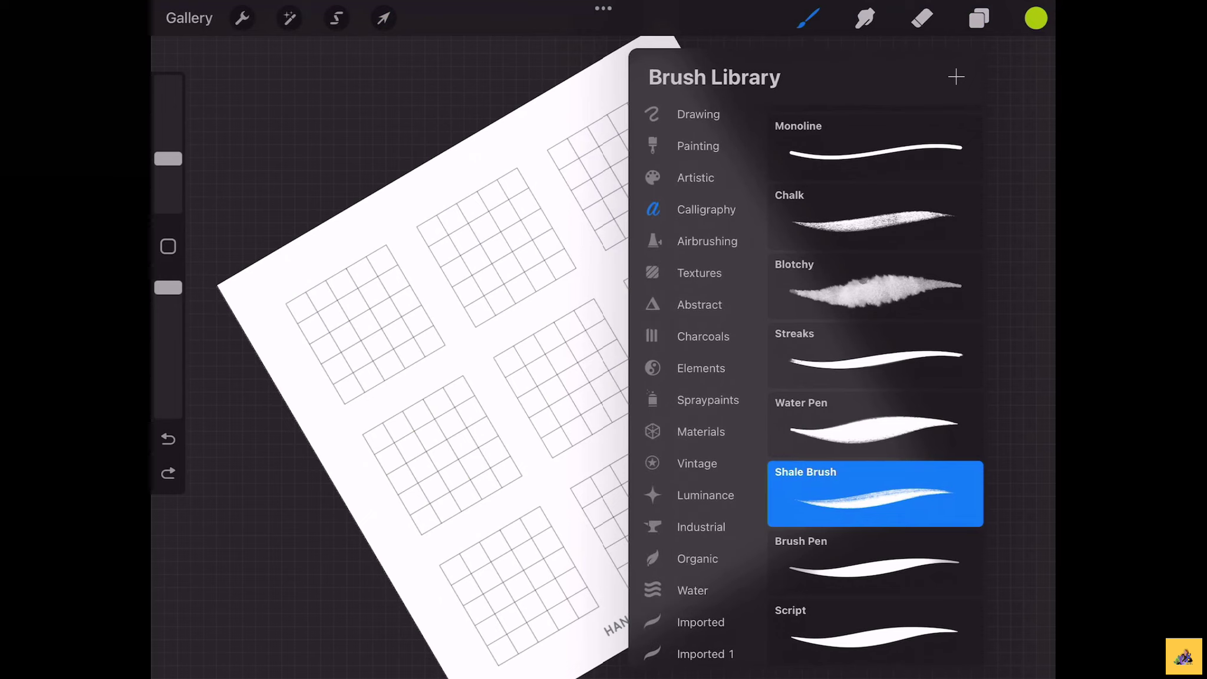
click(701, 622)
click(705, 654)
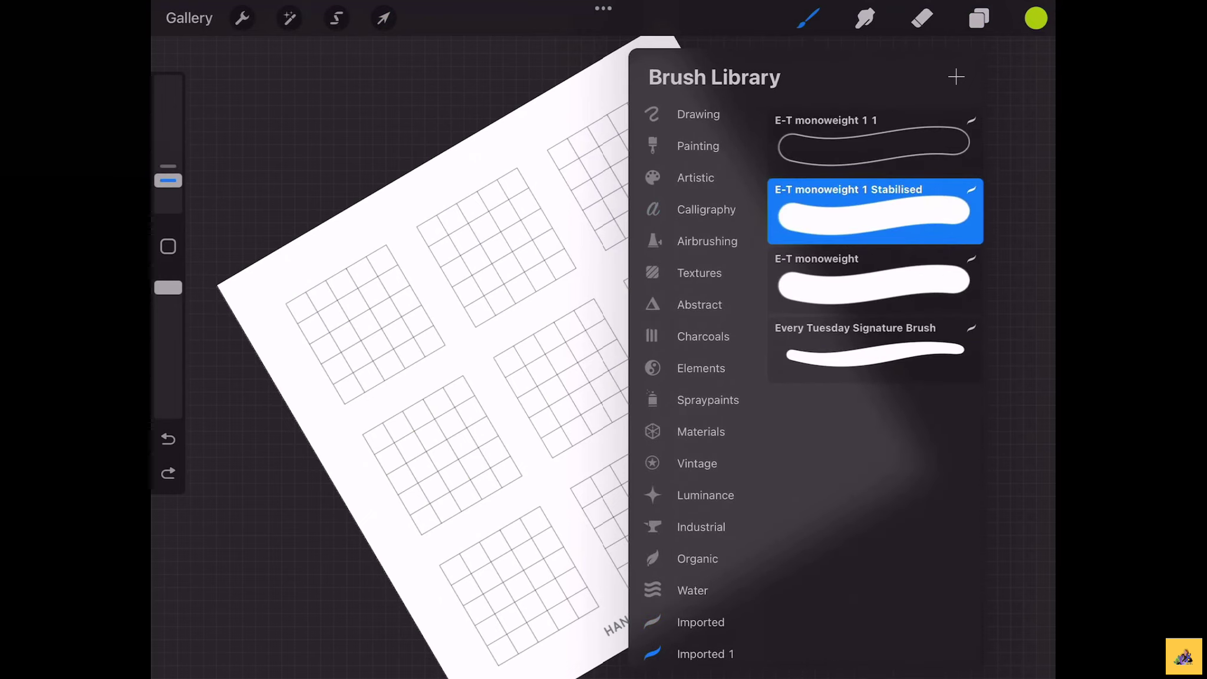
click(412, 354)
scroll(590, 354, up, 3)
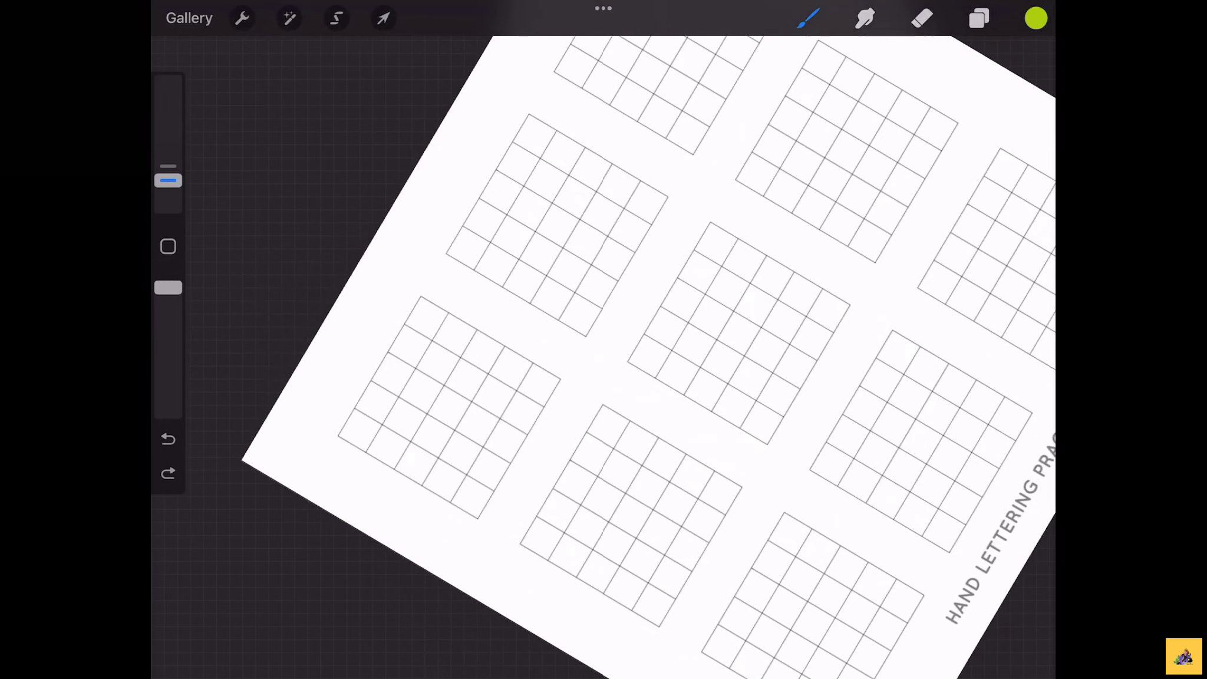
scroll(690, 354, up, 2)
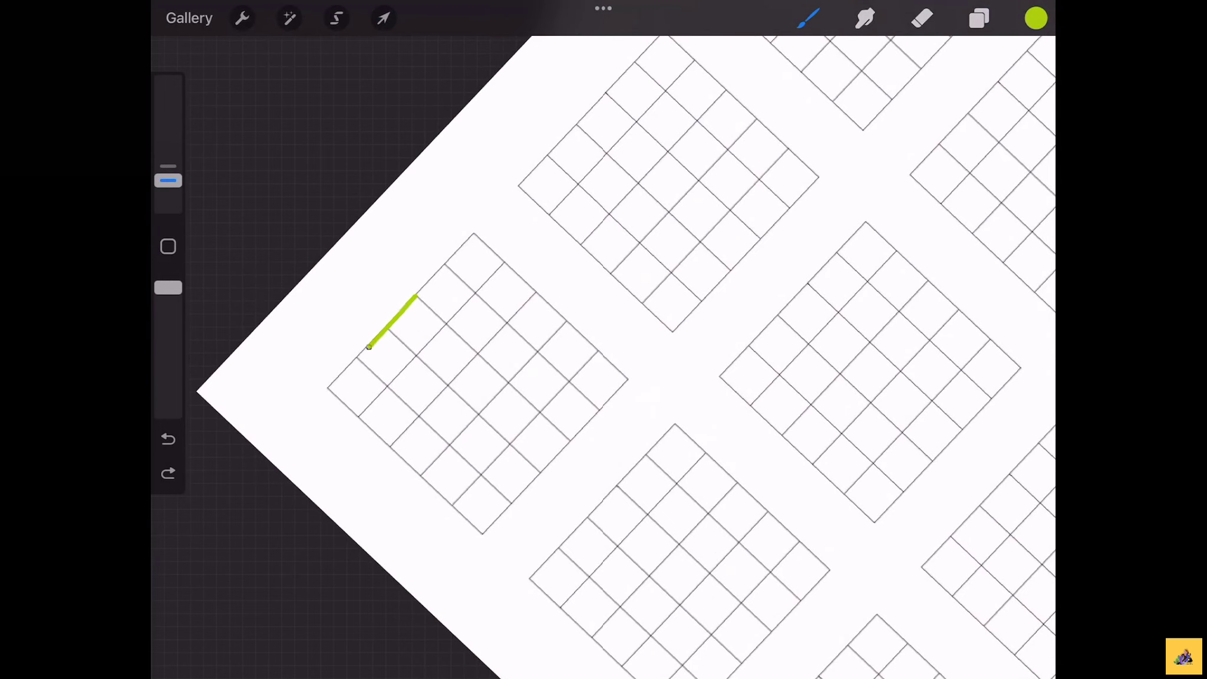
Paint a monoline S and the P's stem and bowl in the first grids
mouse_move(369, 347)
mouse_down()
mouse_move(351, 380)
mouse_move(373, 424)
mouse_move(495, 365)
mouse_up()
drag(527, 427, 483, 475)
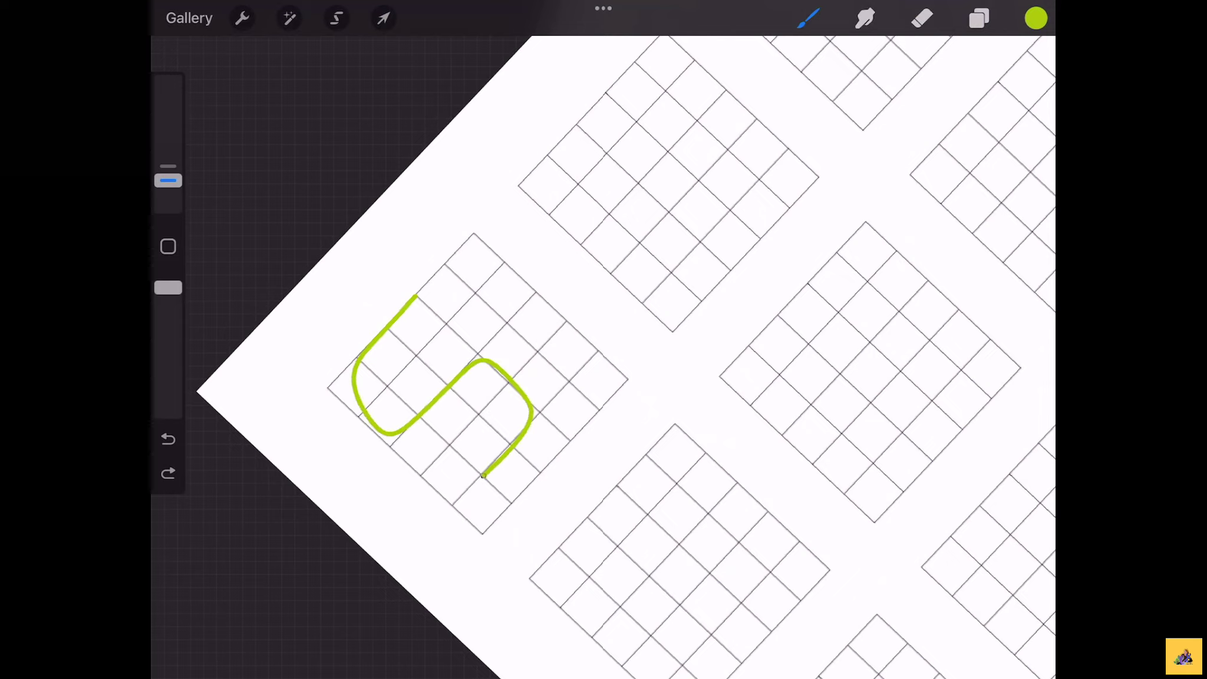
drag(590, 354, 530, 377)
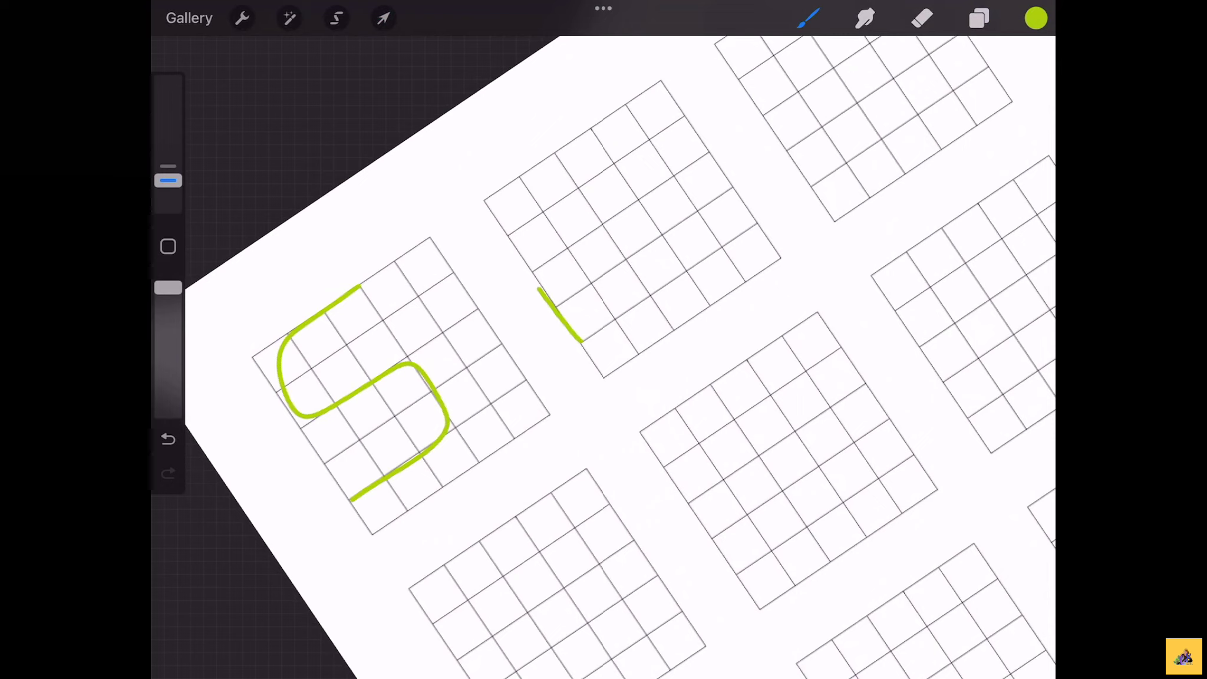
key(ctrl+z)
key(ctrl+z)
drag(589, 353, 619, 330)
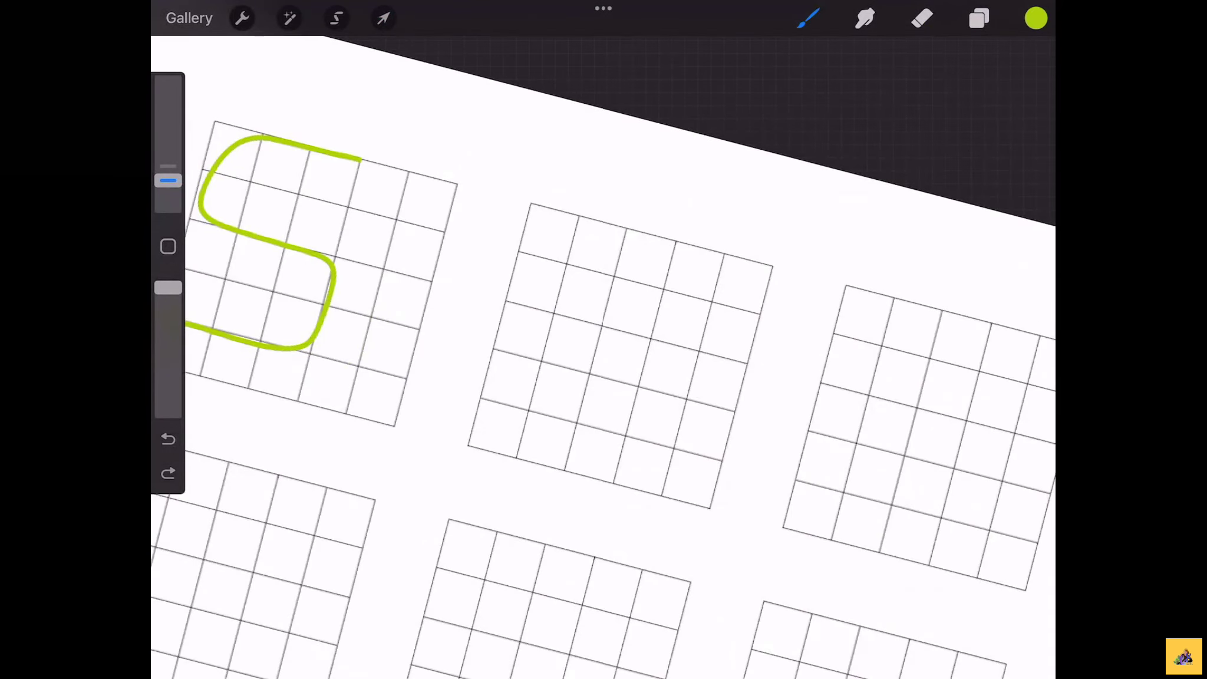
mouse_move(481, 398)
mouse_down()
mouse_move(503, 262)
mouse_move(530, 206)
mouse_move(602, 222)
mouse_move(630, 248)
mouse_up()
key(ctrl+z)
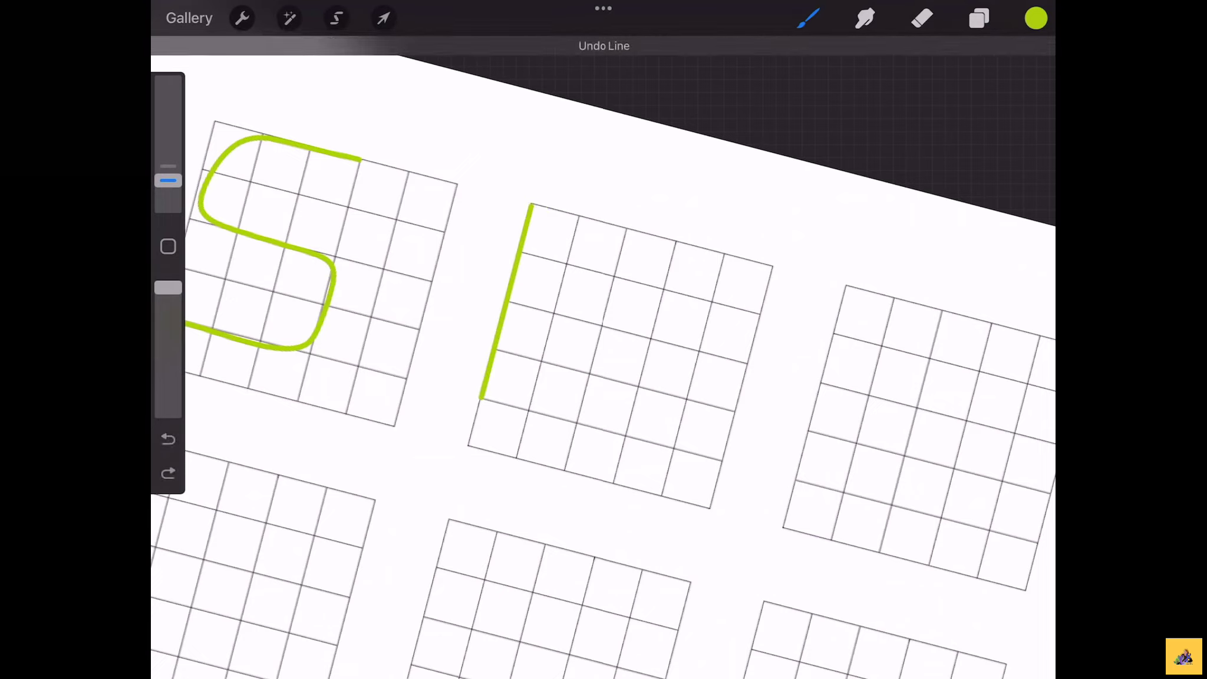
mouse_move(534, 205)
mouse_down()
mouse_move(597, 331)
mouse_move(529, 308)
mouse_up()
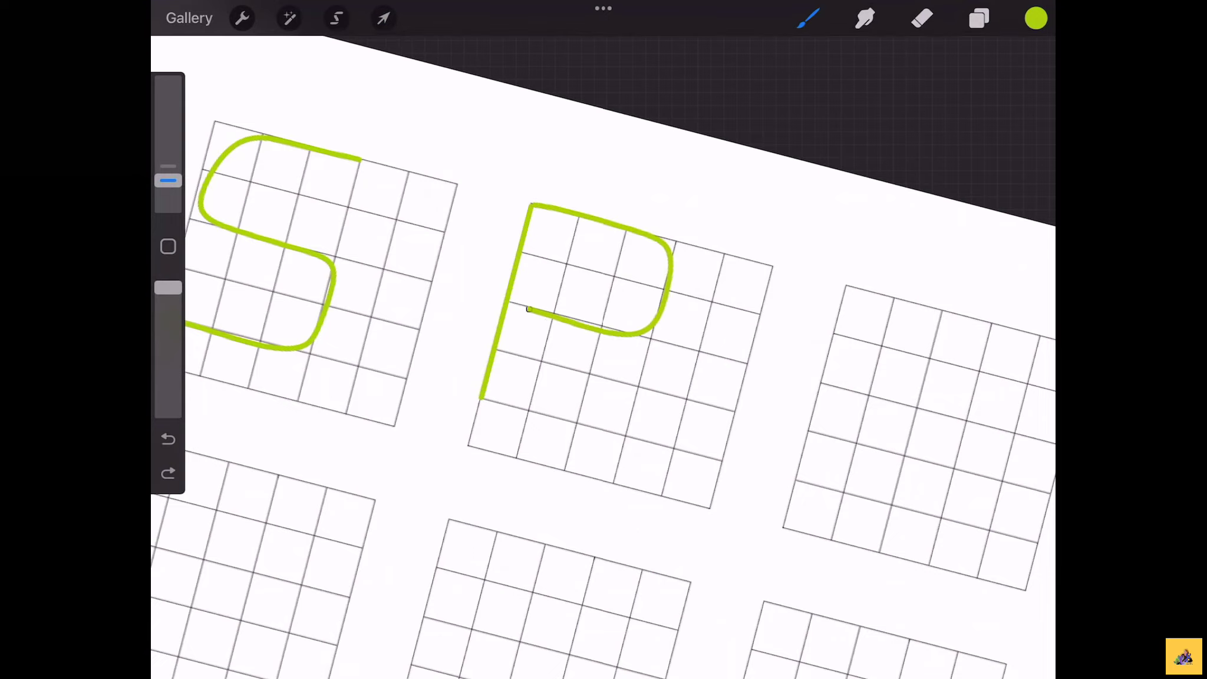
Paint the R's stem and leg in the third grid
scroll(603, 354, down, 3)
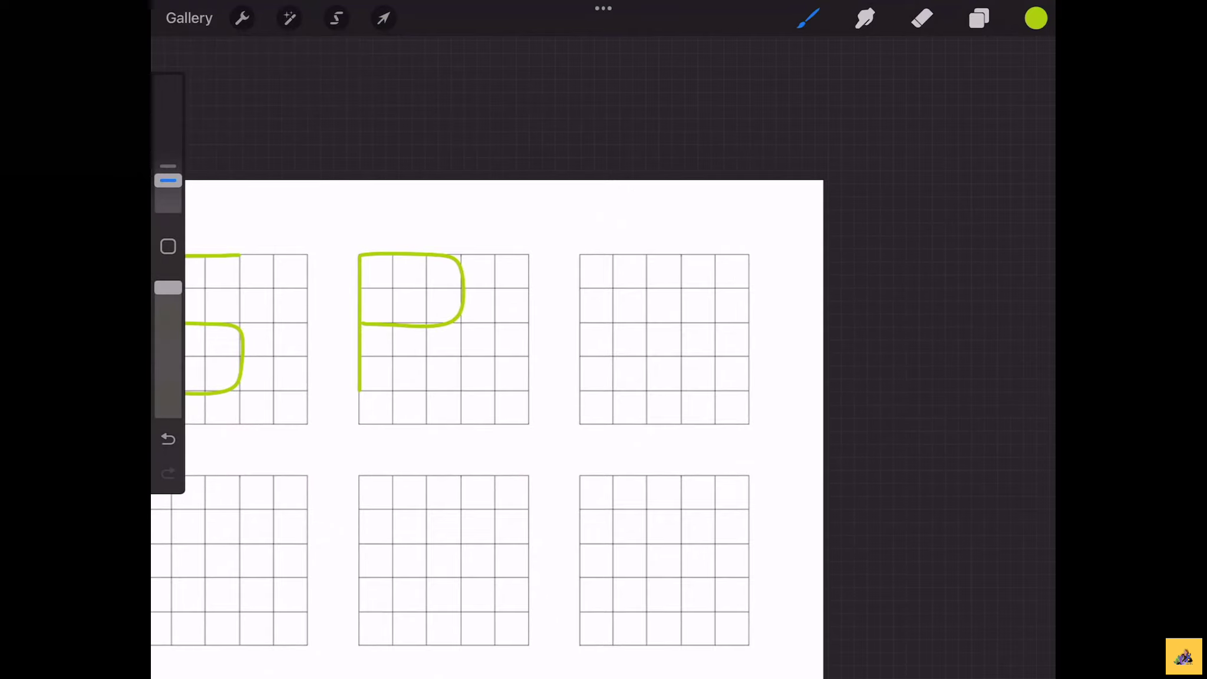
mouse_move(581, 389)
mouse_down()
mouse_move(583, 292)
mouse_move(617, 251)
mouse_move(583, 321)
mouse_up()
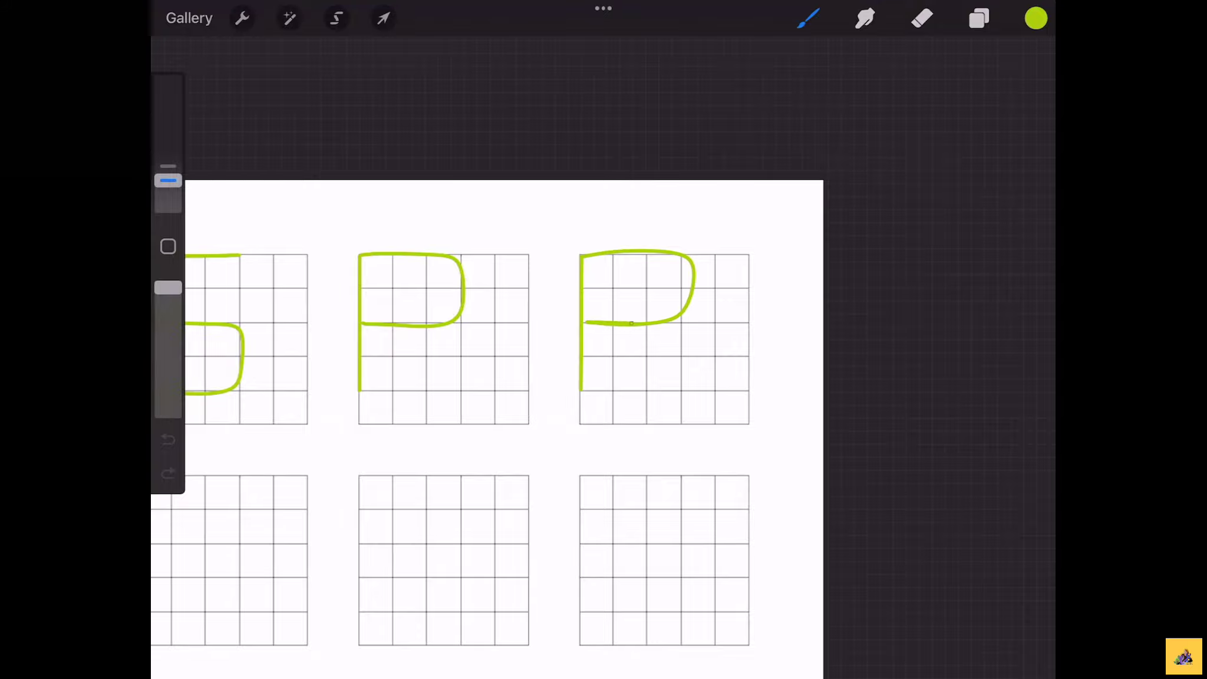
drag(684, 337, 683, 384)
scroll(589, 354, down, 3)
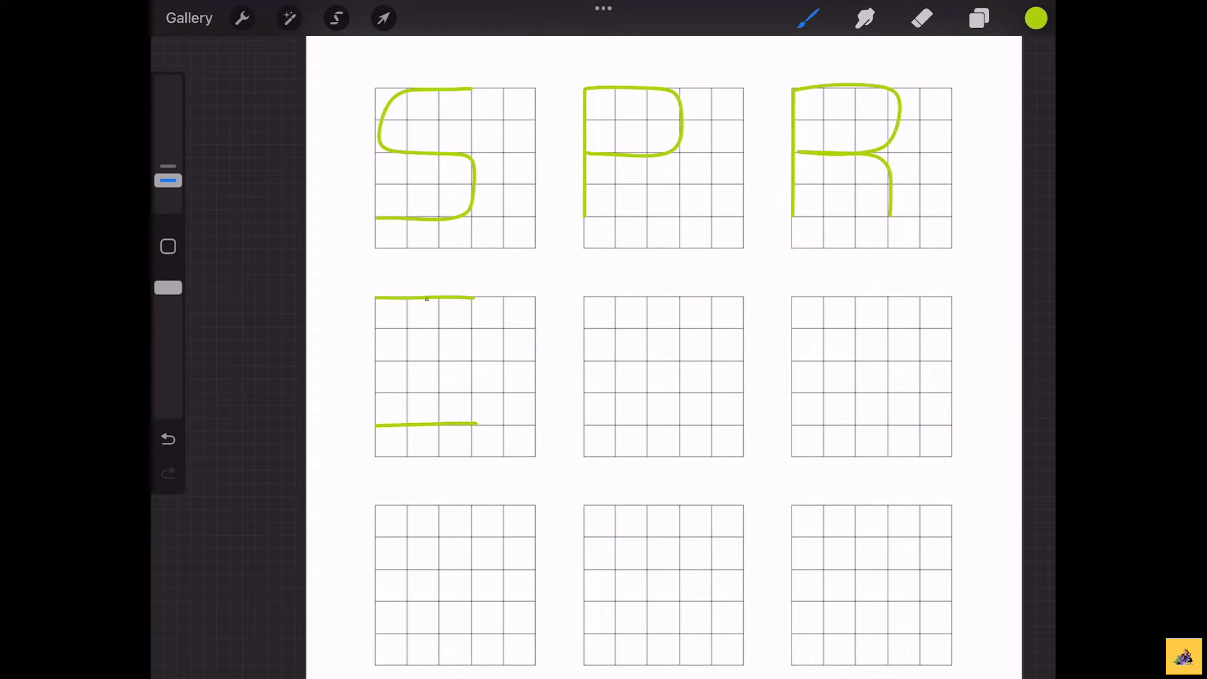
Draw the I stem, redraw the N, and add the curved G to finish SPRING
drag(427, 299, 426, 401)
drag(586, 423, 586, 343)
drag(583, 294, 646, 405)
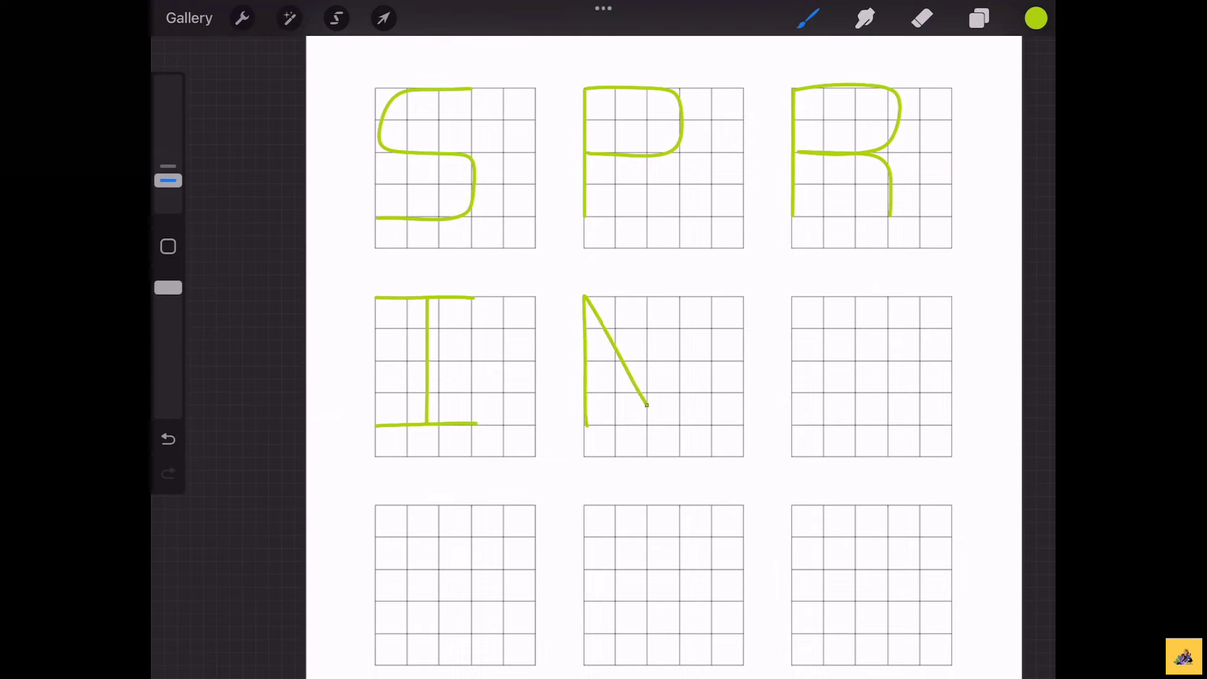
key(ctrl+z)
key(ctrl+z)
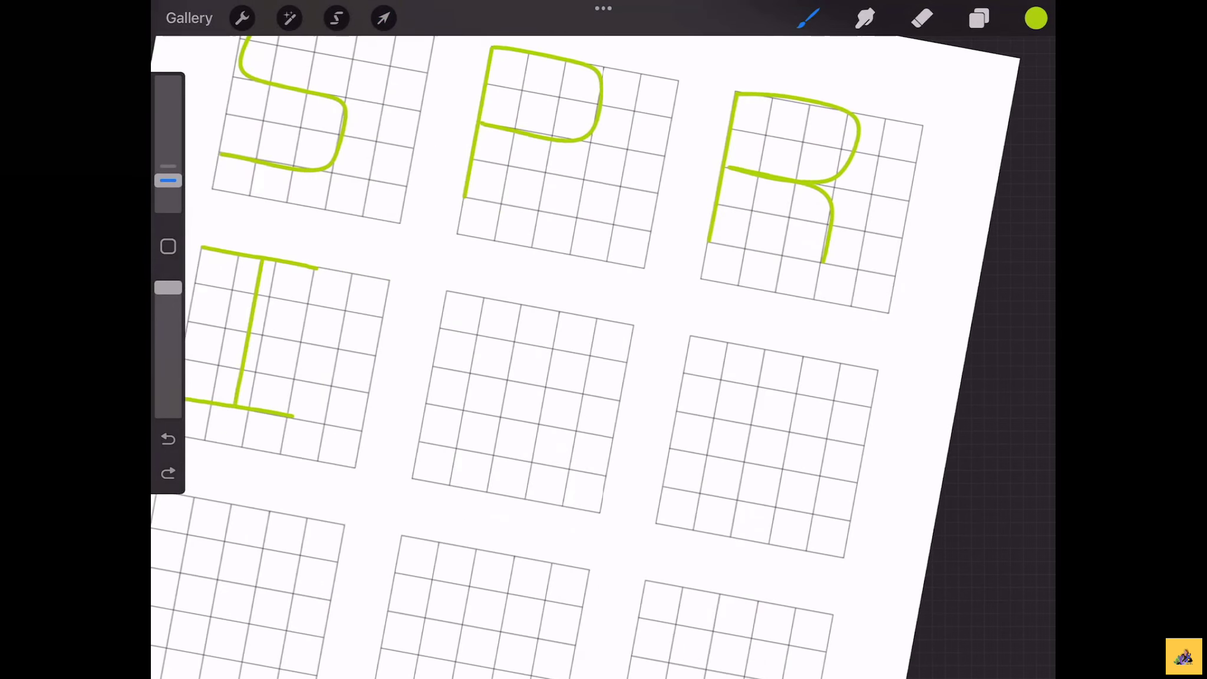
drag(420, 428, 444, 307)
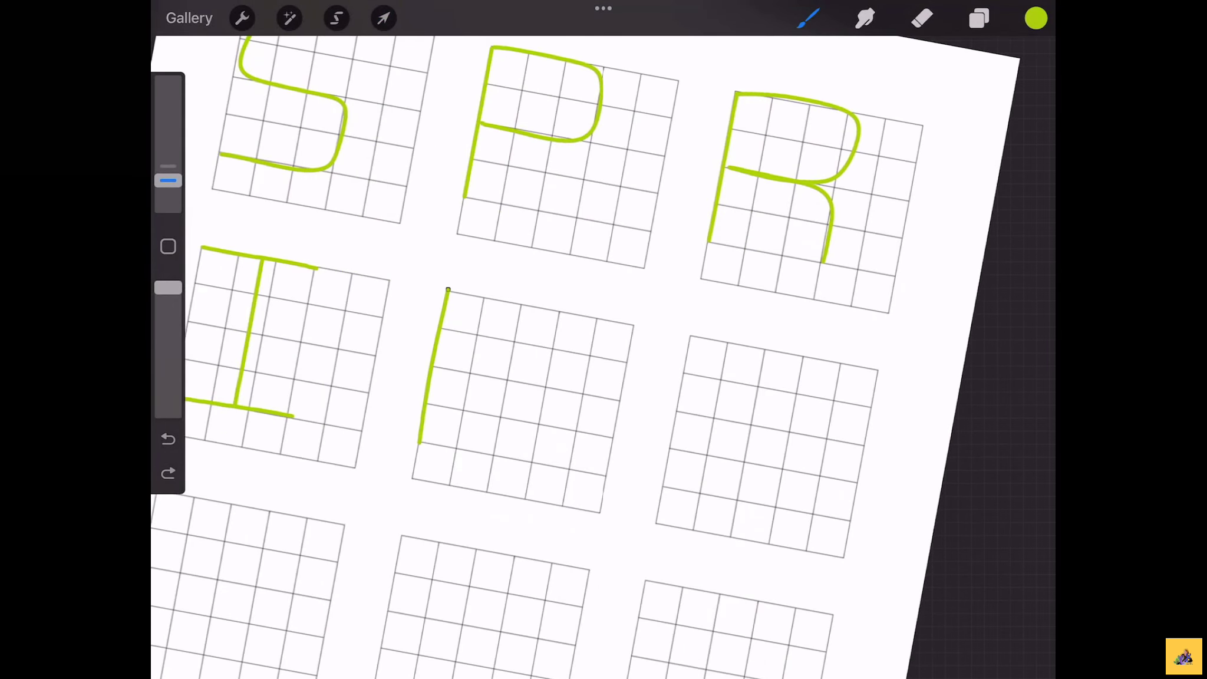
drag(532, 462, 557, 311)
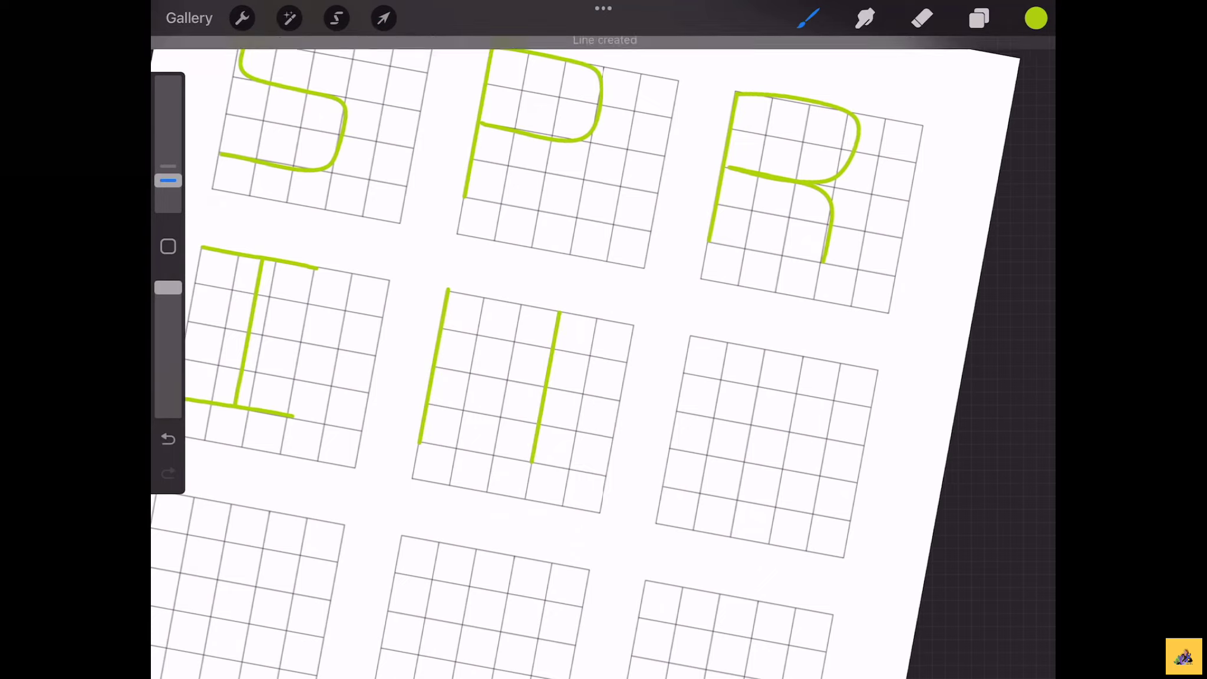
drag(448, 289, 531, 463)
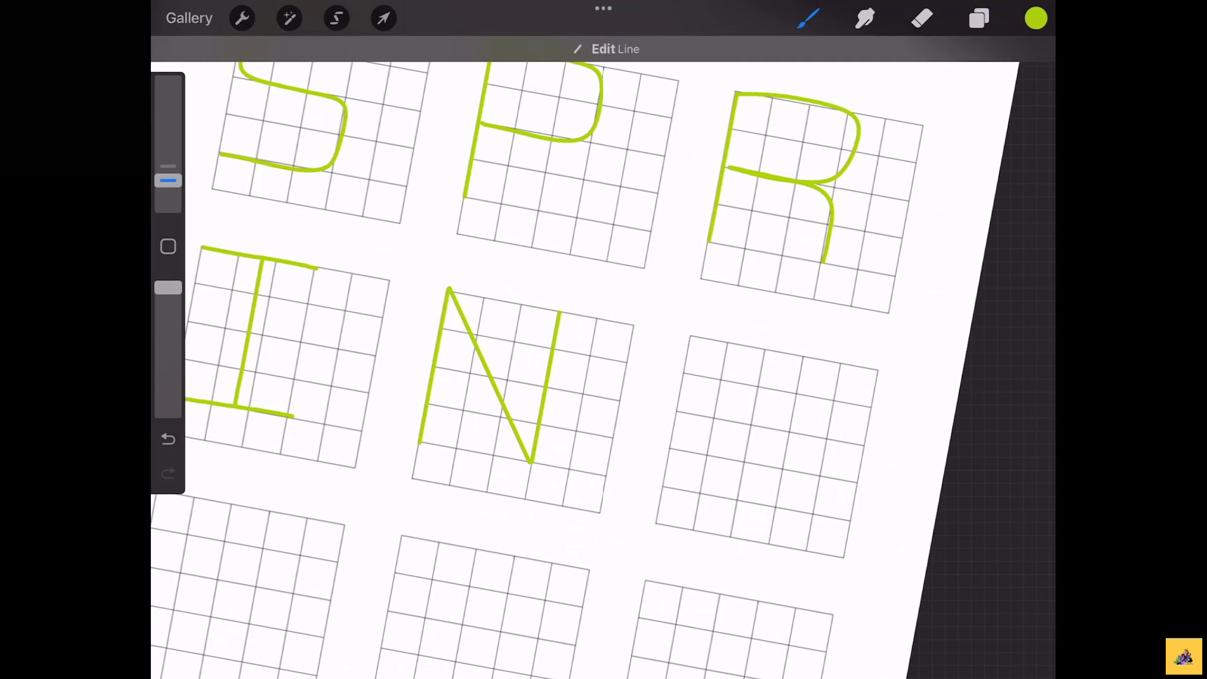
scroll(590, 354, down, 5)
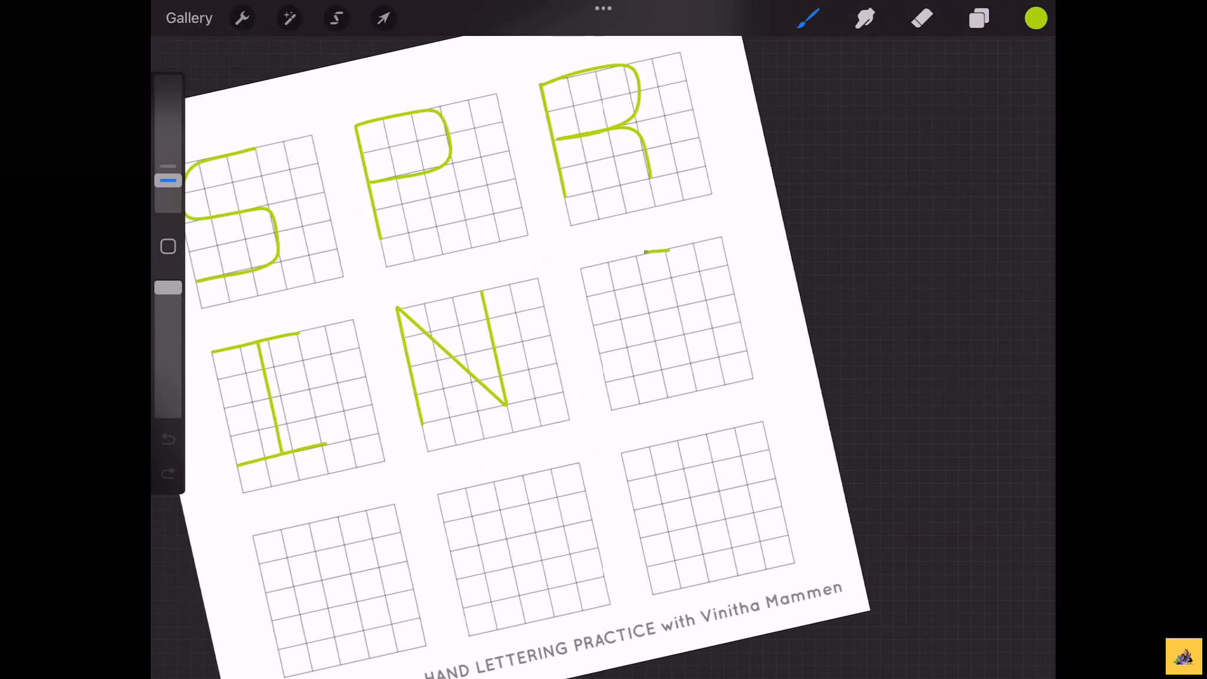
mouse_move(669, 251)
mouse_down()
mouse_move(602, 361)
mouse_move(681, 362)
mouse_move(690, 336)
mouse_move(672, 307)
mouse_move(622, 318)
mouse_up()
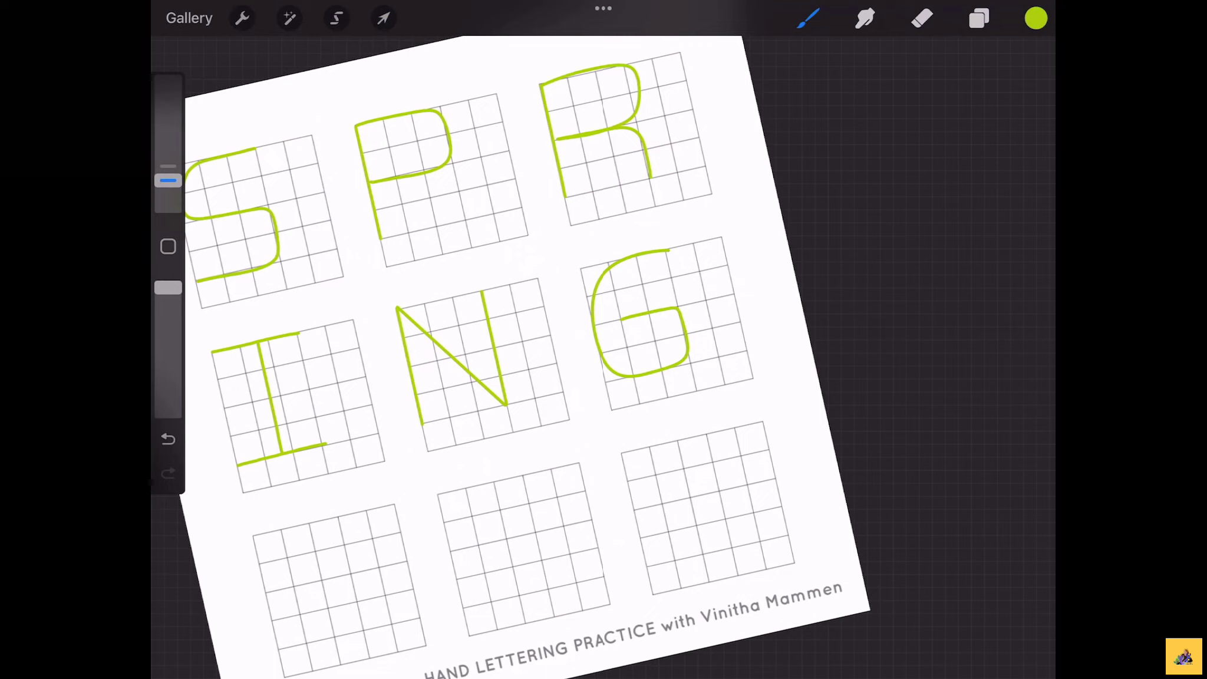
scroll(589, 354, down, 3)
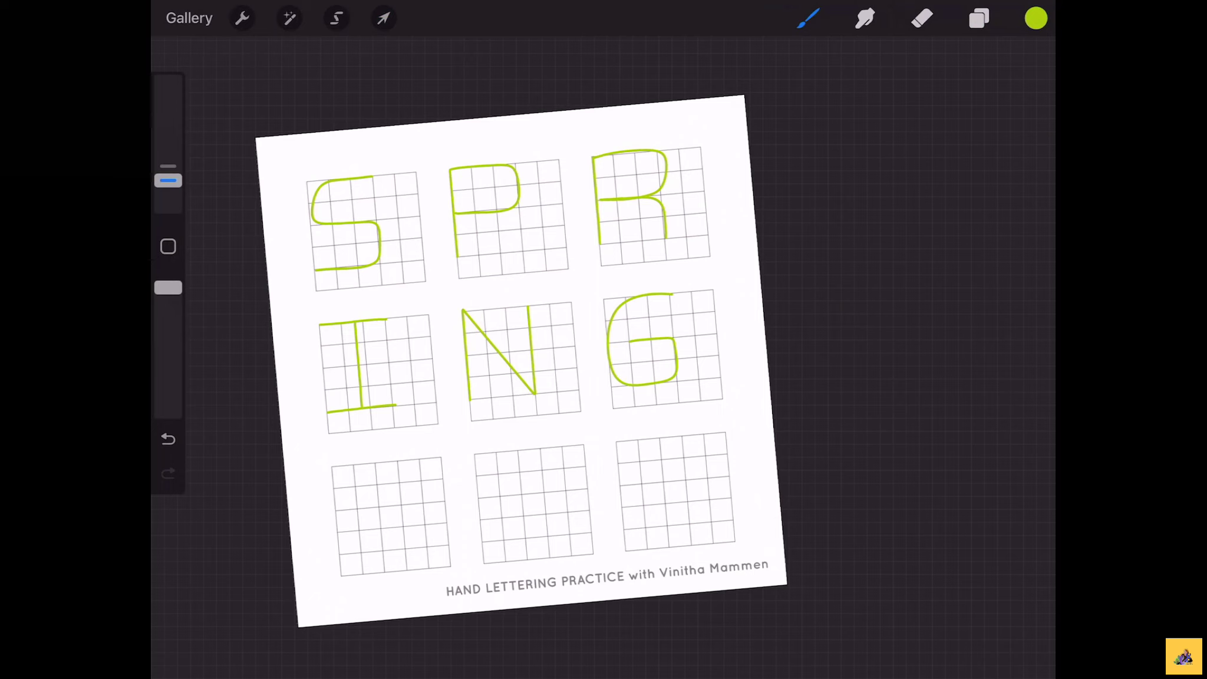
click(979, 18)
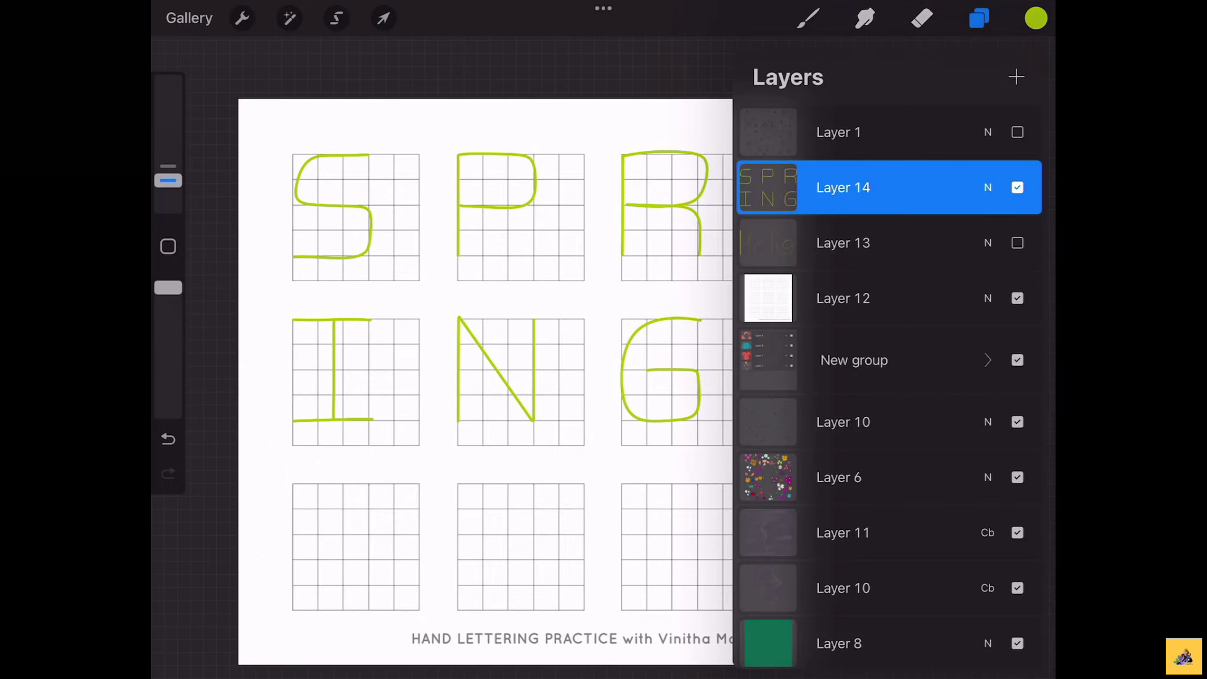
Duplicate the SPRING lettering Layer 14
drag(943, 188, 837, 188)
click(938, 187)
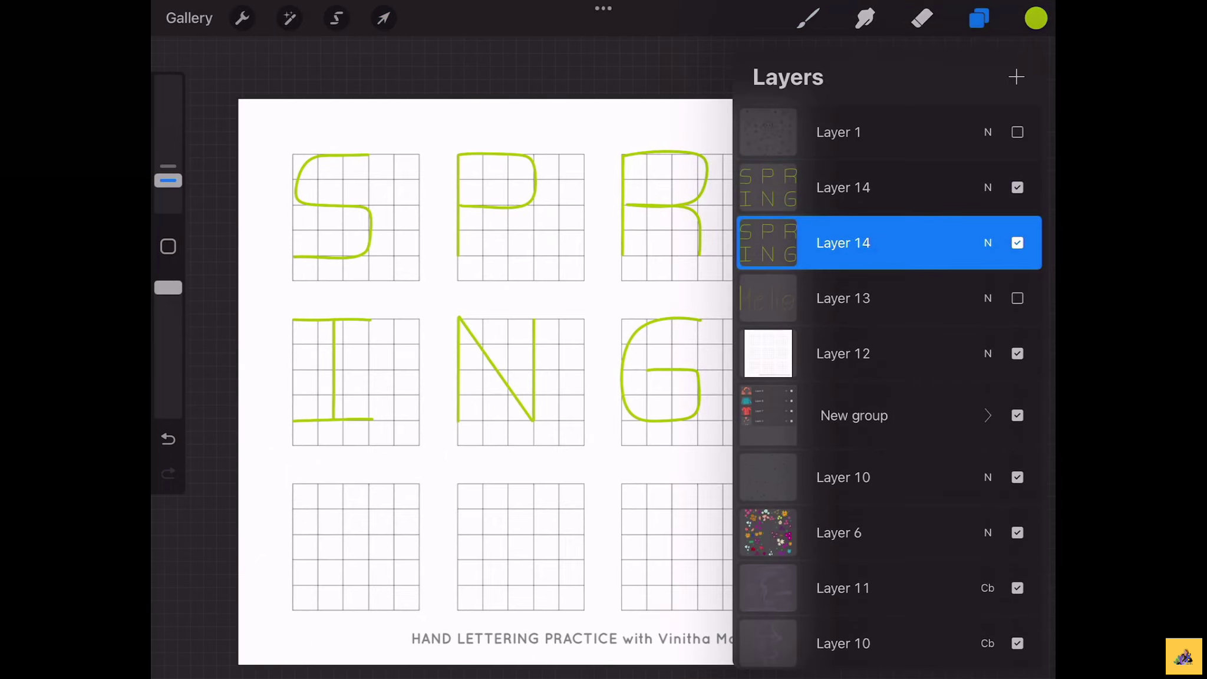
click(383, 19)
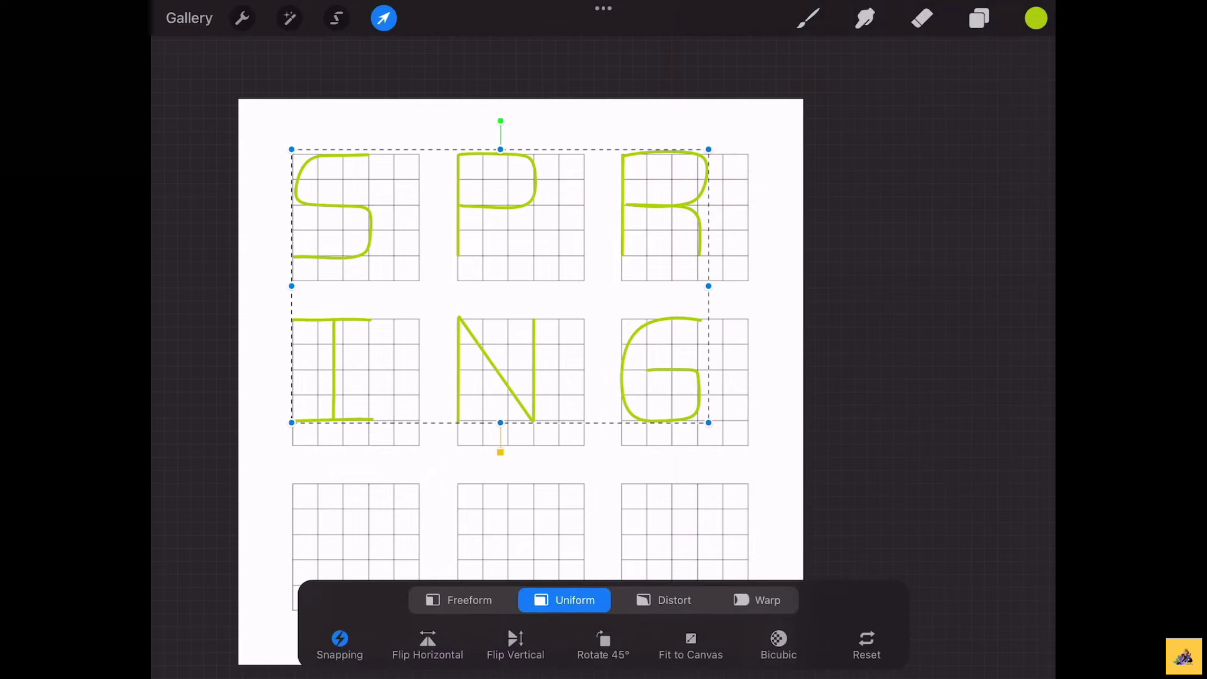
click(979, 18)
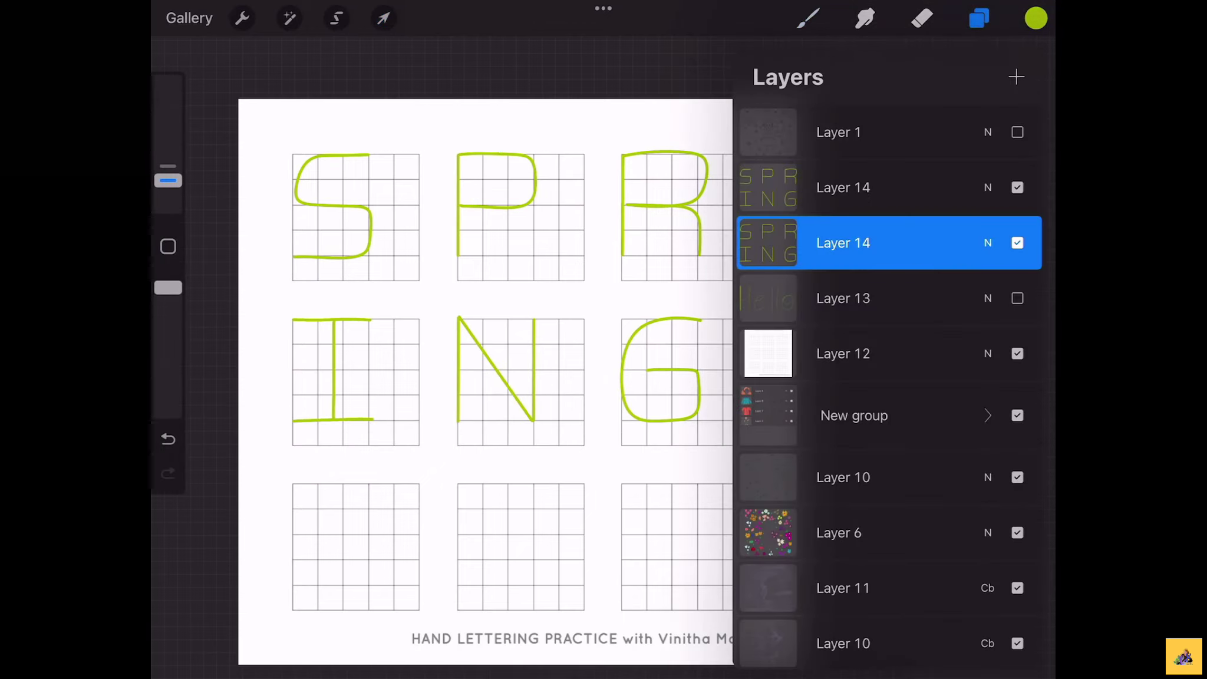
Pick red and colour-fill the duplicated SPRING letters with it
click(1036, 18)
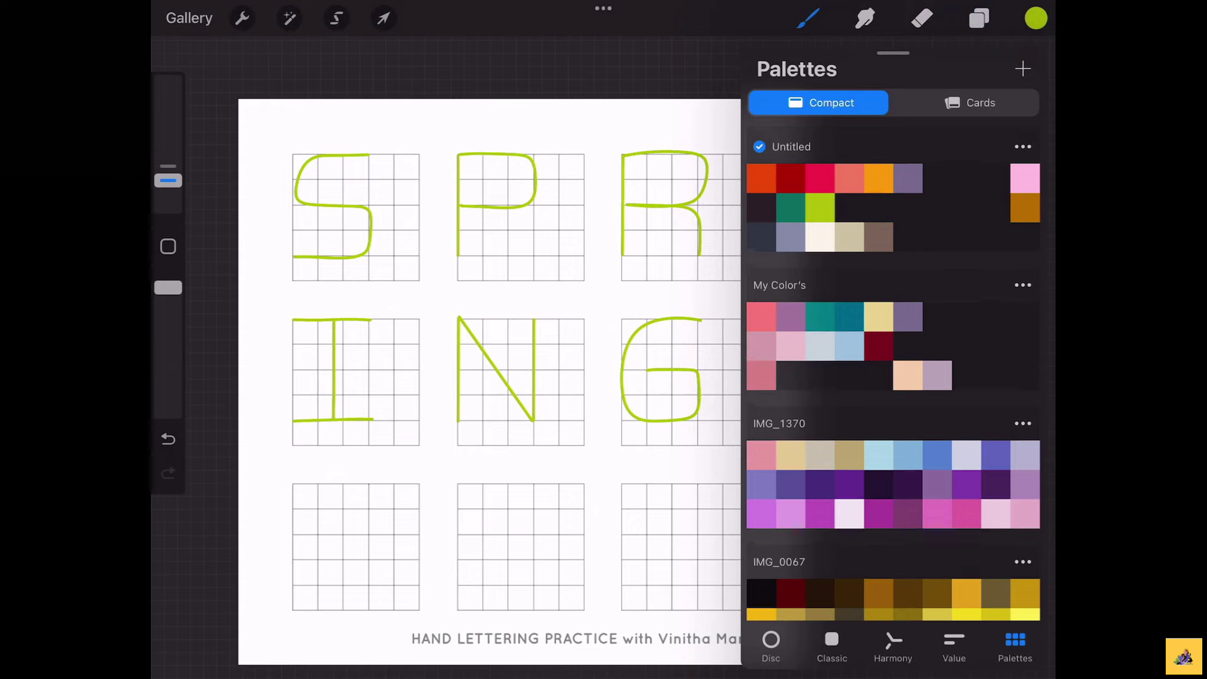
scroll(893, 353, up, 5)
click(790, 335)
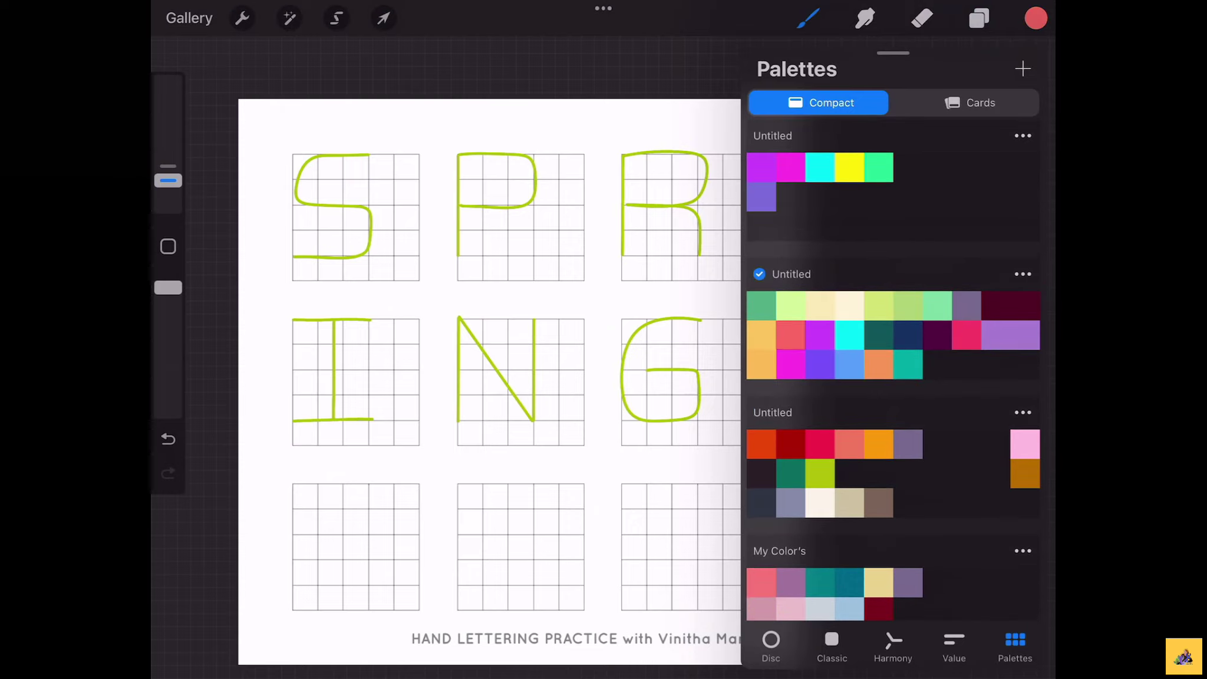
click(979, 19)
click(768, 243)
click(667, 110)
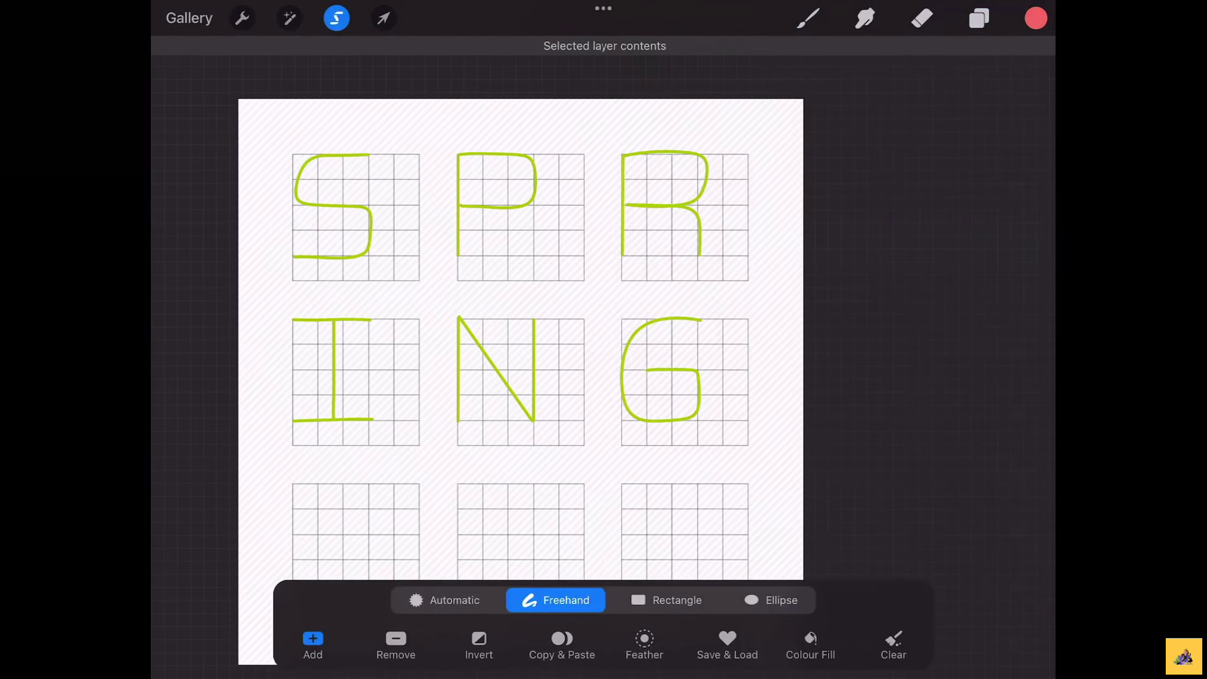
click(810, 638)
Offset the red copy slightly with Transform, then delete the duplicate layer
click(979, 18)
click(383, 18)
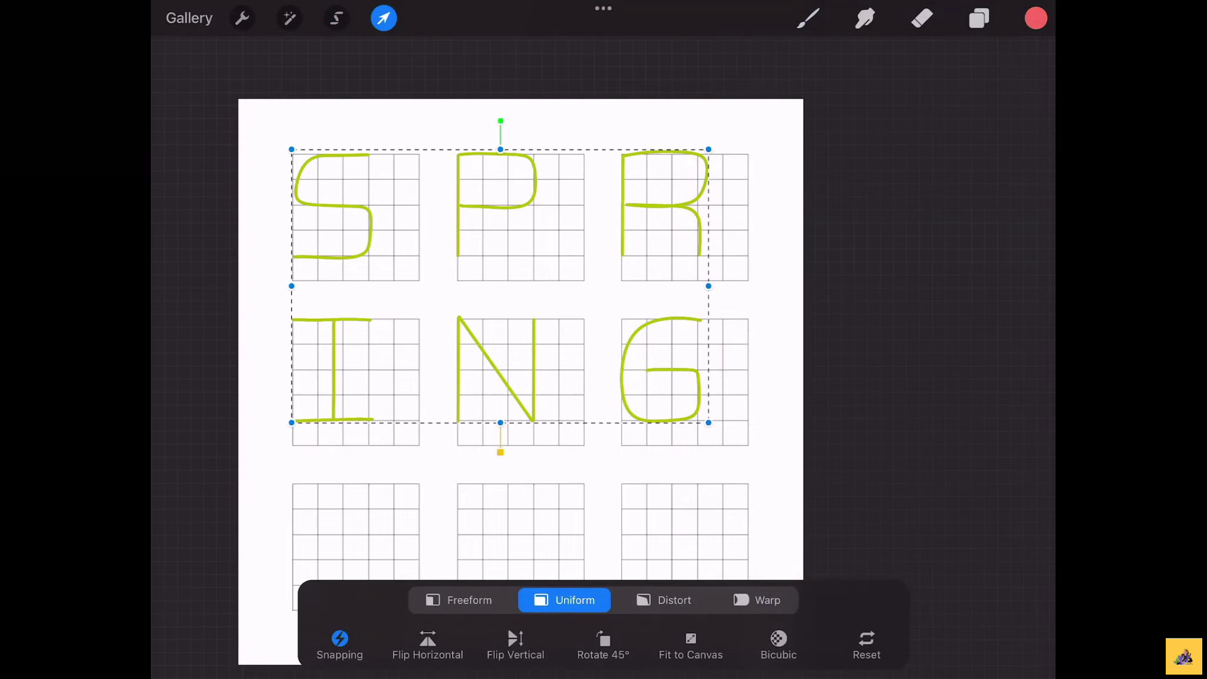
drag(708, 149, 706, 152)
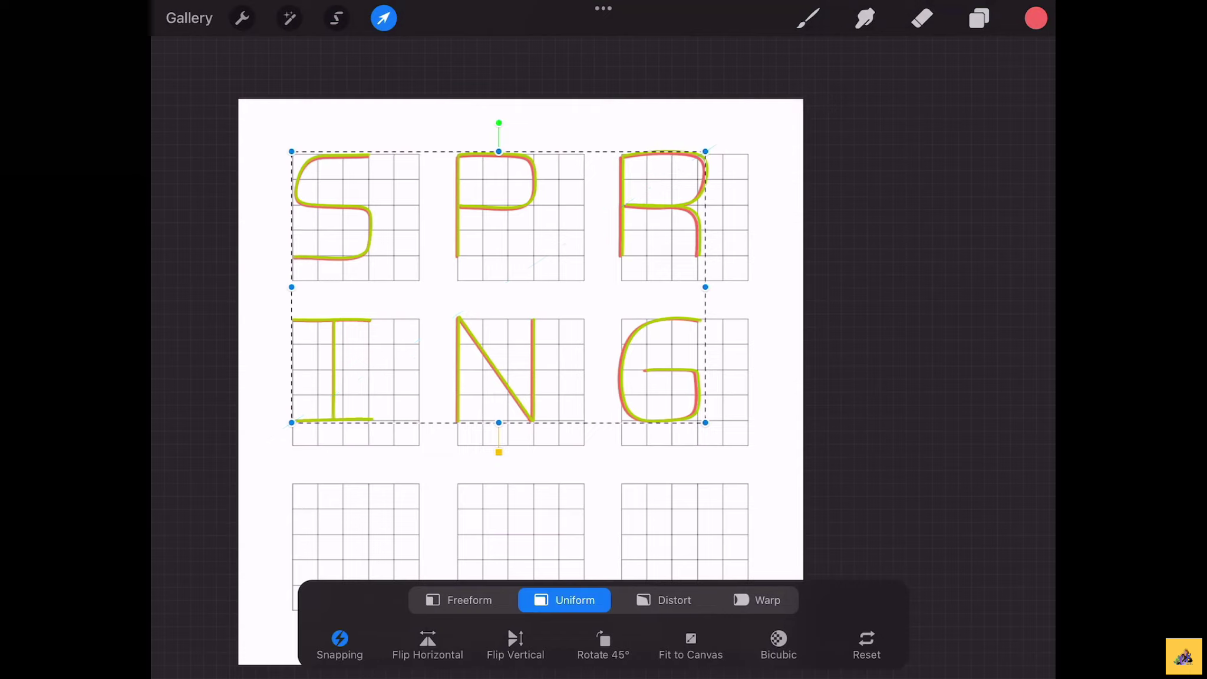
drag(291, 423, 293, 421)
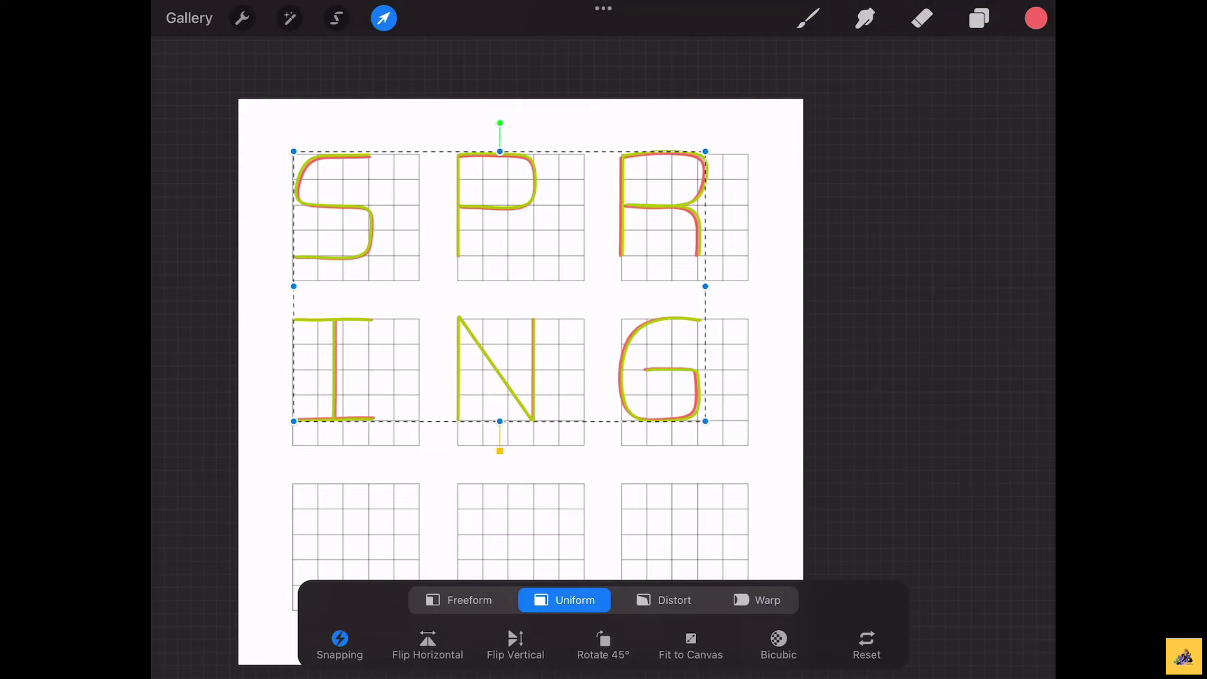
click(978, 18)
drag(919, 242, 784, 242)
click(1008, 243)
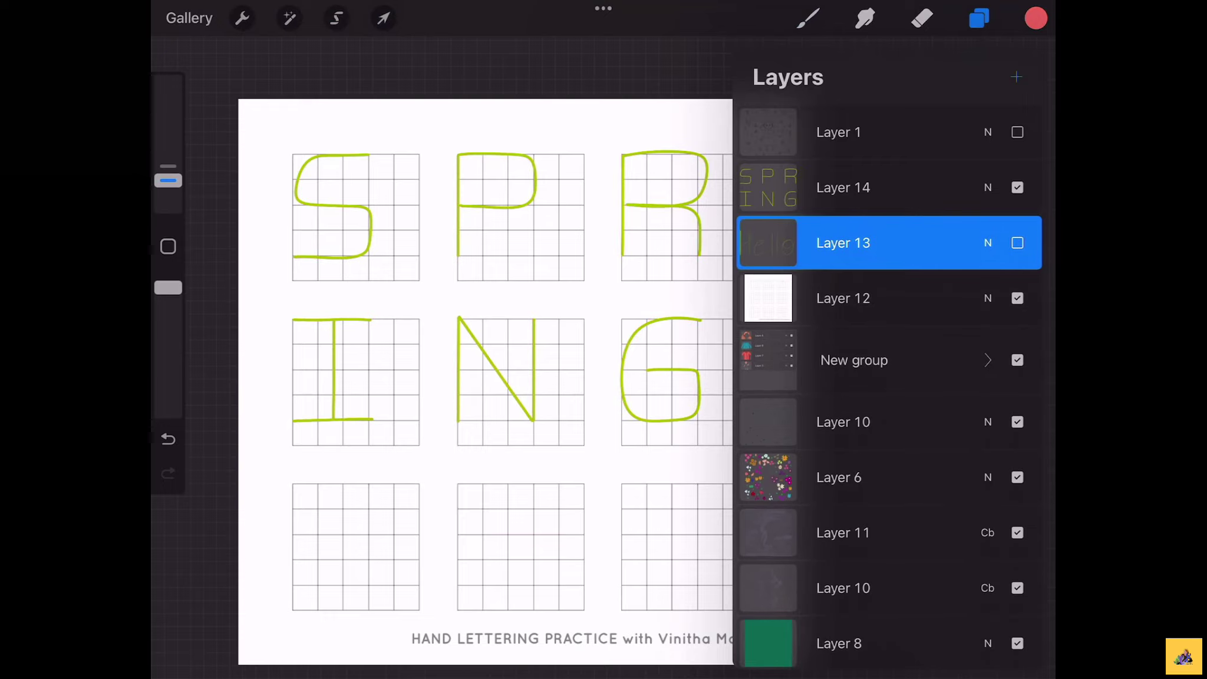
On a duplicate of Layer 13, trace red shadow strokes around the S and erase the overshoot
click(807, 18)
mouse_move(530, 377)
mouse_down()
mouse_move(554, 354)
mouse_move(530, 295)
mouse_up()
drag(410, 246, 383, 293)
key(ctrl+z)
drag(413, 246, 374, 313)
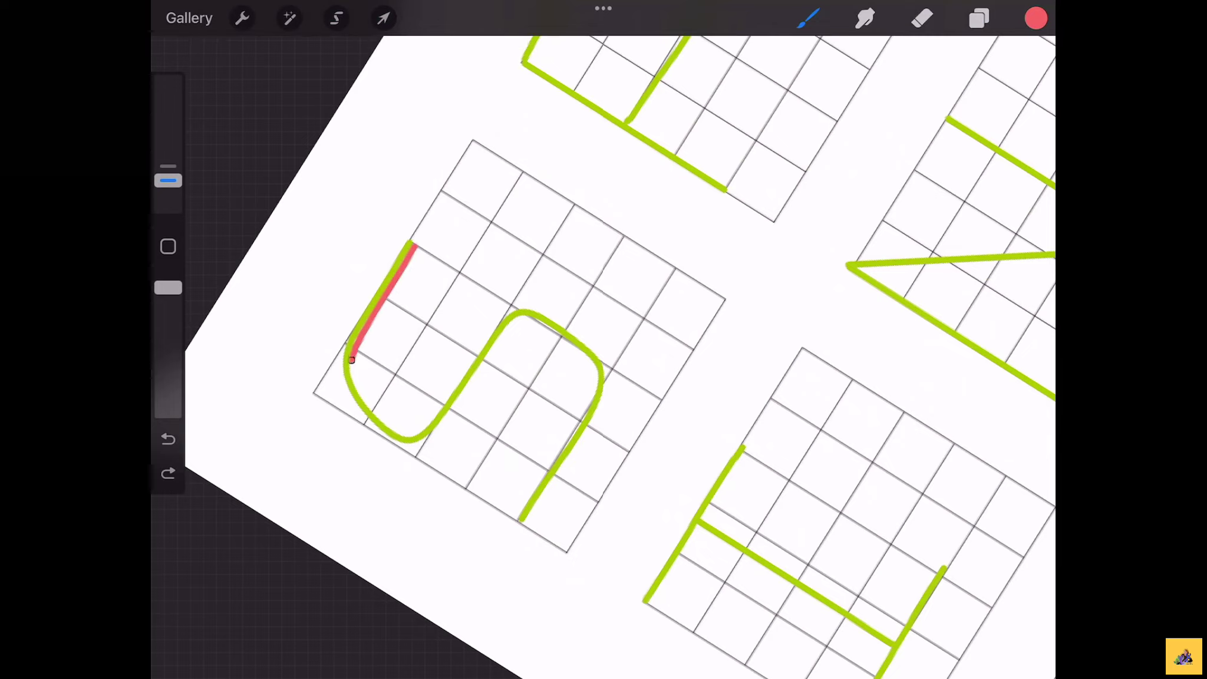
drag(364, 401, 386, 423)
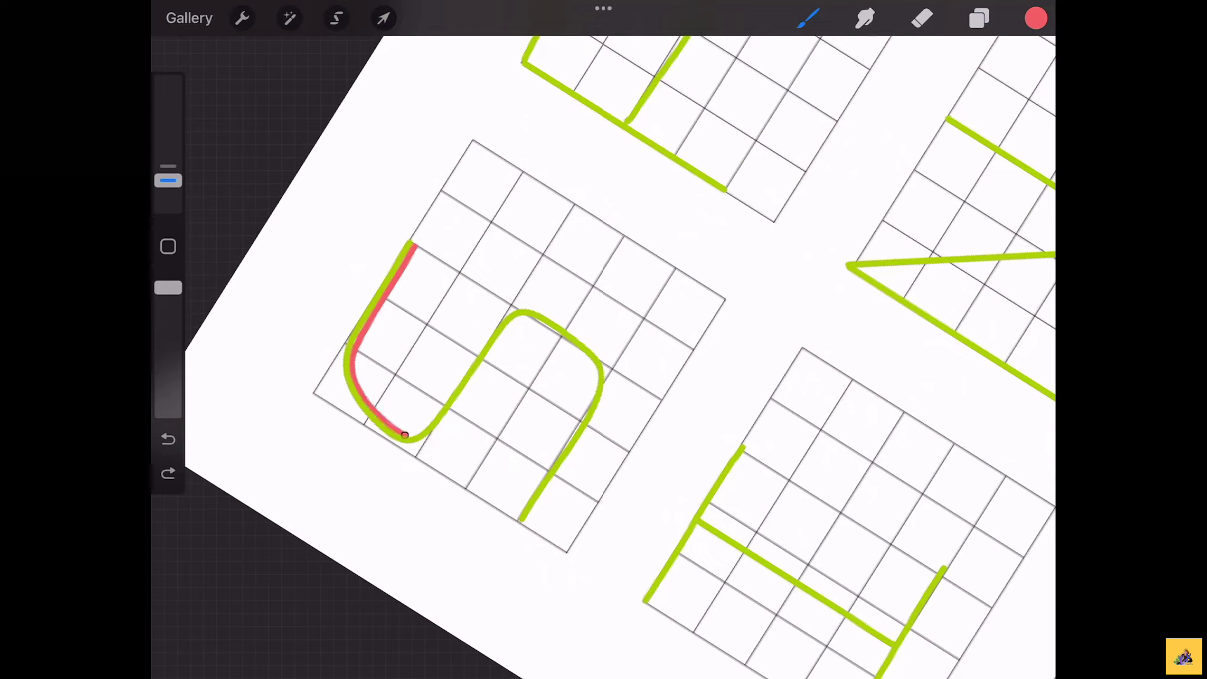
mouse_move(452, 390)
mouse_down()
mouse_move(507, 313)
mouse_move(592, 341)
mouse_up()
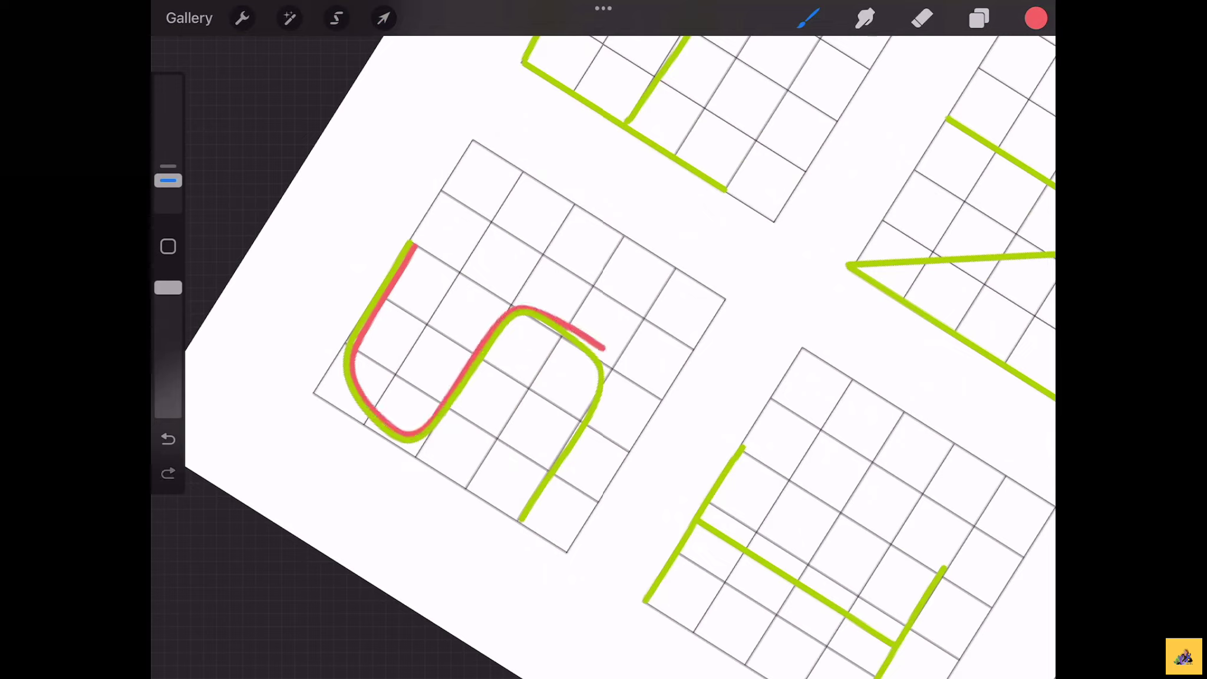
click(922, 17)
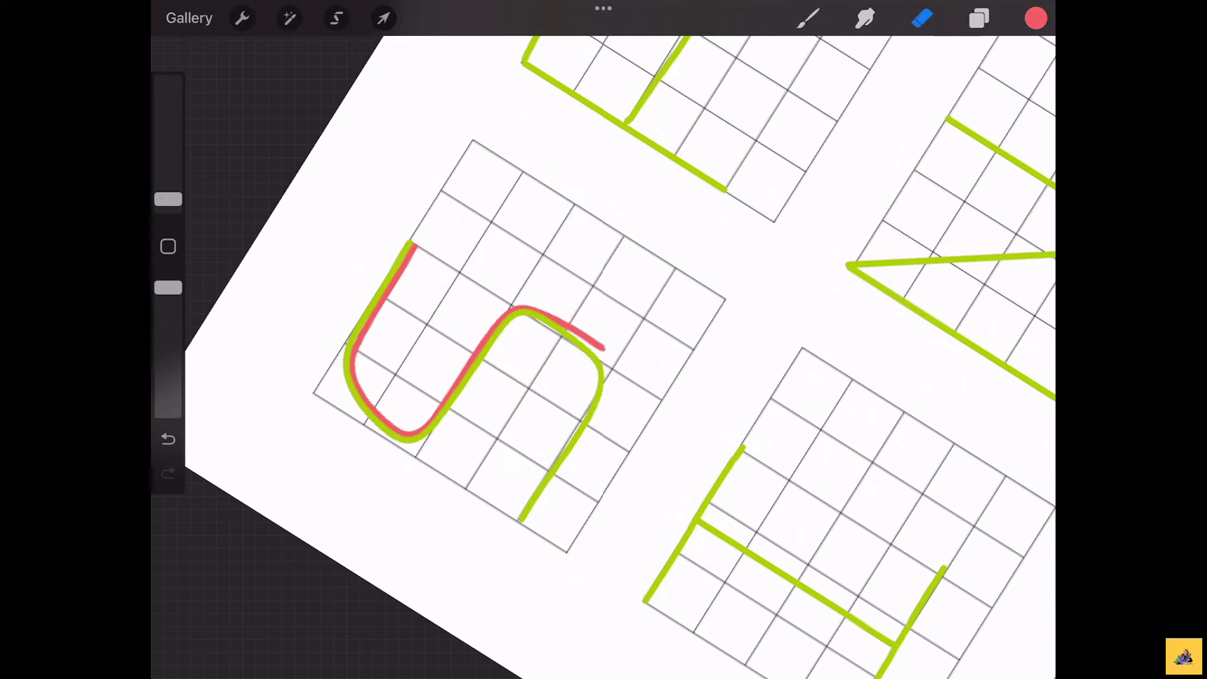
drag(168, 200, 168, 159)
drag(602, 346, 561, 321)
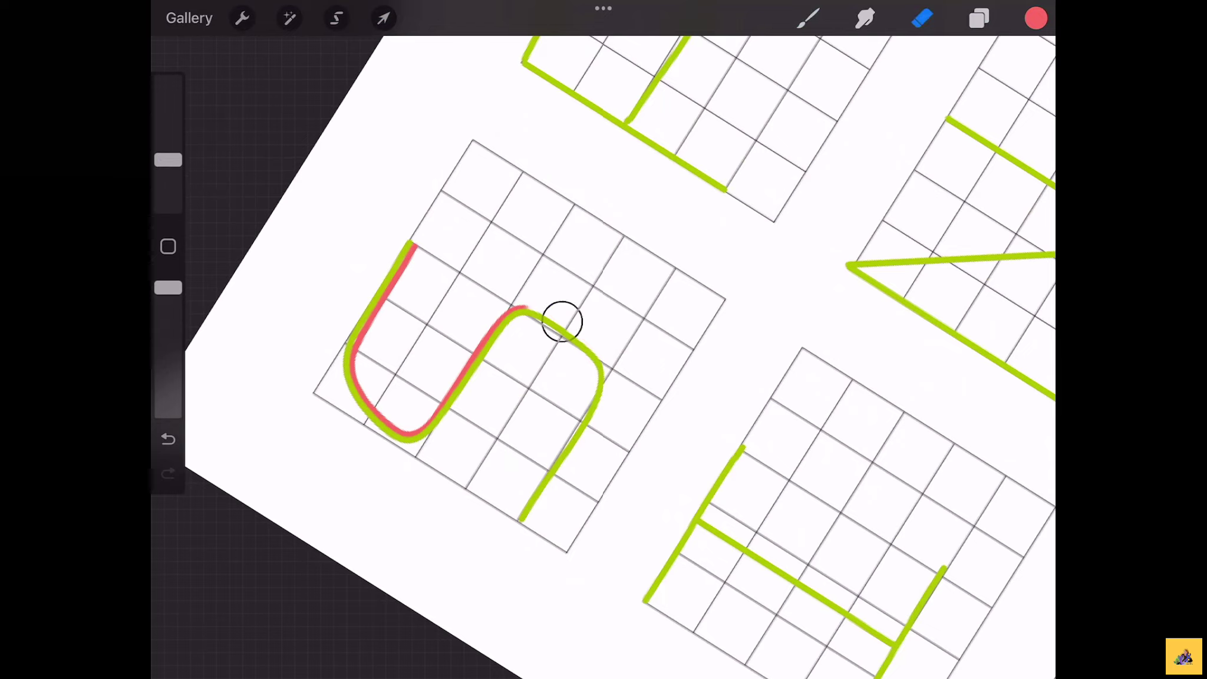
click(808, 18)
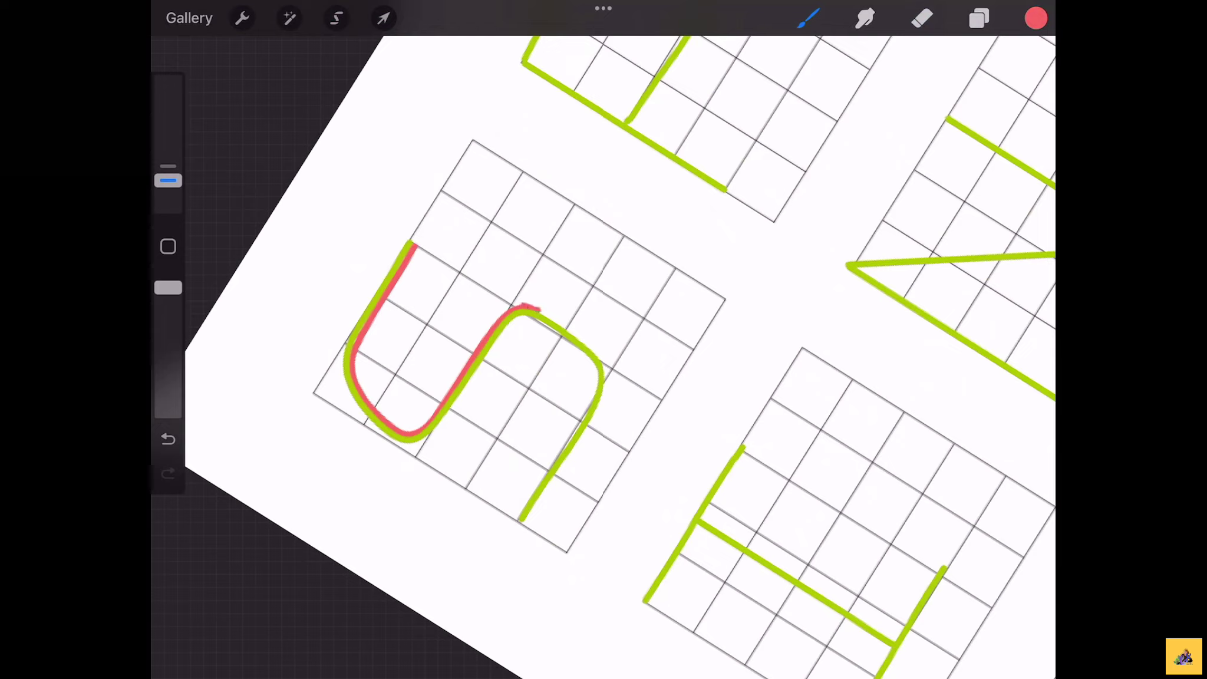
key(ctrl+z)
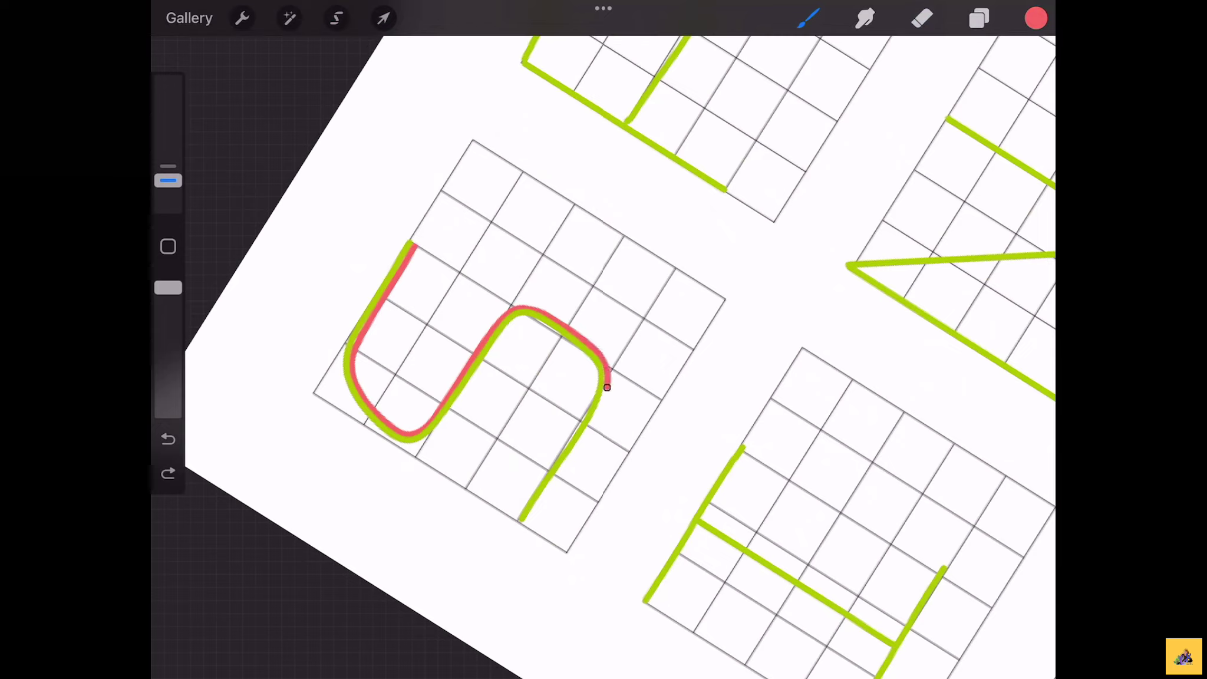
drag(607, 387, 526, 523)
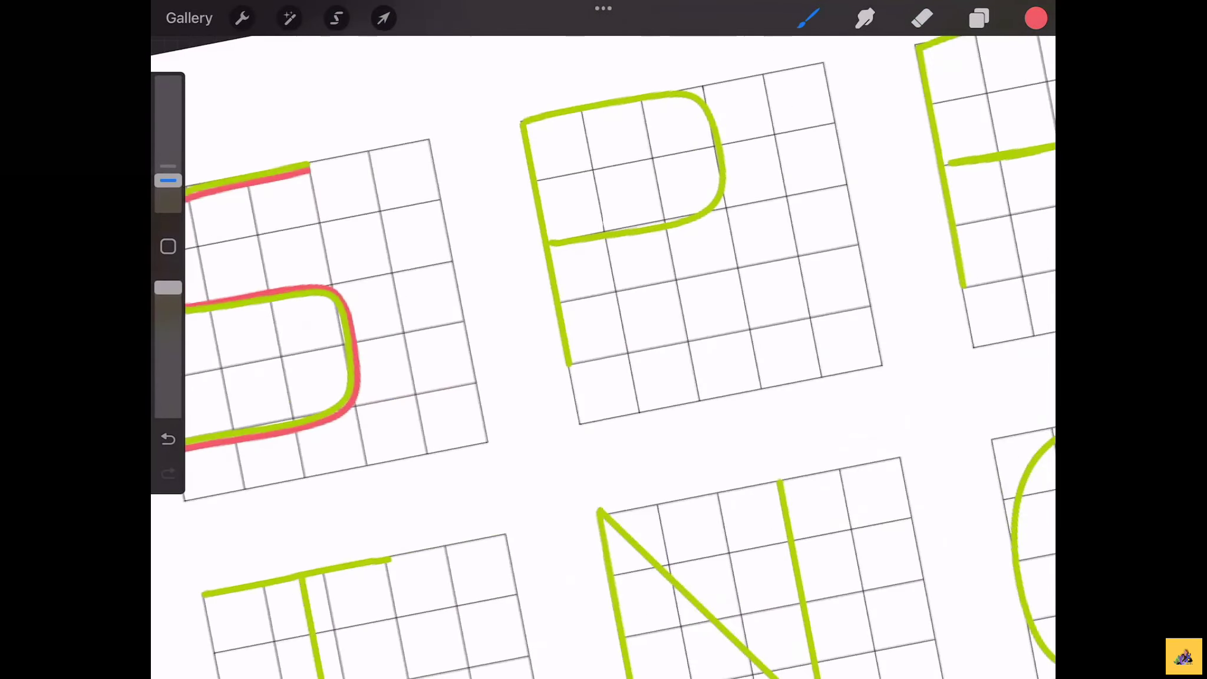
Trace red along the P's stem and bowl and the R's stem and bowl
drag(572, 362, 525, 123)
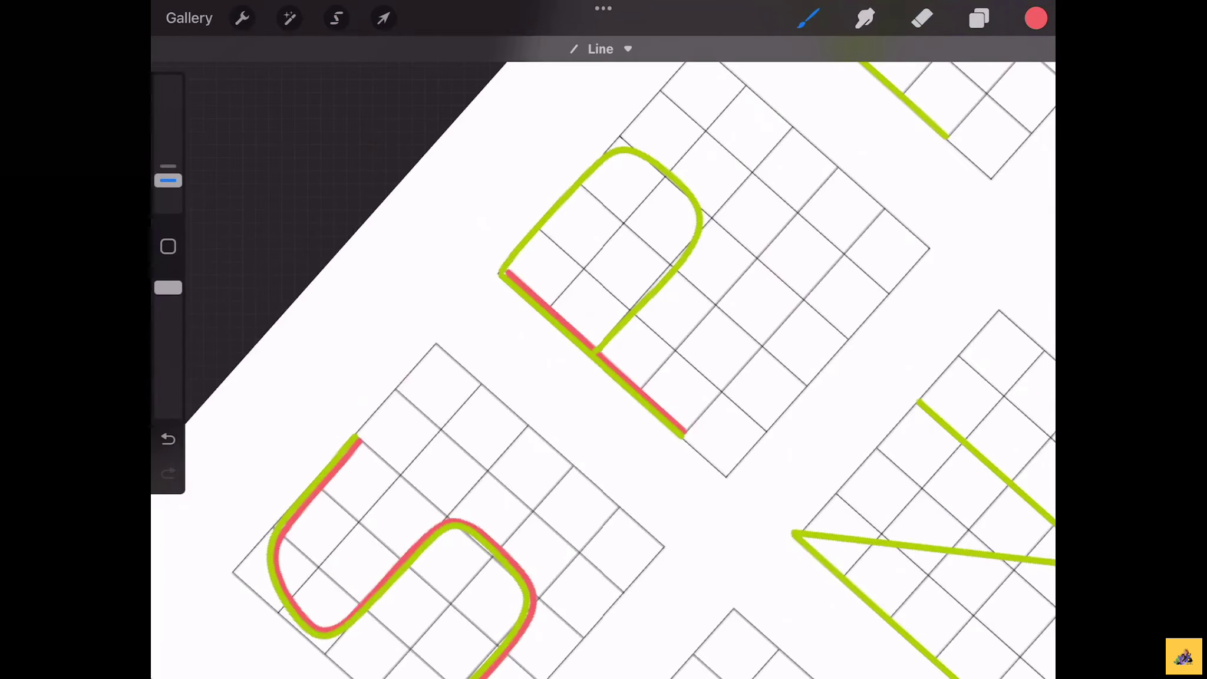
mouse_move(502, 274)
mouse_down()
mouse_move(627, 152)
mouse_move(659, 172)
mouse_move(689, 203)
mouse_move(600, 345)
mouse_up()
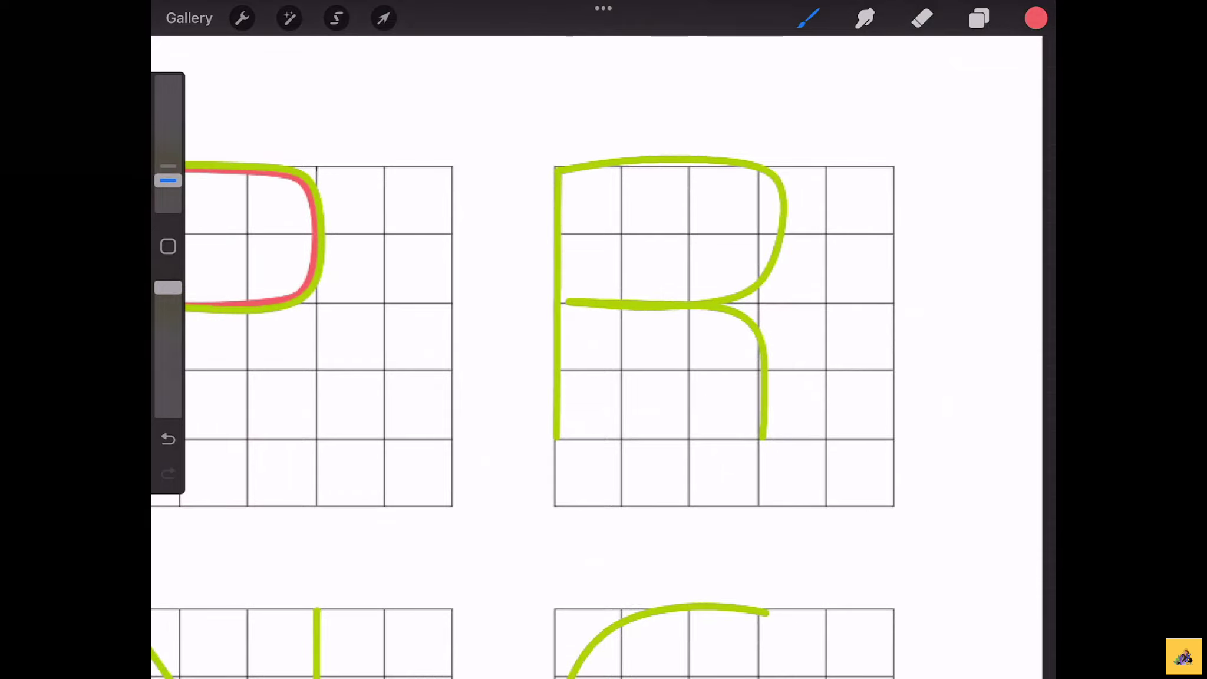
click(564, 437)
drag(564, 437, 563, 180)
drag(707, 295, 589, 412)
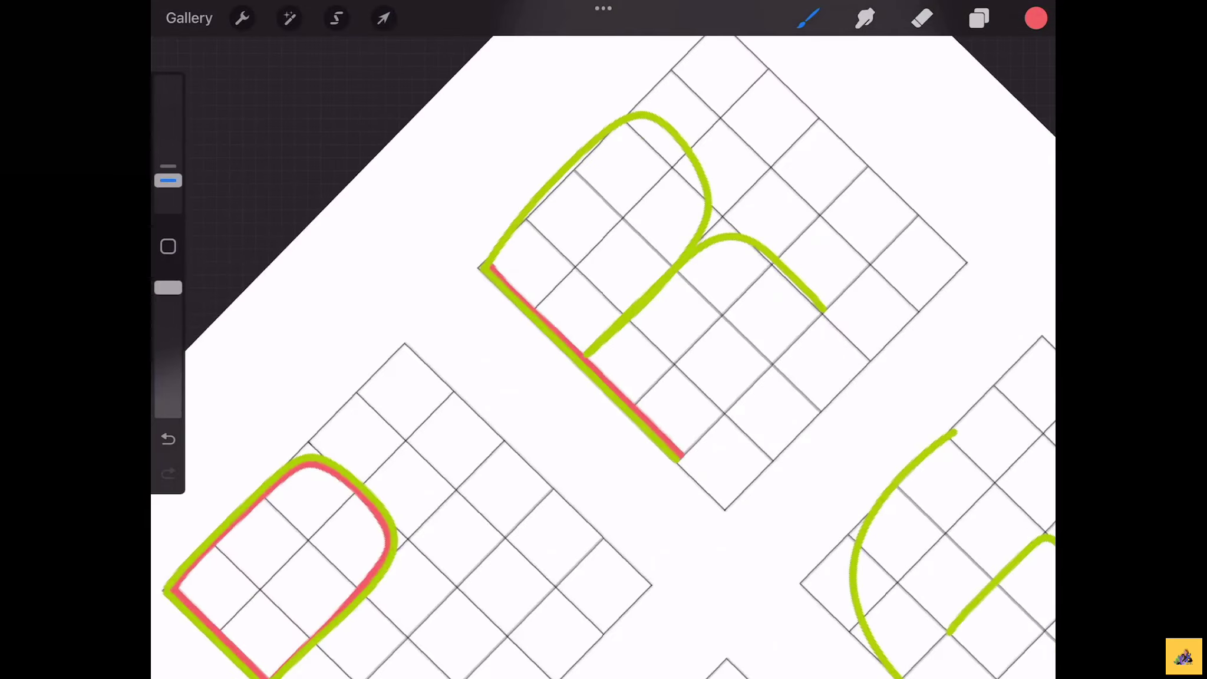
mouse_move(490, 268)
mouse_down()
mouse_move(560, 180)
mouse_move(616, 131)
mouse_move(654, 120)
mouse_move(683, 154)
mouse_move(702, 225)
mouse_up()
key(ctrl+z)
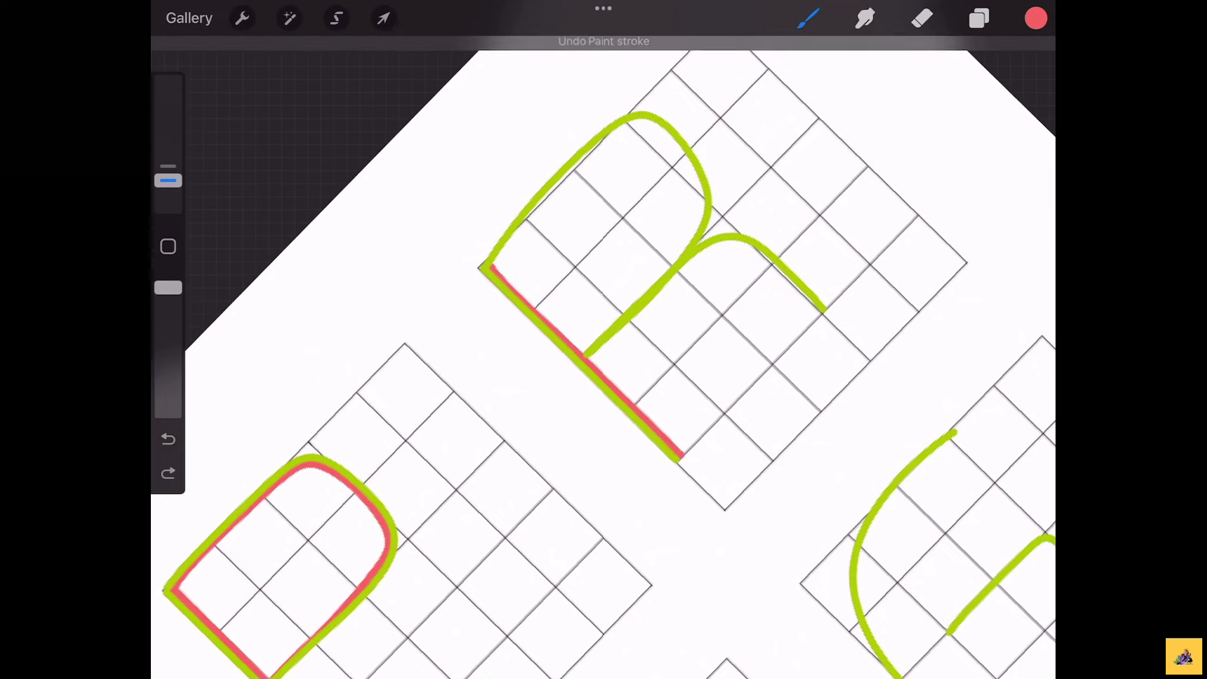
mouse_move(492, 266)
mouse_down()
mouse_move(608, 134)
mouse_move(646, 120)
mouse_move(684, 148)
mouse_move(702, 229)
mouse_move(590, 345)
mouse_up()
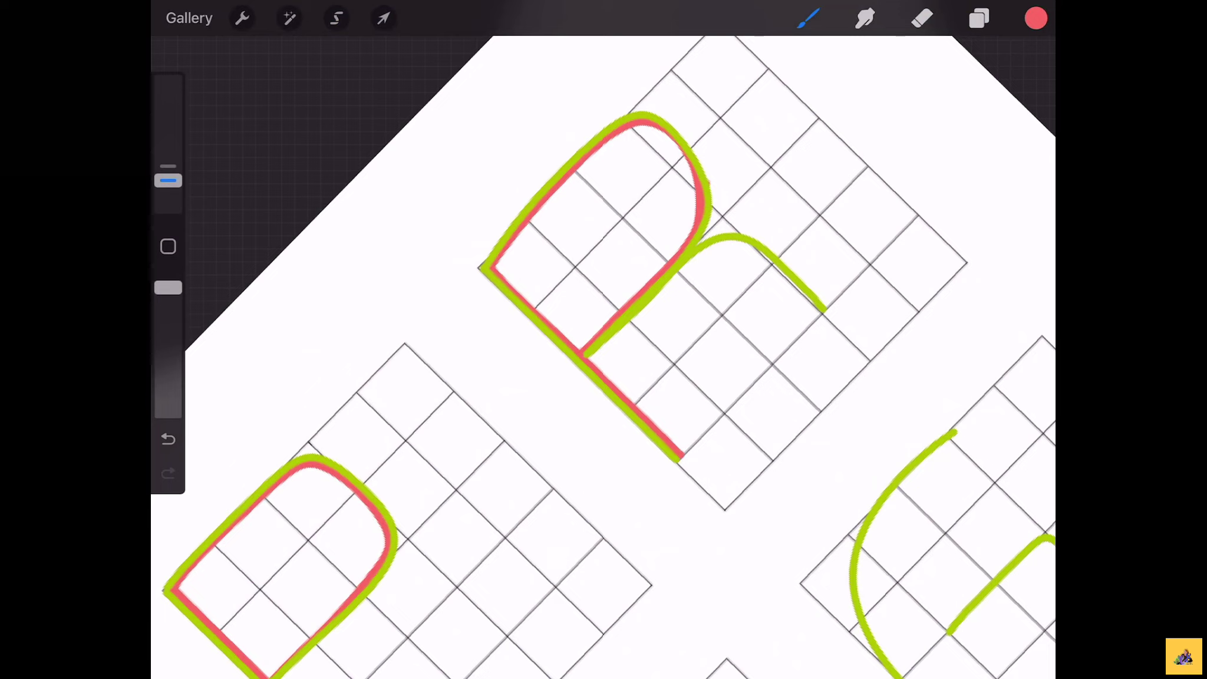
Trace red along the R's diagonal leg and both bars of the I
mouse_move(599, 351)
mouse_down()
mouse_move(706, 251)
mouse_move(790, 277)
mouse_move(815, 305)
mouse_up()
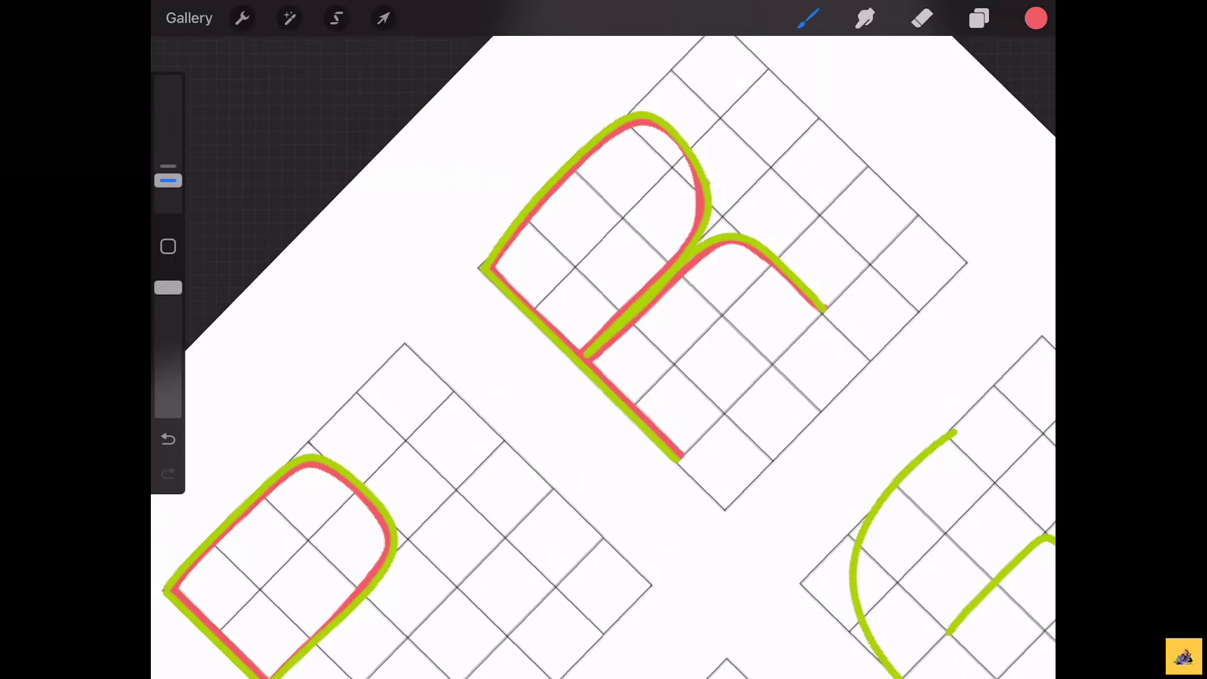
scroll(603, 340, down, 5)
scroll(604, 340, up, 5)
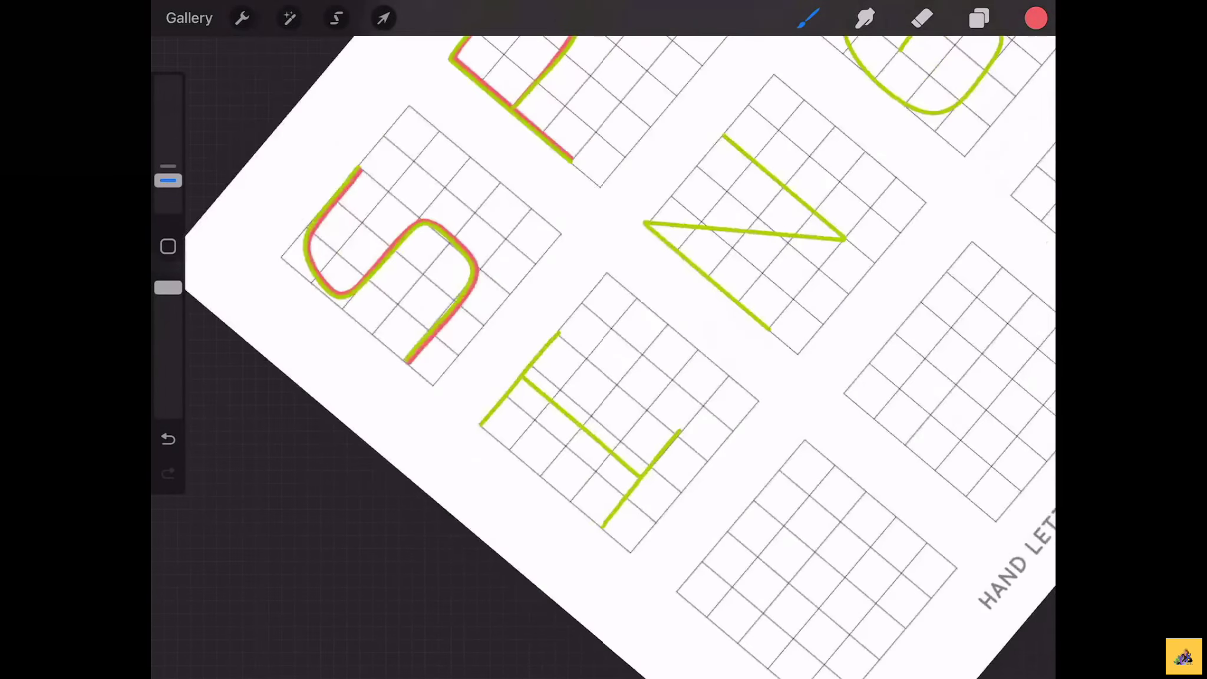
scroll(603, 339, up, 3)
drag(456, 455, 539, 338)
key(ctrl+z)
drag(458, 454, 537, 326)
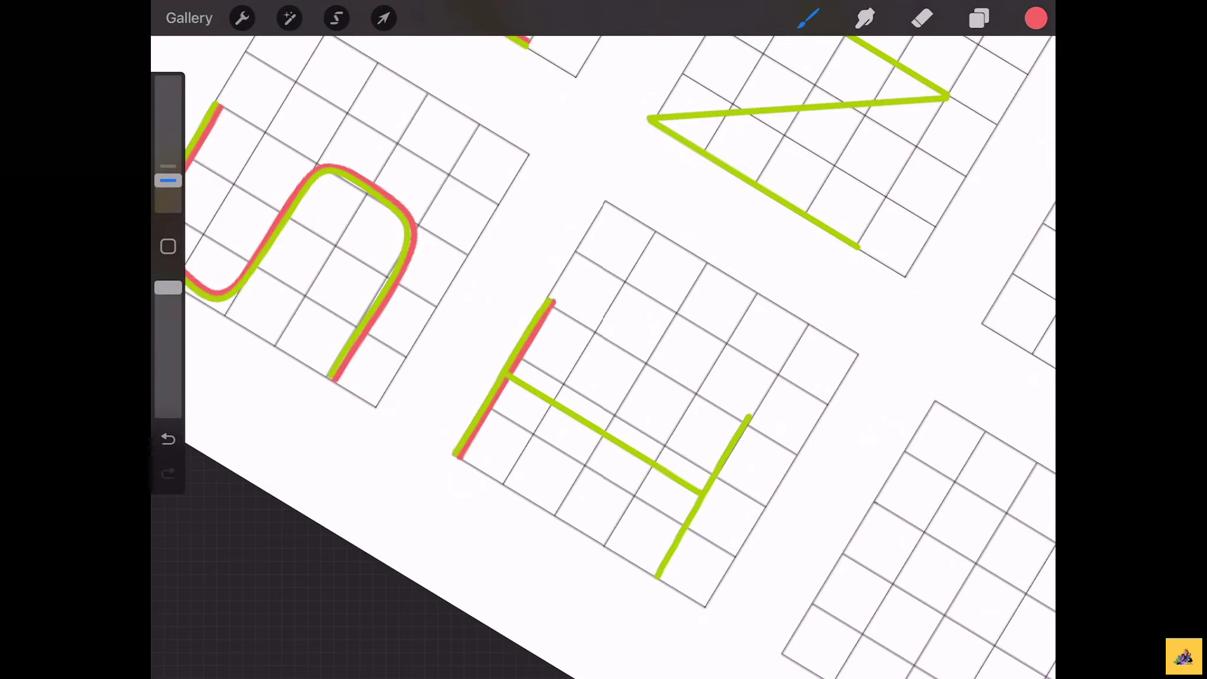
scroll(604, 340, down, 5)
drag(554, 547, 658, 336)
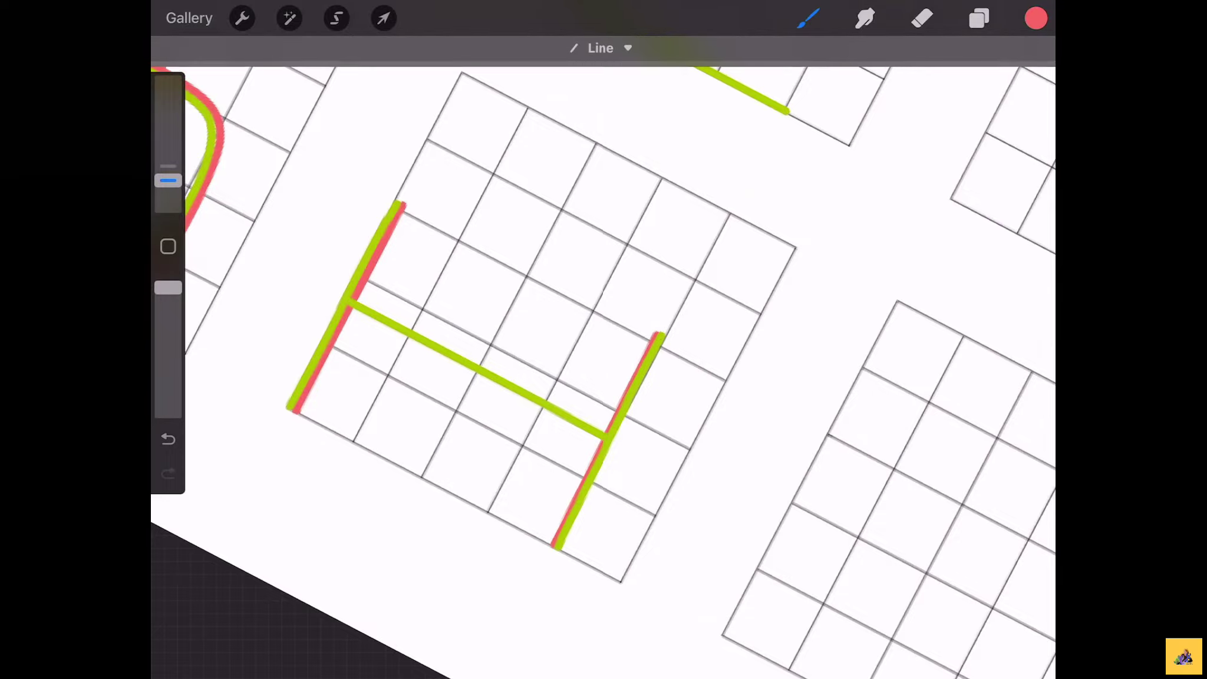
Add a straight red line along the I's stem
scroll(604, 340, down, 5)
click(601, 49)
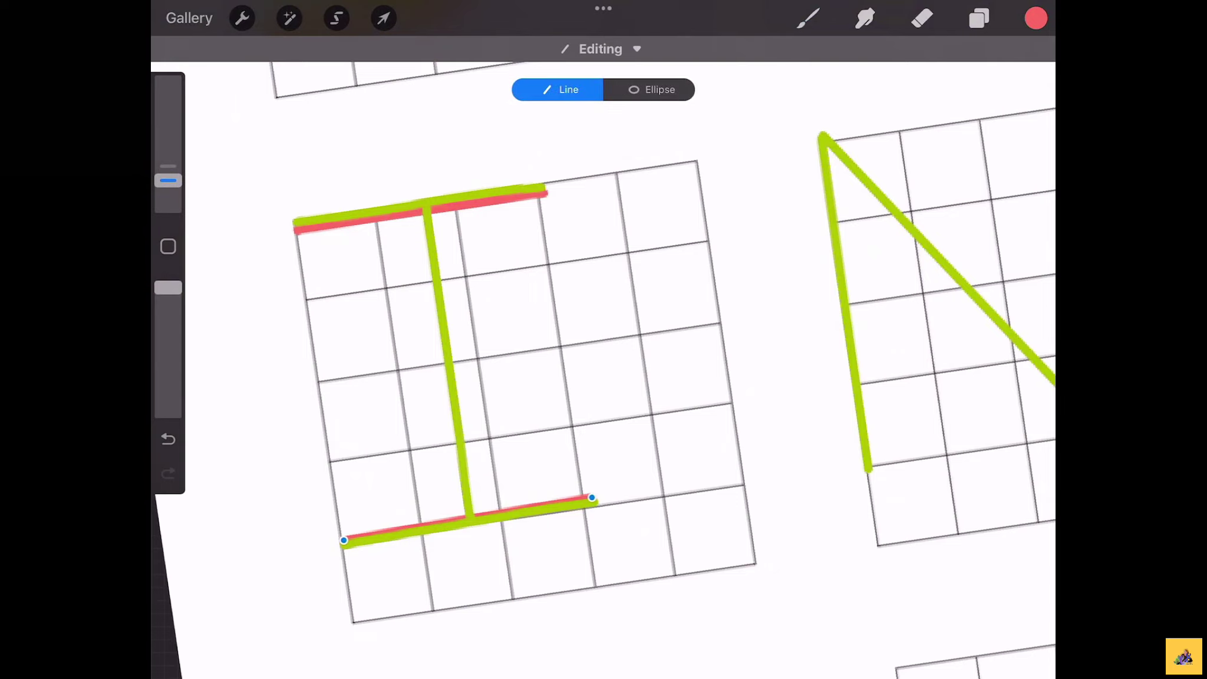
scroll(604, 353, up, 5)
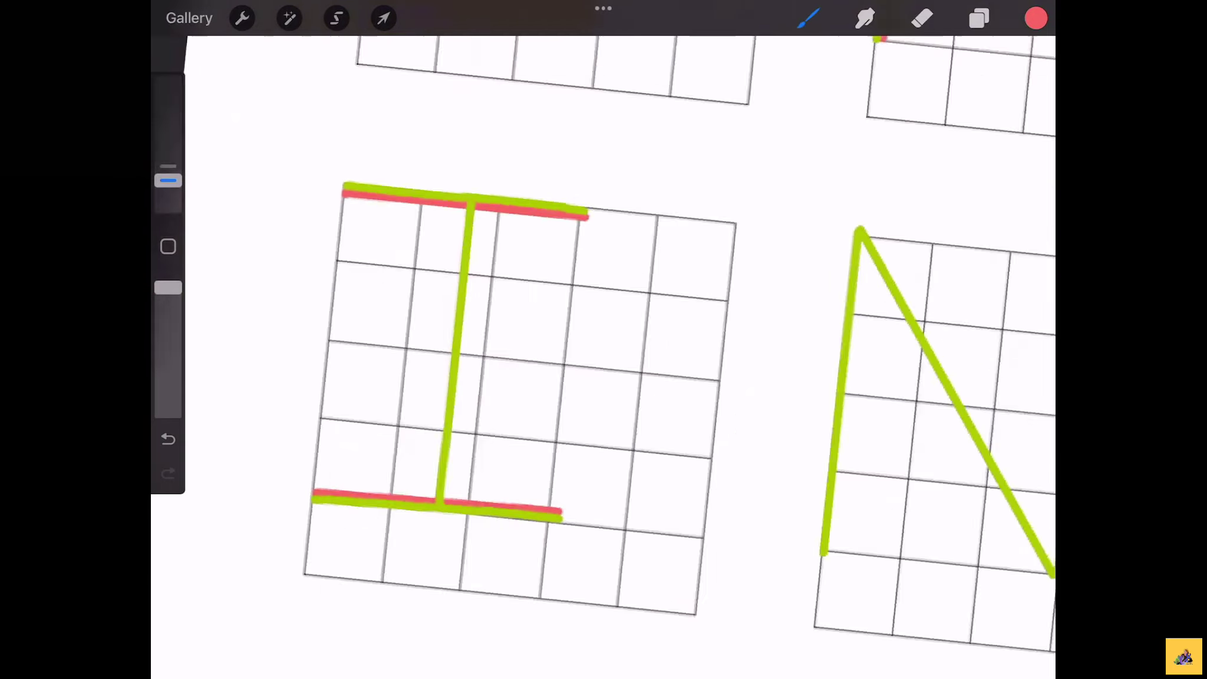
drag(439, 501, 511, 197)
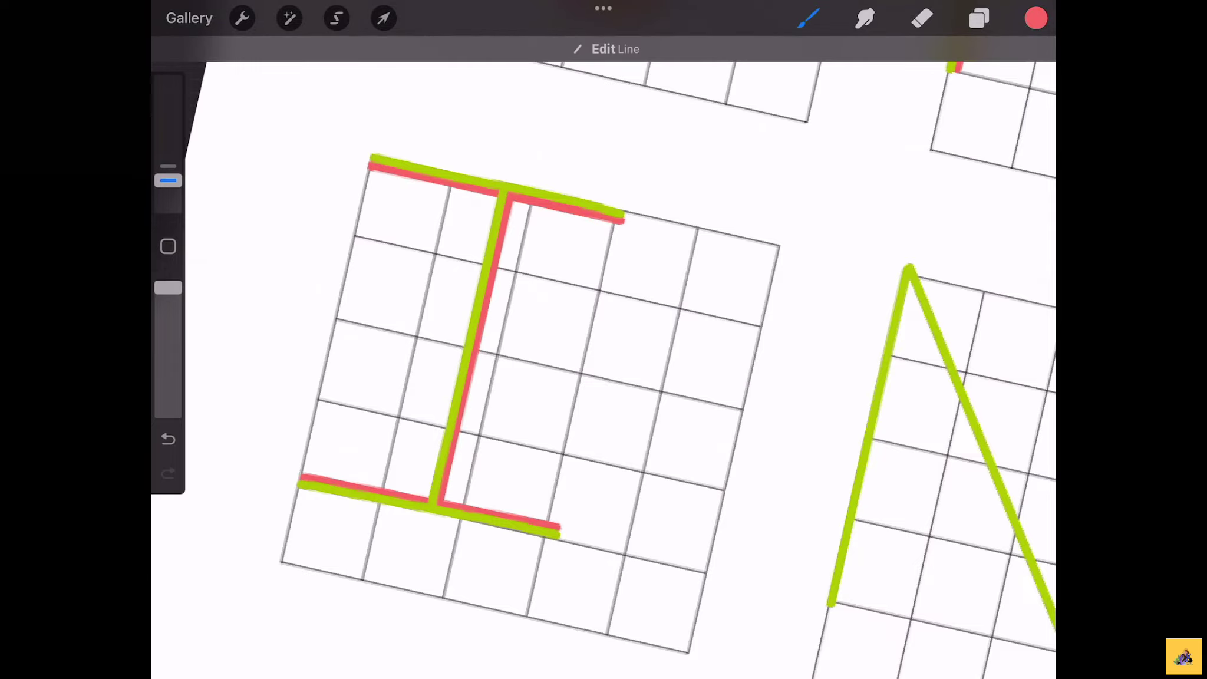
Draw straight red lines along the N's left stem, diagonal and right stem
scroll(603, 354, down, 3)
scroll(603, 354, down, 2)
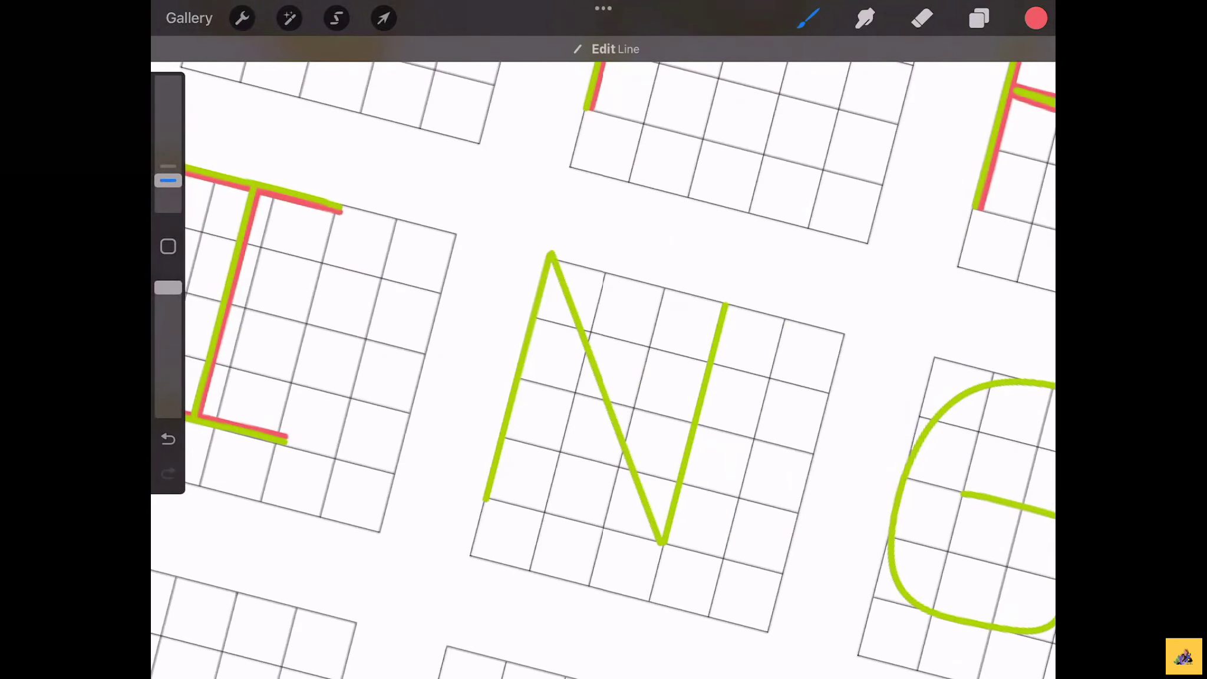
drag(486, 500, 551, 265)
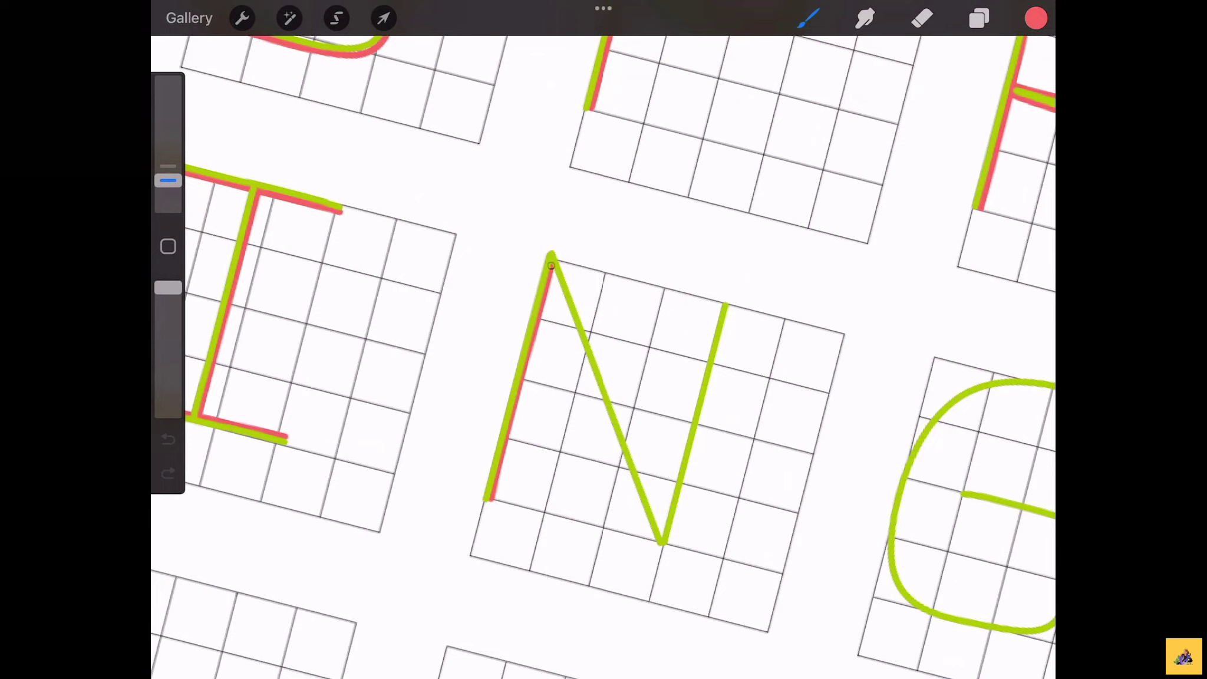
drag(551, 265, 656, 537)
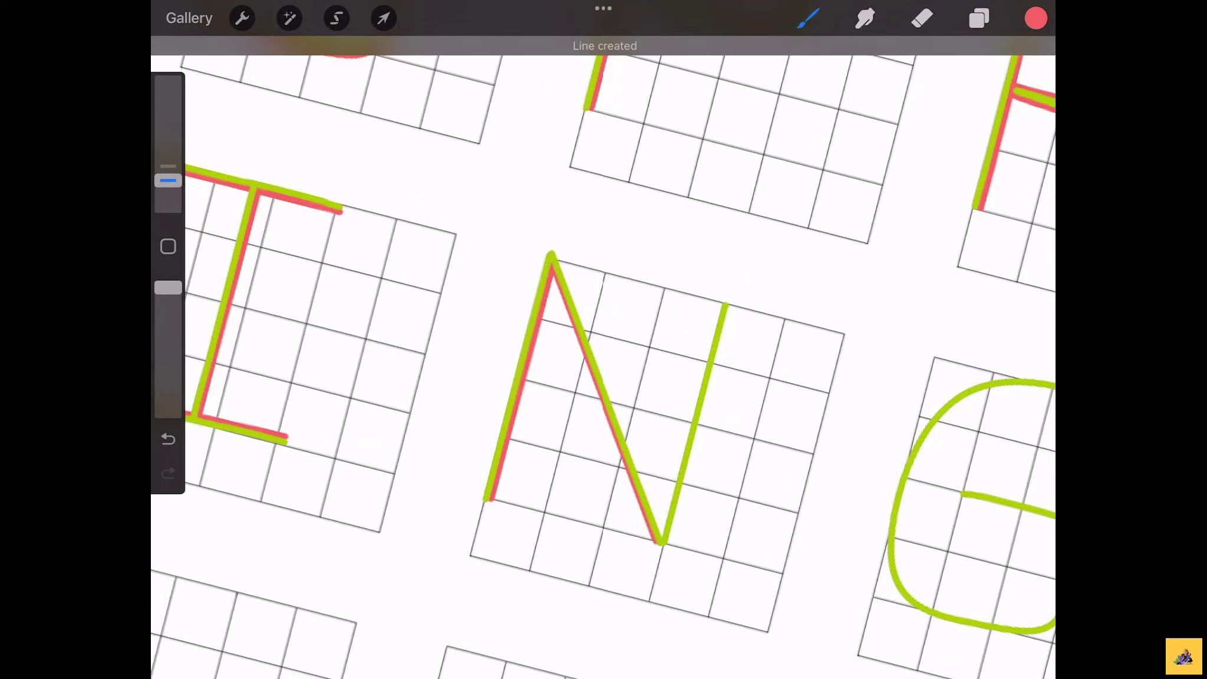
click(604, 36)
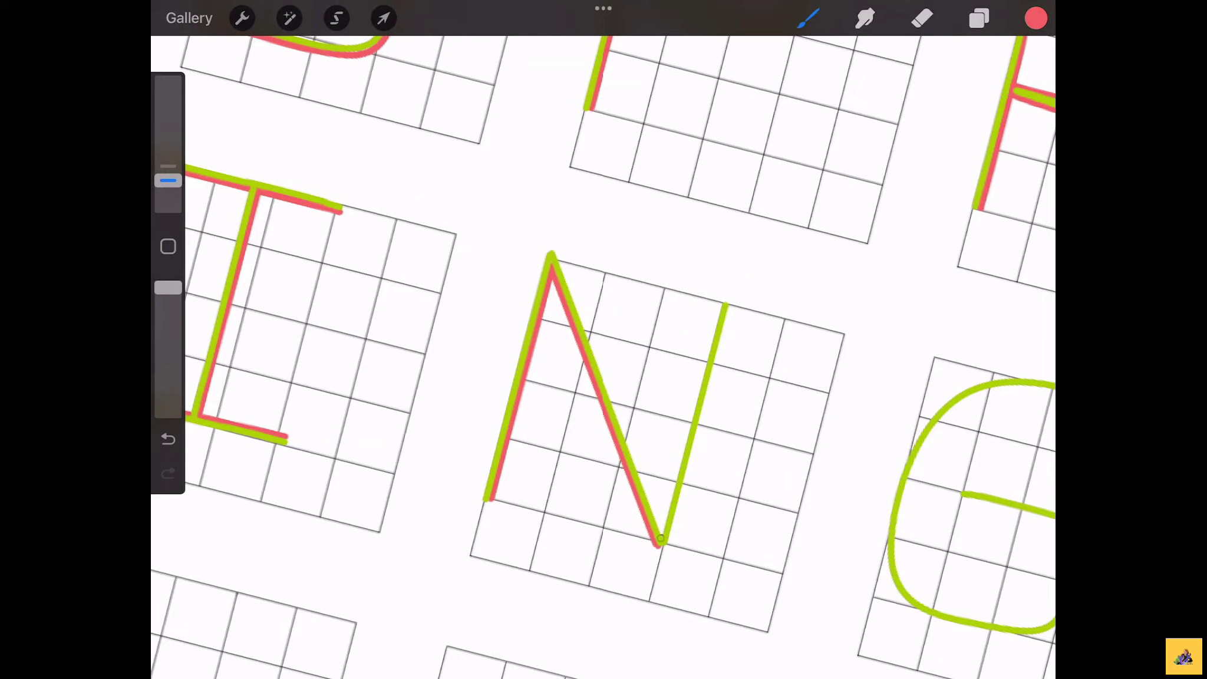
drag(660, 538, 718, 308)
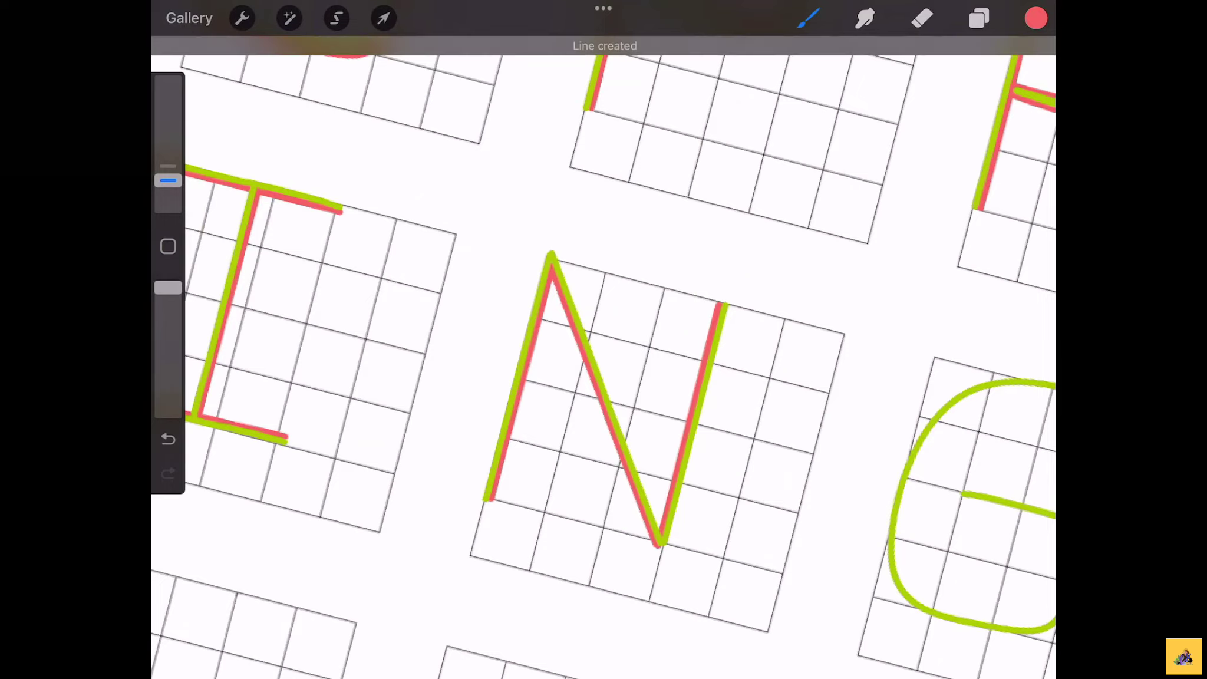
drag(589, 413, 401, 401)
mouse_move(699, 360)
mouse_down()
mouse_move(714, 350)
mouse_move(689, 330)
mouse_up()
Trace red along the G's top, left and lower-right curves and its inner bar
drag(703, 181, 614, 242)
key(ctrl+z)
mouse_move(608, 420)
mouse_down()
mouse_move(571, 310)
mouse_move(591, 257)
mouse_move(690, 187)
mouse_up()
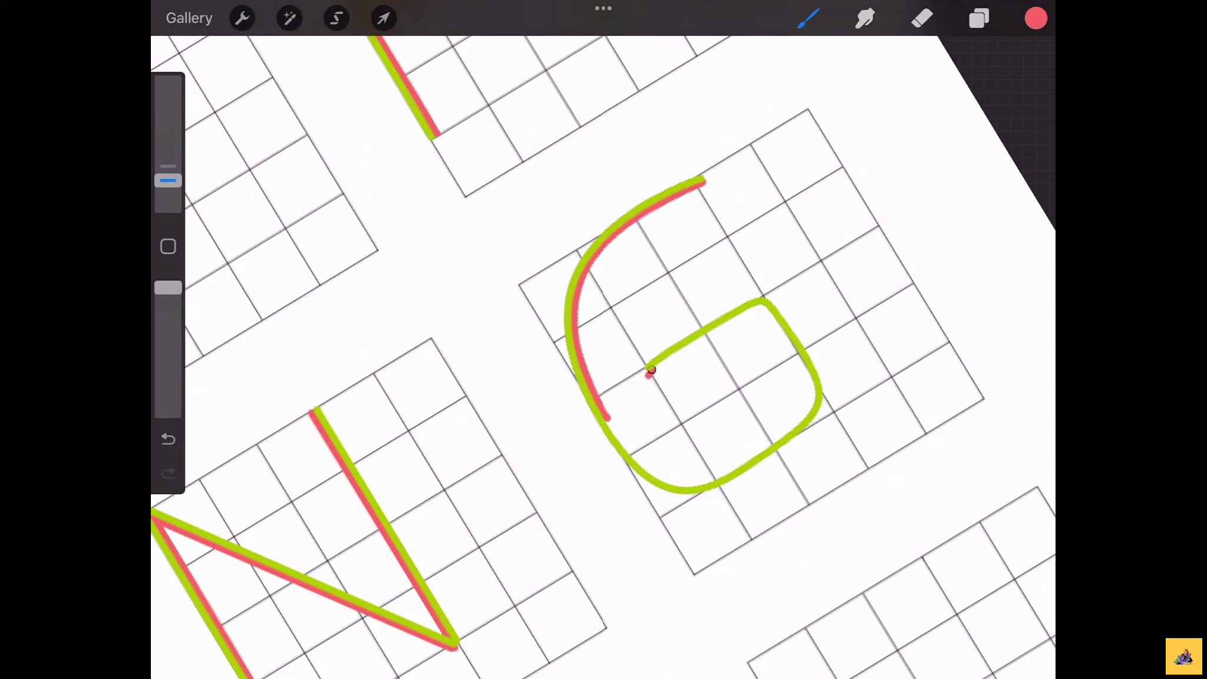
drag(651, 369, 678, 351)
key(ctrl+z)
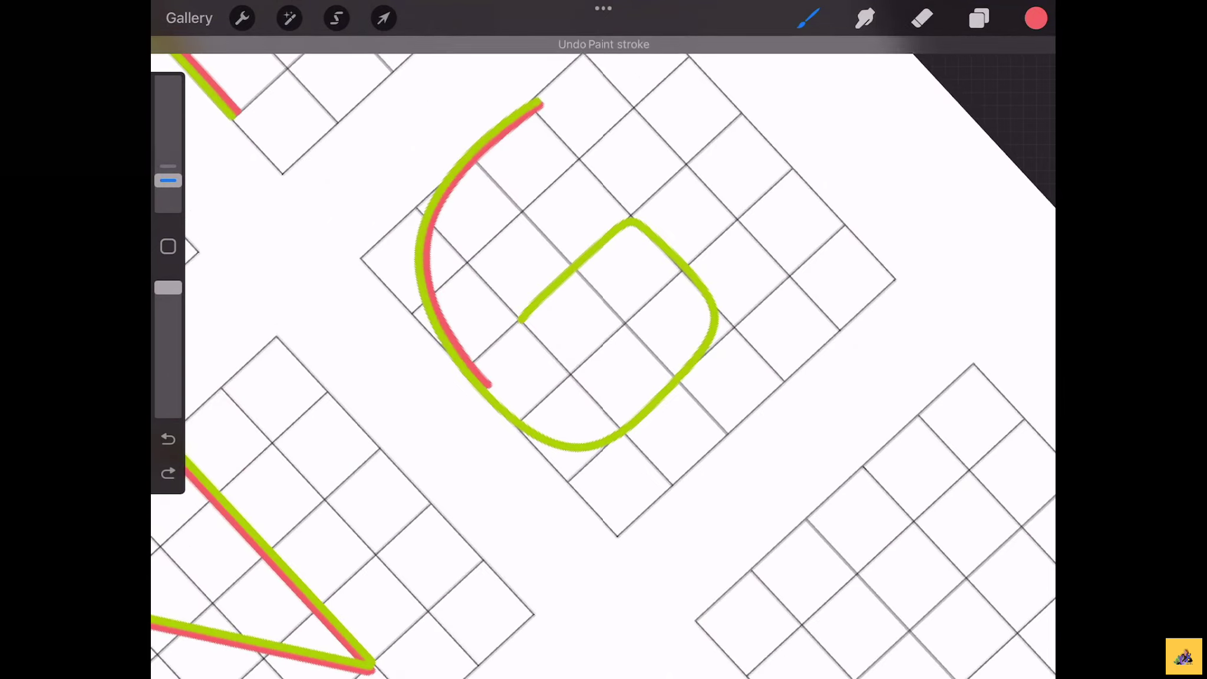
drag(521, 321, 623, 228)
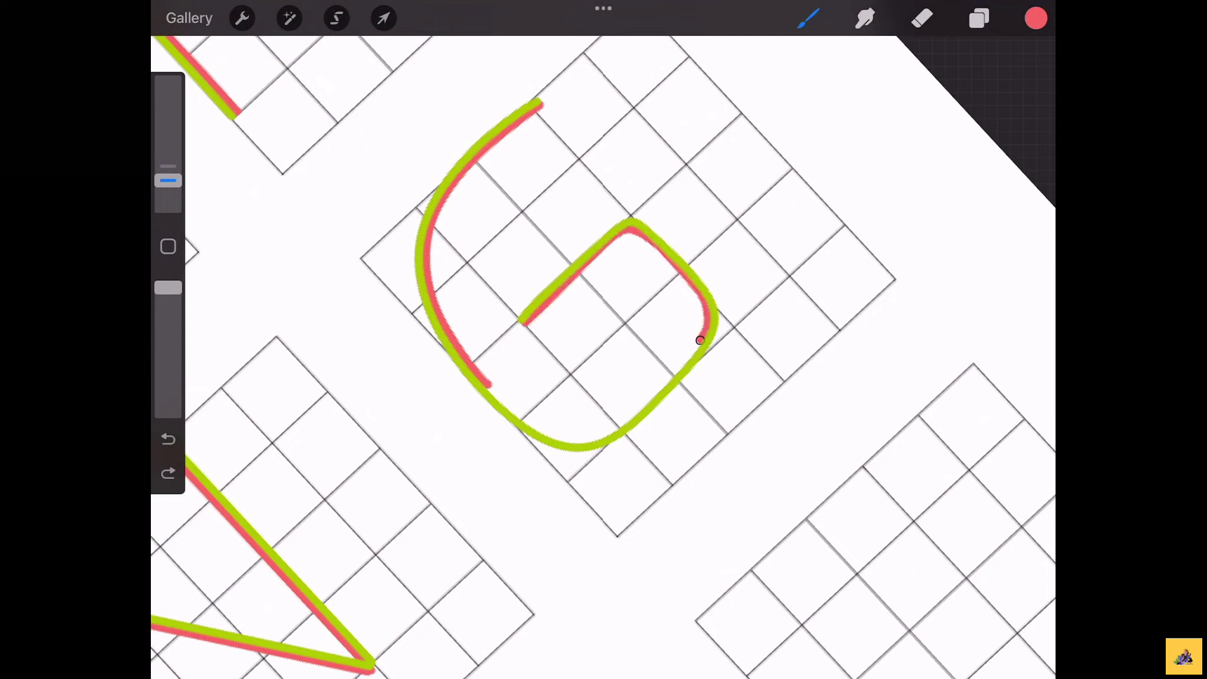
drag(700, 340, 632, 417)
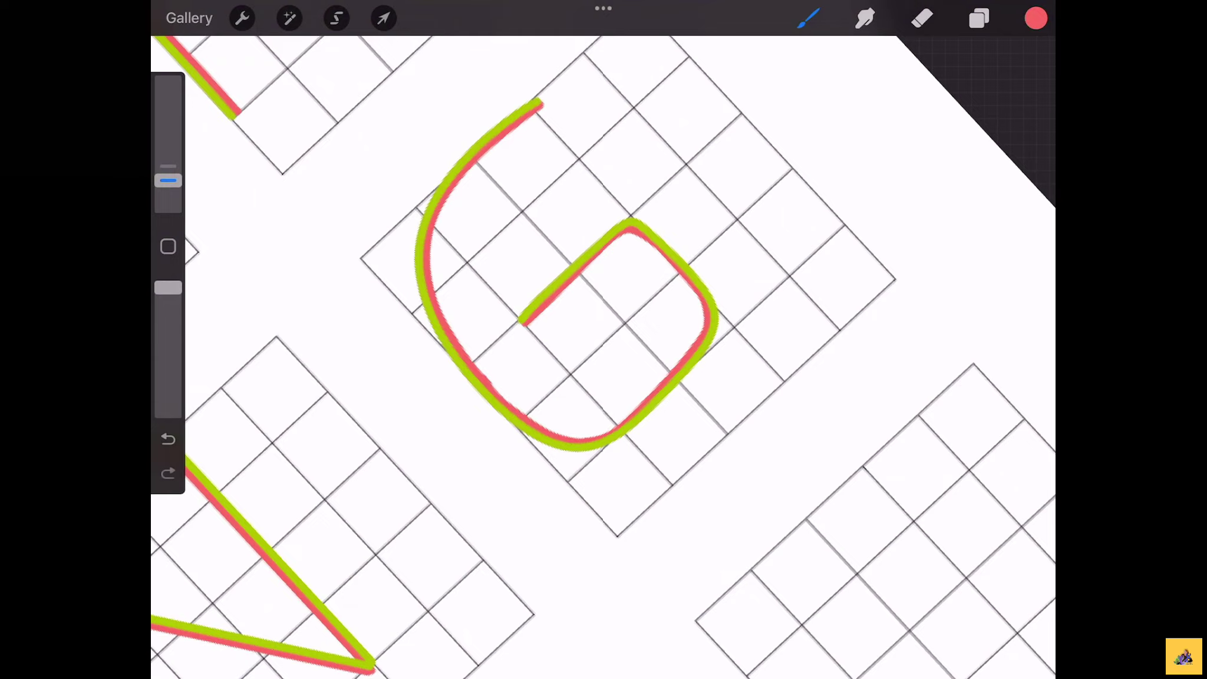
mouse_move(539, 105)
mouse_down()
mouse_move(647, 189)
mouse_move(829, 174)
mouse_up()
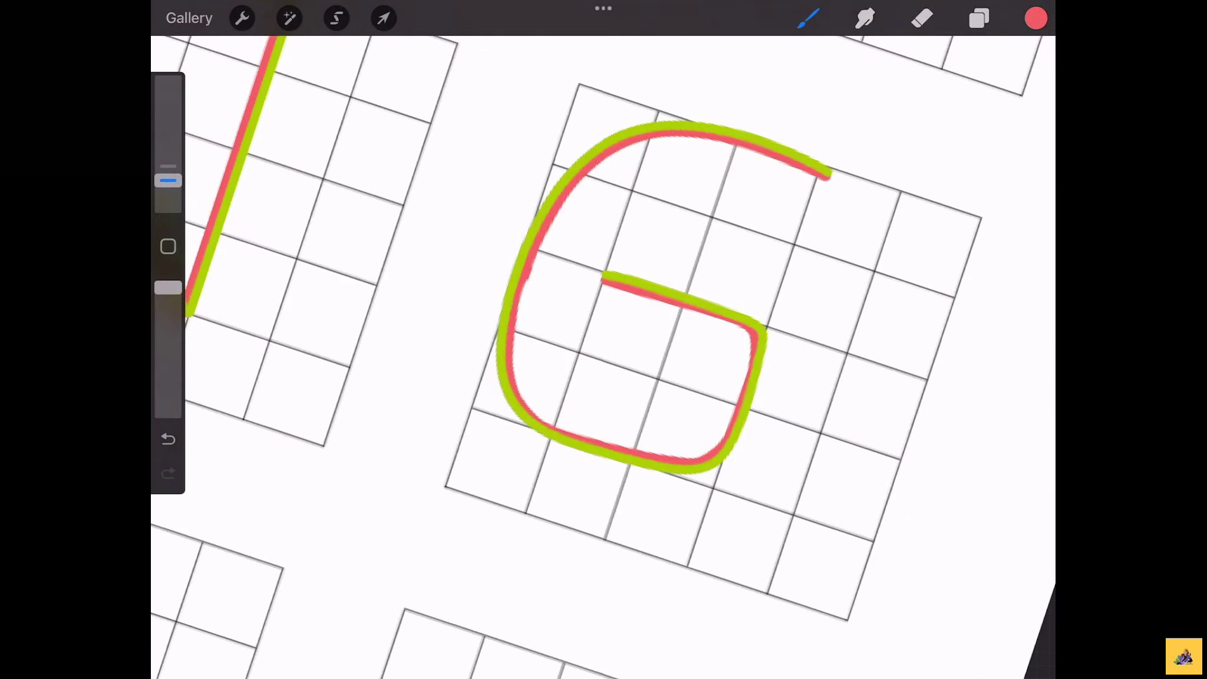
mouse_move(525, 280)
mouse_down()
mouse_move(508, 342)
mouse_move(520, 403)
mouse_up()
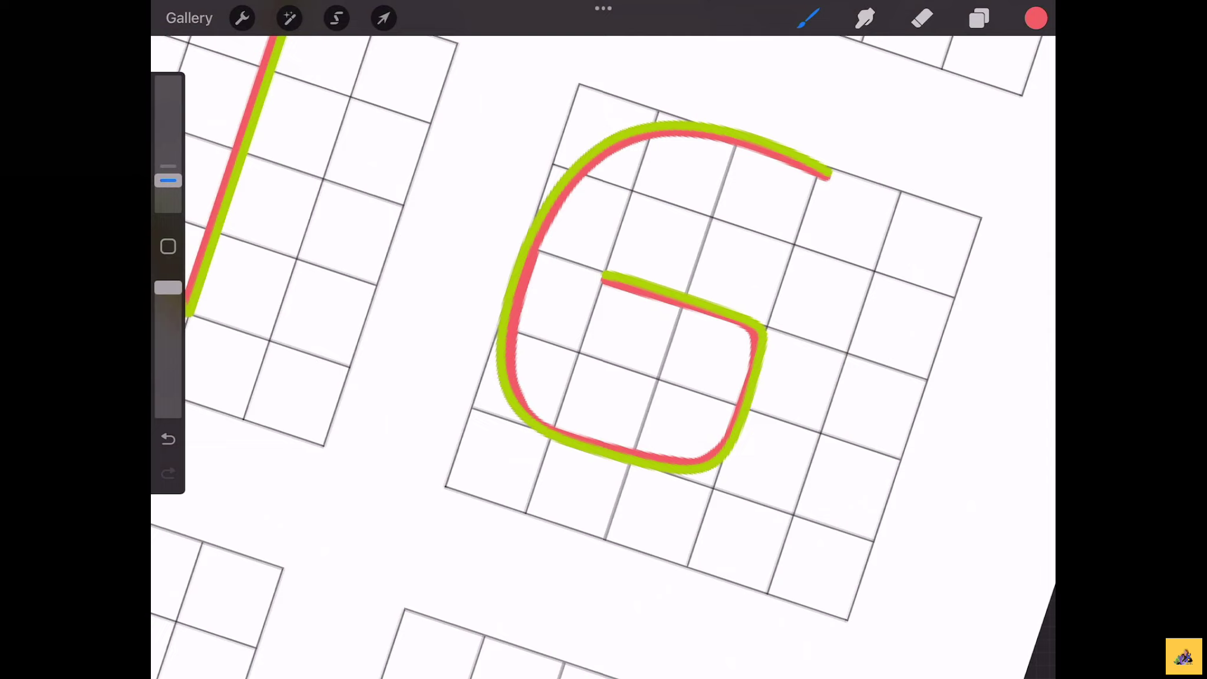
mouse_move(648, 294)
mouse_down()
mouse_move(625, 277)
mouse_move(737, 319)
mouse_up()
mouse_move(573, 222)
mouse_down()
mouse_move(549, 270)
mouse_move(555, 337)
mouse_up()
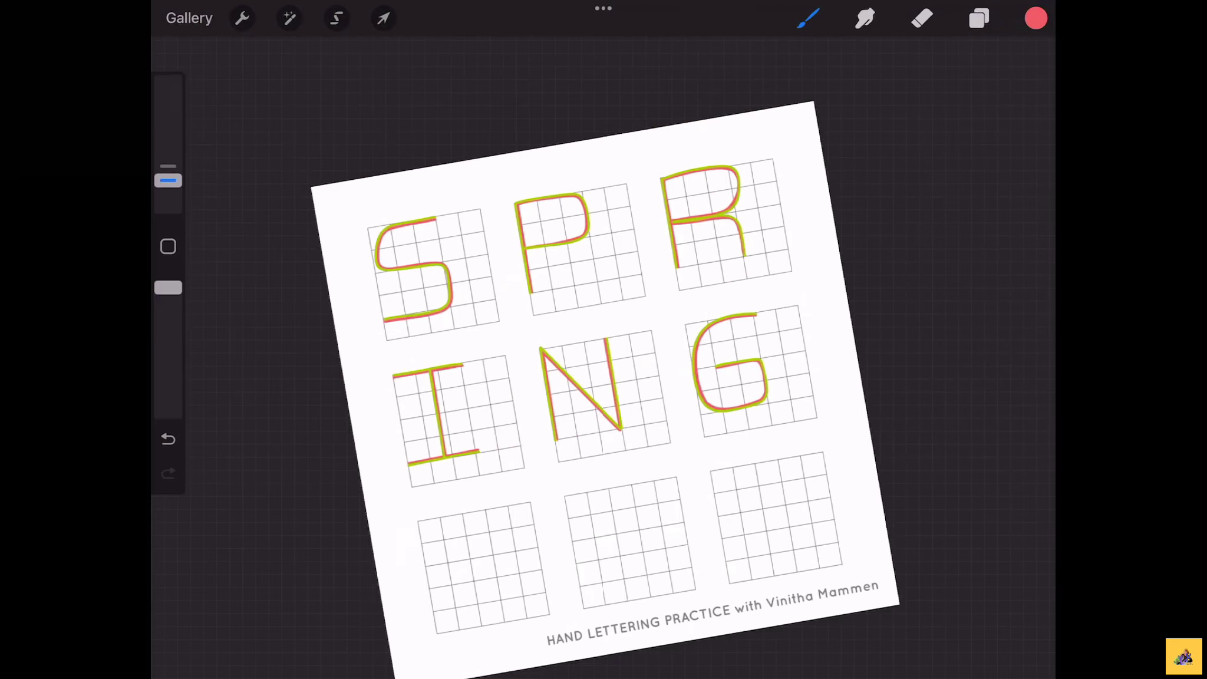
Pick teal from Palettes and trace teal along the S's lower-left curve and left side
click(1036, 19)
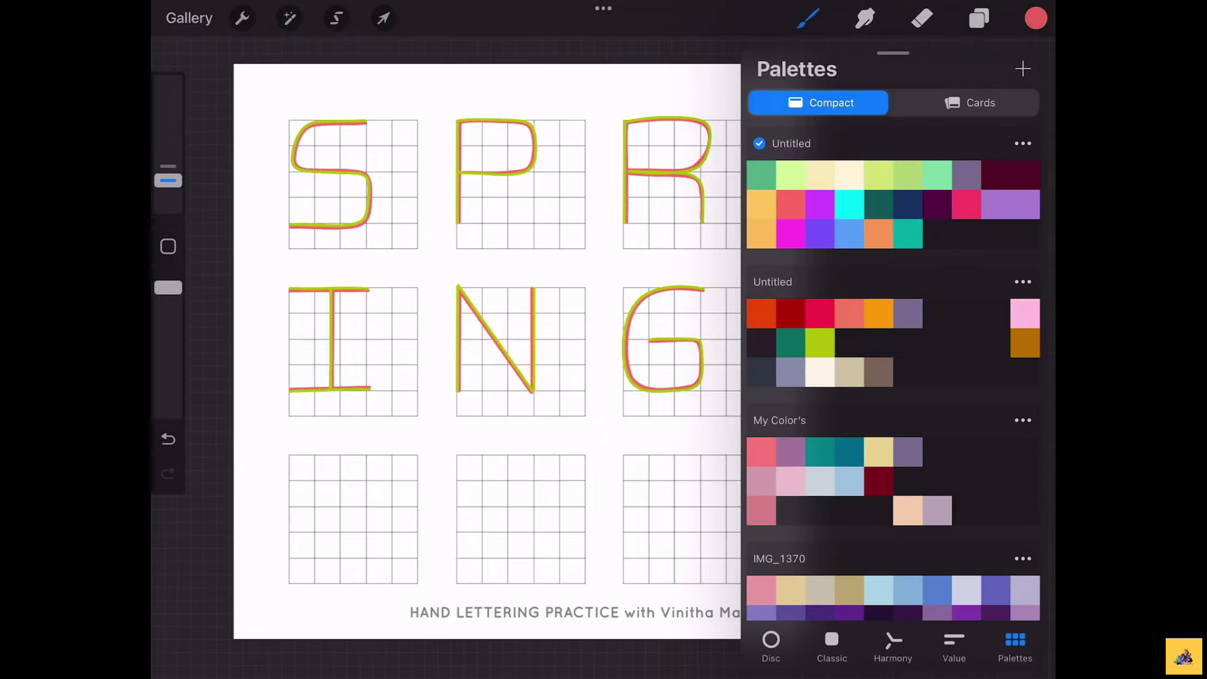
click(761, 174)
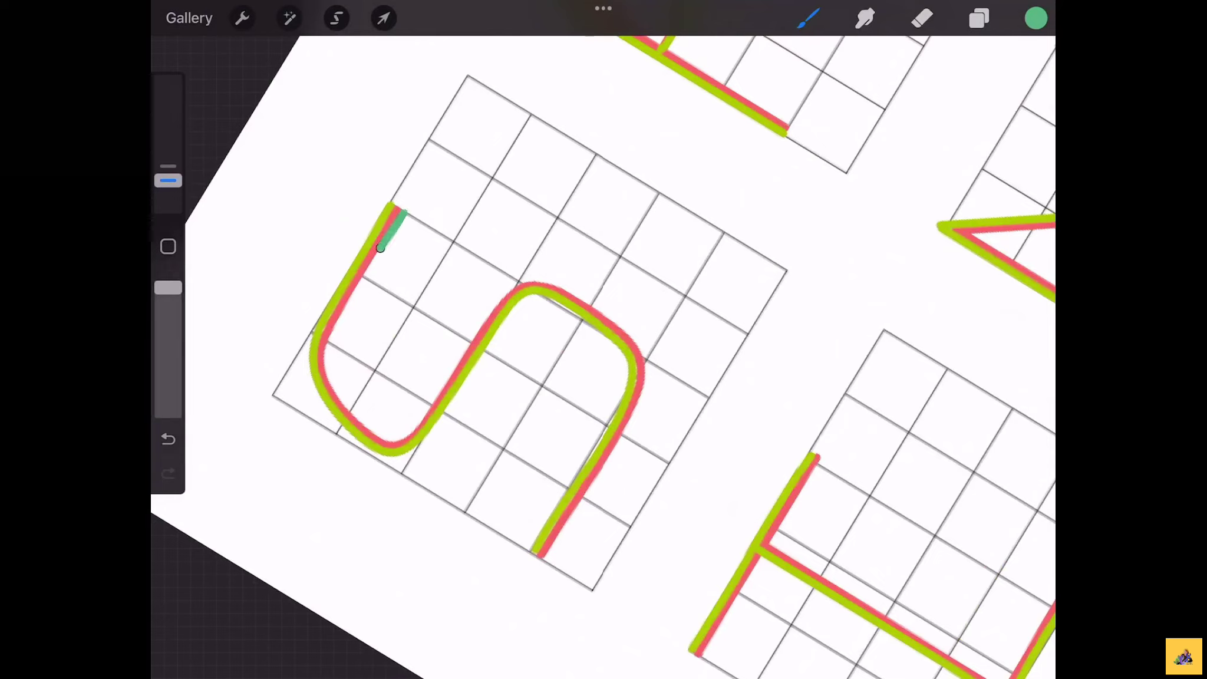
drag(380, 248, 352, 300)
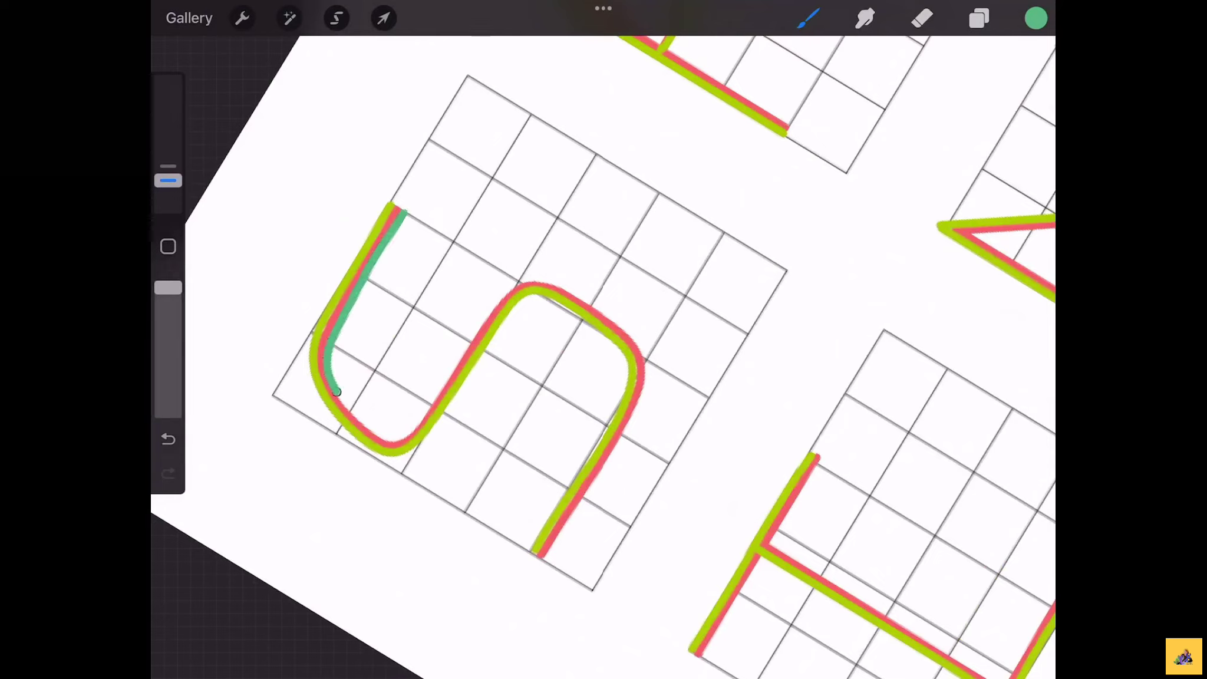
key(ctrl+z)
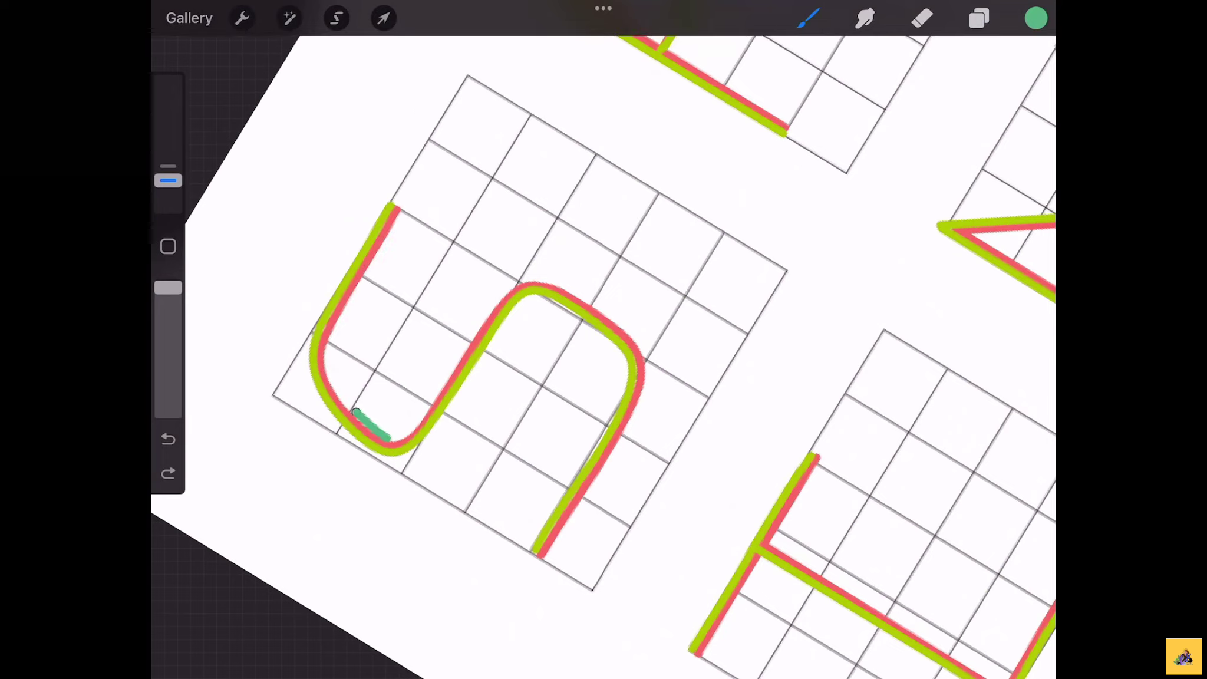
key(ctrl+z)
drag(388, 438, 338, 391)
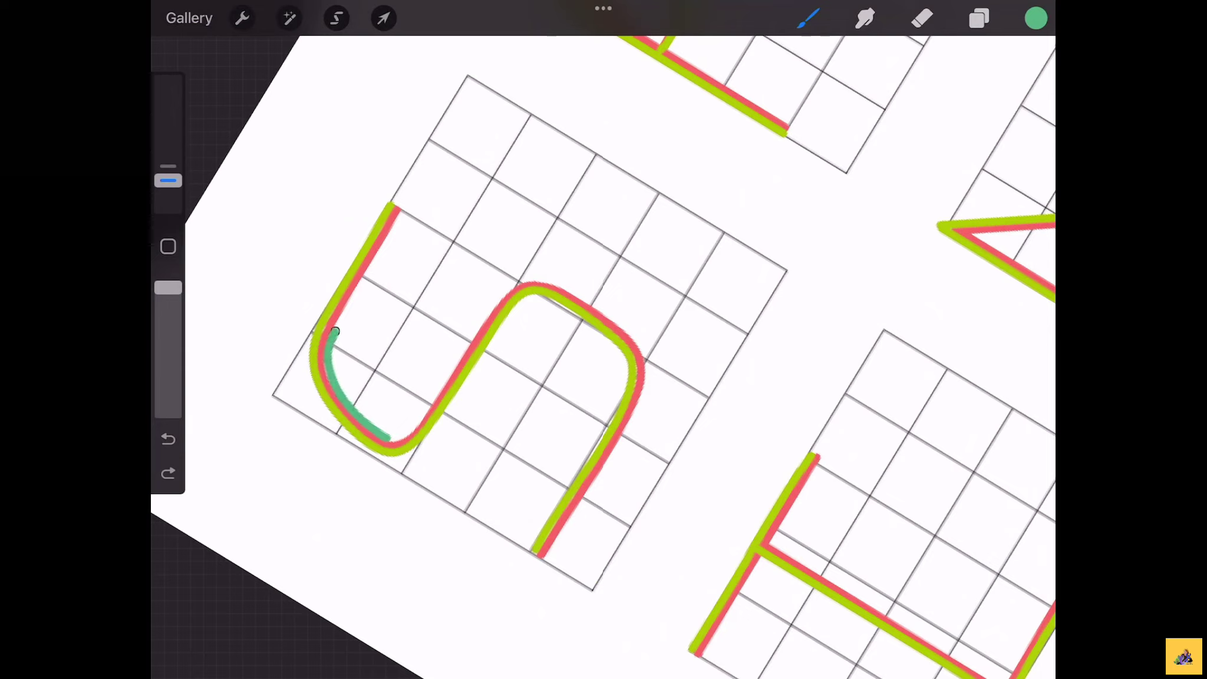
drag(364, 279, 403, 211)
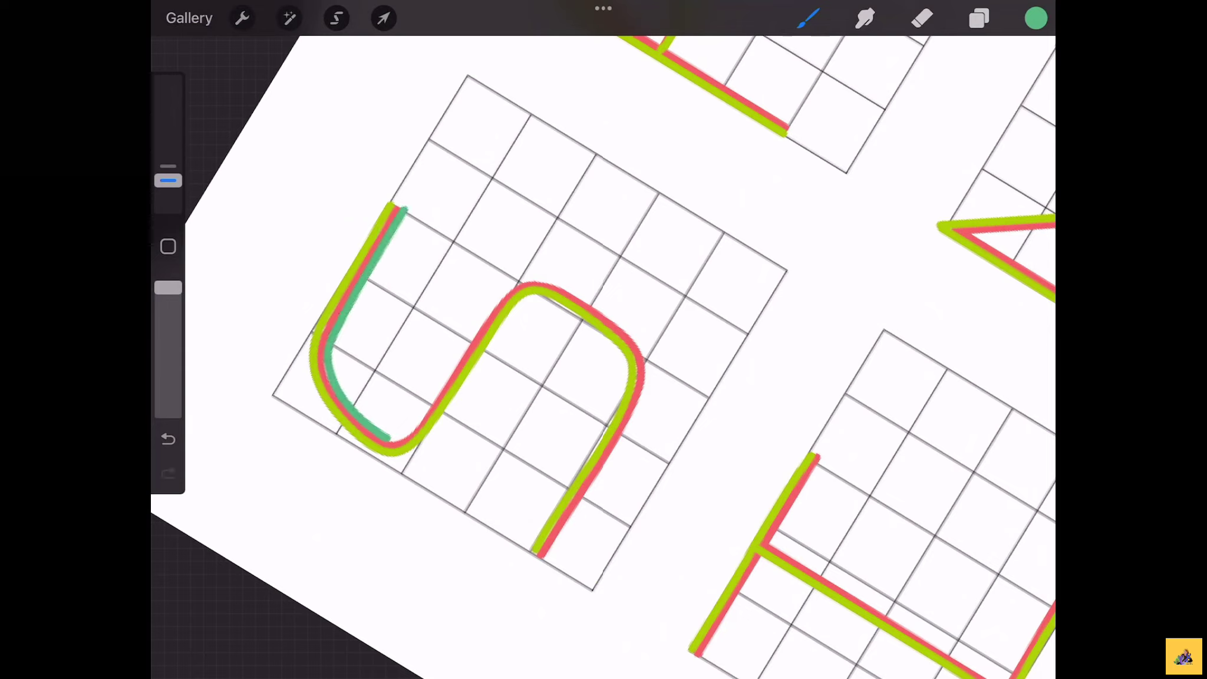
mouse_move(391, 438)
mouse_down()
mouse_move(425, 413)
mouse_move(510, 285)
mouse_move(607, 304)
mouse_up()
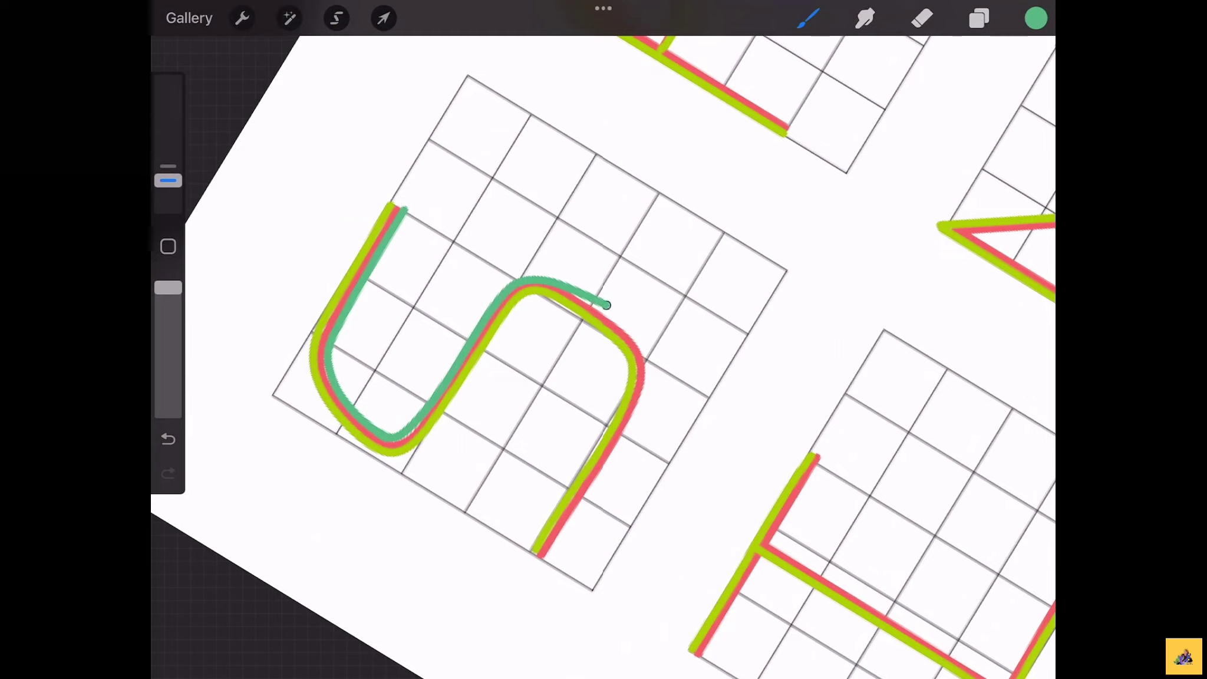
key(ctrl+z)
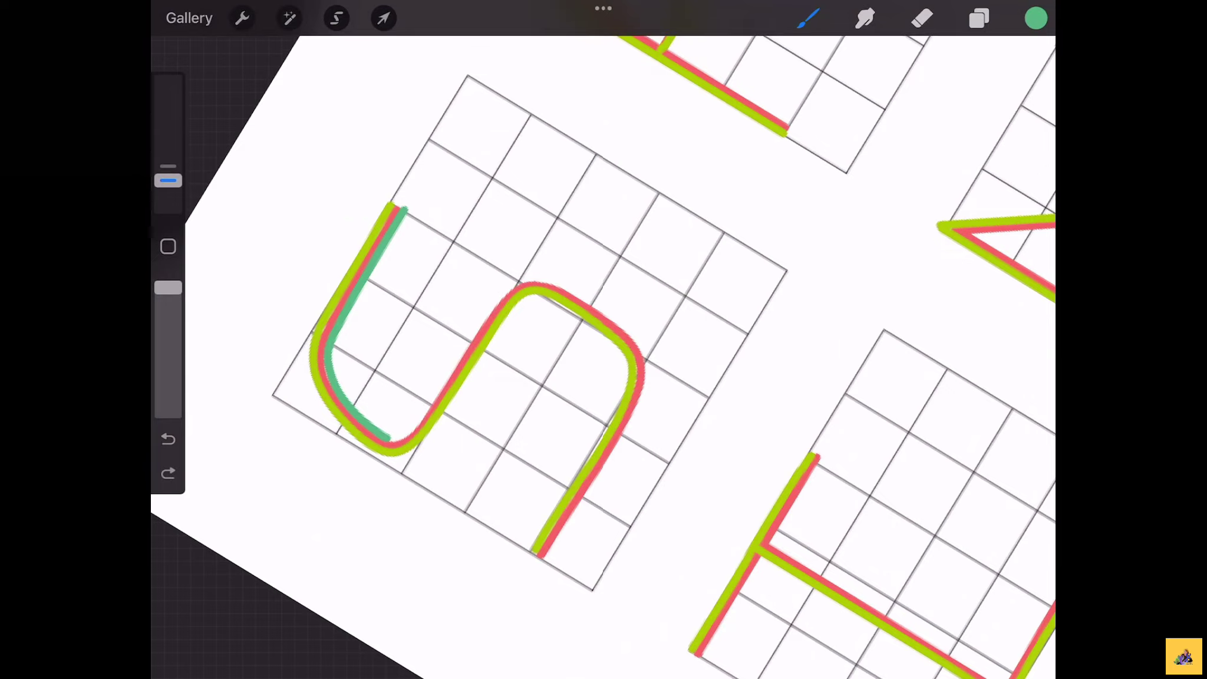
Complete the teal line along the S's right leg and middle curve
scroll(601, 354, up, 3)
scroll(601, 354, up, 2)
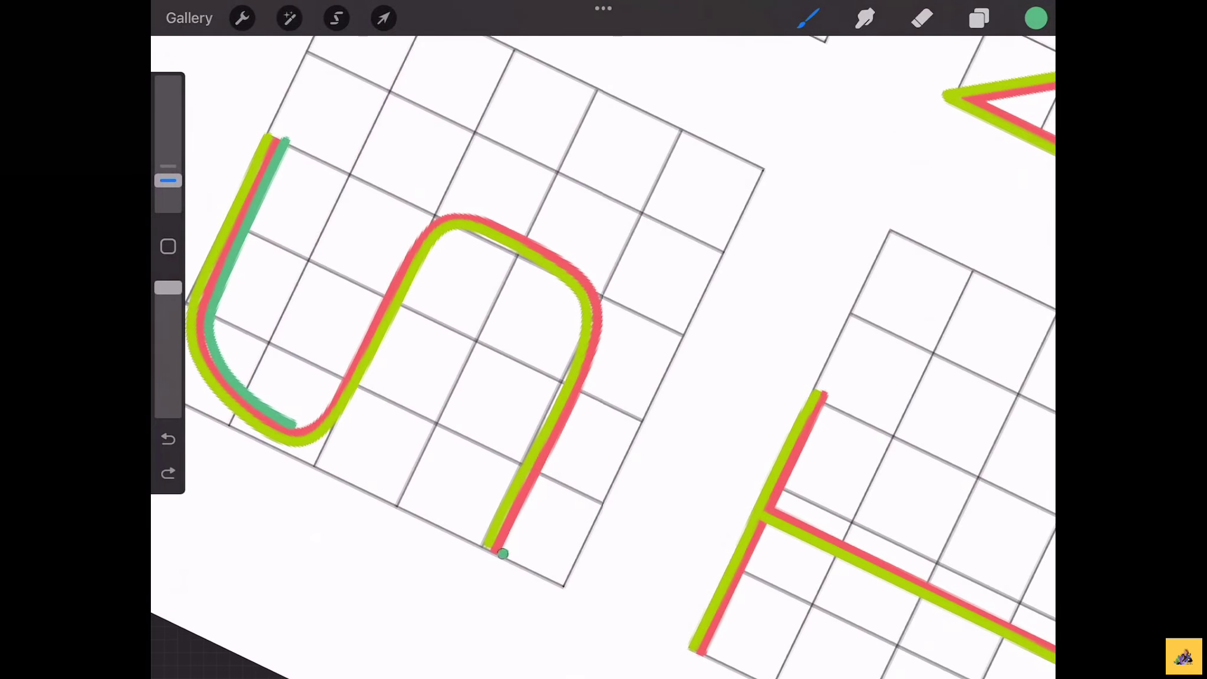
drag(503, 553, 606, 328)
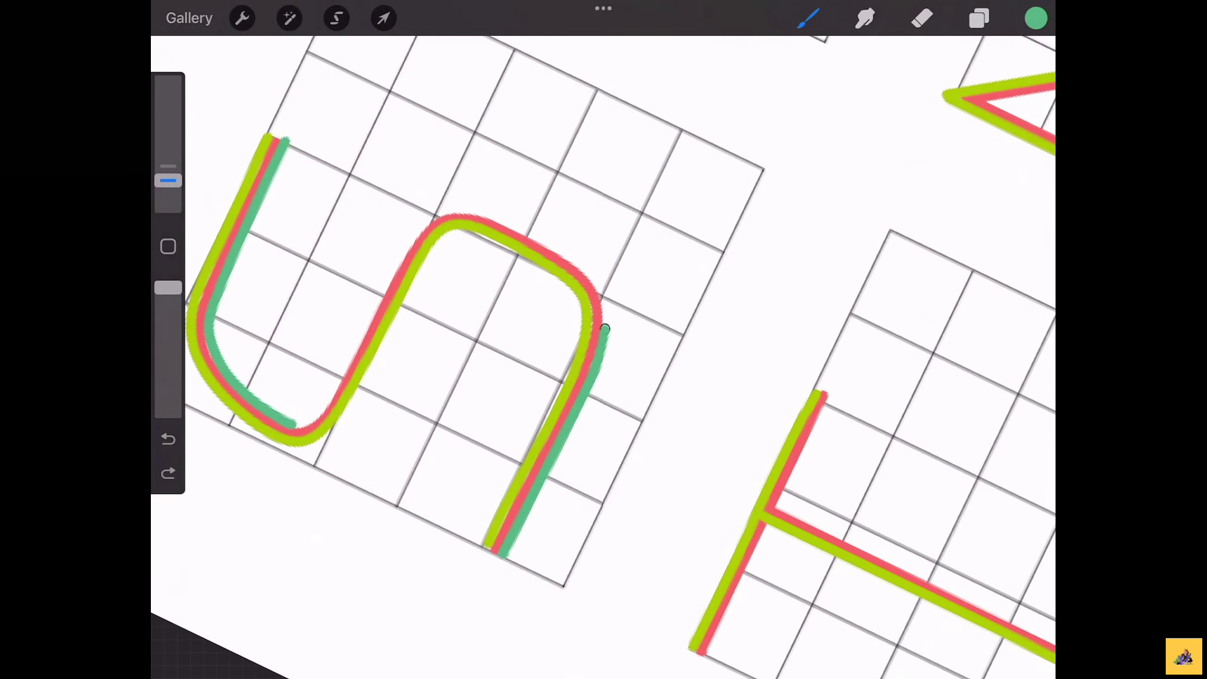
scroll(602, 354, down, 2)
scroll(601, 354, up, 5)
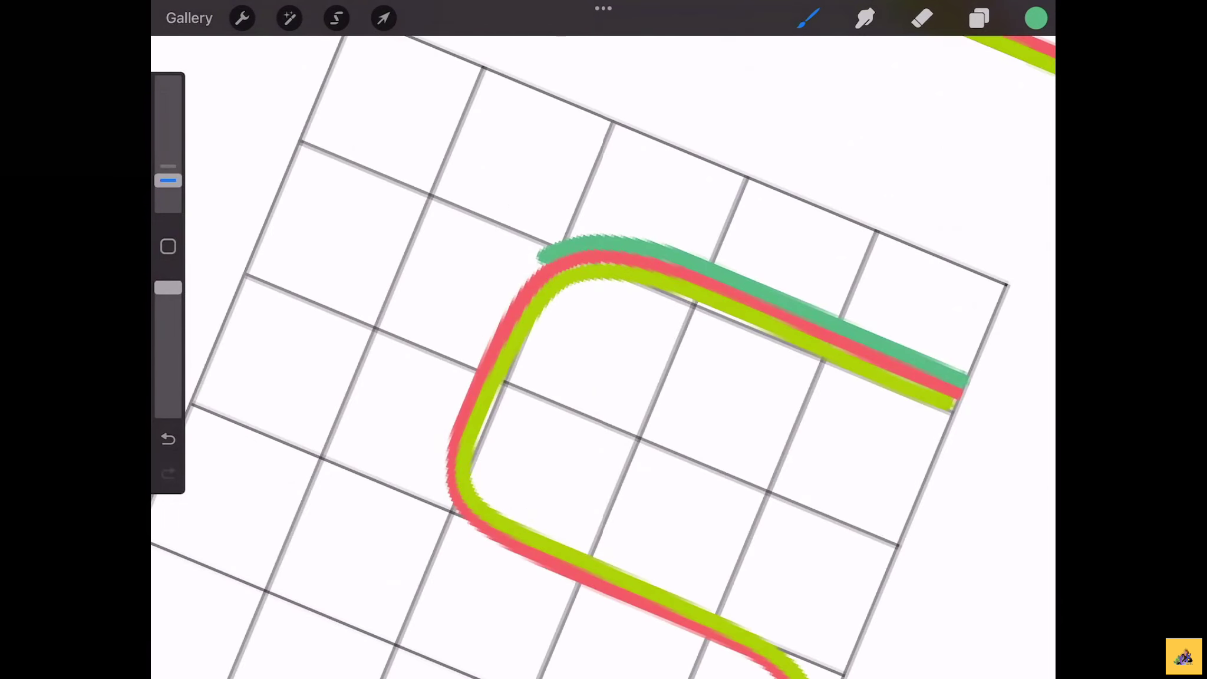
mouse_move(436, 485)
mouse_down()
mouse_move(454, 378)
mouse_move(544, 250)
mouse_move(494, 309)
mouse_move(466, 370)
mouse_move(443, 490)
mouse_up()
key(ctrl+z)
key(ctrl+z)
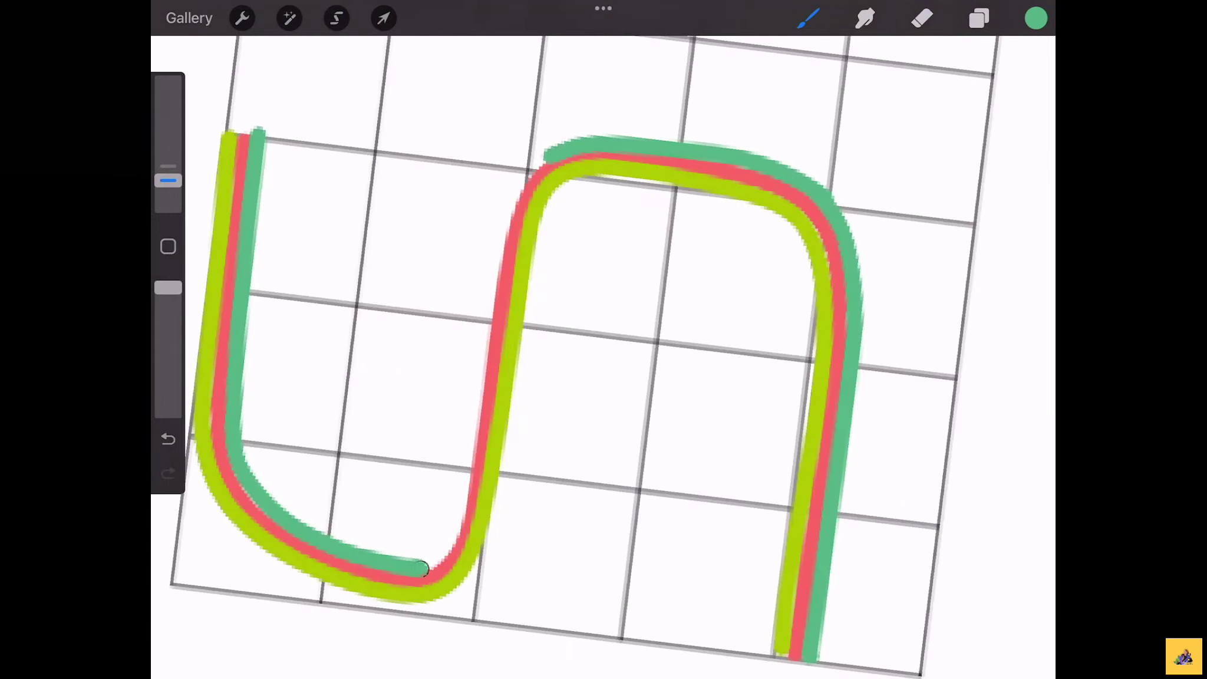
mouse_move(422, 567)
mouse_down()
mouse_move(456, 534)
mouse_move(504, 189)
mouse_move(548, 147)
mouse_up()
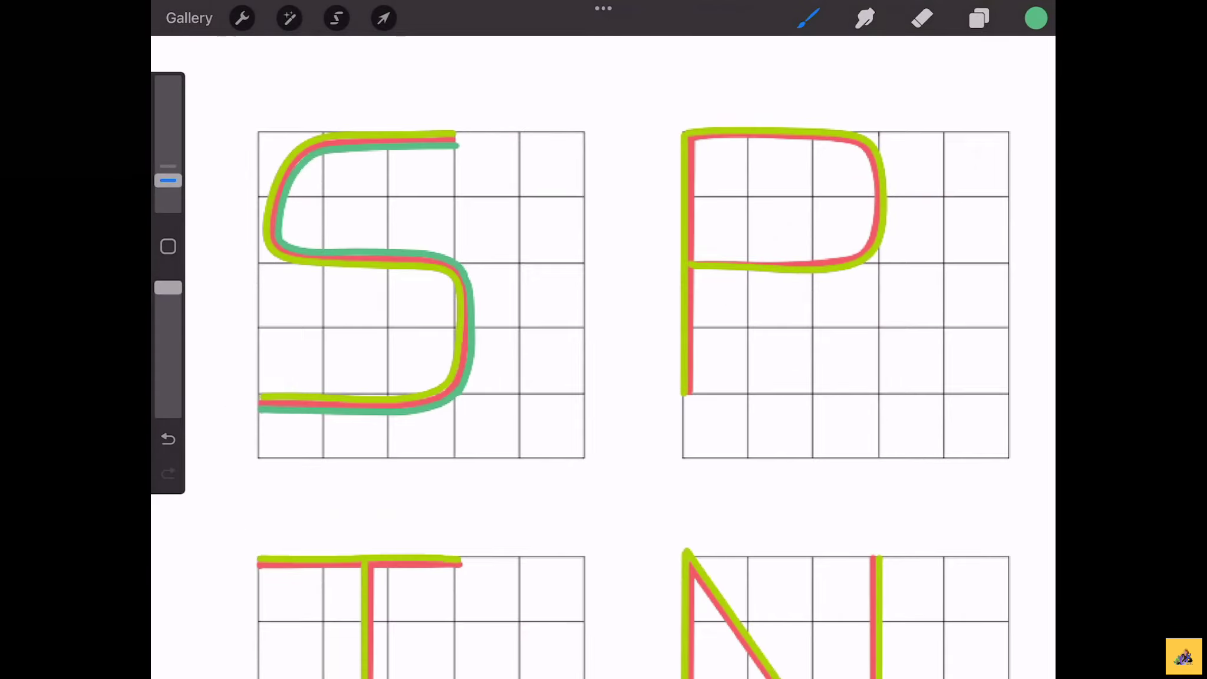
Trace a teal outline along the P's stem and around its bowl
drag(520, 488, 582, 145)
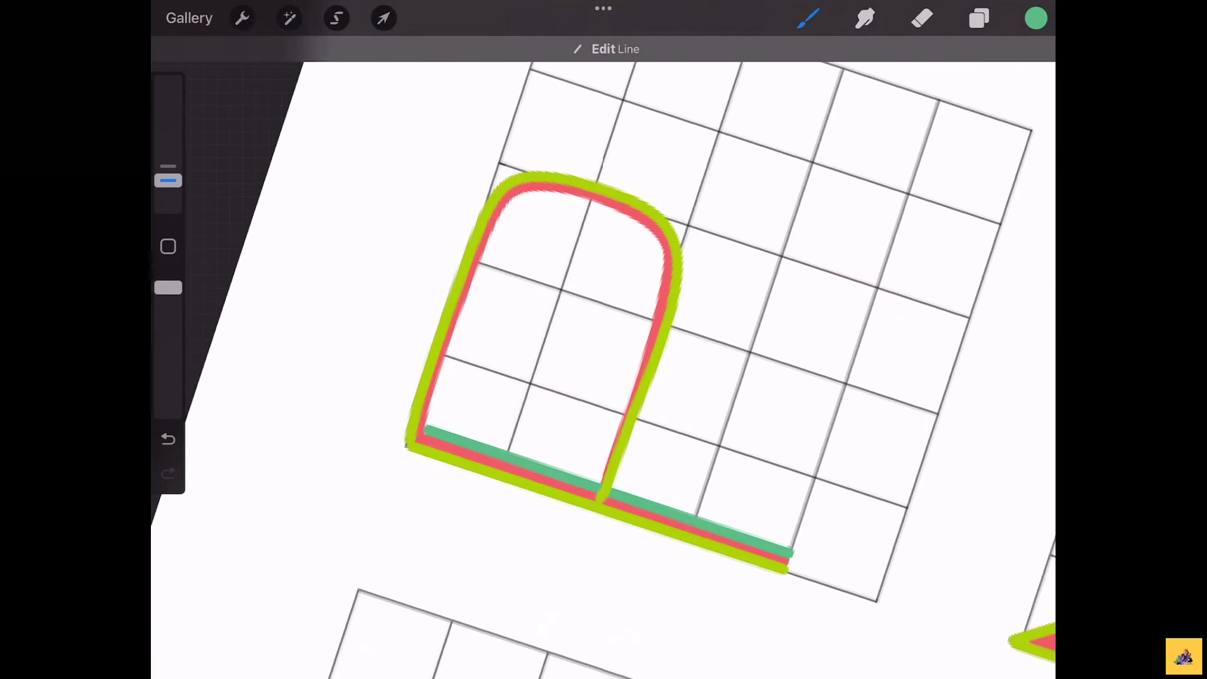
mouse_move(424, 431)
mouse_down()
mouse_move(508, 214)
mouse_move(528, 195)
mouse_up()
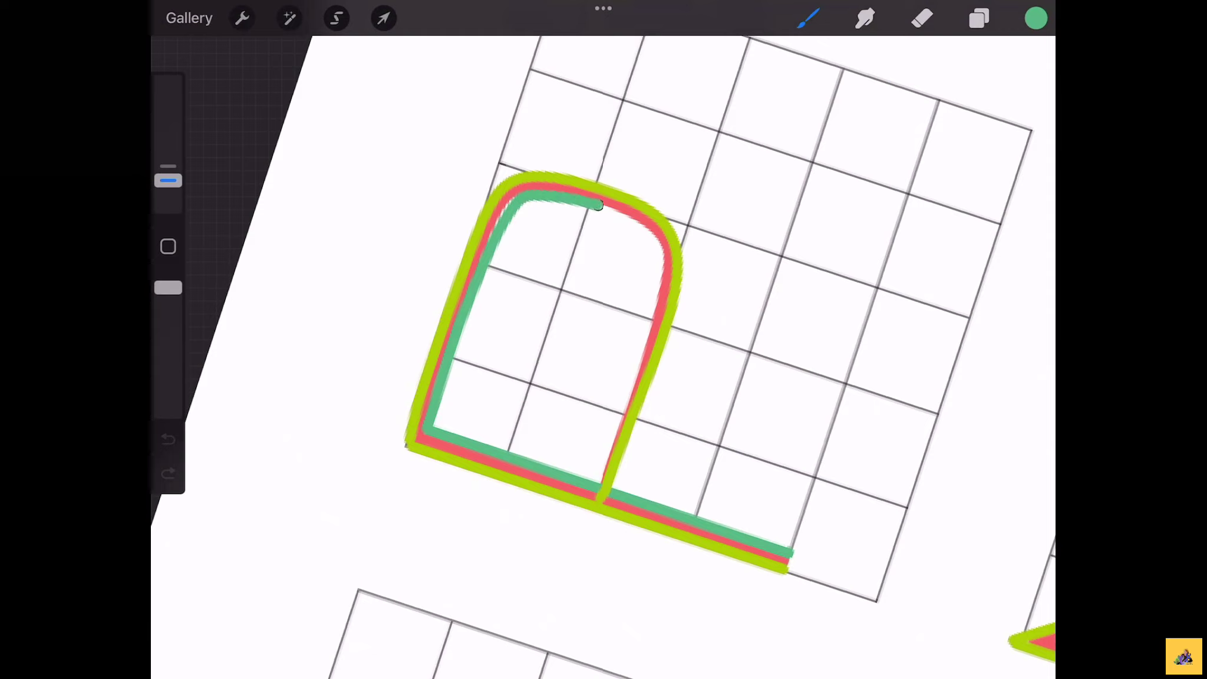
mouse_move(656, 246)
mouse_down()
mouse_move(659, 289)
mouse_move(605, 458)
mouse_up()
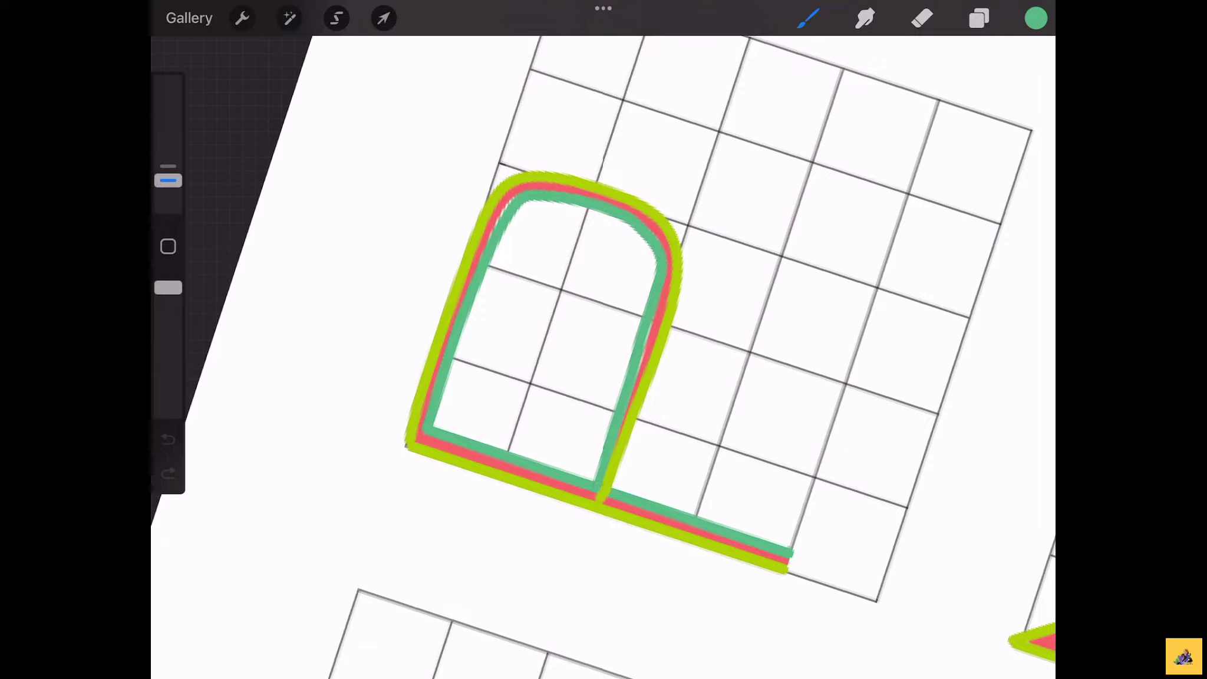
drag(630, 399, 660, 304)
key(ctrl+z)
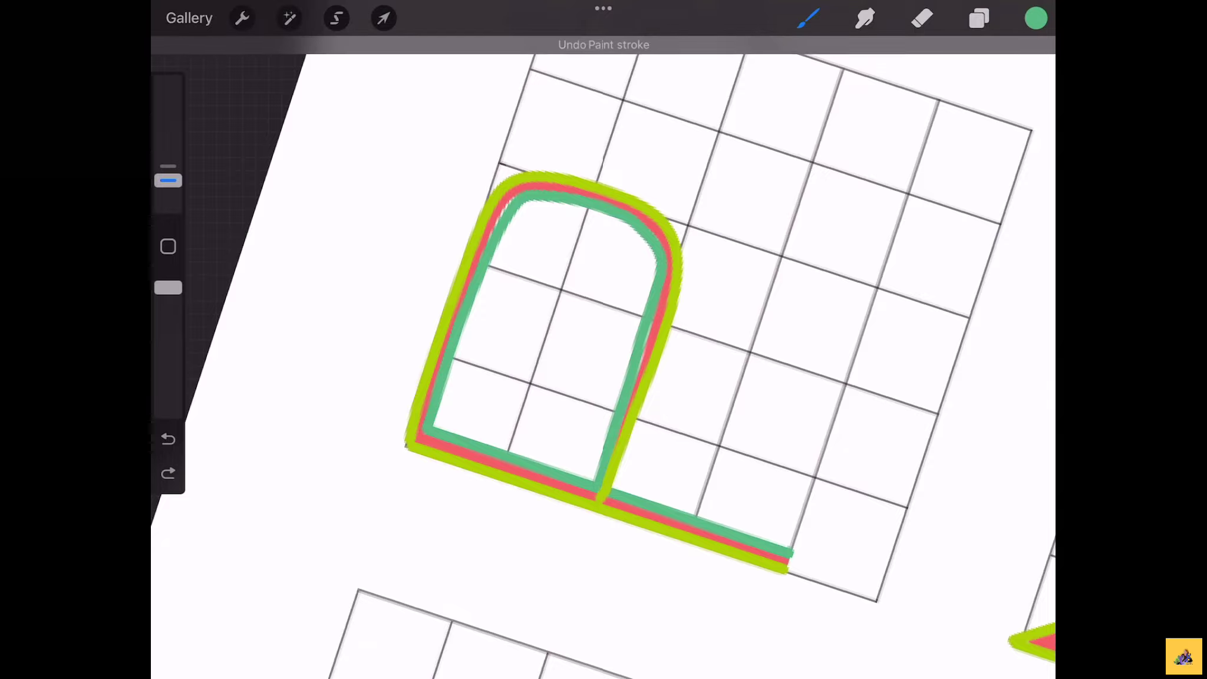
Trace a teal outline up the R's stem and around its bowl to the baseline
mouse_move(604, 353)
mouse_down()
mouse_move(389, 283)
mouse_move(330, 295)
mouse_up()
drag(535, 538, 589, 285)
drag(649, 354, 590, 295)
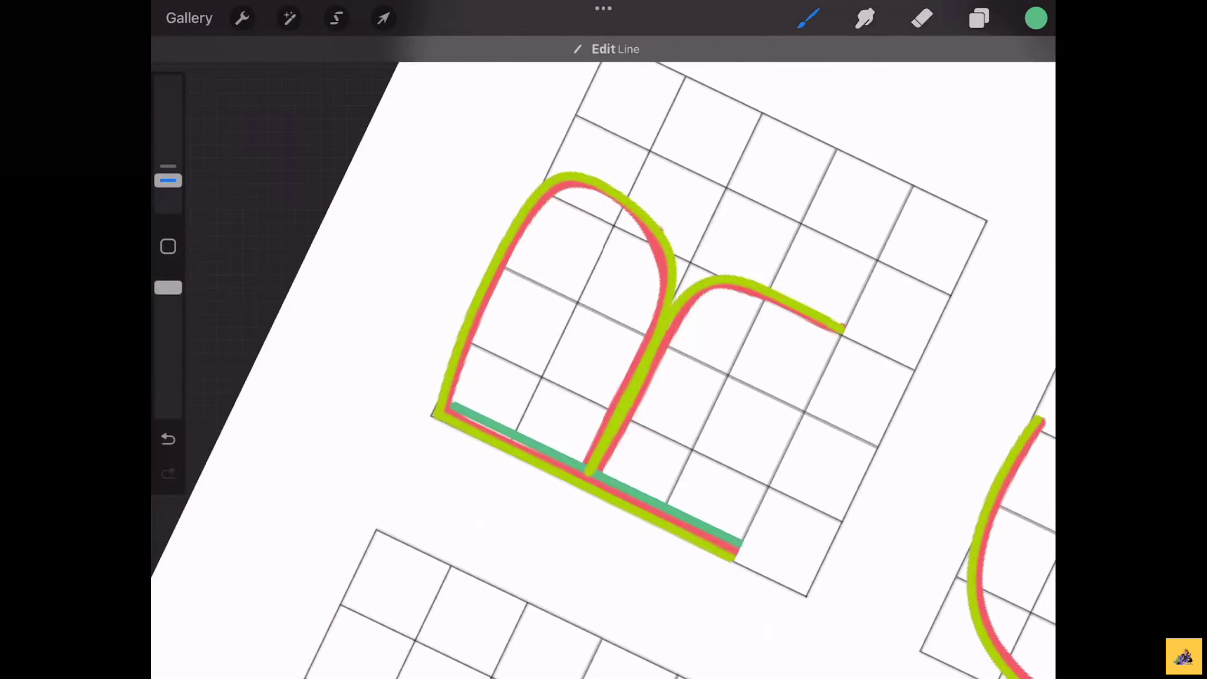
mouse_move(453, 406)
mouse_down()
mouse_move(528, 218)
mouse_move(567, 194)
mouse_move(628, 223)
mouse_move(649, 250)
mouse_up()
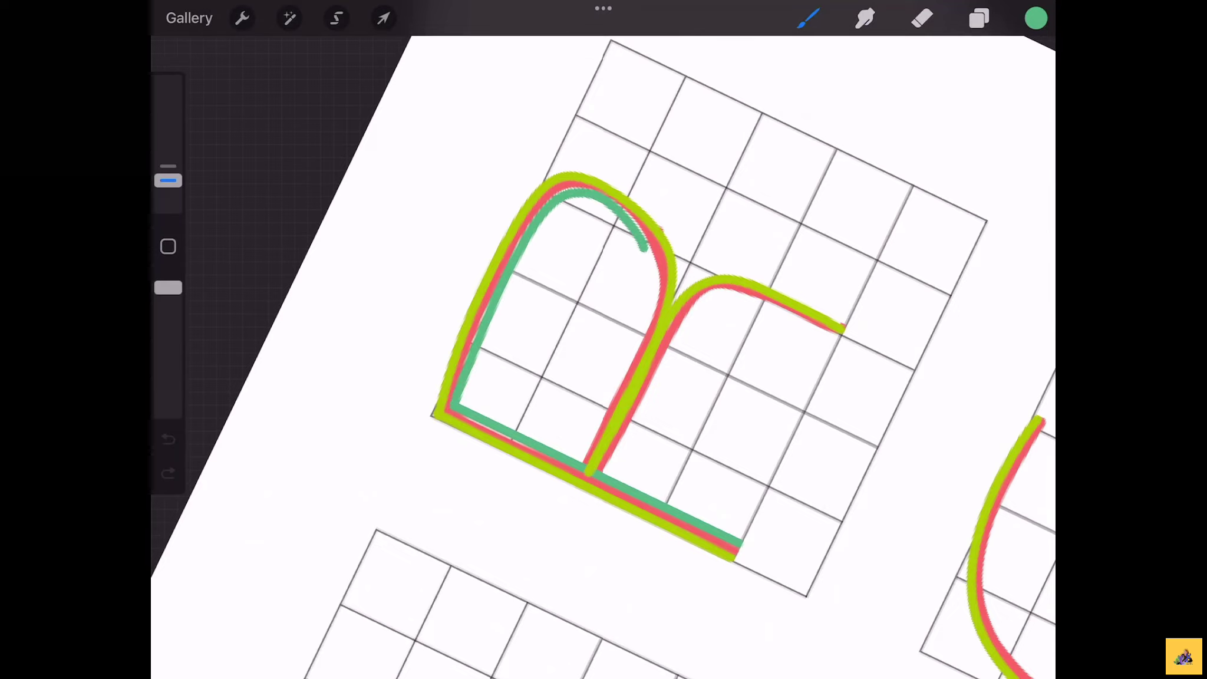
key(ctrl+z)
mouse_move(453, 407)
mouse_down()
mouse_move(478, 327)
mouse_move(541, 215)
mouse_up()
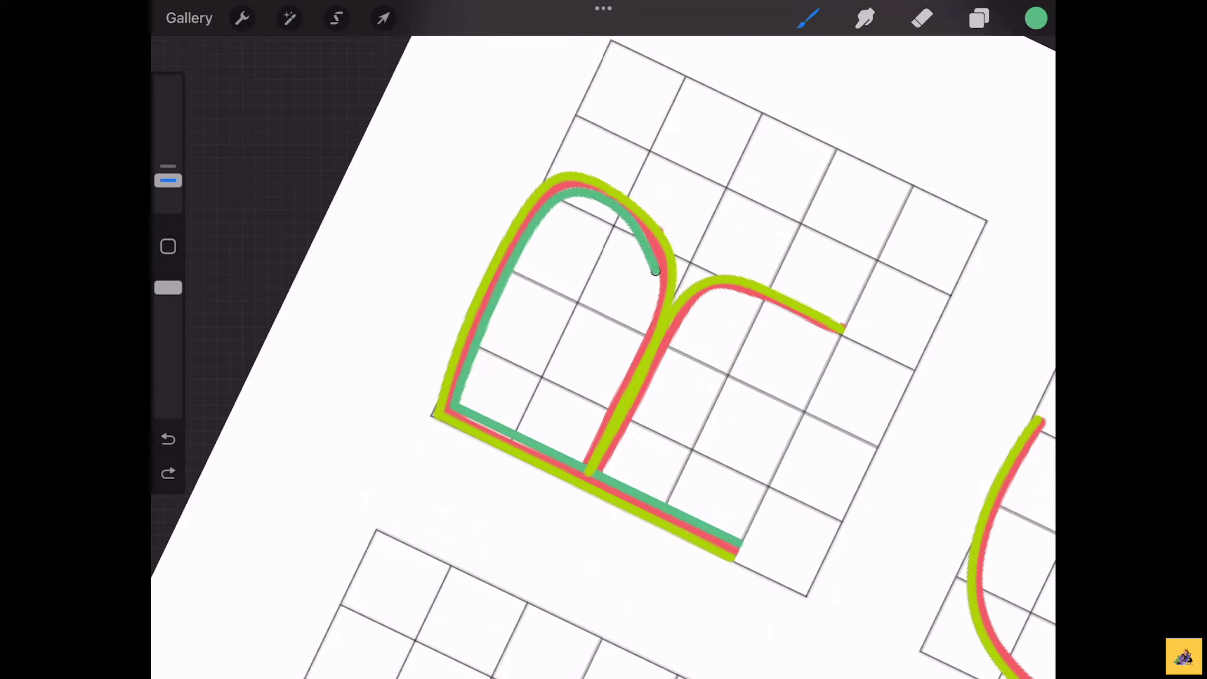
drag(656, 271, 584, 463)
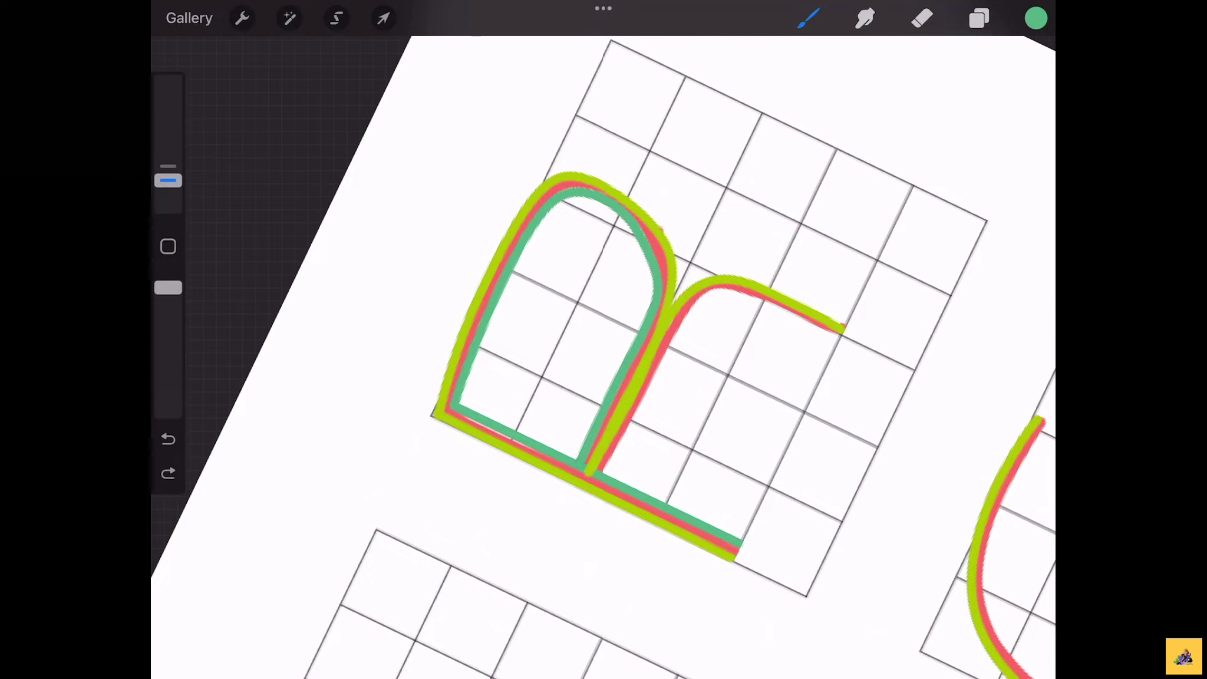
drag(589, 295, 530, 354)
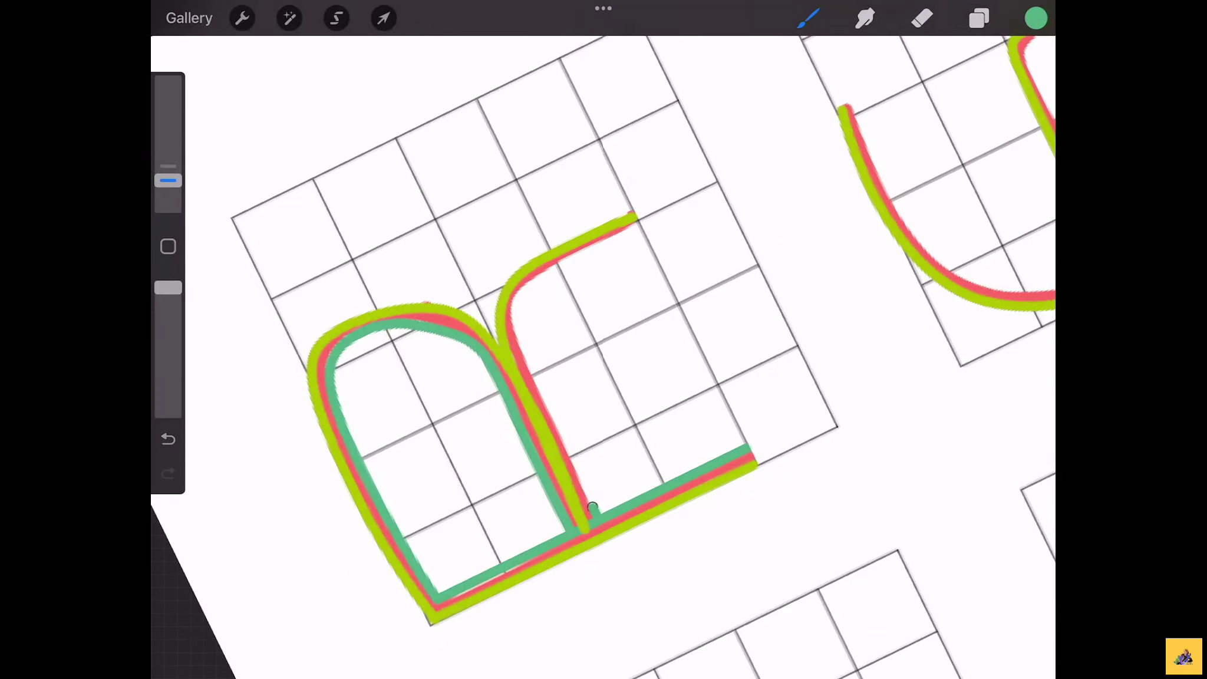
mouse_move(592, 507)
mouse_down()
mouse_move(517, 328)
mouse_move(522, 286)
mouse_move(623, 234)
mouse_up()
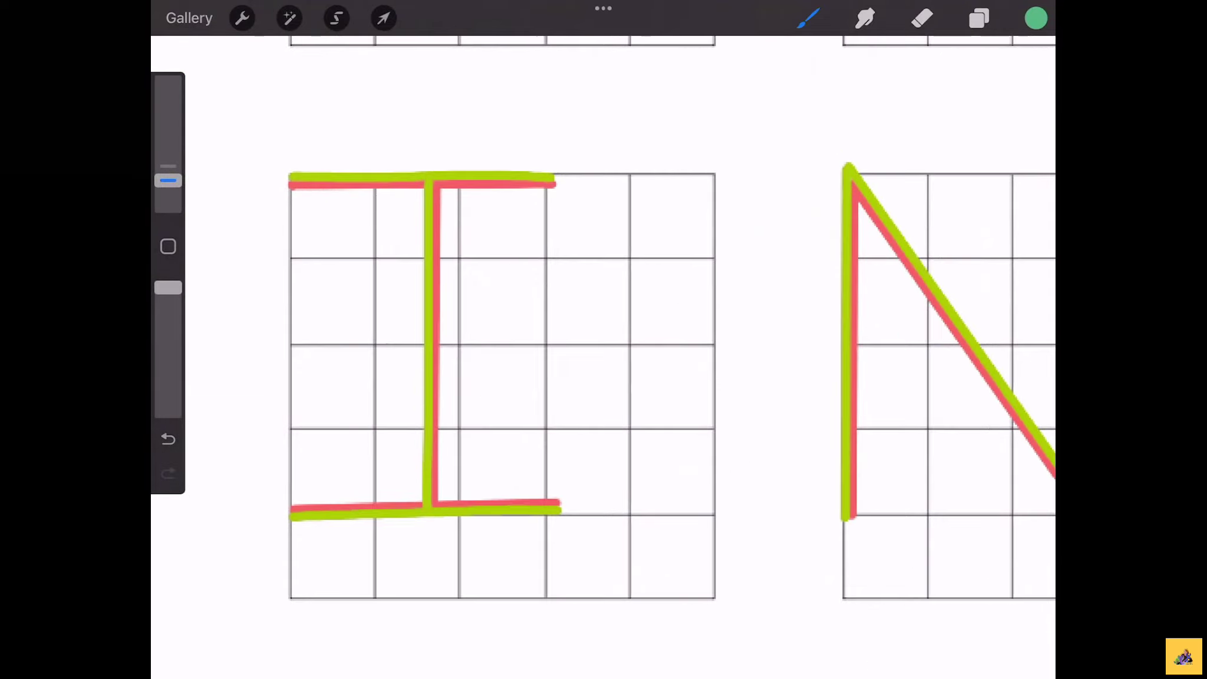
Add straight teal lines along the I's stem and both crossbars, adjusting one with Edit Line
drag(441, 500, 445, 195)
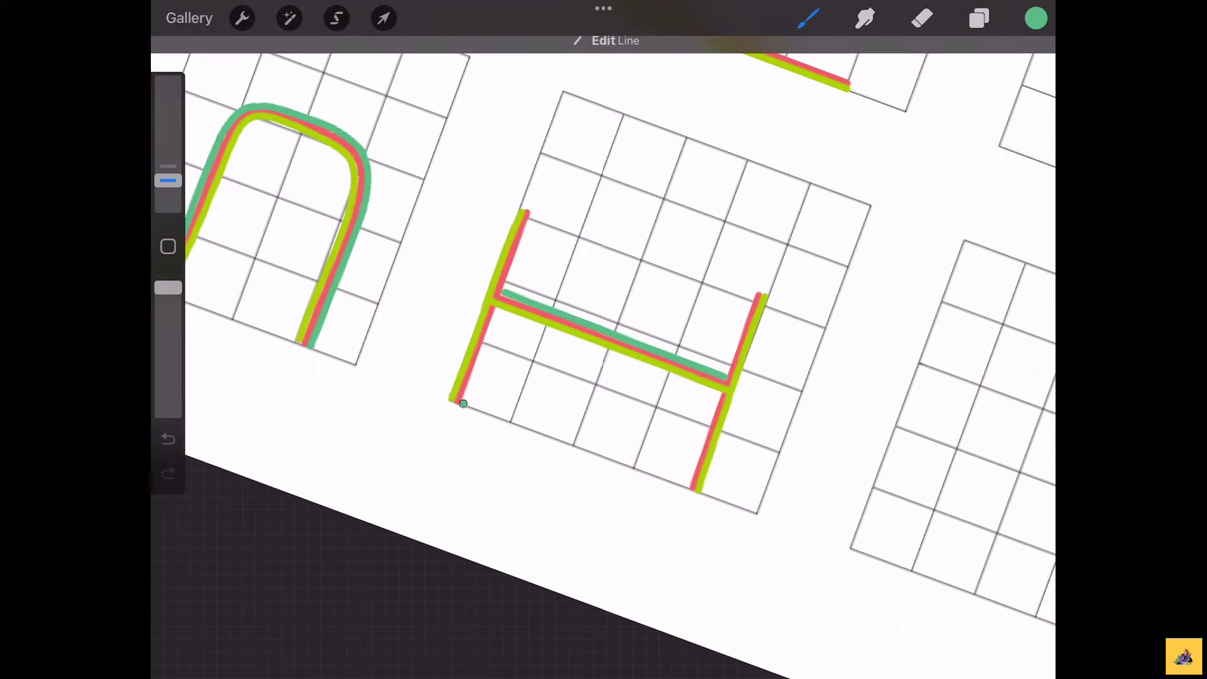
drag(463, 405, 527, 228)
drag(590, 295, 366, 253)
drag(524, 506, 599, 259)
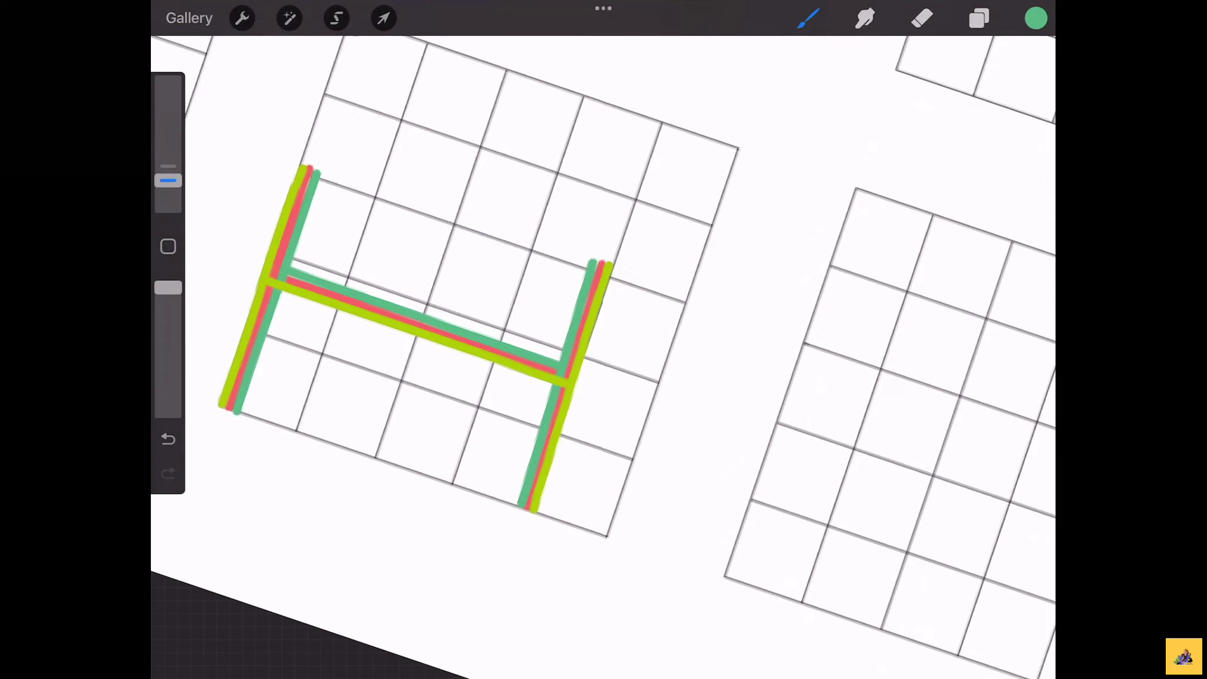
click(613, 49)
drag(522, 504, 518, 503)
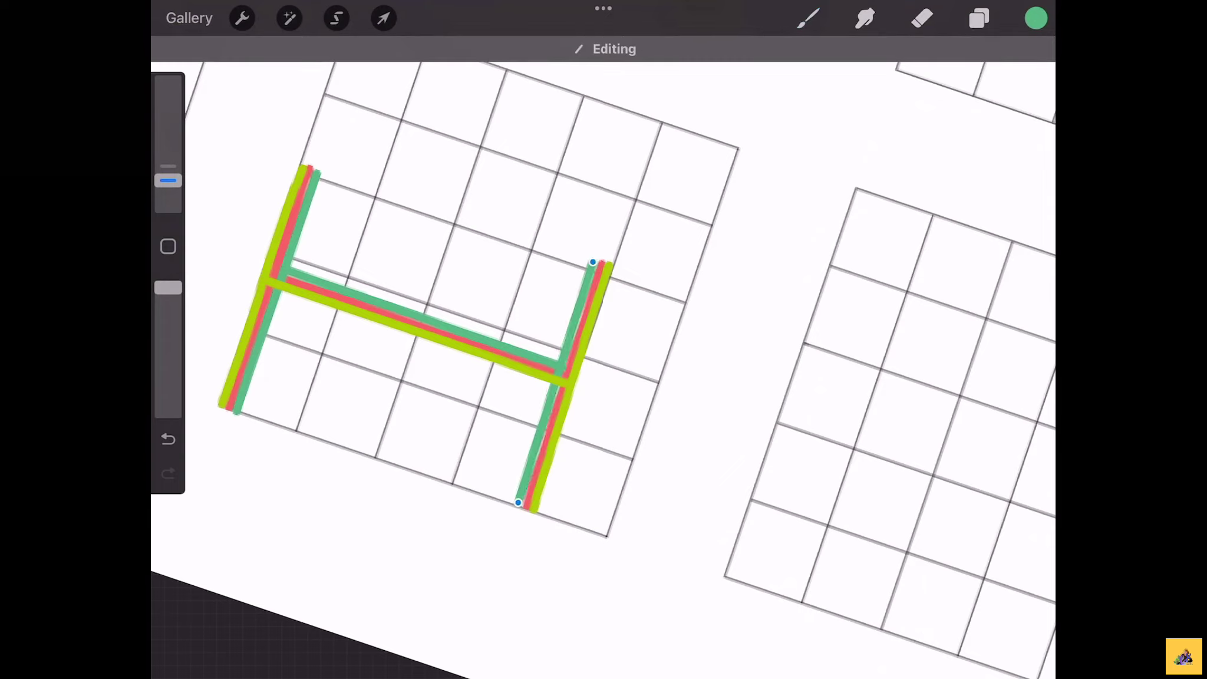
click(808, 18)
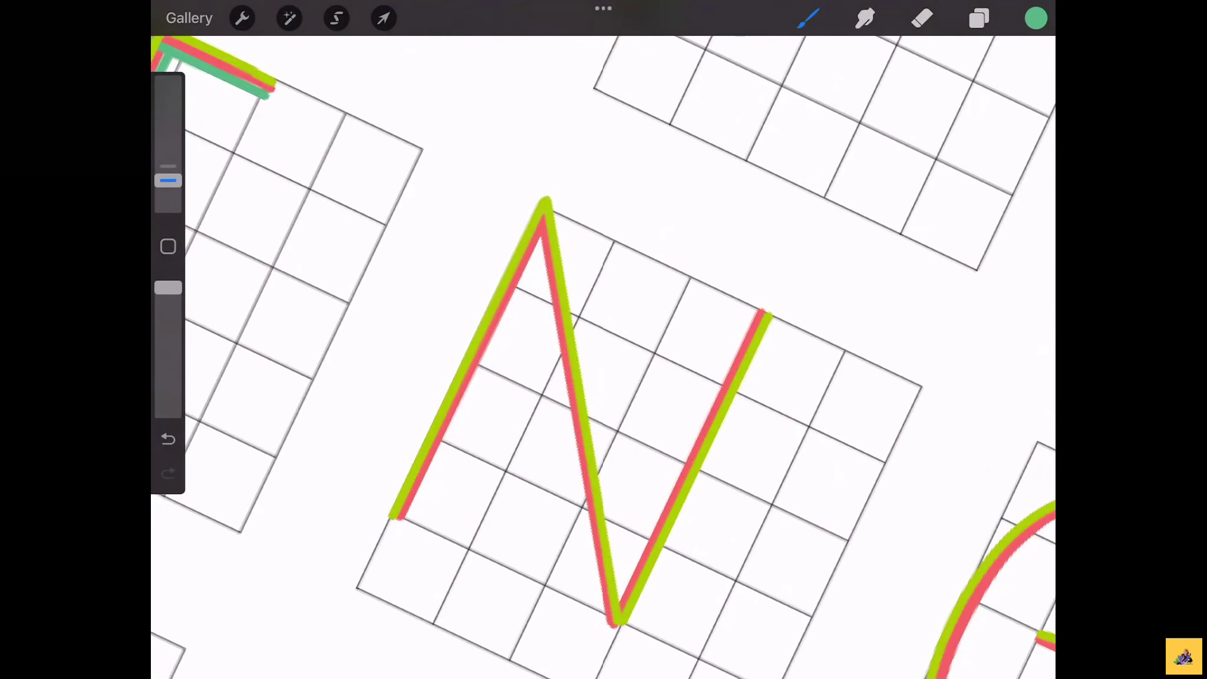
Draw straight teal lines along all three N strokes and start teal on the G
drag(408, 518, 447, 433)
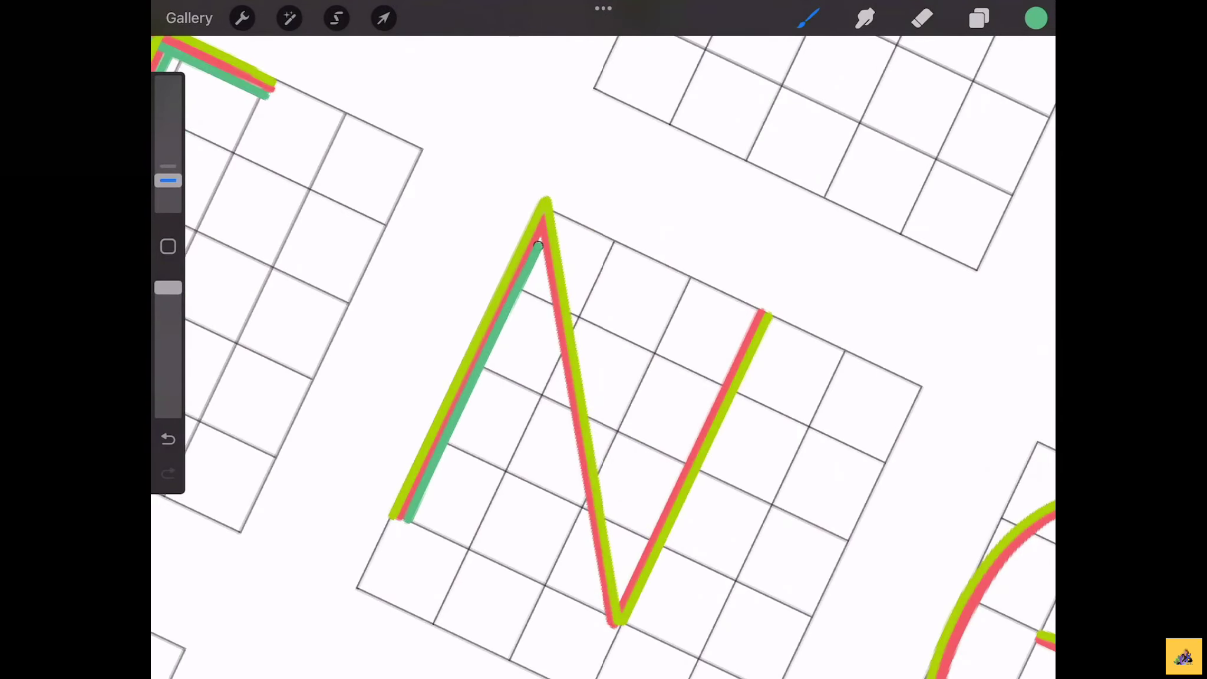
drag(538, 245, 541, 241)
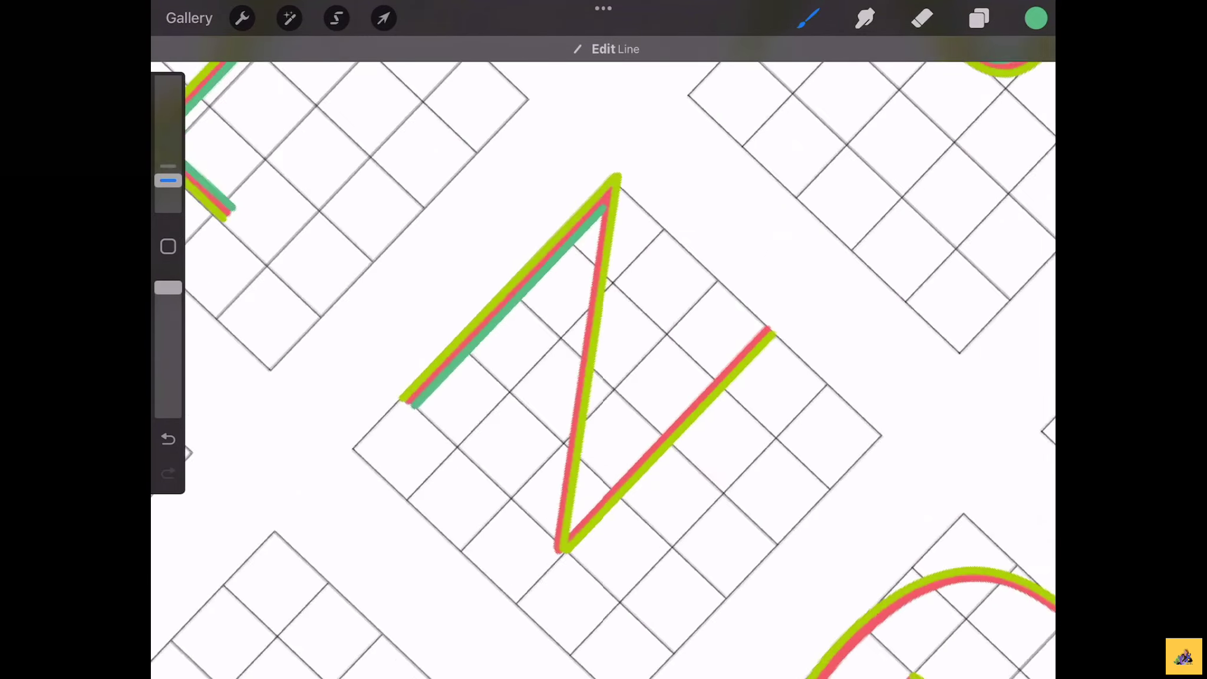
mouse_move(521, 521)
mouse_down()
mouse_move(587, 291)
mouse_move(645, 162)
mouse_up()
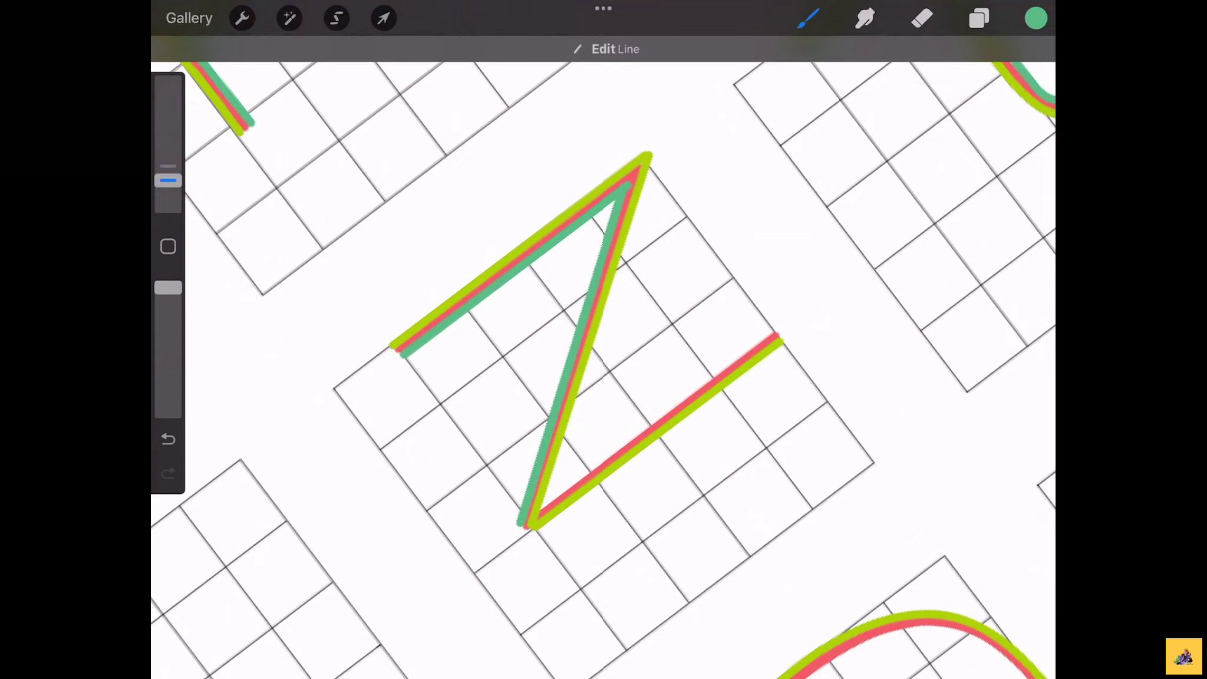
drag(552, 495, 646, 216)
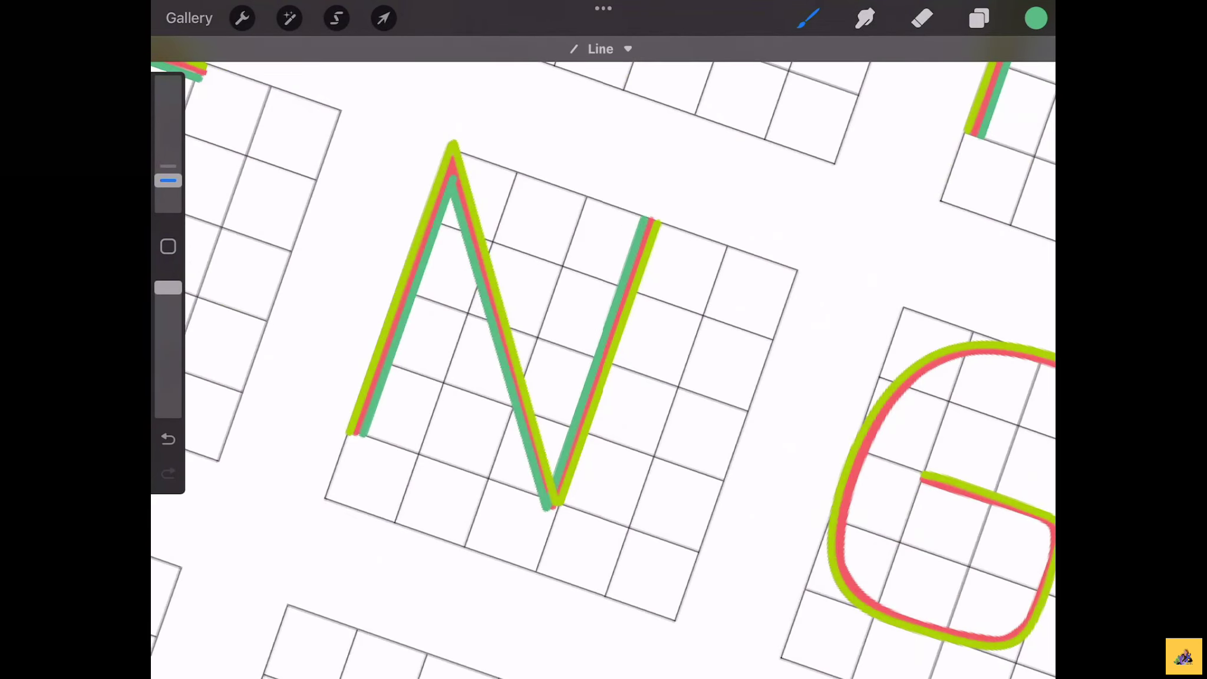
drag(589, 354, 531, 324)
drag(719, 289, 633, 377)
scroll(633, 377, up, 5)
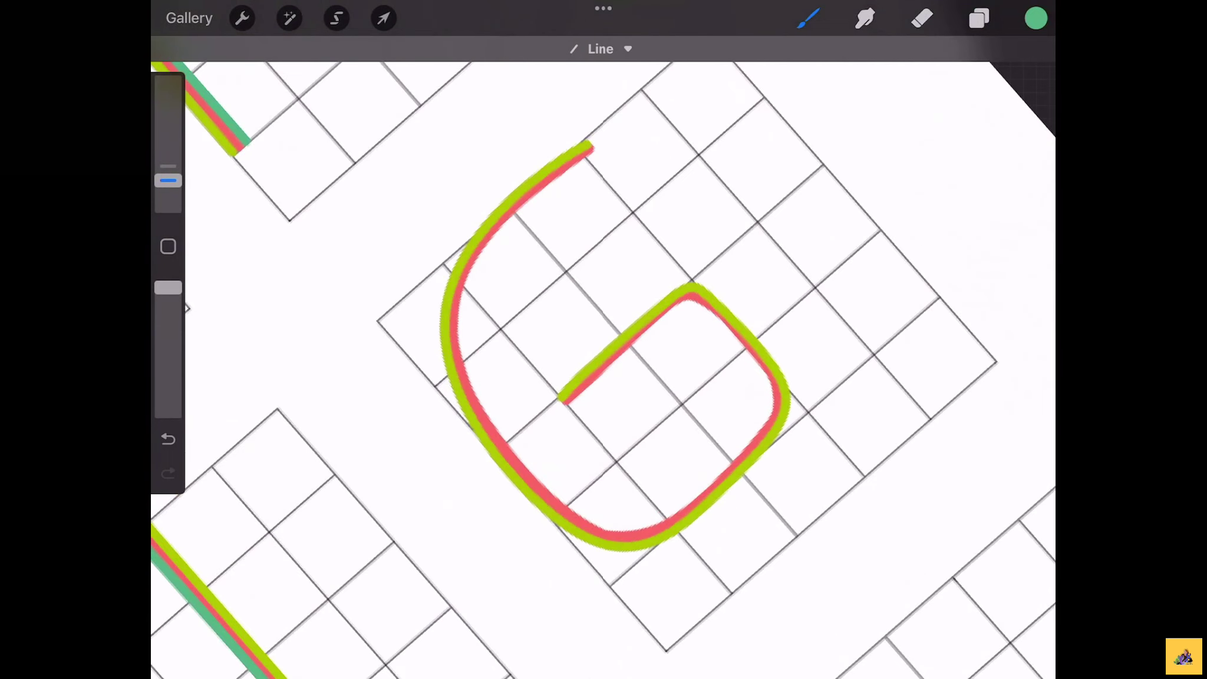
drag(595, 154, 539, 197)
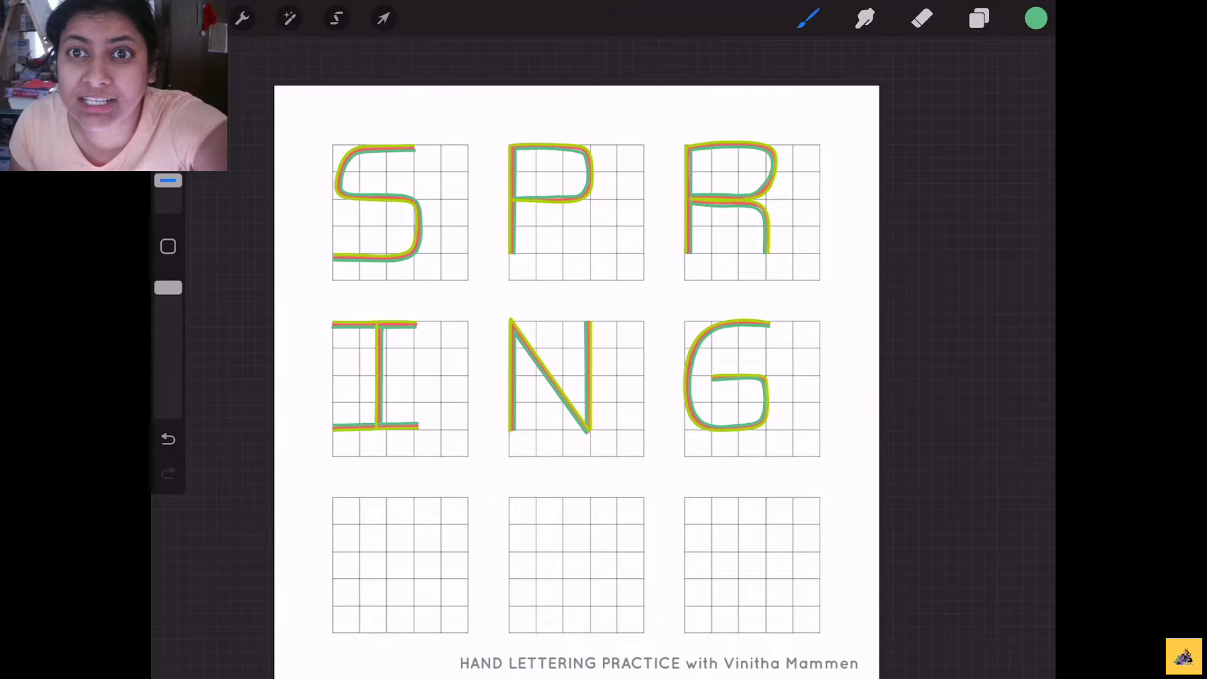
Zoom to check the teal-traced G, then show the layer list
scroll(589, 383, down, 5)
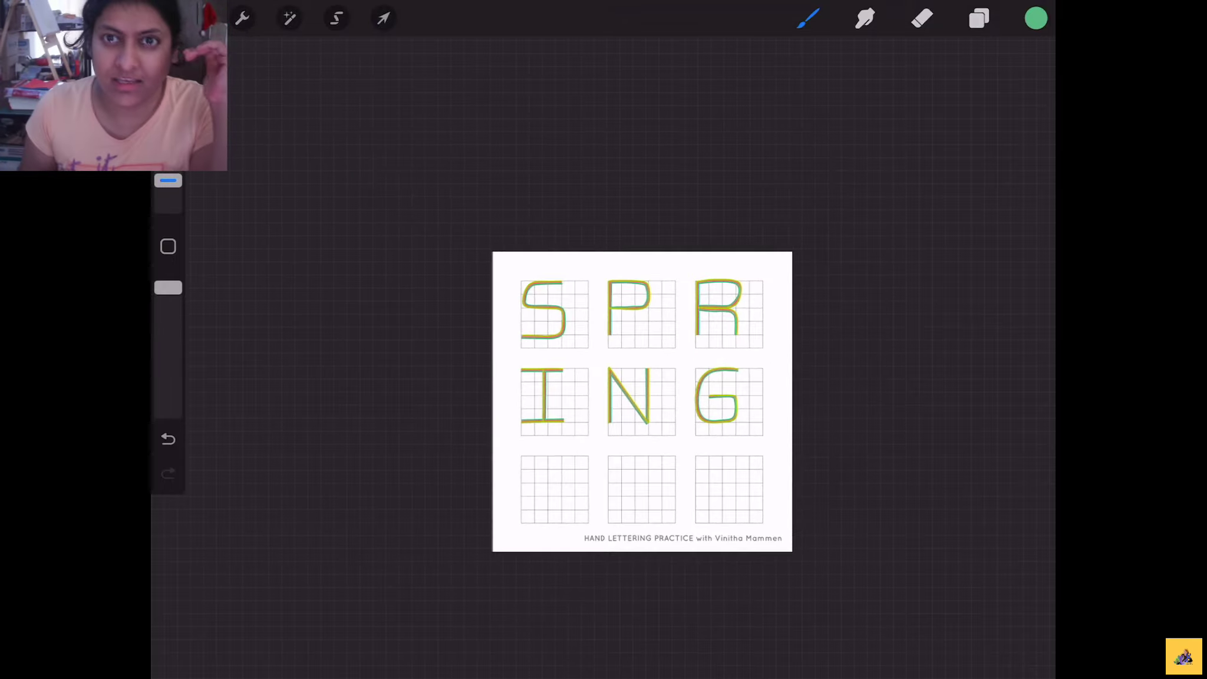
scroll(565, 413, up, 5)
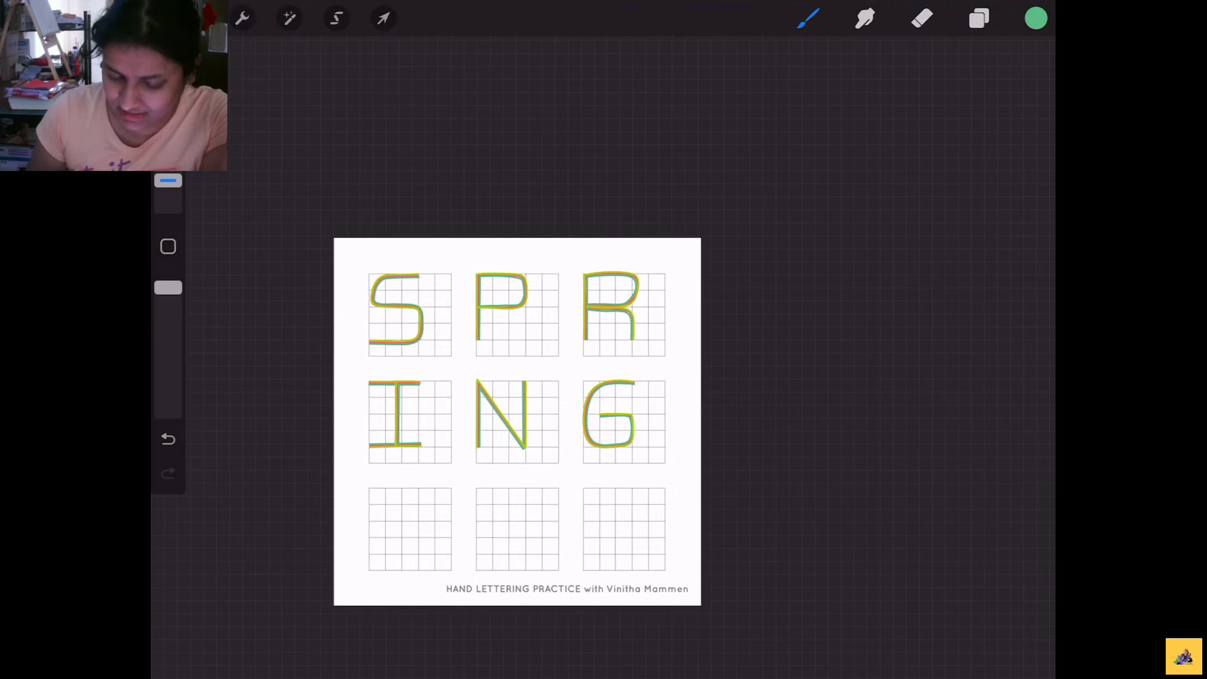
click(978, 19)
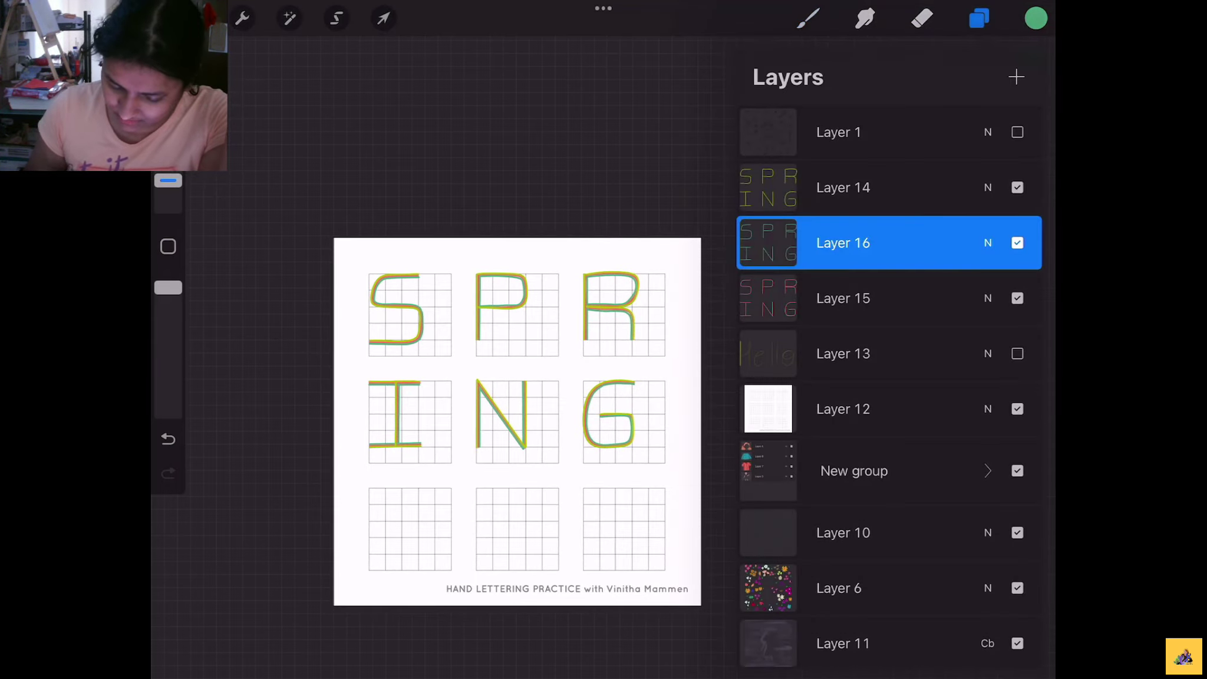
Merge outline Layers 14, 16 and 15 into Layer 15 and hide grid Layer 12
drag(884, 188, 884, 299)
click(1017, 299)
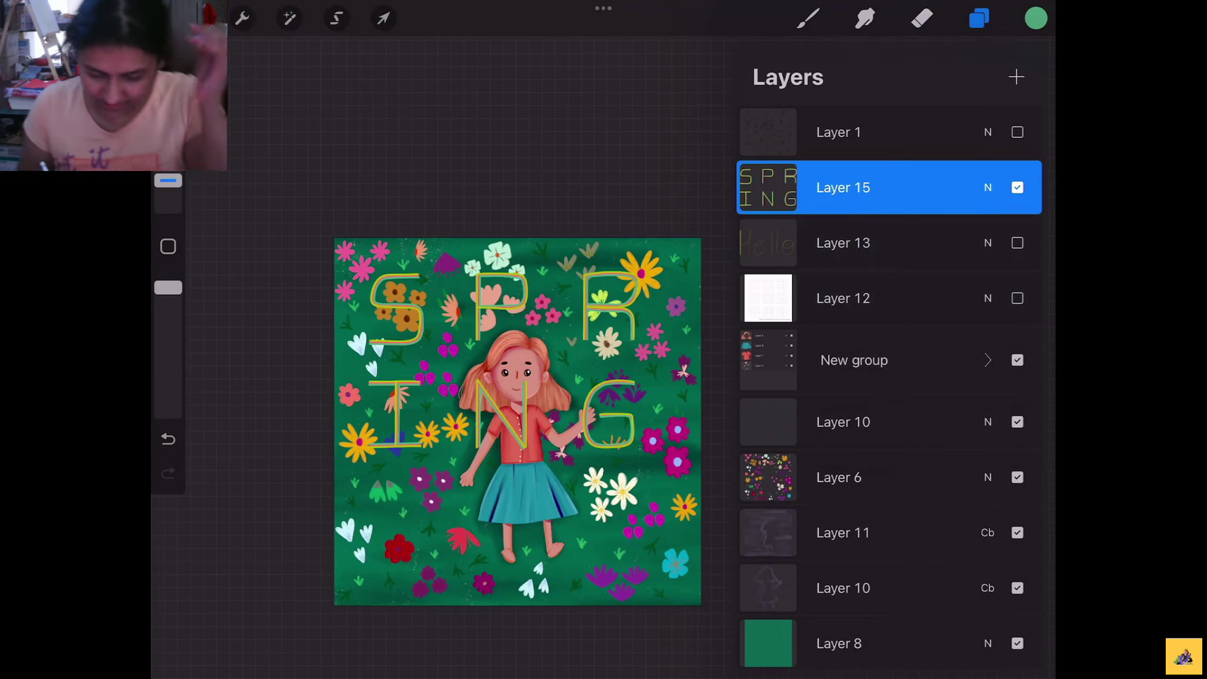
scroll(518, 422, up, 2)
scroll(518, 422, up, 2)
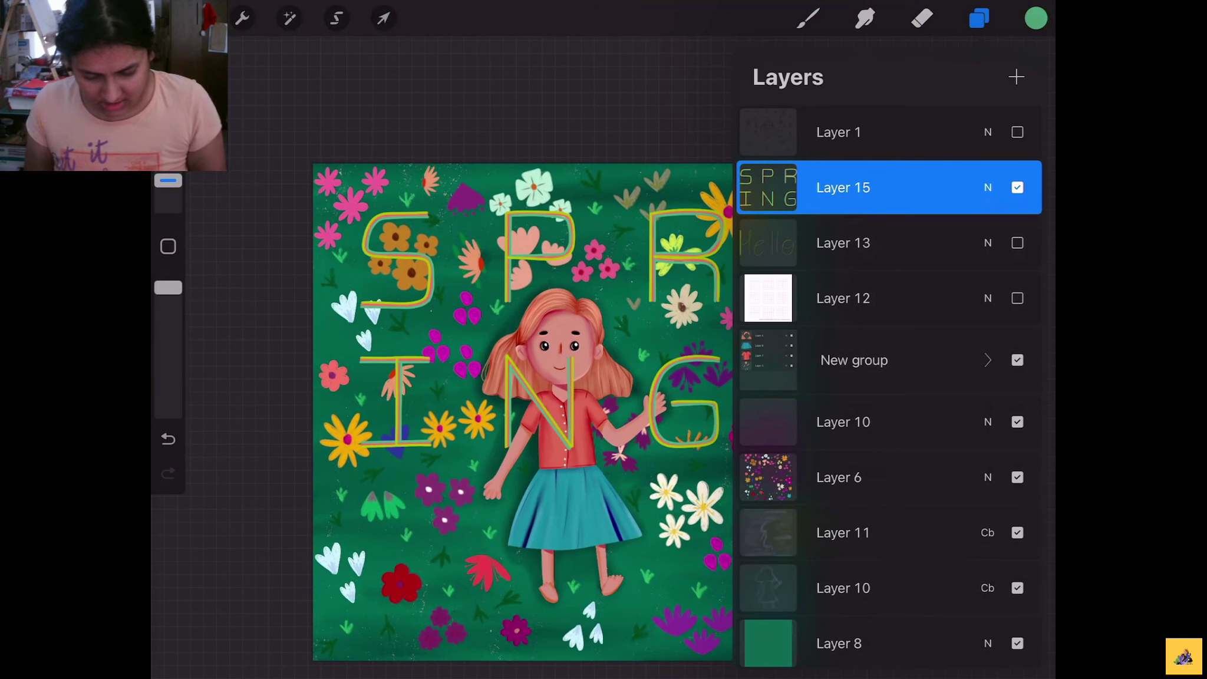
scroll(517, 413, down, 2)
scroll(517, 413, down, 1)
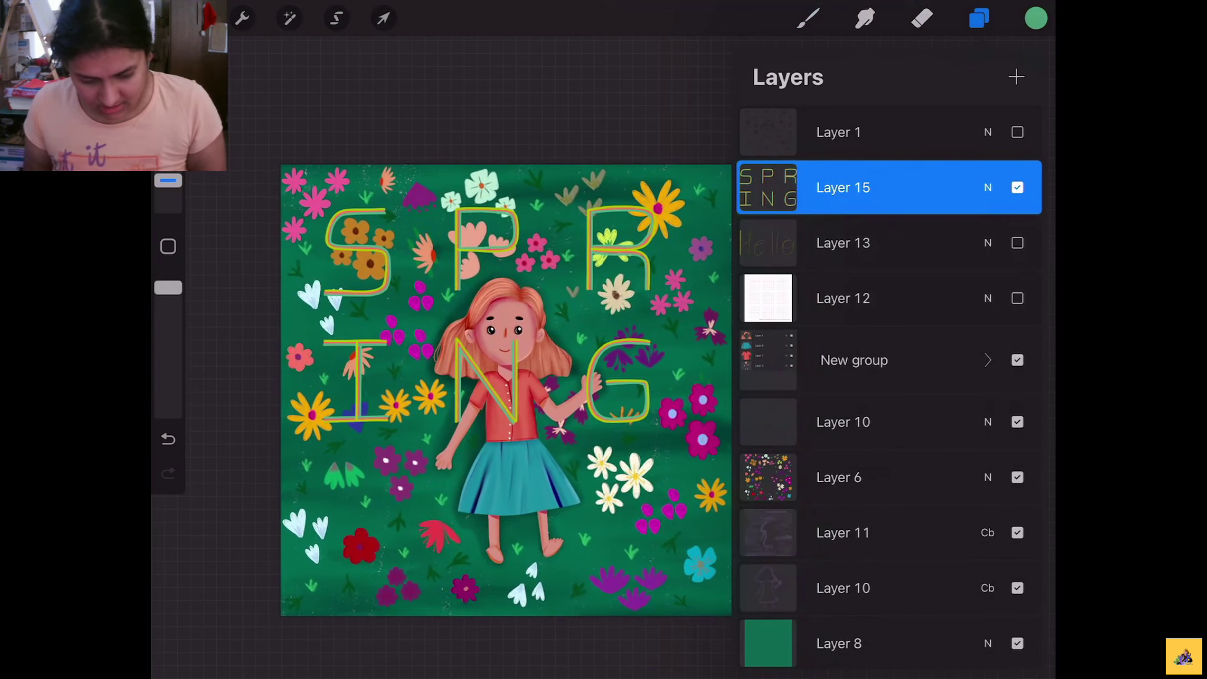
click(336, 18)
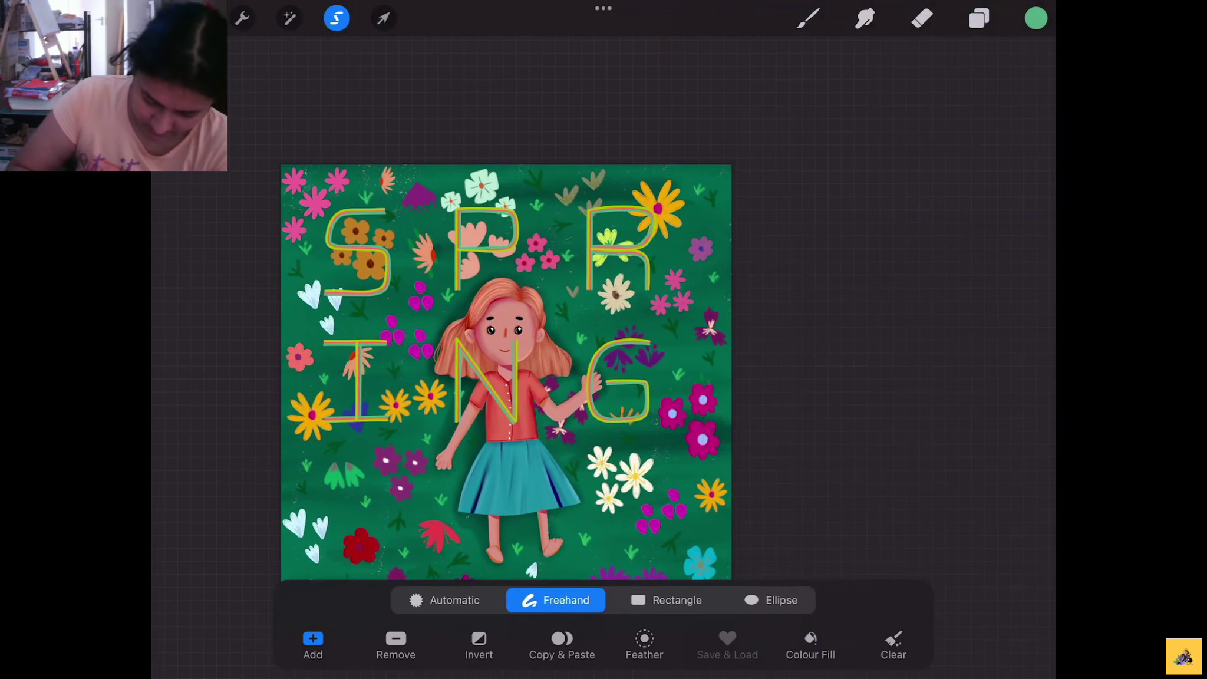
Lasso the S and shift it slightly to the right
scroll(551, 361, up, 2)
scroll(552, 360, up, 1)
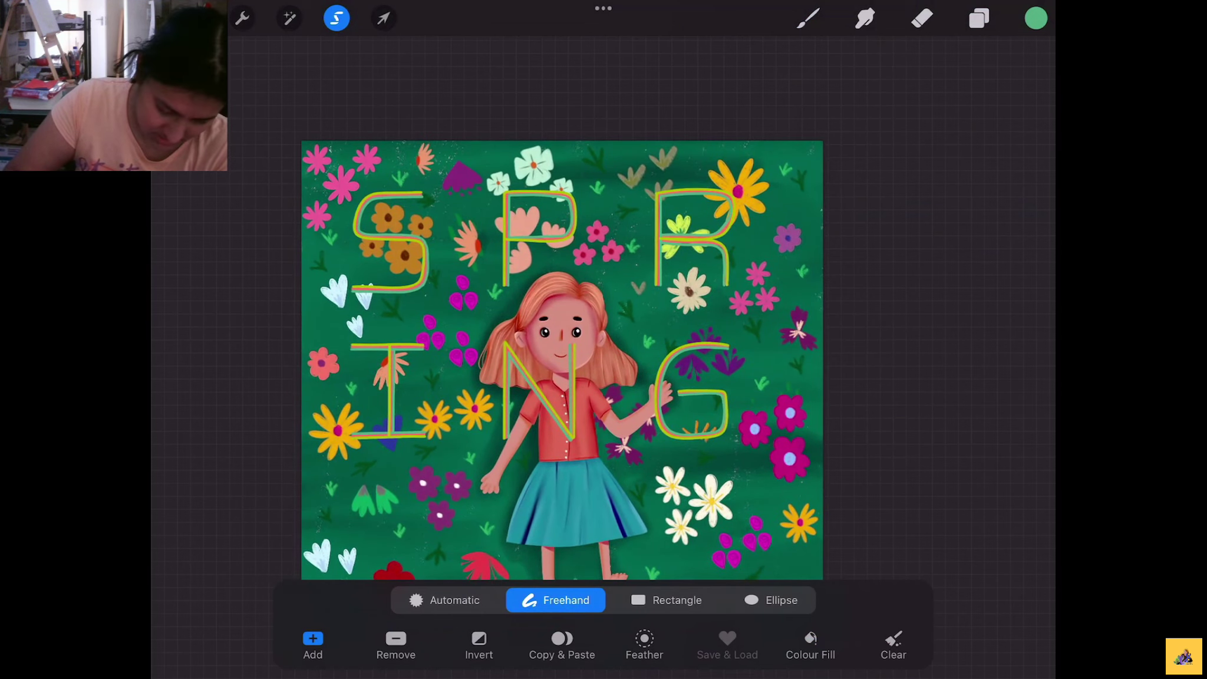
drag(413, 318, 333, 295)
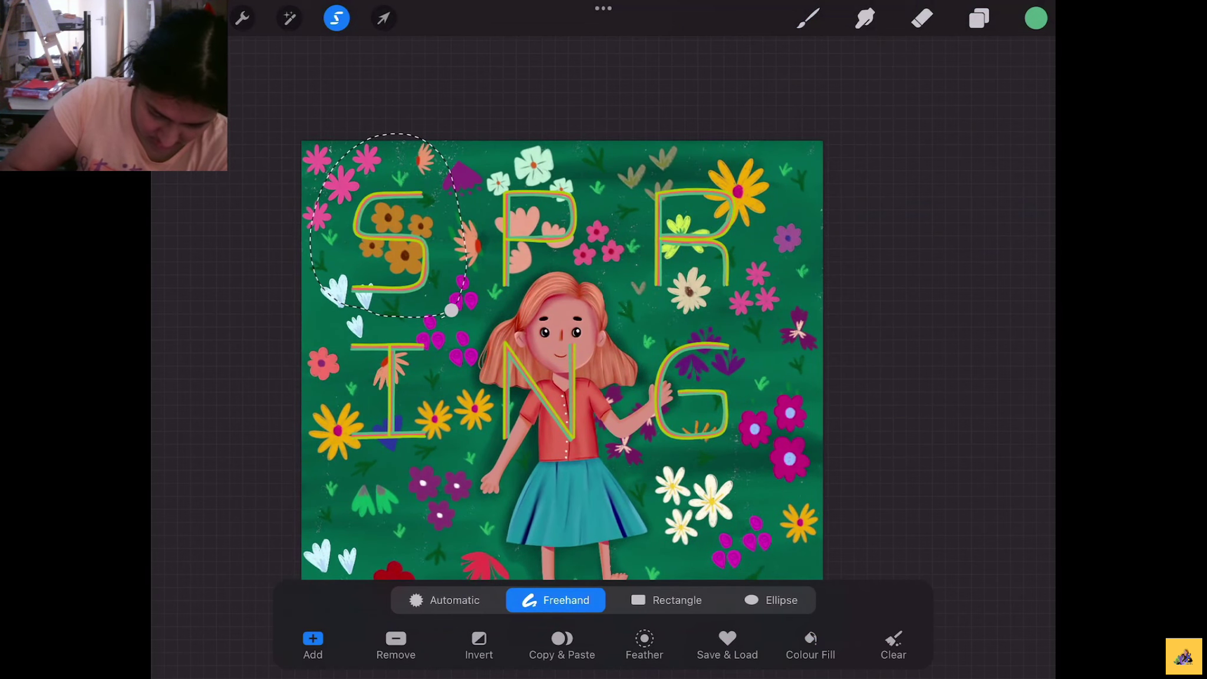
click(383, 18)
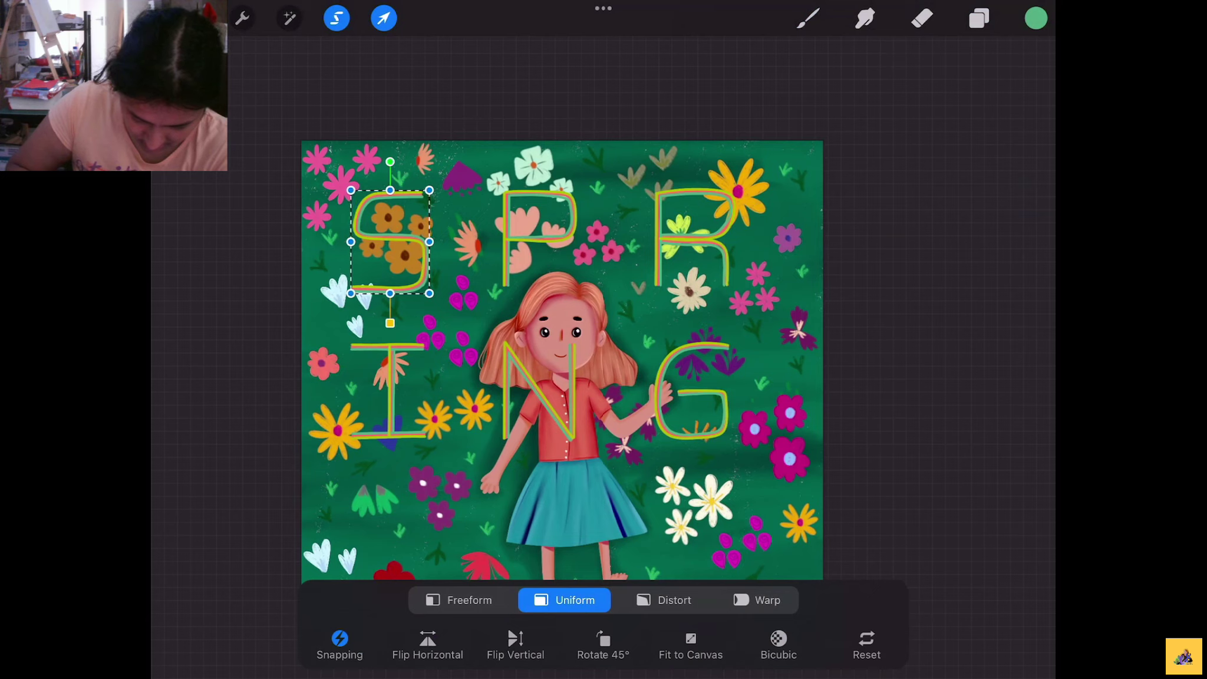
mouse_move(390, 242)
mouse_down()
mouse_move(433, 242)
mouse_move(426, 251)
mouse_up()
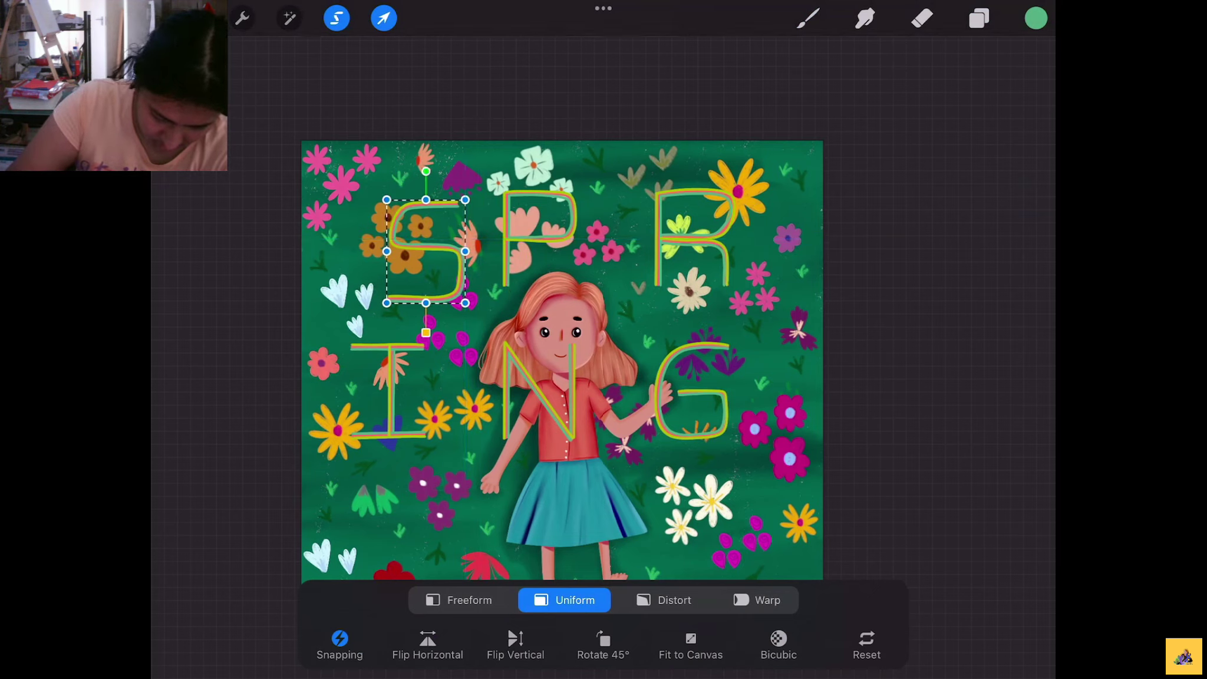
click(383, 19)
Lasso and nudge the R slightly left and the P slightly down
click(337, 19)
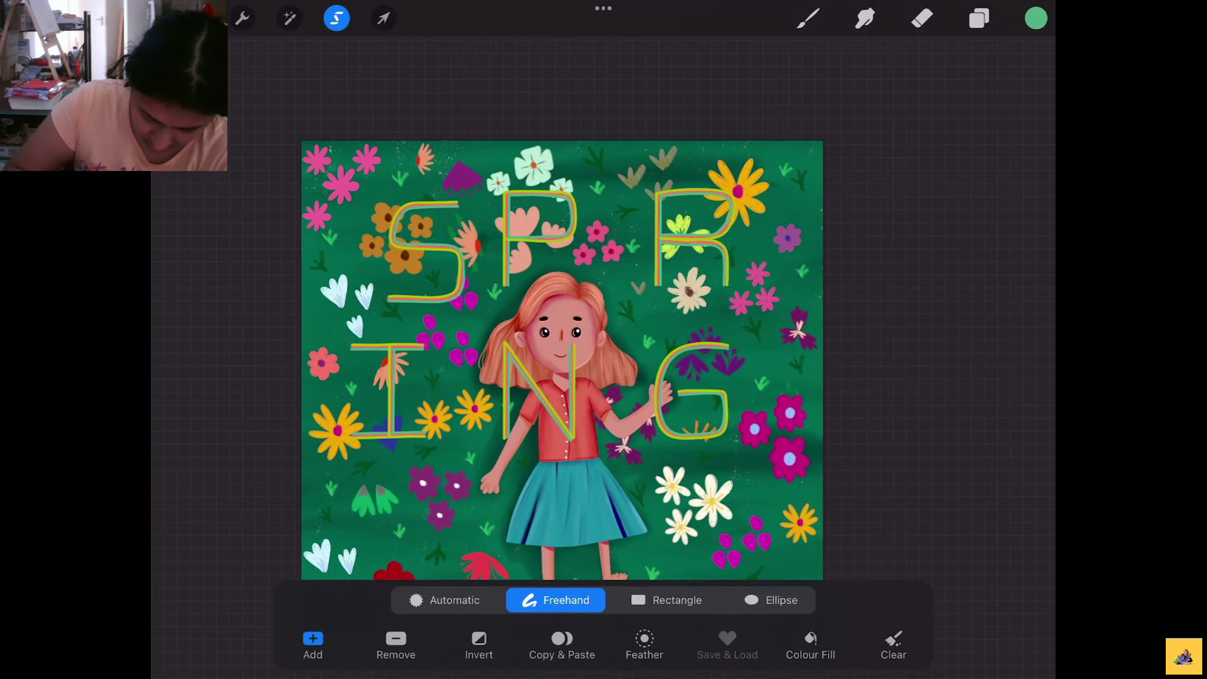
drag(649, 294, 631, 274)
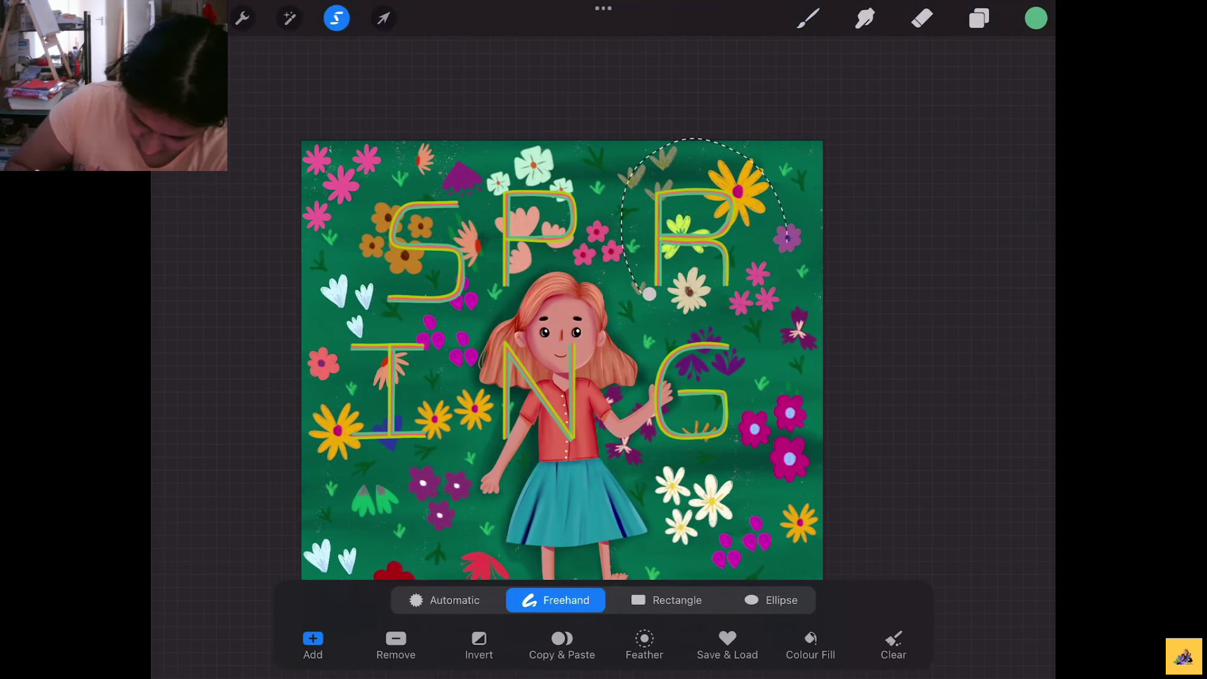
drag(787, 236, 649, 293)
click(383, 18)
drag(695, 247, 653, 257)
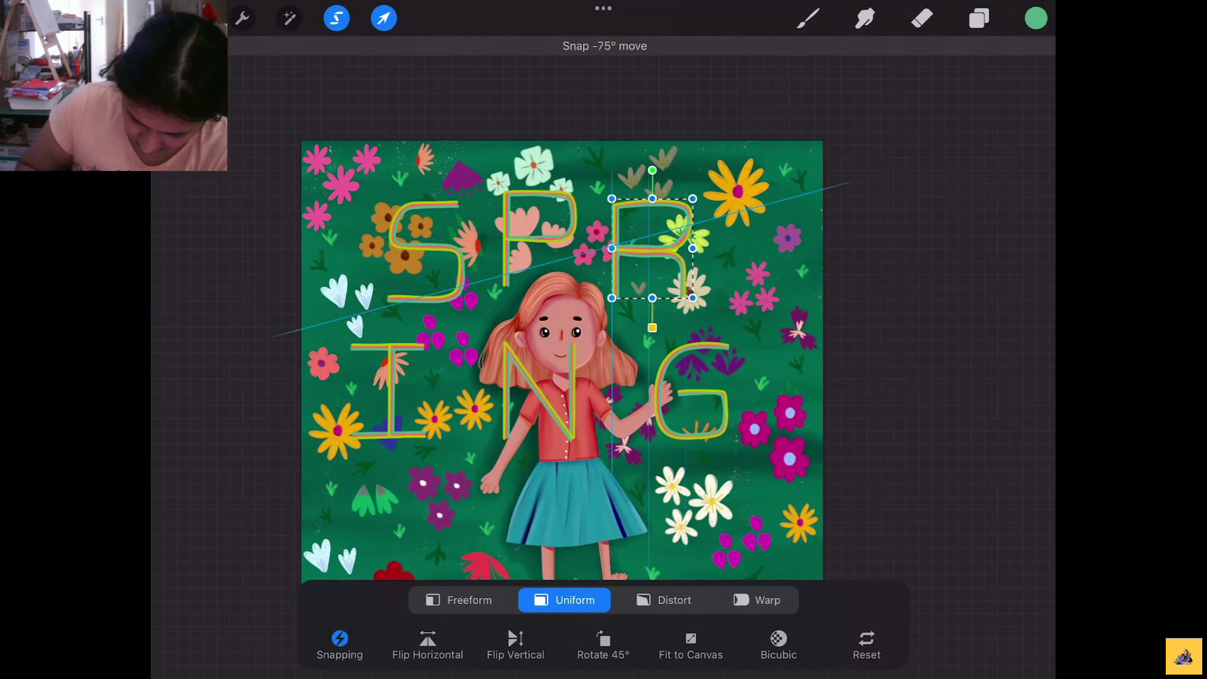
click(383, 18)
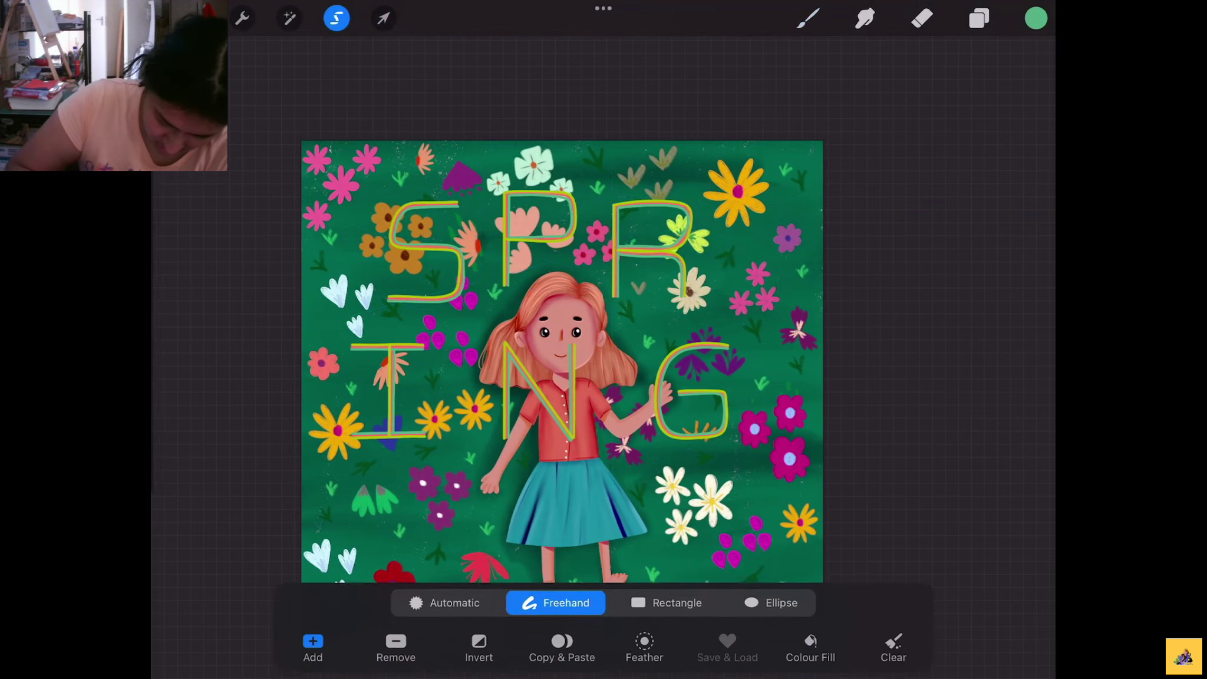
drag(588, 260, 505, 308)
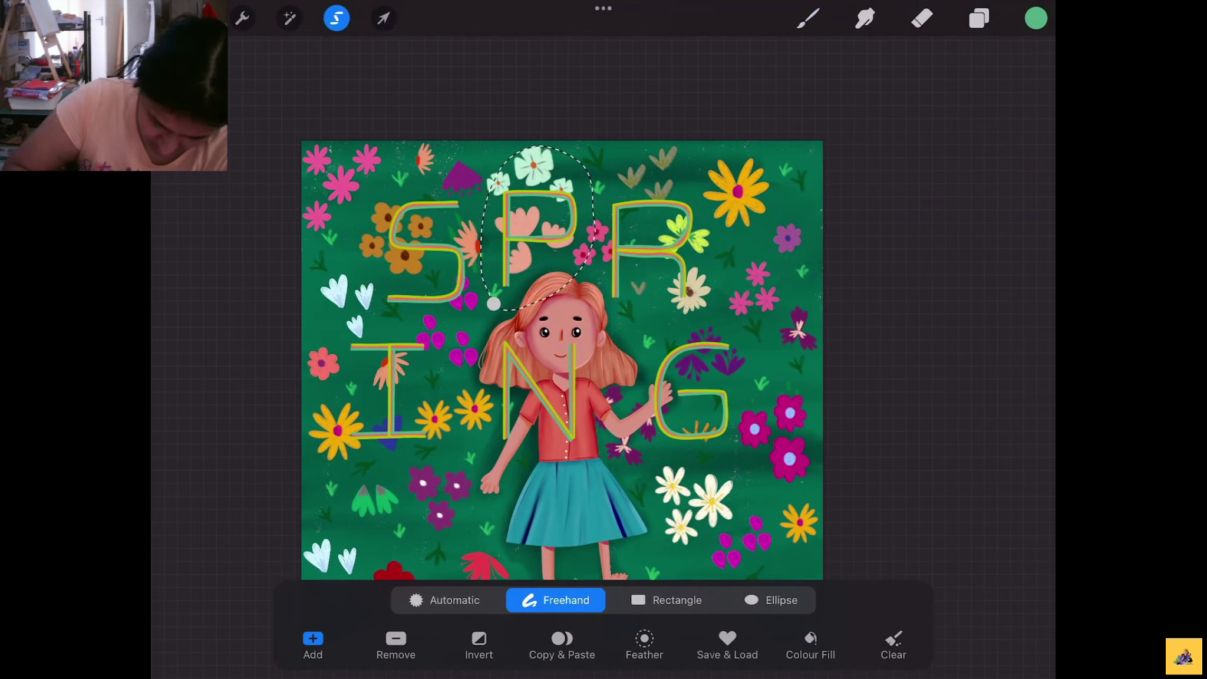
click(383, 18)
drag(542, 248, 546, 259)
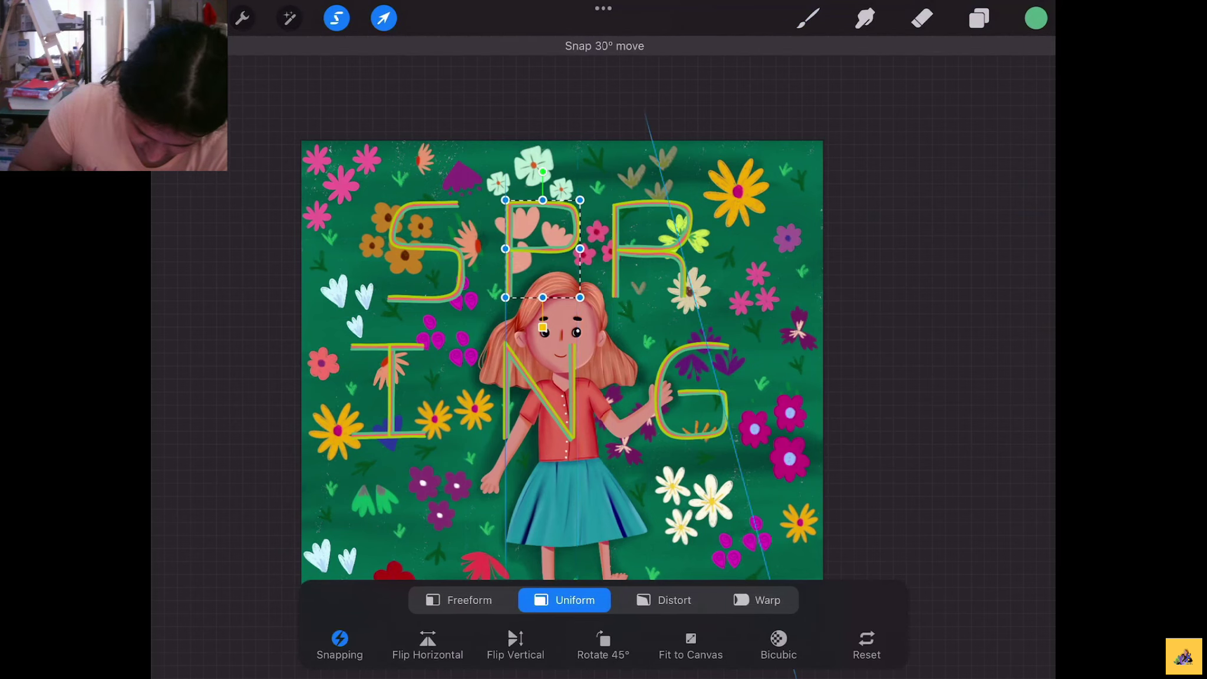
click(383, 19)
Shift the S down and right again, then lasso the I on the lower left
click(337, 18)
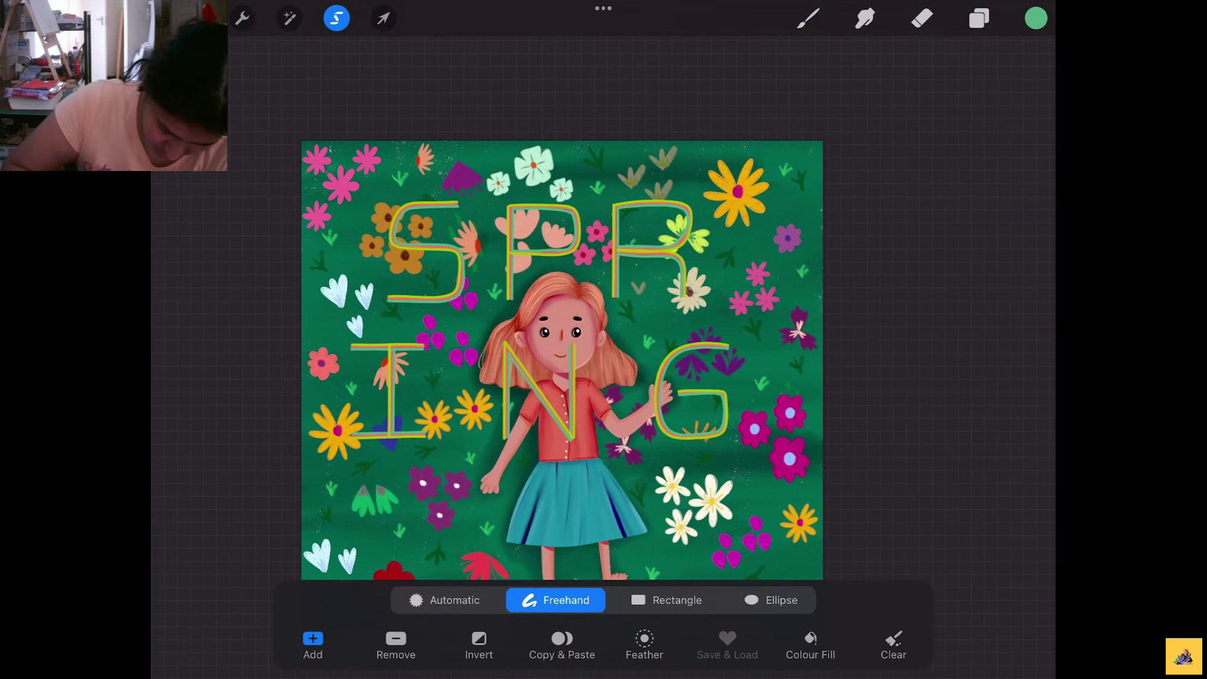
drag(362, 297, 442, 319)
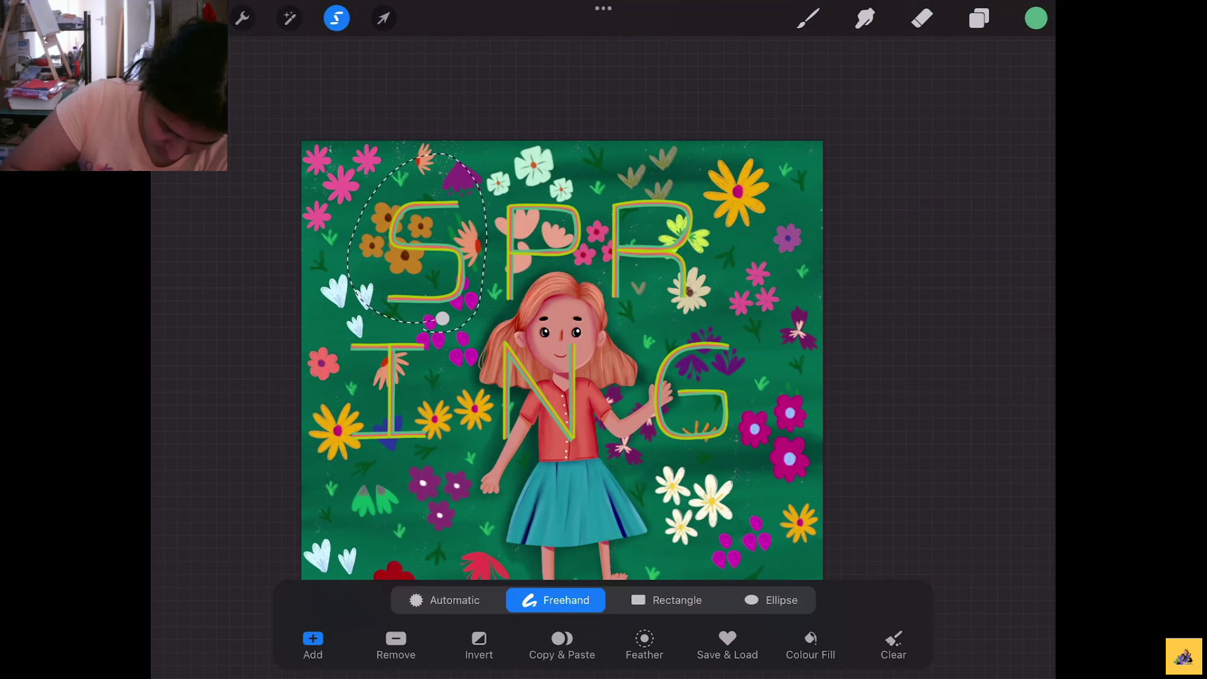
click(383, 18)
drag(424, 253, 439, 277)
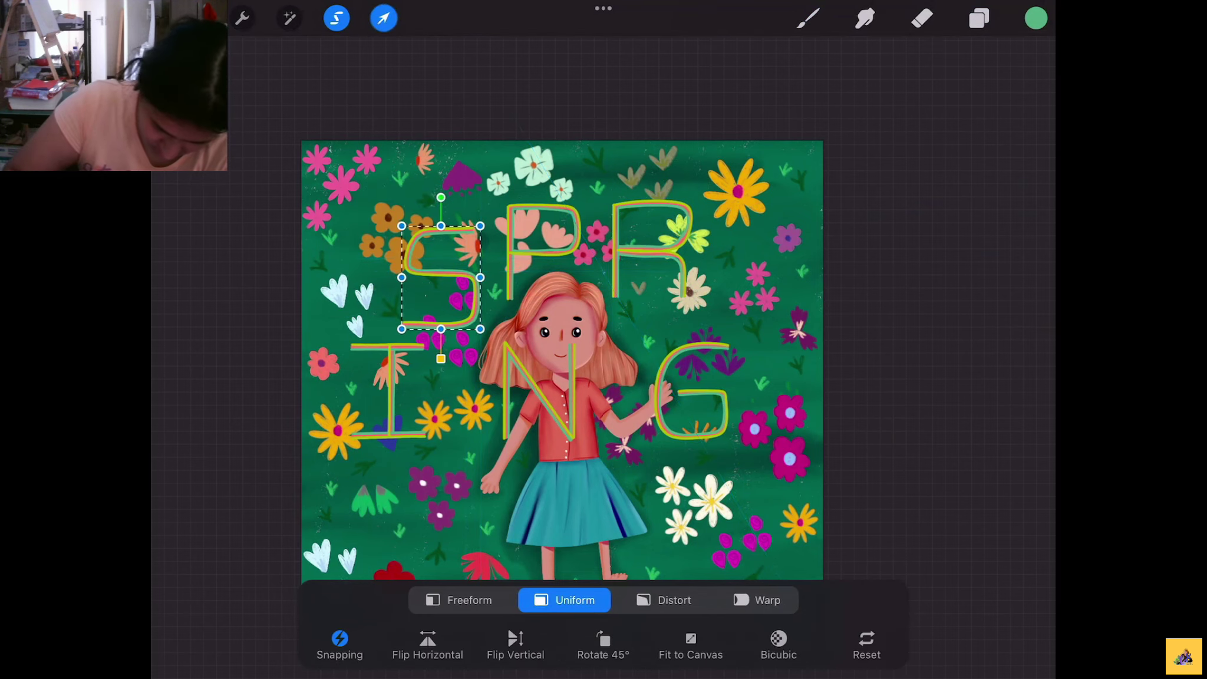
click(383, 19)
click(336, 19)
scroll(589, 353, up, 2)
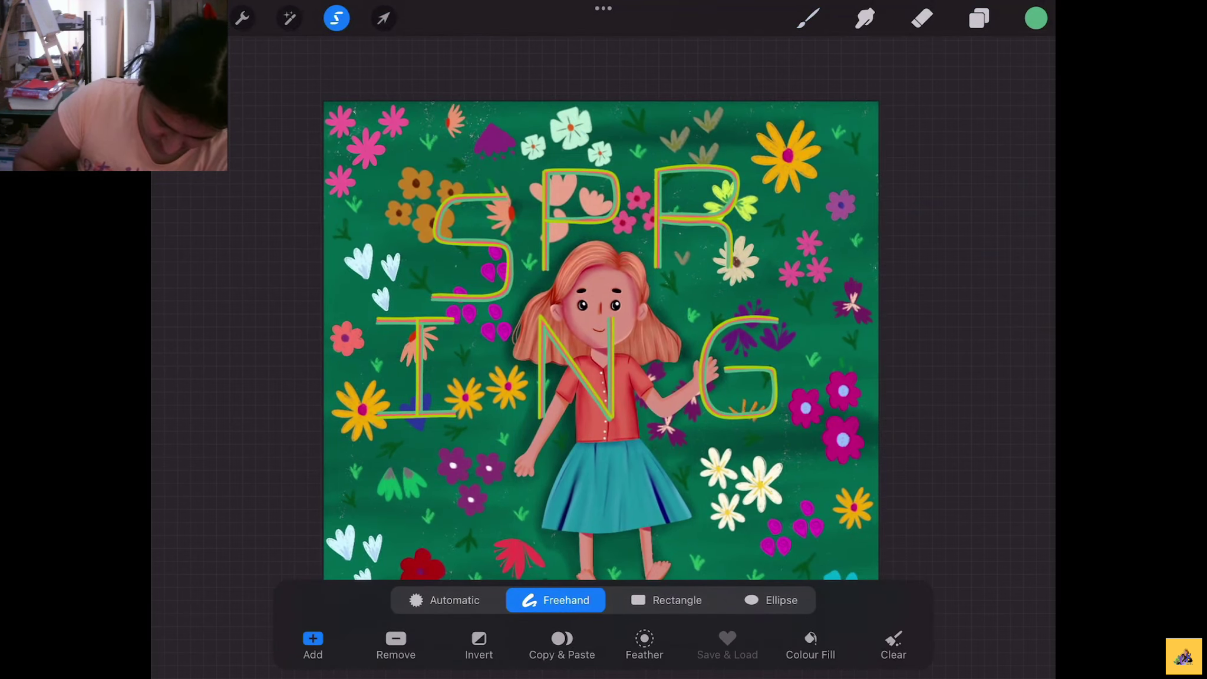
mouse_move(351, 407)
mouse_down()
mouse_move(405, 463)
mouse_move(453, 309)
mouse_up()
click(383, 19)
Move the I up beside the R and shift the N to the left
mouse_move(416, 368)
mouse_down()
mouse_move(810, 276)
mouse_move(810, 293)
mouse_up()
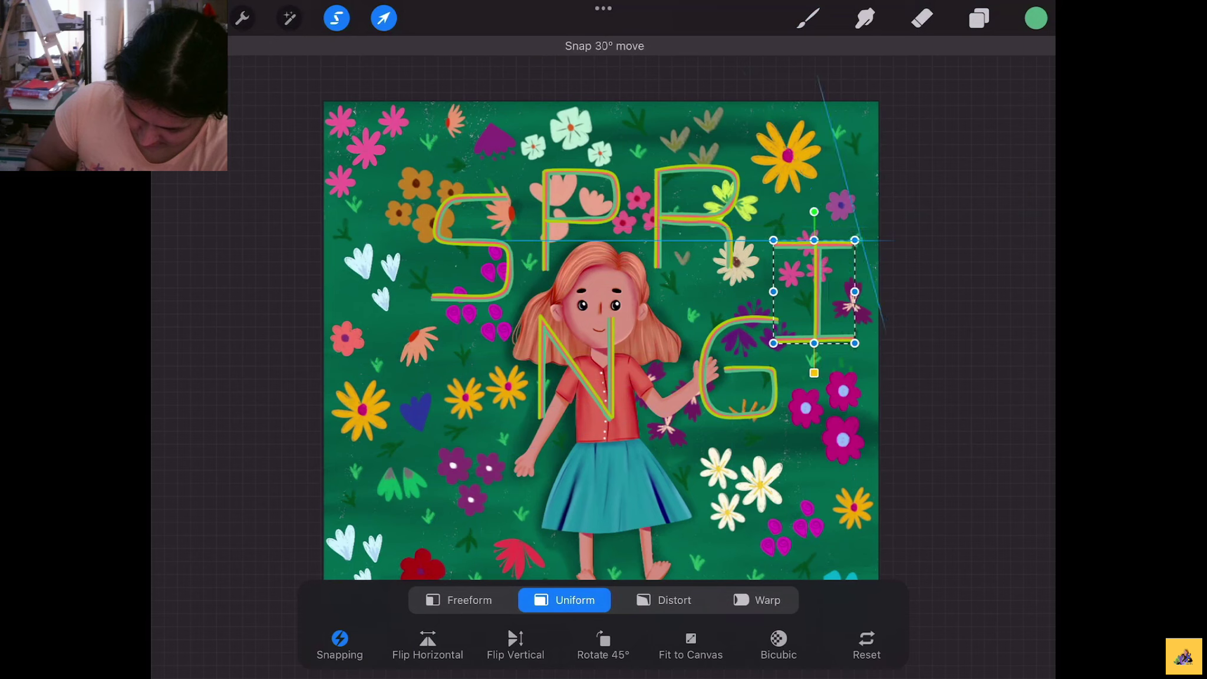
click(808, 18)
click(336, 18)
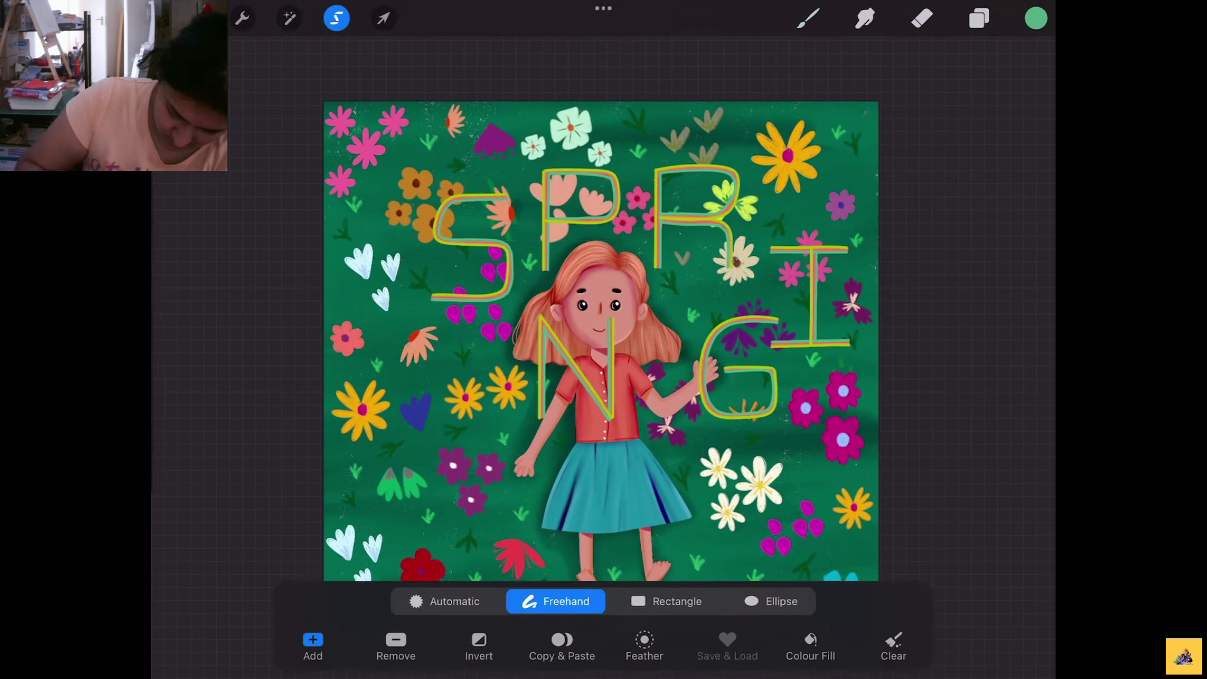
mouse_move(517, 457)
mouse_down()
mouse_move(619, 423)
mouse_move(519, 455)
mouse_up()
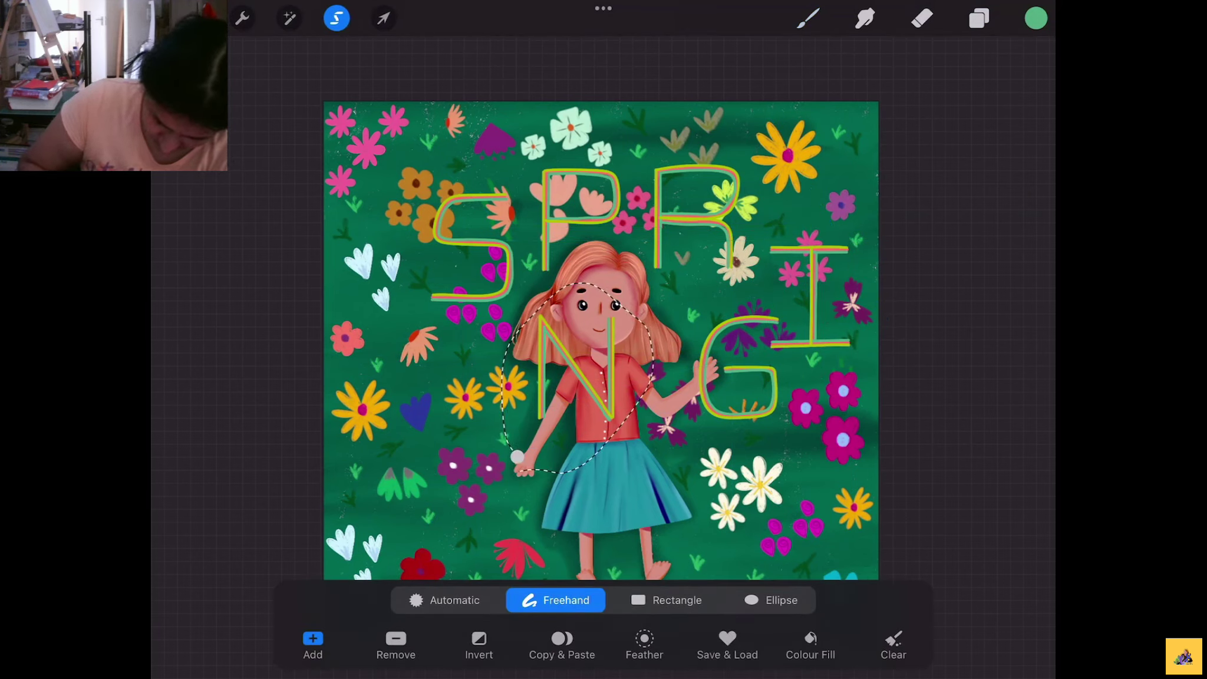
click(384, 18)
mouse_move(577, 377)
mouse_down()
mouse_move(504, 386)
mouse_move(517, 393)
mouse_up()
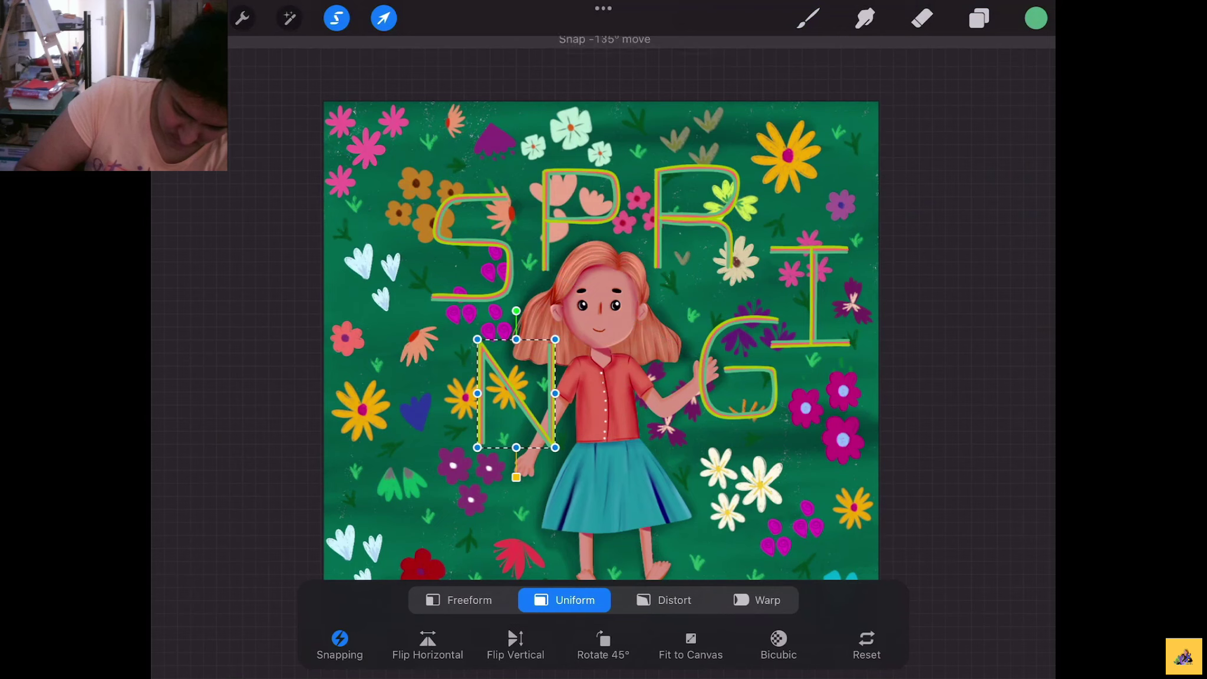
click(808, 18)
Shift the G slightly left and nudge the I down and left
click(337, 19)
drag(697, 458, 731, 293)
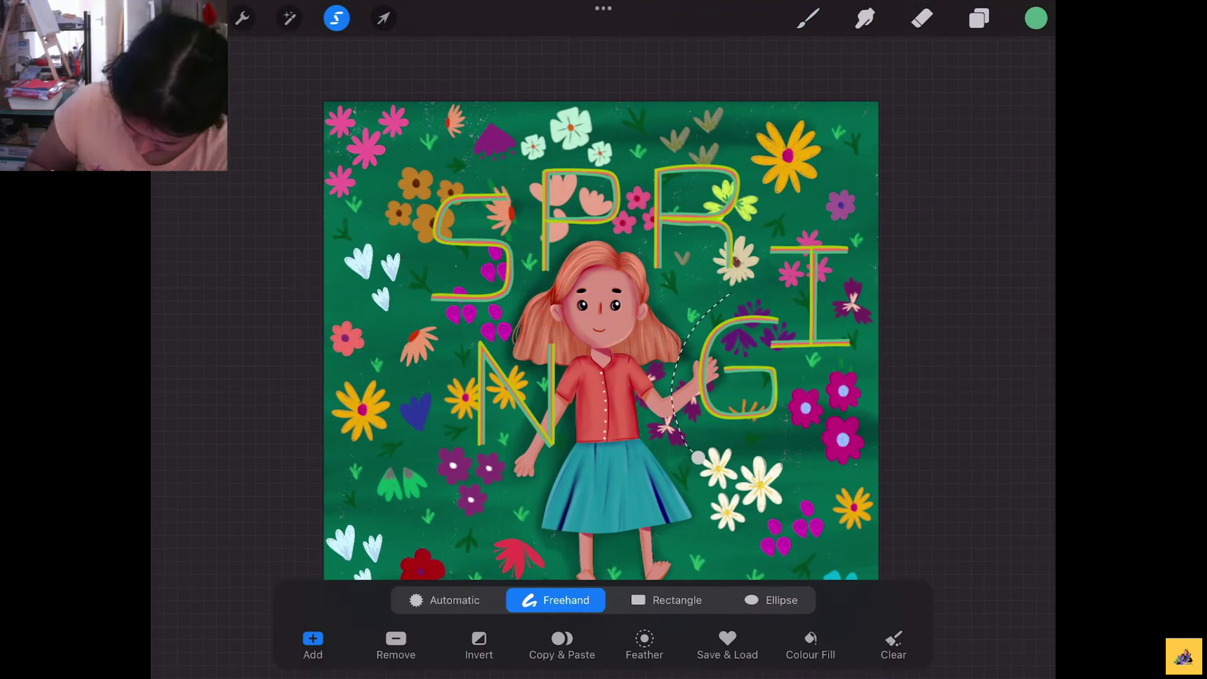
drag(760, 335, 698, 457)
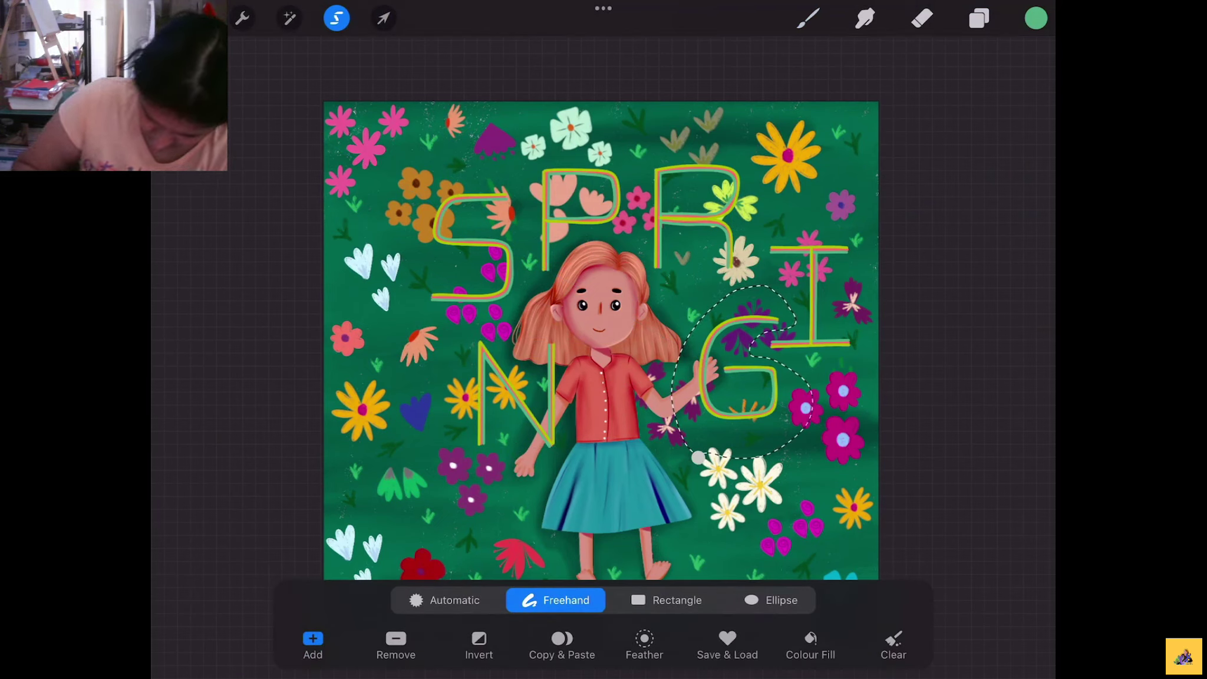
click(384, 19)
drag(739, 367, 708, 366)
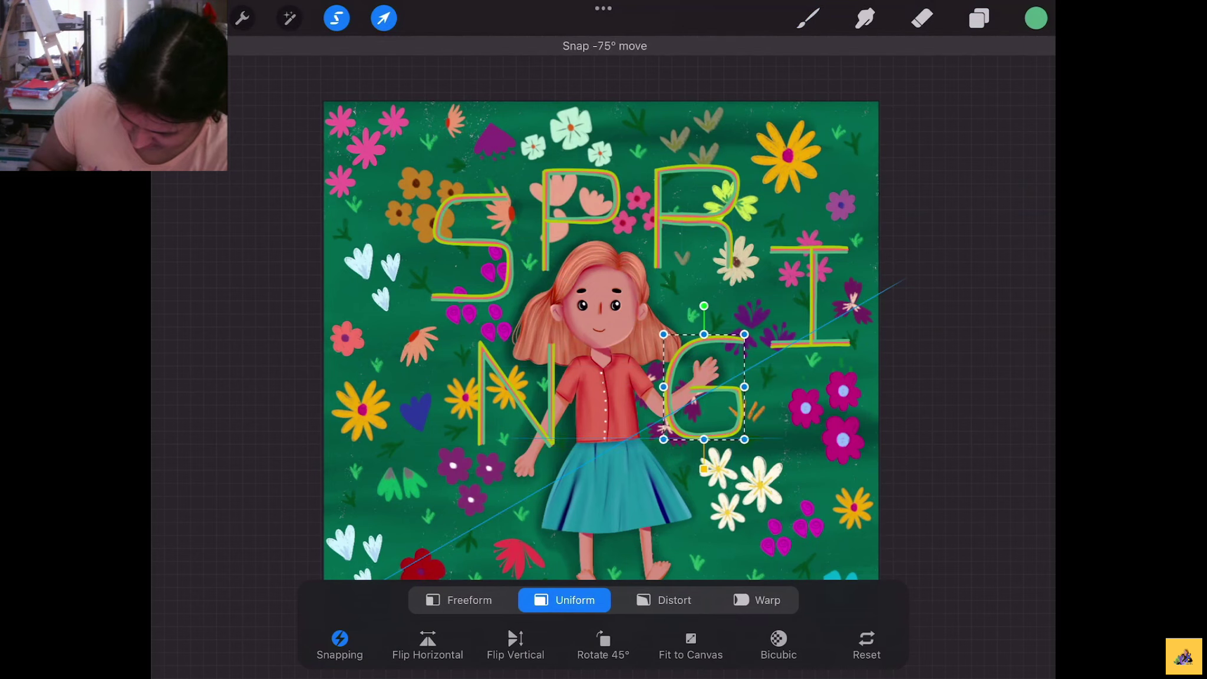
click(383, 18)
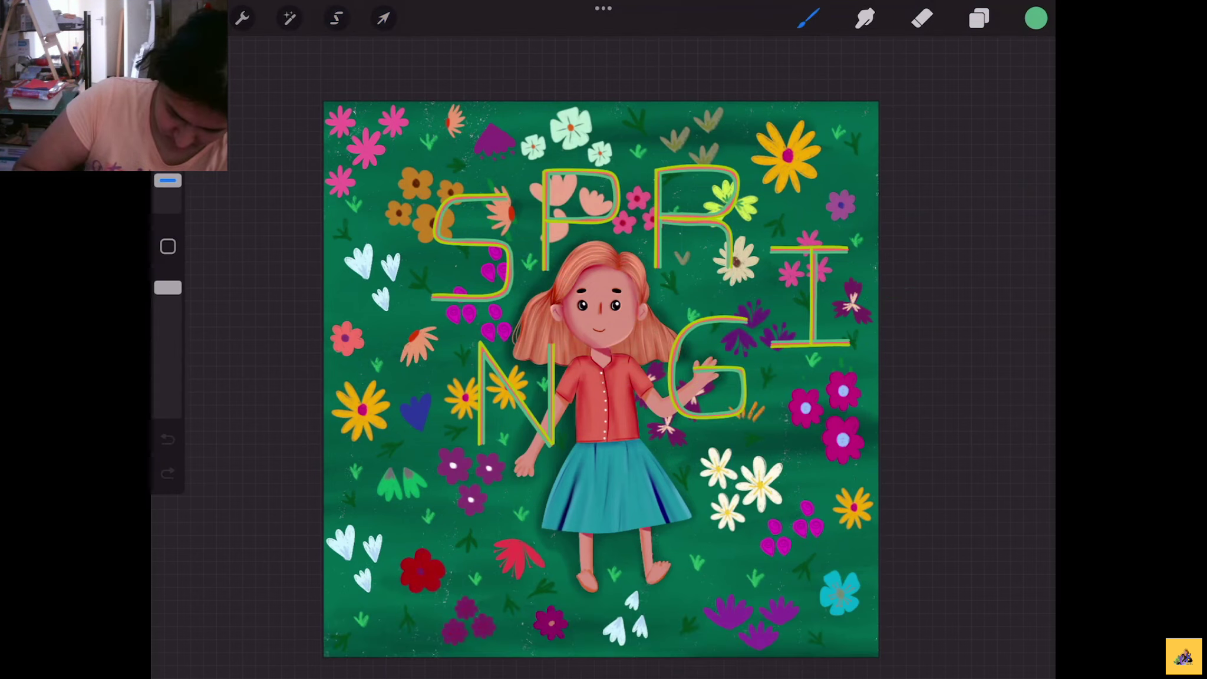
click(337, 18)
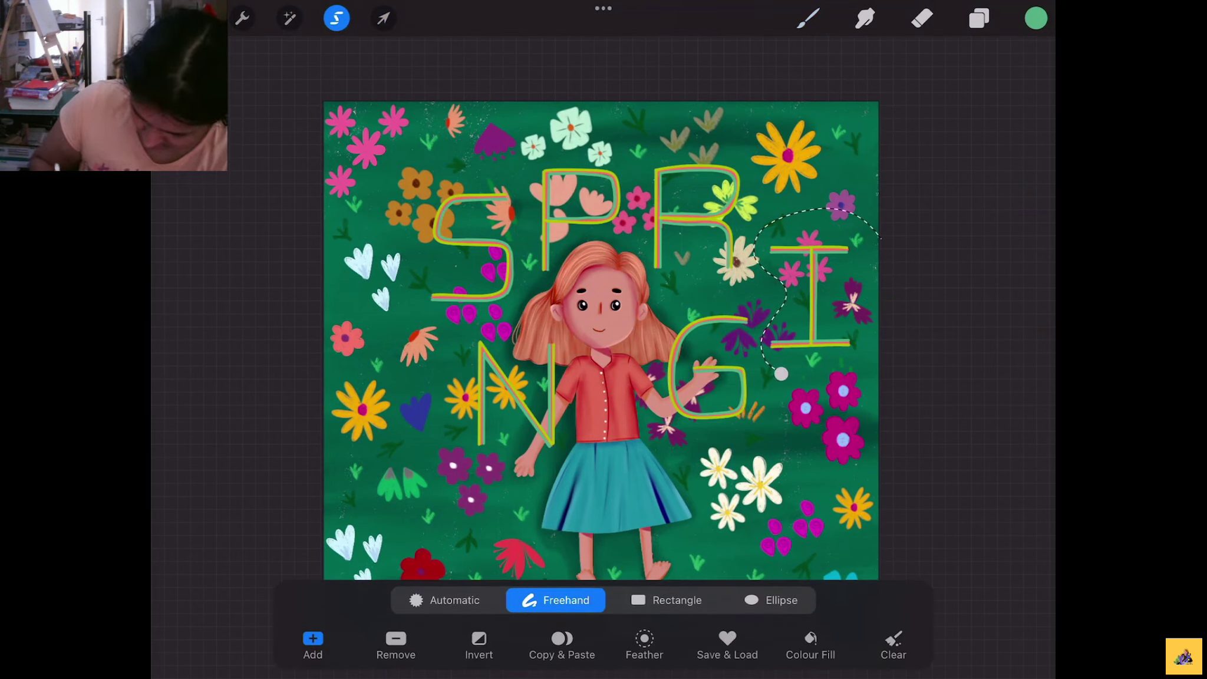
drag(879, 235, 781, 373)
click(383, 18)
mouse_move(810, 294)
mouse_down()
mouse_move(790, 307)
mouse_move(786, 291)
mouse_up()
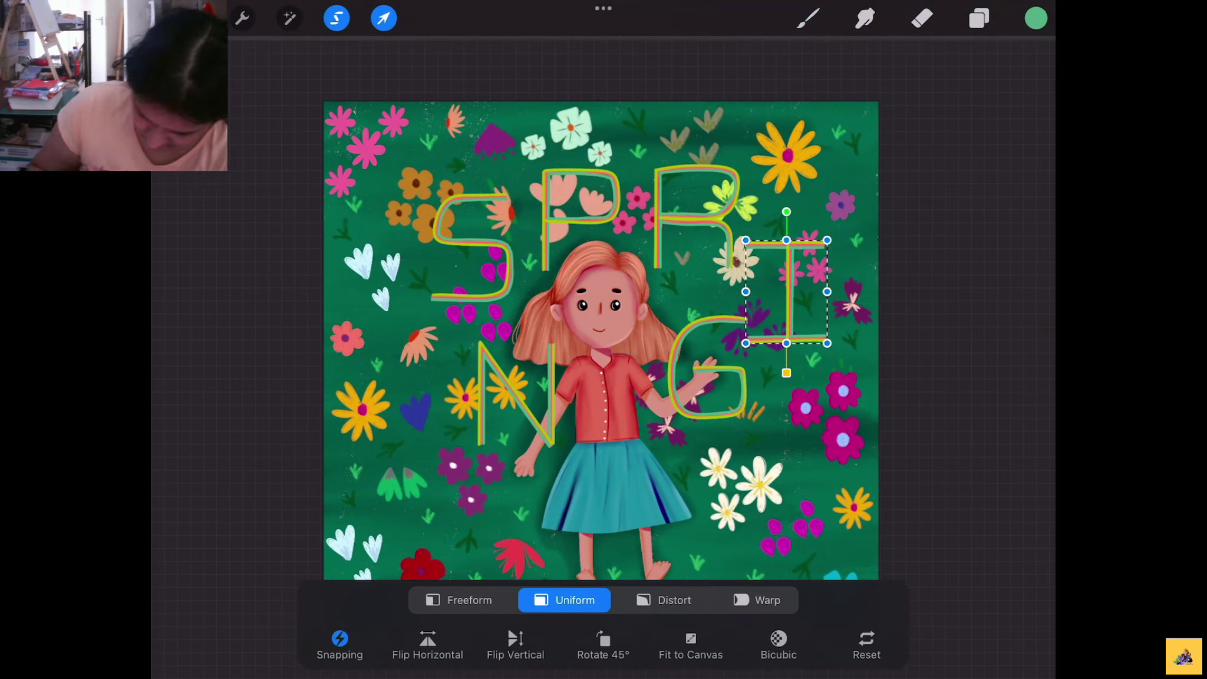
click(979, 18)
click(808, 19)
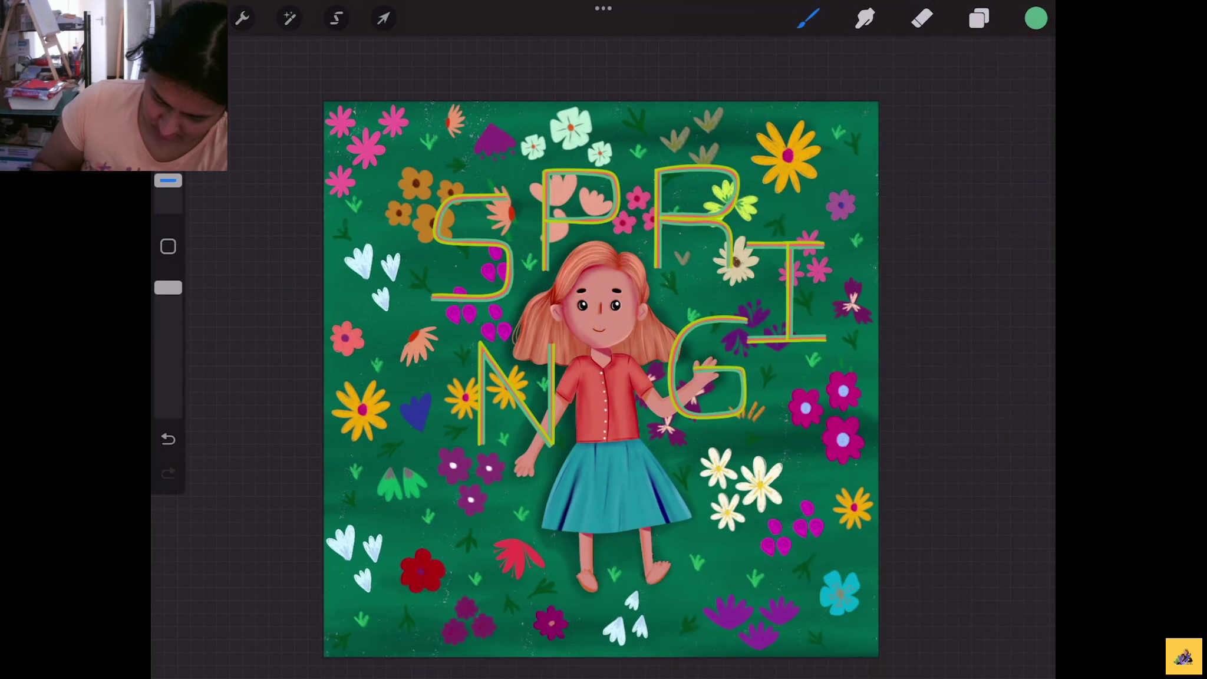
Duplicate the lettering layer, hiding the original and setting the copy to 59% opacity
scroll(602, 380, down, 2)
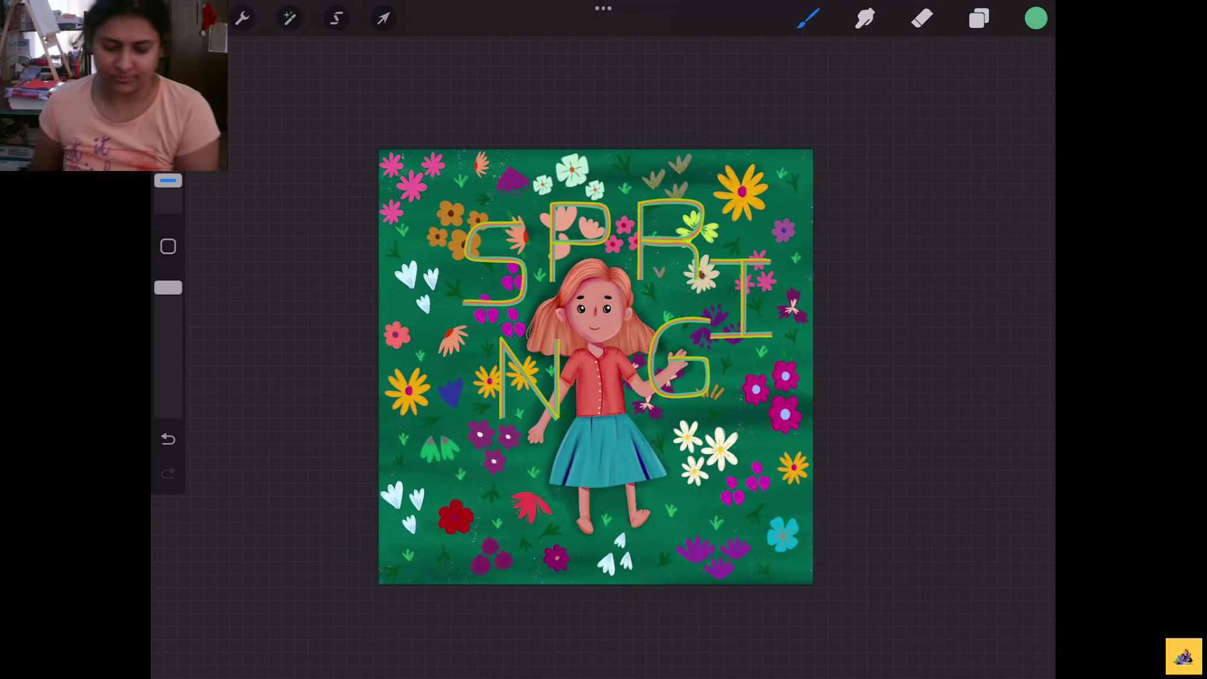
click(979, 18)
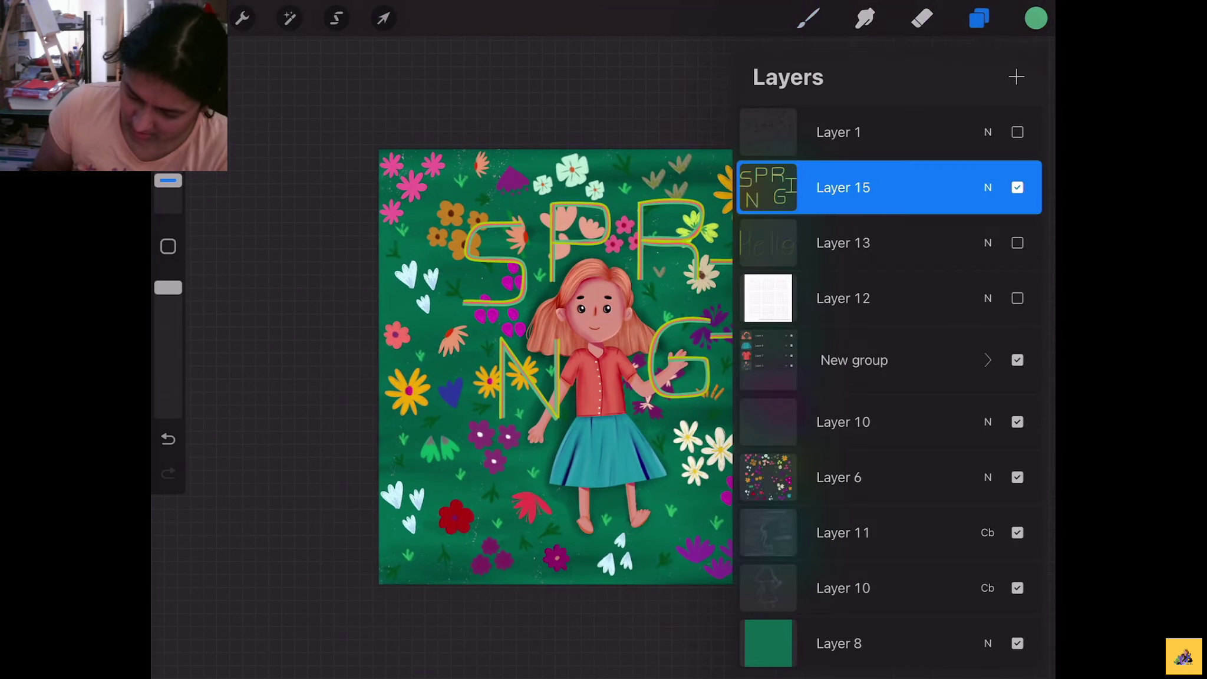
scroll(889, 389, up, 1)
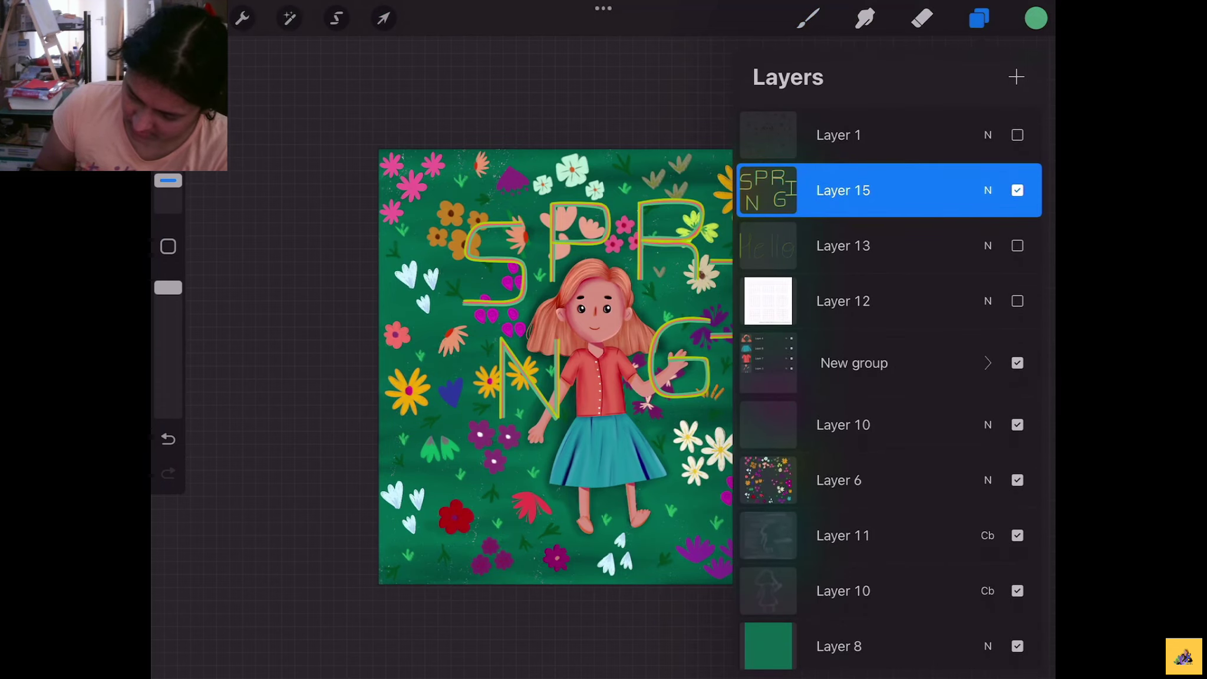
click(1018, 243)
click(987, 187)
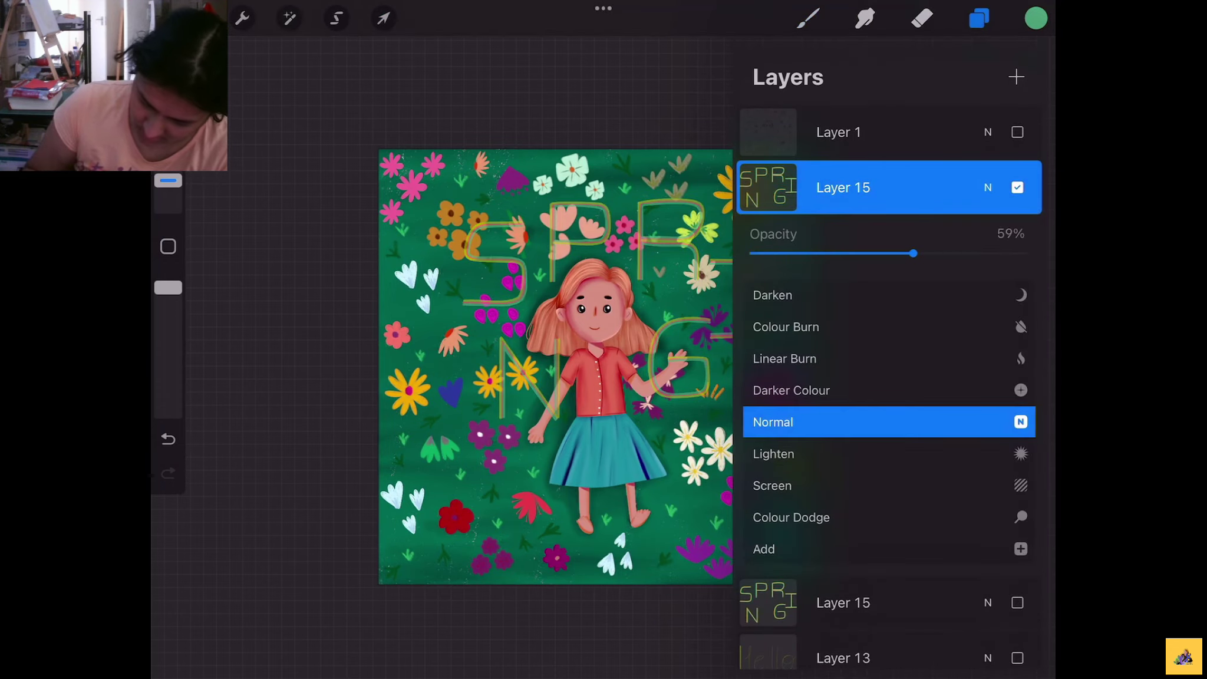
click(987, 188)
click(922, 18)
Try erasing the top of the S's stripe near the salmon flower, then undo it
scroll(604, 354, up, 5)
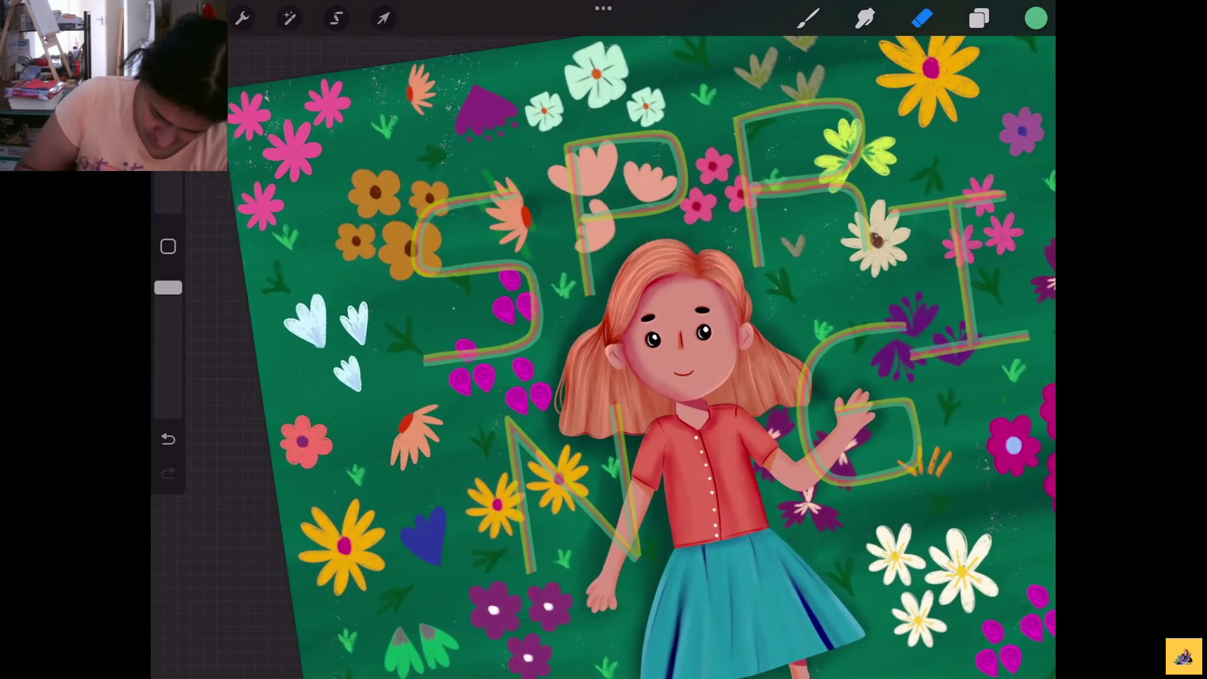
scroll(533, 271, up, 5)
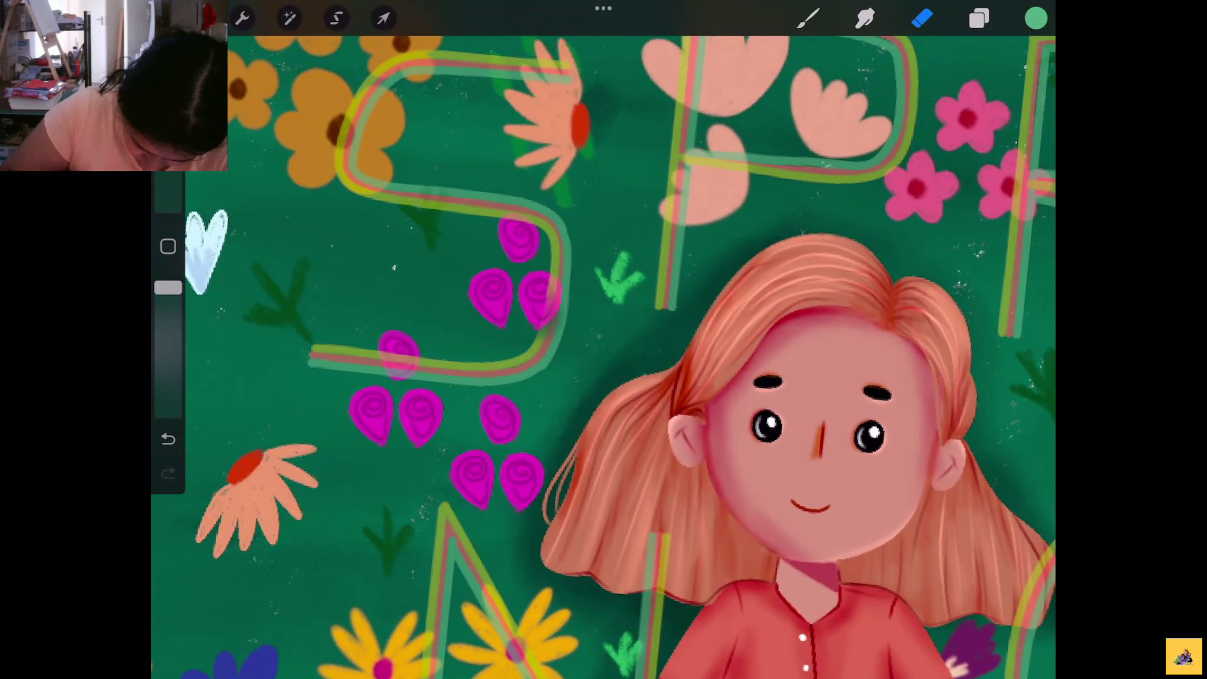
key(ctrl+z)
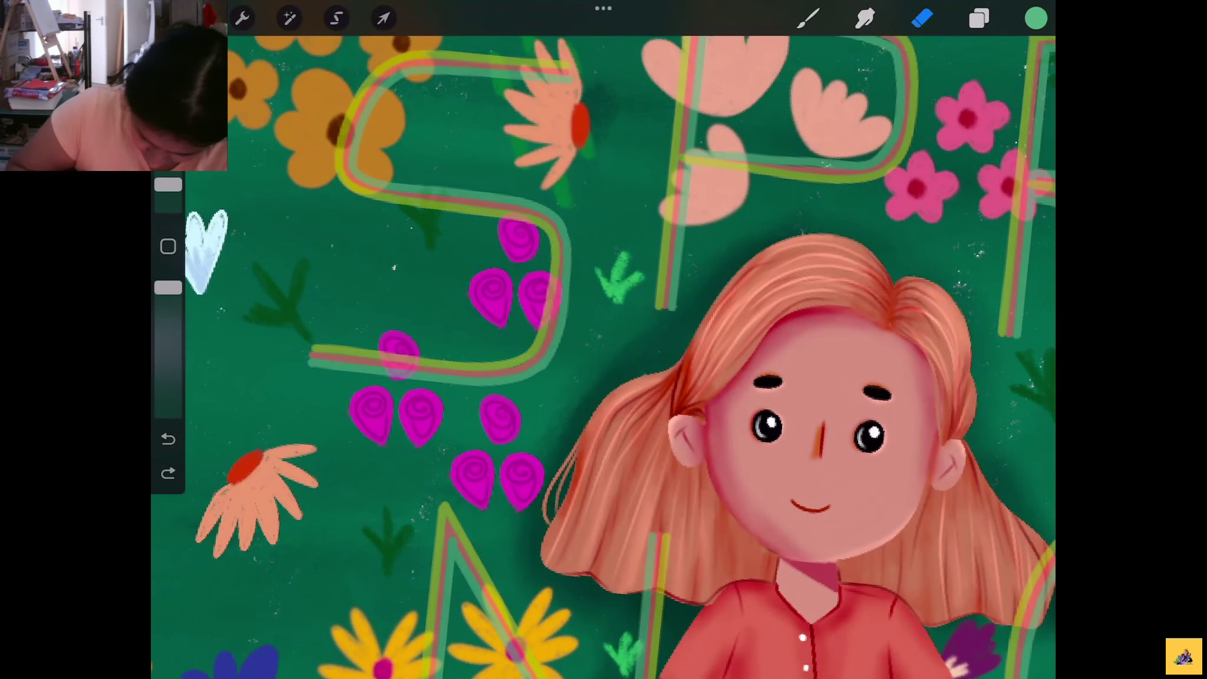
scroll(565, 356, up, 3)
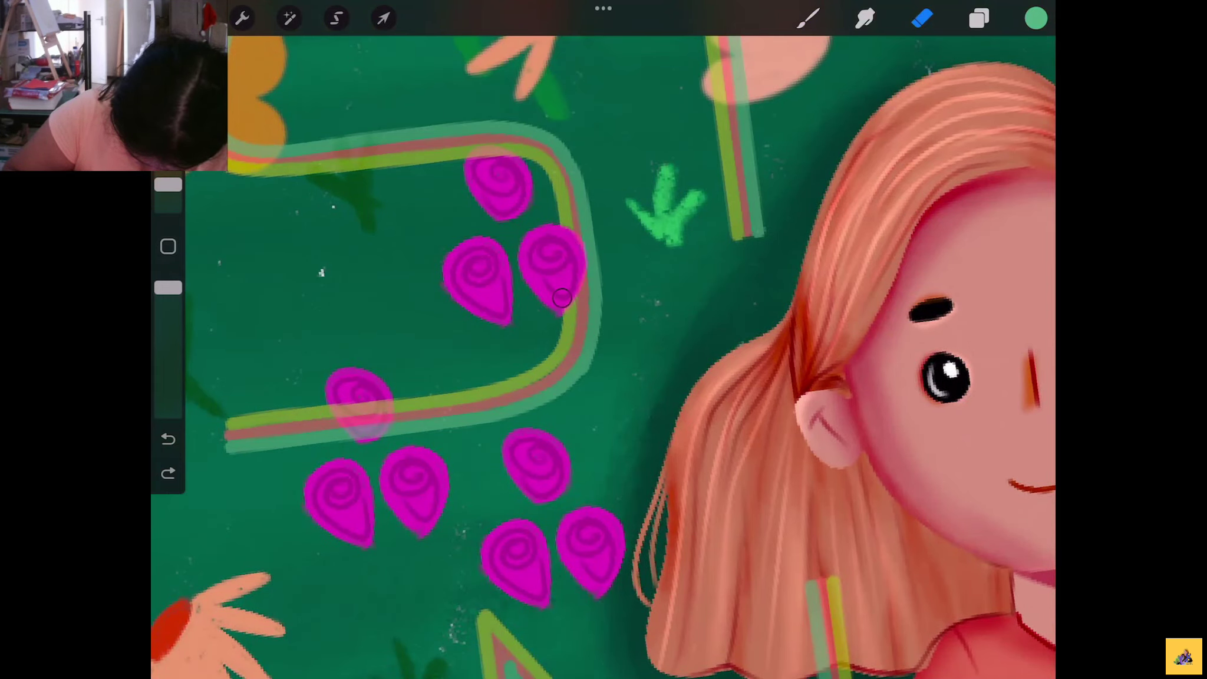
scroll(558, 236, down, 2)
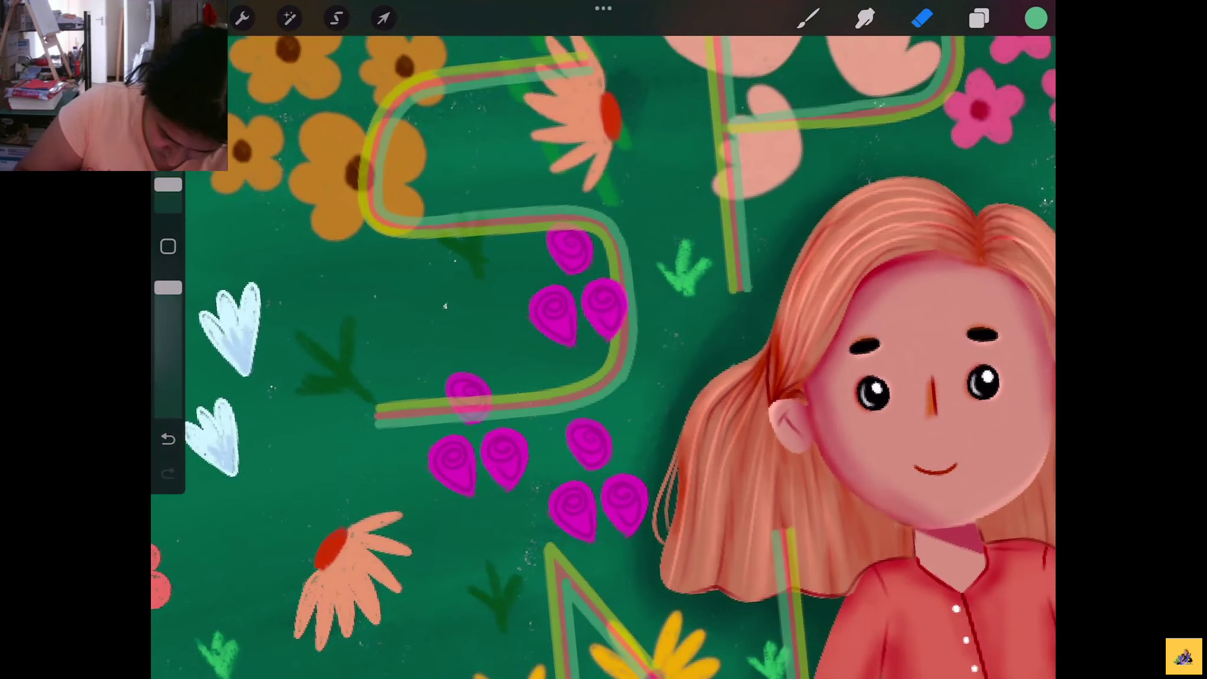
scroll(603, 356, up, 5)
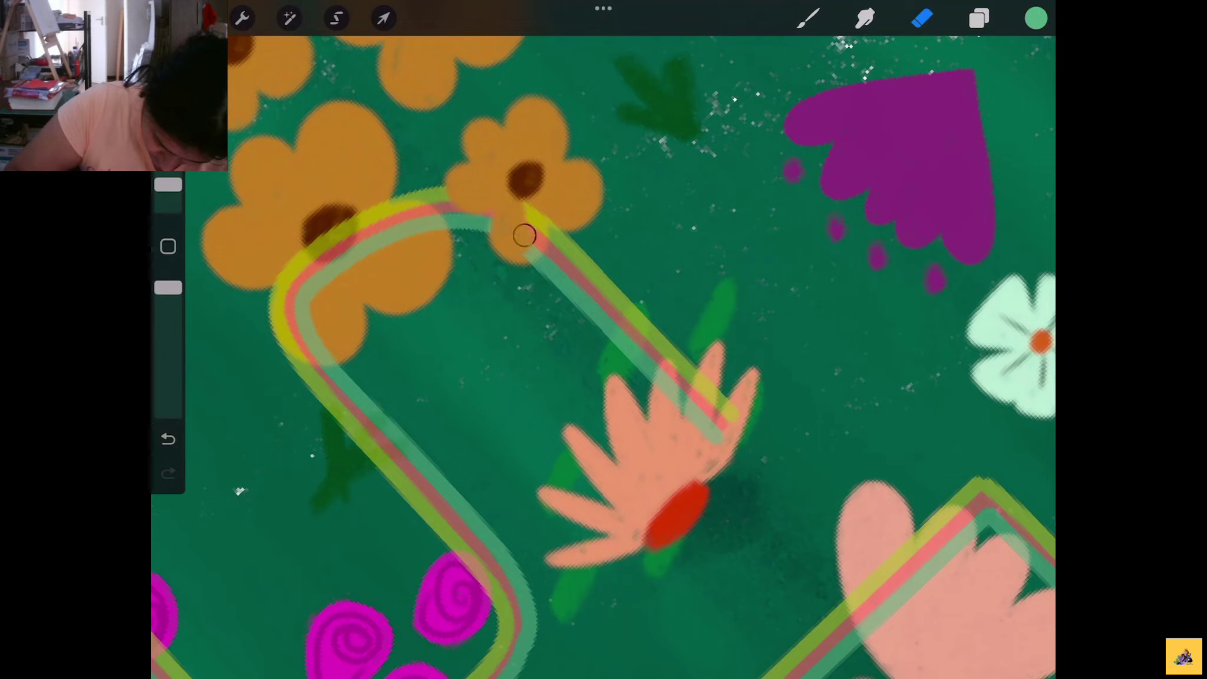
drag(530, 243, 530, 206)
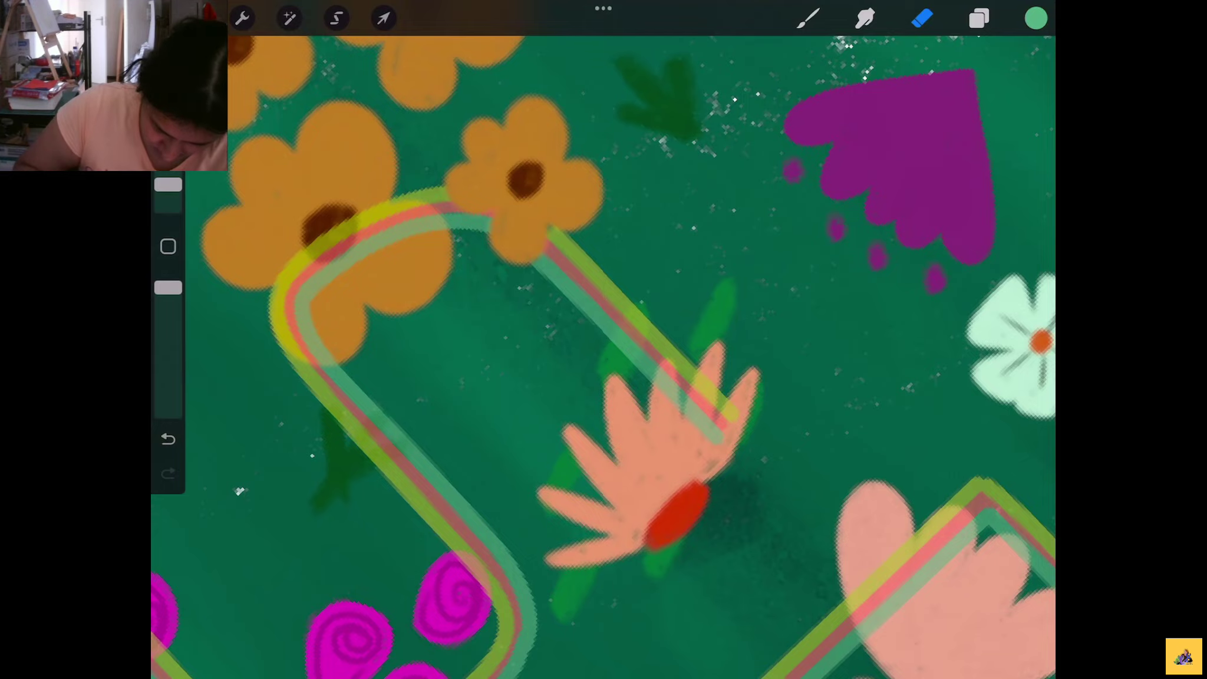
scroll(603, 353, down, 5)
scroll(604, 354, up, 5)
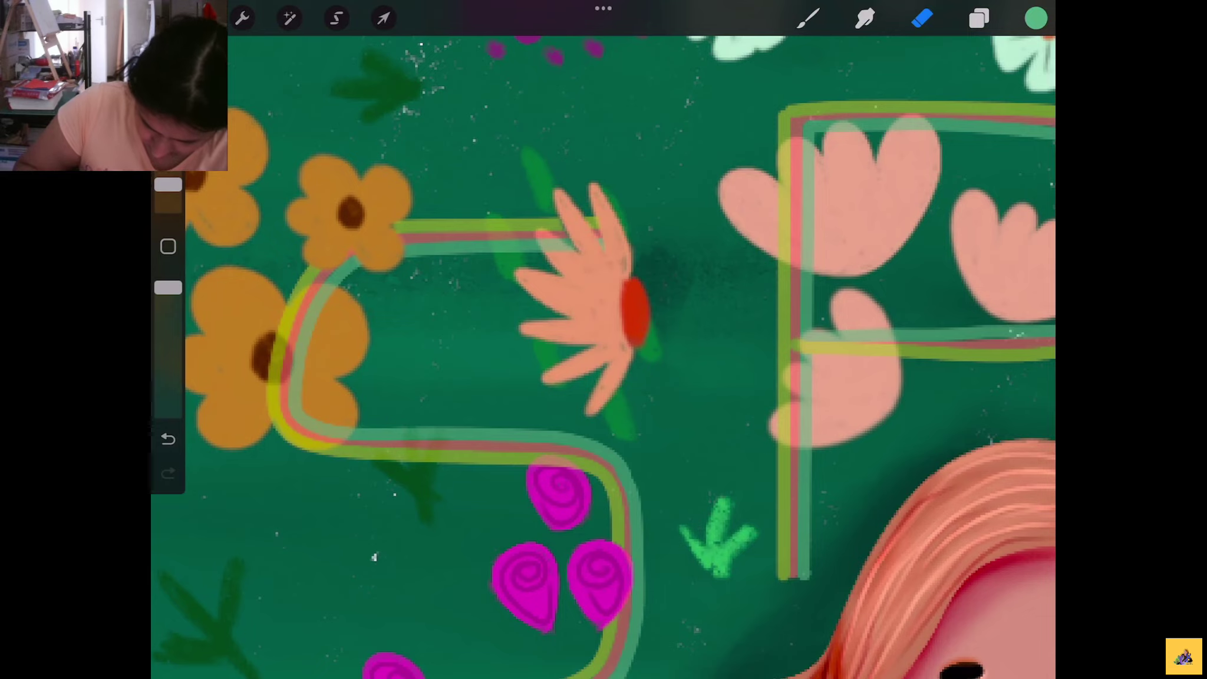
key(ctrl+z)
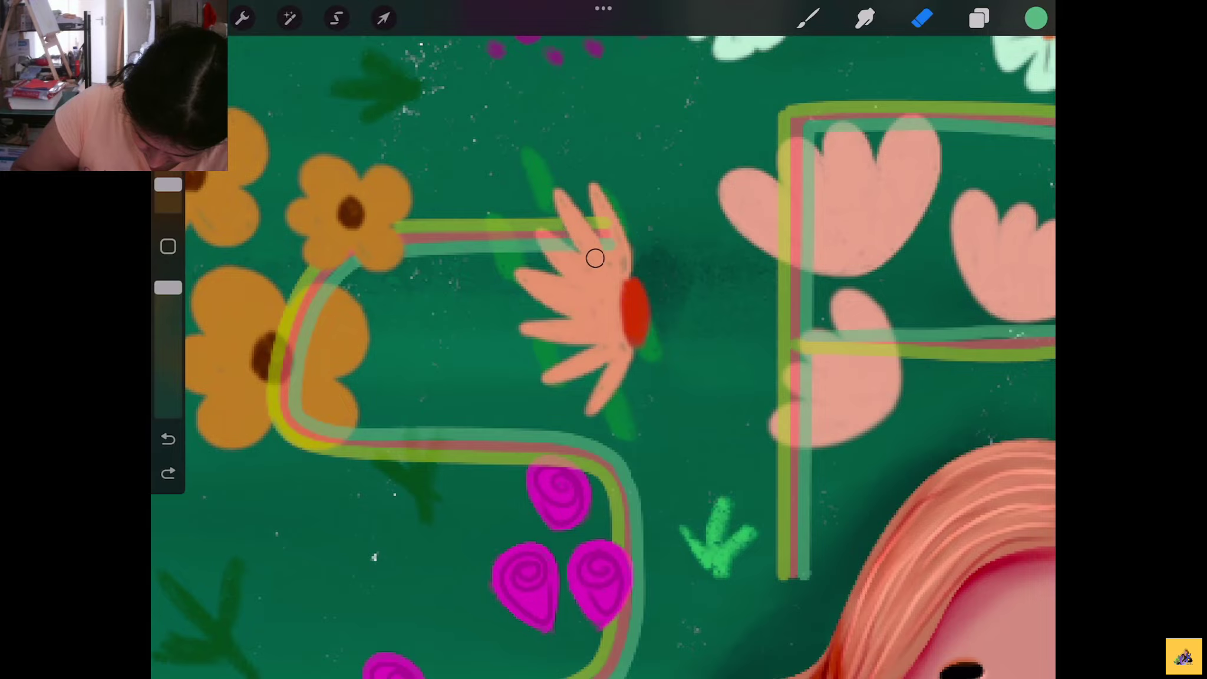
scroll(604, 354, down, 5)
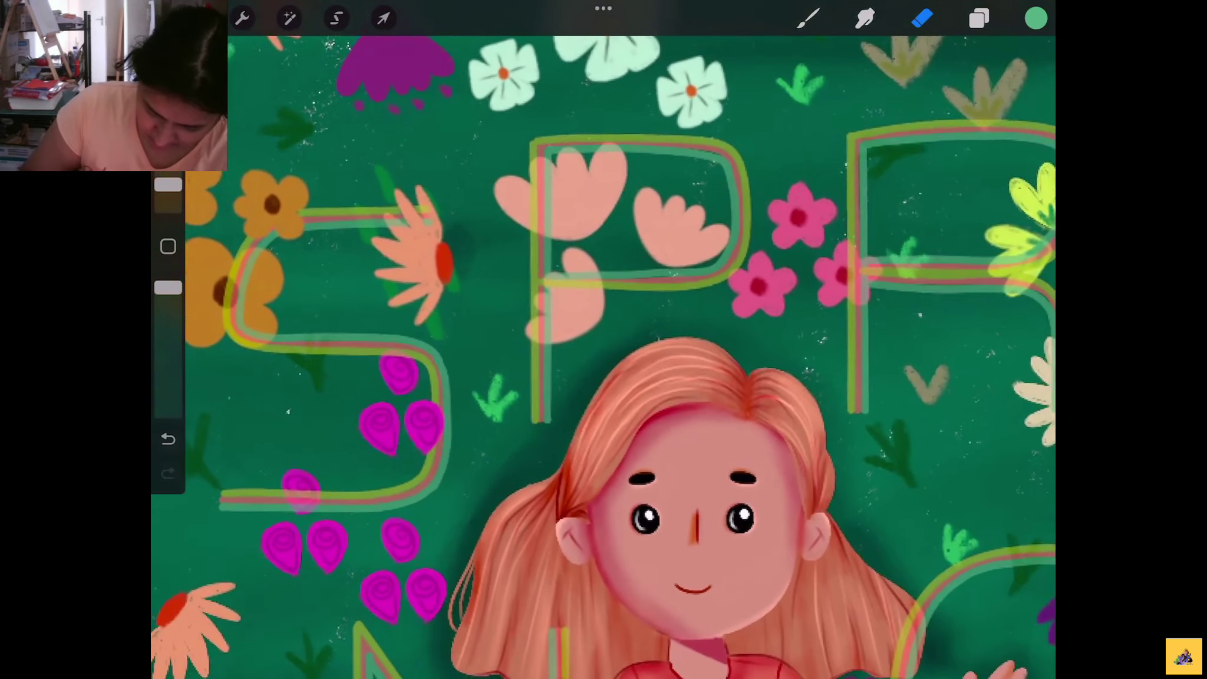
scroll(604, 353, up, 2)
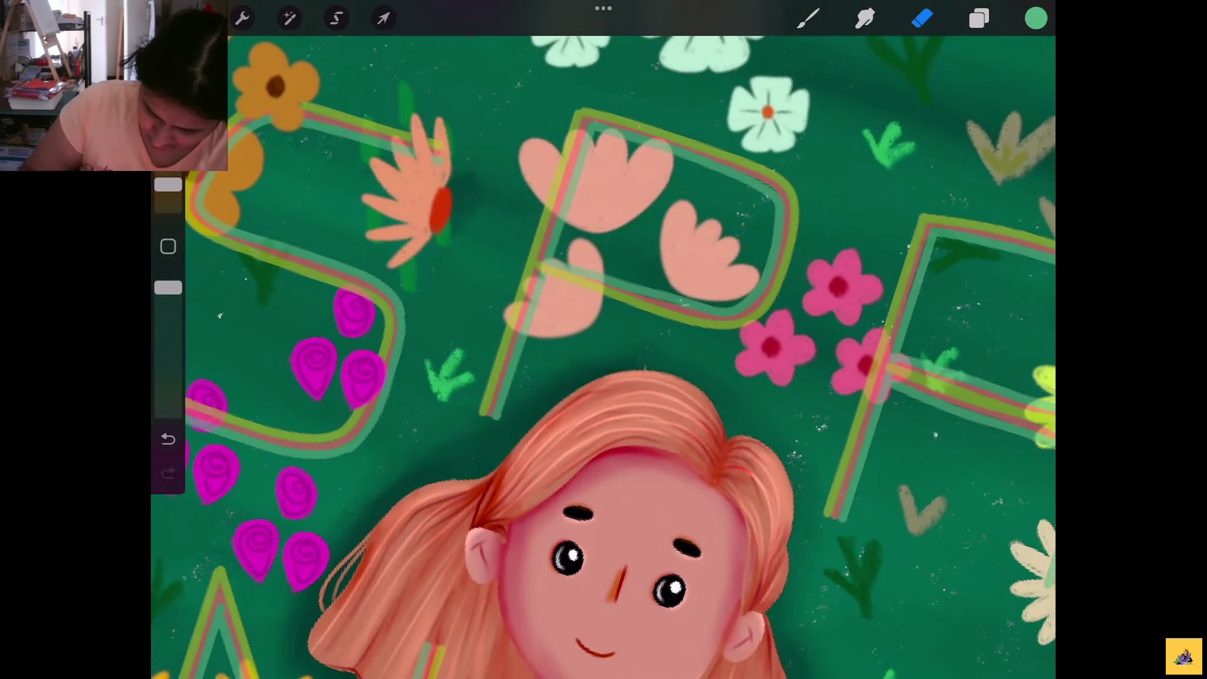
scroll(603, 354, up, 3)
scroll(604, 354, up, 2)
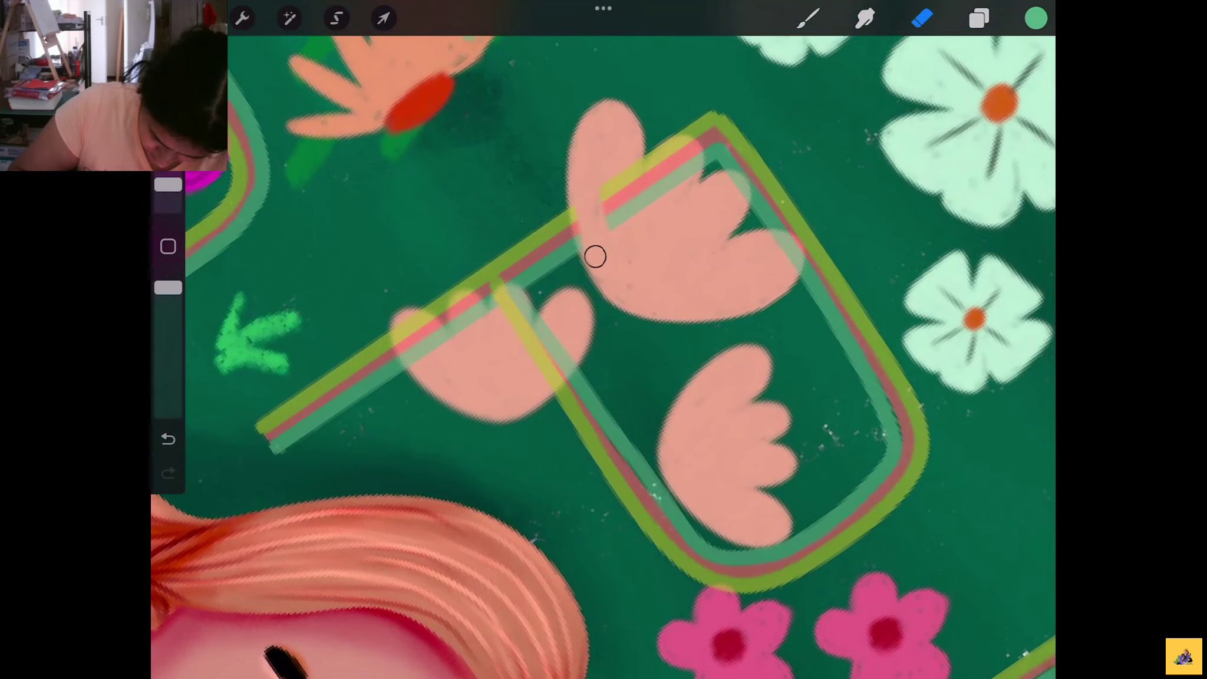
Erase the P's outline across the flower petals, undoing a trial erase on the I's stripe
mouse_move(595, 257)
mouse_down()
mouse_move(580, 202)
mouse_move(612, 226)
mouse_move(615, 211)
mouse_up()
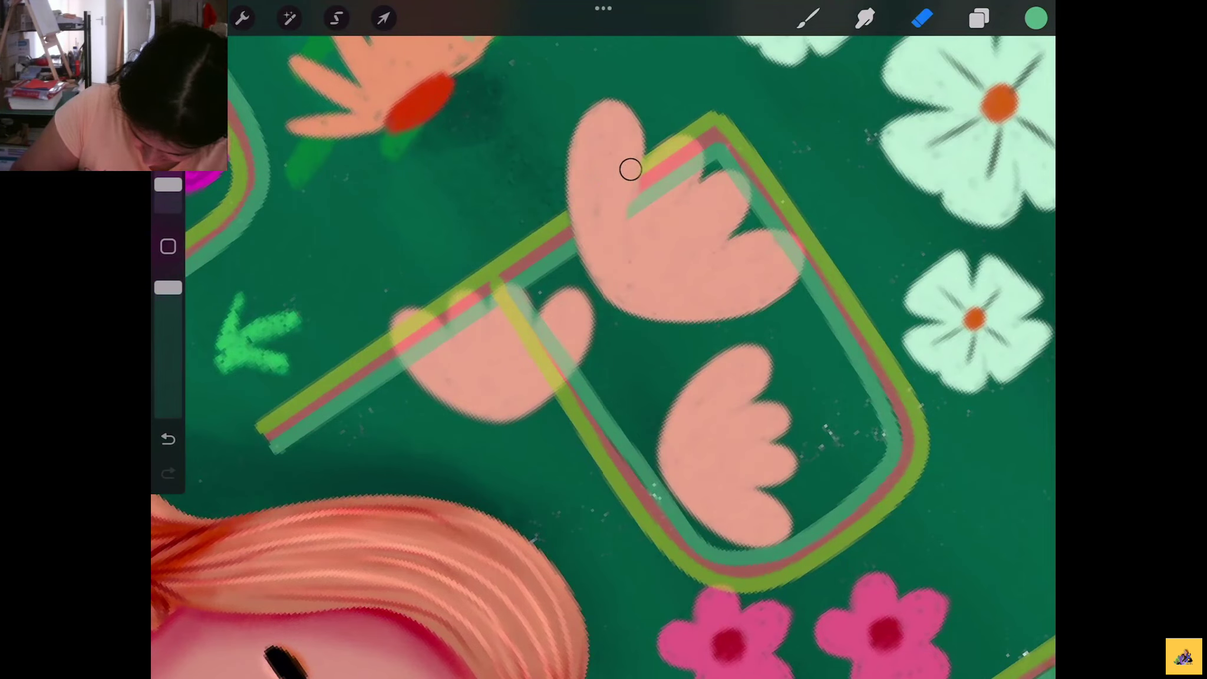
drag(630, 169, 670, 163)
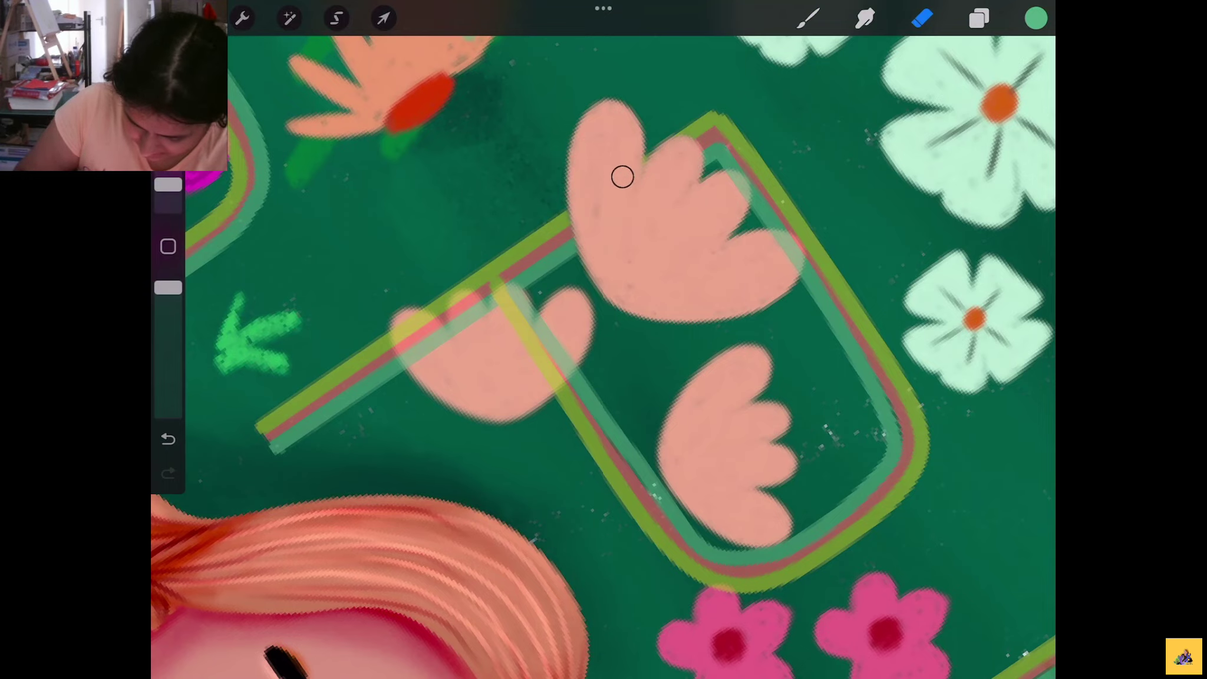
scroll(604, 354, down, 2)
scroll(604, 354, down, 3)
scroll(604, 353, down, 3)
scroll(604, 353, up, 3)
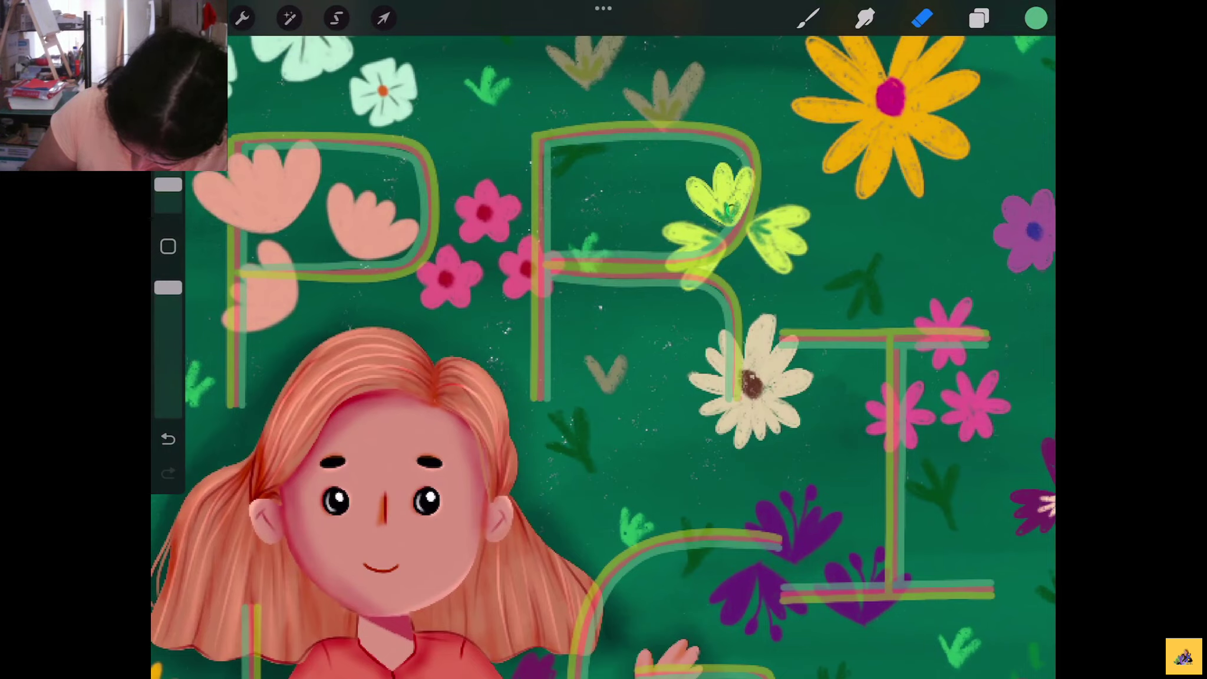
scroll(603, 353, down, 2)
scroll(604, 354, right, 2)
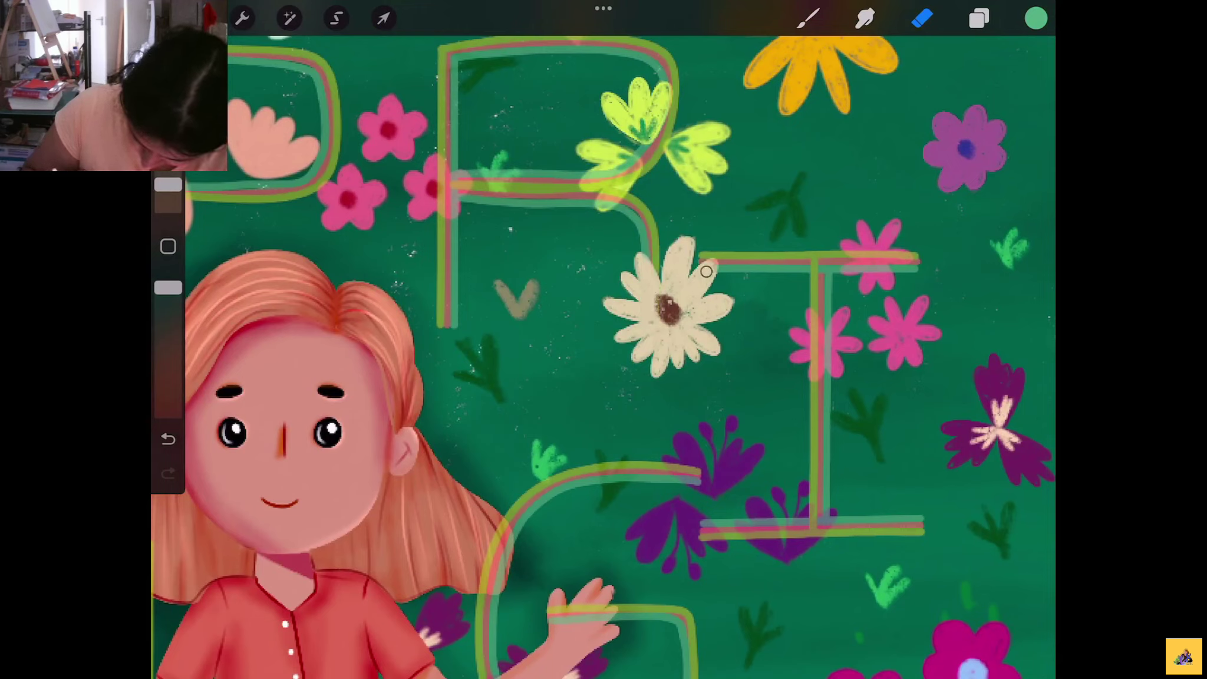
scroll(604, 353, down, 1)
scroll(603, 353, right, 1)
scroll(604, 354, right, 2)
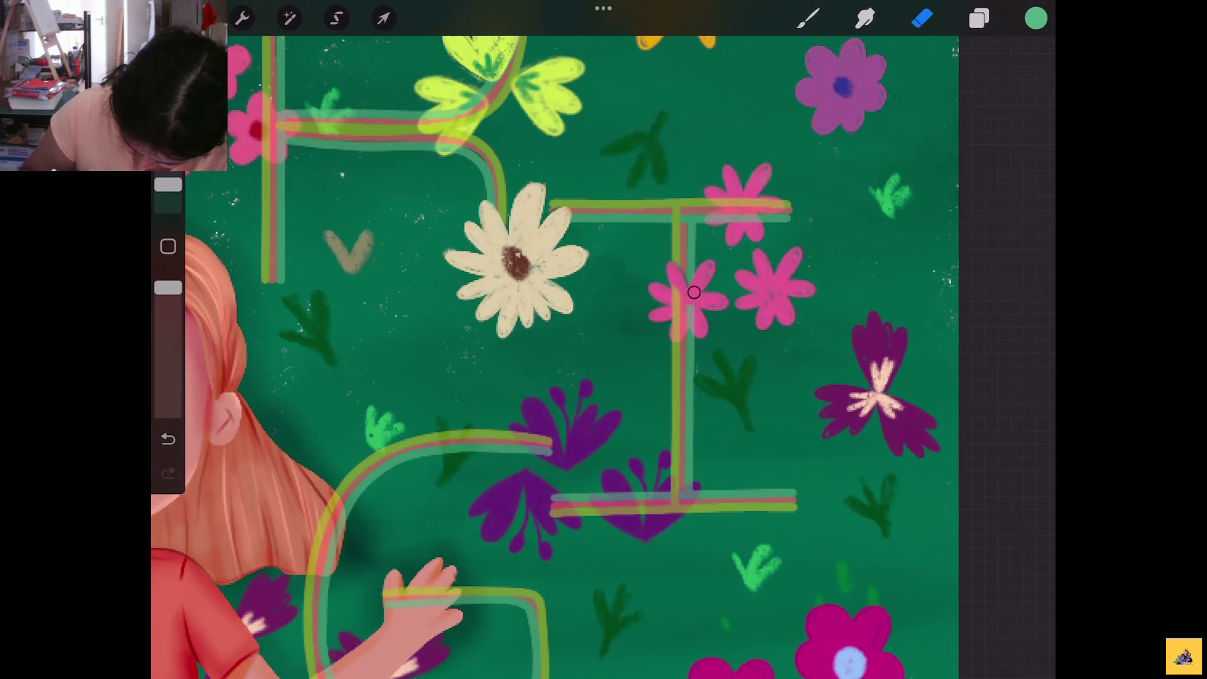
key(ctrl+z)
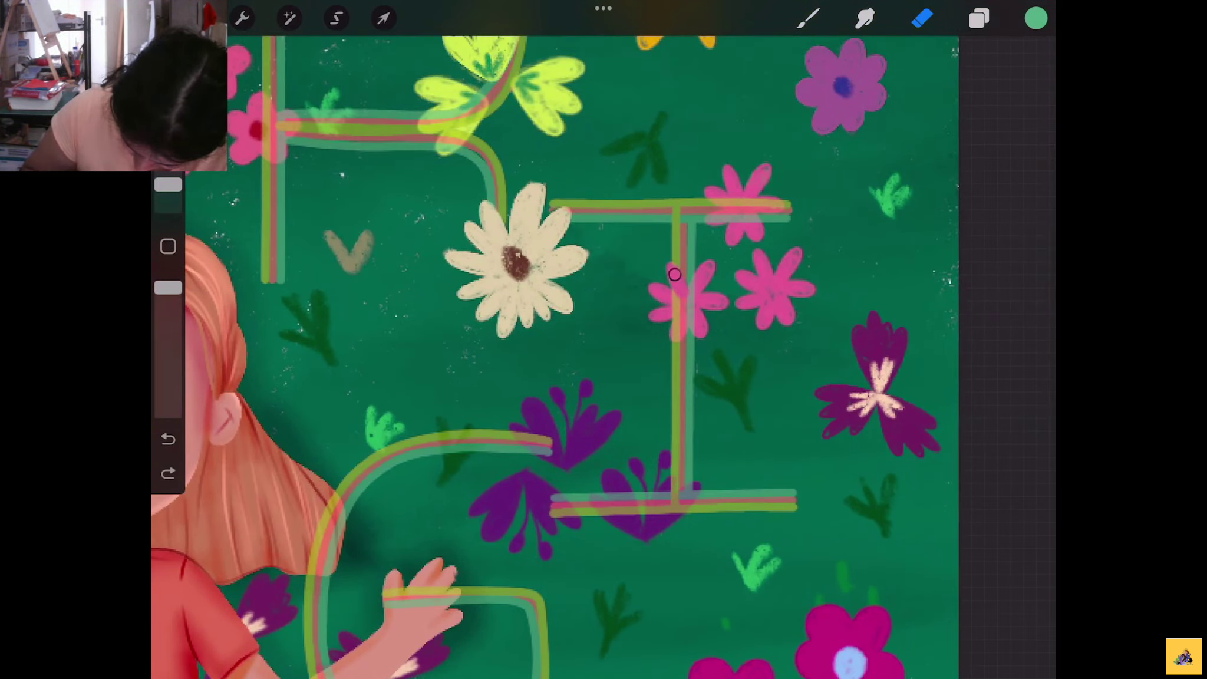
drag(675, 274, 693, 290)
key(ctrl+z)
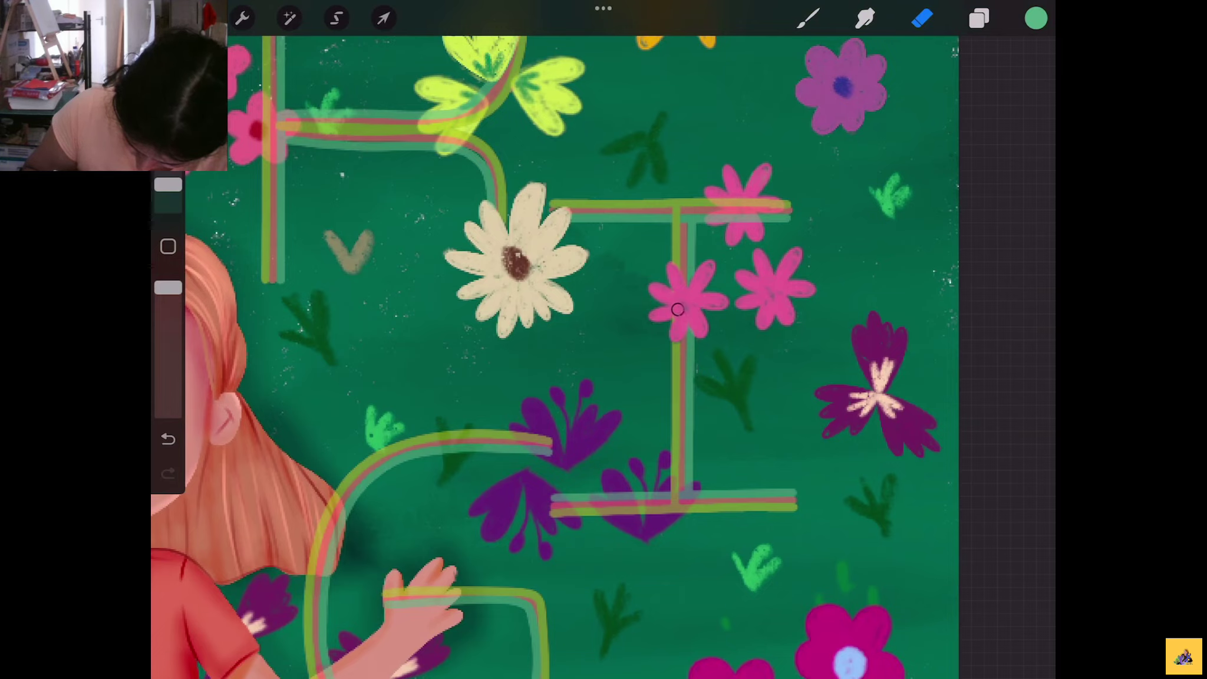
Trim the I's bottom bar end and erase the G's inner bar over the hand
scroll(696, 324, down, 5)
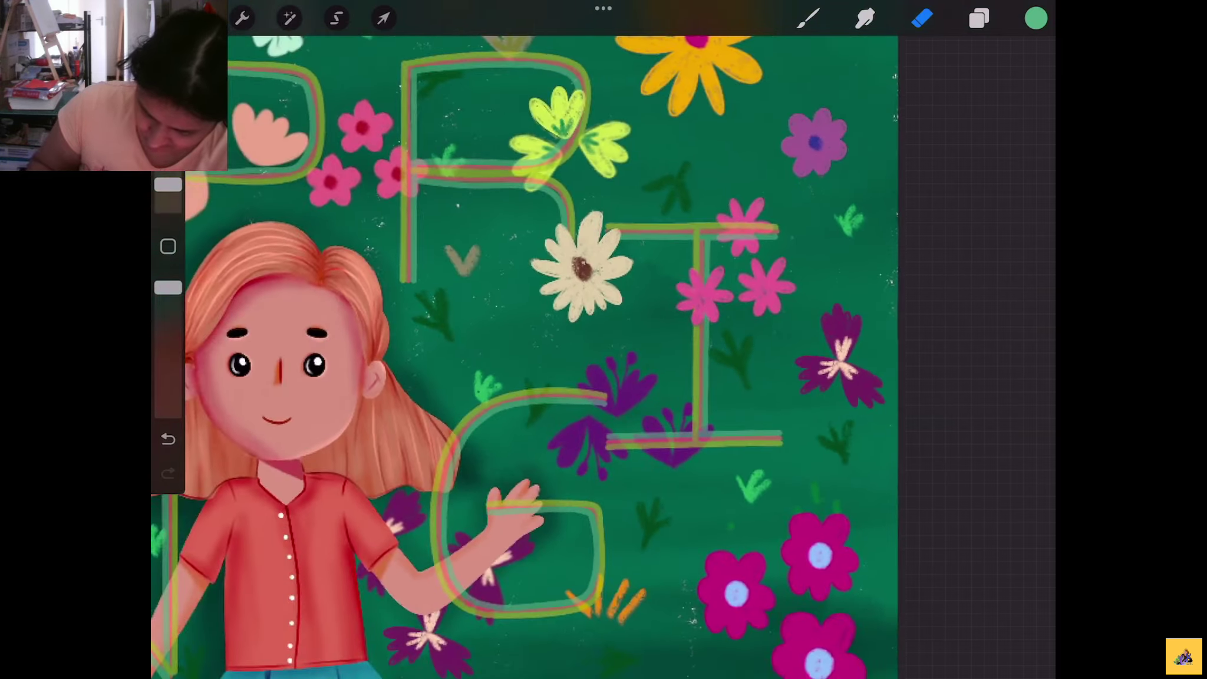
scroll(696, 324, down, 3)
scroll(589, 354, up, 2)
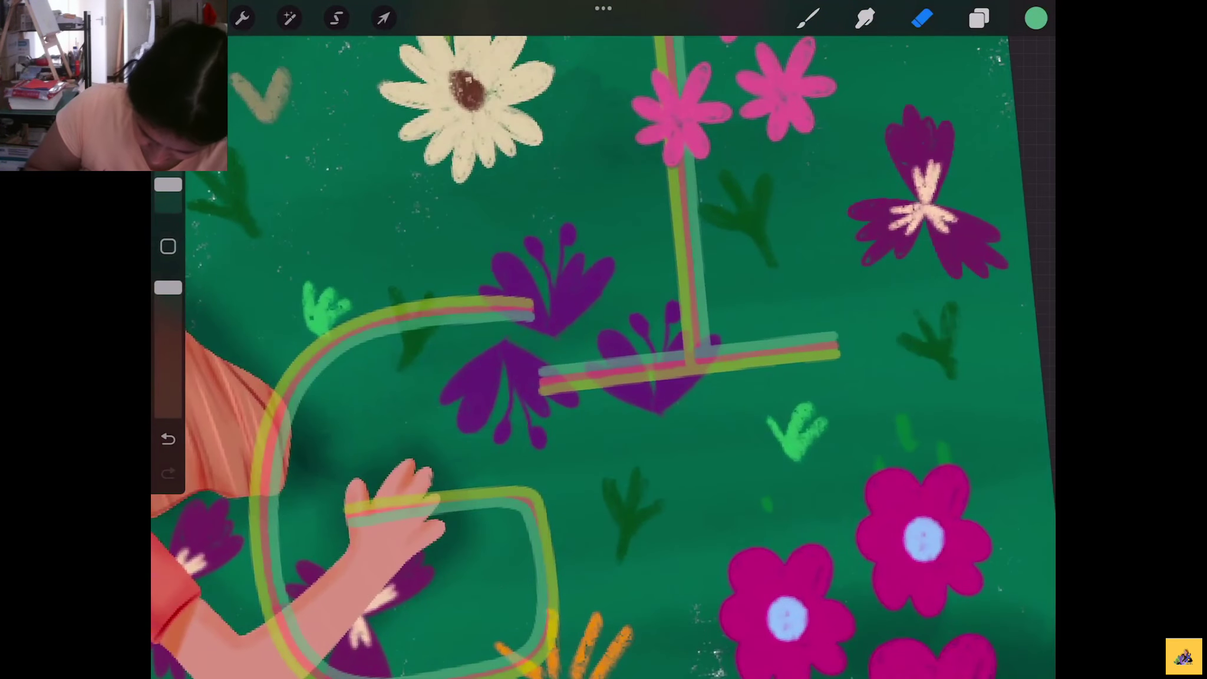
mouse_move(545, 377)
mouse_down()
mouse_move(570, 405)
mouse_move(551, 382)
mouse_up()
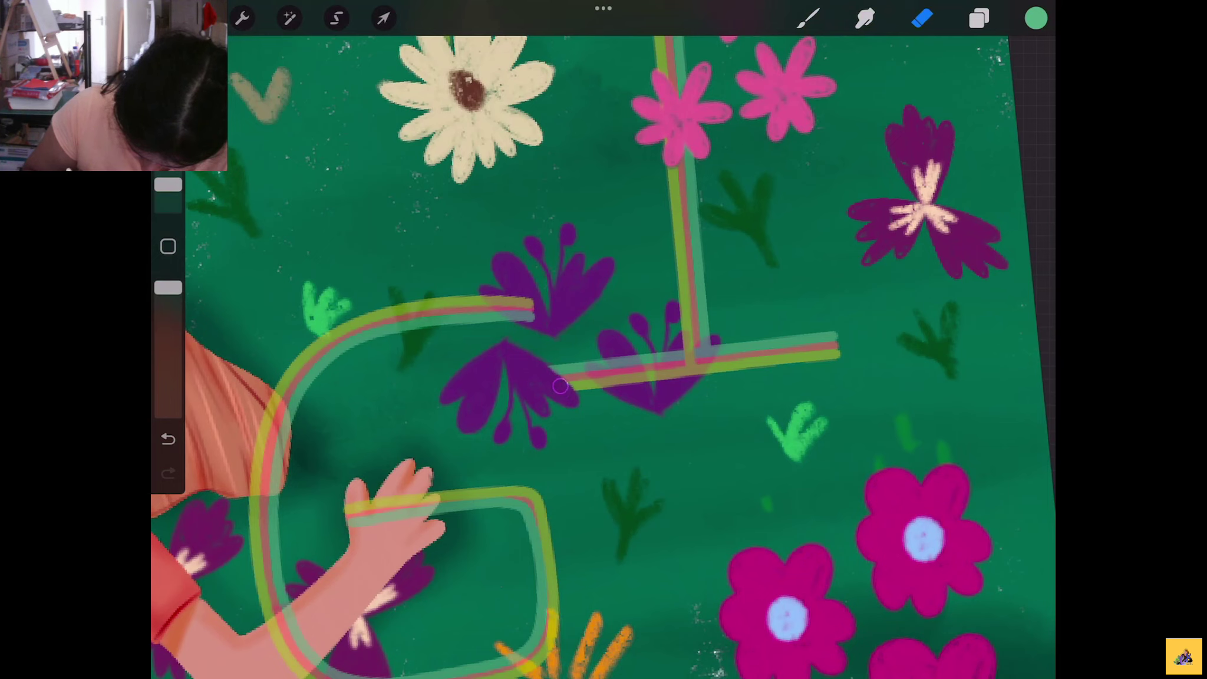
scroll(590, 354, down, 3)
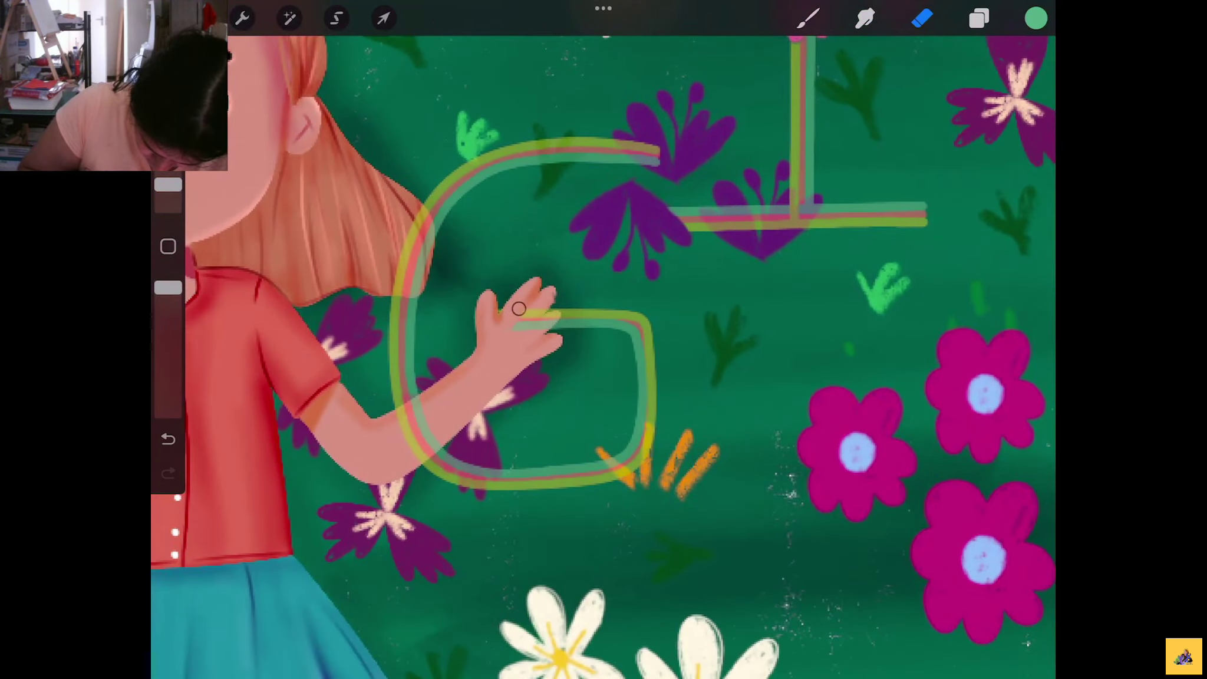
mouse_move(518, 308)
mouse_down()
mouse_move(534, 317)
mouse_move(525, 329)
mouse_up()
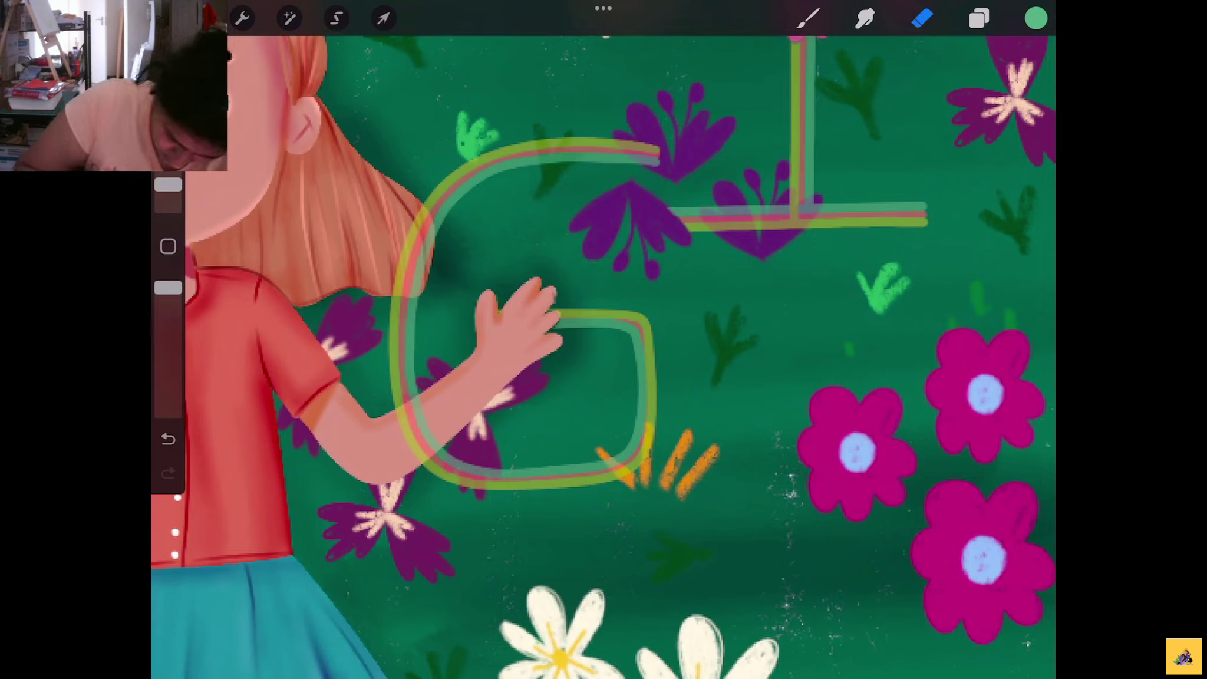
Erase the G's upper-left stripe behind the girl's hair, redoing the stroke after an undo
mouse_move(415, 209)
mouse_down()
mouse_move(429, 252)
mouse_move(418, 241)
mouse_up()
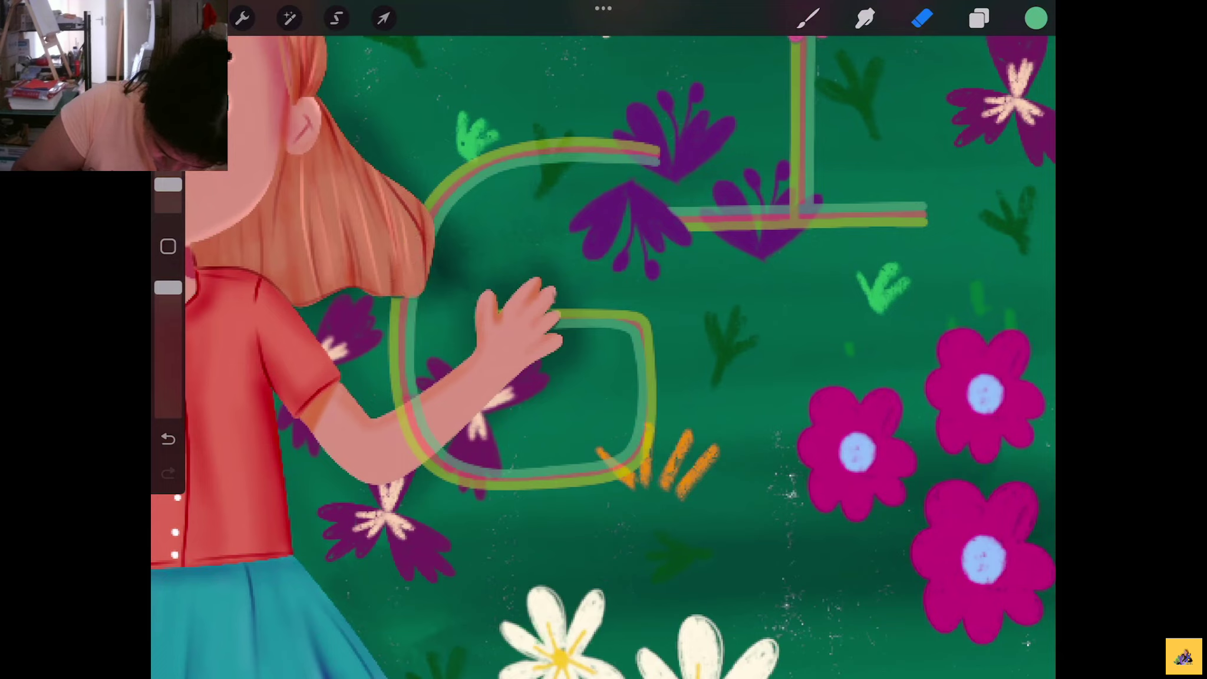
key(ctrl+z)
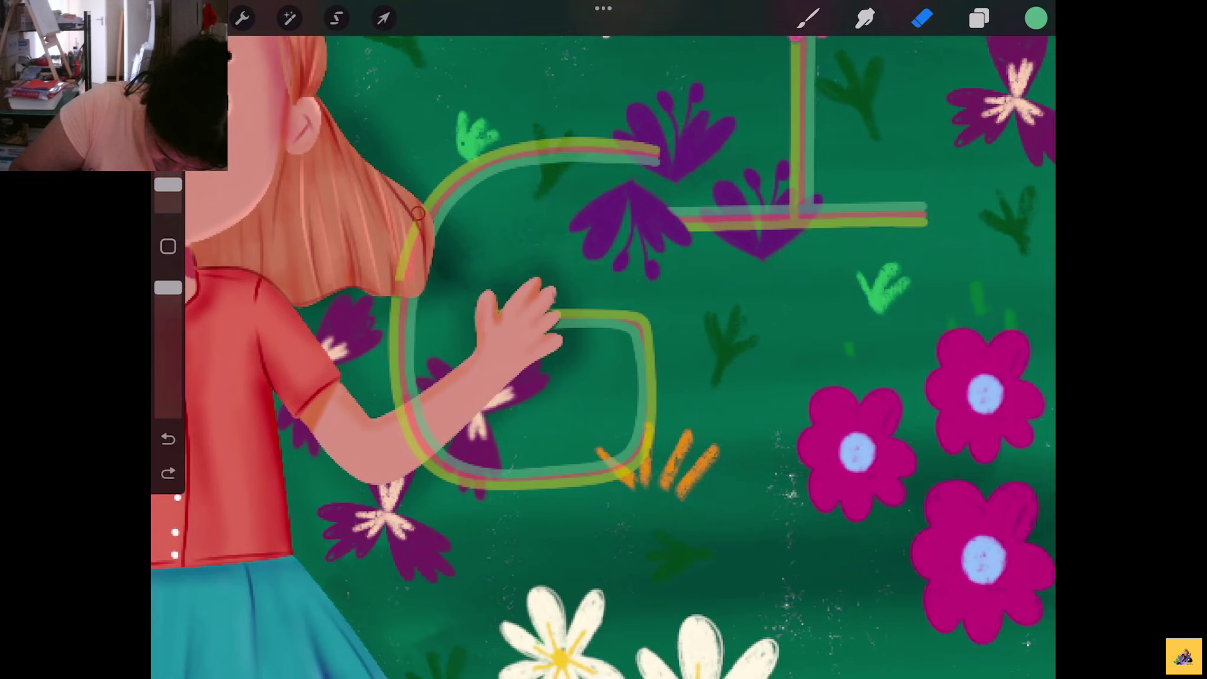
drag(418, 214, 397, 253)
scroll(601, 353, down, 5)
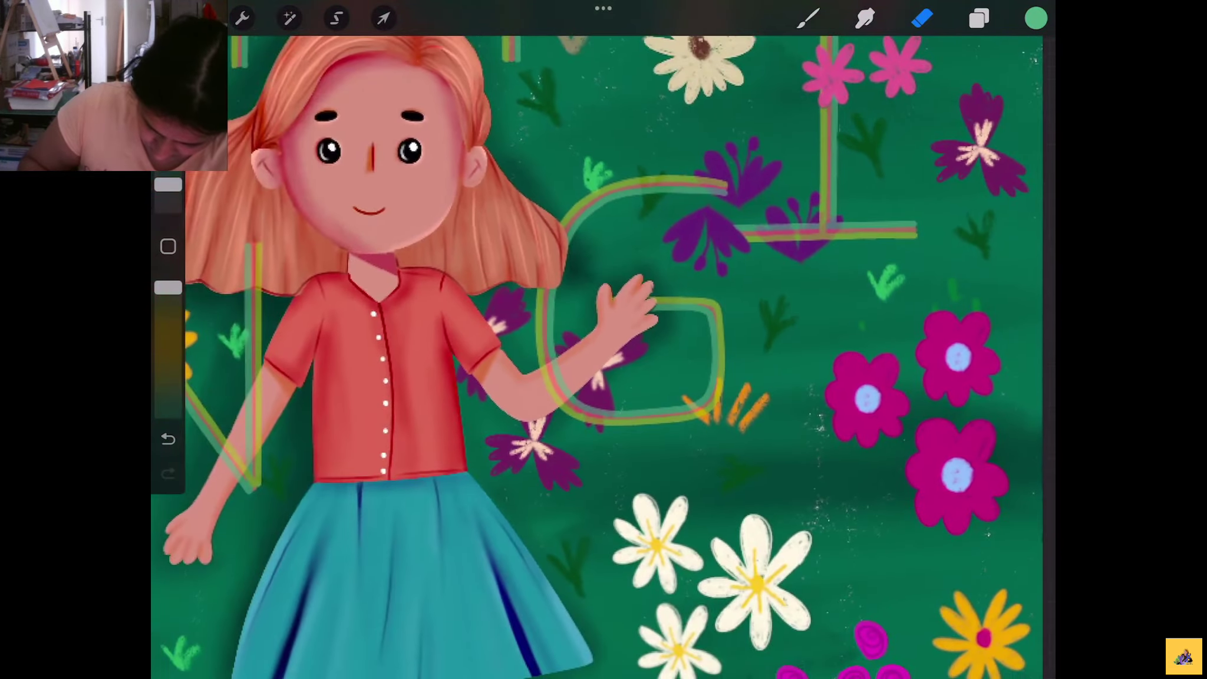
scroll(602, 353, left, 2)
scroll(601, 354, up, 3)
scroll(601, 354, up, 2)
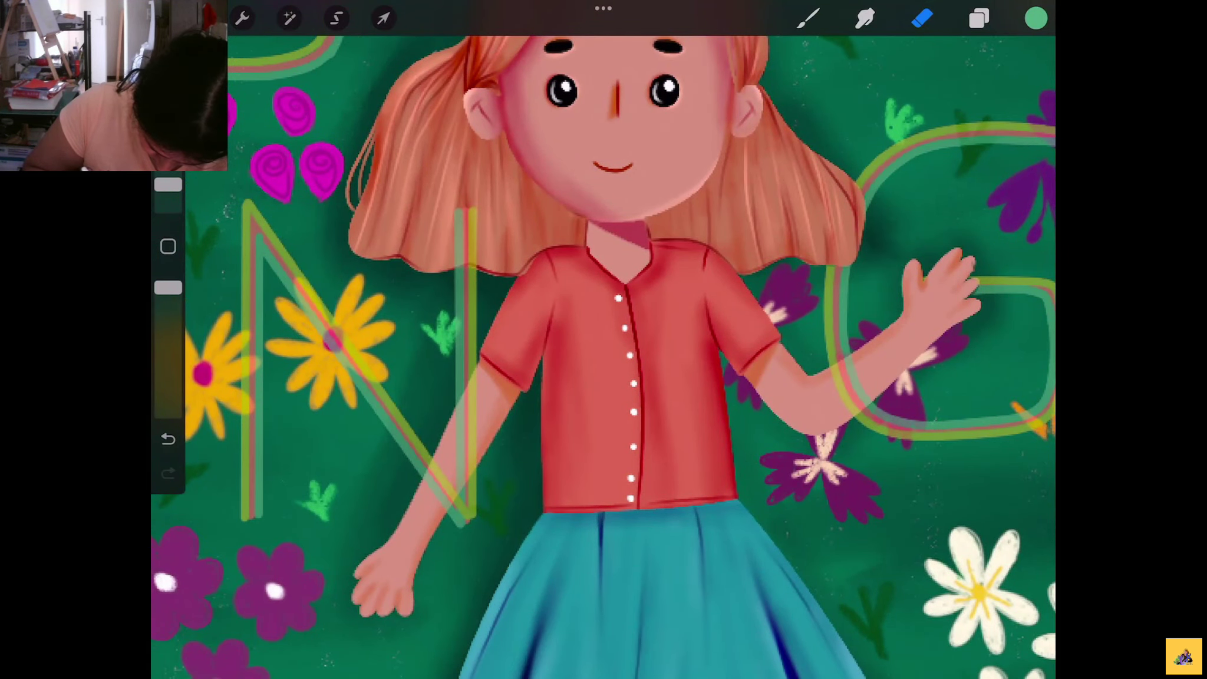
scroll(601, 353, down, 3)
scroll(601, 353, down, 1)
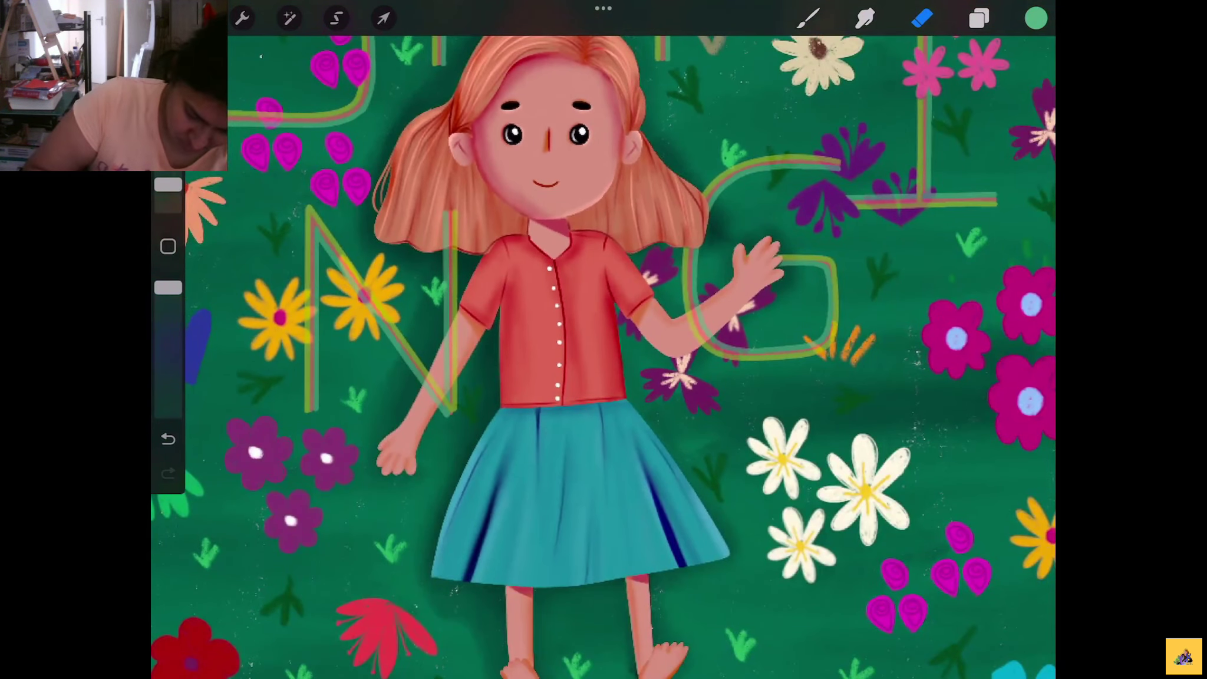
Select both Layer 15 copies and nudge the lassoed N slightly down and right
click(979, 18)
drag(825, 243, 943, 243)
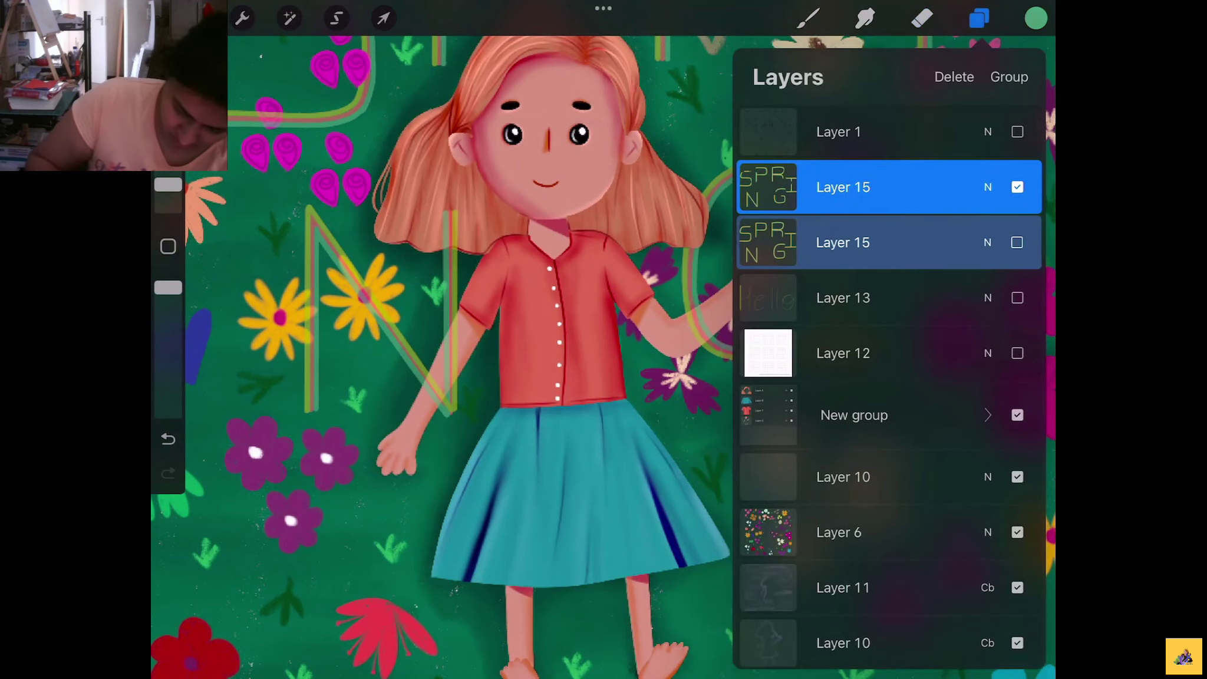
click(336, 19)
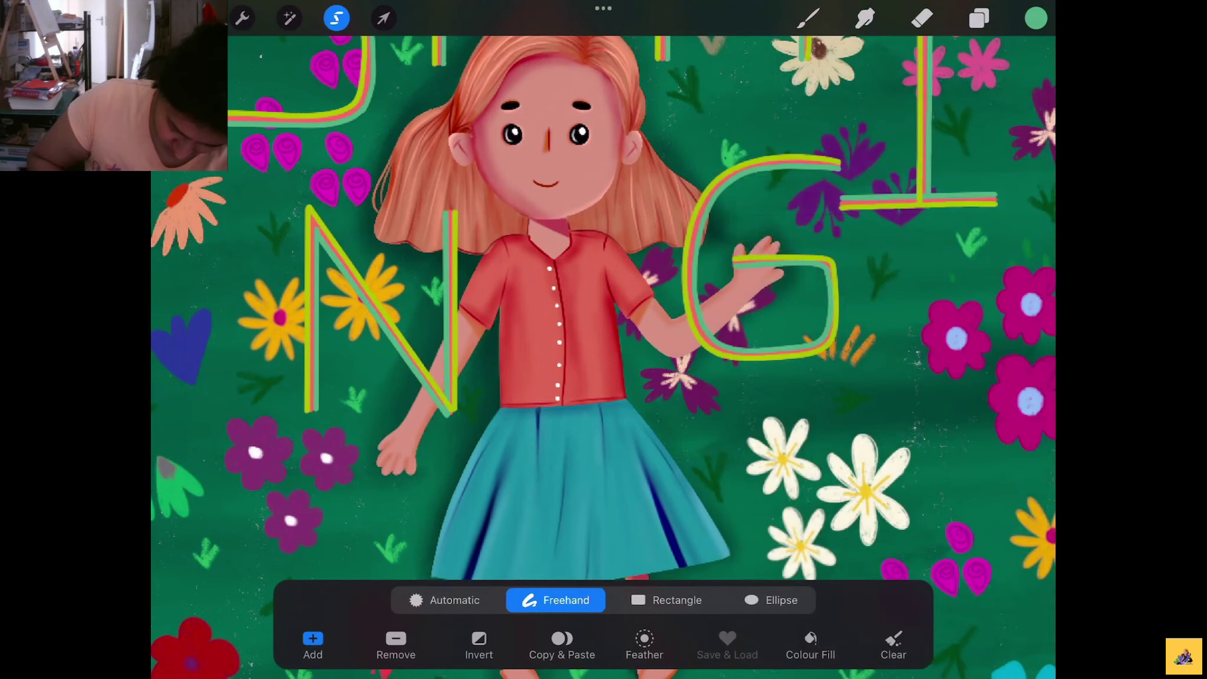
mouse_move(445, 458)
mouse_down()
mouse_move(307, 468)
mouse_move(439, 463)
mouse_up()
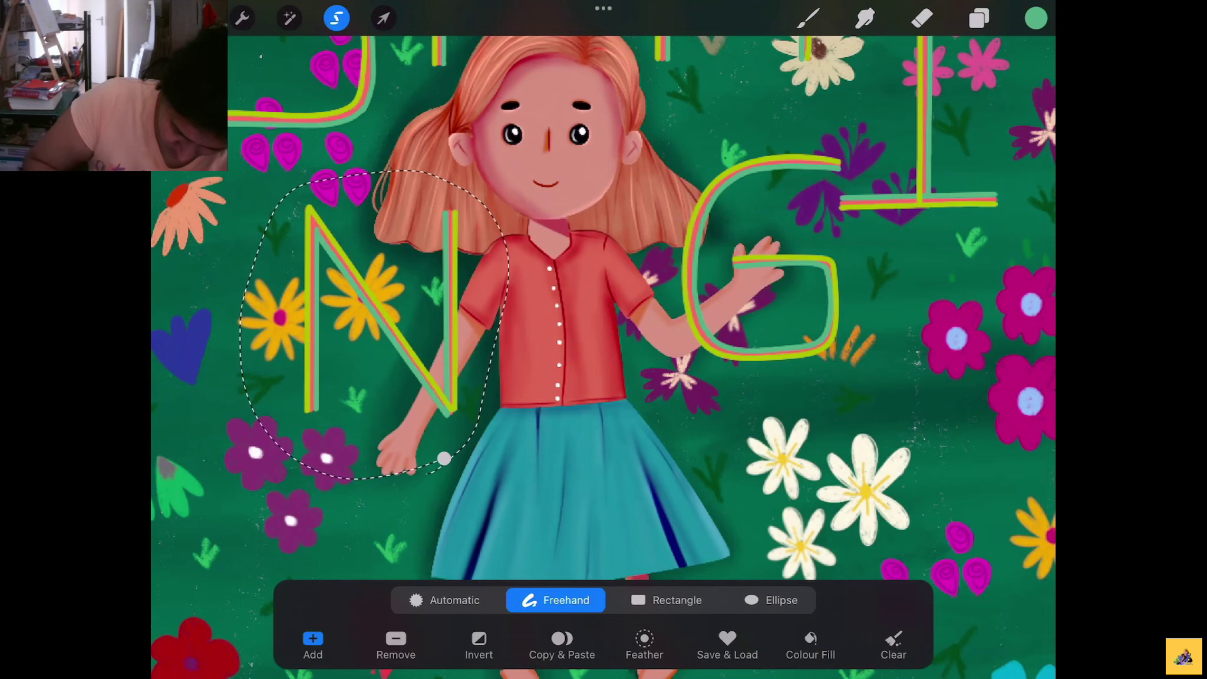
click(383, 18)
drag(383, 313, 390, 322)
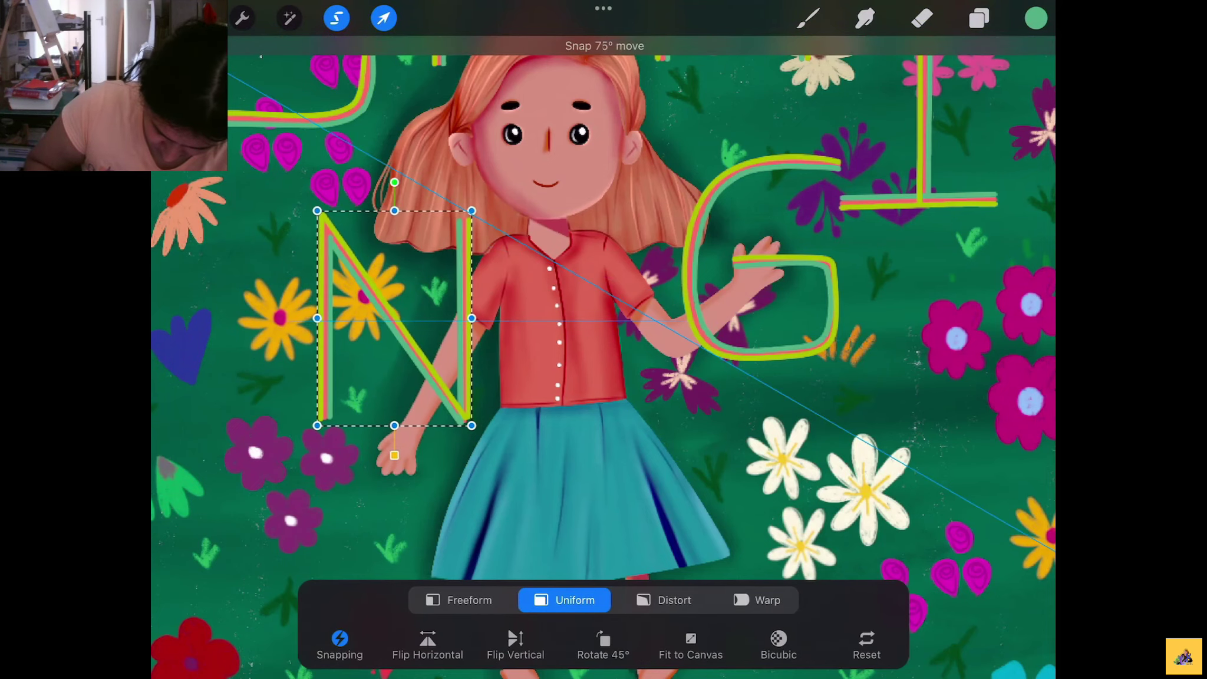
click(978, 18)
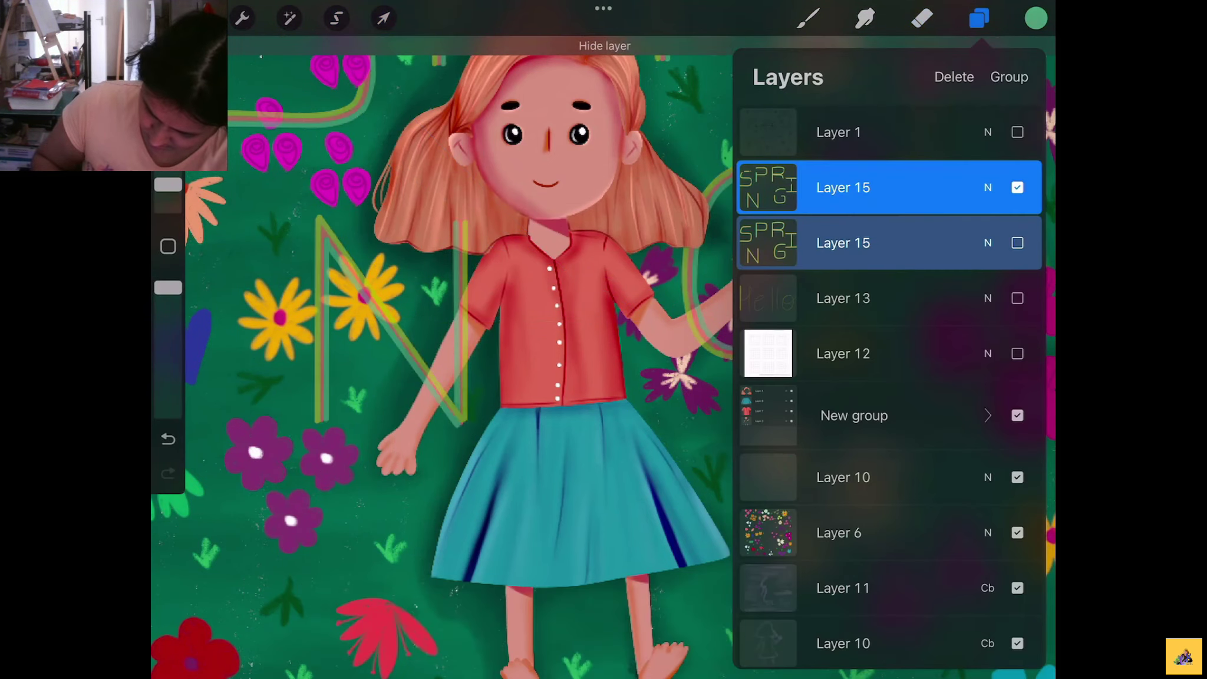
click(922, 18)
scroll(431, 410, up, 5)
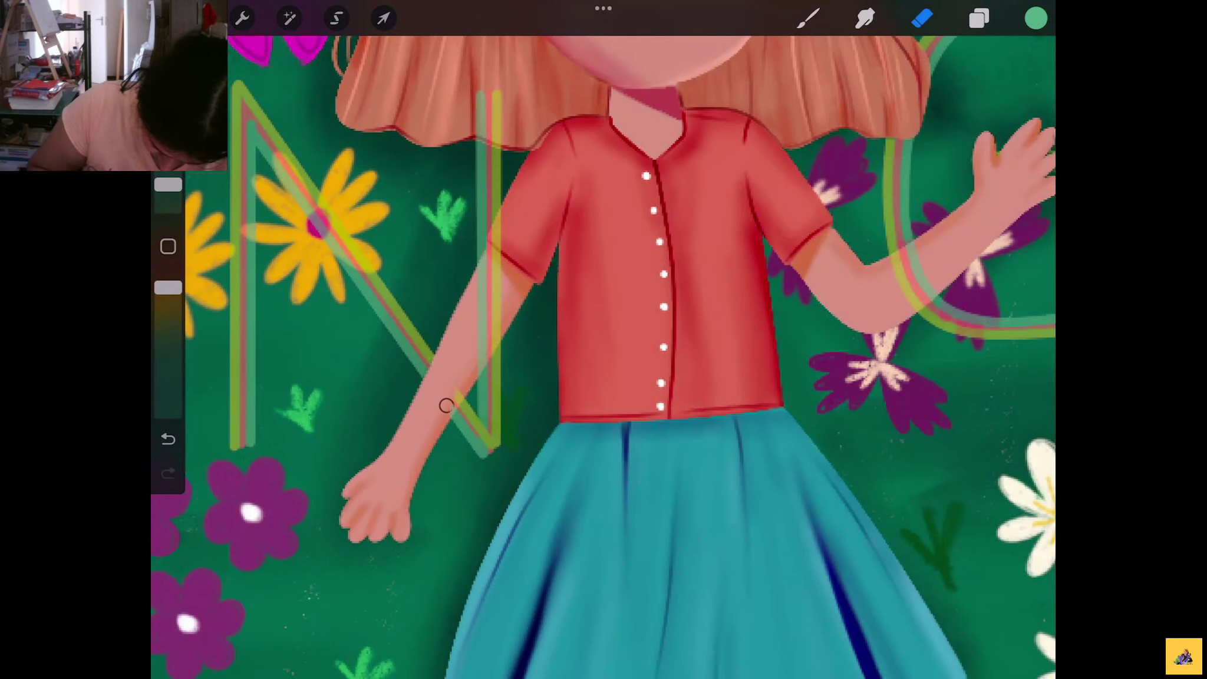
scroll(472, 354, down, 5)
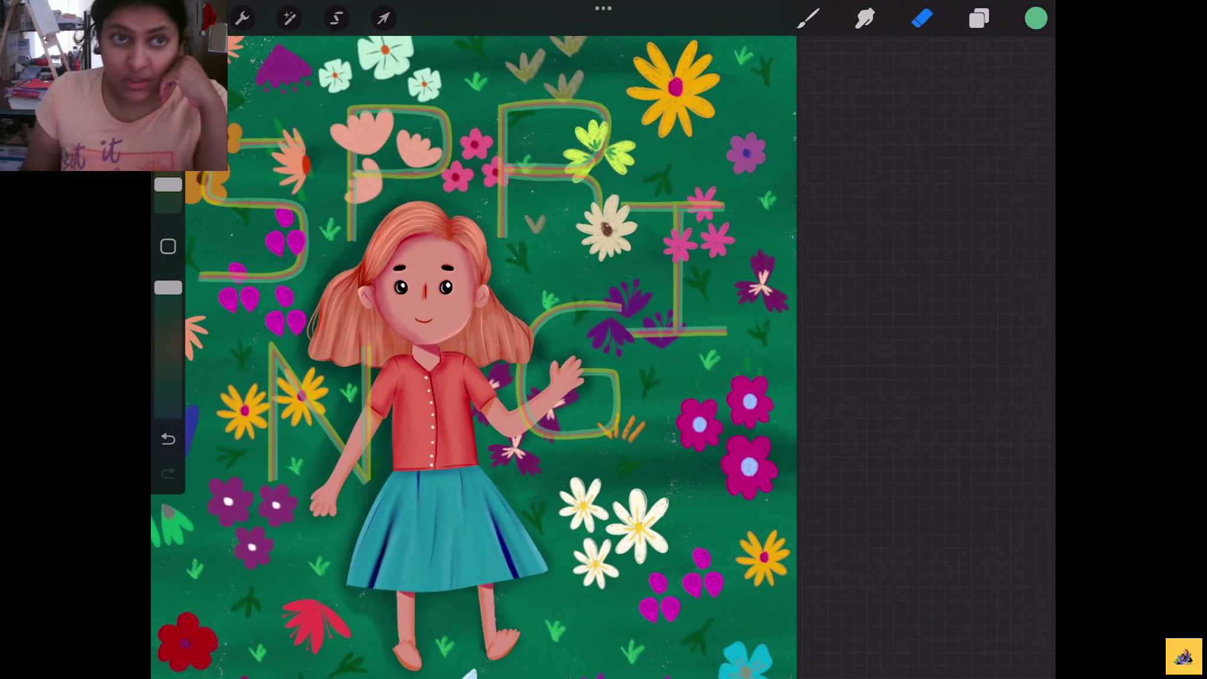
Raise Layer 15's opacity to maximum
click(978, 18)
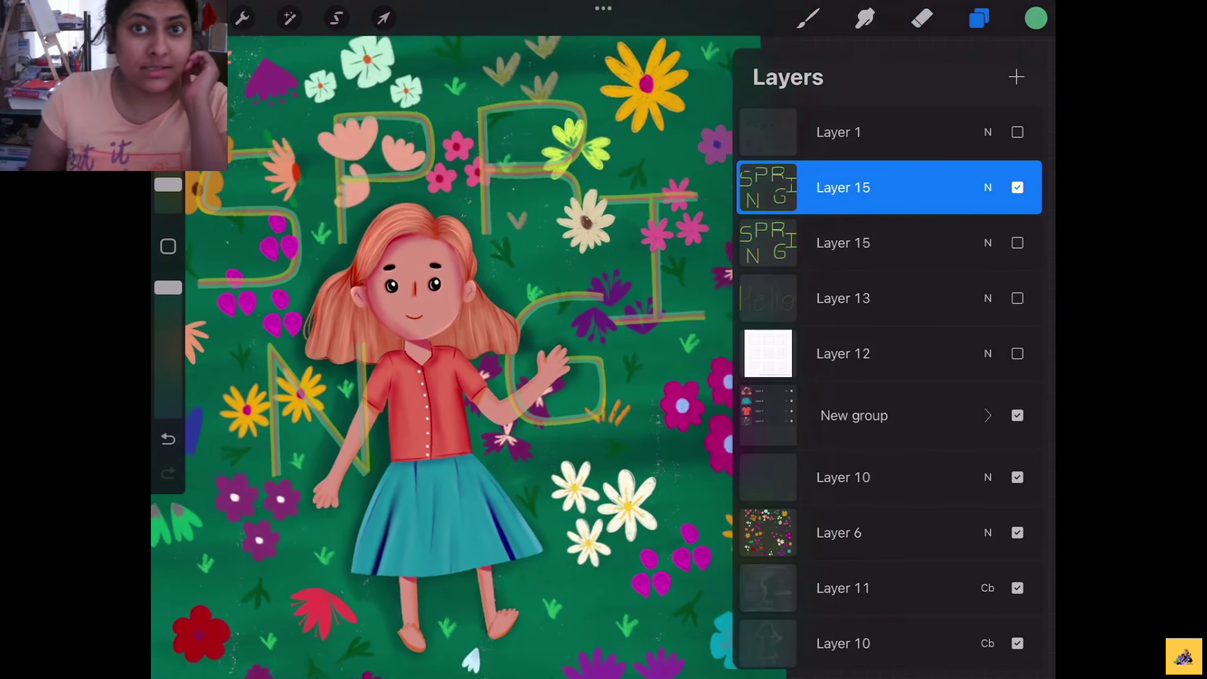
click(987, 187)
drag(943, 251, 1029, 251)
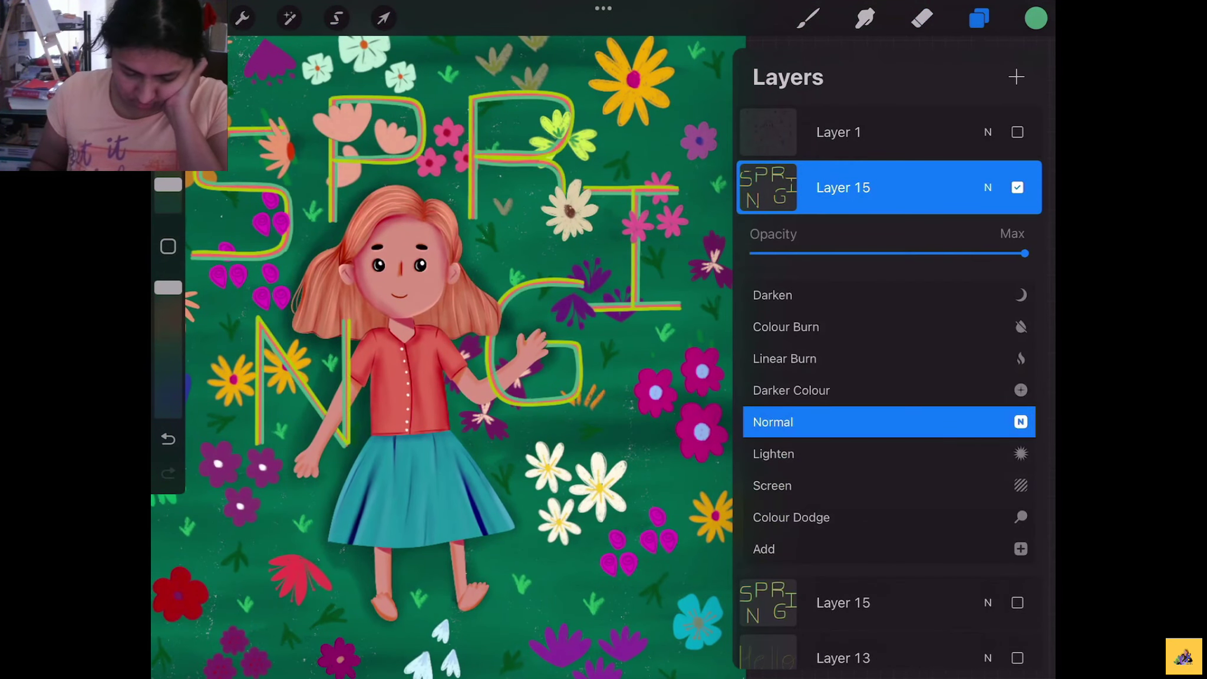
click(988, 188)
scroll(465, 398, down, 5)
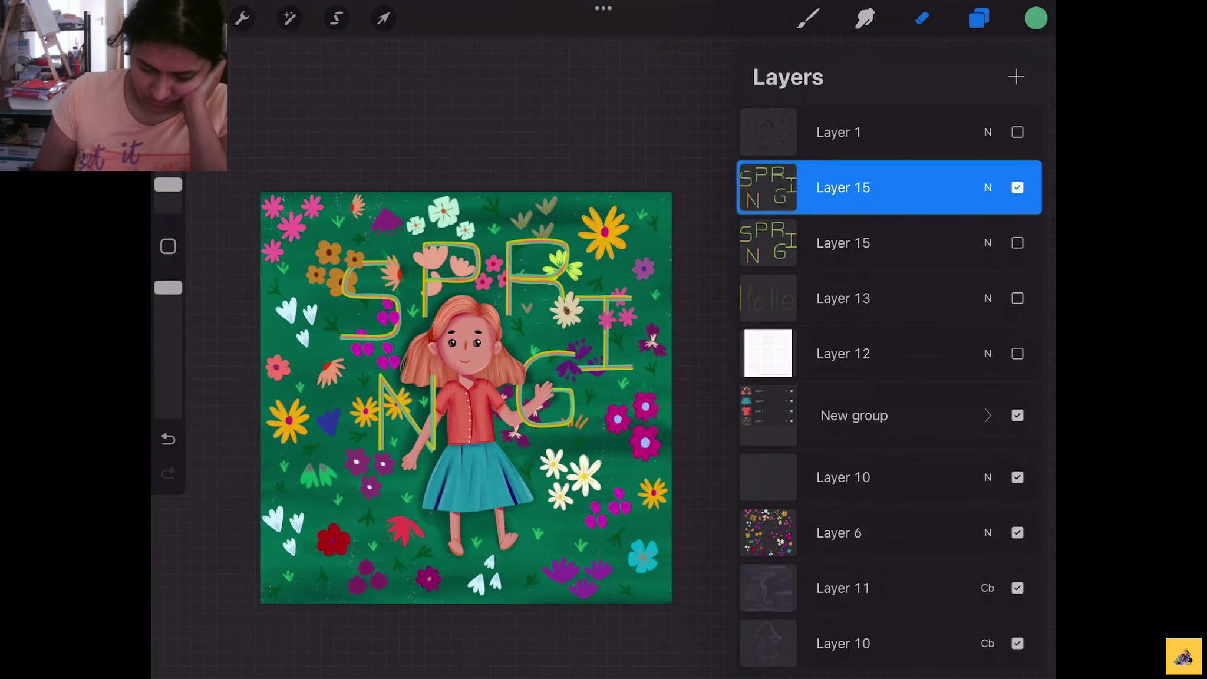
Lower the lettering layer's opacity to 57%
click(922, 18)
click(978, 18)
click(987, 188)
drag(1029, 253, 908, 253)
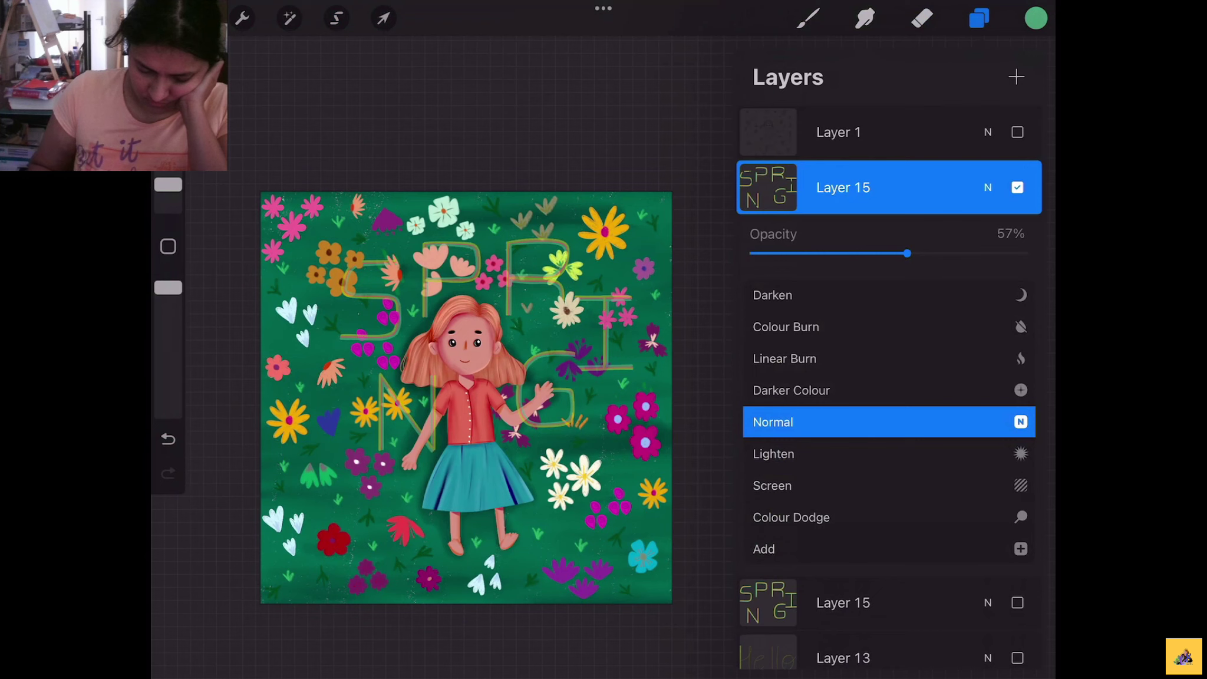
click(987, 188)
scroll(466, 398, up, 5)
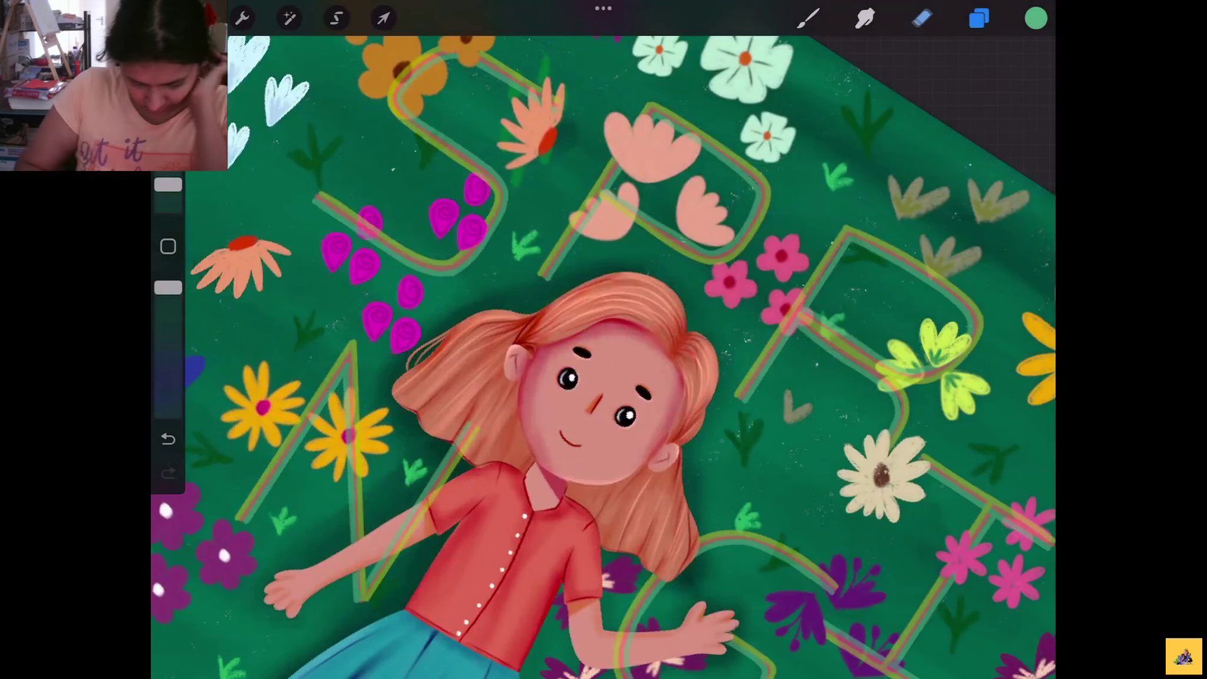
click(922, 18)
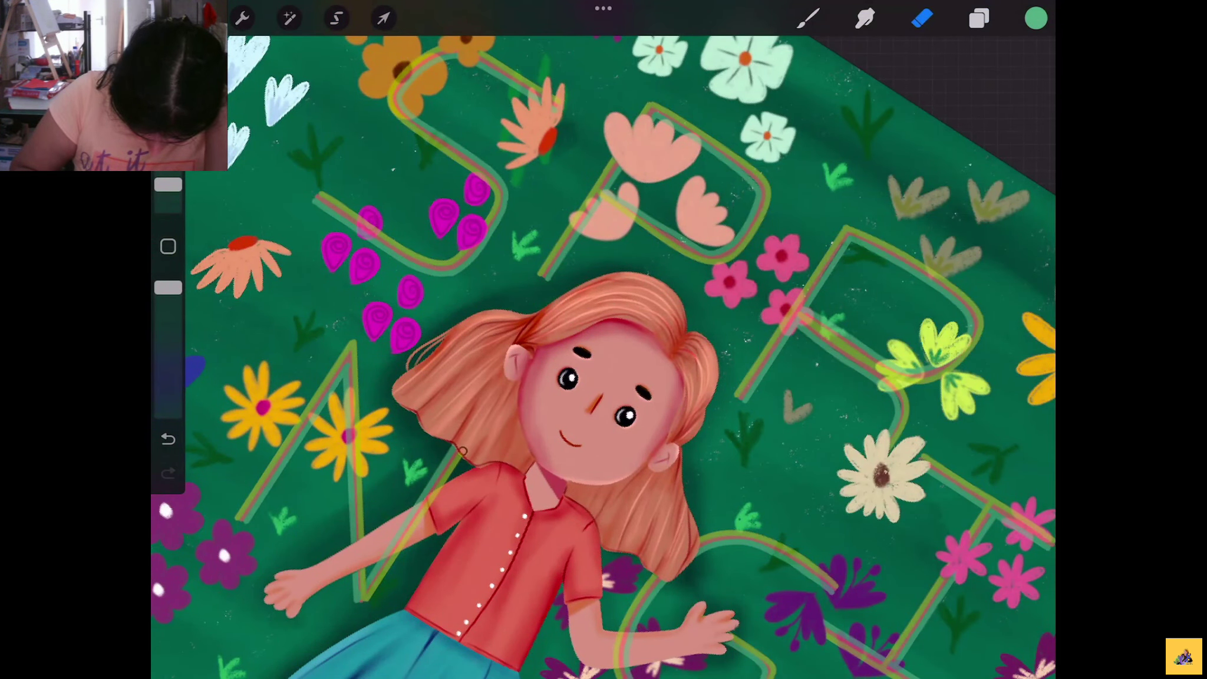
scroll(603, 353, down, 5)
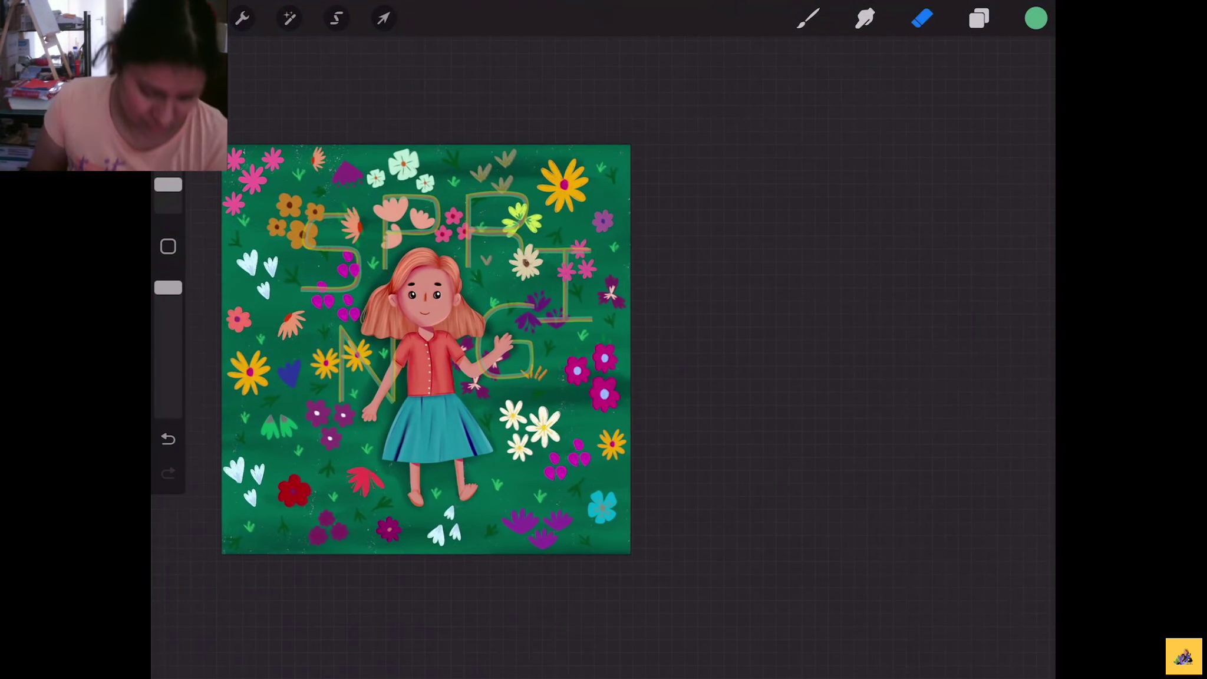
click(979, 19)
Set the lettering layer's opacity back to full
click(987, 188)
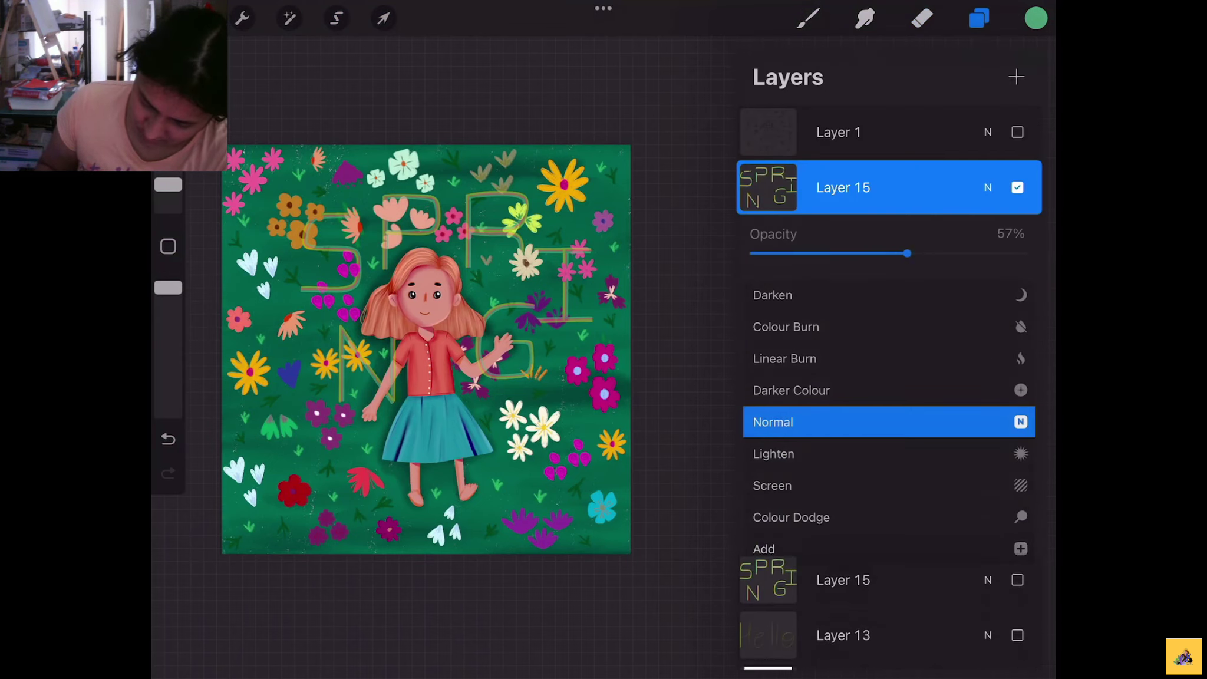
drag(907, 253, 1024, 253)
click(988, 187)
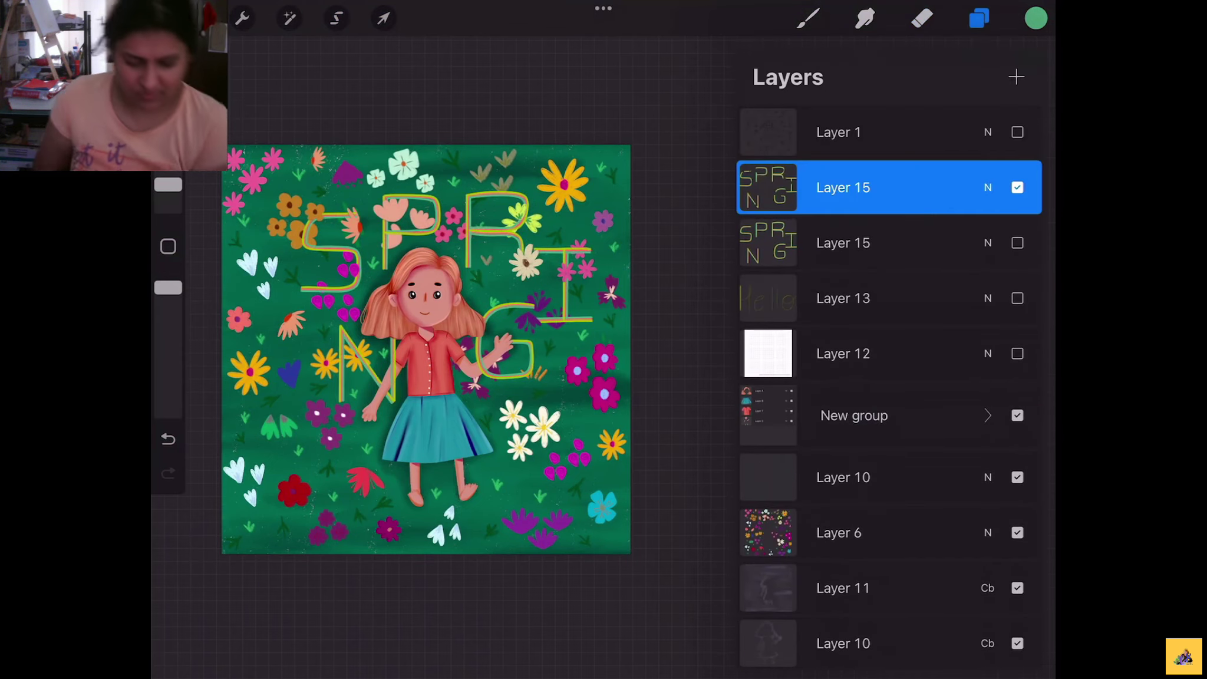
scroll(426, 348, down, 2)
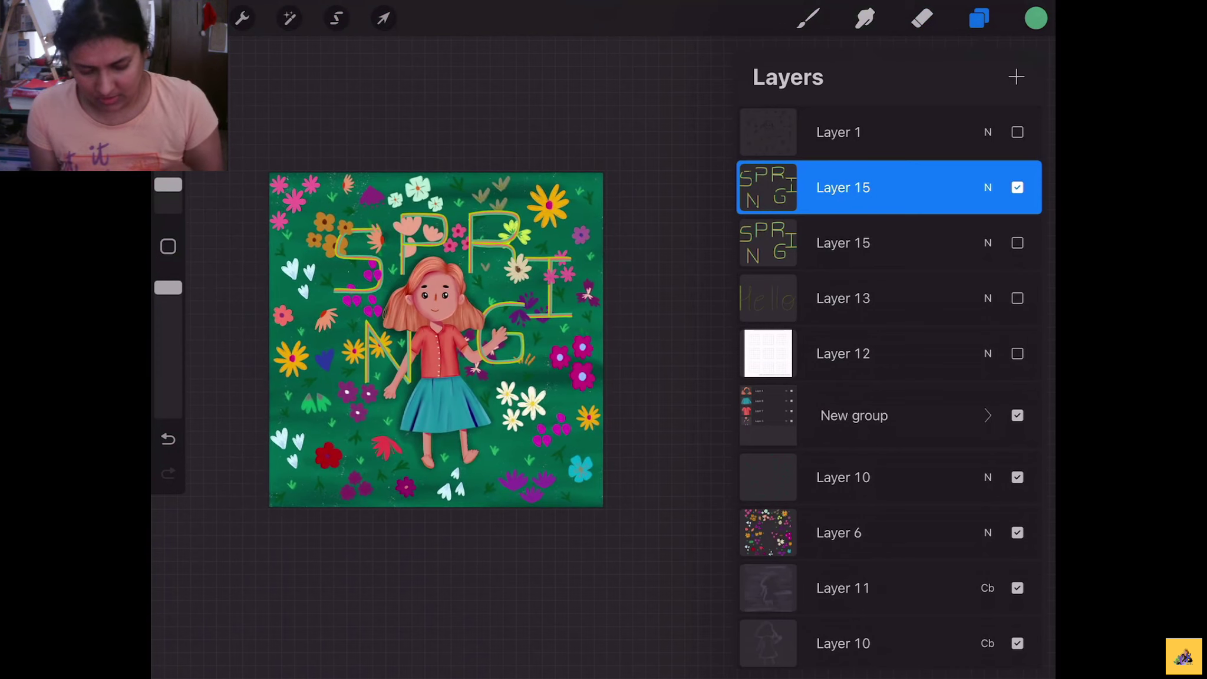
Show the second SPRING copy, move it down above Layer 8, and hide the top copy
click(1017, 243)
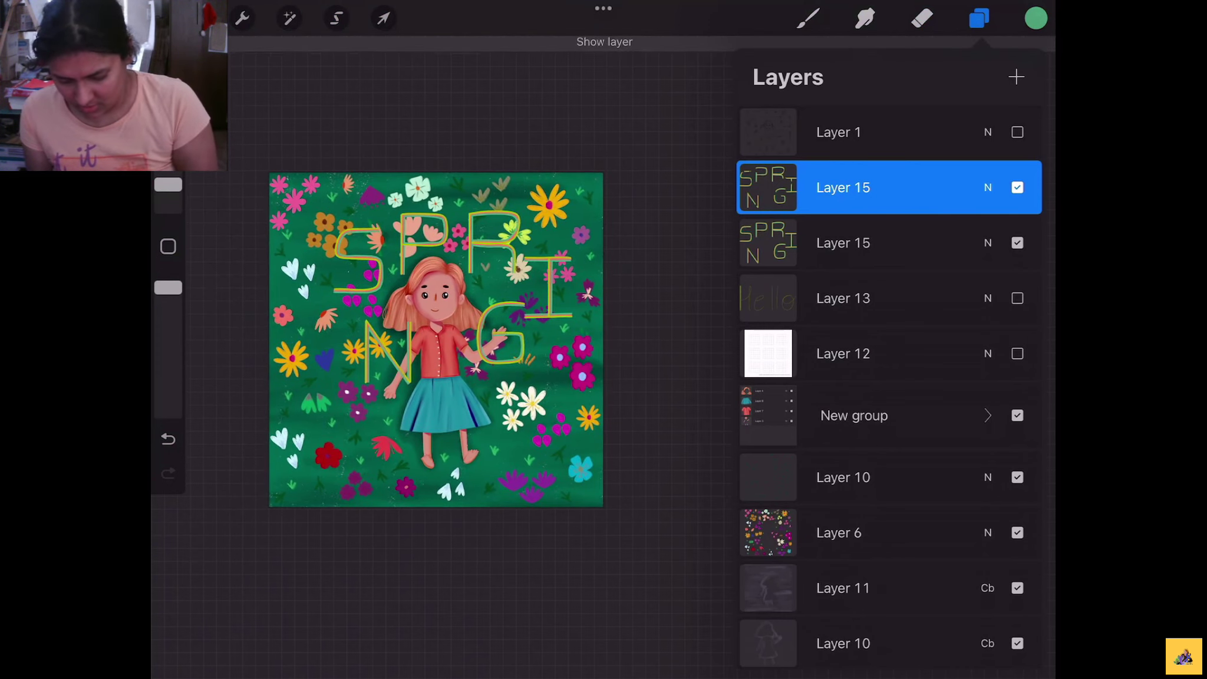
click(843, 243)
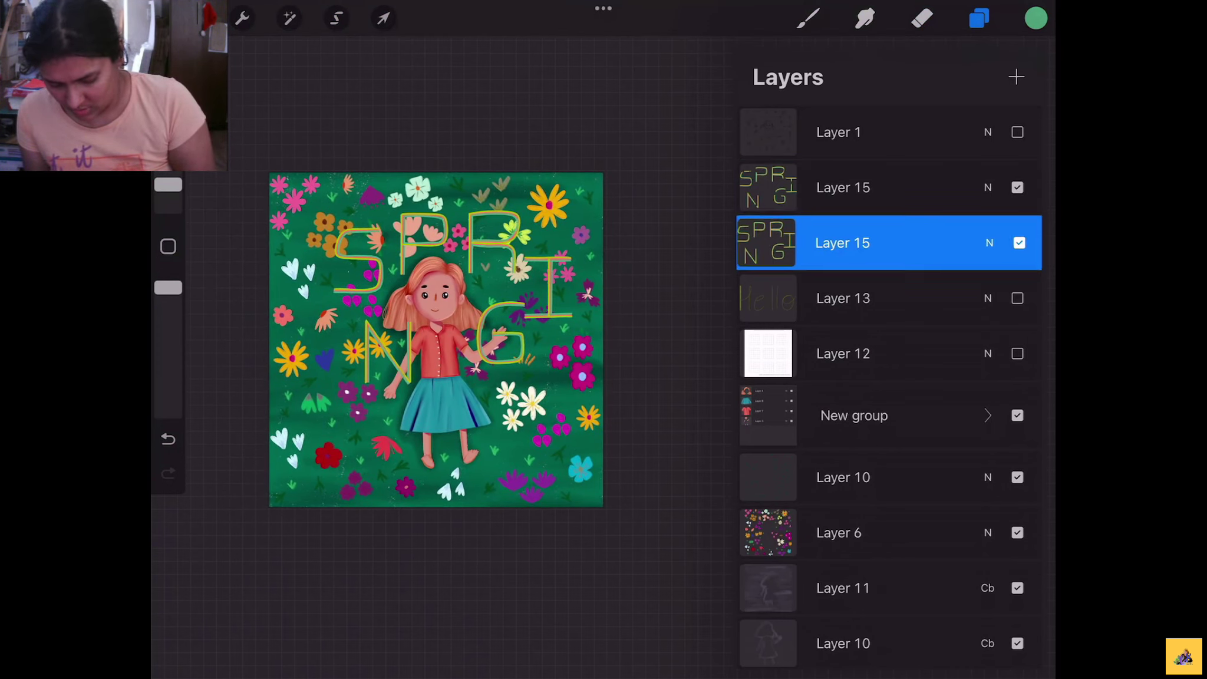
drag(843, 242, 878, 621)
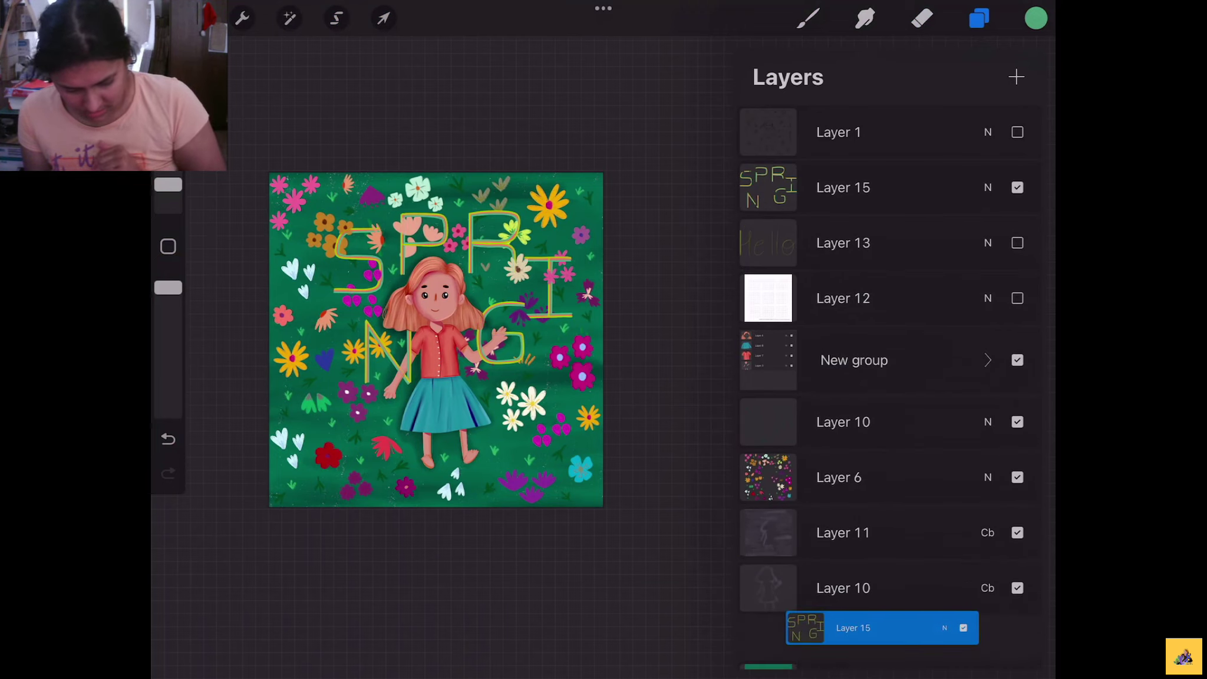
drag(878, 621, 882, 628)
click(1017, 187)
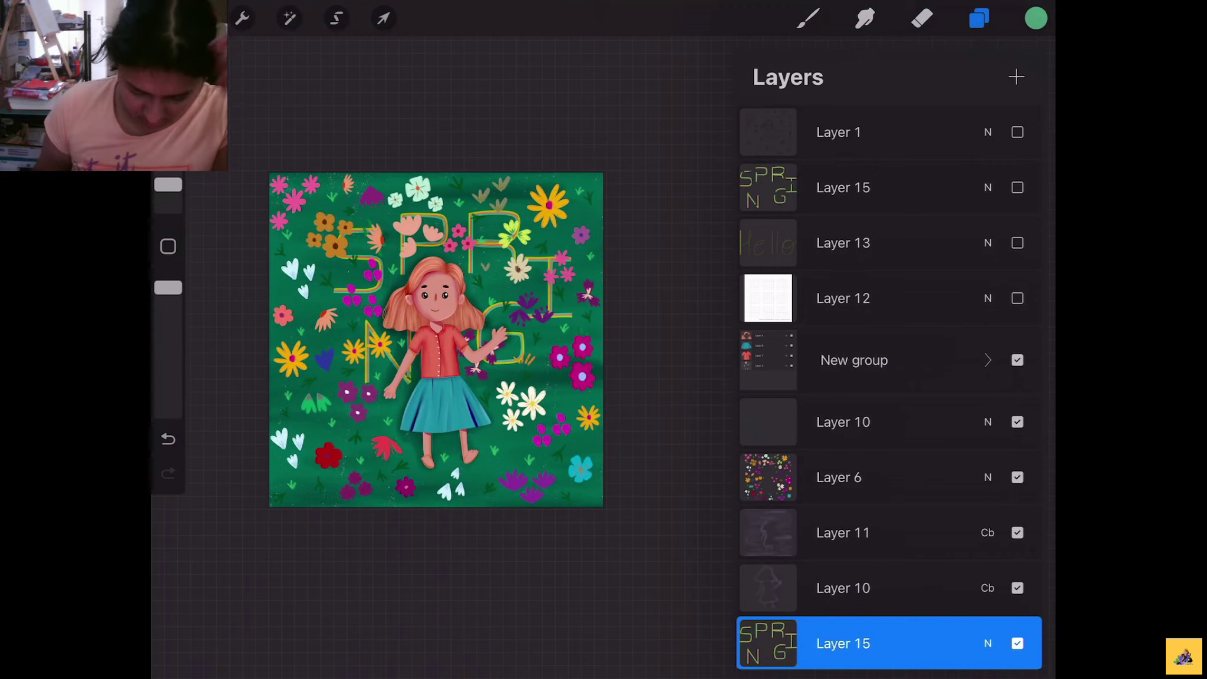
scroll(888, 378, down, 2)
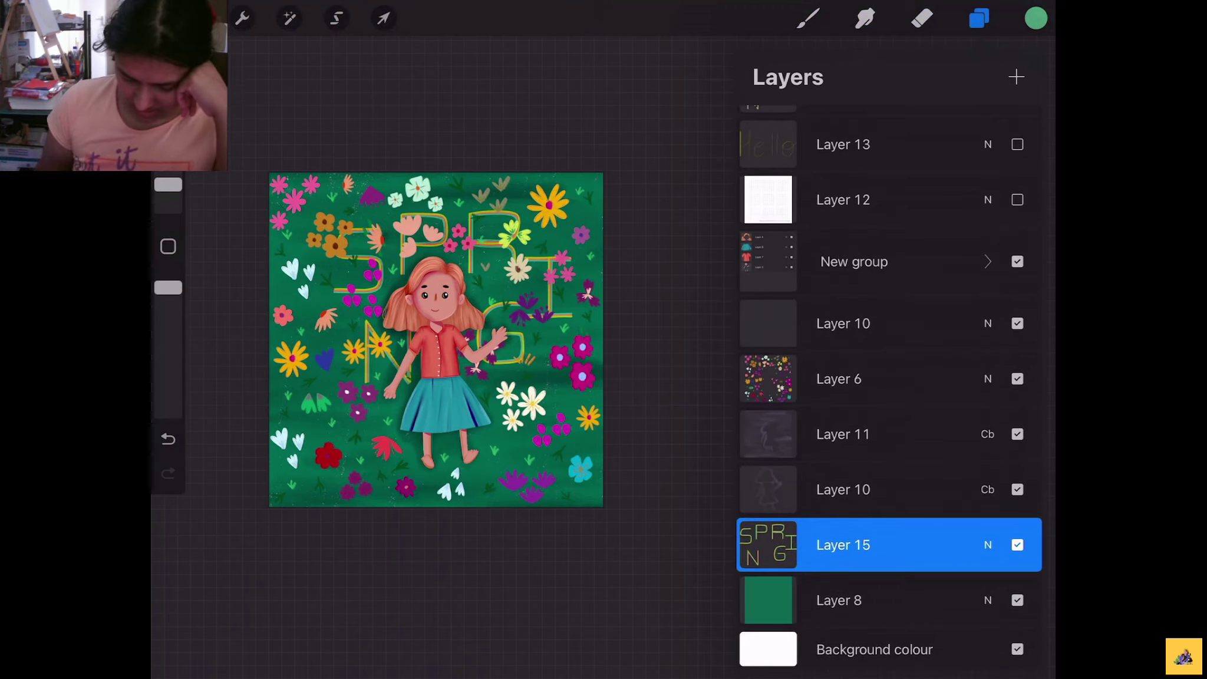
Add Layer 16 above Layer 8 in Colour Burn mode and pick purple from a palette
click(843, 600)
click(1016, 77)
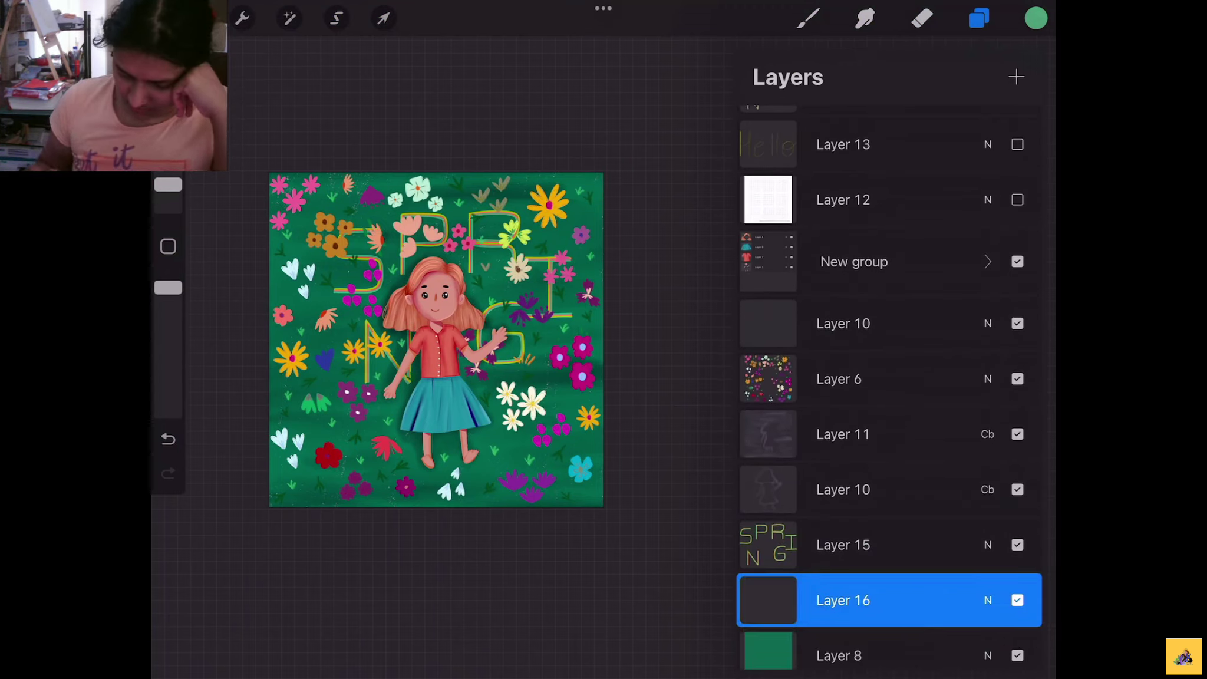
click(988, 600)
click(825, 547)
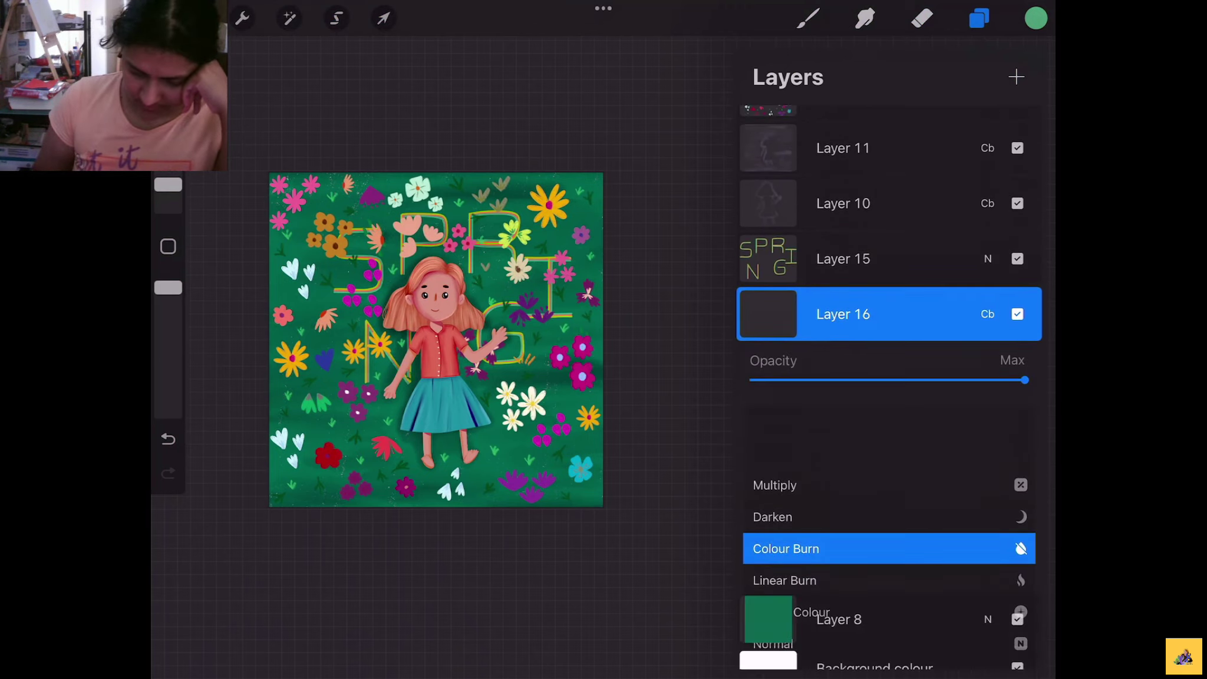
click(994, 313)
click(1036, 18)
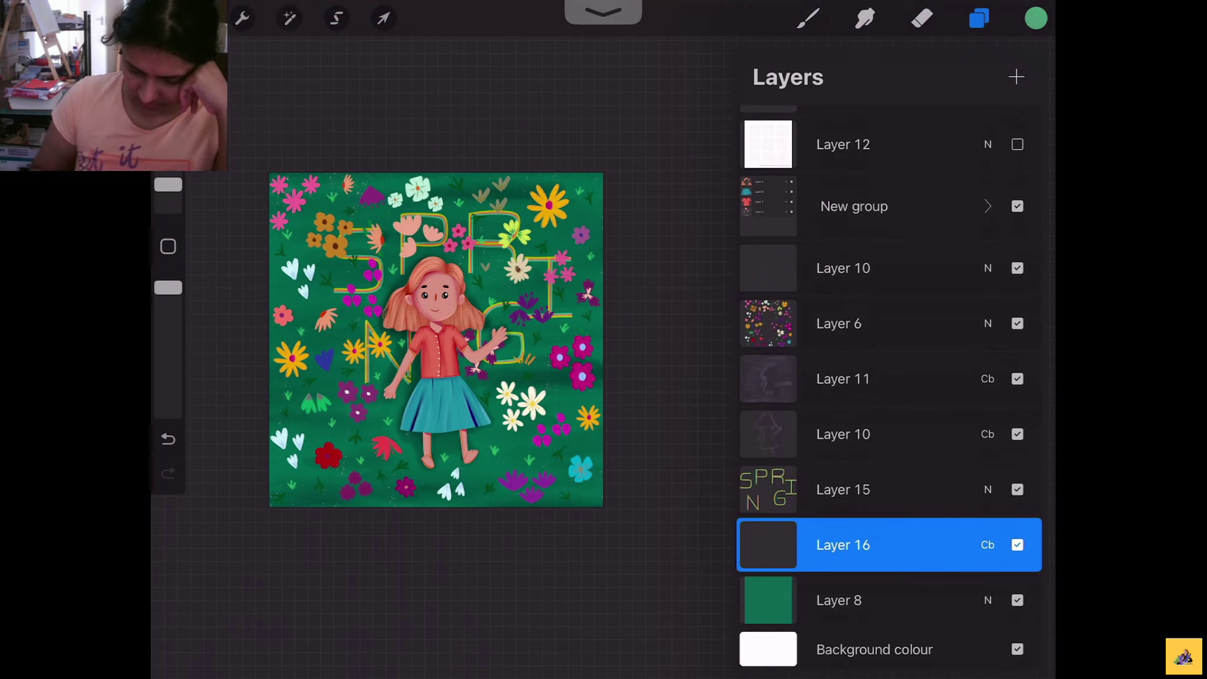
scroll(893, 354, down, 10)
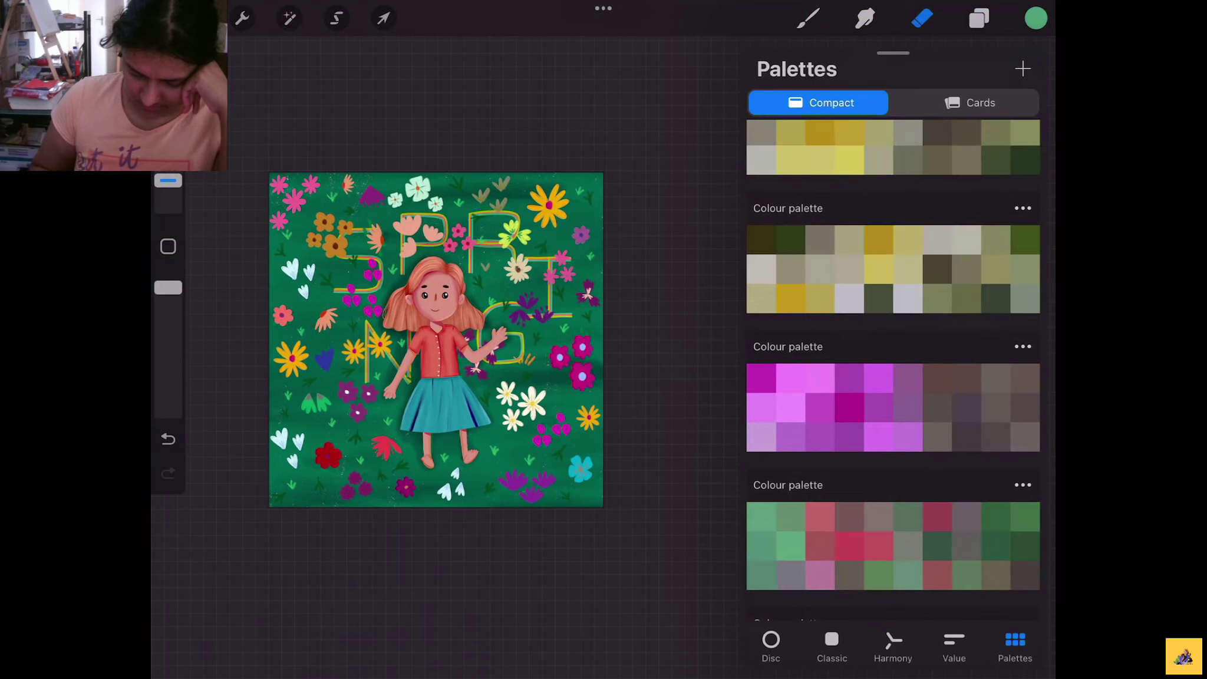
scroll(893, 354, up, 10)
click(760, 204)
Choose the Gouache 1 brush from the My Fav brush set
click(808, 17)
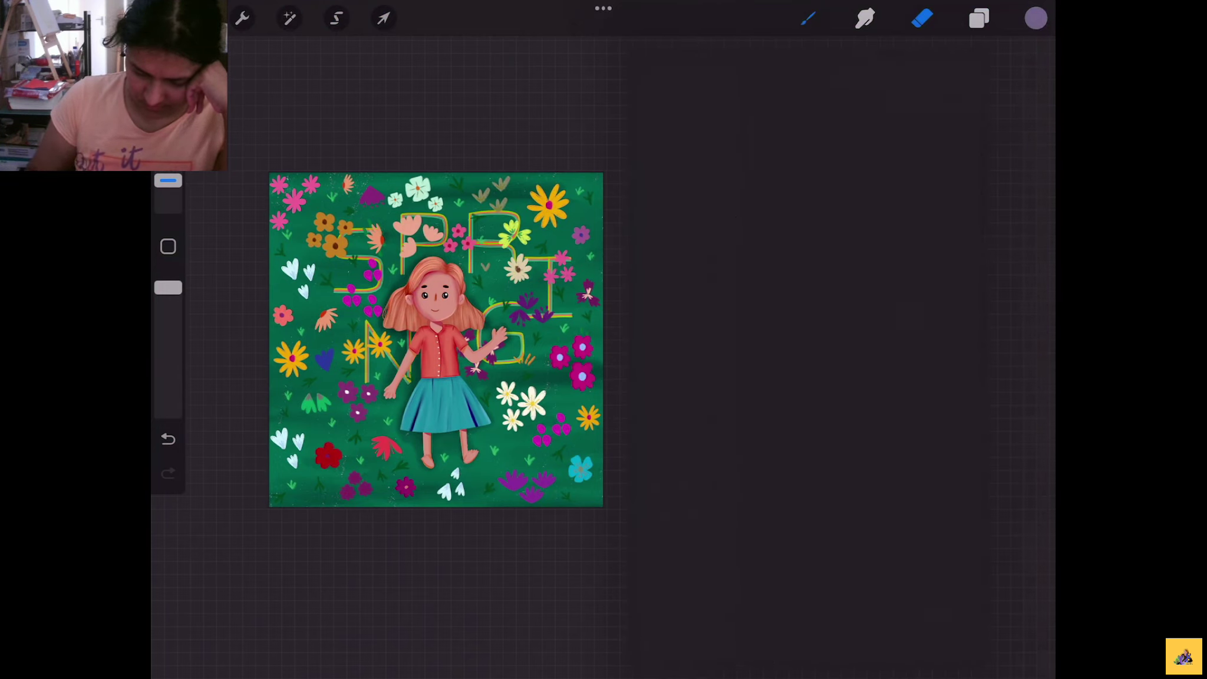
scroll(704, 377, up, 10)
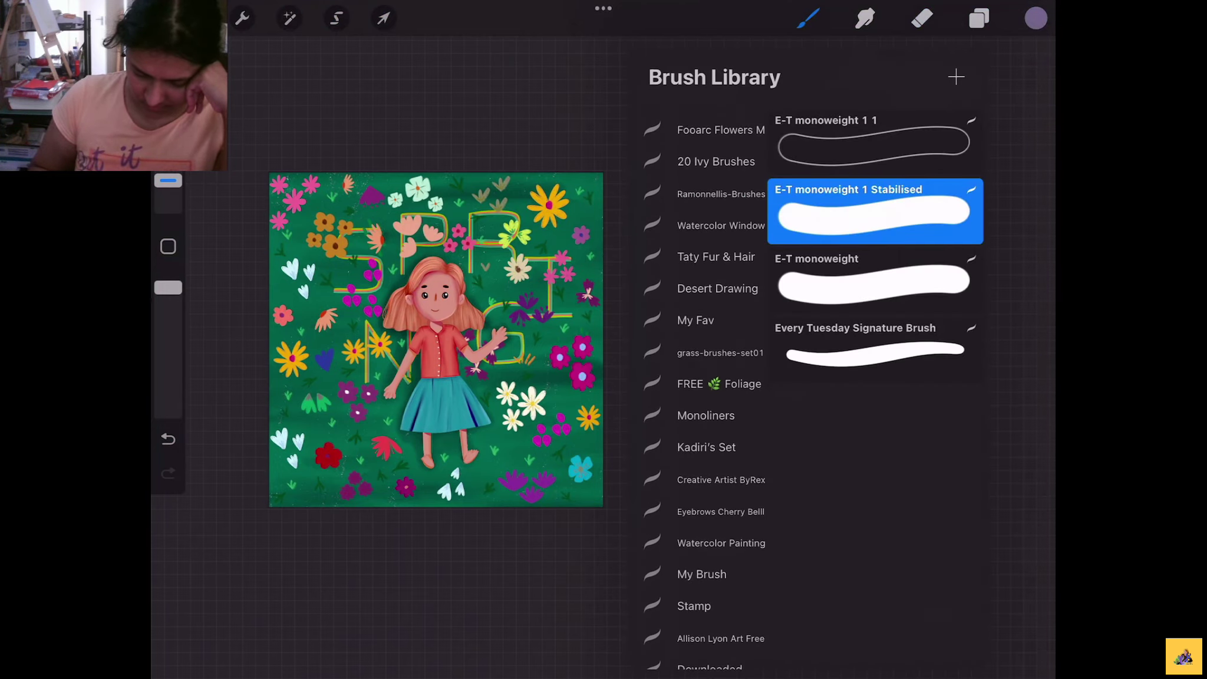
click(696, 320)
click(875, 319)
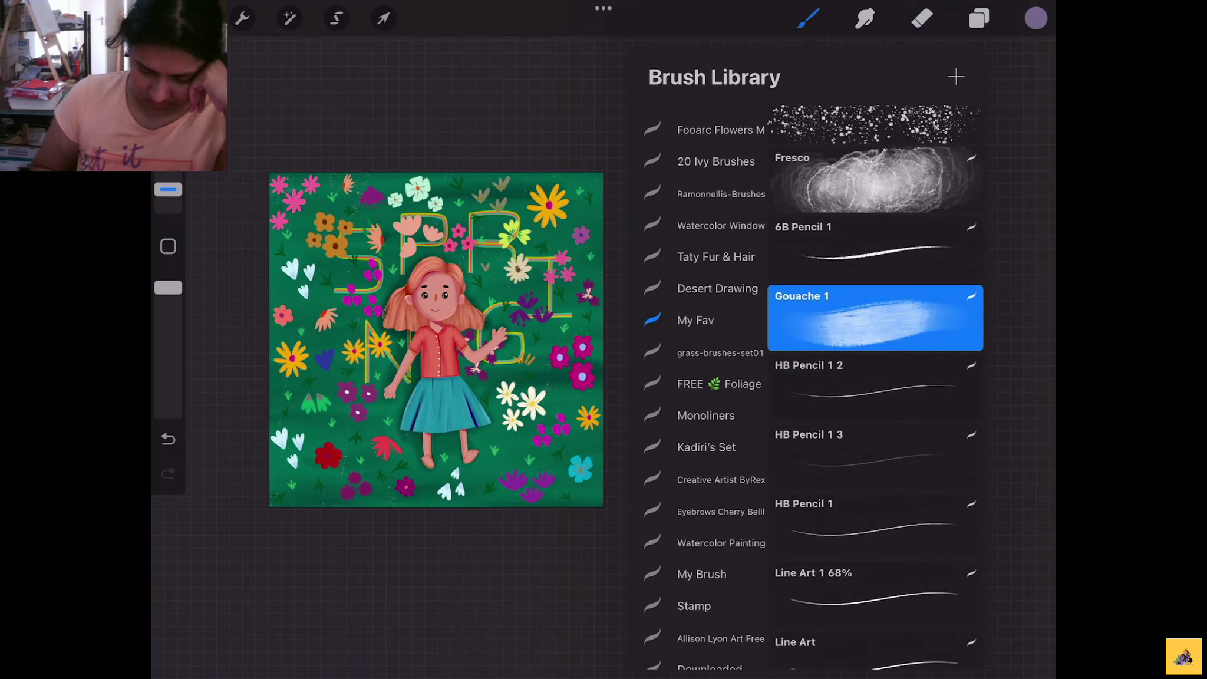
scroll(436, 340, up, 3)
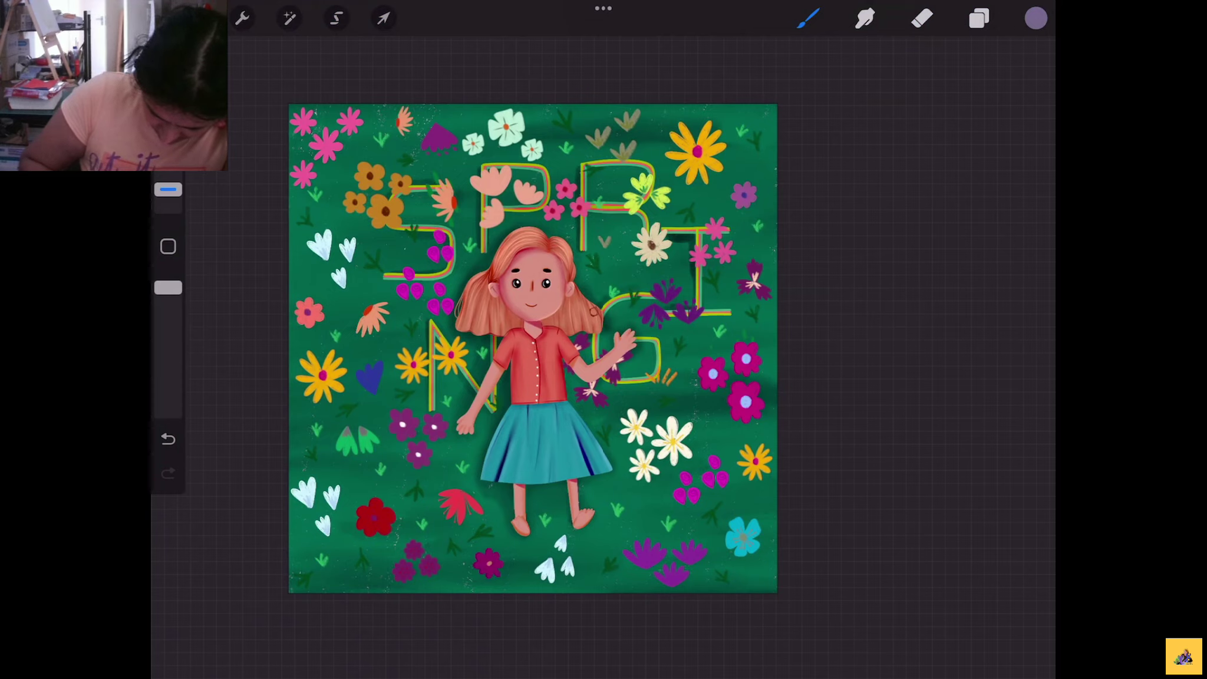
Smudge the shadow near the R at 3% size, undoing one stray smudge
key(s)
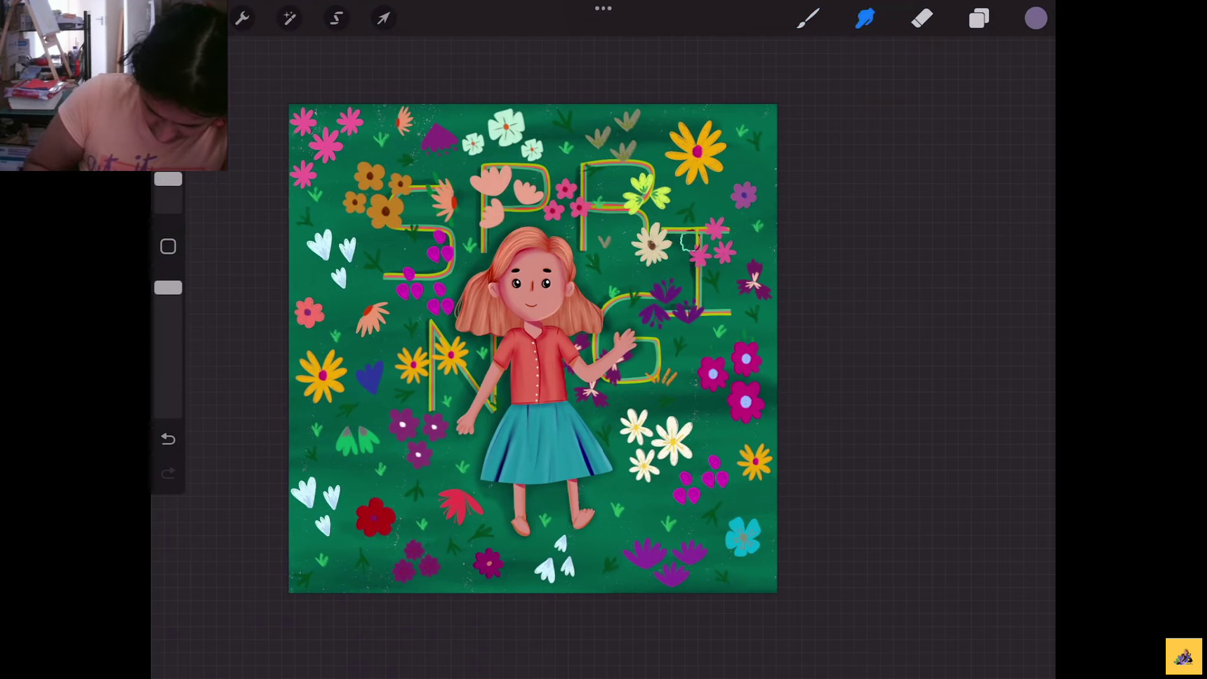
key(ctrl+z)
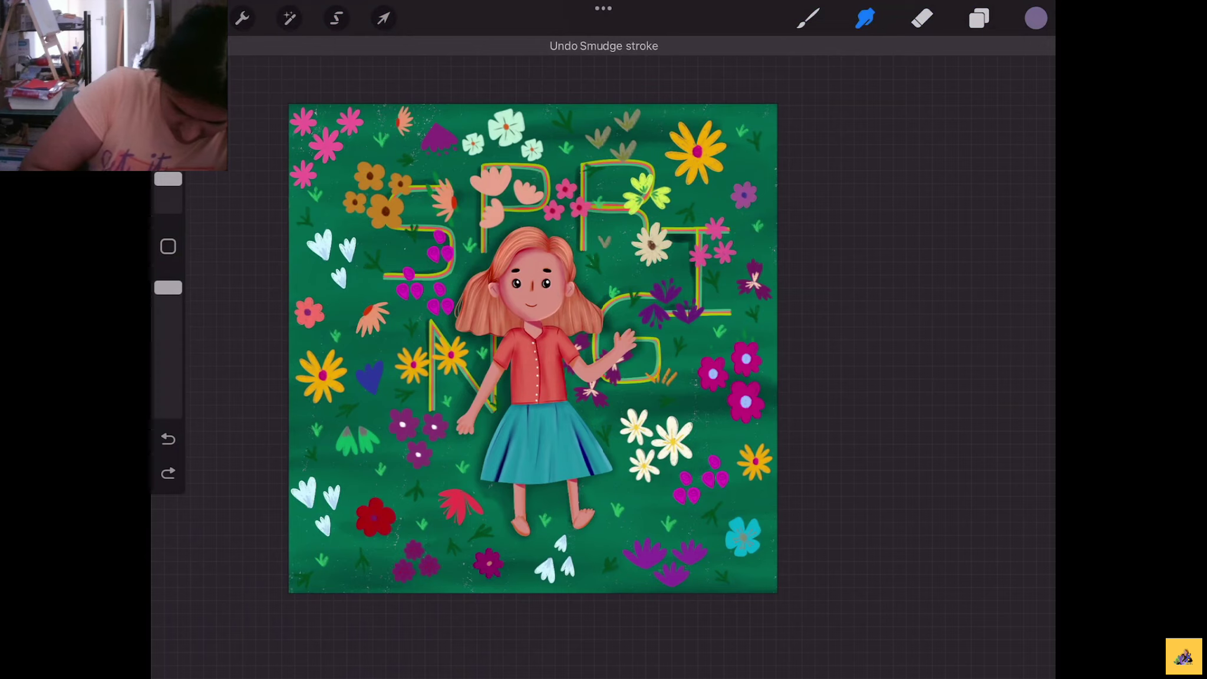
drag(168, 178, 168, 185)
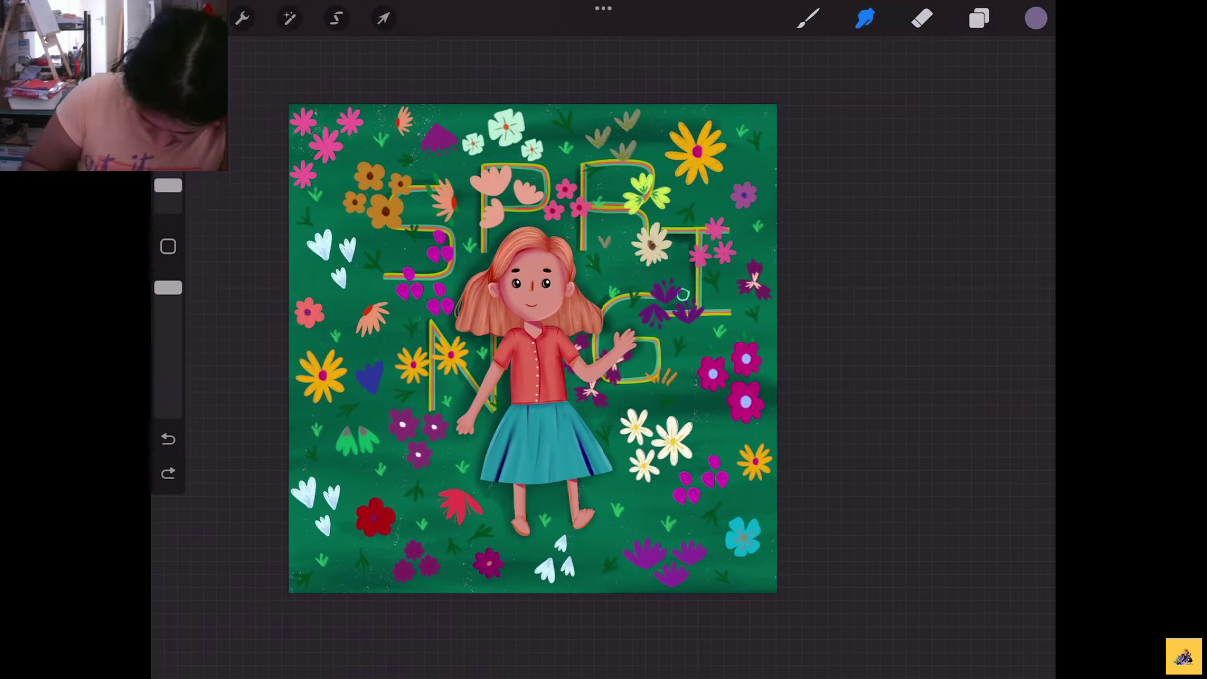
drag(581, 203, 578, 223)
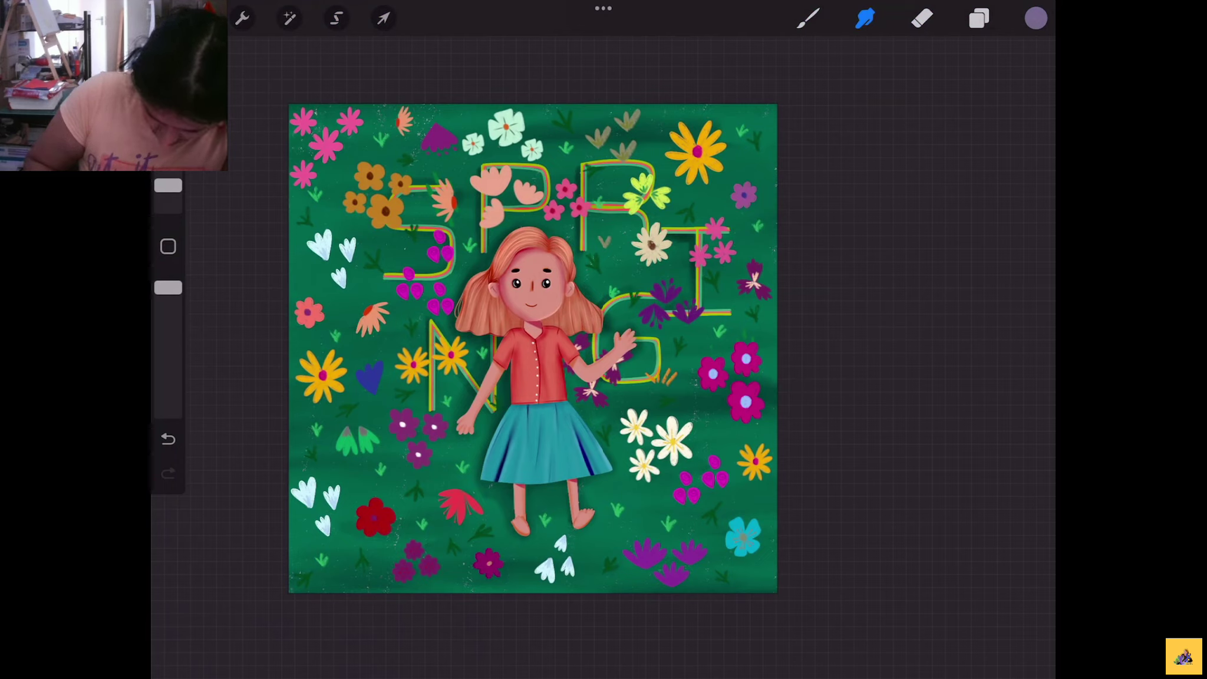
key(b)
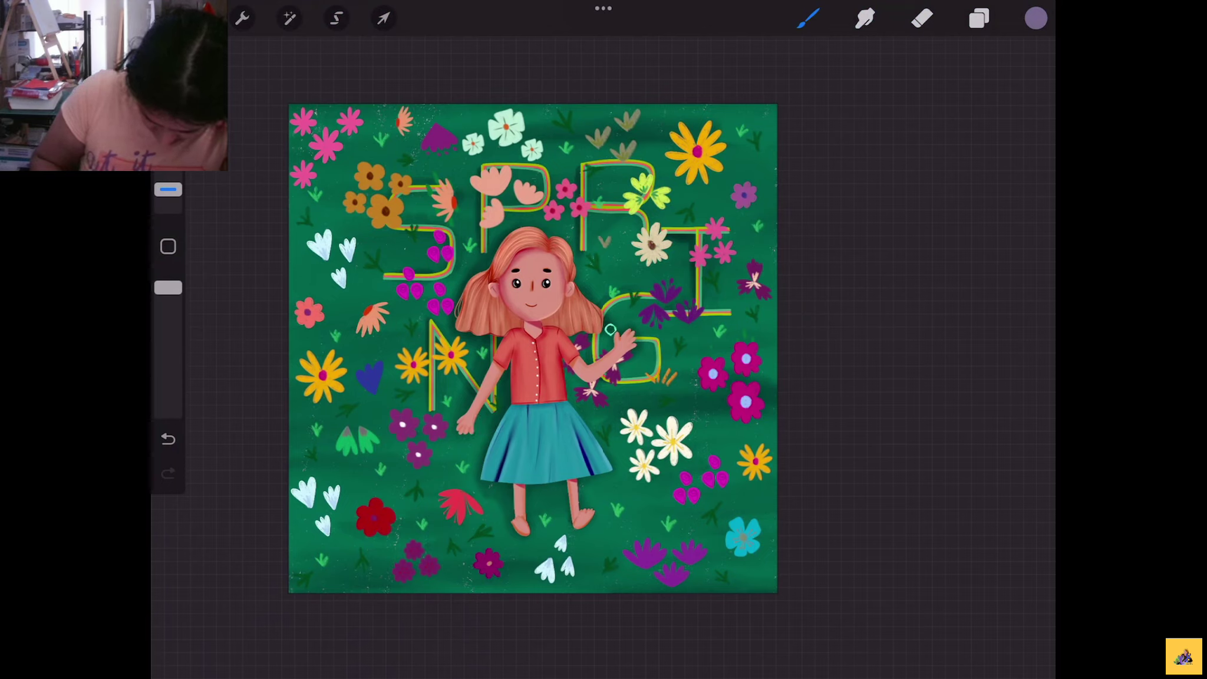
key(s)
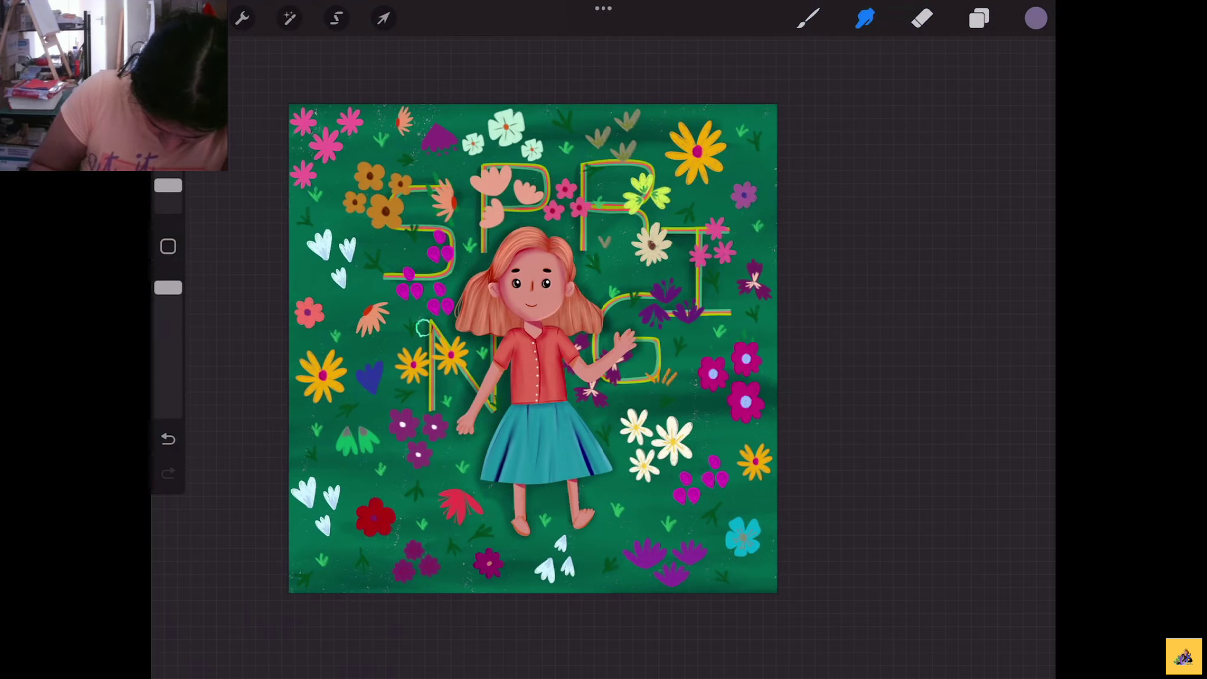
Toggle the SPRING lettering copies and Layer 16 shadow on and off to compare them
scroll(533, 347, down, 2)
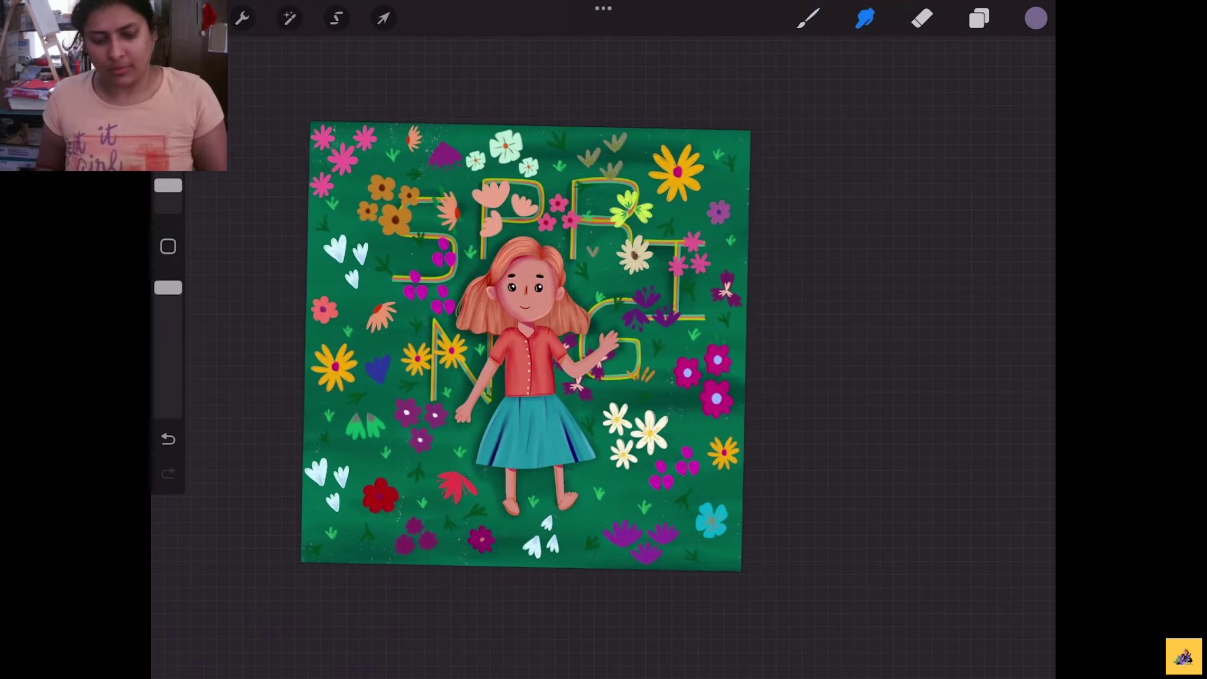
scroll(524, 348, down, 2)
click(978, 18)
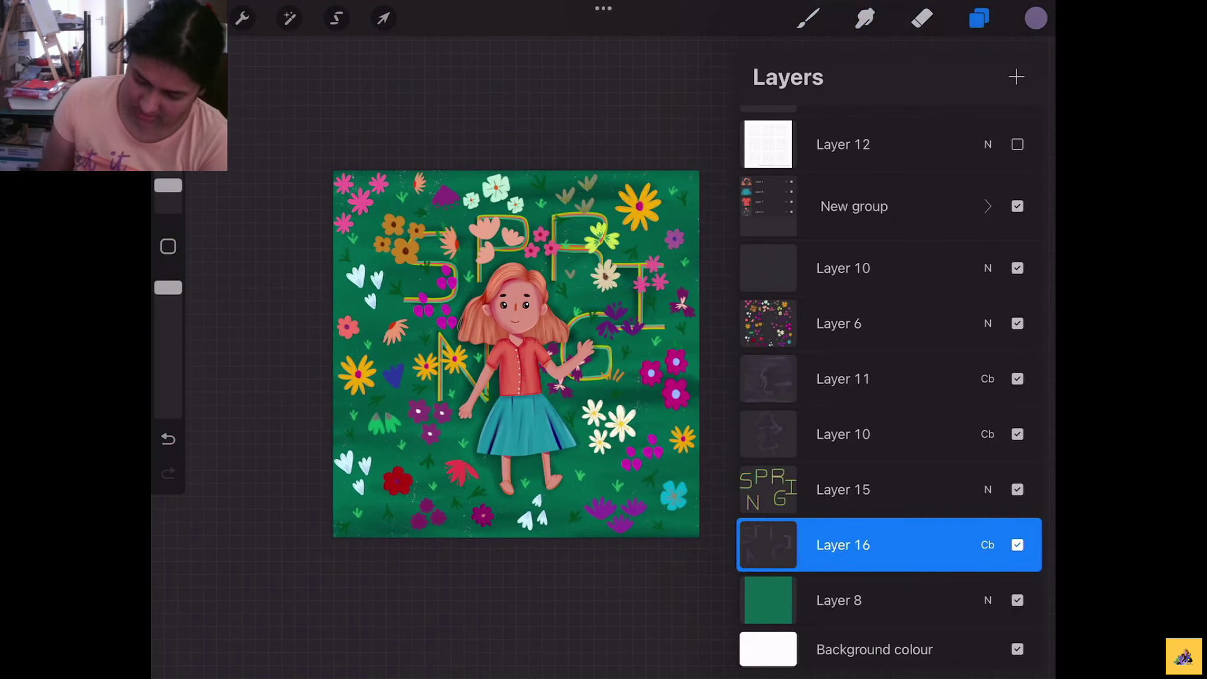
scroll(889, 387, up, 3)
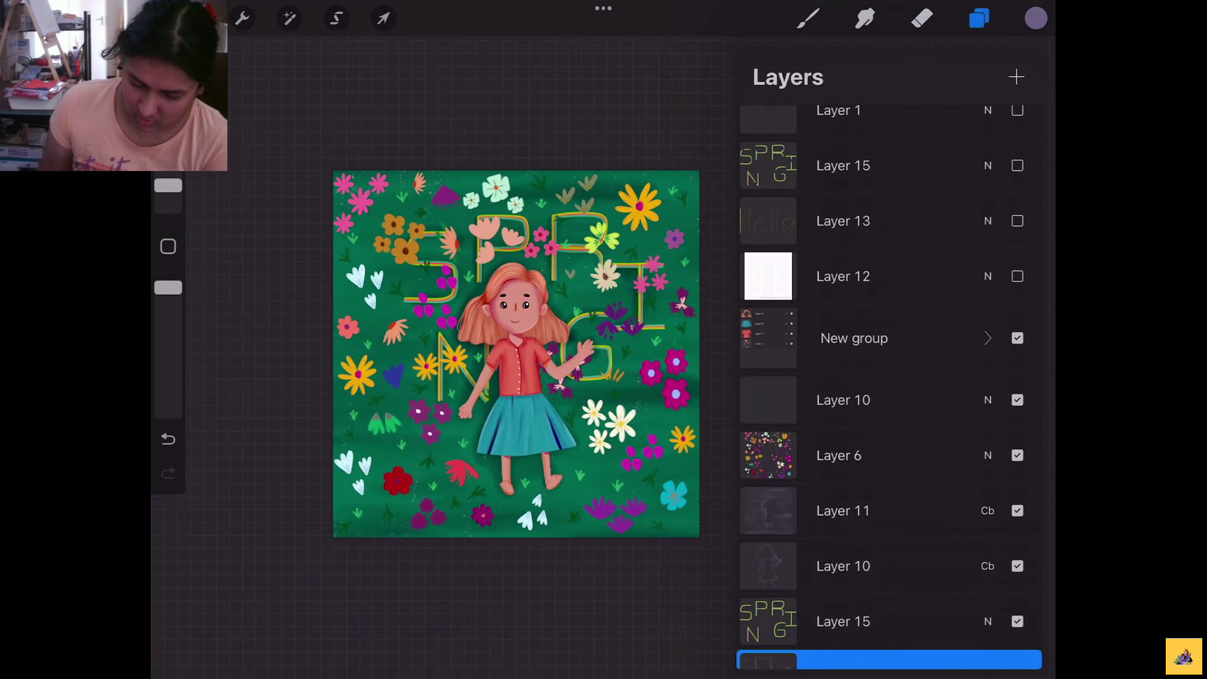
click(1018, 165)
scroll(888, 386, down, 3)
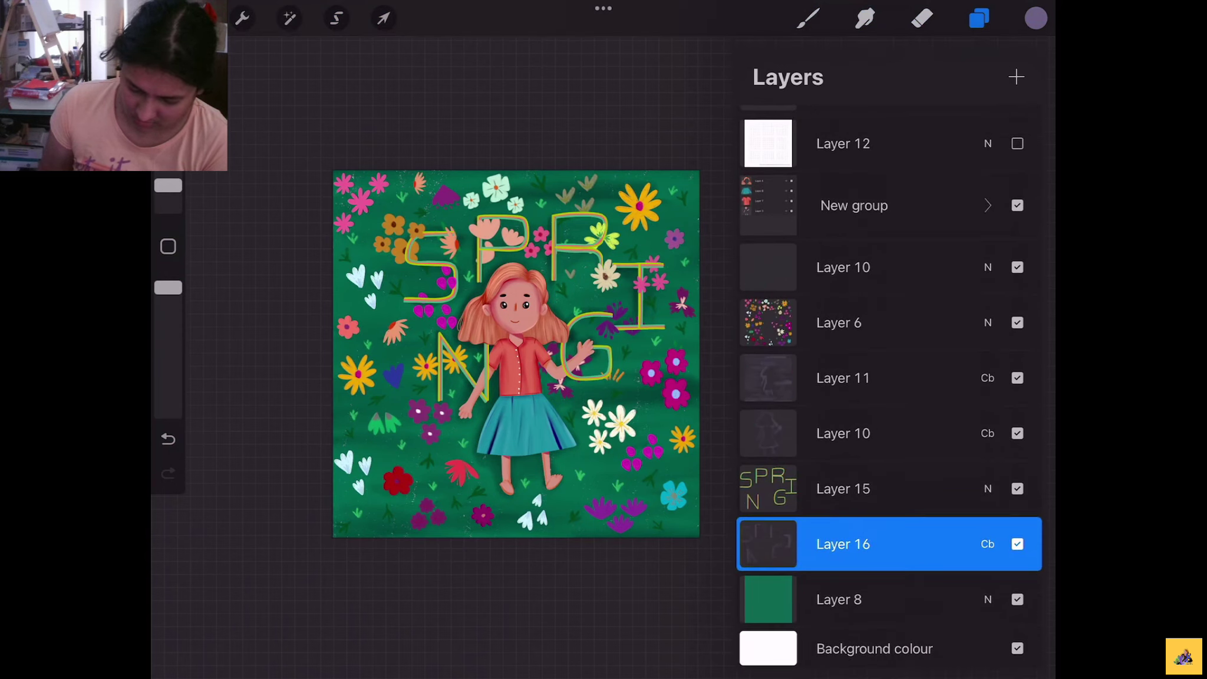
click(1018, 489)
click(1017, 544)
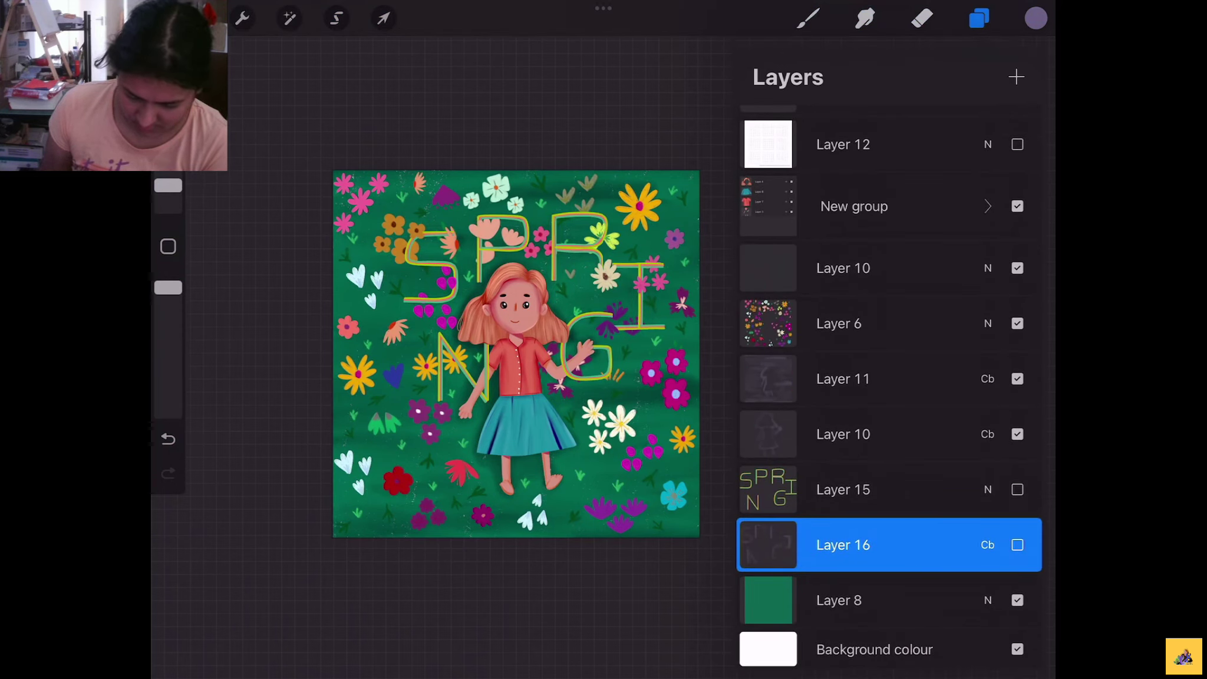
click(1018, 544)
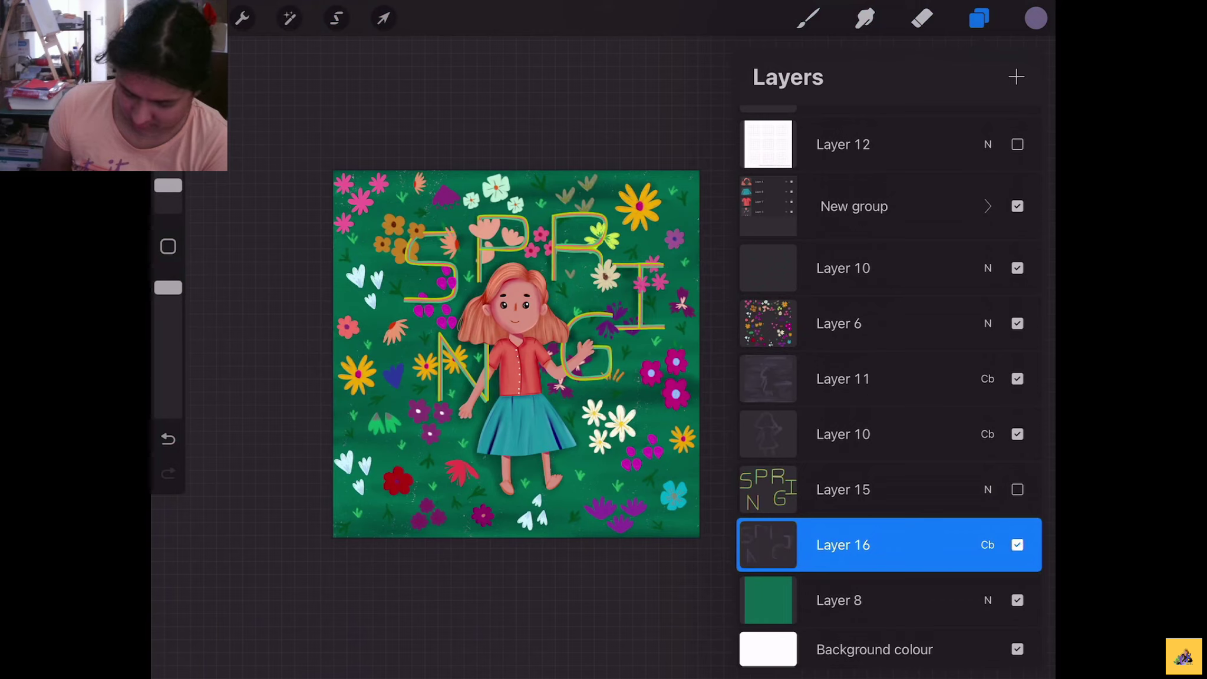
click(1018, 489)
scroll(884, 383, up, 3)
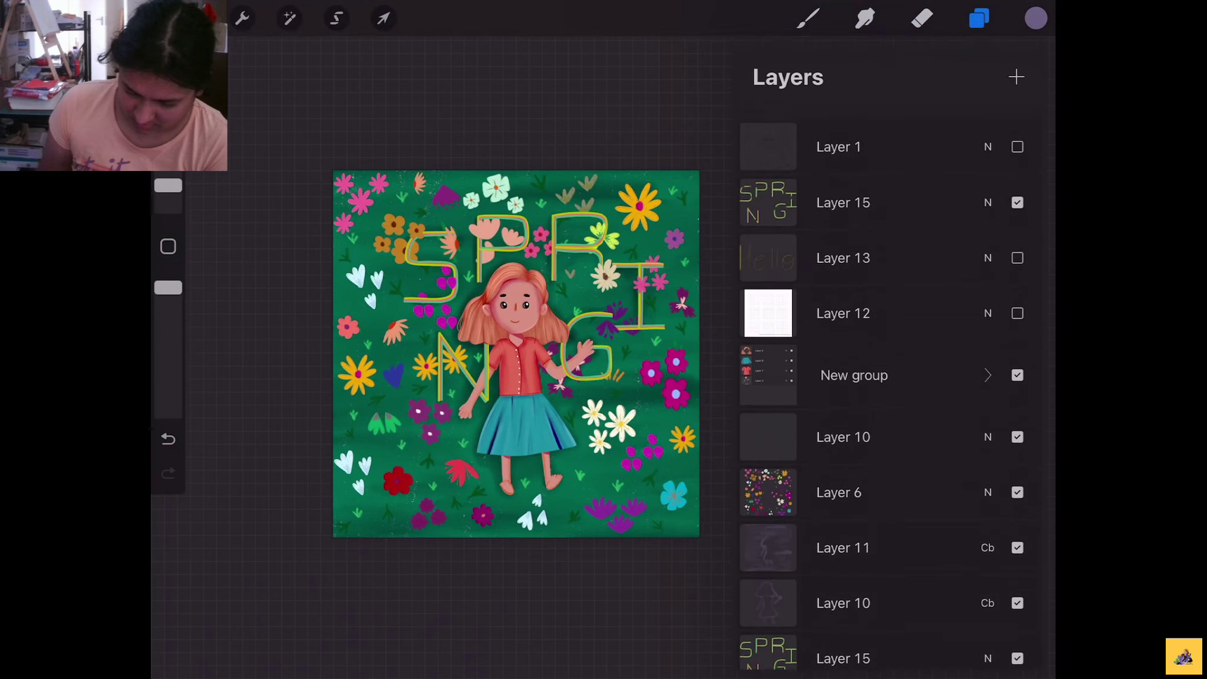
Hide the upper SPRING copy and make Layer 6 active for smudging
click(1018, 187)
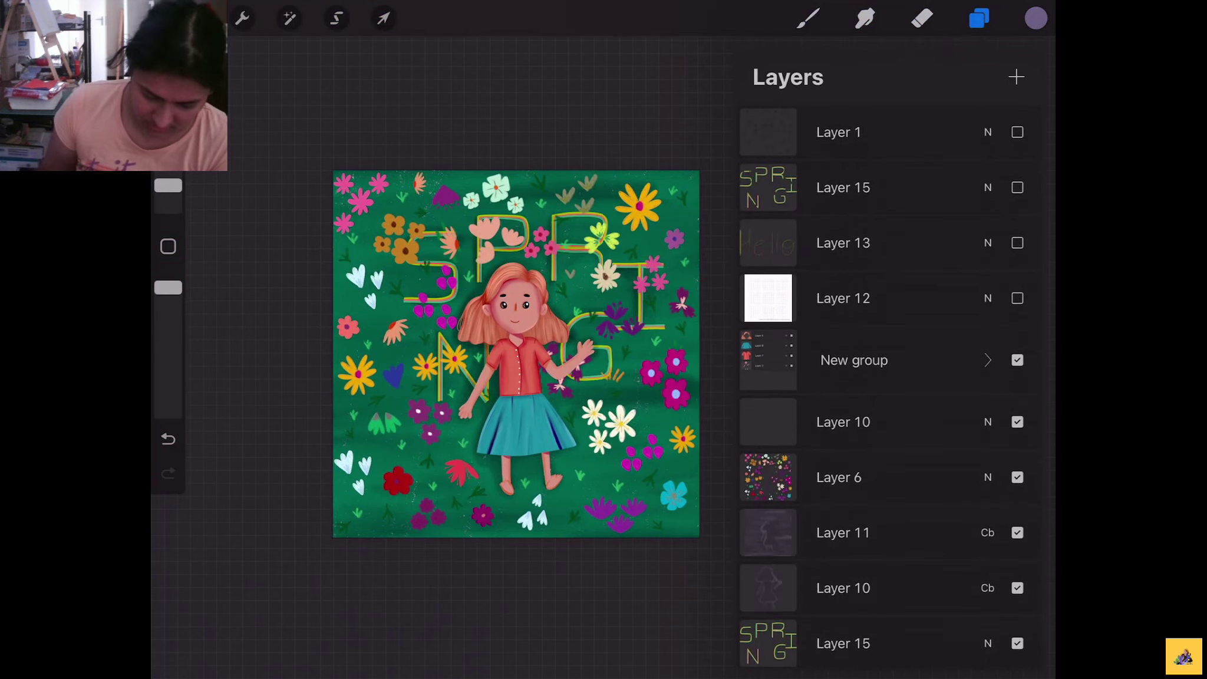
scroll(884, 383, down, 3)
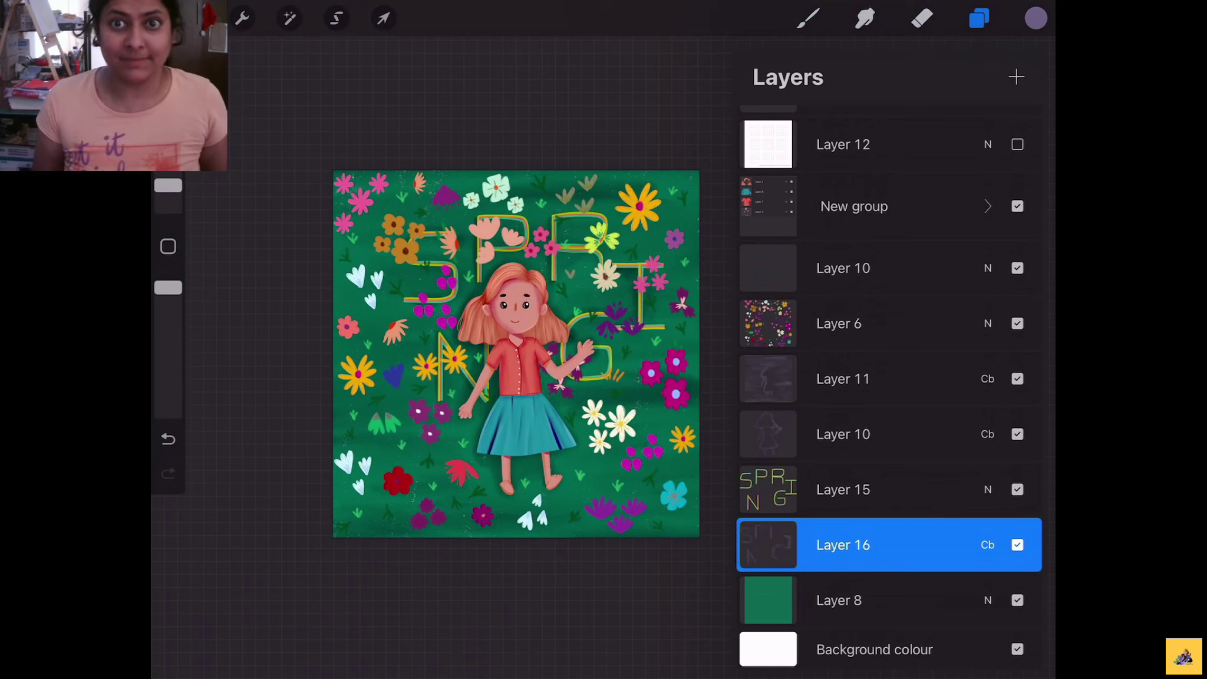
click(865, 18)
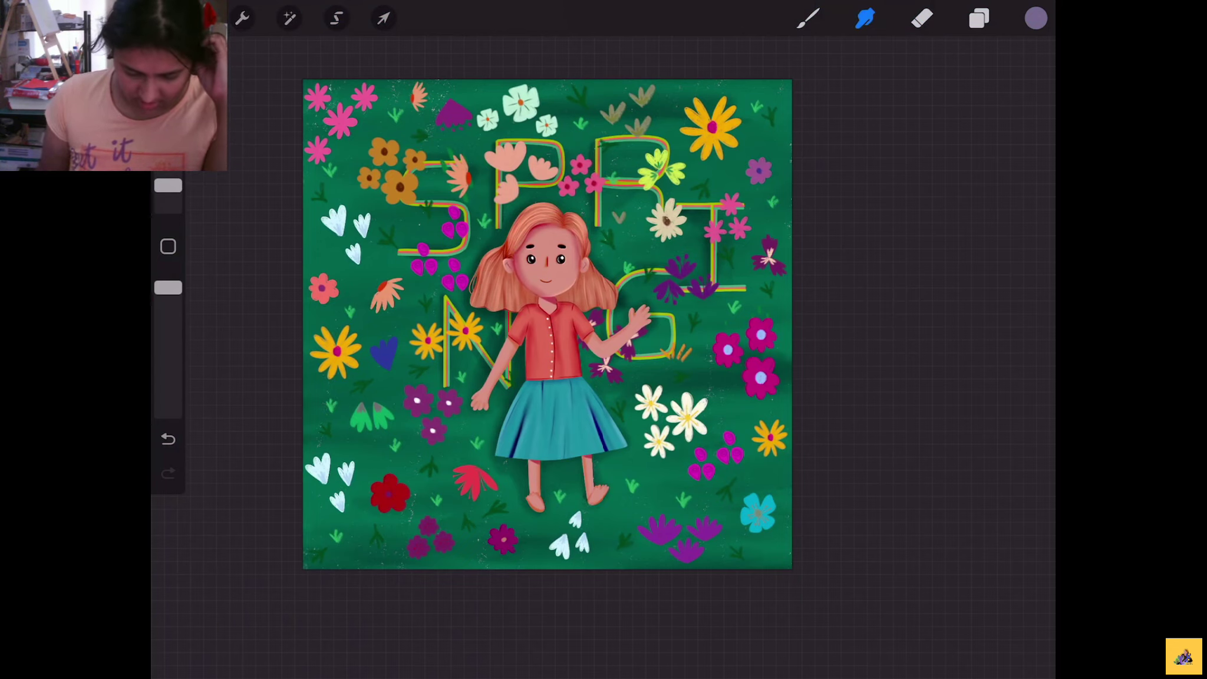
click(979, 18)
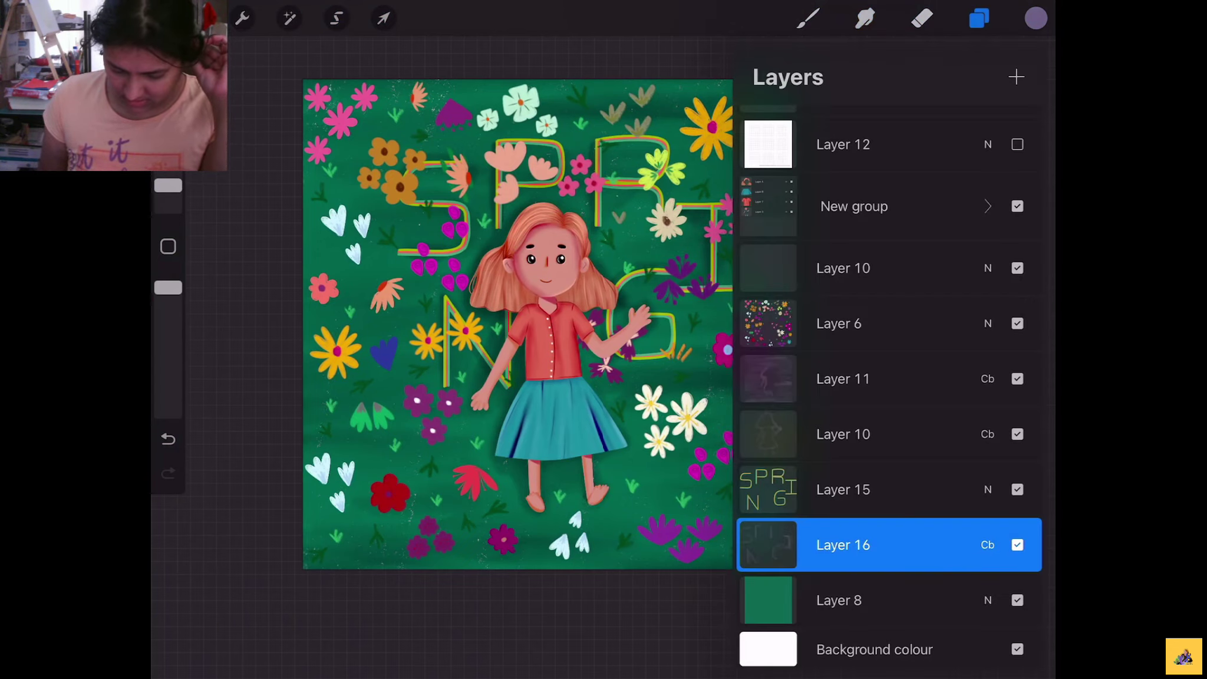
click(843, 323)
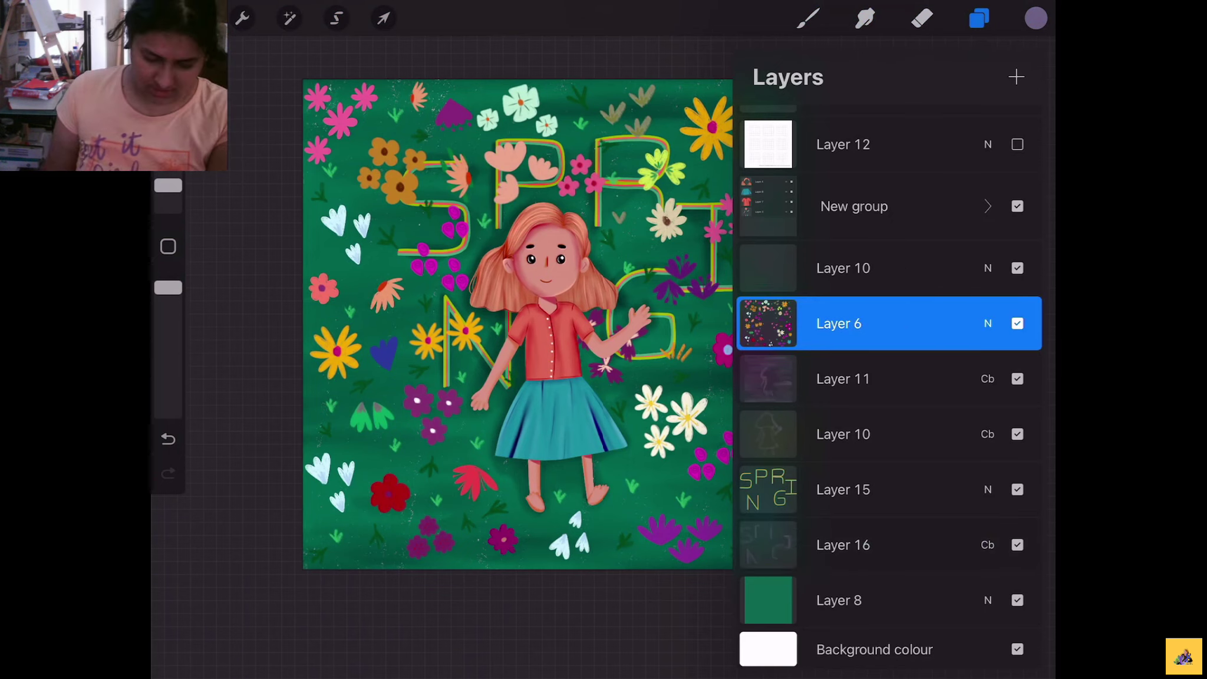
click(864, 19)
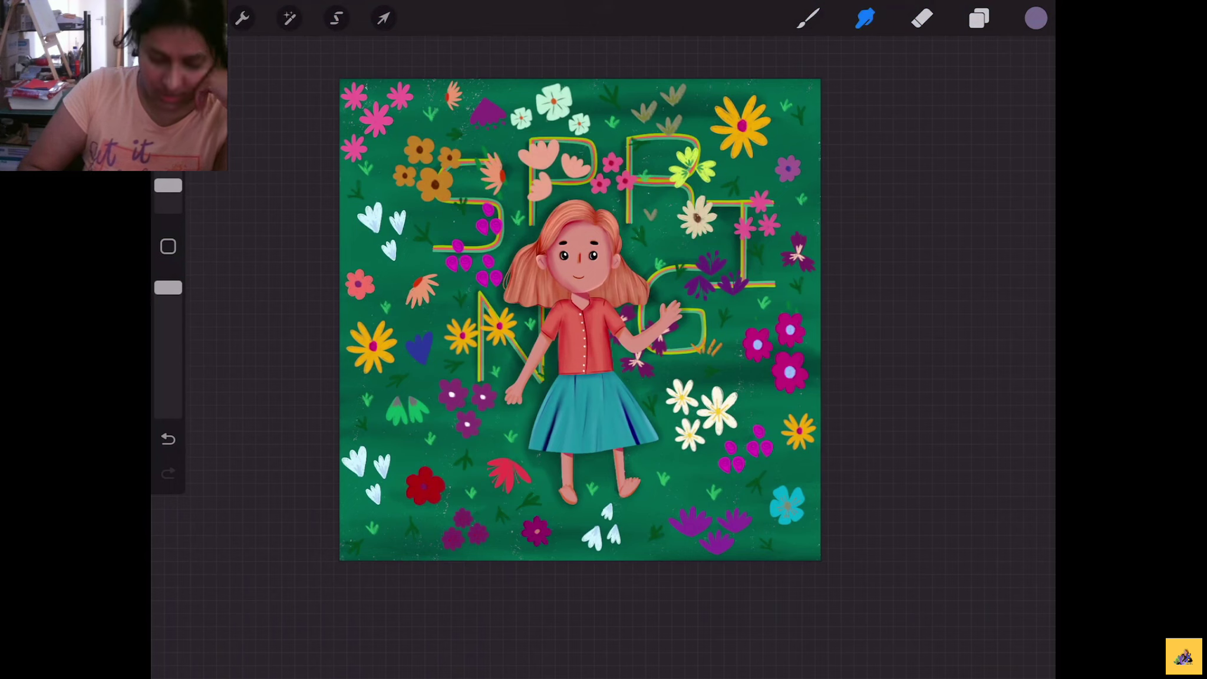
Add a new layer above Layer 6 and select the HB Pencil 1 brush
click(979, 18)
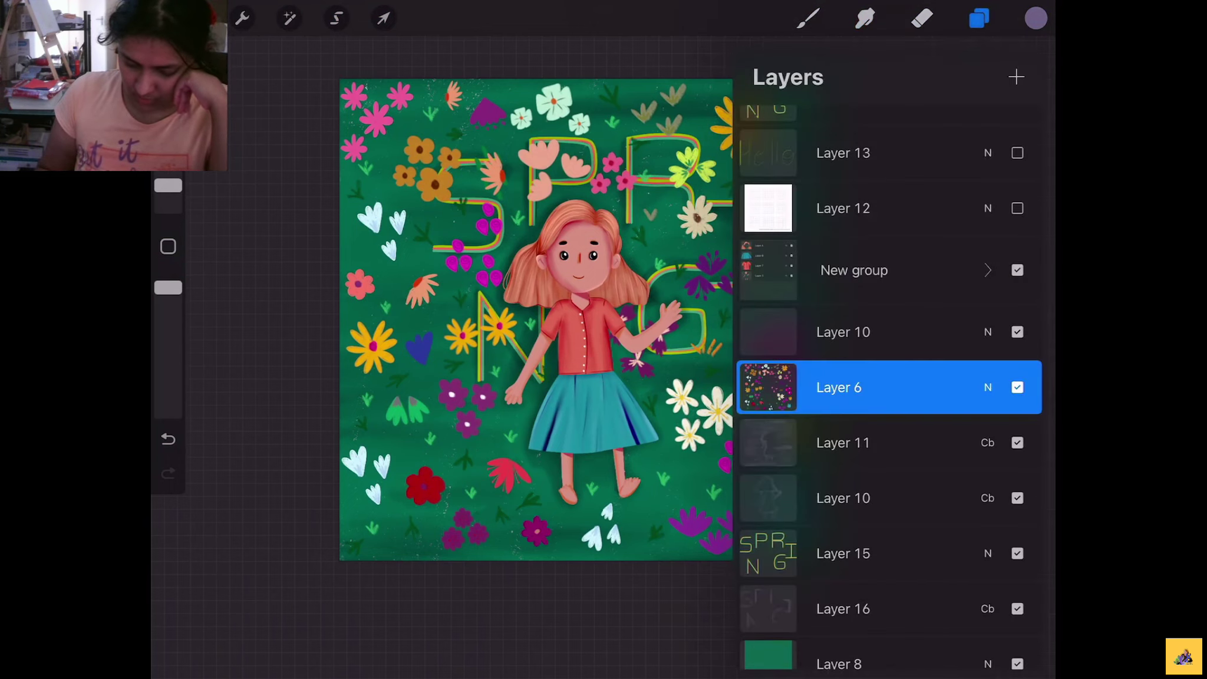
click(1017, 77)
click(808, 18)
click(808, 18)
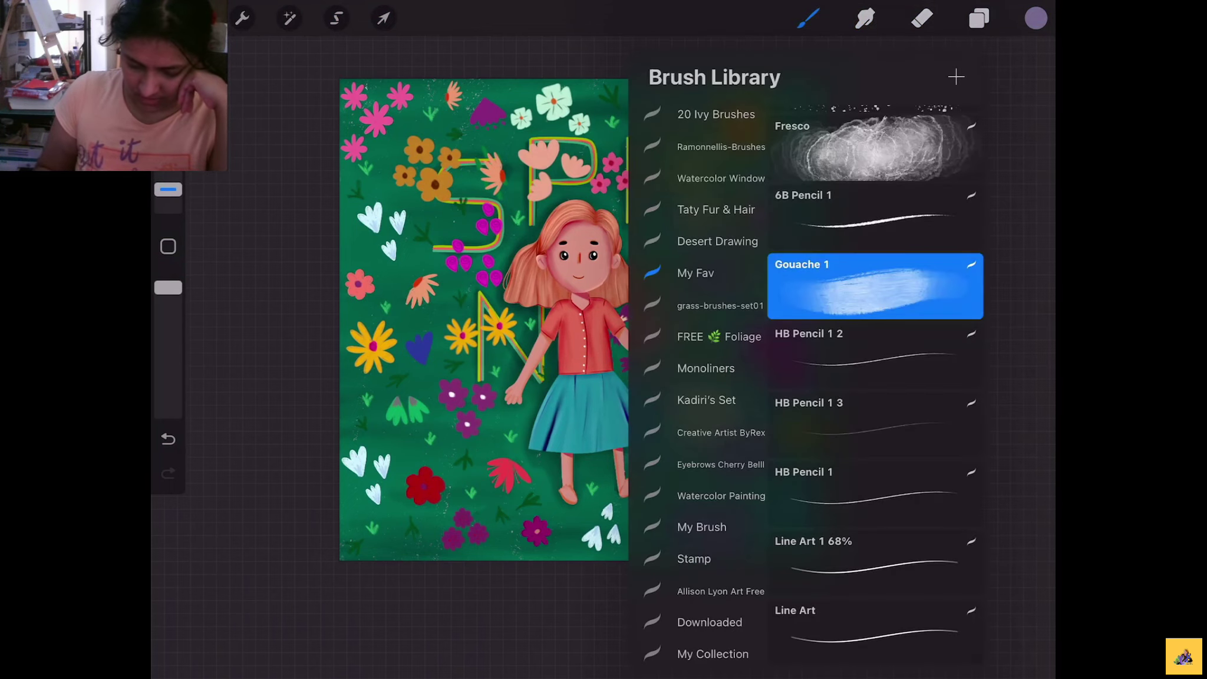
click(872, 483)
click(808, 18)
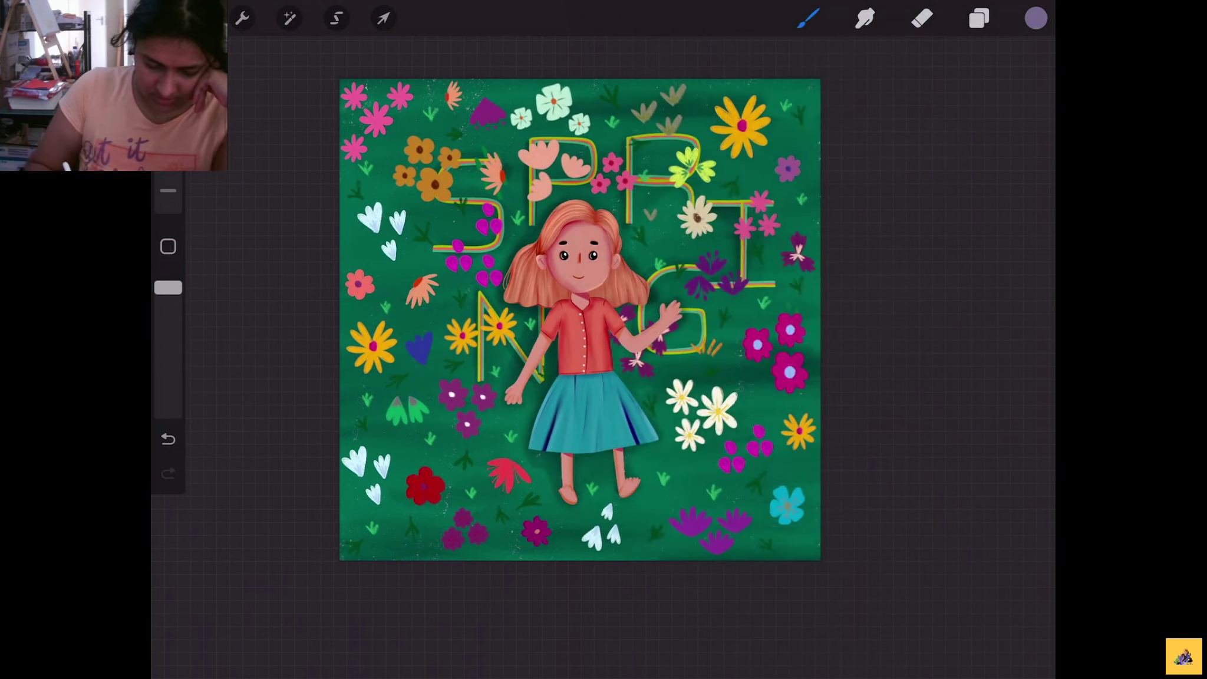
Sketch a few trial pencil lines on the canvas, then undo them
drag(820, 239, 686, 272)
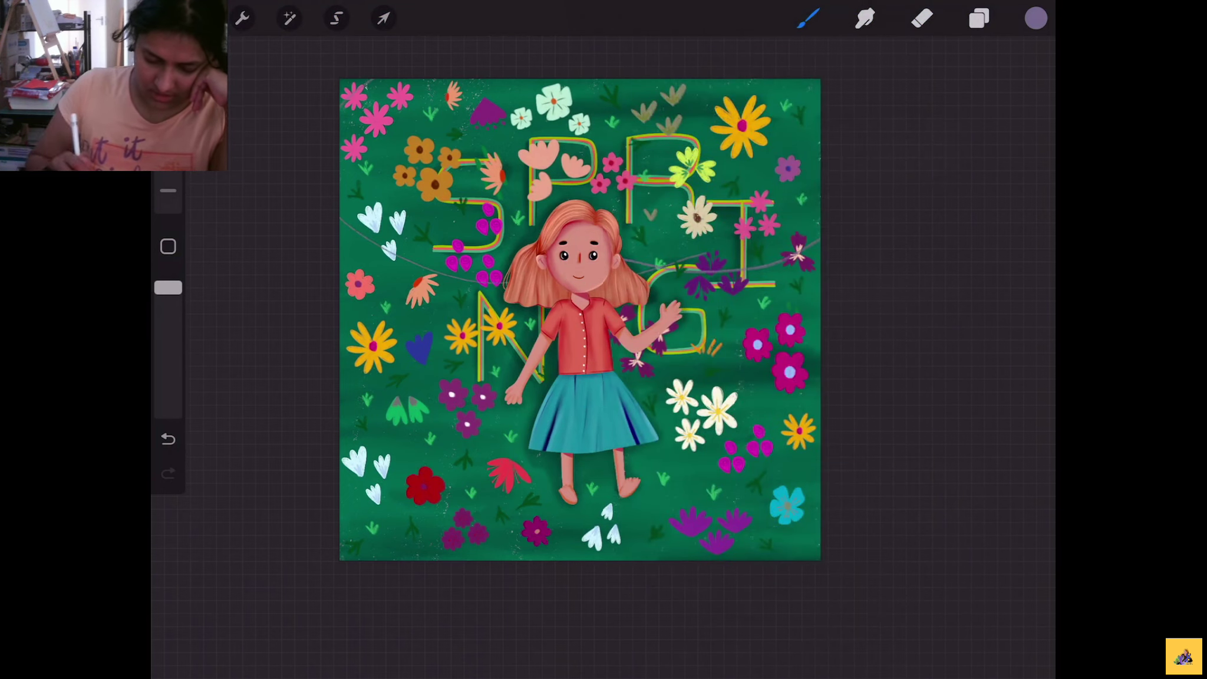
drag(430, 465, 470, 489)
drag(481, 433, 487, 502)
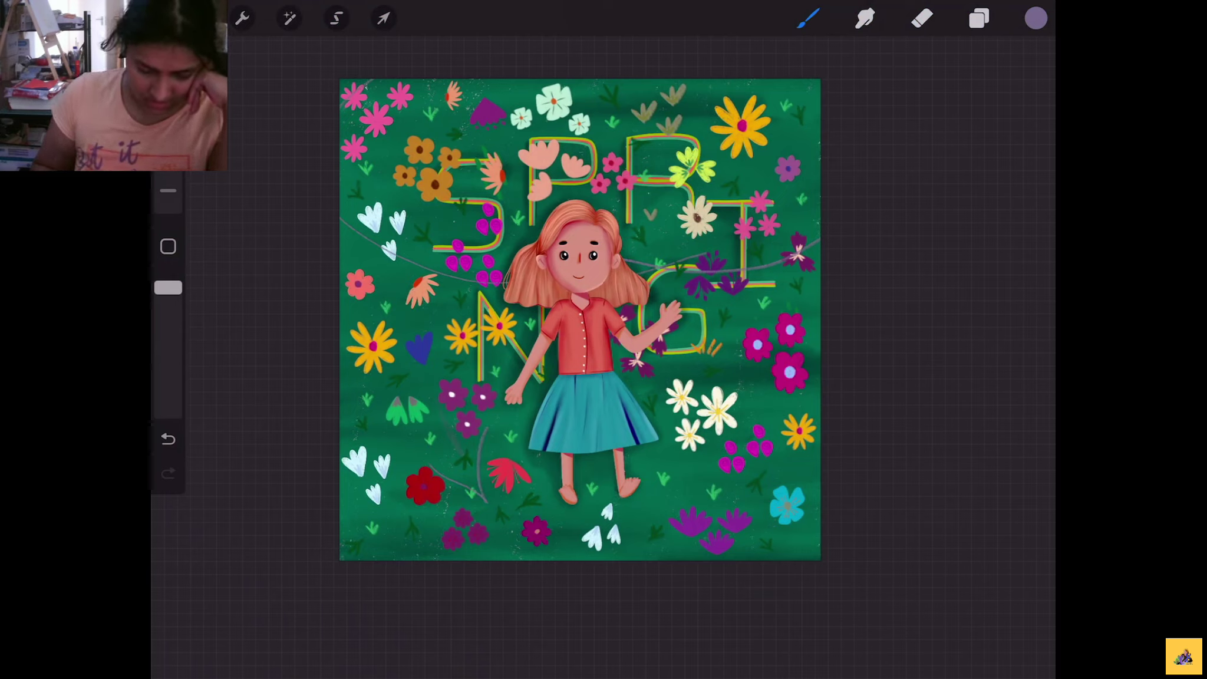
key(ctrl+z)
key(ctrl+z)
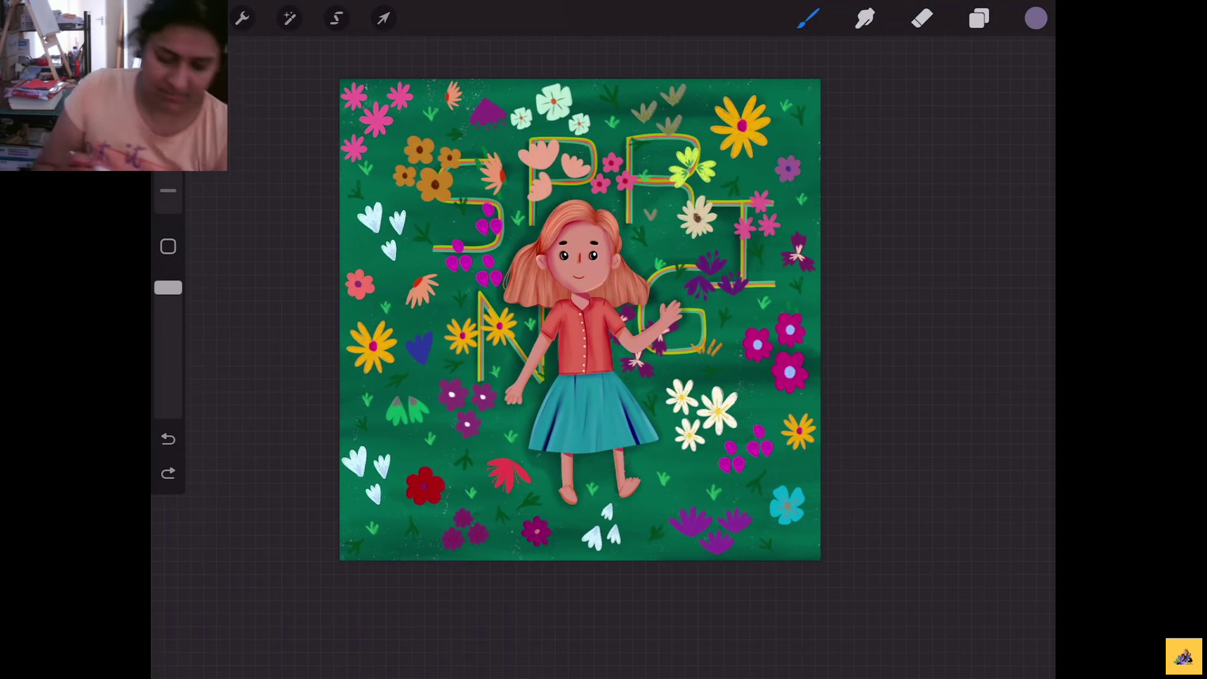
Open the HOBBY artwork and copy its Inserted Image signature layer
click(200, 18)
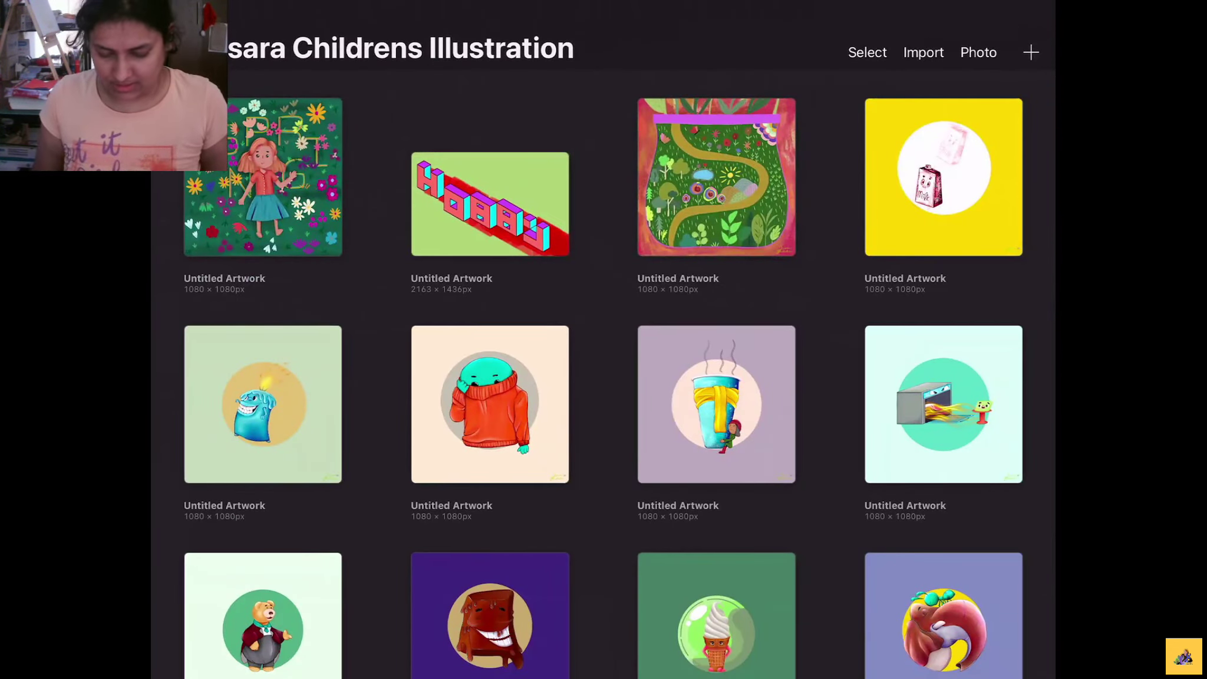
click(490, 204)
click(978, 19)
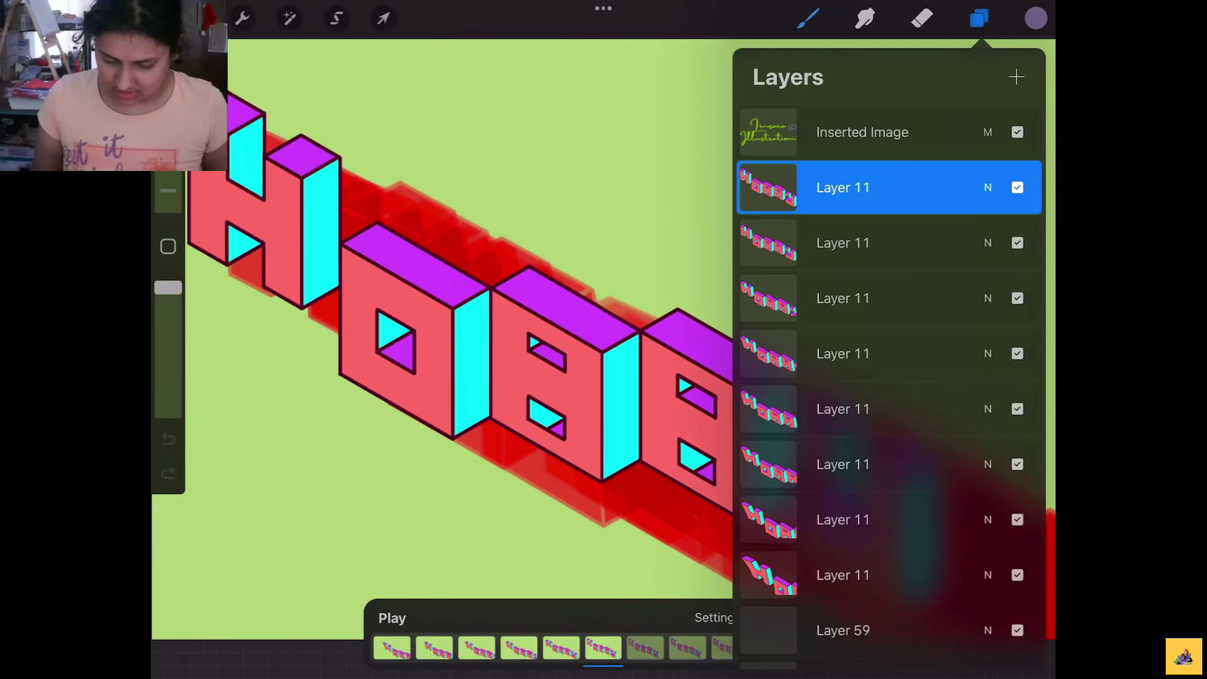
click(862, 132)
click(242, 18)
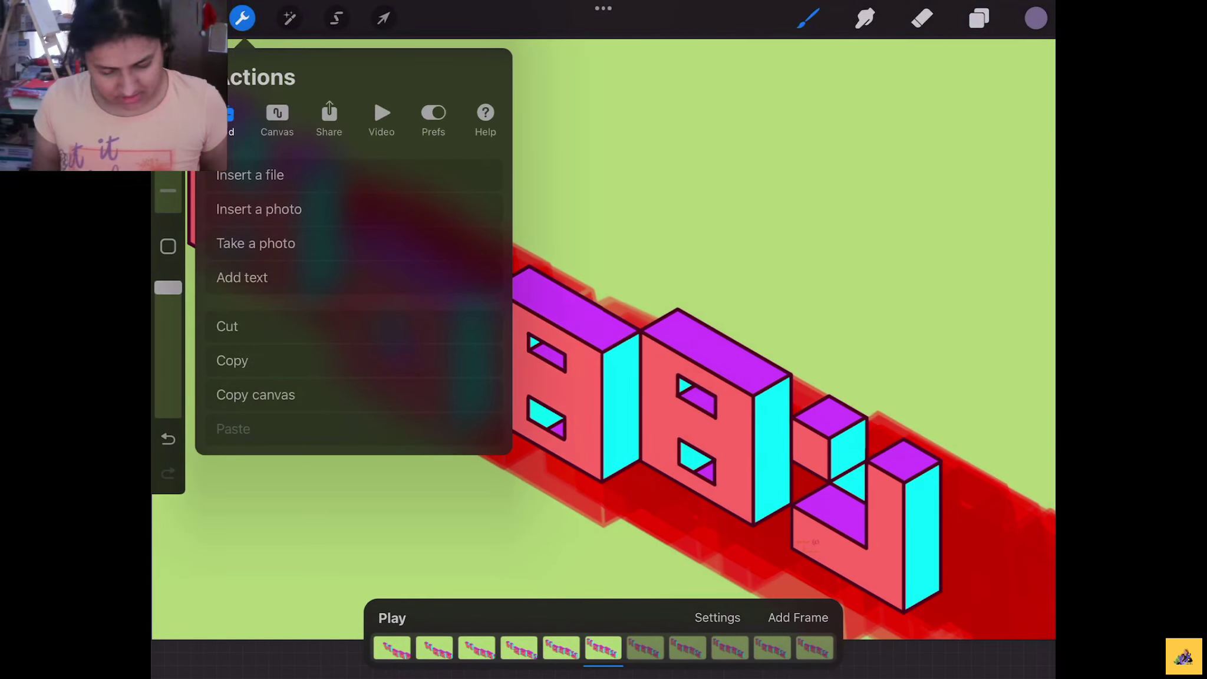
click(232, 360)
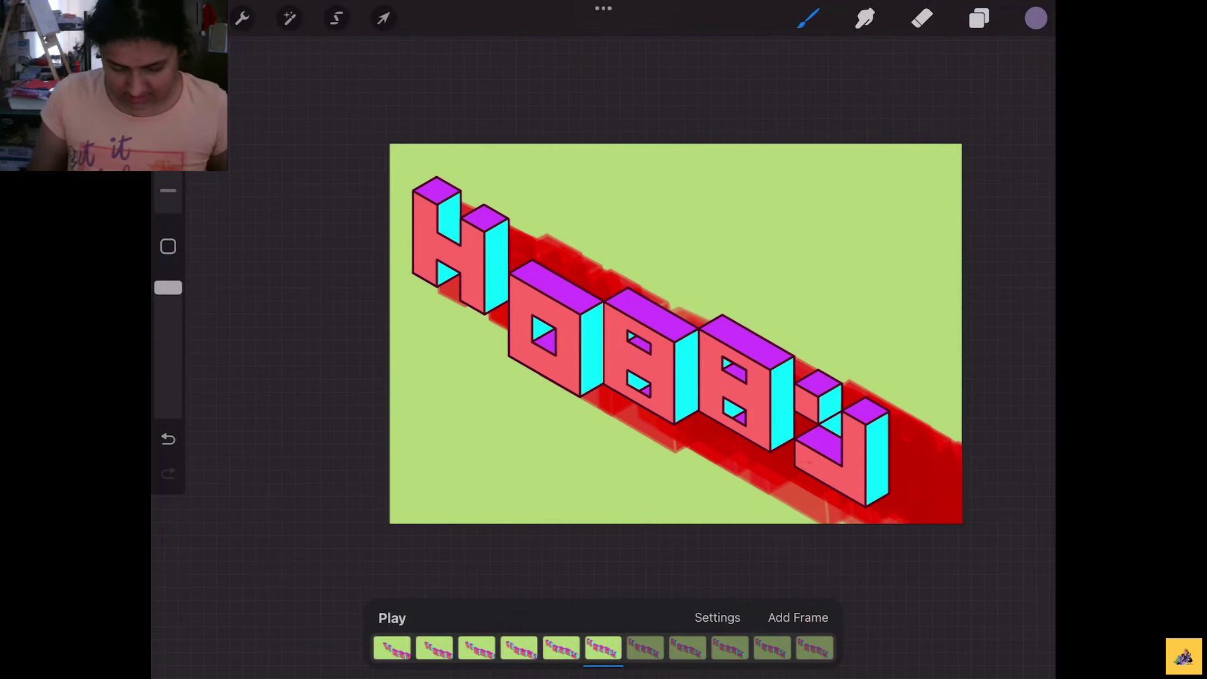
Play the HOBBY and milk carton animations, then return to the gallery
click(392, 618)
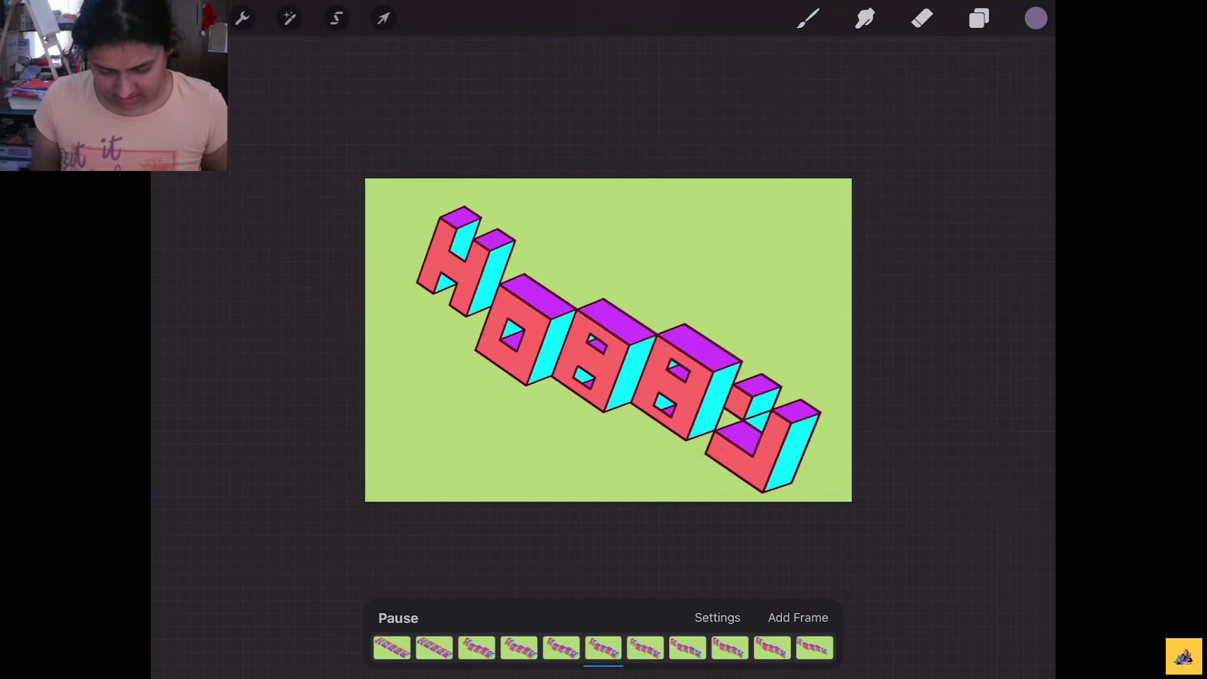
click(398, 618)
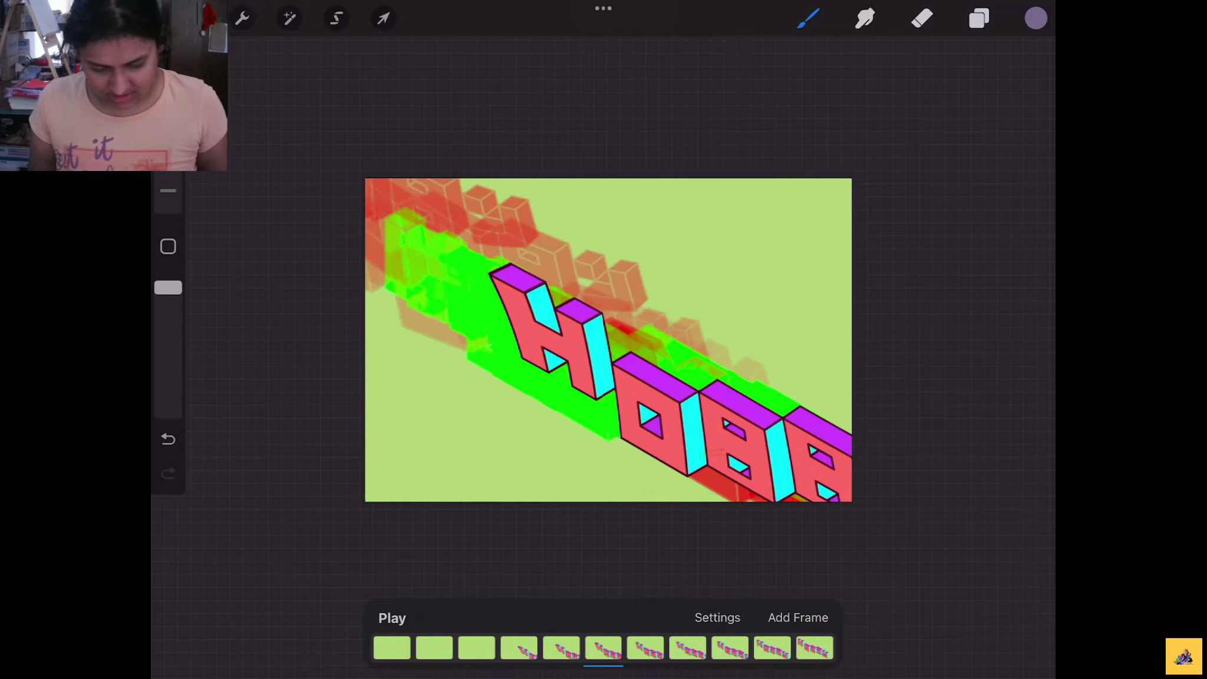
click(194, 18)
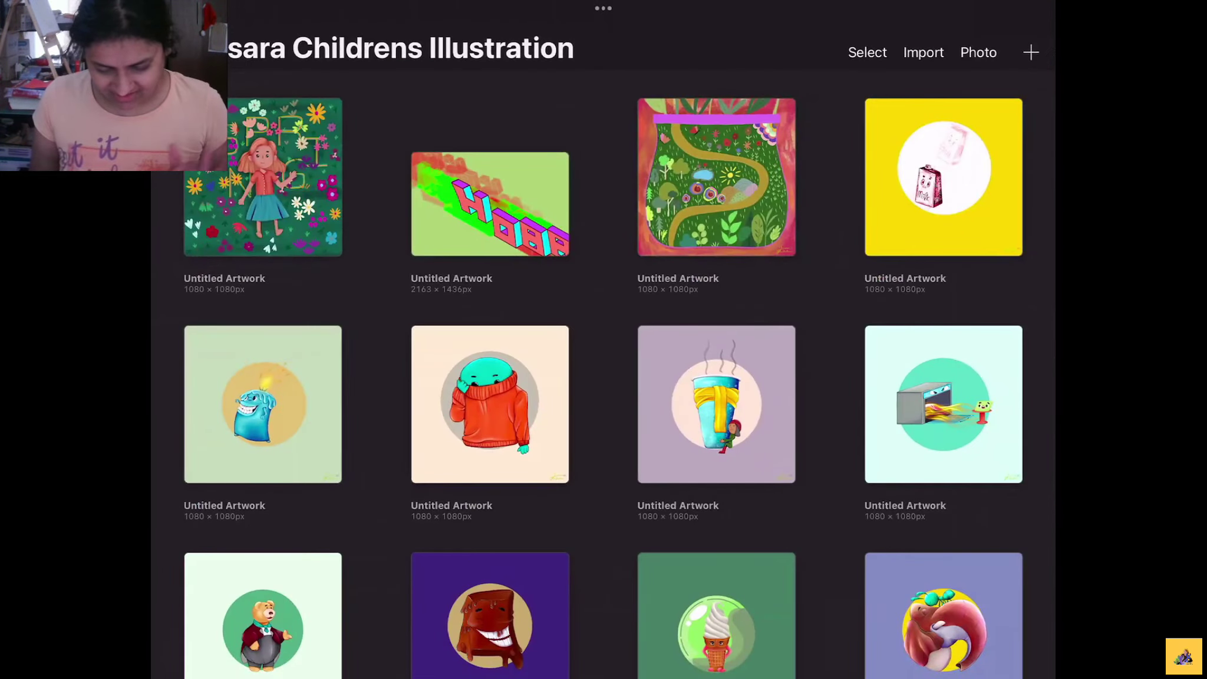
click(943, 176)
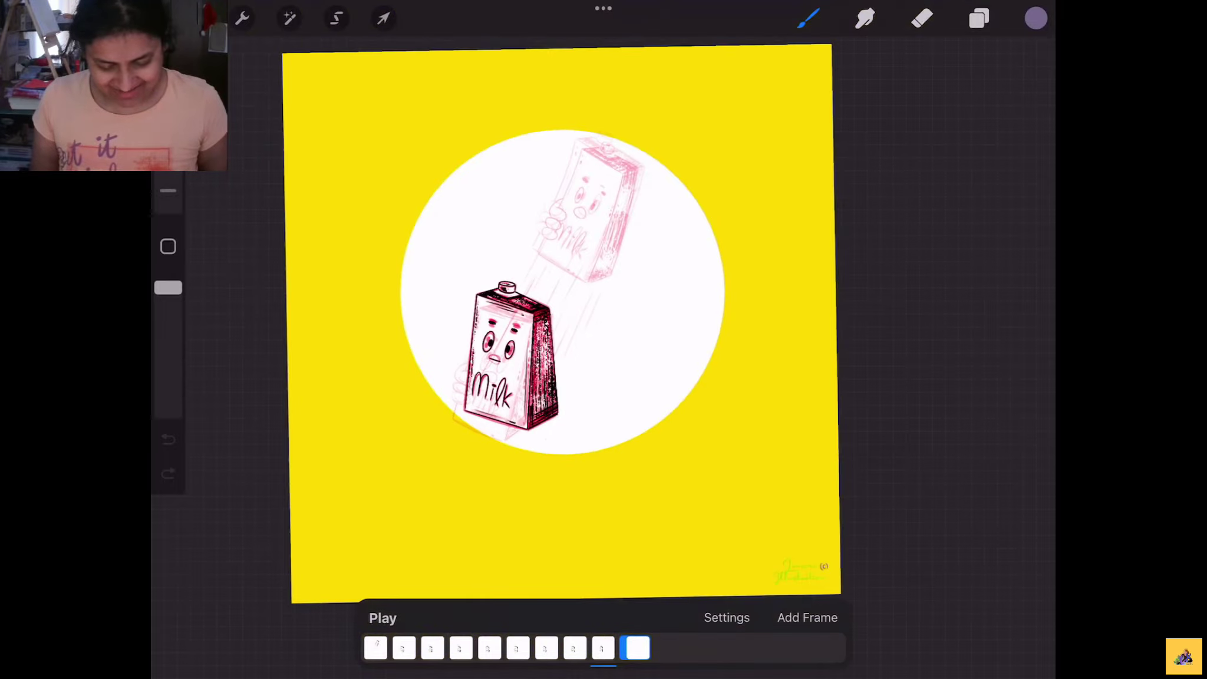
click(382, 618)
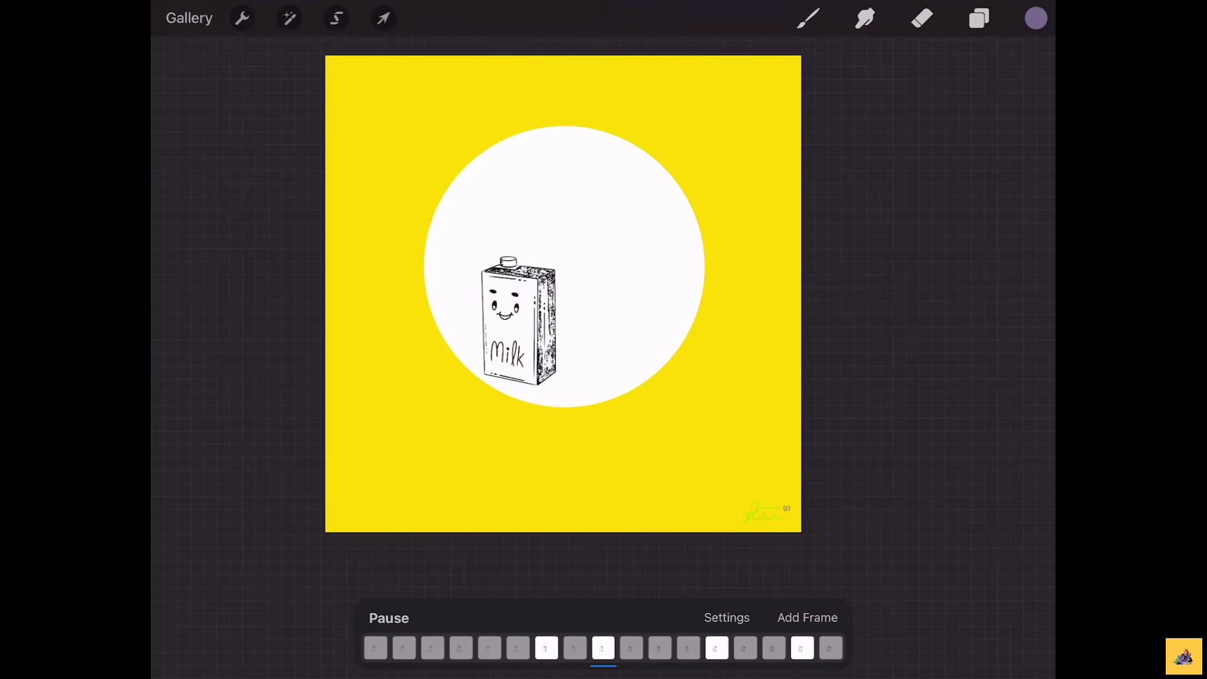
click(388, 618)
click(189, 17)
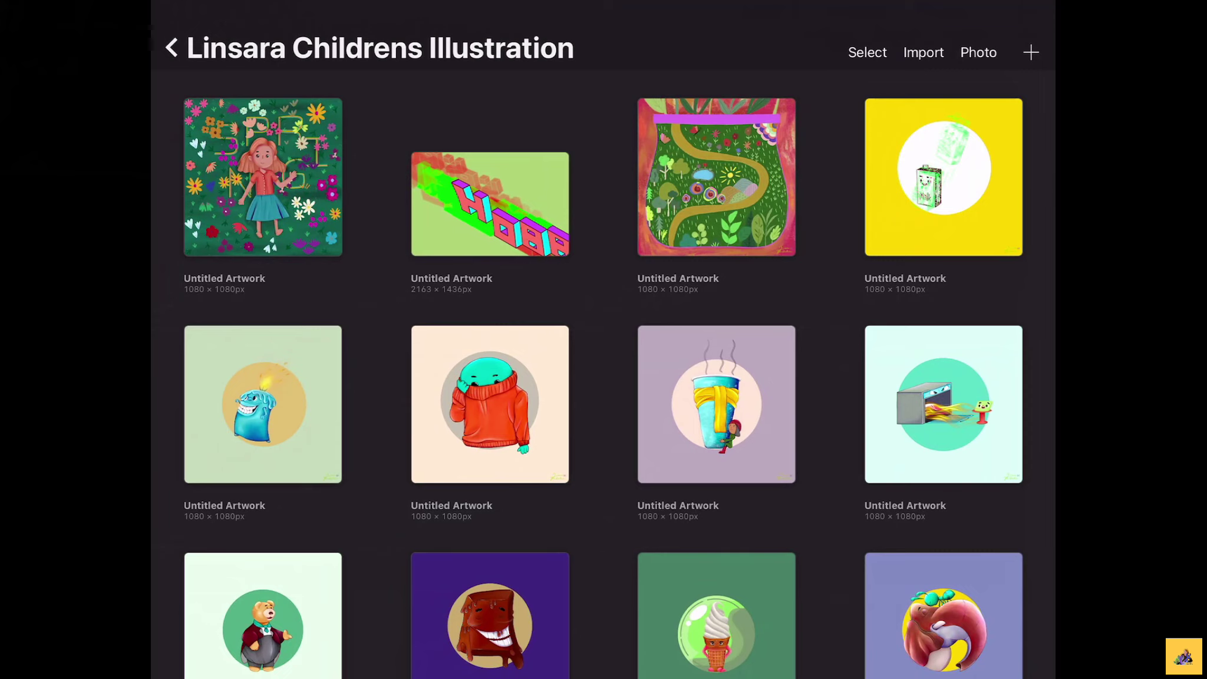
scroll(603, 353, down, 8)
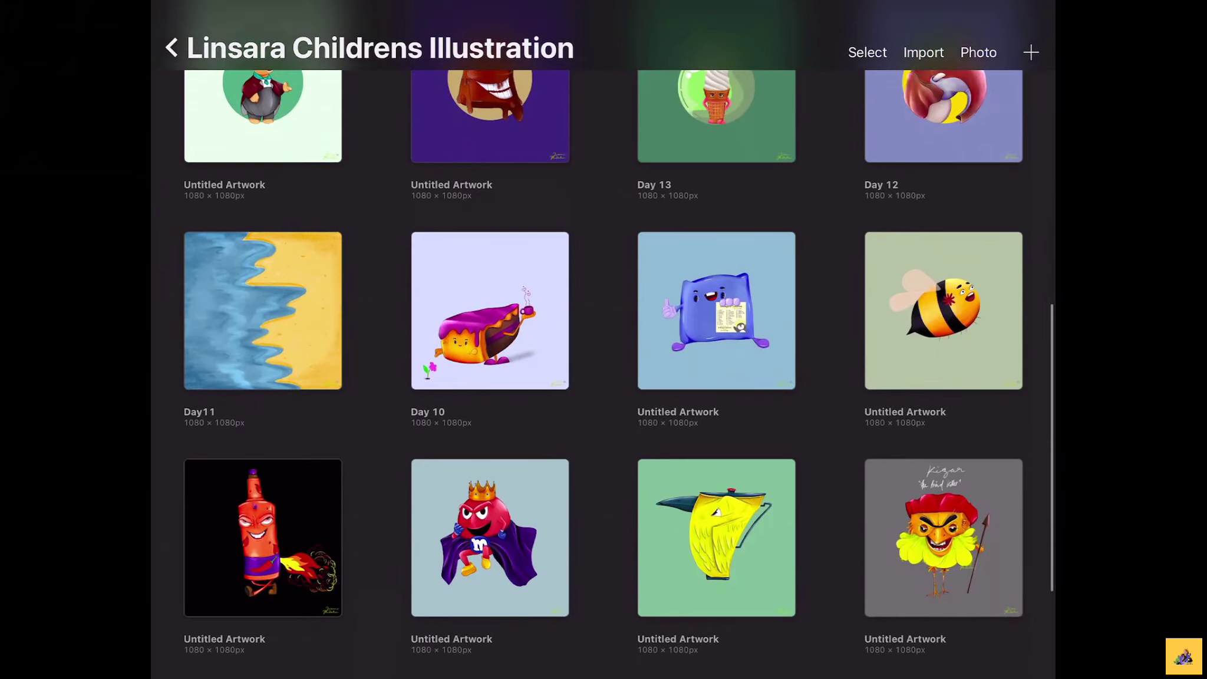
scroll(603, 354, up, 10)
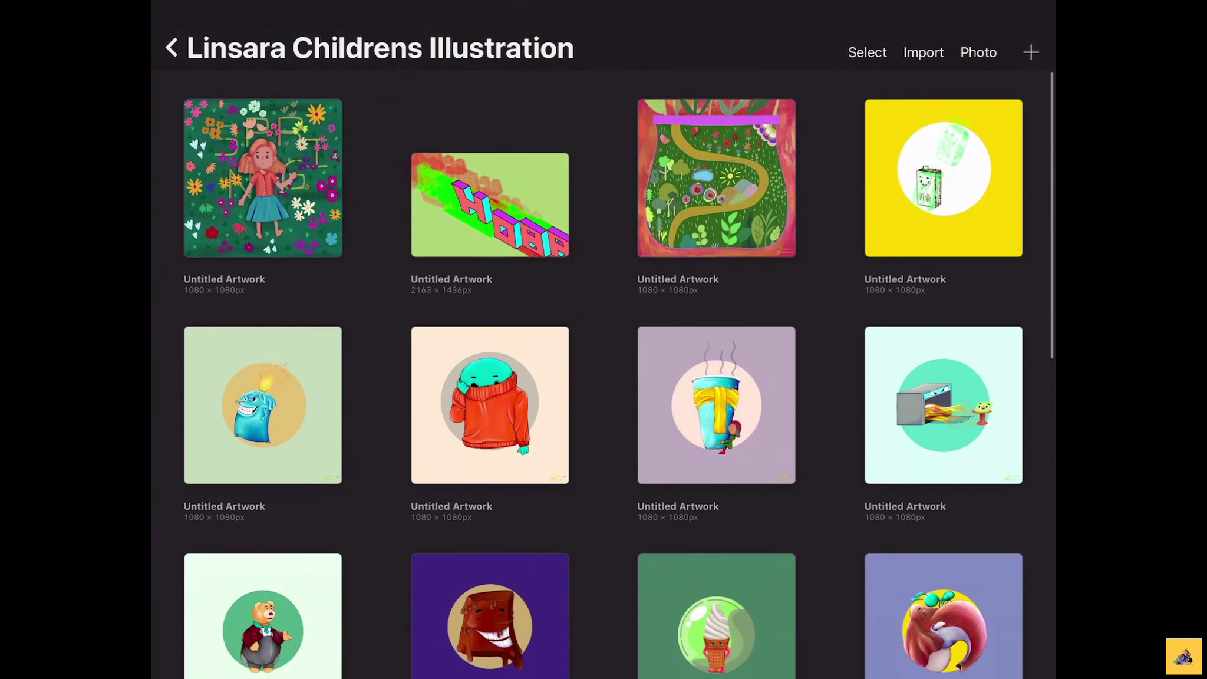
Open the SPRING artwork and paste the copied signature onto Layer 1
click(263, 177)
click(978, 18)
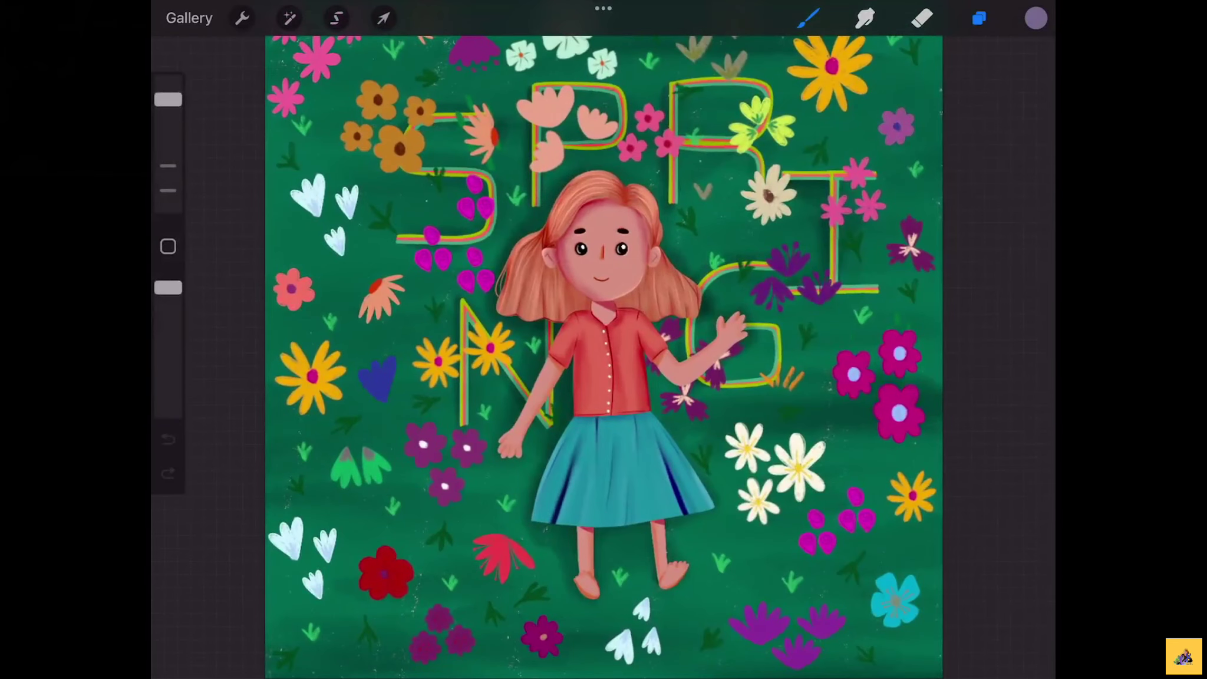
click(843, 132)
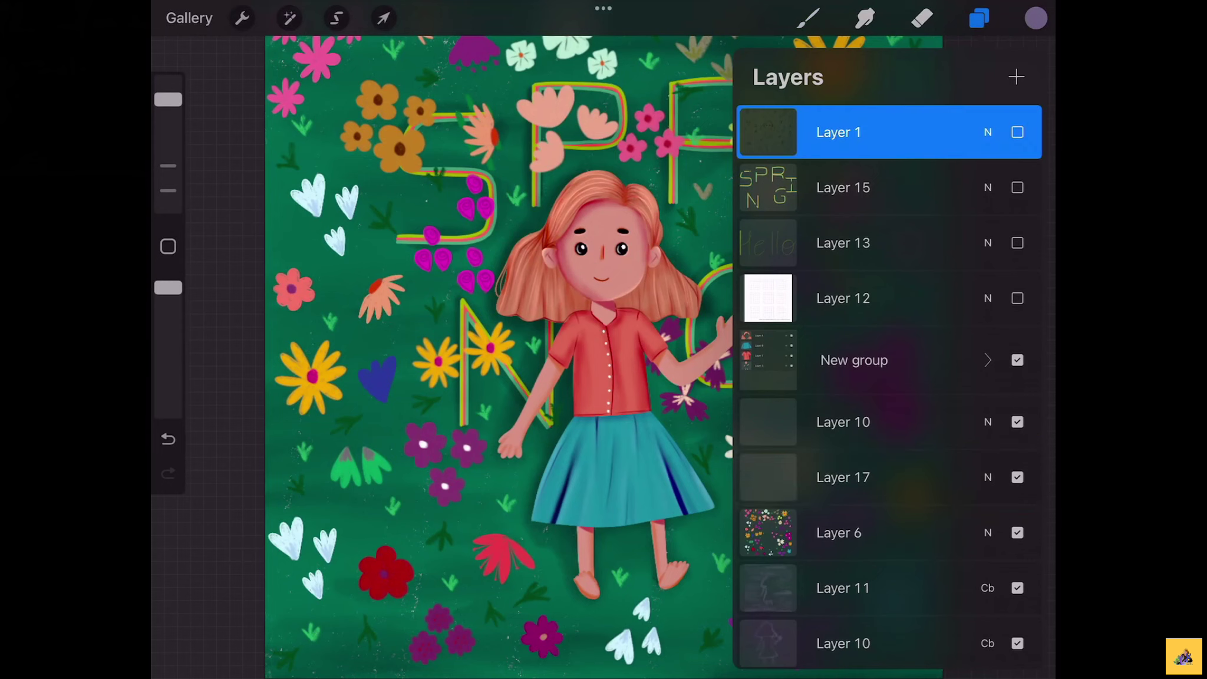
click(242, 18)
click(234, 428)
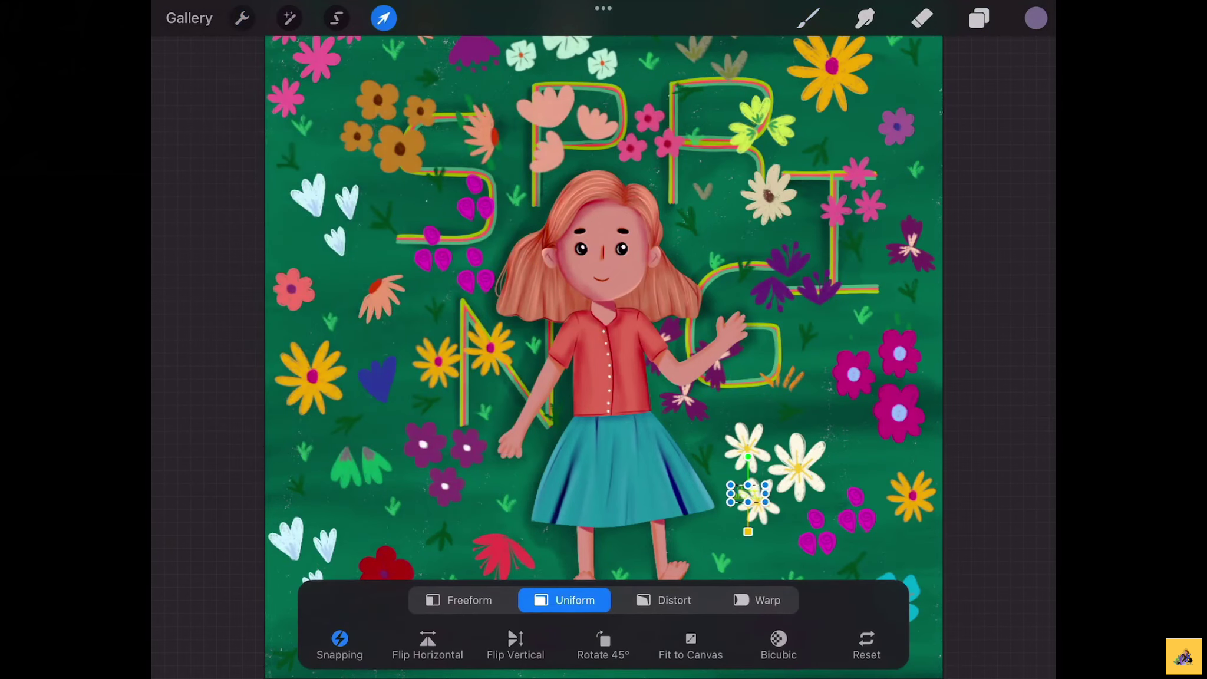
Place the signature in the bottom-right corner and play the time-lapse replay
scroll(595, 306, down, 5)
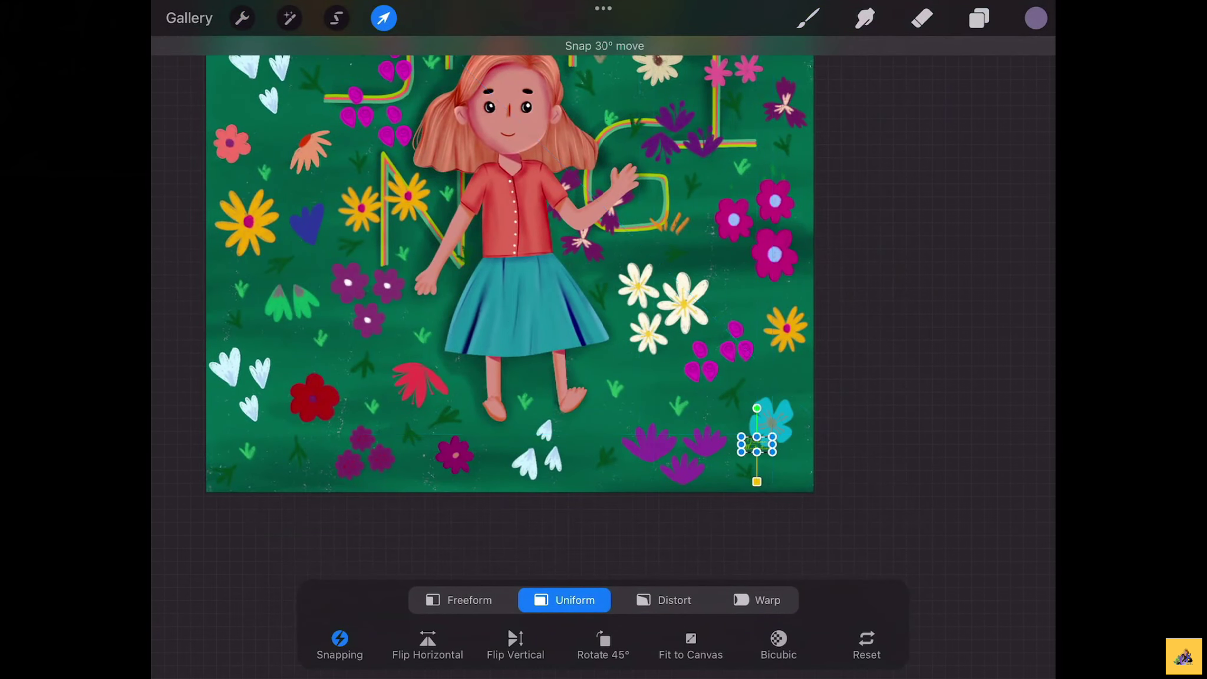
drag(642, 327, 776, 463)
click(978, 18)
click(808, 19)
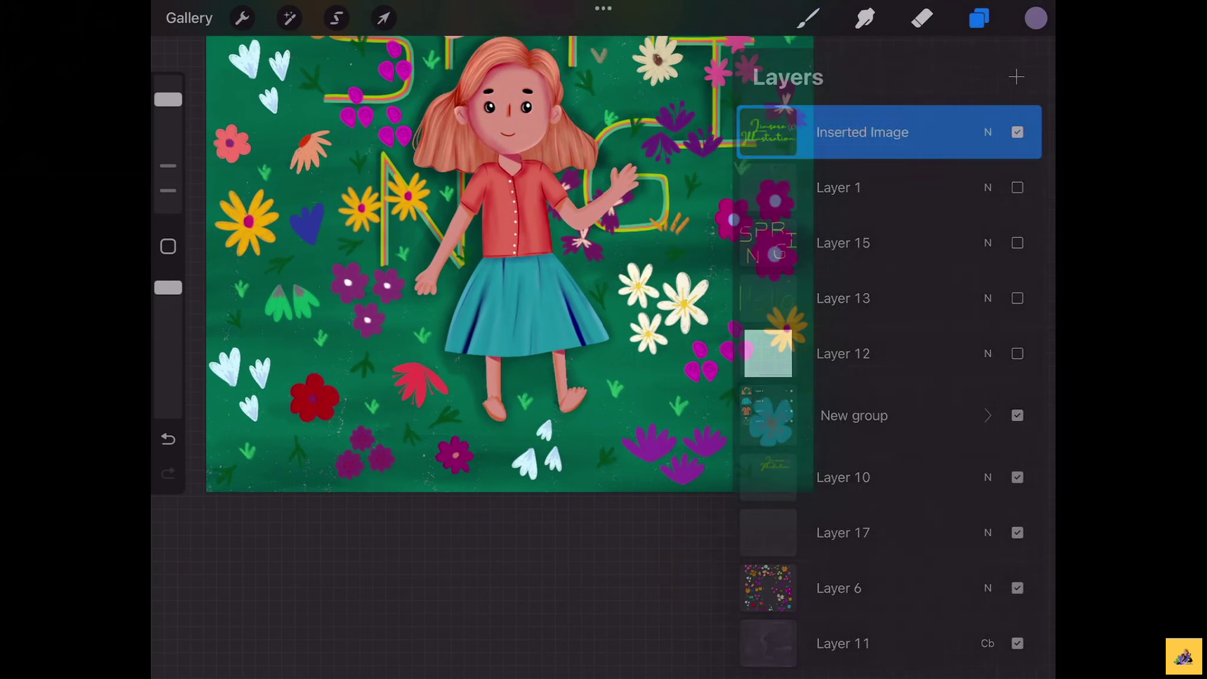
scroll(510, 262, down, 5)
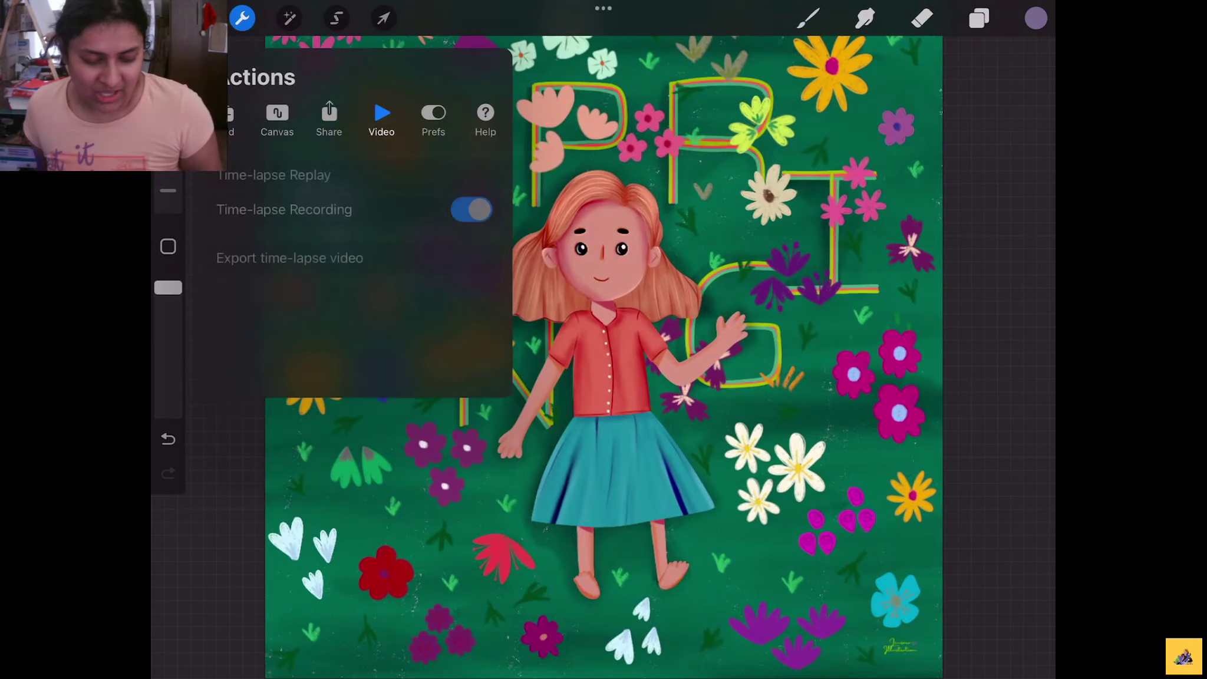
click(277, 159)
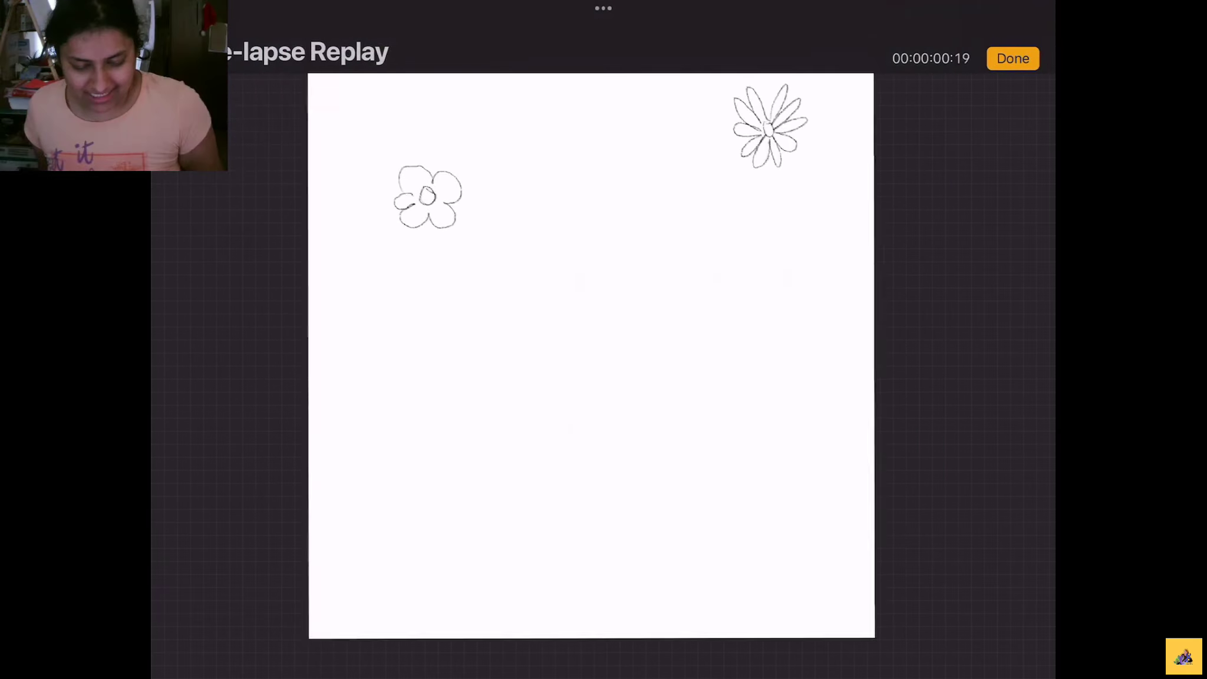